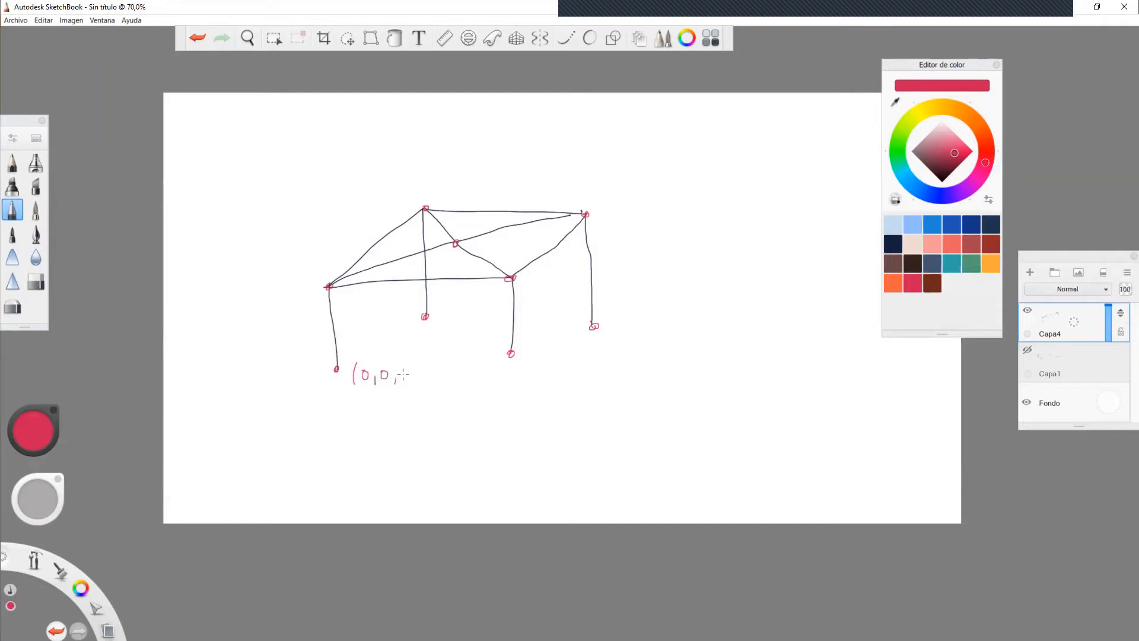
# Draw a blue vertical height dimension beside the table's near-left leg and label it 0,75m.
pyautogui.click(929, 227)
pyautogui.click(956, 229)
pyautogui.moveTo(275, 289)
pyautogui.mouseDown()
pyautogui.moveTo(259, 289)
pyautogui.moveTo(266, 365)
pyautogui.moveTo(279, 364)
pyautogui.mouseUp()
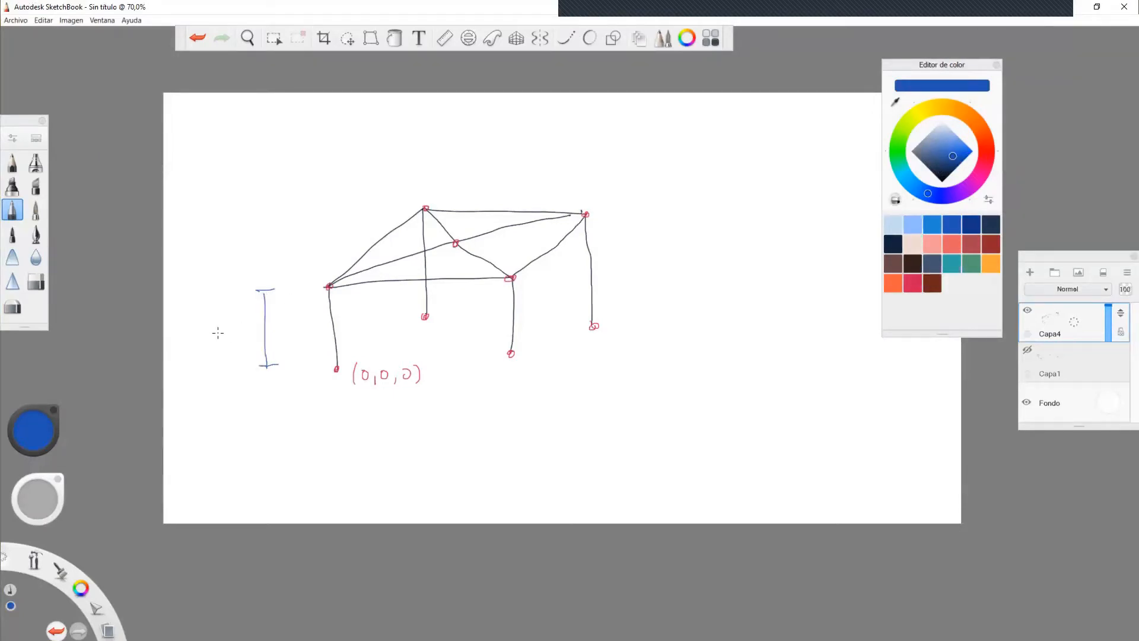
pyautogui.moveTo(202, 317)
pyautogui.mouseDown()
pyautogui.moveTo(207, 331)
pyautogui.moveTo(205, 316)
pyautogui.moveTo(227, 331)
pyautogui.mouseUp()
pyautogui.moveTo(218, 316)
pyautogui.mouseDown()
pyautogui.moveTo(221, 328)
pyautogui.moveTo(258, 326)
pyautogui.mouseUp()
# Add blue double-headed dimension arrows along the tabletop's depth and length, labelling them 1 m and 2m.
pyautogui.moveTo(285, 277)
pyautogui.mouseDown()
pyautogui.moveTo(360, 200)
pyautogui.moveTo(358, 209)
pyautogui.mouseUp()
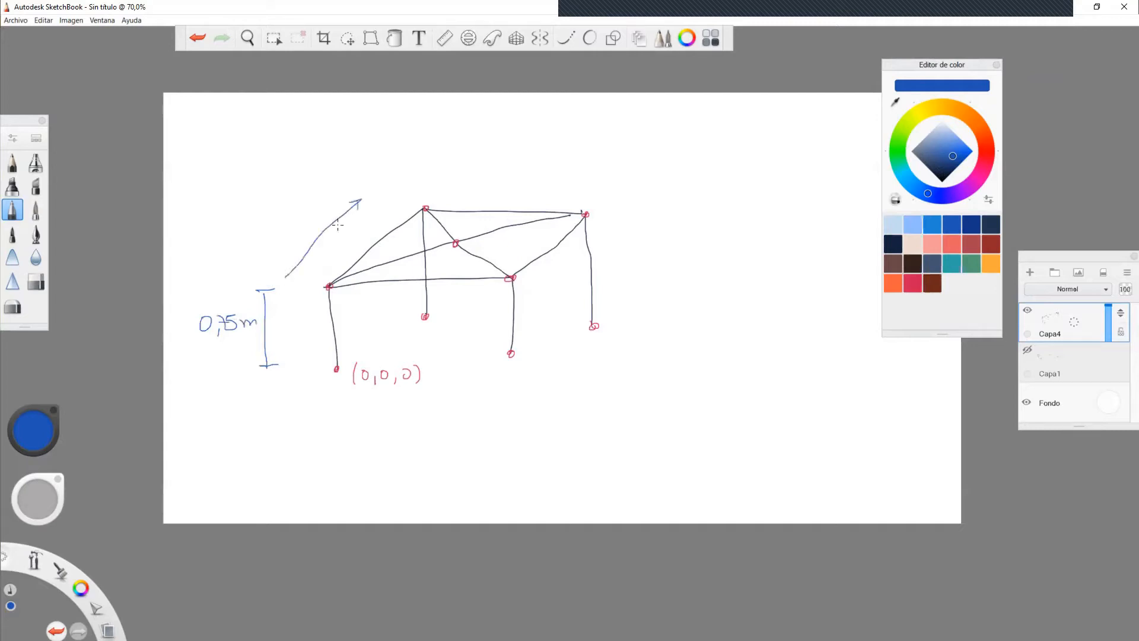
pyautogui.moveTo(283, 272); pyautogui.dragTo(291, 276)
pyautogui.moveTo(251, 229)
pyautogui.mouseDown()
pyautogui.moveTo(257, 240)
pyautogui.moveTo(295, 236)
pyautogui.mouseUp()
pyautogui.moveTo(431, 192); pyautogui.dragTo(587, 188)
pyautogui.moveTo(492, 155)
pyautogui.mouseDown()
pyautogui.moveTo(510, 168)
pyautogui.moveTo(536, 159)
pyautogui.mouseUp()
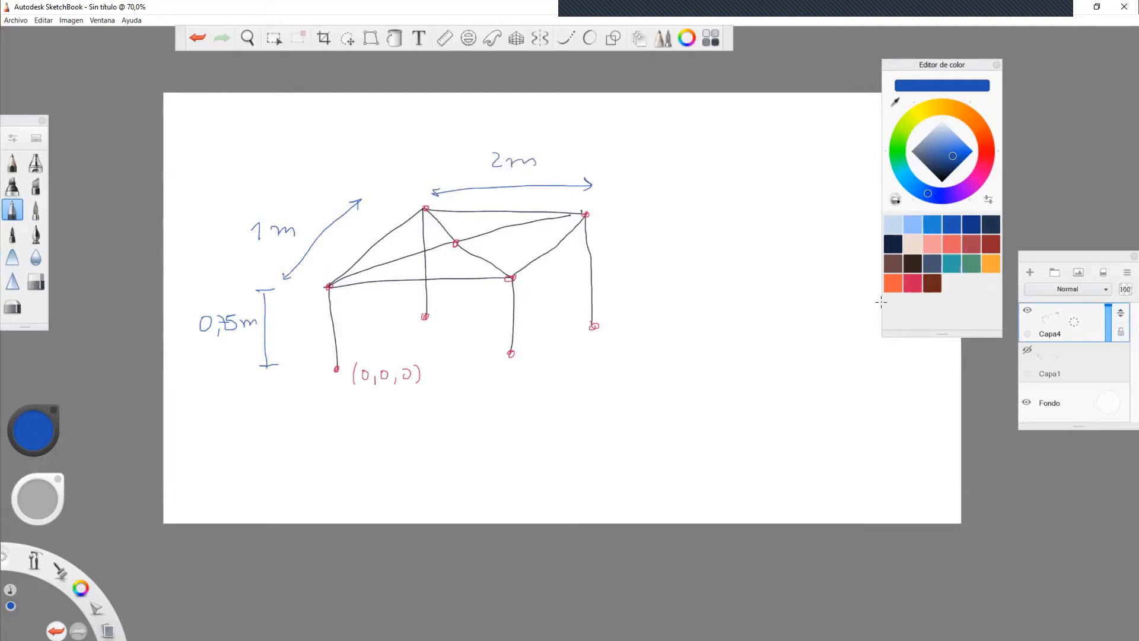
# Draw a red x, y, z axis triad above the table and label the near-left top corner (0, 0,75, 0).
pyautogui.click(912, 283)
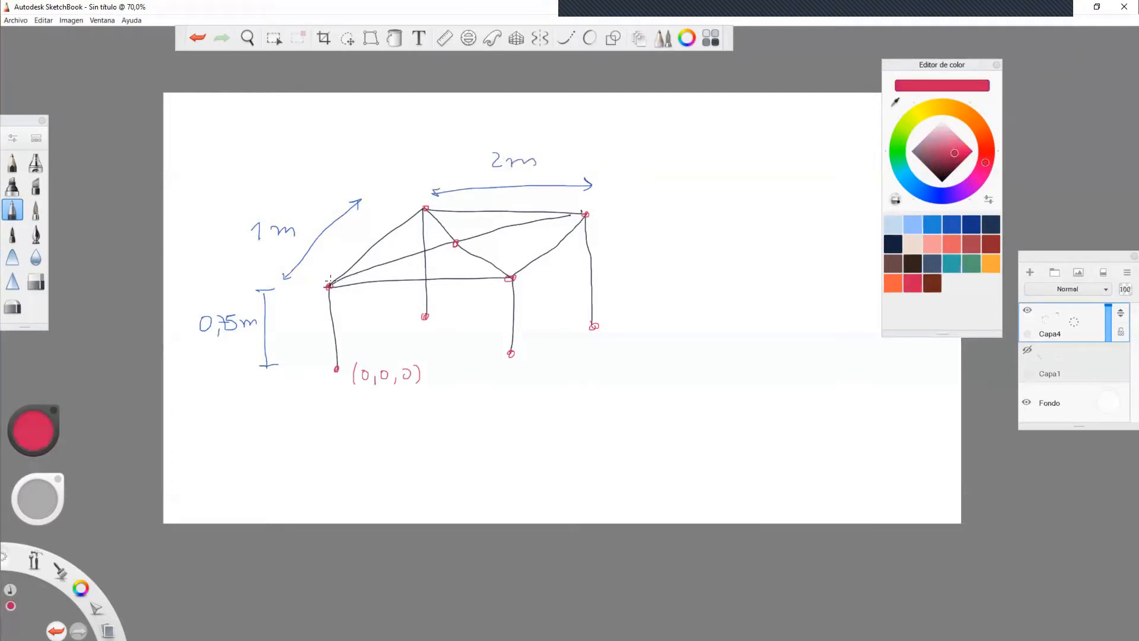
pyautogui.moveTo(295, 115)
pyautogui.mouseDown()
pyautogui.moveTo(330, 163)
pyautogui.moveTo(269, 171)
pyautogui.moveTo(279, 172)
pyautogui.mouseUp()
pyautogui.moveTo(344, 295); pyautogui.dragTo(408, 308)
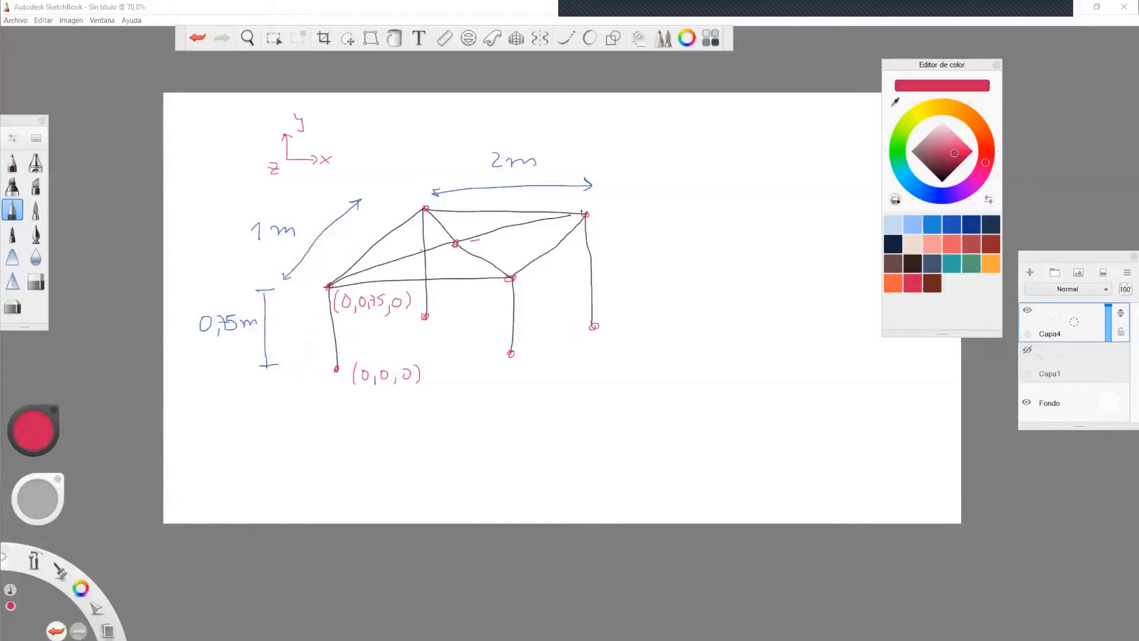
# Switch to the Puntos Inventor workbook in Excel, maximize it, and check the mm unit cell and the x, y, z headers.
pyautogui.hotkey('alt', 'Tab')
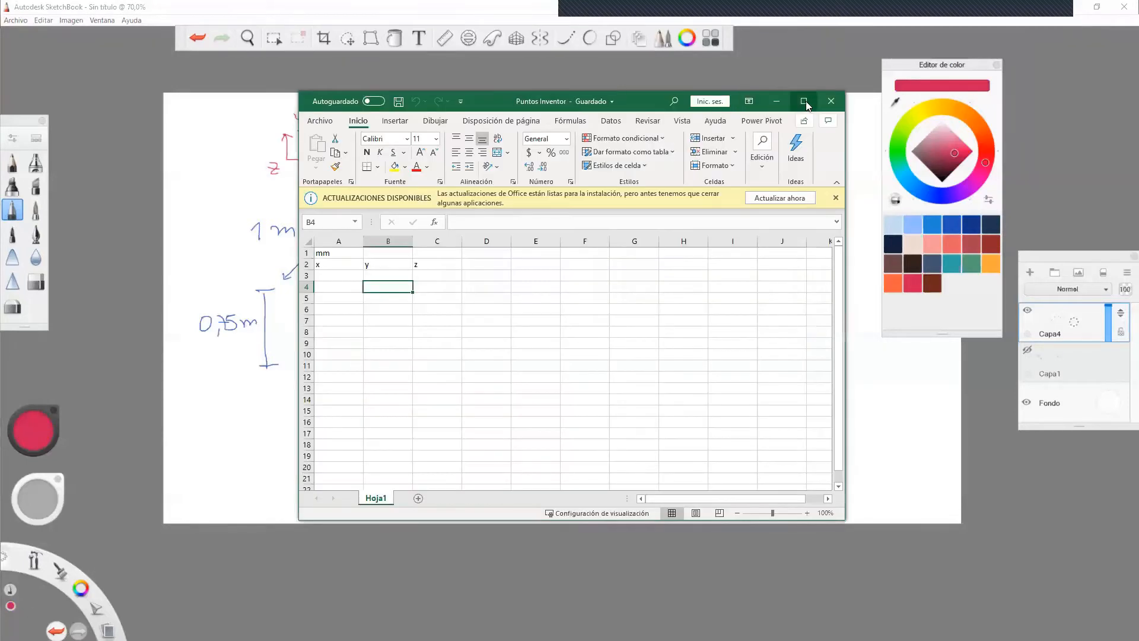
pyautogui.click(803, 102)
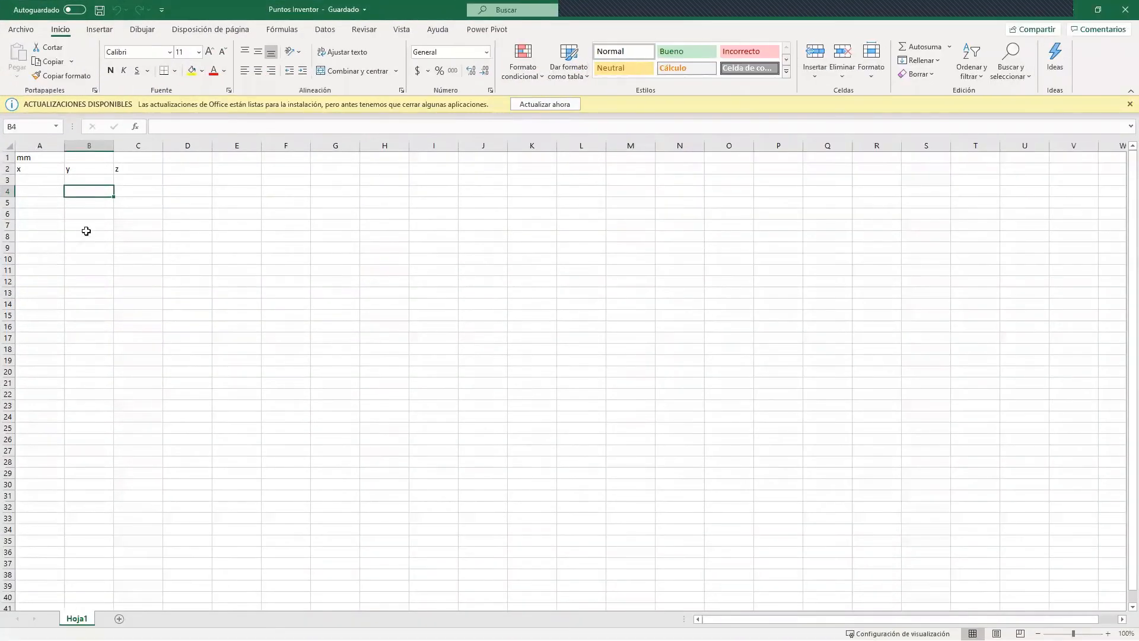
pyautogui.click(28, 159)
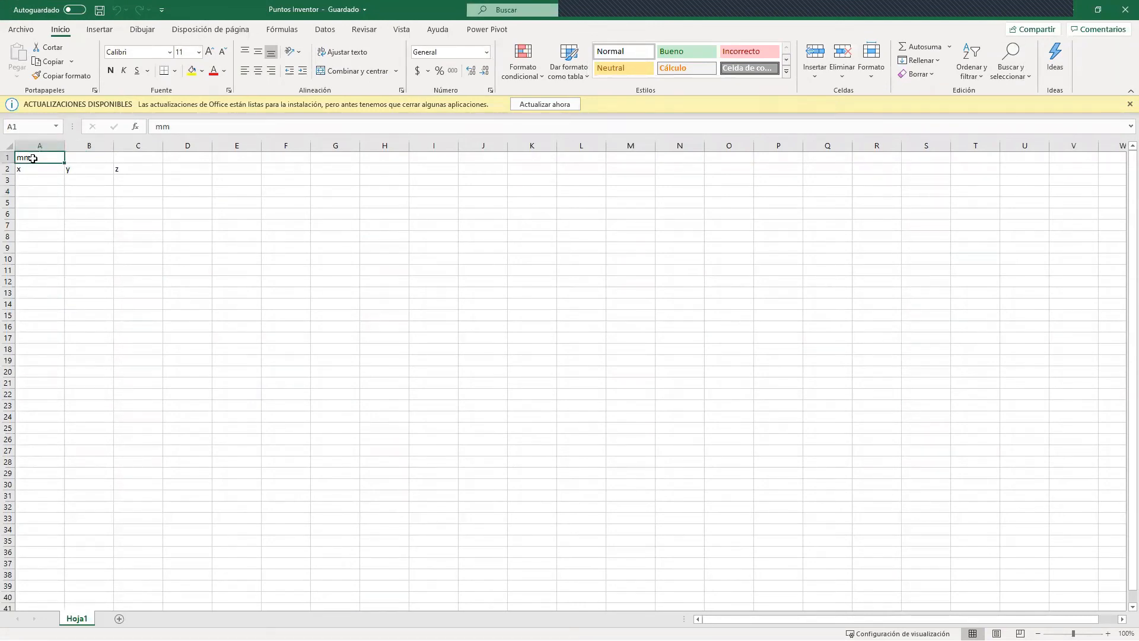
pyautogui.click(36, 169)
pyautogui.click(89, 171)
pyautogui.click(119, 170)
# Enter the origin point's coordinates 0, 0, 0 in cells A3 to C3.
pyautogui.click(39, 180)
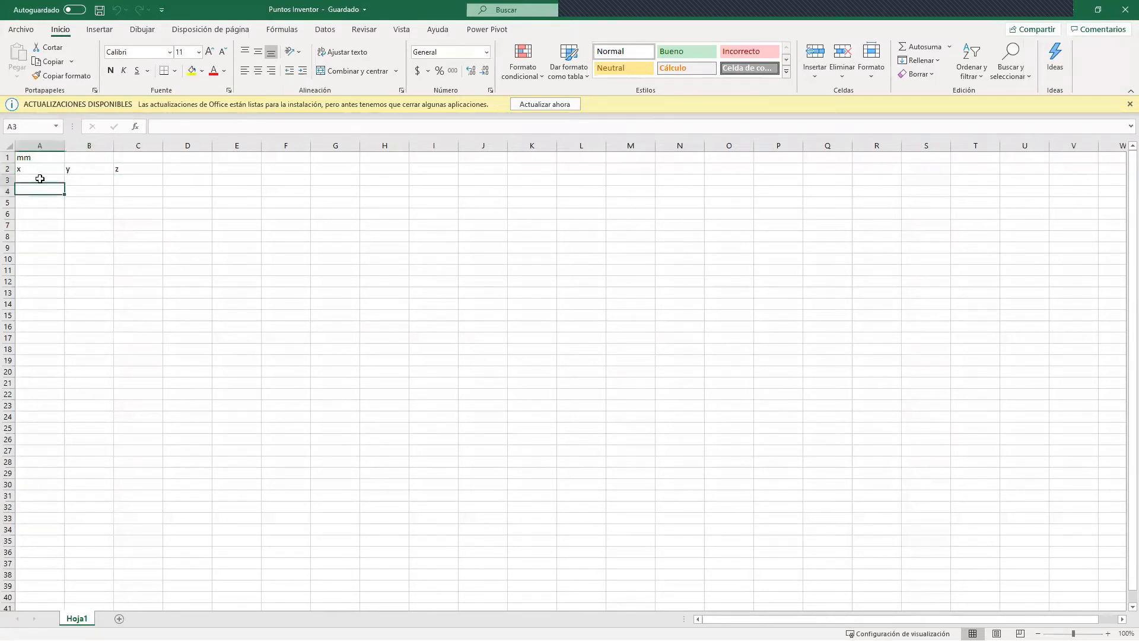
pyautogui.write('0')
pyautogui.press('Right')
pyautogui.write('0')
pyautogui.press('Right')
pyautogui.write('0')
pyautogui.press('Return')
# Enter the second point's coordinates 0, 750, 0 in cells A4 to C4.
pyautogui.press('Left')
pyautogui.press('Left')
pyautogui.write('0')
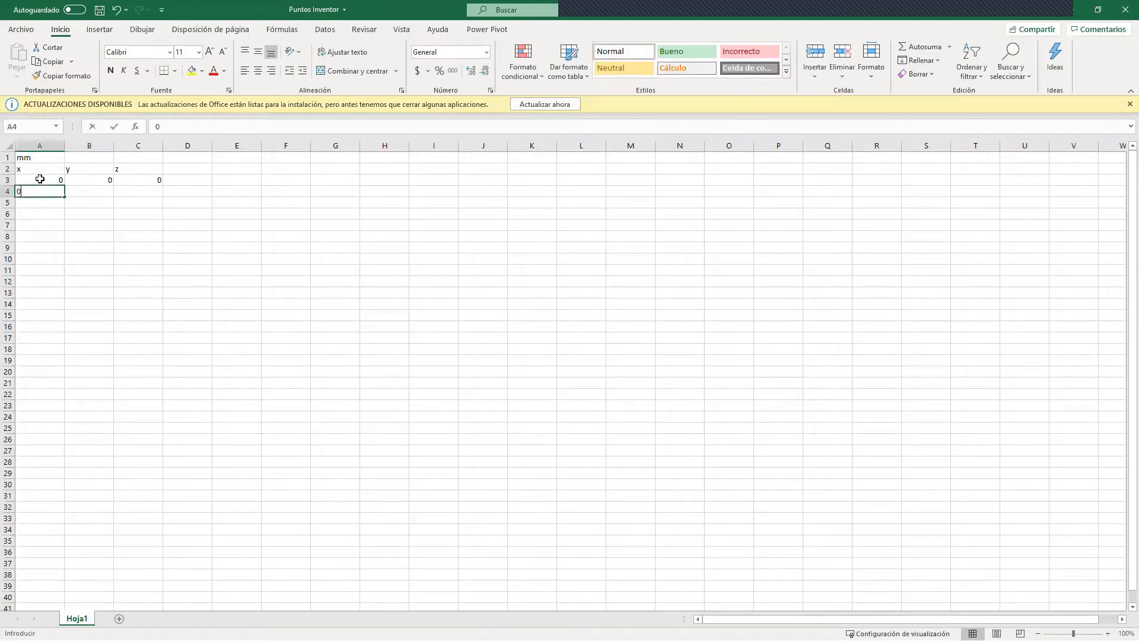
pyautogui.press('Right')
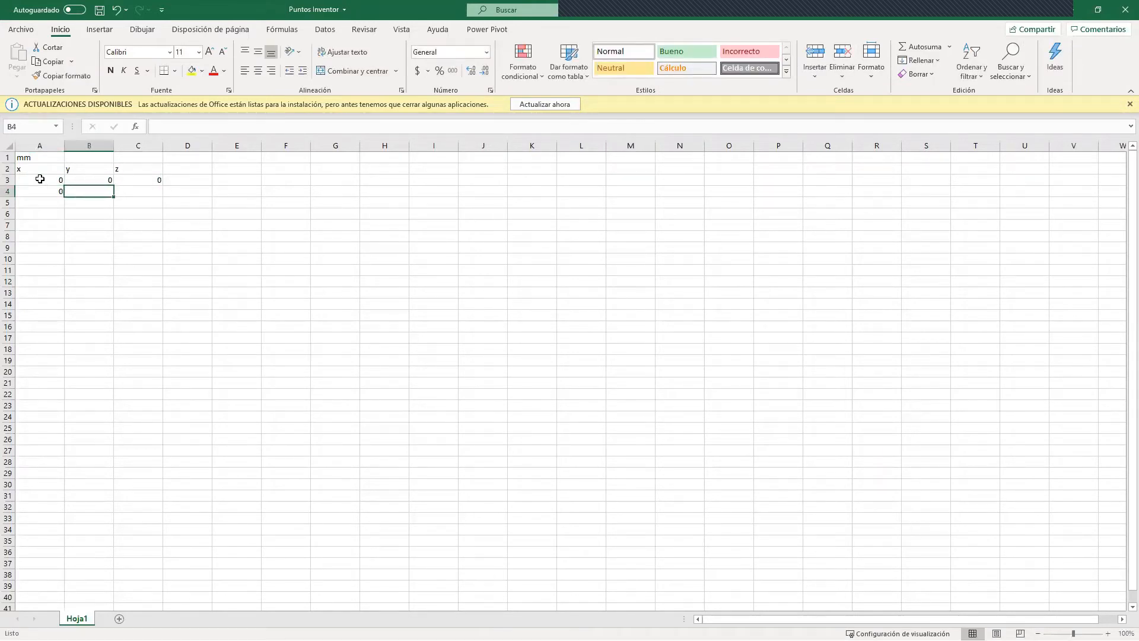
pyautogui.write('750')
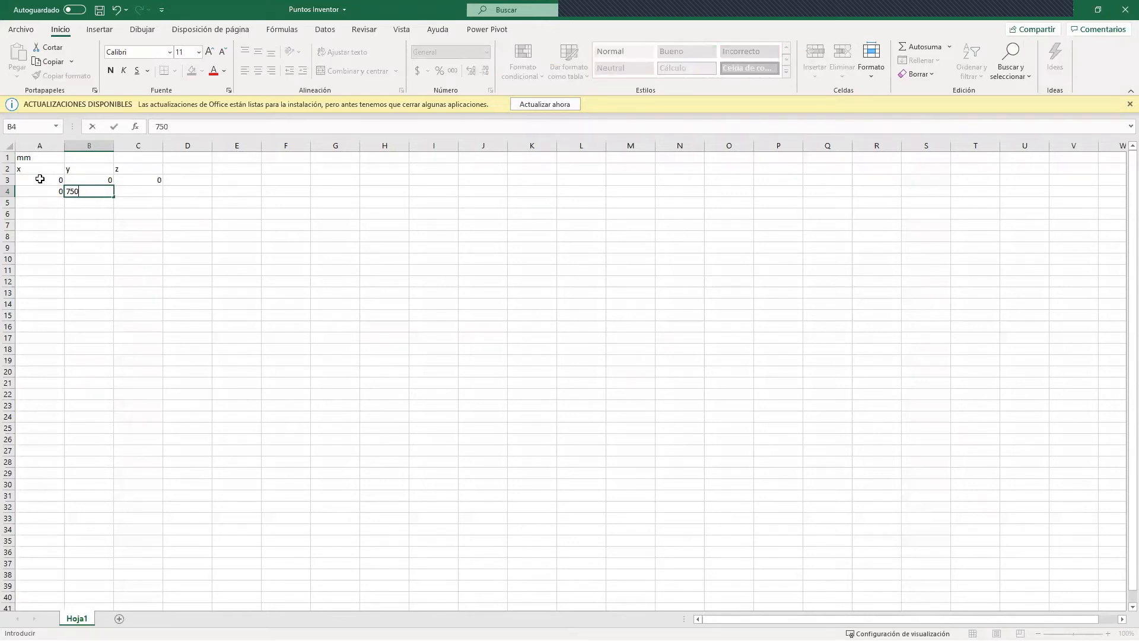
pyautogui.press('Right')
pyautogui.write('0')
pyautogui.press('Return')
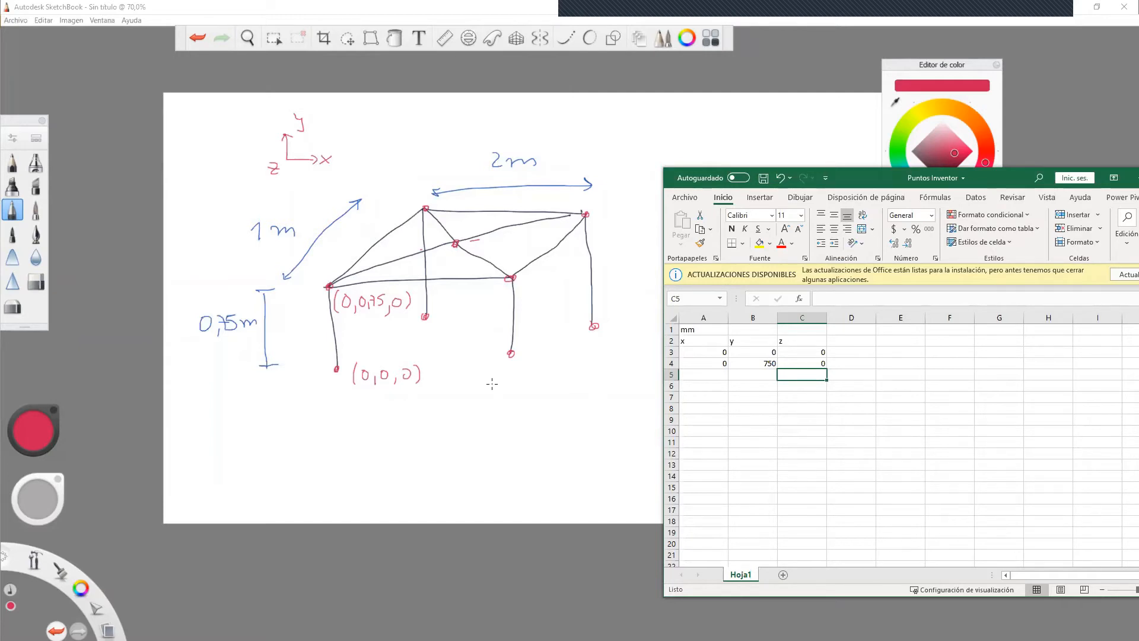
# Select cell A5 and position the Puntos Inventor window beside the table sketch.
pyautogui.click(725, 376)
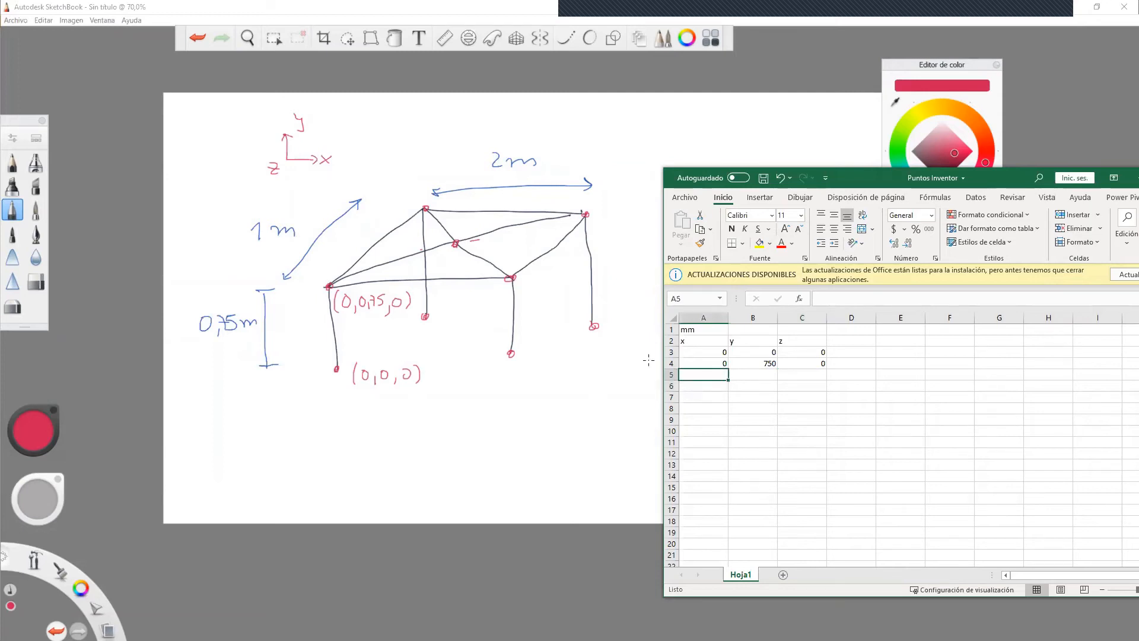
pyautogui.moveTo(899, 180); pyautogui.dragTo(552, 191)
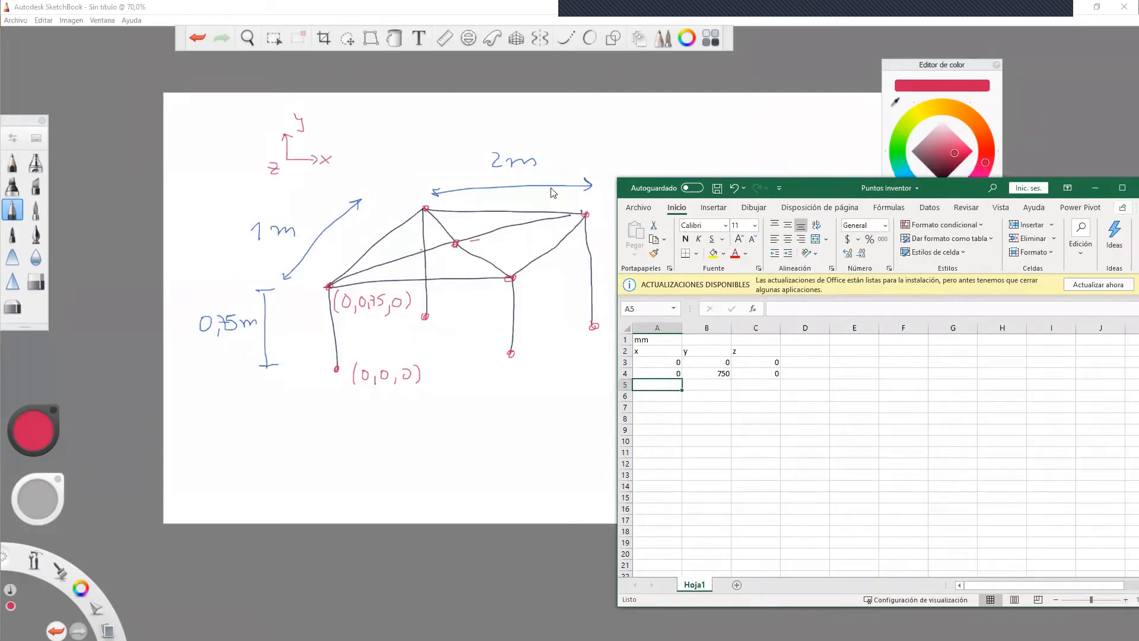
pyautogui.click(553, 191)
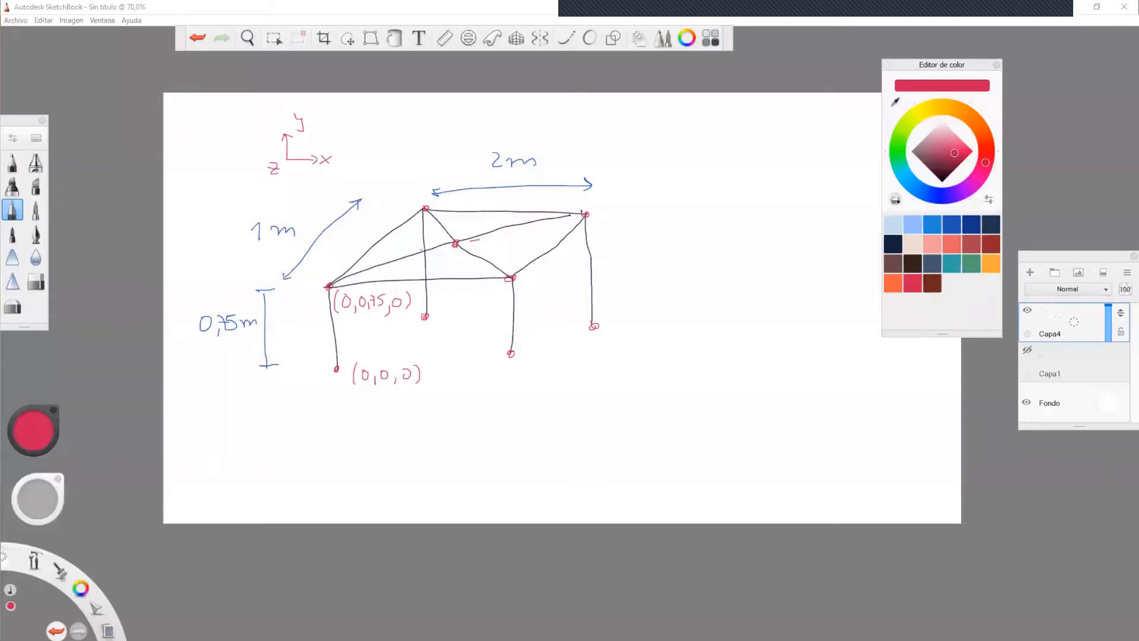
# Switch to the Puntos Grúa workbook and examine its mm unit, x, y, z headers and full list of crane coordinates.
pyautogui.hotkey('alt', 'Tab')
pyautogui.scroll(20, 522, 347)
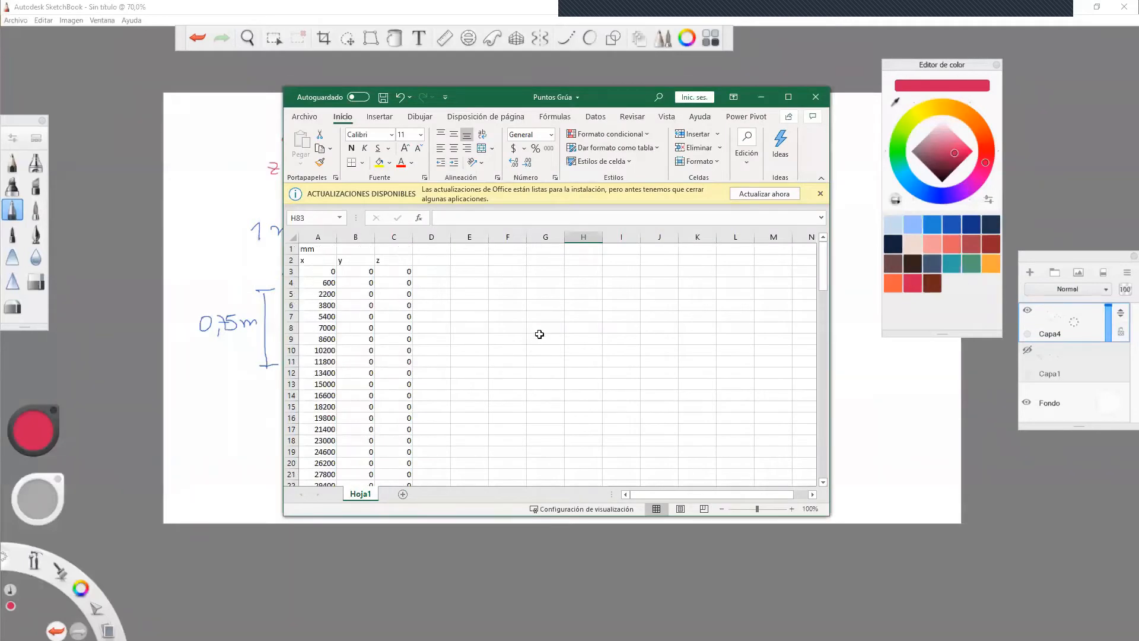
pyautogui.click(327, 249)
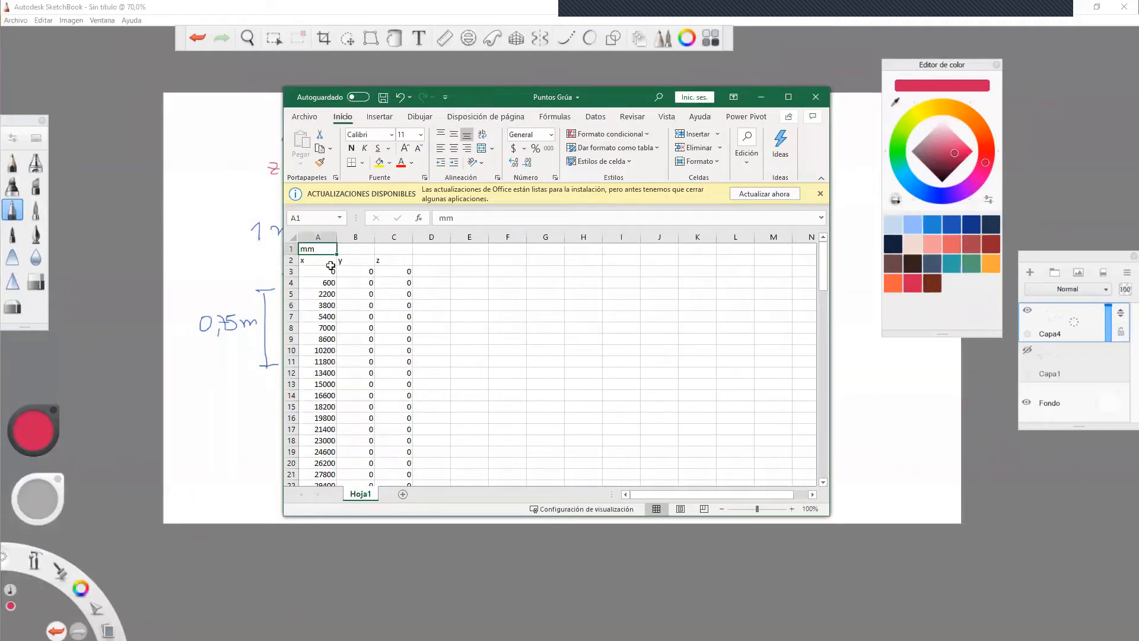
pyautogui.click(312, 260)
pyautogui.click(383, 262)
pyautogui.scroll(-1, 338, 303)
pyautogui.scroll(-20, 338, 303)
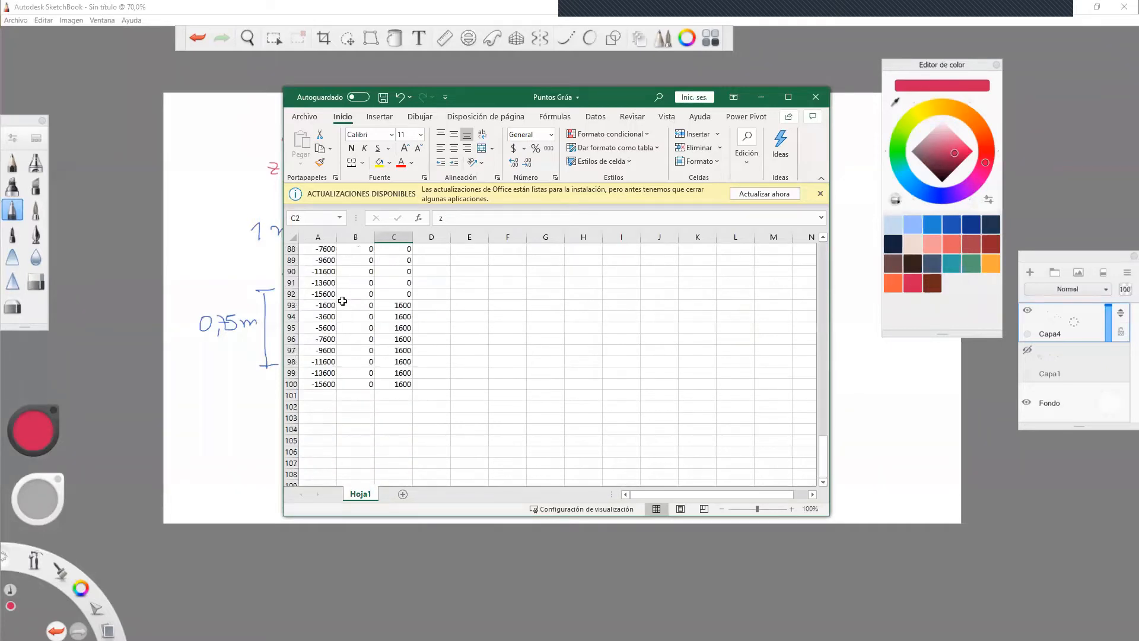
pyautogui.scroll(19, 343, 301)
pyautogui.moveTo(478, 96); pyautogui.dragTo(782, 108)
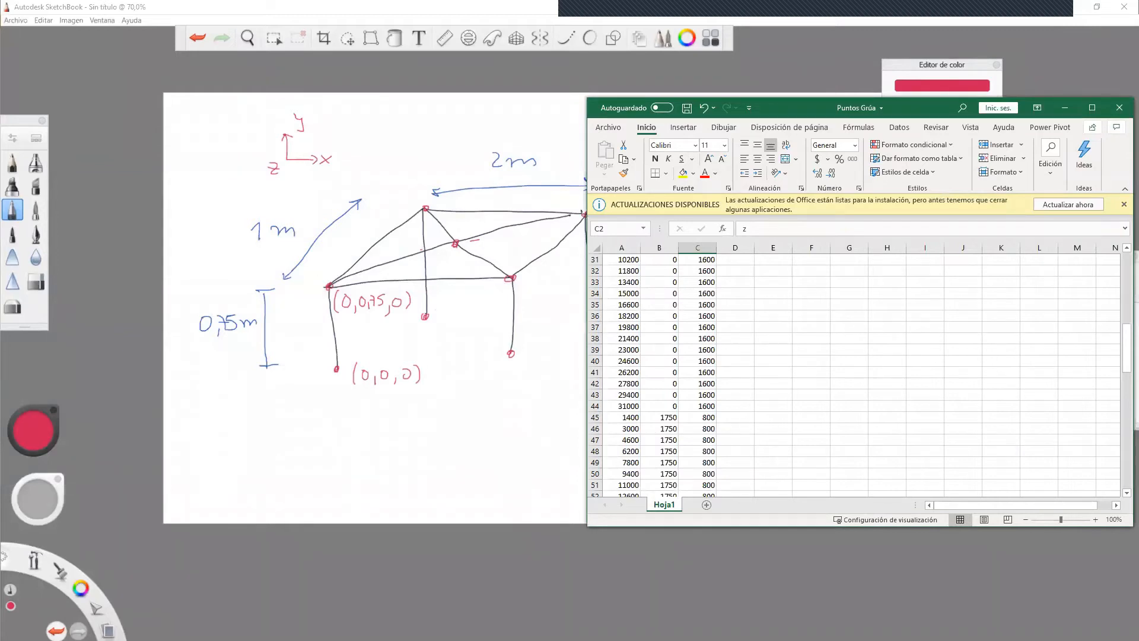
# Switch to Inventor, start importing points into the 3D sketch, and browse to the SDD WD 430 GB (E:) drive.
pyautogui.hotkey('alt', 'Tab')
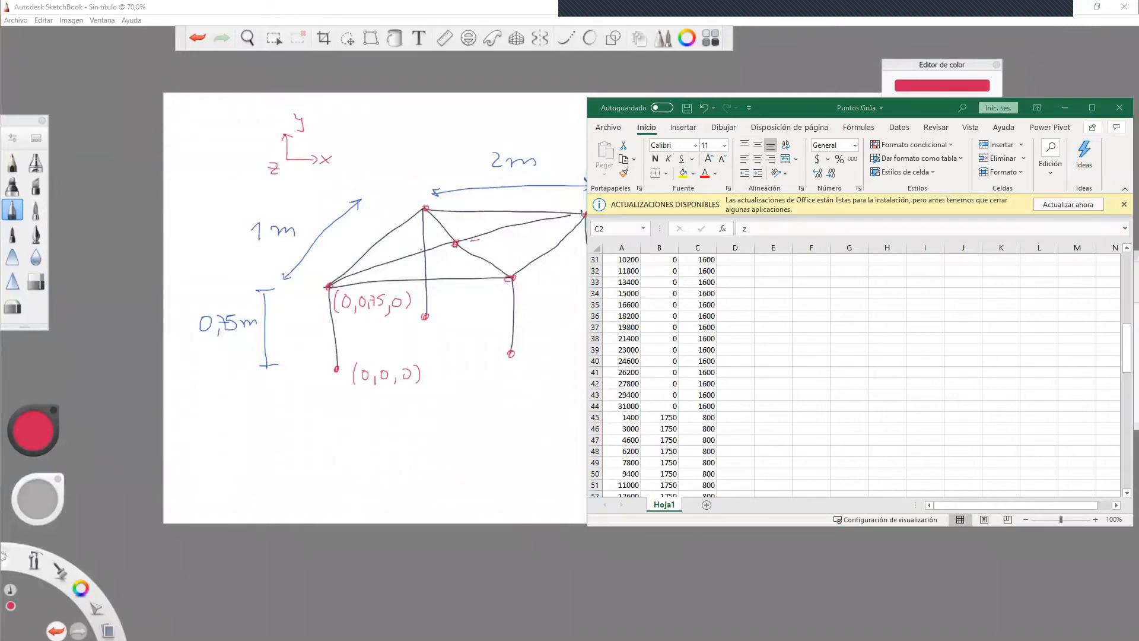
pyautogui.click(656, 281)
pyautogui.moveTo(774, 110); pyautogui.dragTo(585, 108)
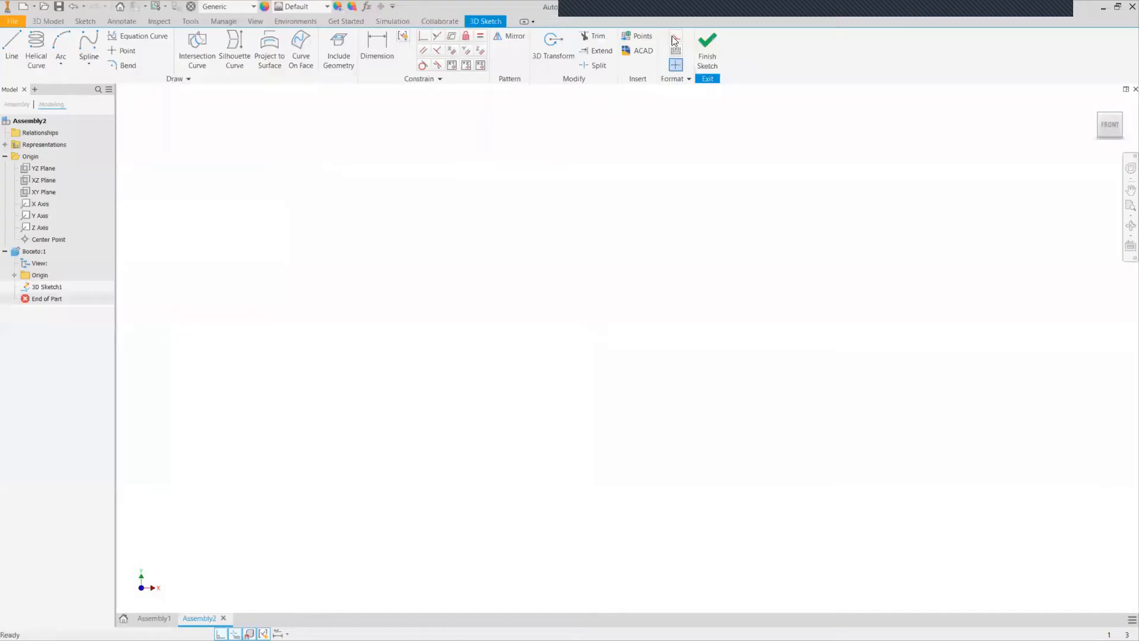
pyautogui.click(634, 38)
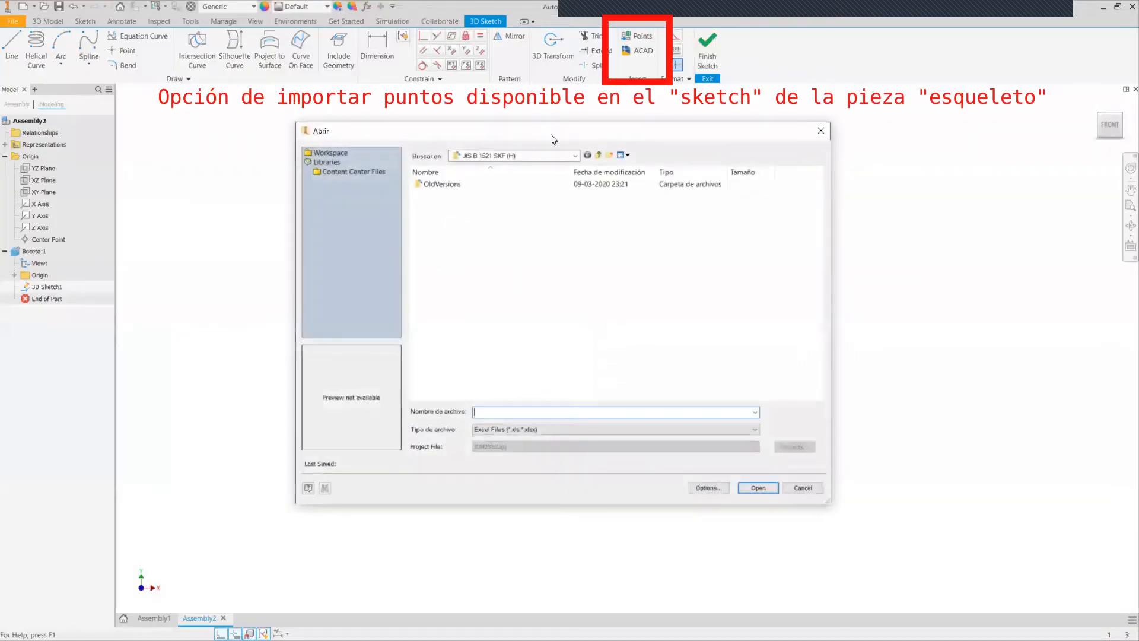
pyautogui.click(512, 157)
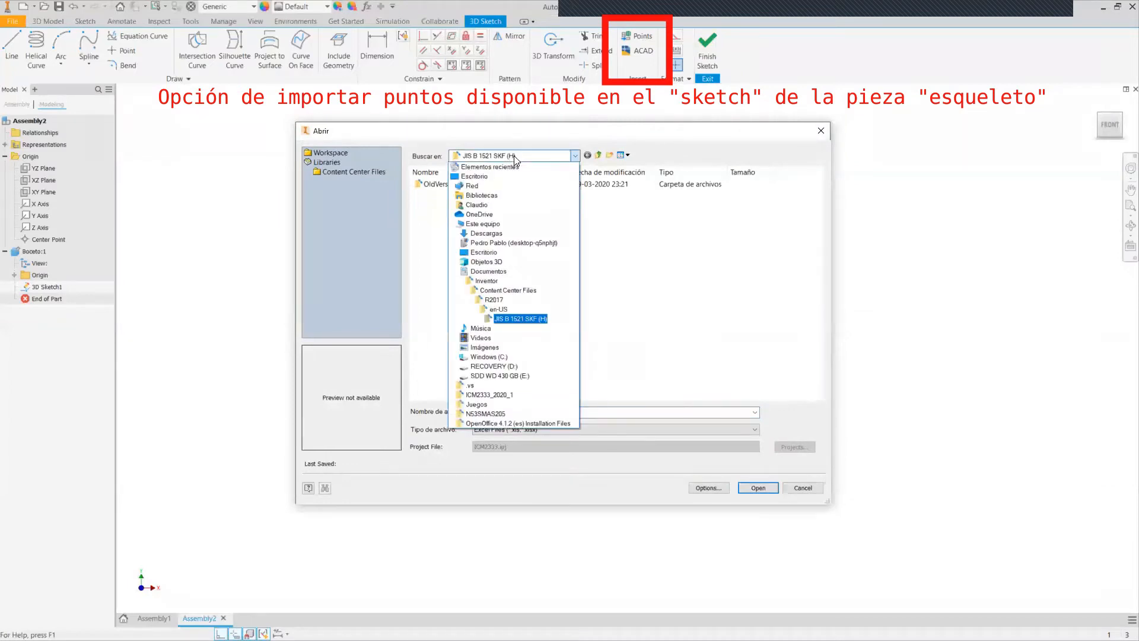
pyautogui.click(508, 376)
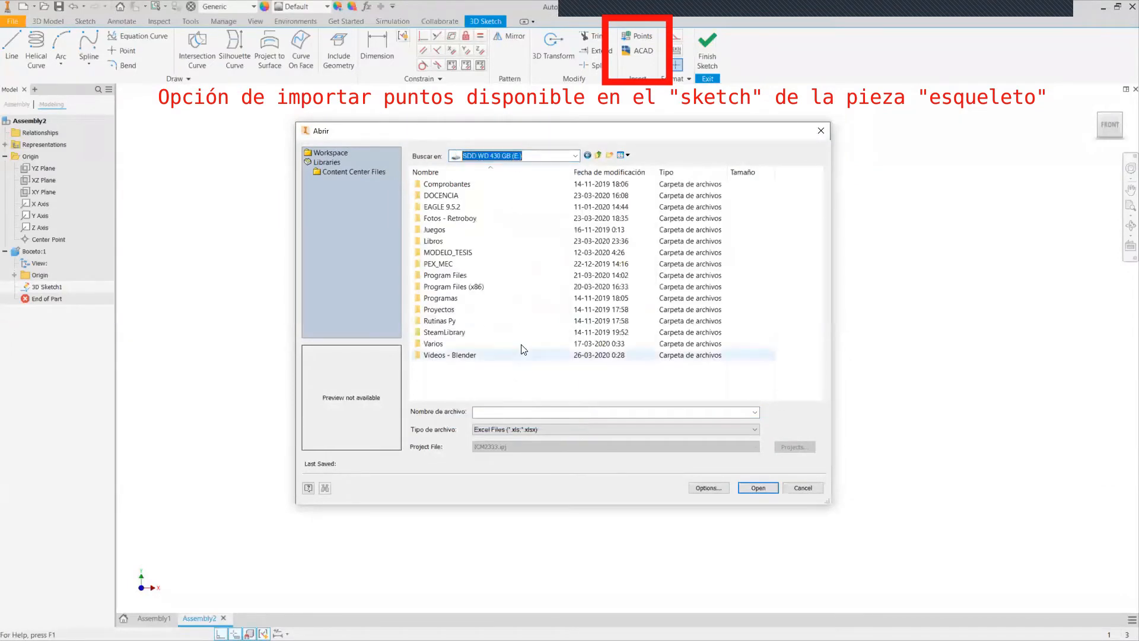
# Import the crane points workbook from within the Talleres folder of ICM2333 2019-2.
pyautogui.doubleClick(445, 203)
pyautogui.doubleClick(445, 195)
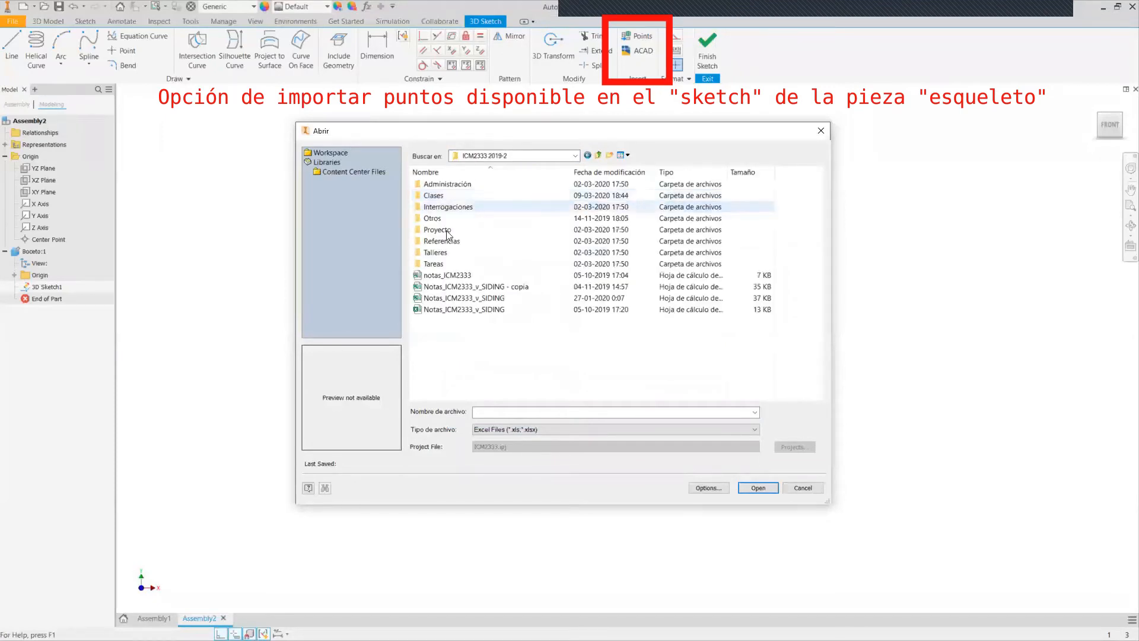
pyautogui.doubleClick(443, 253)
pyautogui.click(452, 195)
pyautogui.doubleClick(453, 196)
pyautogui.doubleClick(447, 184)
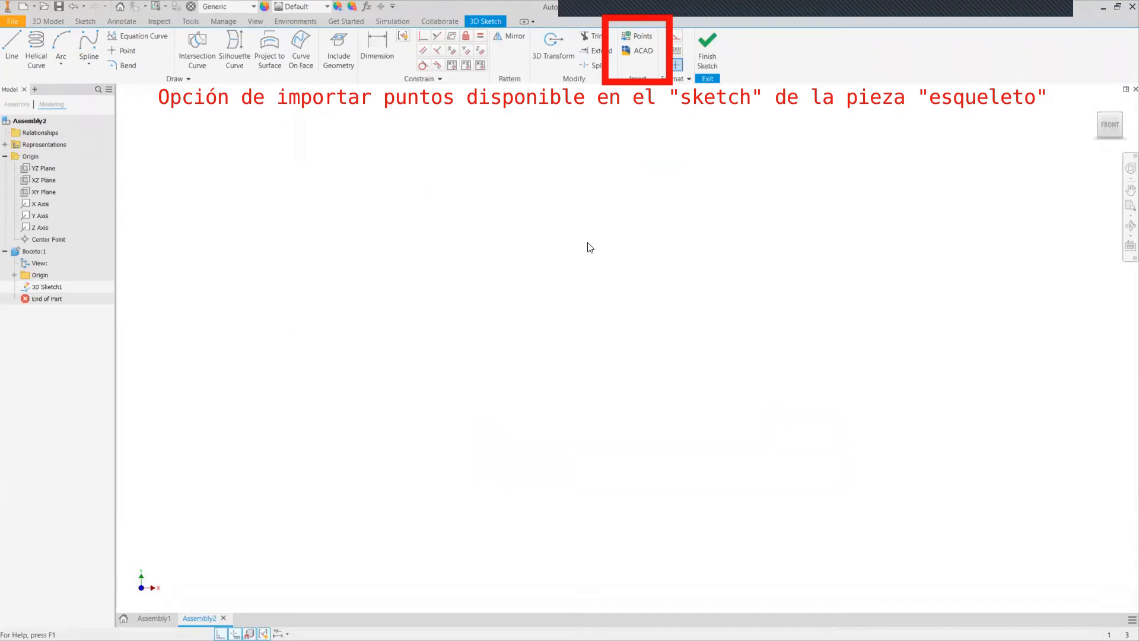
# Examine the layout of the imported crane points from the front and in an isometric view.
pyautogui.scroll(-15, 591, 245)
pyautogui.scroll(5, 647, 223)
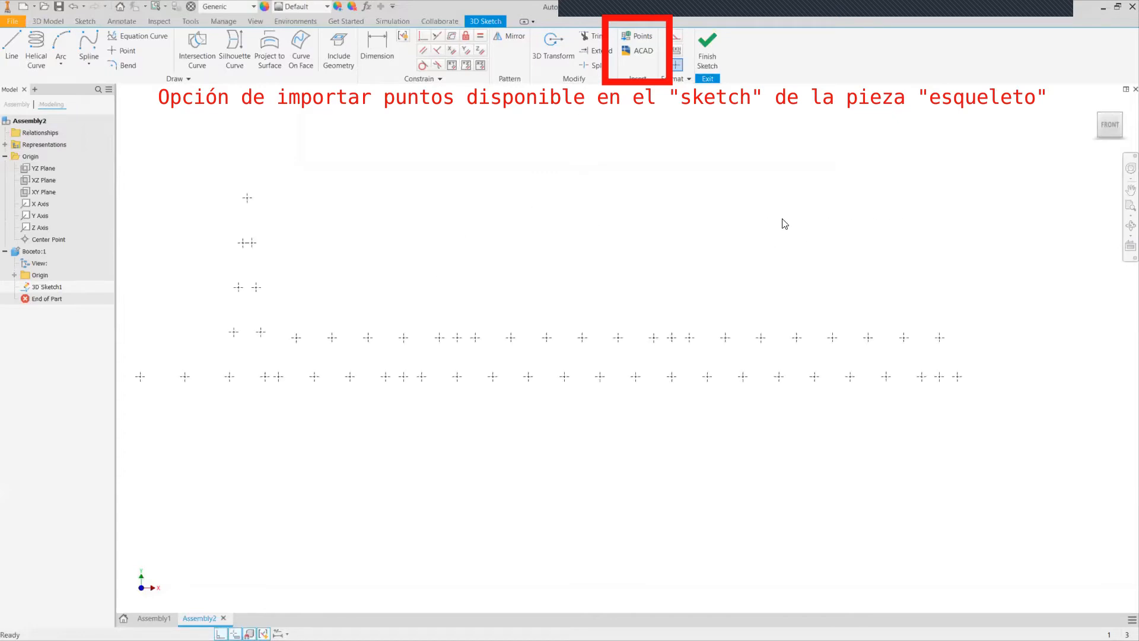
pyautogui.scroll(-4, 789, 234)
pyautogui.click(1121, 114)
pyautogui.scroll(-4, 680, 434)
pyautogui.scroll(5, 680, 433)
pyautogui.scroll(-3, 679, 434)
pyautogui.scroll(4, 700, 436)
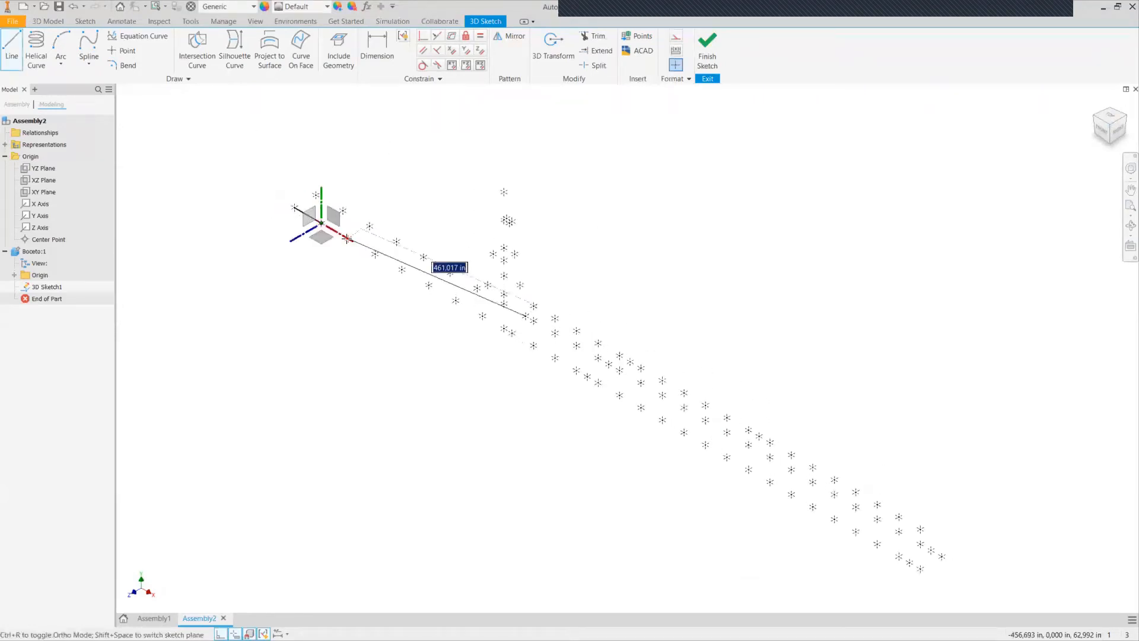
# Draw a 3D line along the front lower row of crane points to its far end and inspect it from another angle.
pyautogui.click(347, 239)
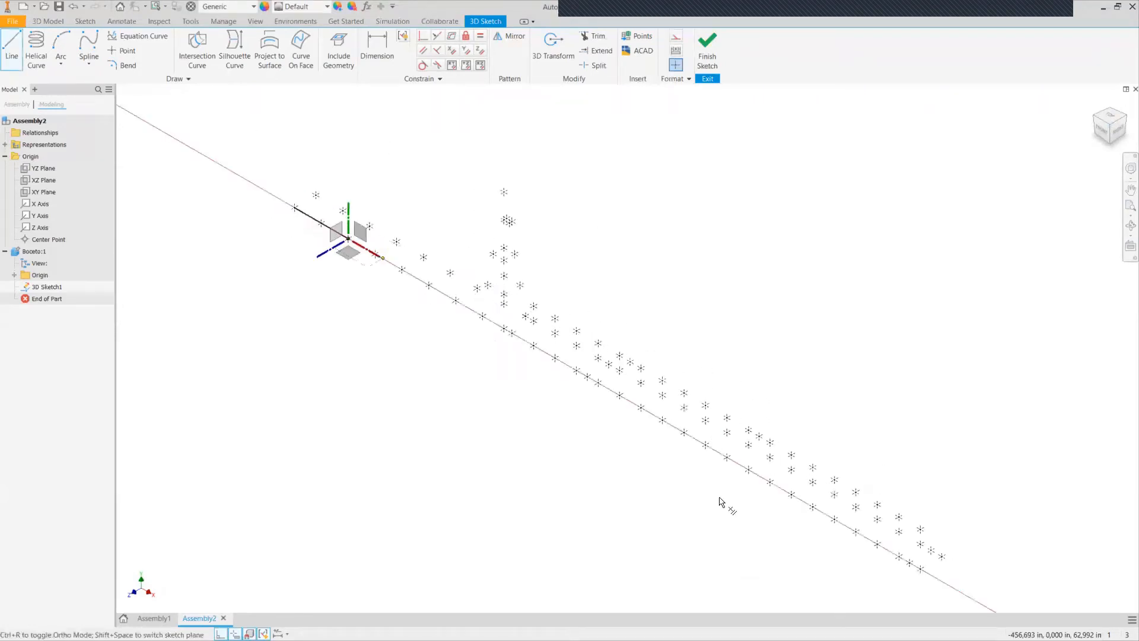
pyautogui.click(920, 568)
pyautogui.rightClick(746, 550)
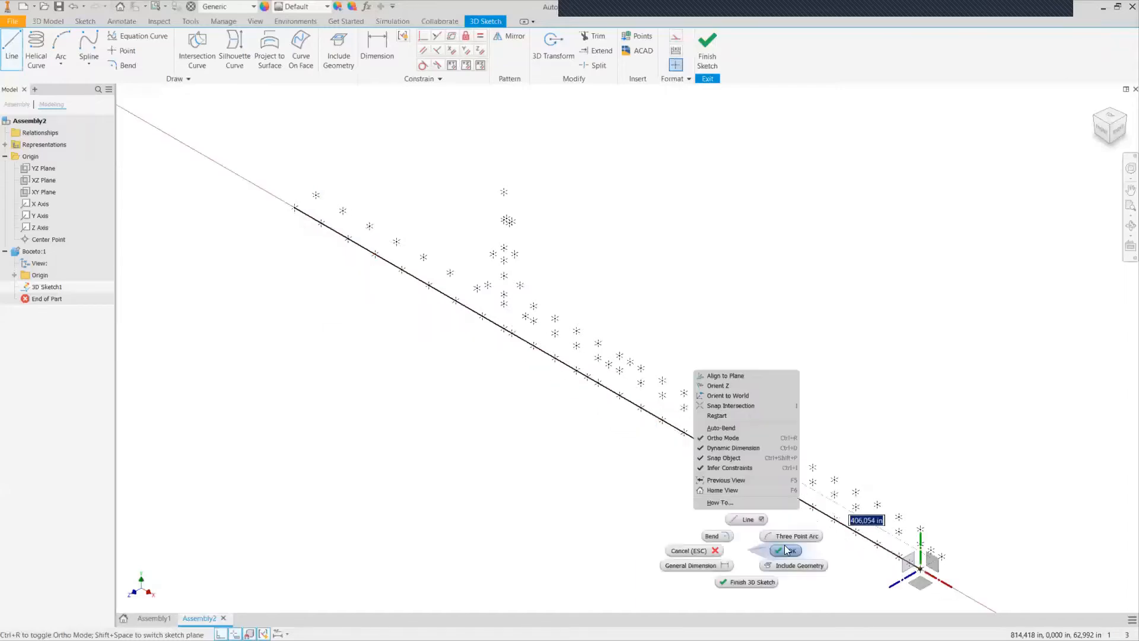
pyautogui.click(786, 550)
pyautogui.click(1130, 225)
pyautogui.moveTo(588, 394)
pyautogui.mouseDown()
pyautogui.moveTo(590, 348)
pyautogui.moveTo(572, 394)
pyautogui.moveTo(605, 394)
pyautogui.moveTo(625, 416)
pyautogui.moveTo(612, 394)
pyautogui.moveTo(651, 448)
pyautogui.moveTo(574, 411)
pyautogui.moveTo(602, 468)
pyautogui.moveTo(608, 437)
pyautogui.moveTo(611, 473)
pyautogui.moveTo(558, 433)
pyautogui.moveTo(526, 427)
pyautogui.moveTo(554, 419)
pyautogui.moveTo(577, 438)
pyautogui.moveTo(592, 431)
pyautogui.mouseUp()
pyautogui.rightClick(548, 361)
pyautogui.click(584, 364)
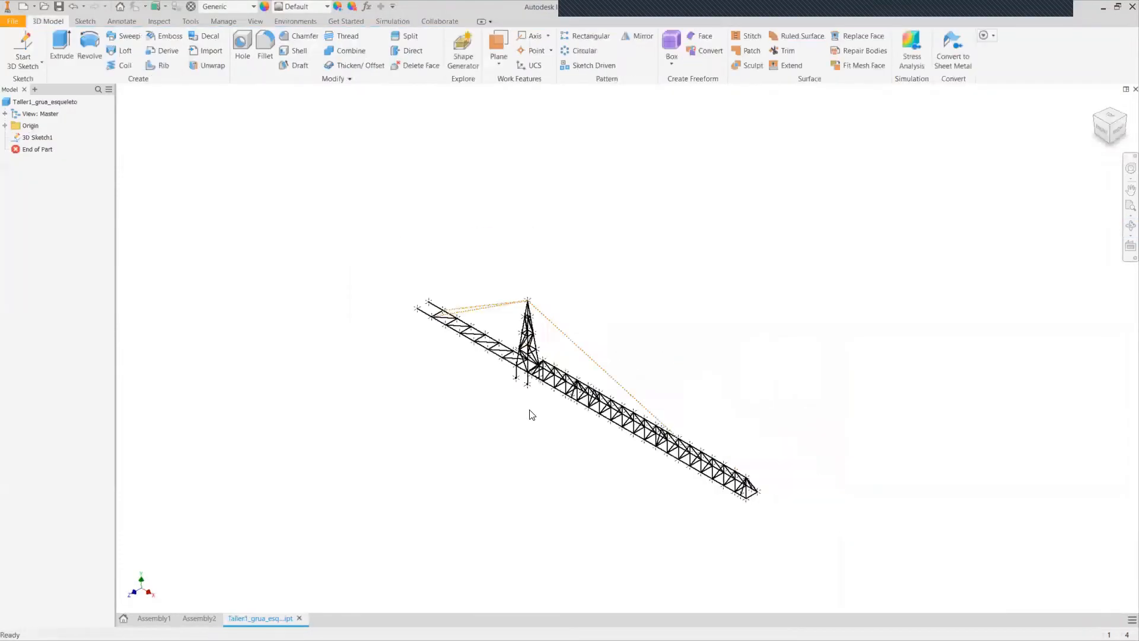
# Examine the completed crane wireframe in the Taller1_grua_esqueleto part.
pyautogui.scroll(-3, 531, 415)
pyautogui.scroll(3, 532, 414)
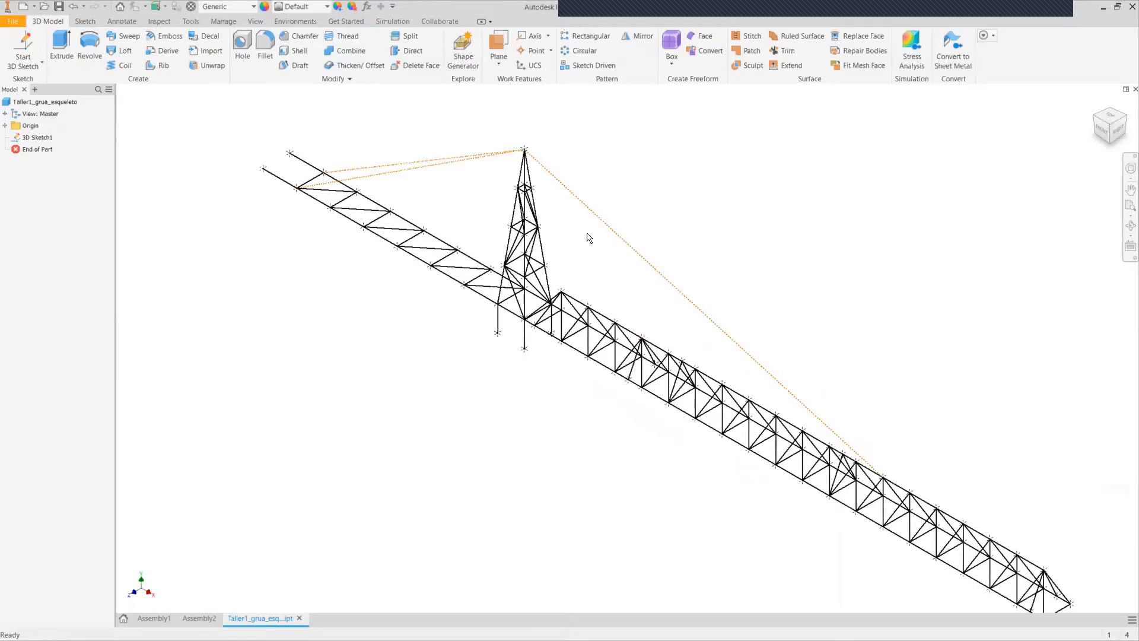
pyautogui.scroll(-4, 780, 246)
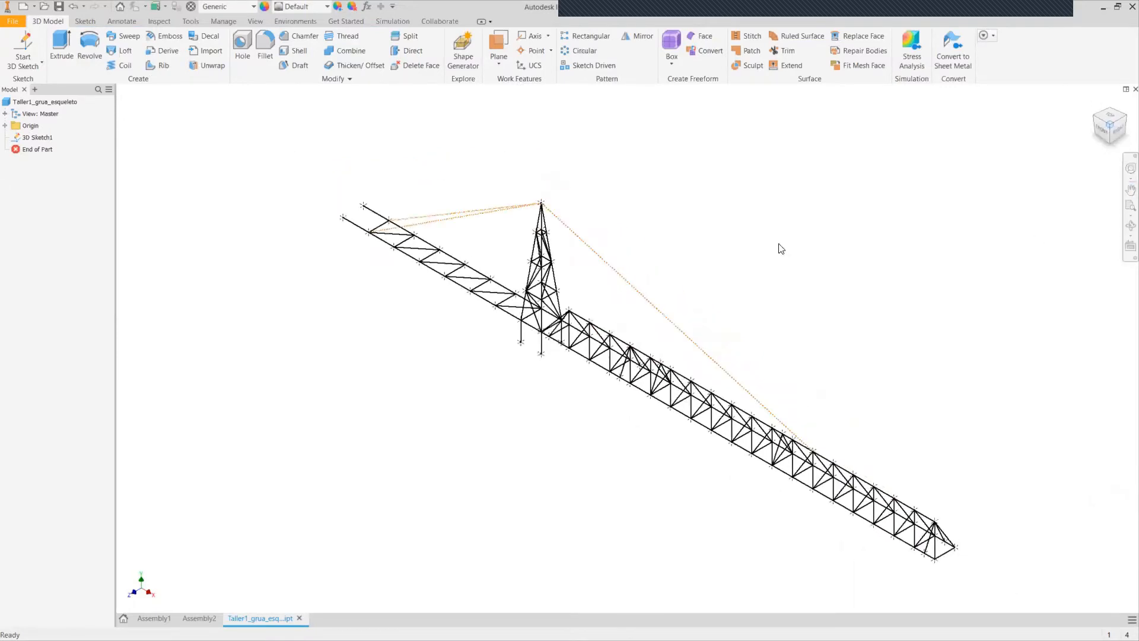
pyautogui.scroll(4, 485, 348)
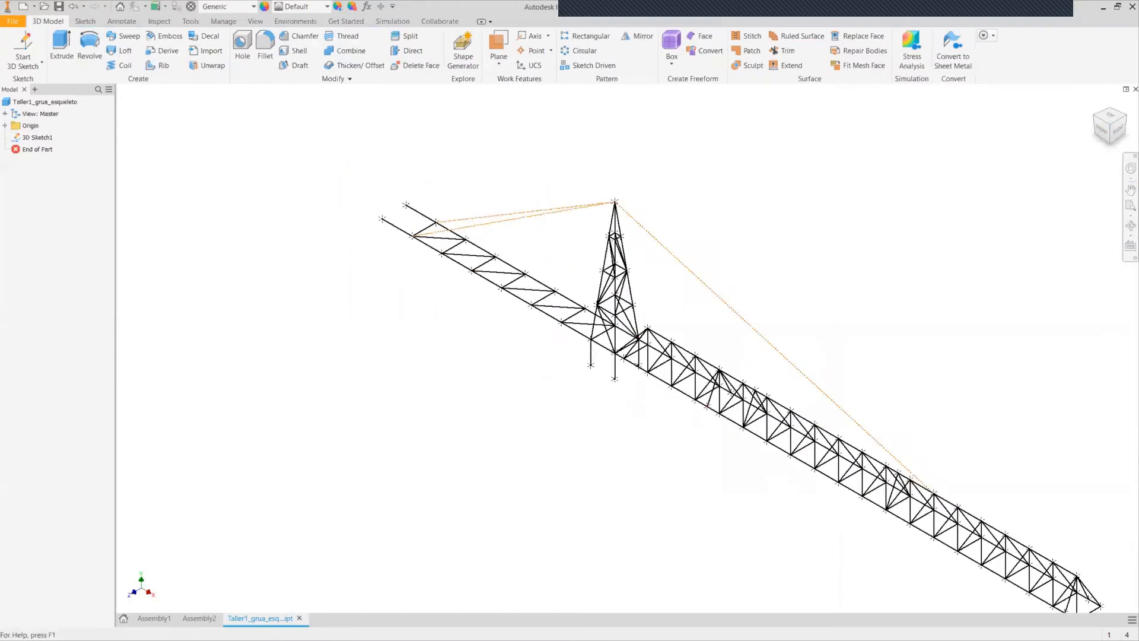
pyautogui.rightClick(34, 137)
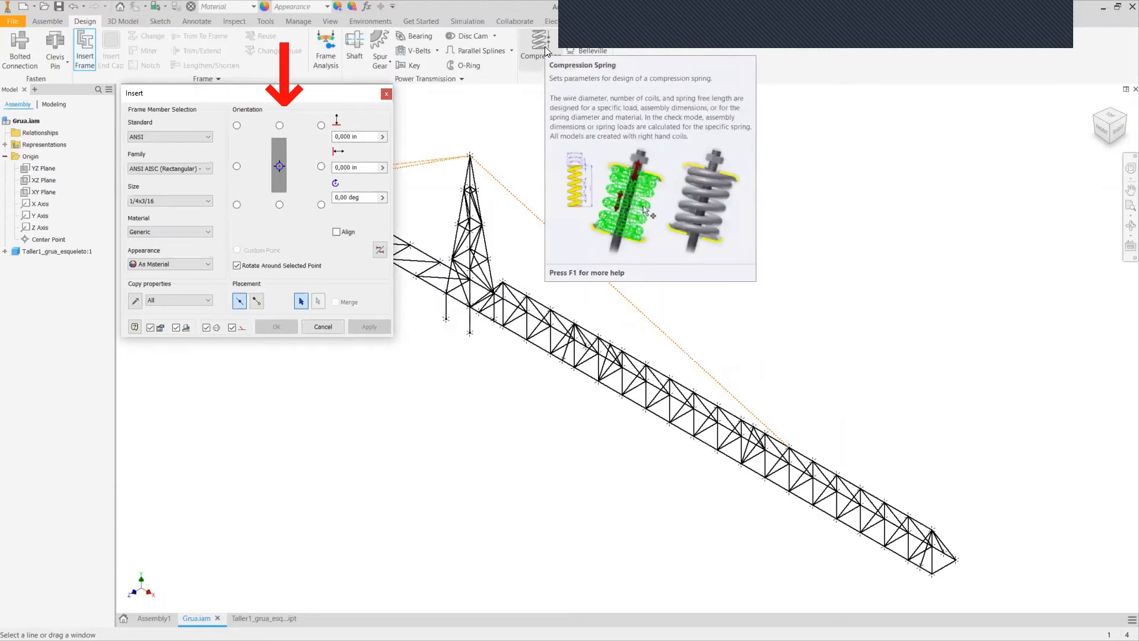
# Move the frame member Insert dialog clear of the crane skeleton in Grua.iam.
pyautogui.moveTo(236, 93); pyautogui.dragTo(171, 174)
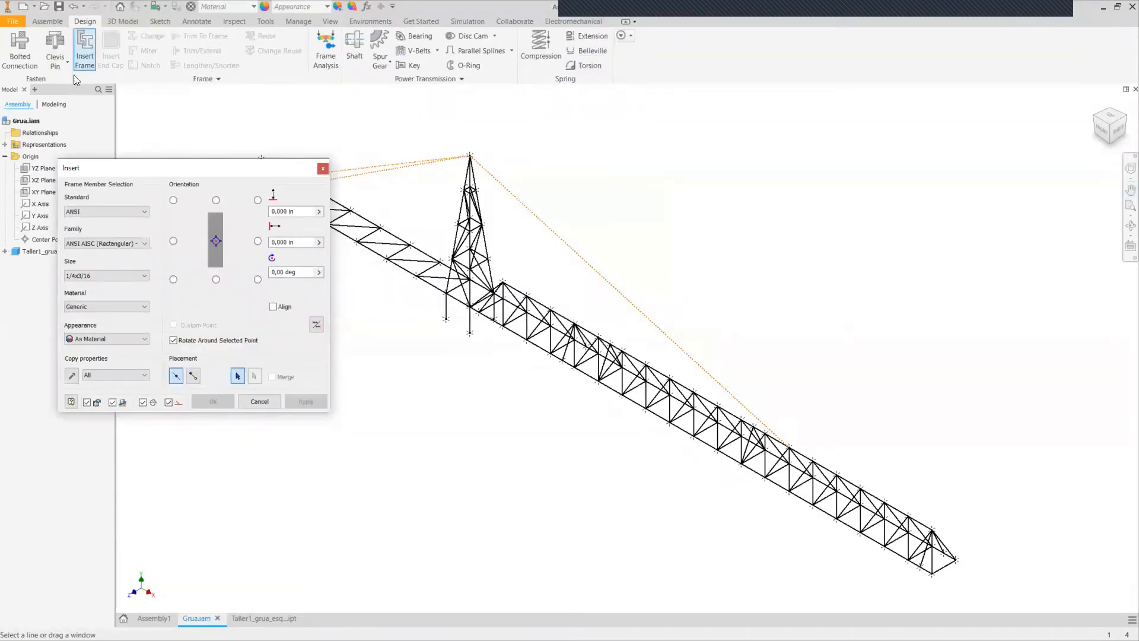
pyautogui.moveTo(138, 172); pyautogui.dragTo(131, 136)
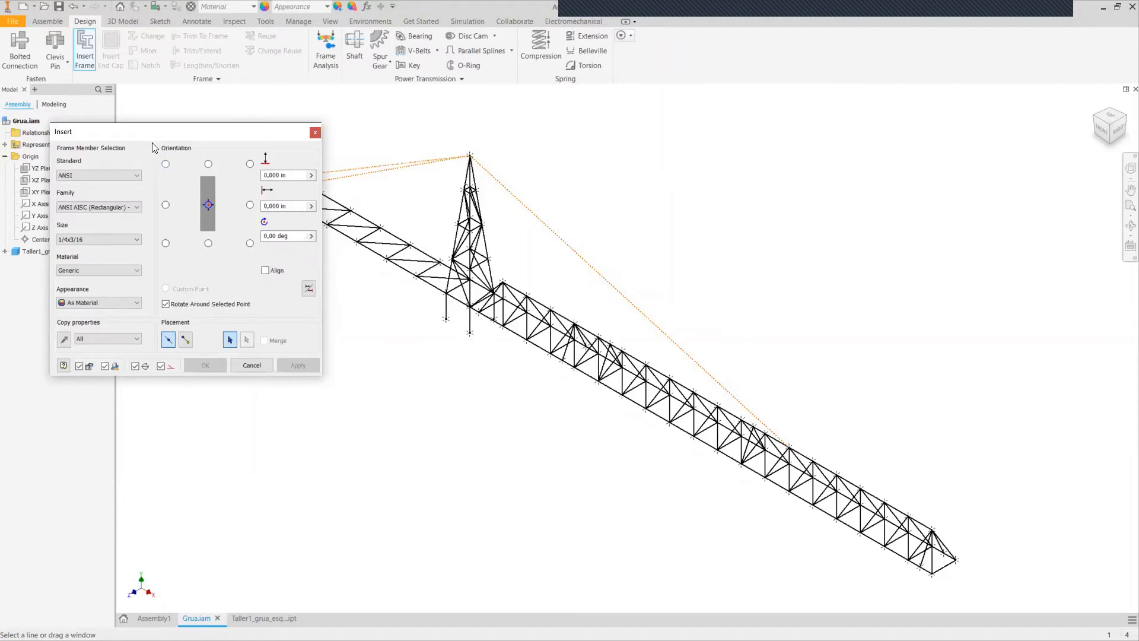
pyautogui.moveTo(149, 133); pyautogui.dragTo(124, 135)
pyautogui.scroll(3, 337, 199)
# Try the ISO and CSN standards for the frame member and check the profile families offered under CSN.
pyautogui.click(109, 178)
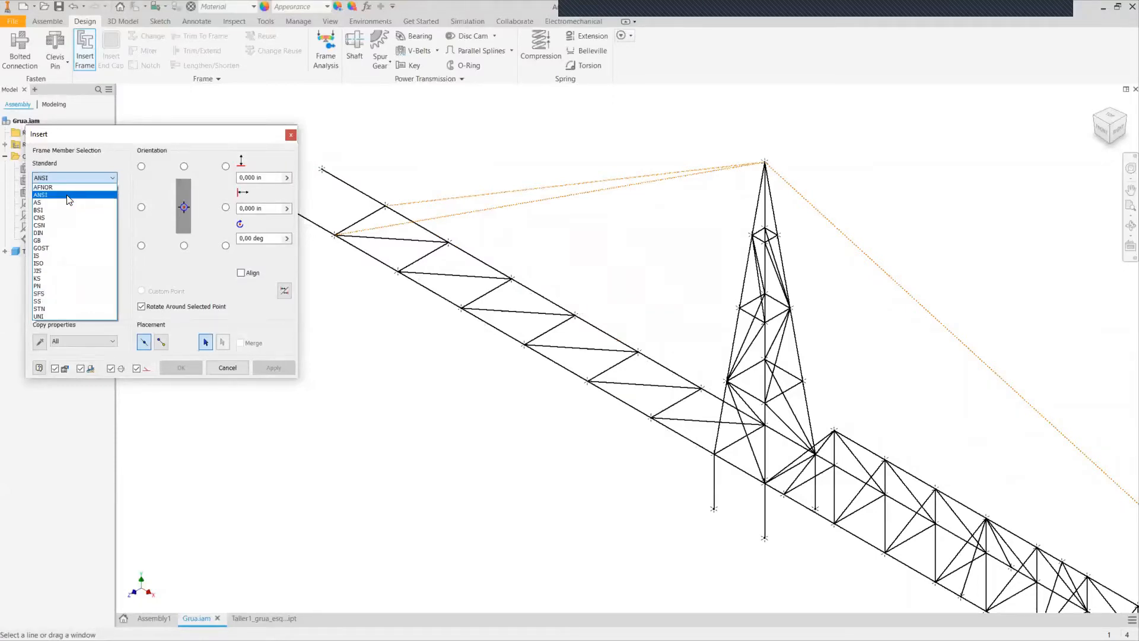
pyautogui.click(65, 263)
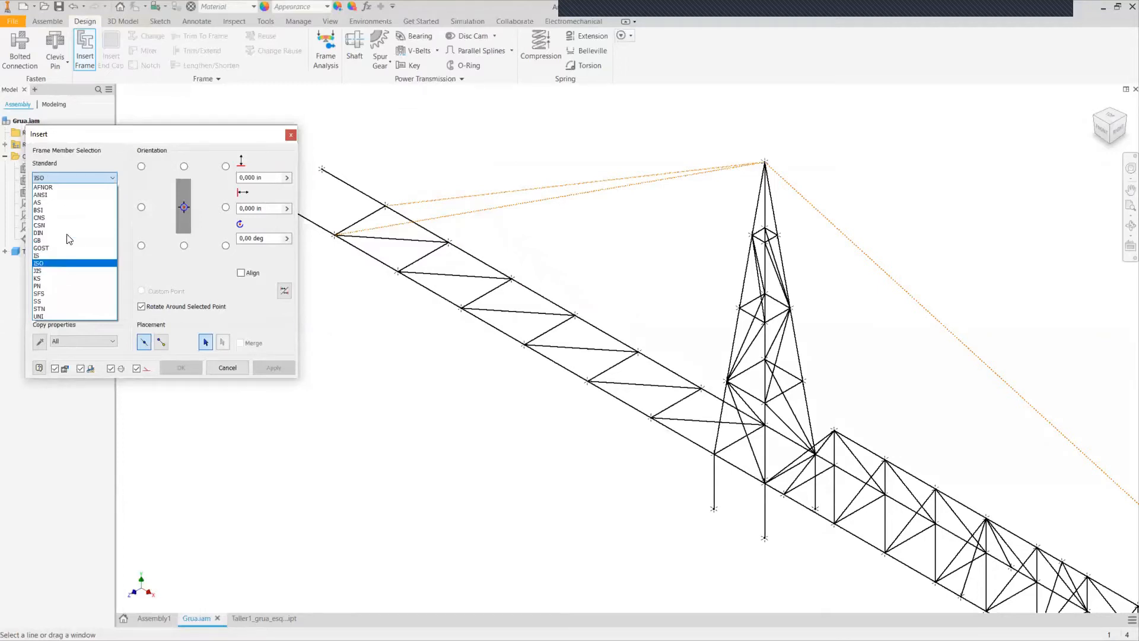
pyautogui.click(65, 178)
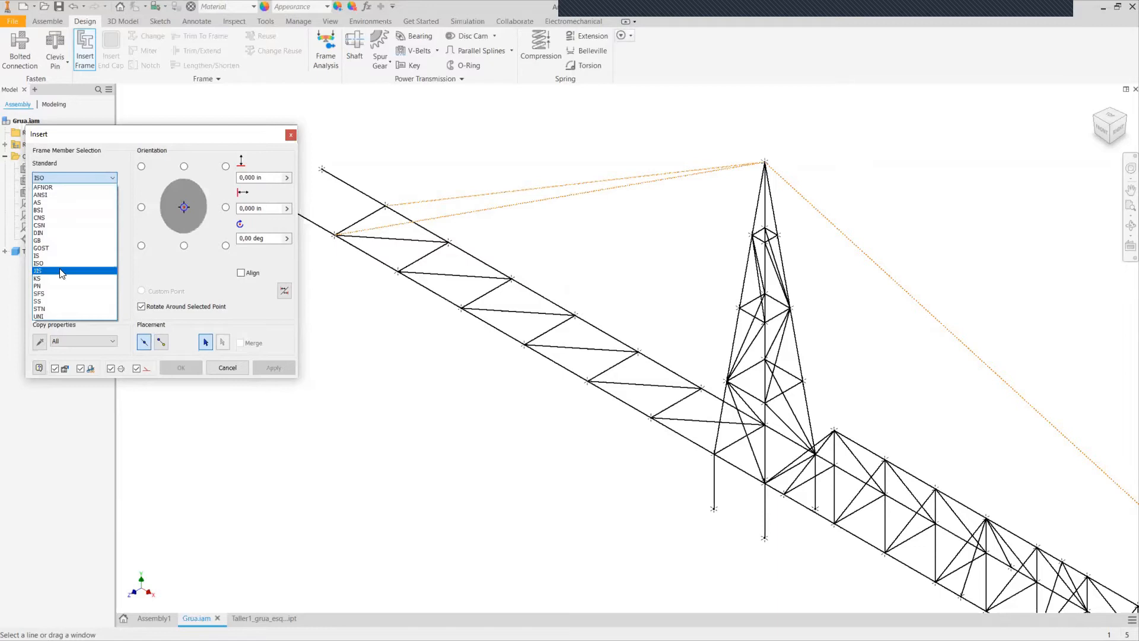
pyautogui.click(41, 225)
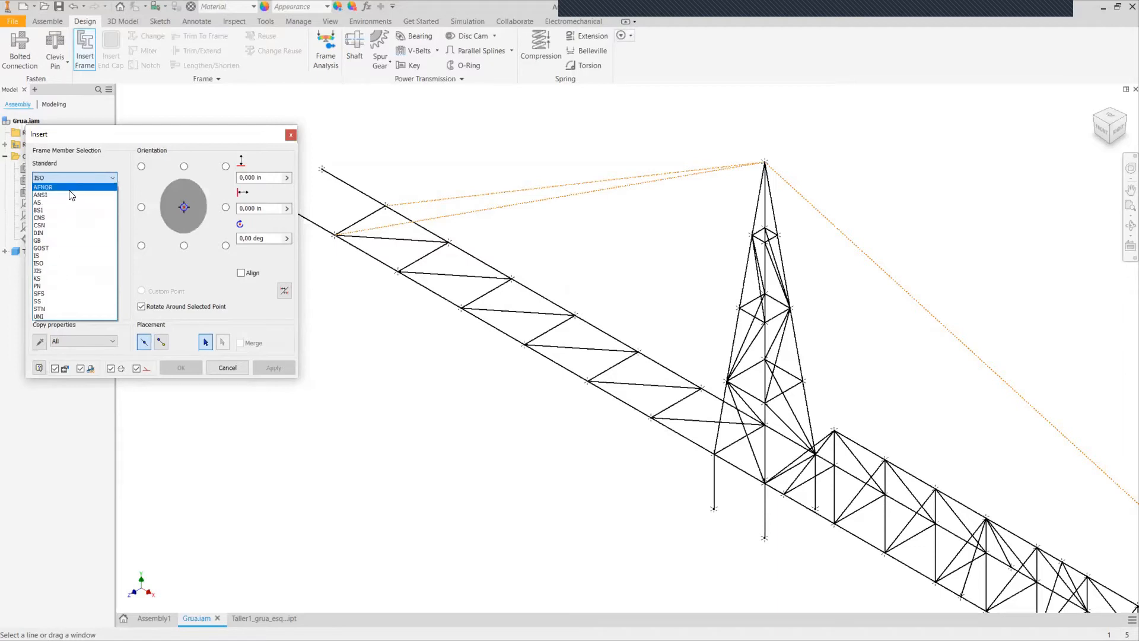
pyautogui.click(101, 209)
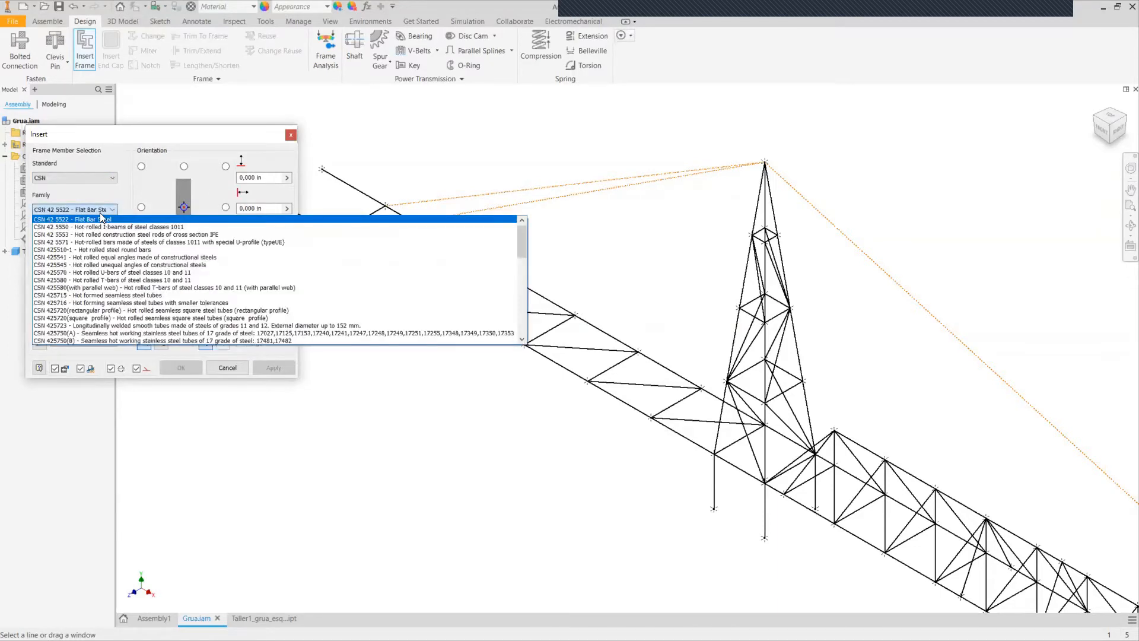
pyautogui.click(100, 214)
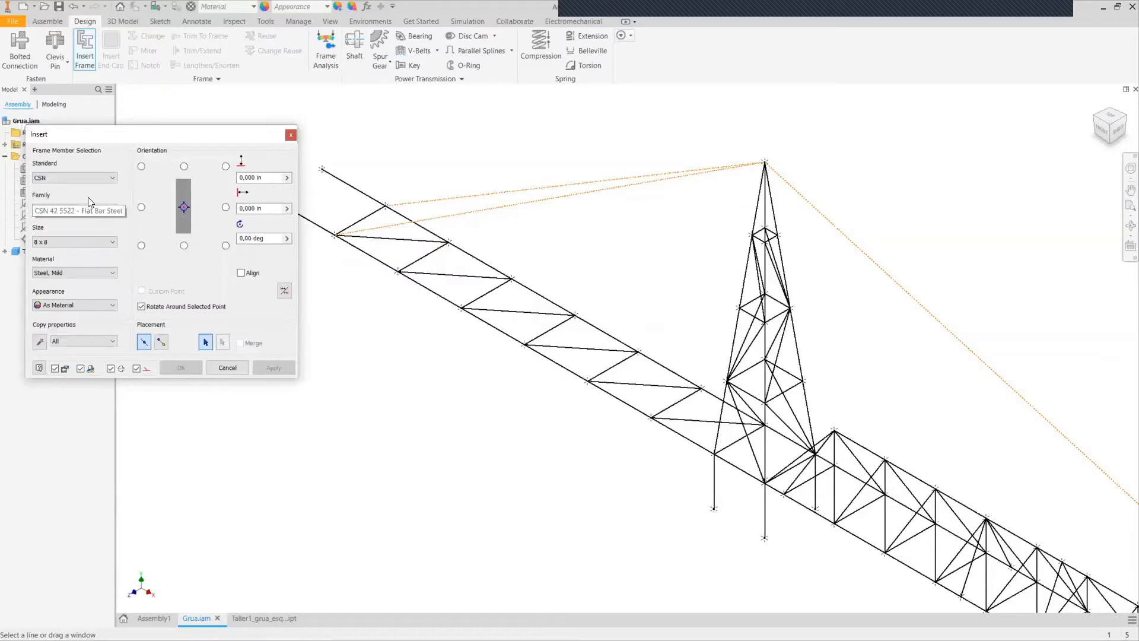
# Set the frame member standard to GOST and the family to the rectangular Tube ПР GOST 18475-82.
pyautogui.click(89, 179)
pyautogui.click(41, 202)
pyautogui.click(95, 215)
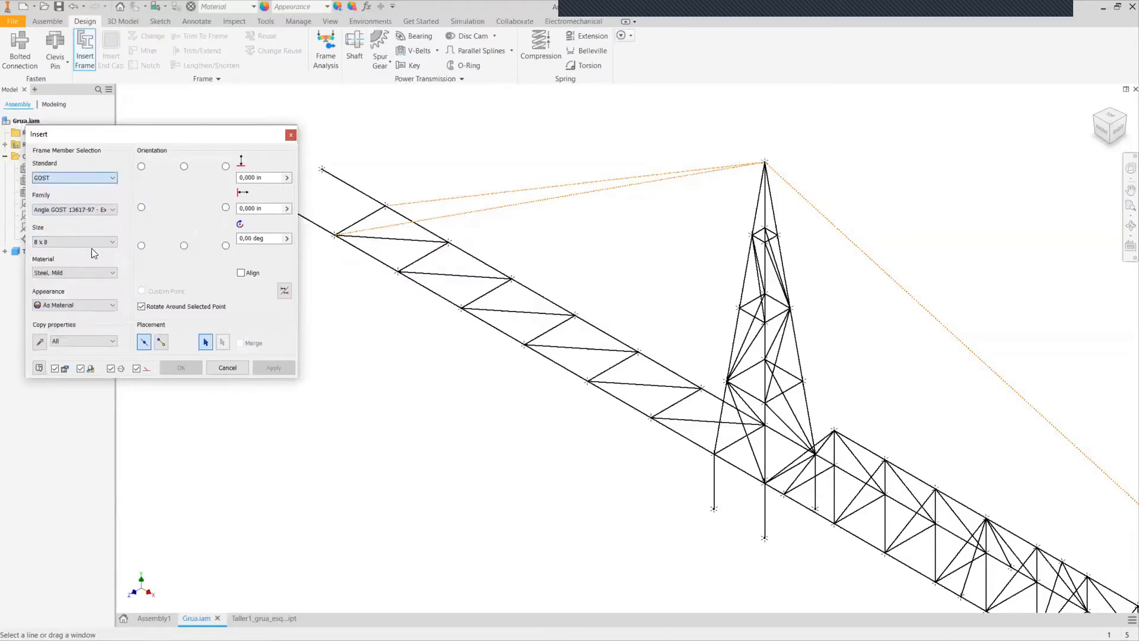
pyautogui.click(94, 215)
pyautogui.scroll(-5, 93, 289)
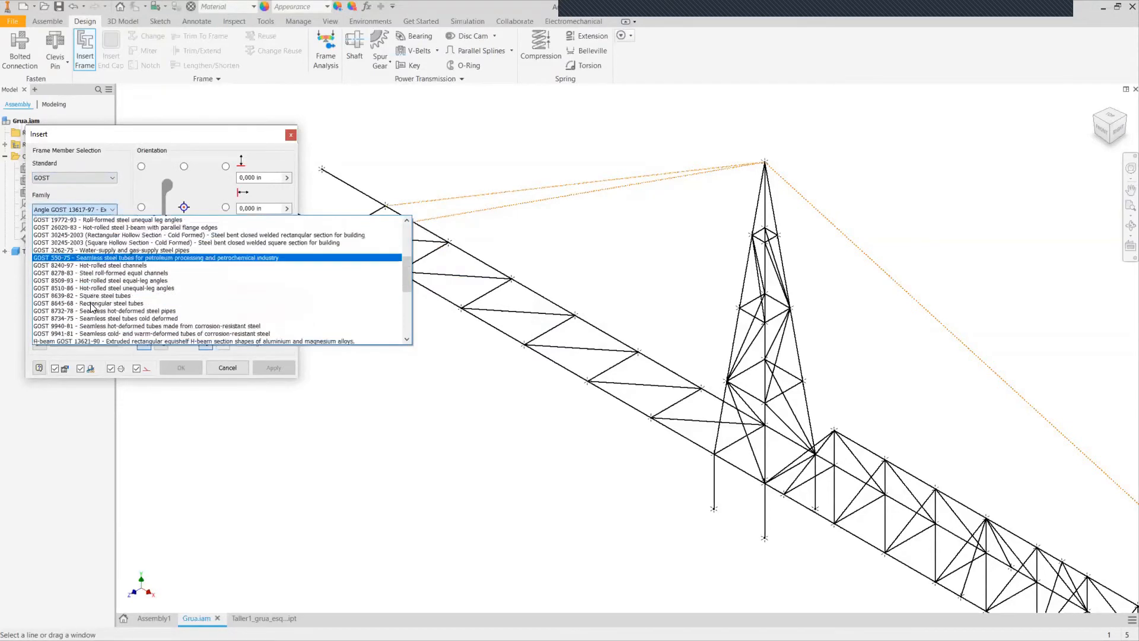
pyautogui.scroll(-10, 93, 288)
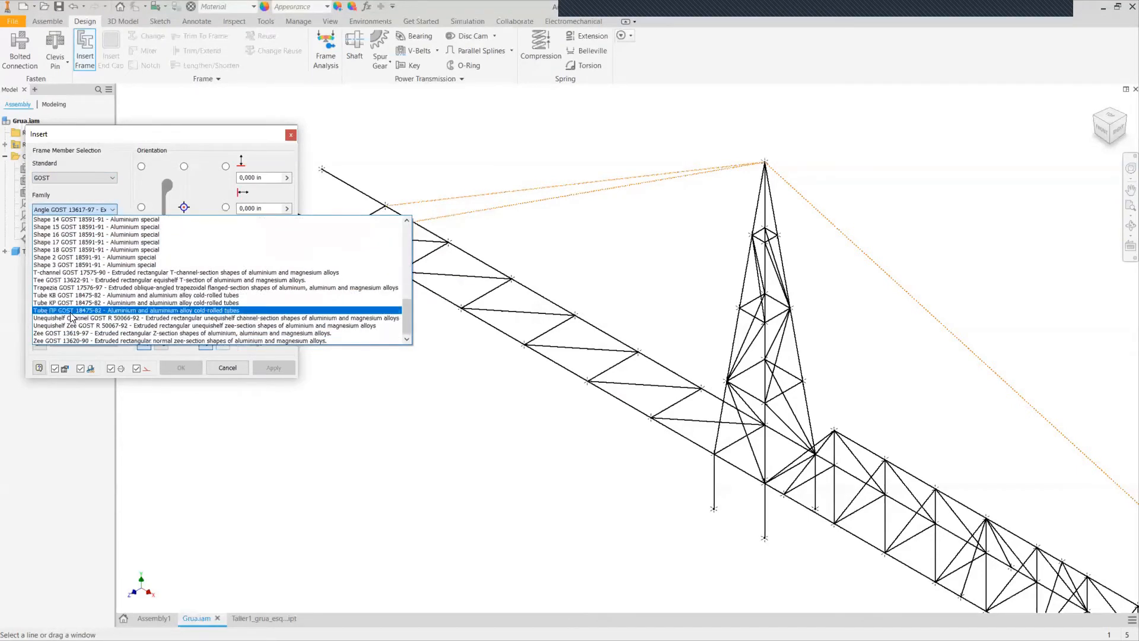
pyautogui.click(72, 311)
pyautogui.click(100, 180)
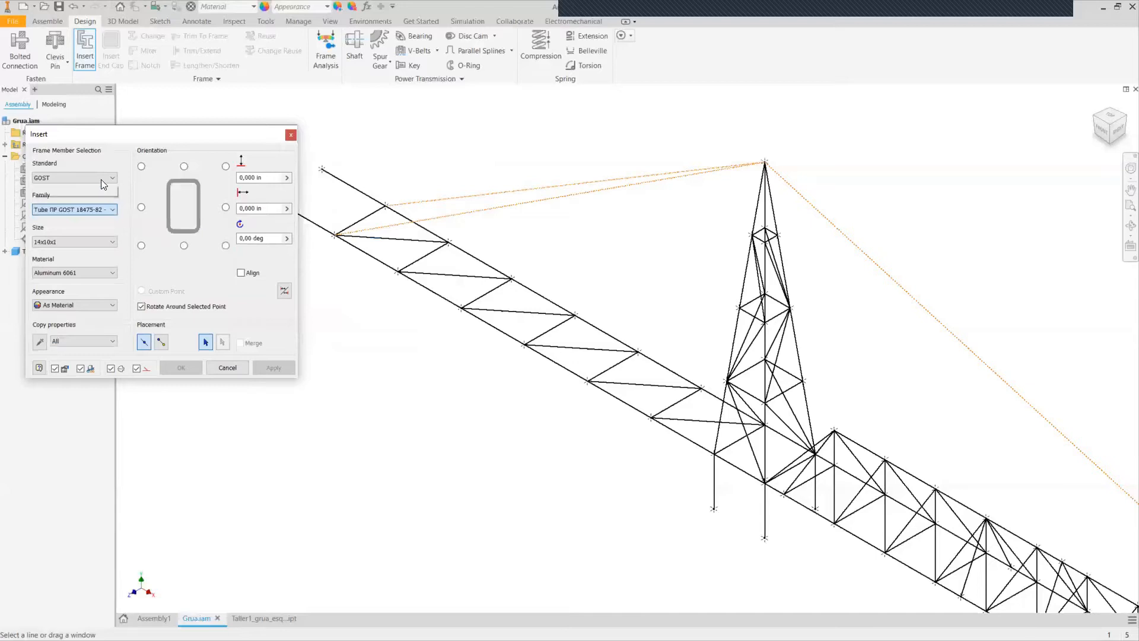
pyautogui.click(130, 199)
# Examine the sizes available for the GOST 18475-82 rectangular tube and check its material options.
pyautogui.click(71, 242)
pyautogui.scroll(-5, 76, 273)
pyautogui.scroll(-4, 76, 273)
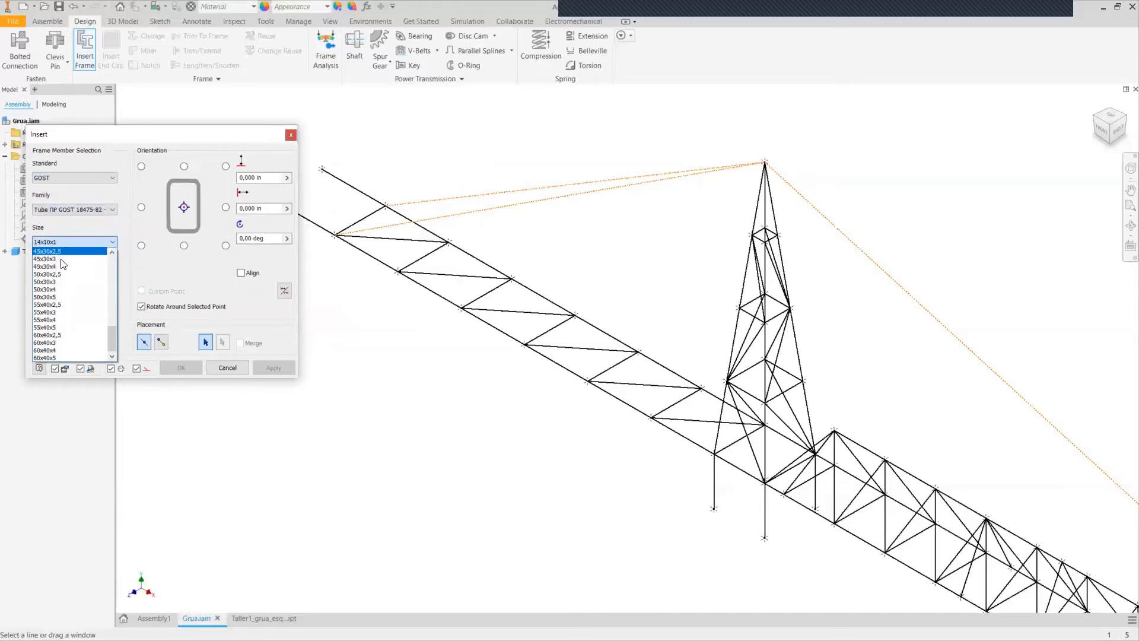
pyautogui.click(126, 228)
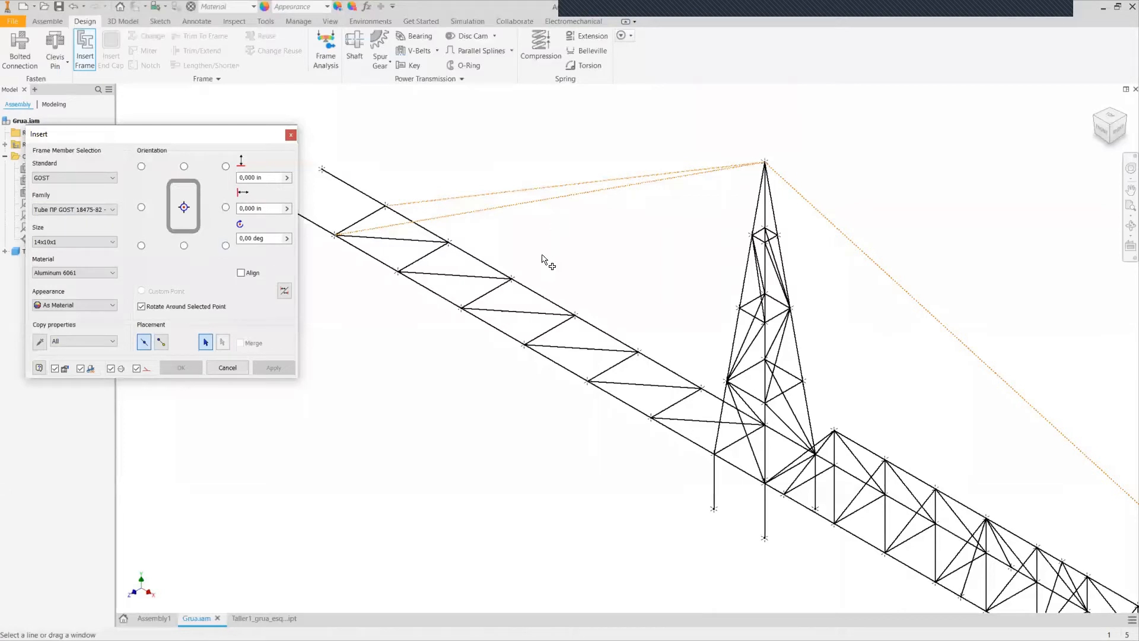
pyautogui.scroll(3, 368, 267)
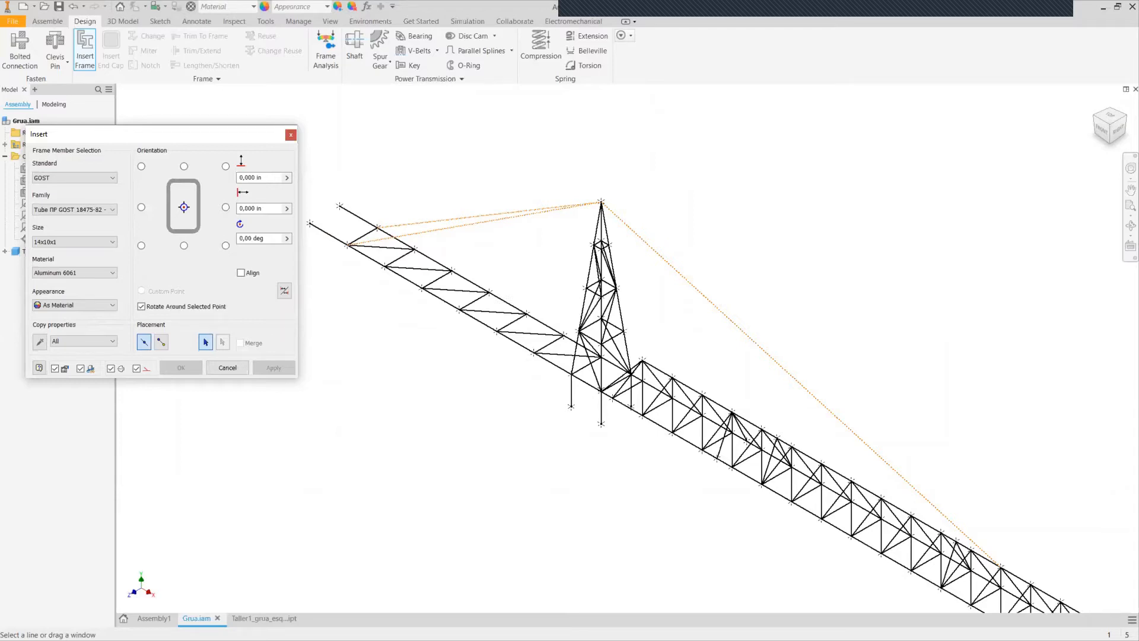
pyautogui.click(88, 245)
pyautogui.scroll(-10, 66, 255)
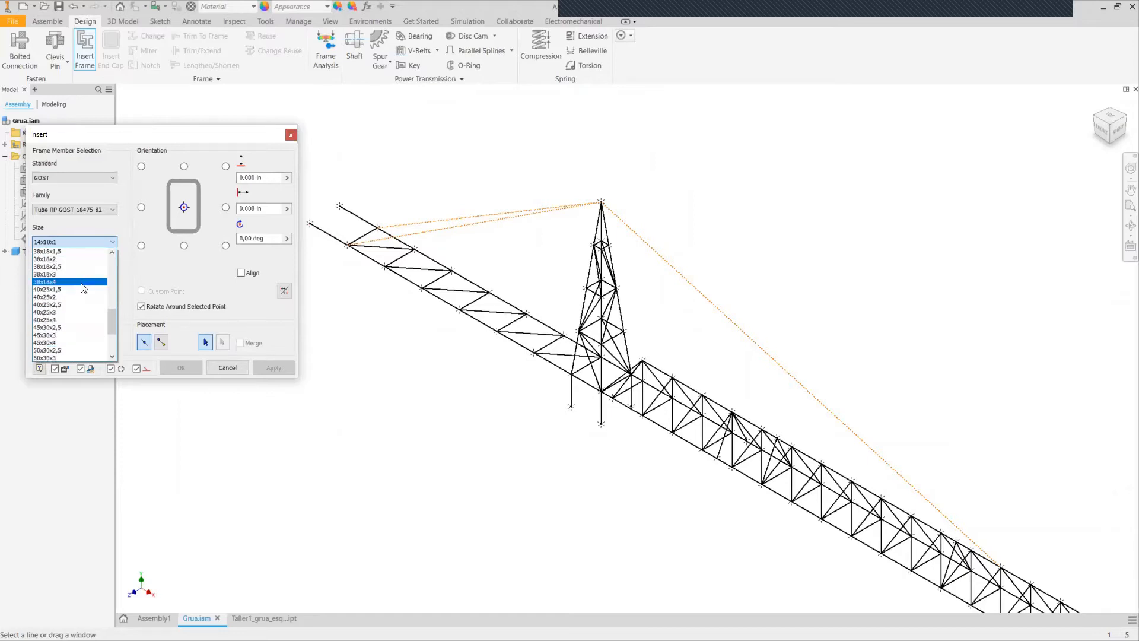
pyautogui.click(105, 196)
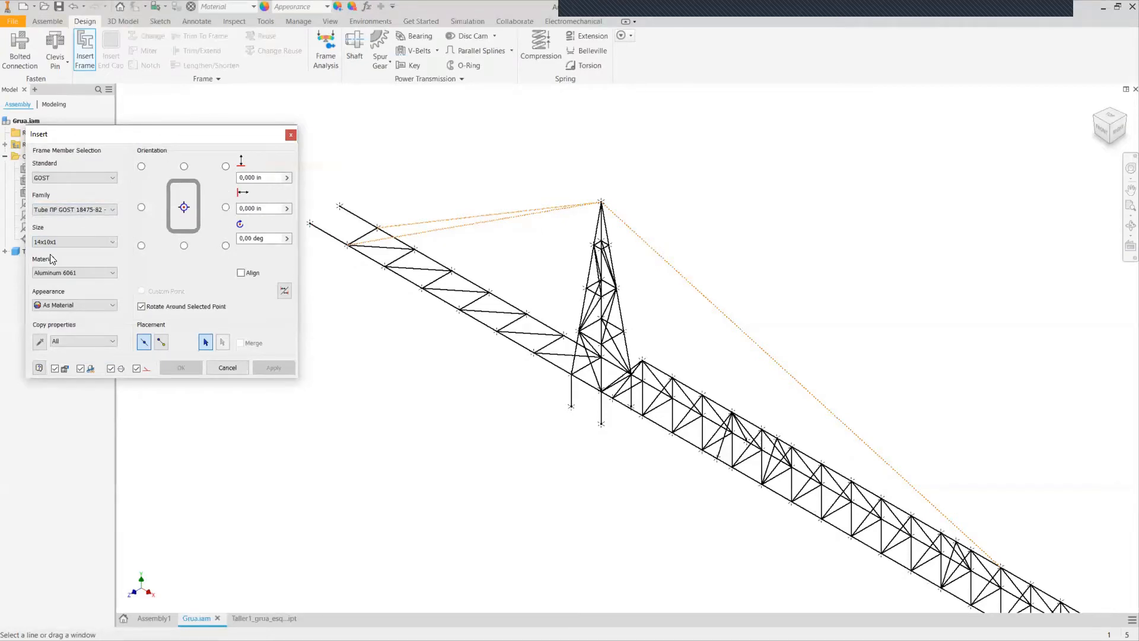
pyautogui.click(71, 241)
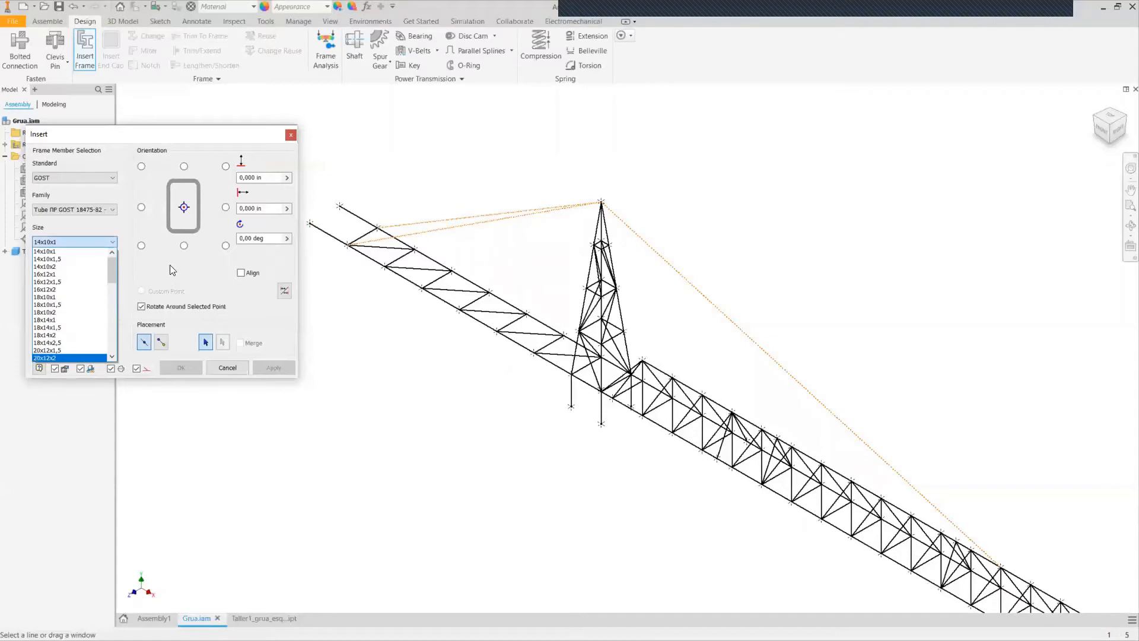
pyautogui.click(170, 270)
pyautogui.click(77, 271)
pyautogui.click(164, 263)
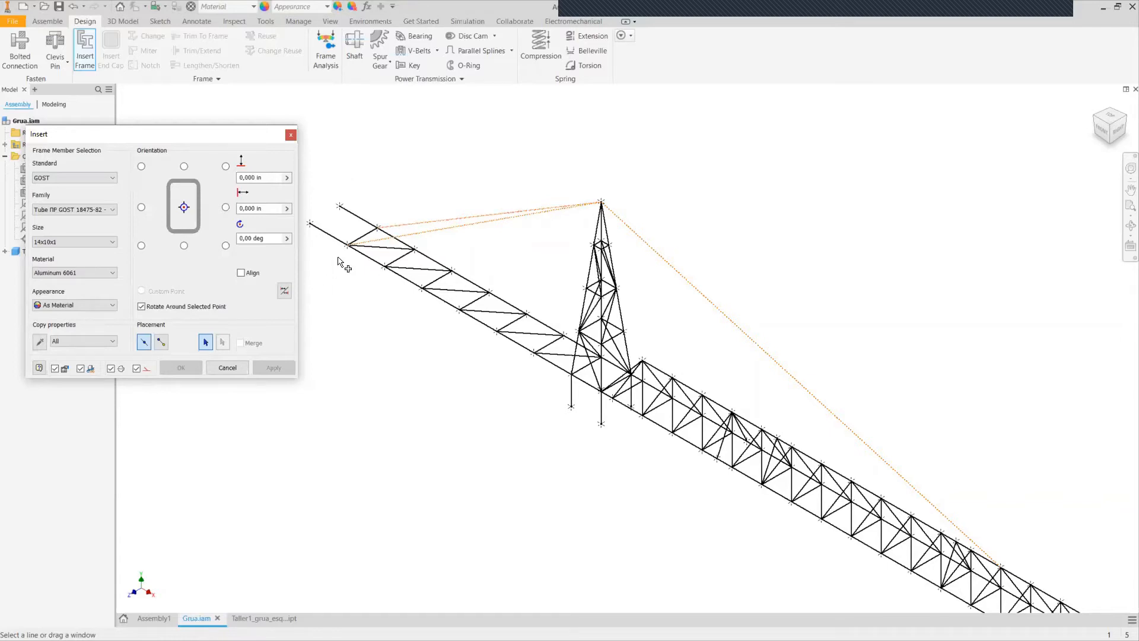
pyautogui.click(78, 243)
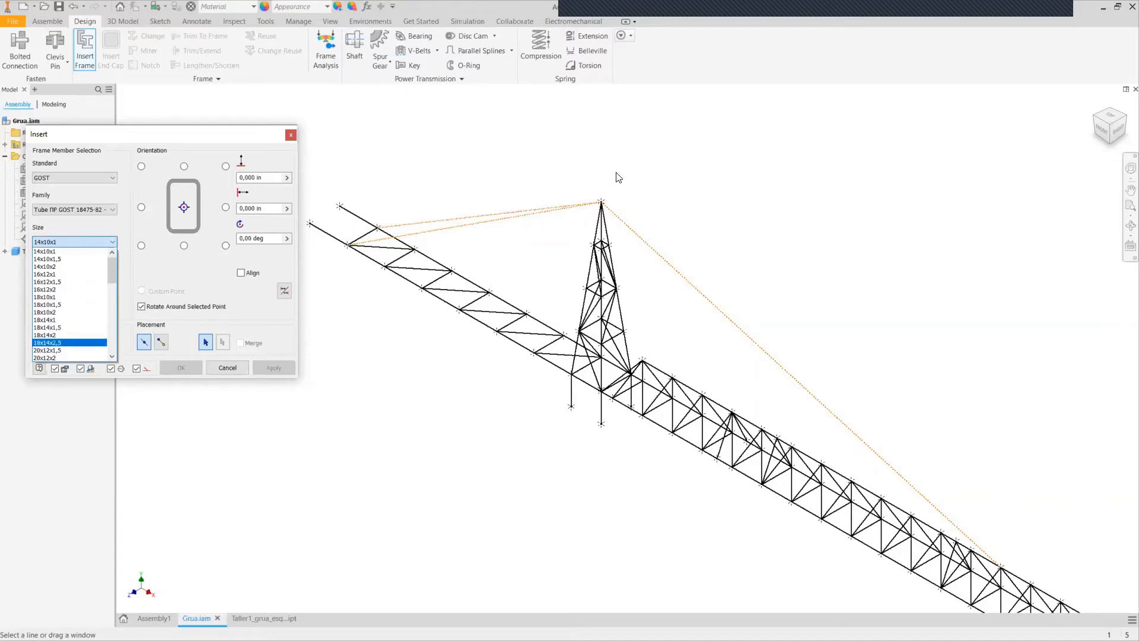
pyautogui.click(201, 283)
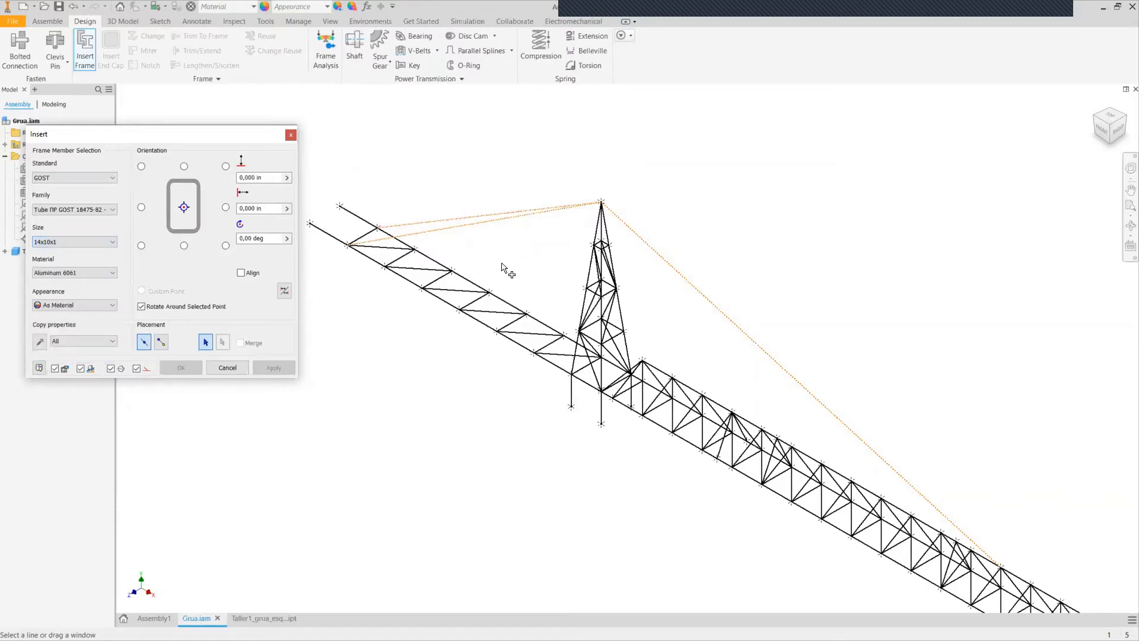
pyautogui.click(80, 237)
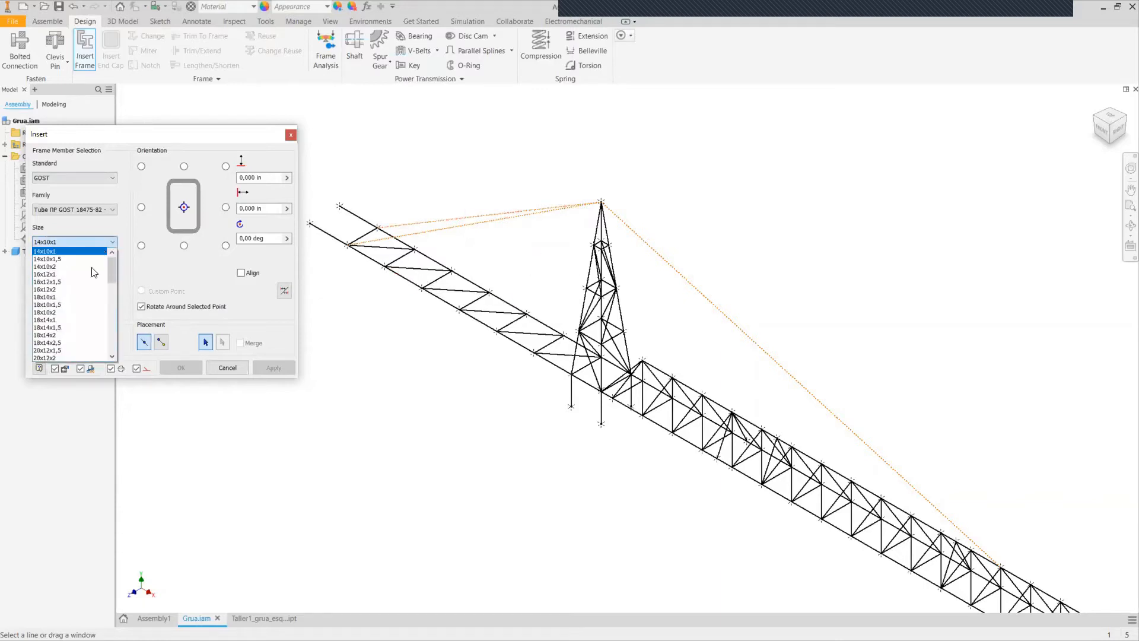
pyautogui.click(333, 326)
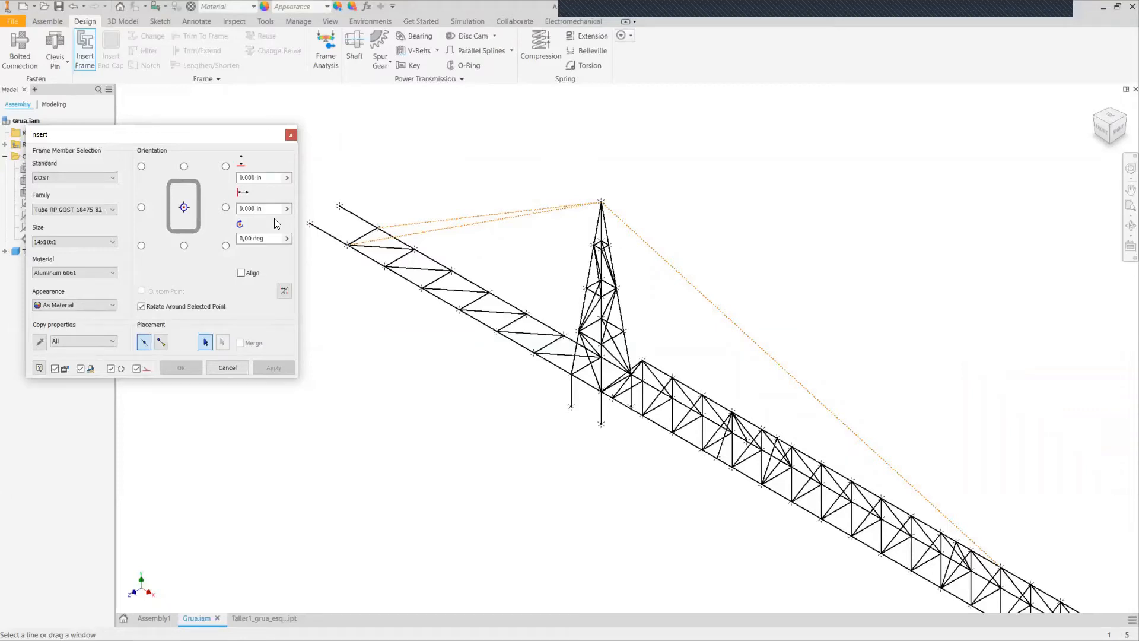
pyautogui.click(70, 242)
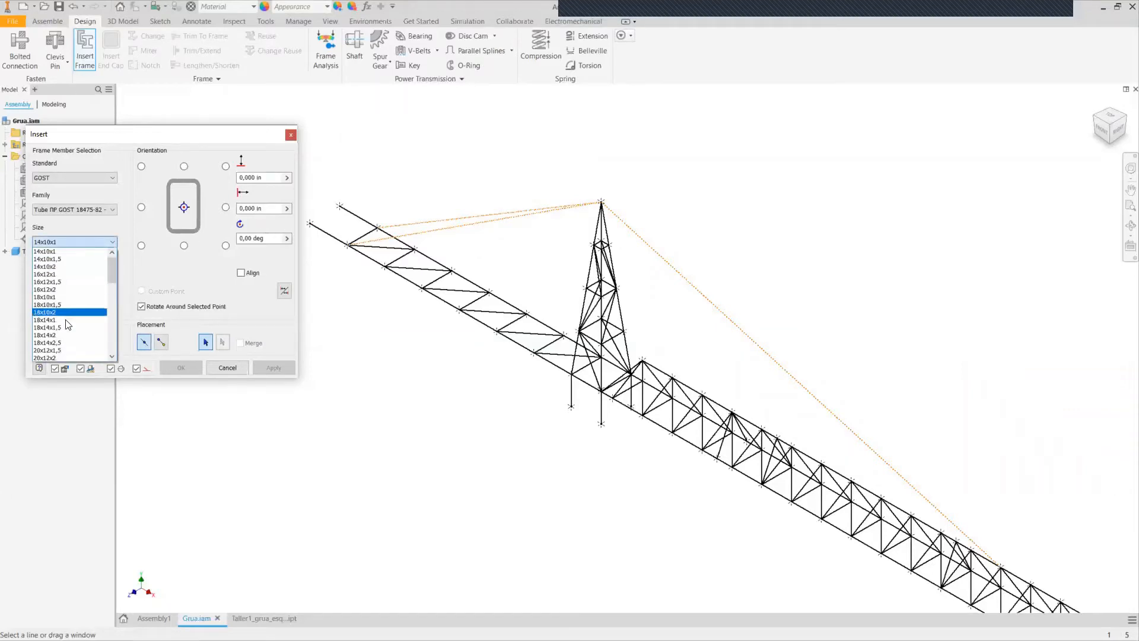
pyautogui.click(134, 260)
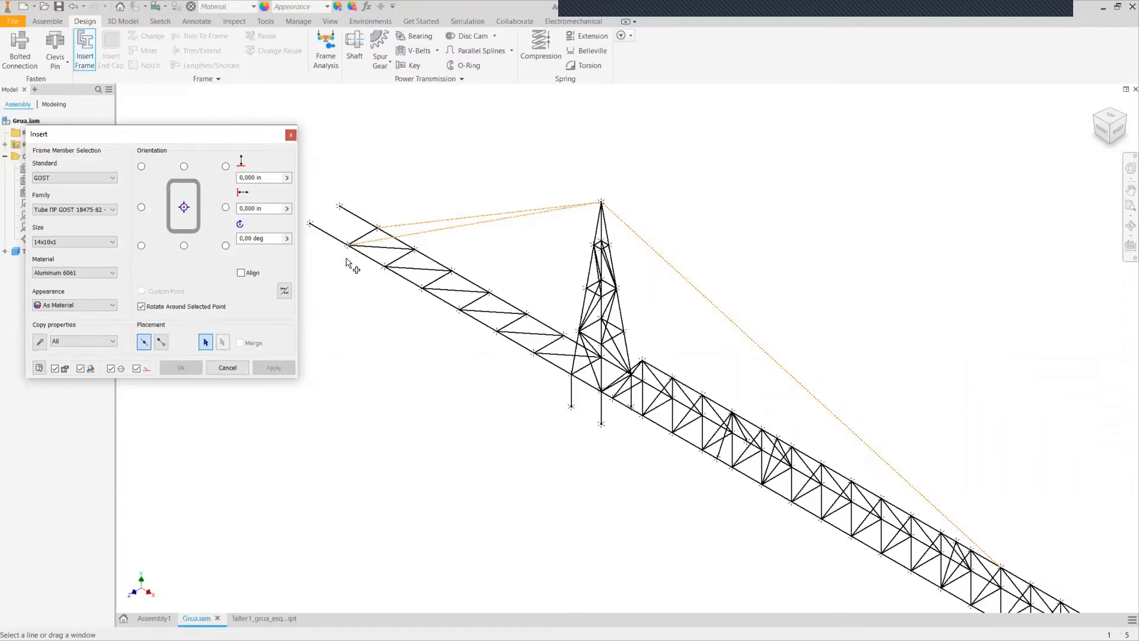
# Set the frame member to the DIN standard, family DIN 59410 (Rectangular), size 160x90x7.1.
pyautogui.scroll(-3, 419, 310)
pyautogui.scroll(4, 419, 310)
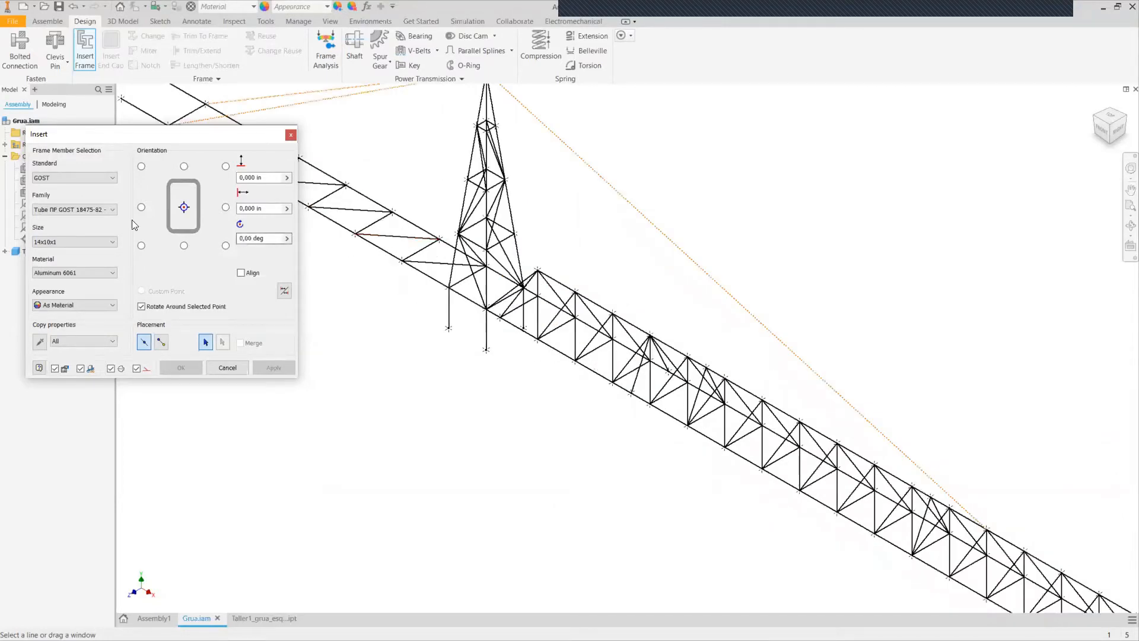
pyautogui.click(65, 178)
pyautogui.click(64, 233)
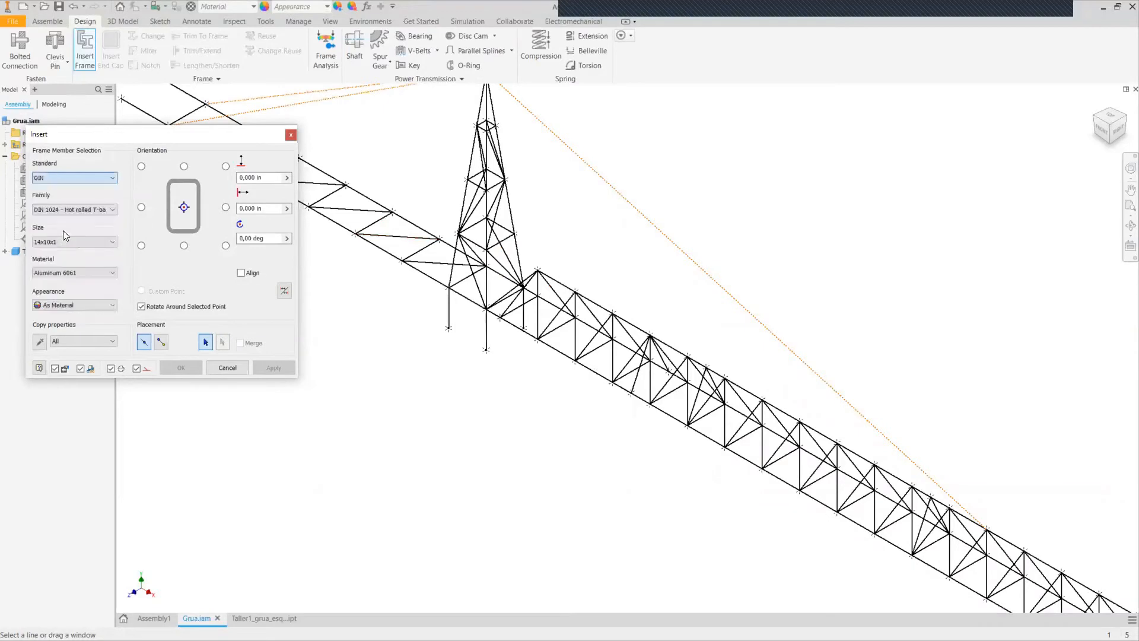
pyautogui.click(80, 210)
pyautogui.click(82, 303)
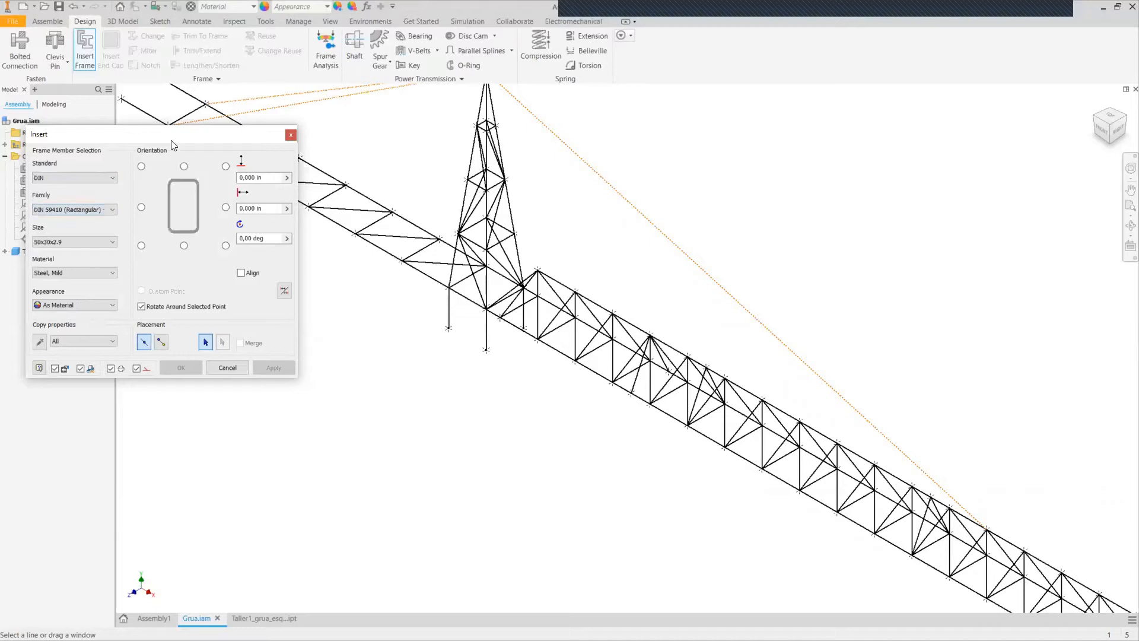
pyautogui.click(79, 245)
pyautogui.scroll(-6, 73, 332)
pyautogui.scroll(1, 64, 262)
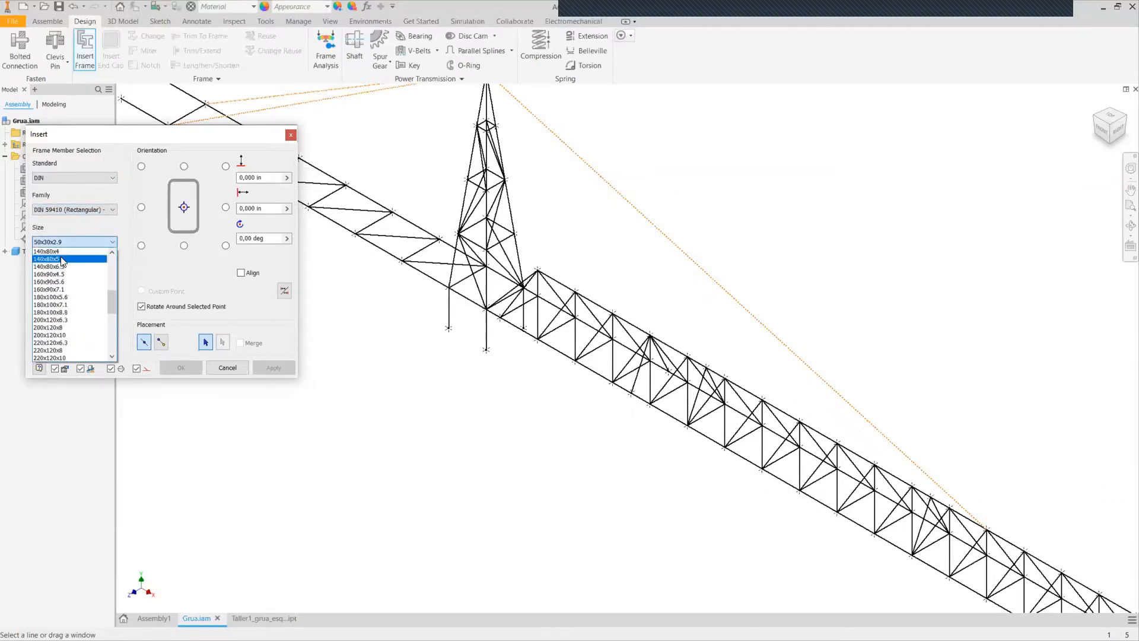
pyautogui.click(70, 290)
# Select the front lower chord segments for frame members, from the counter-jib past the tower base into the start of the boom.
pyautogui.click(390, 251)
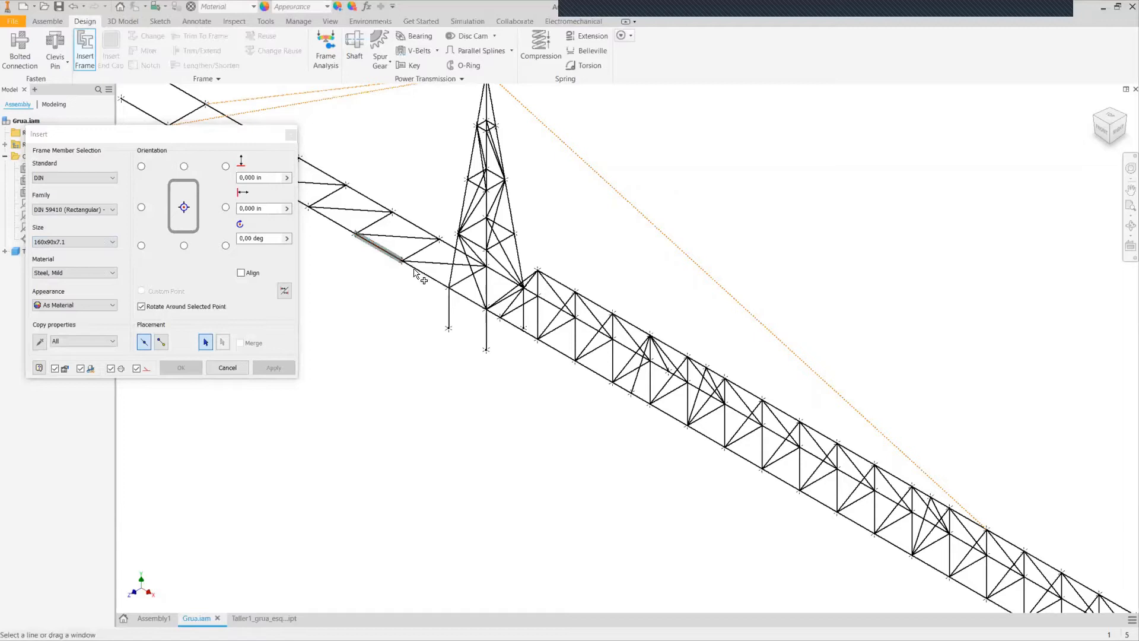
pyautogui.click(518, 328)
pyautogui.click(563, 351)
pyautogui.click(594, 369)
pyautogui.click(622, 385)
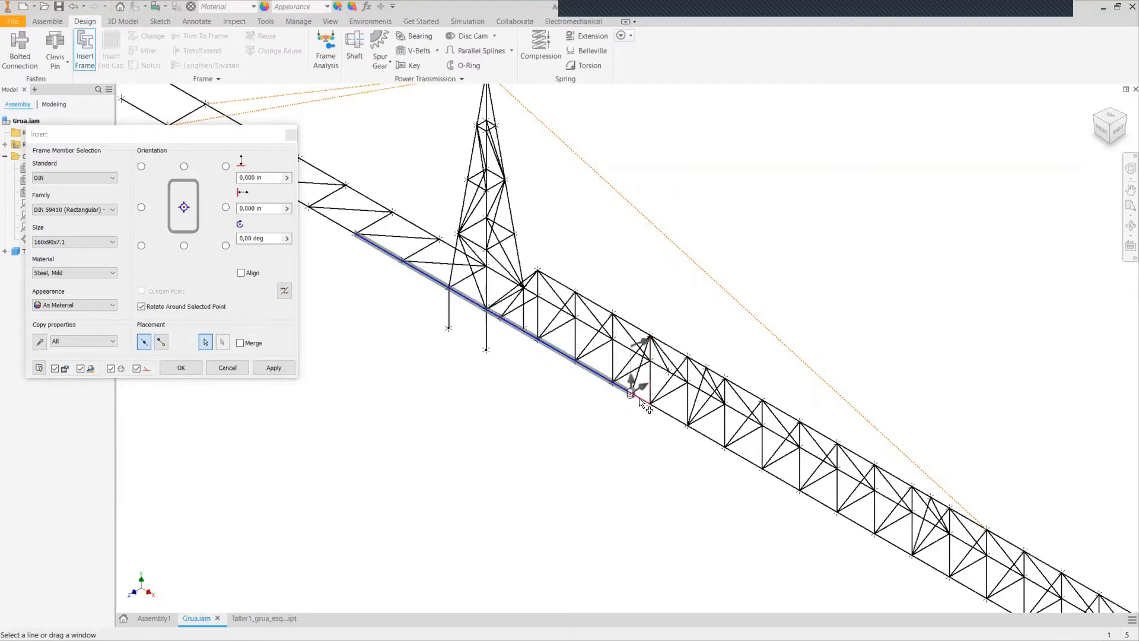
# Add the remaining front lower chord segments along the boom to the selection, stopping four bays short of the tip.
pyautogui.scroll(5, 605, 387)
pyautogui.scroll(-10, 516, 466)
pyautogui.scroll(5, 516, 466)
pyautogui.scroll(-2, 367, 416)
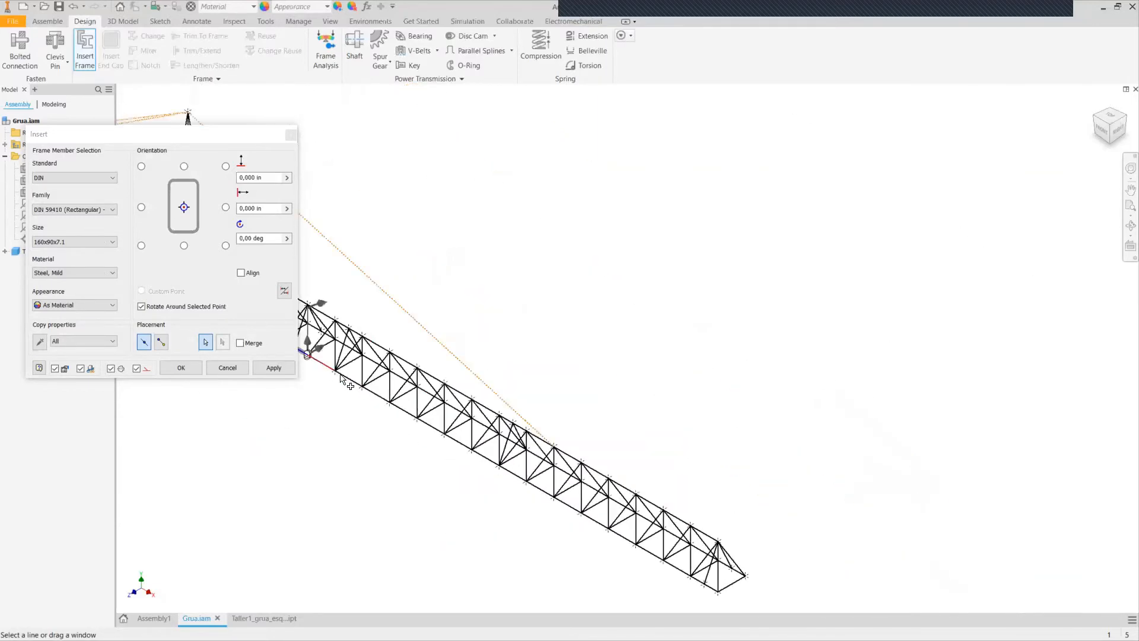
pyautogui.click(515, 478)
pyautogui.click(543, 492)
pyautogui.click(570, 510)
pyautogui.click(596, 521)
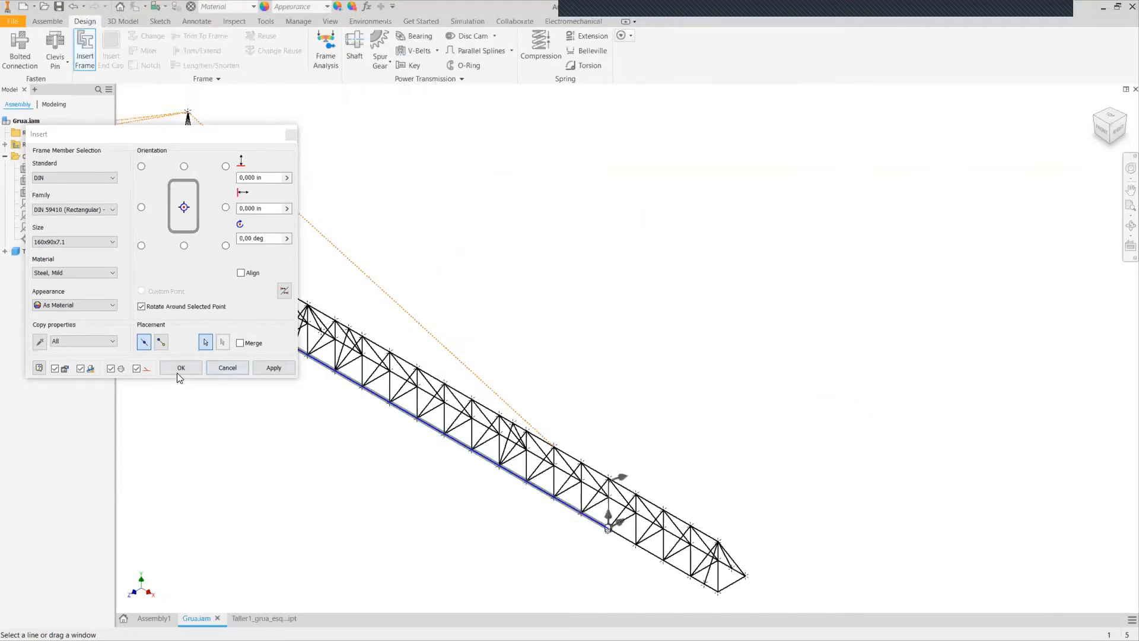
# Insert the DIN 160x90x7.1 members on the selected segments, accepting the default frame, skeleton and member file names.
pyautogui.click(188, 365)
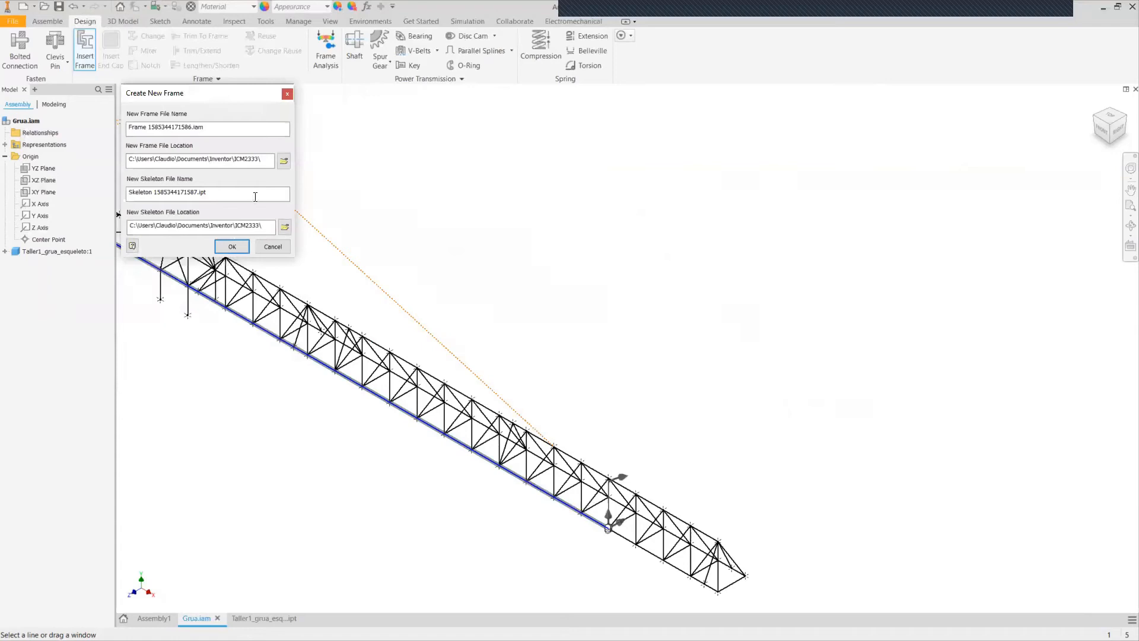
pyautogui.click(232, 246)
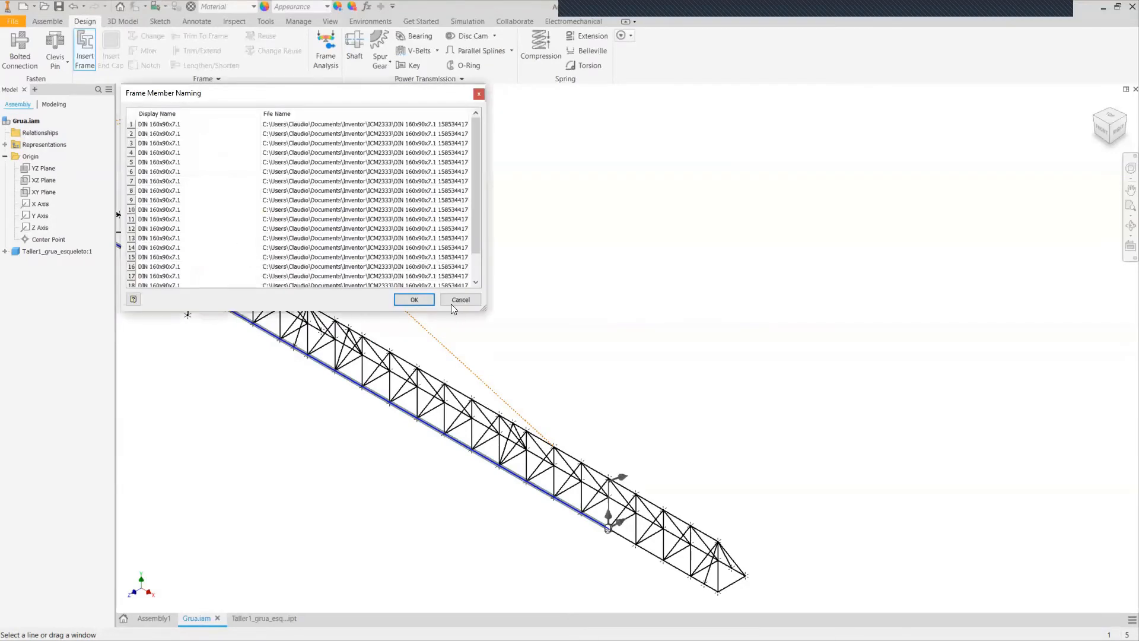
pyautogui.click(411, 299)
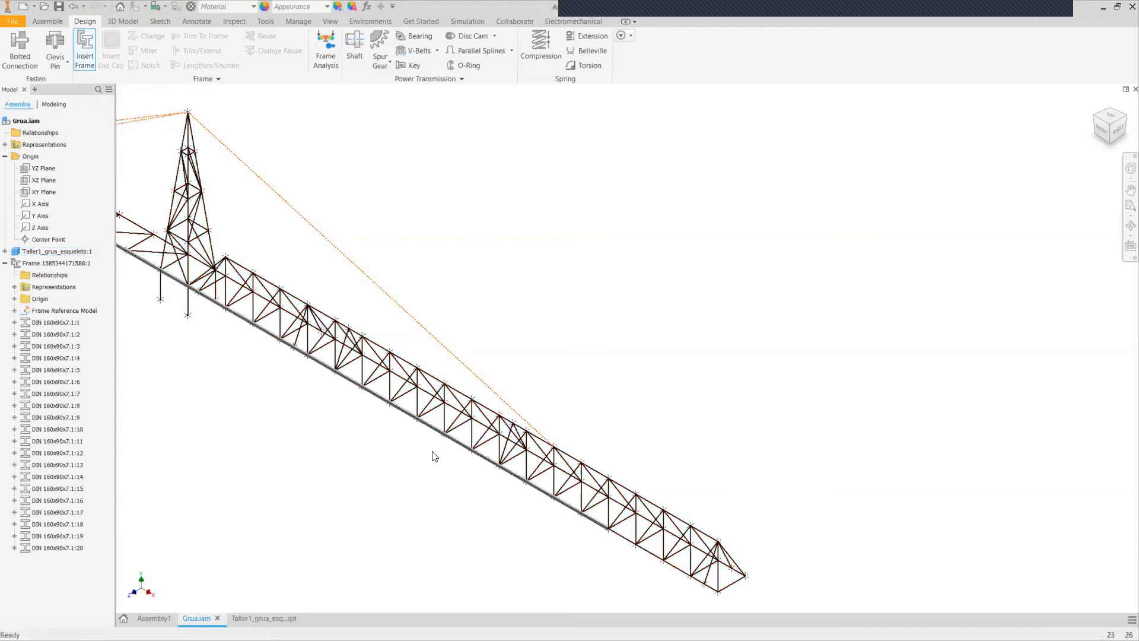
# Examine the inserted rectangular tubes along the front lower chord, including the open tube end at its skeleton node.
pyautogui.scroll(-5, 434, 455)
pyautogui.scroll(10, 433, 452)
pyautogui.scroll(5, 487, 375)
pyautogui.scroll(-14, 486, 375)
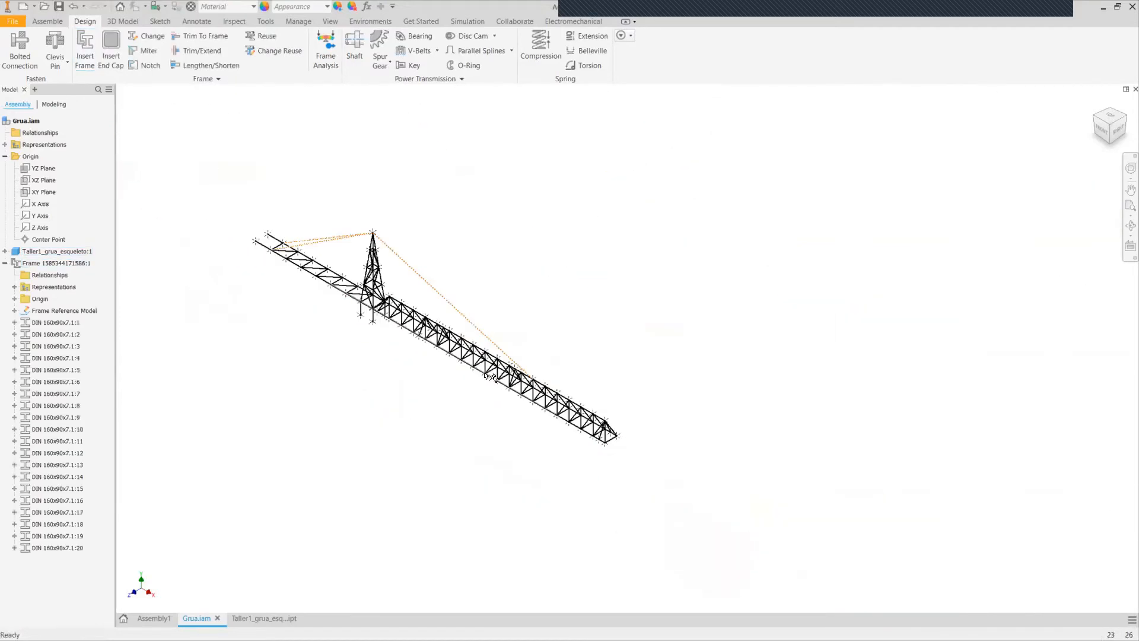
pyautogui.scroll(10, 565, 422)
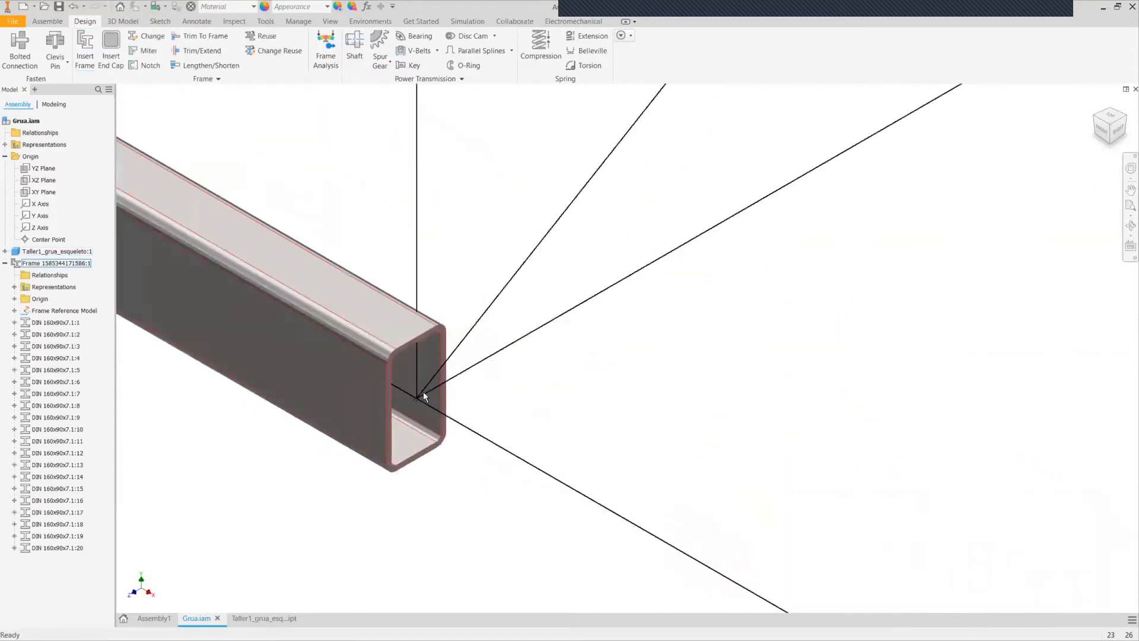
pyautogui.click(1131, 226)
pyautogui.scroll(-5, 610, 237)
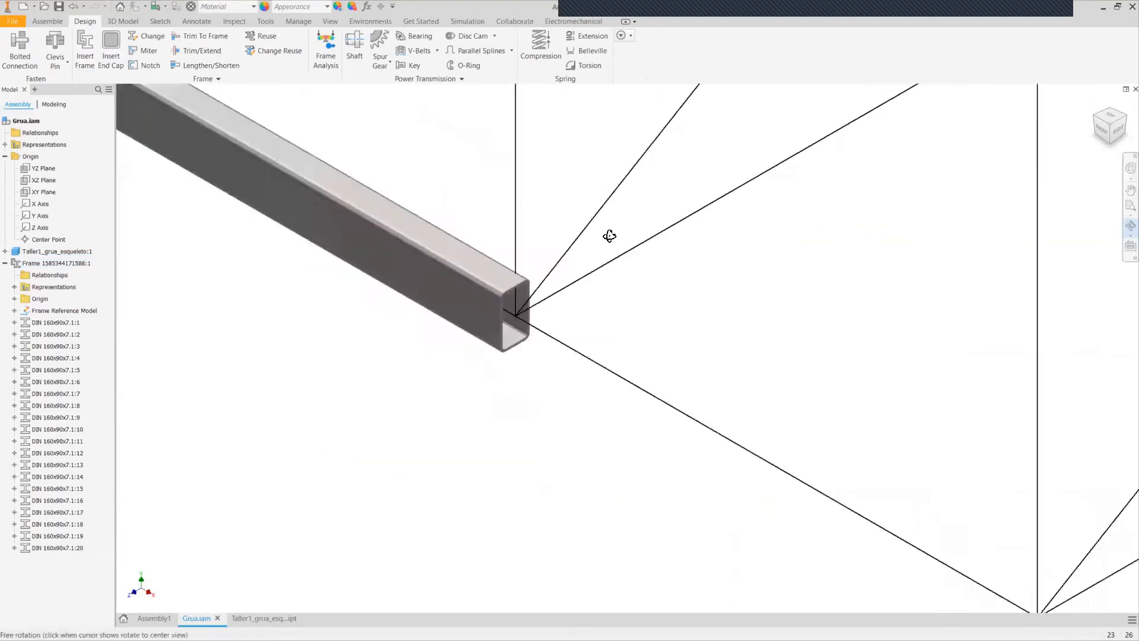
pyautogui.moveTo(549, 278)
pyautogui.mouseDown()
pyautogui.moveTo(532, 249)
pyautogui.moveTo(536, 289)
pyautogui.mouseUp()
pyautogui.scroll(-8, 537, 289)
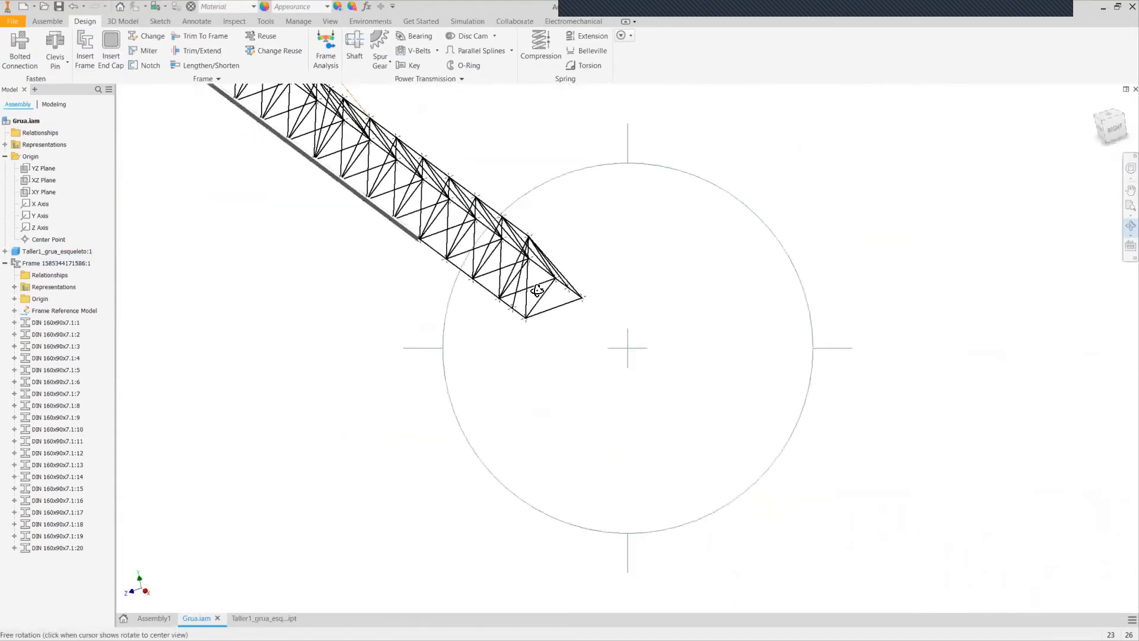
pyautogui.click(1100, 127)
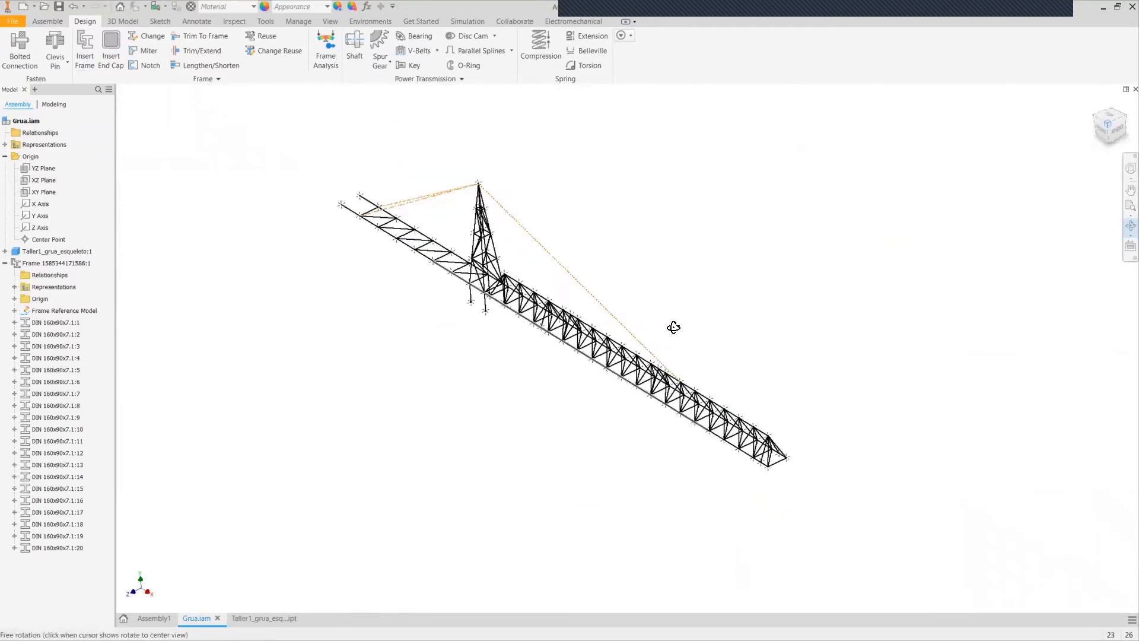
pyautogui.scroll(6, 696, 426)
pyautogui.scroll(-4, 742, 400)
pyautogui.scroll(2, 686, 400)
pyautogui.scroll(-2, 652, 401)
pyautogui.scroll(5, 707, 401)
pyautogui.scroll(-6, 707, 397)
pyautogui.scroll(3, 742, 415)
pyautogui.scroll(6, 630, 399)
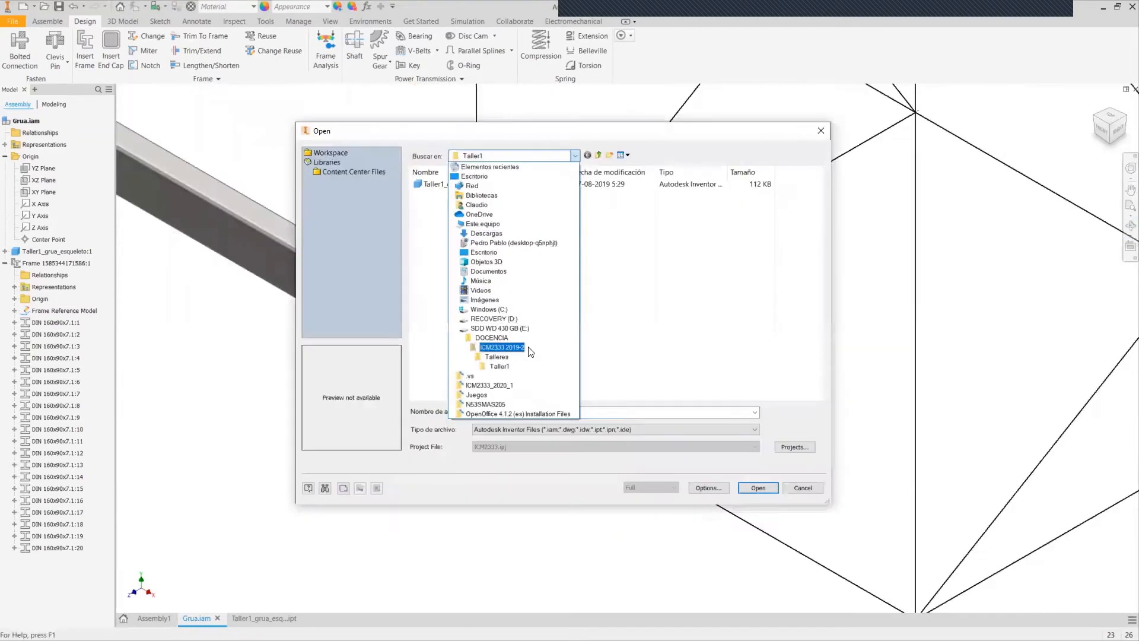
# Browse the Talleres and Documentos folders for an existing Inventor file, then close the file browser.
pyautogui.click(511, 367)
pyautogui.click(599, 154)
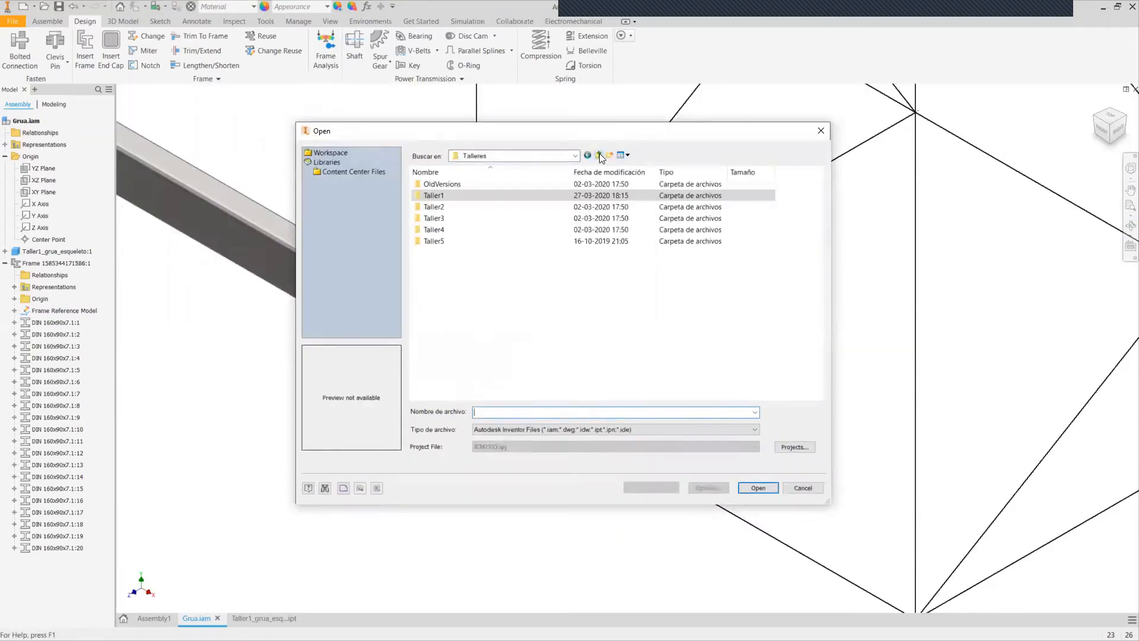
pyautogui.click(575, 155)
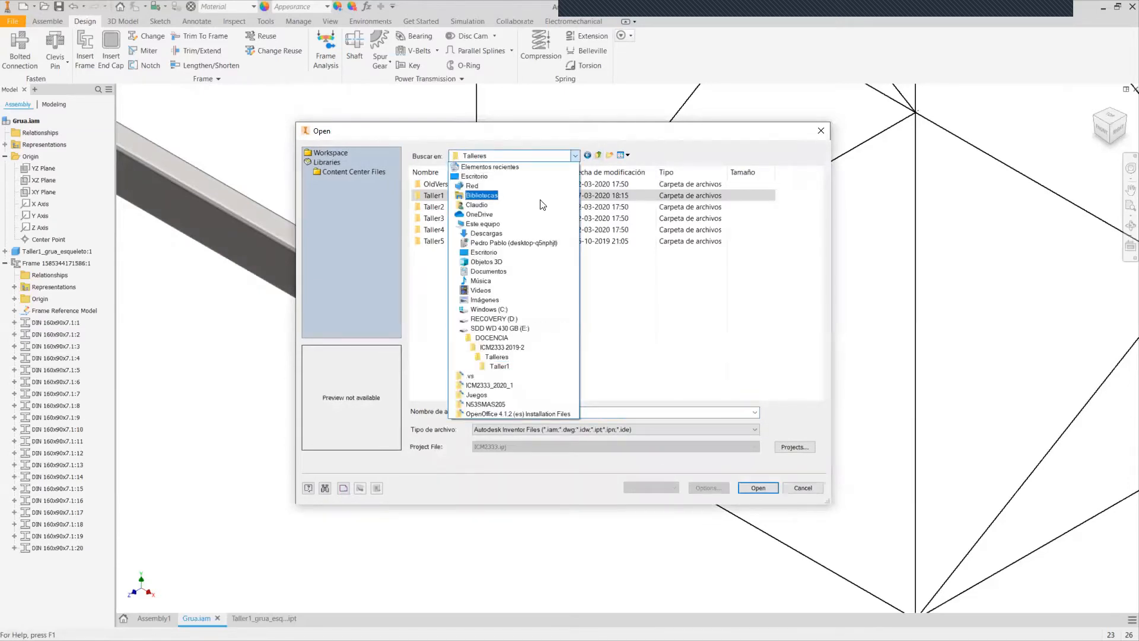
pyautogui.click(541, 199)
pyautogui.click(575, 156)
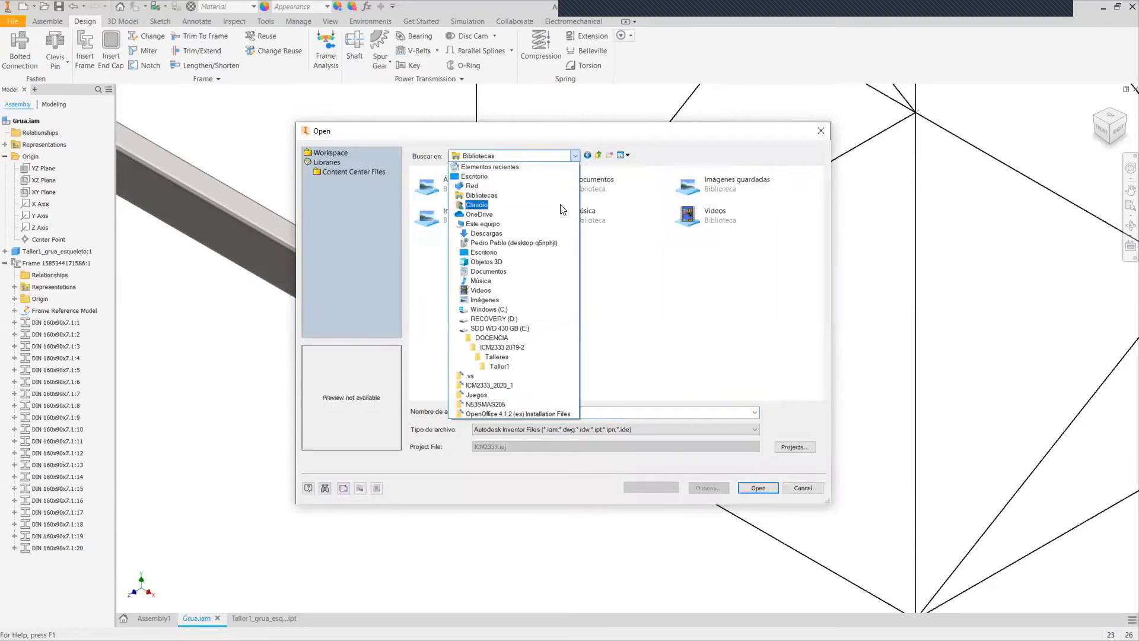
pyautogui.click(561, 205)
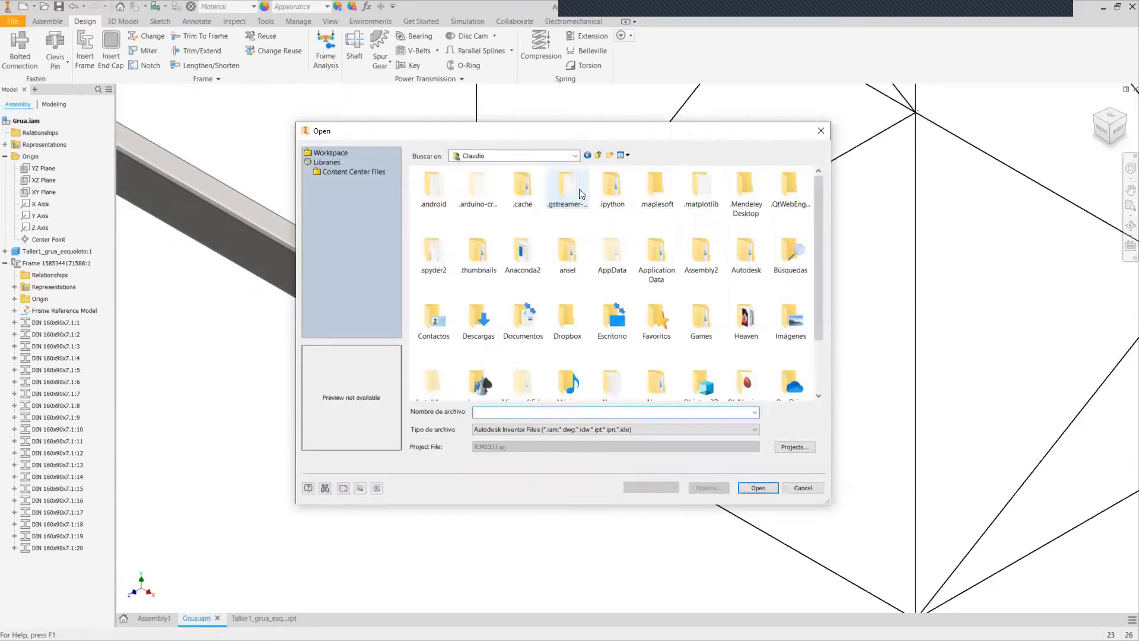
pyautogui.doubleClick(524, 310)
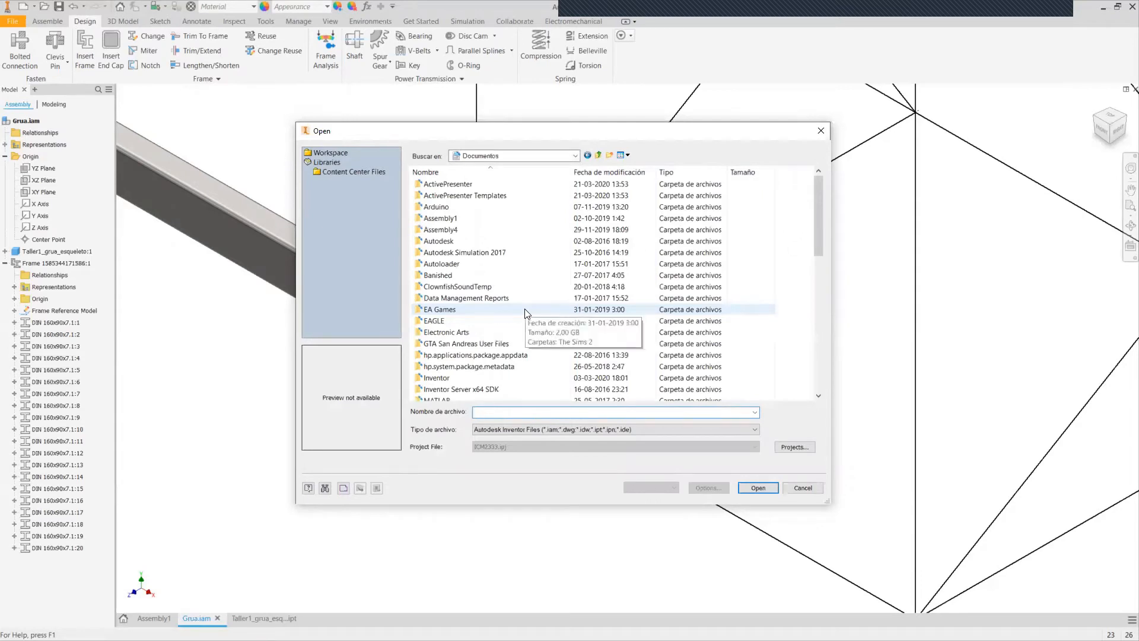
pyautogui.scroll(-7, 526, 306)
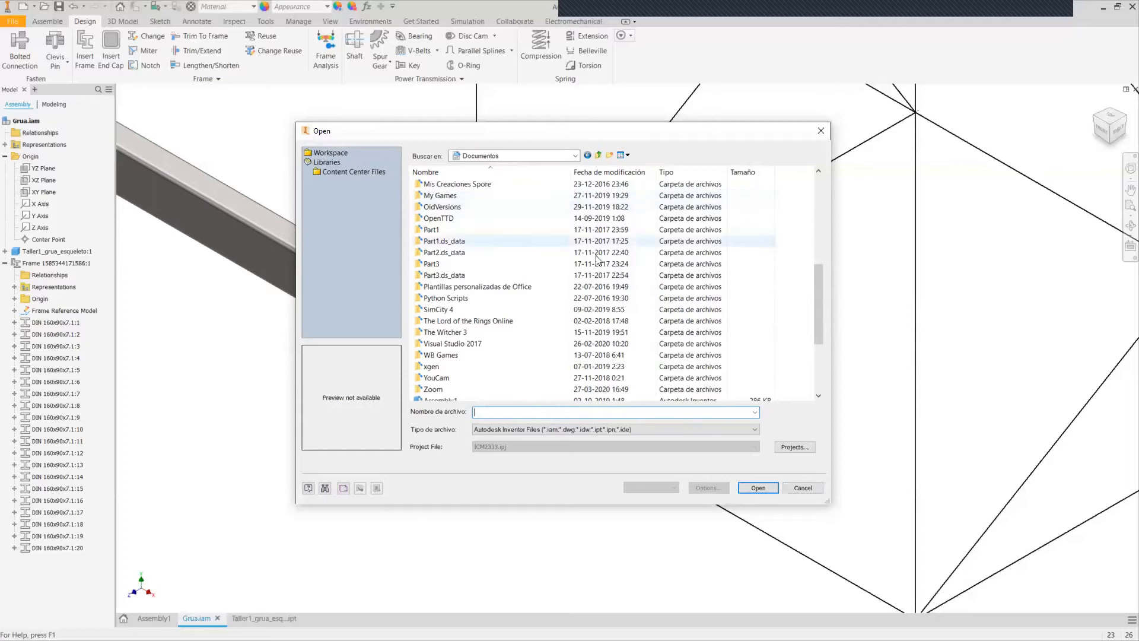
pyautogui.scroll(-4, 565, 276)
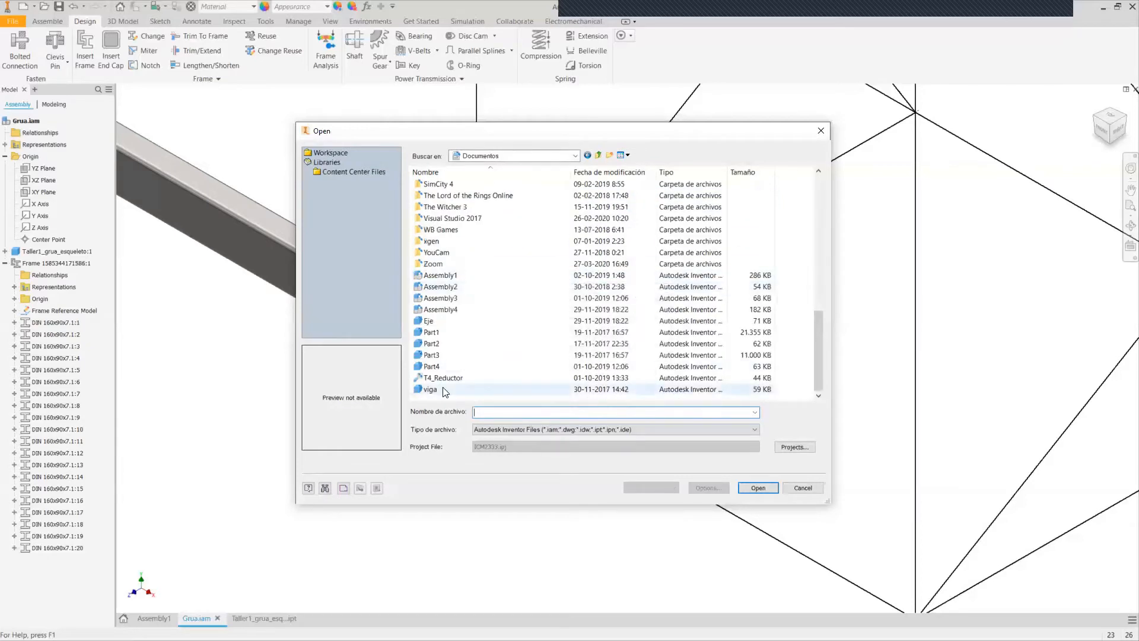
pyautogui.scroll(3, 447, 383)
pyautogui.scroll(4, 452, 374)
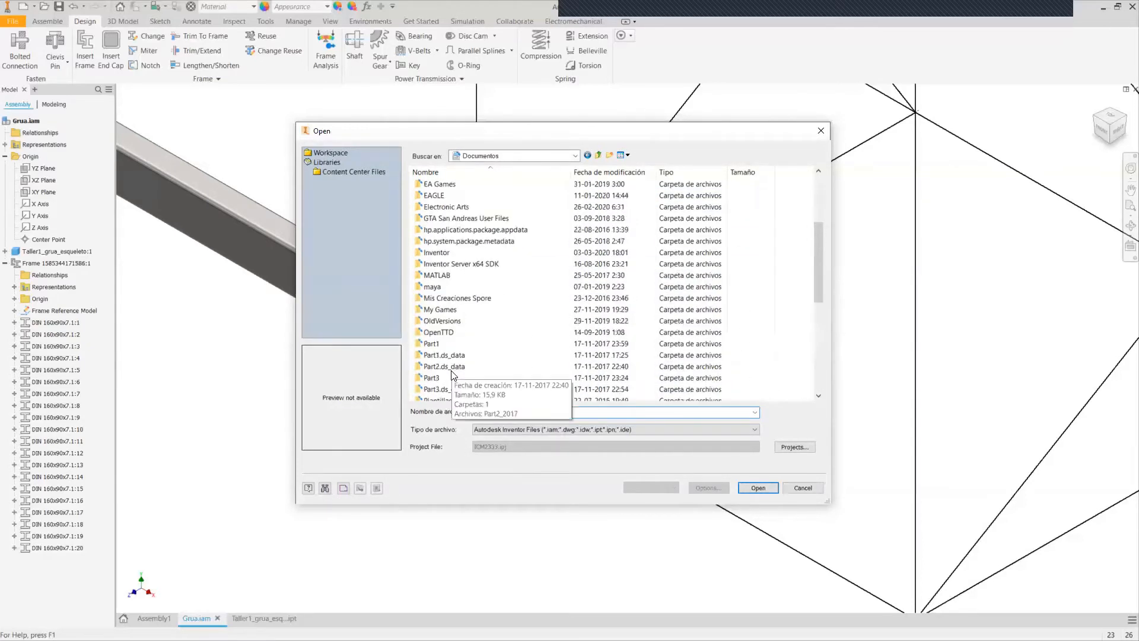
pyautogui.scroll(-3, 452, 375)
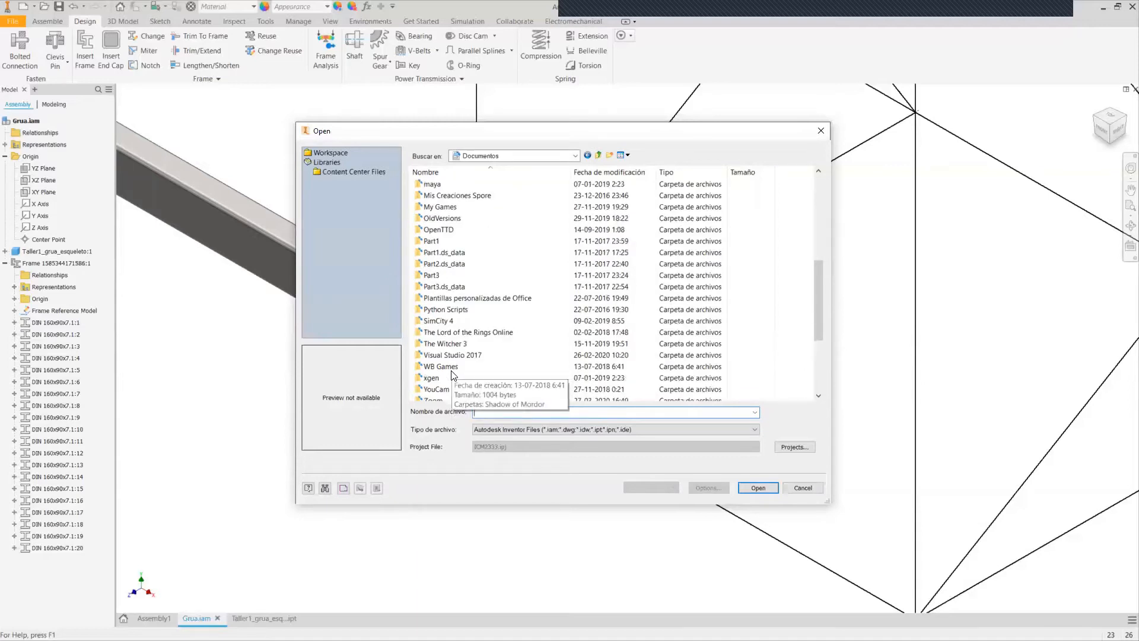
pyautogui.scroll(-2, 452, 375)
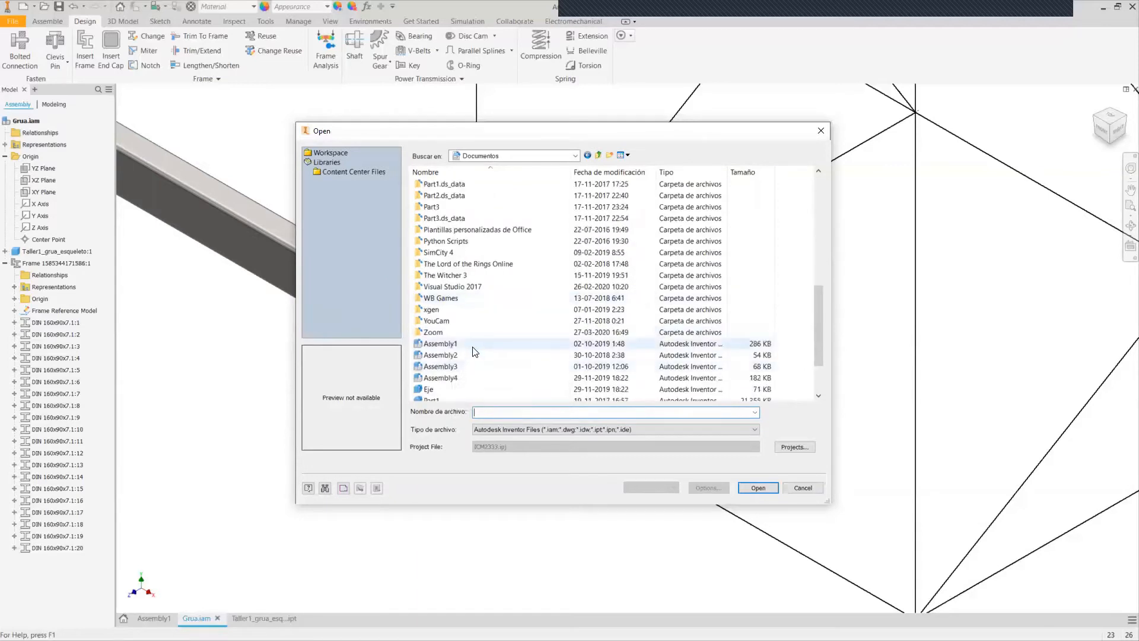
pyautogui.click(822, 130)
# Start a DIN 160x90x7.1 frame member placed between points, beginning at the rear lower chord node next to the tower.
pyautogui.scroll(5, 584, 235)
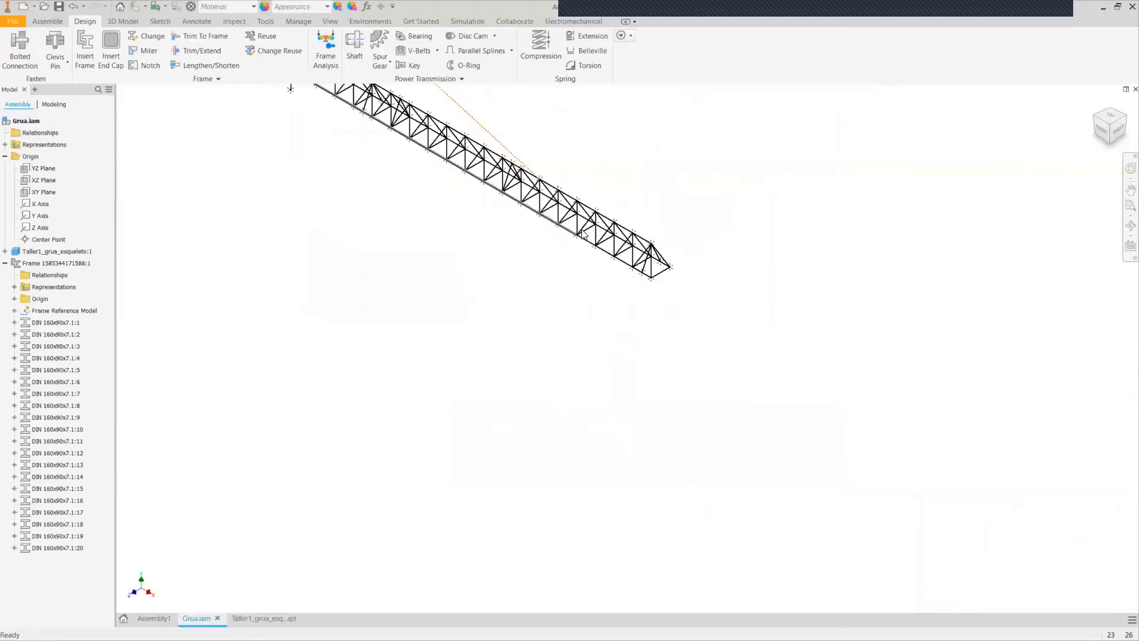
pyautogui.scroll(3, 419, 160)
pyautogui.scroll(-8, 426, 144)
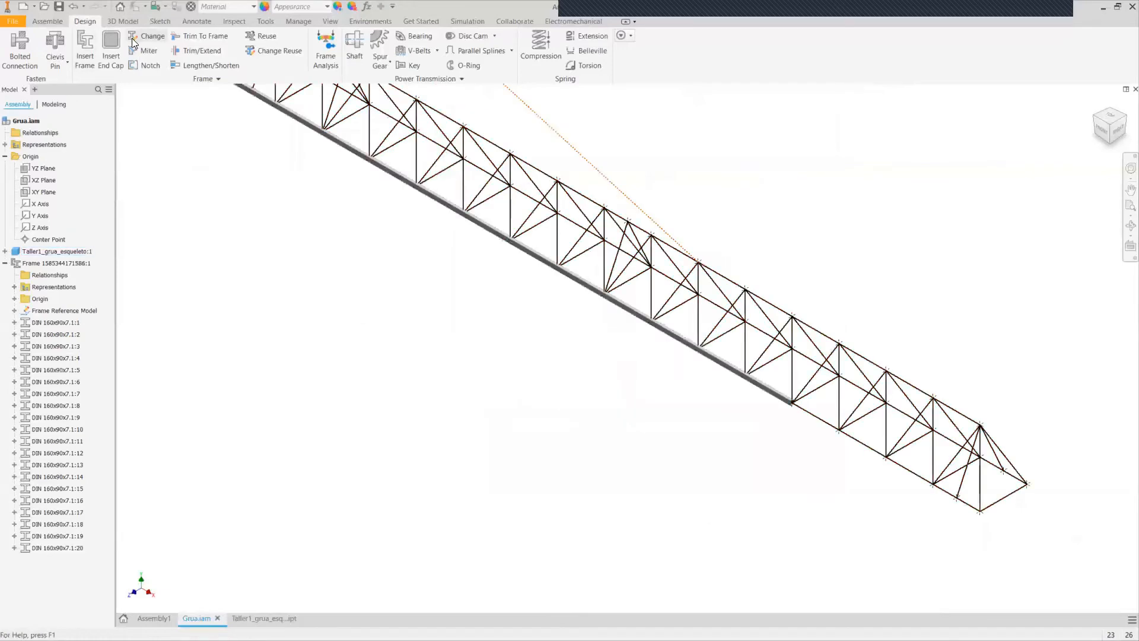
pyautogui.click(85, 48)
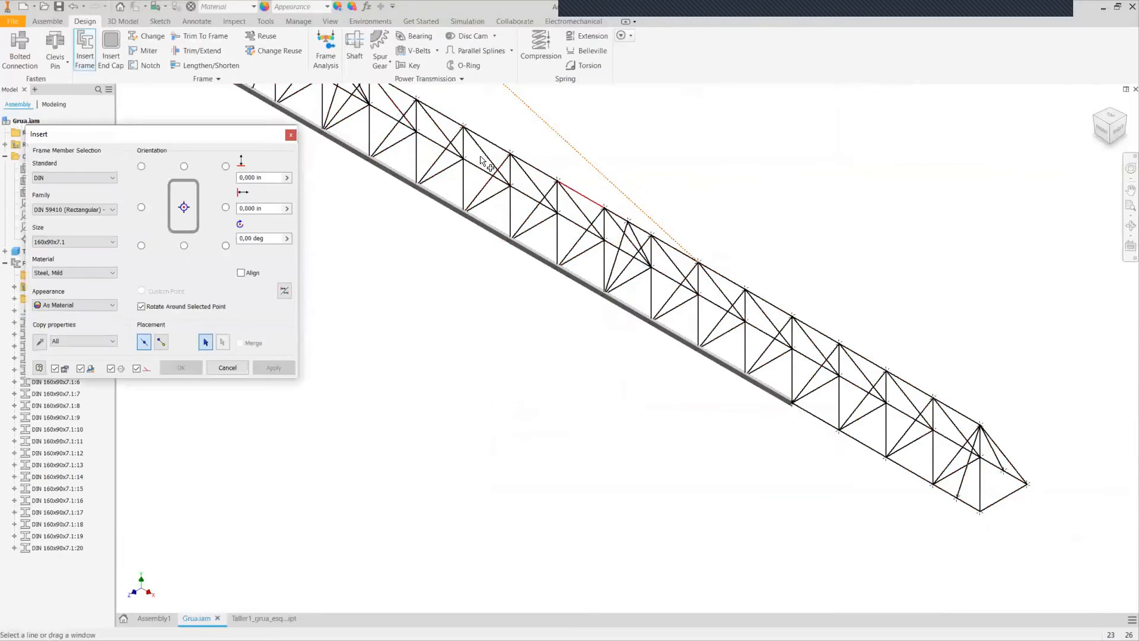
pyautogui.scroll(5, 427, 124)
pyautogui.scroll(-5, 427, 124)
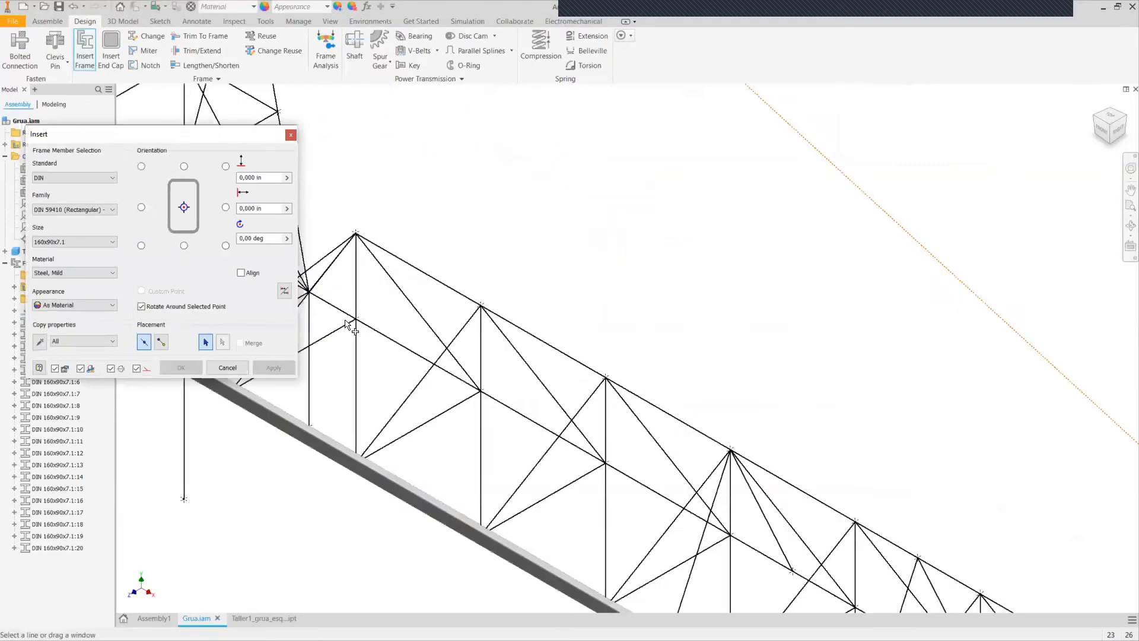
pyautogui.click(161, 342)
pyautogui.click(357, 319)
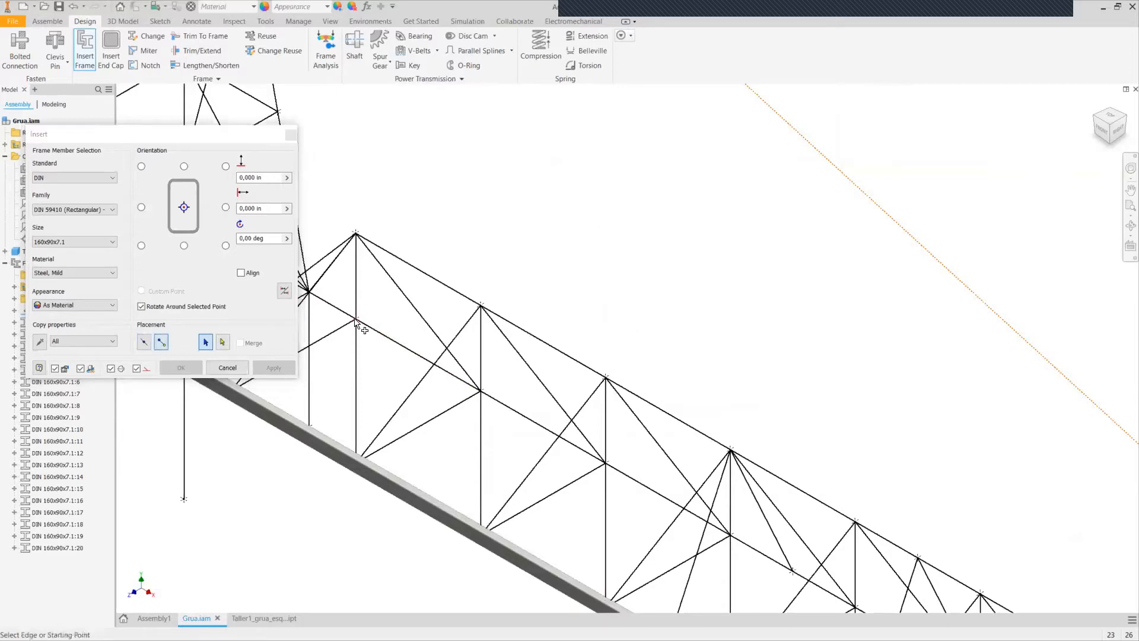
# End the member at the rear lower chord node two bays before the front tube's end, and insert it as one piece.
pyautogui.scroll(5, 392, 327)
pyautogui.scroll(-5, 511, 386)
pyautogui.scroll(5, 657, 425)
pyautogui.scroll(-5, 679, 439)
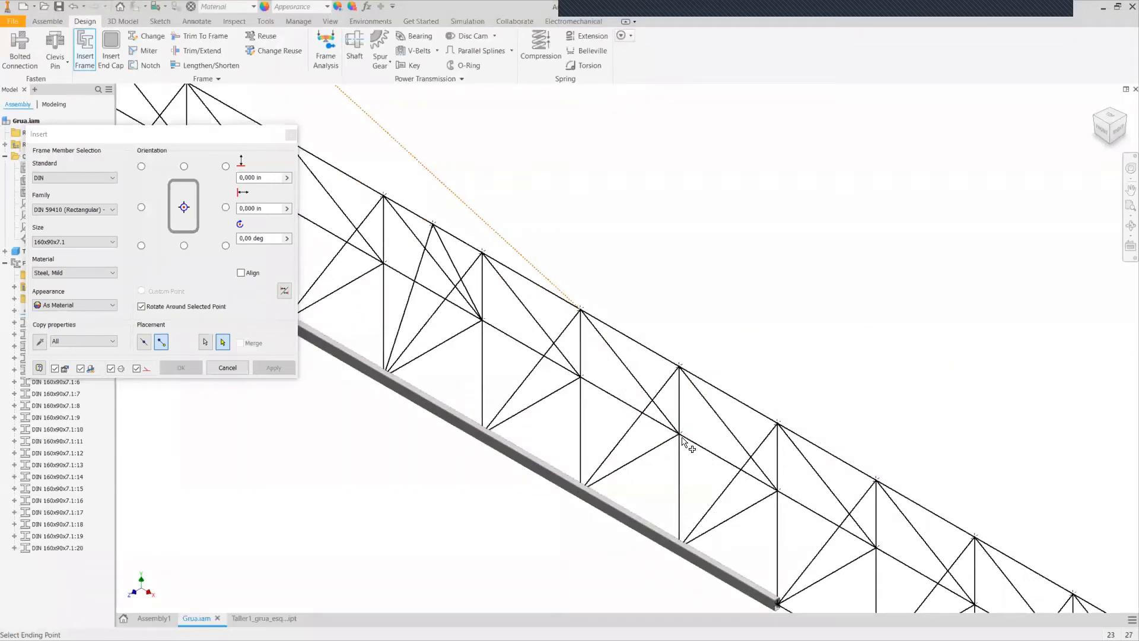
pyautogui.click(681, 436)
pyautogui.scroll(5, 485, 339)
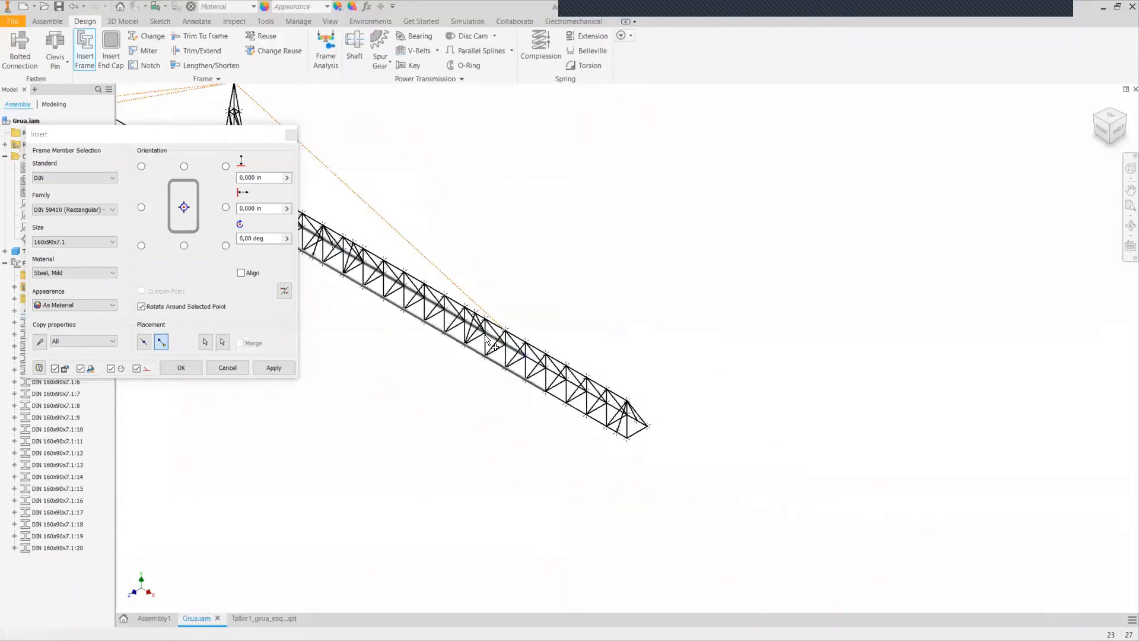
pyautogui.scroll(-5, 343, 285)
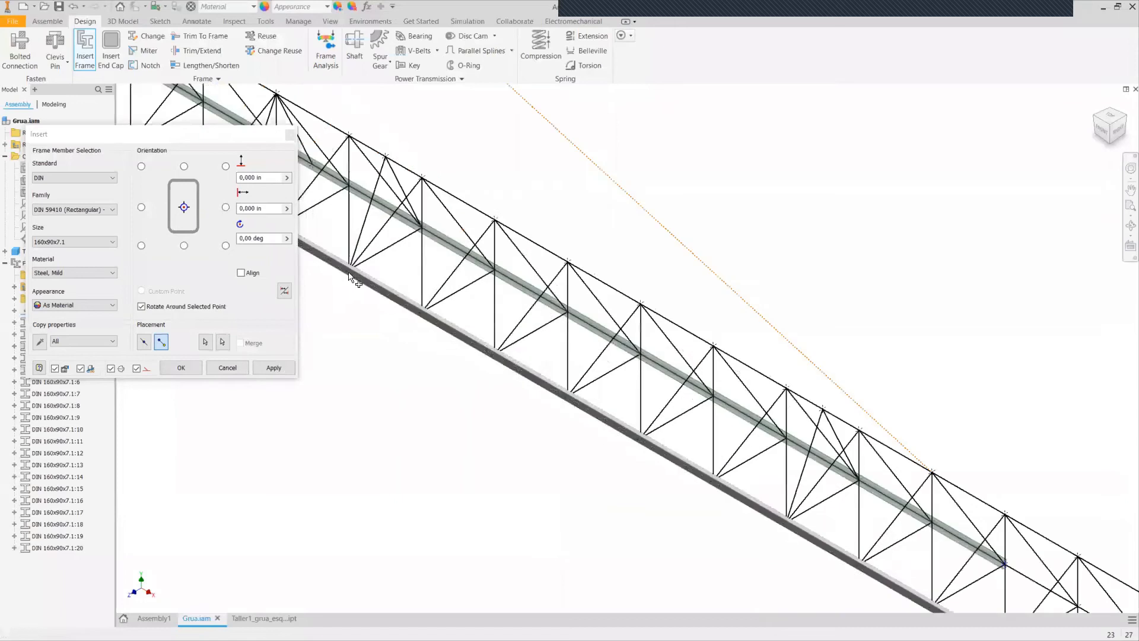
pyautogui.click(181, 368)
# Examine the single rear lower chord tube and its end against the segmented tubes on the front chord.
pyautogui.scroll(-3, 363, 239)
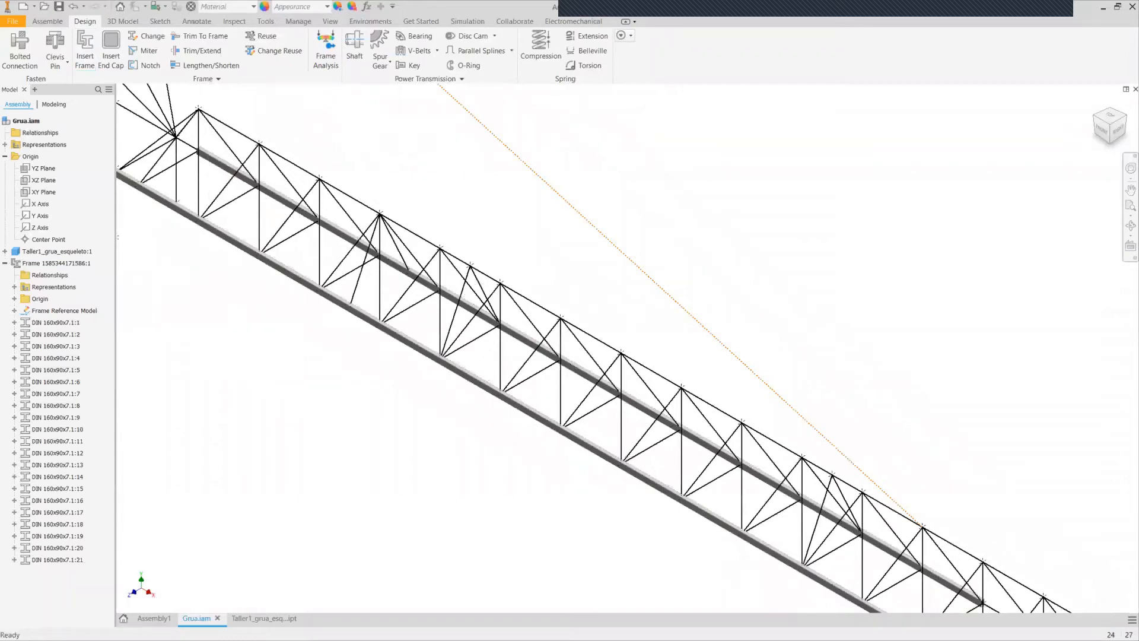
pyautogui.scroll(5, 340, 334)
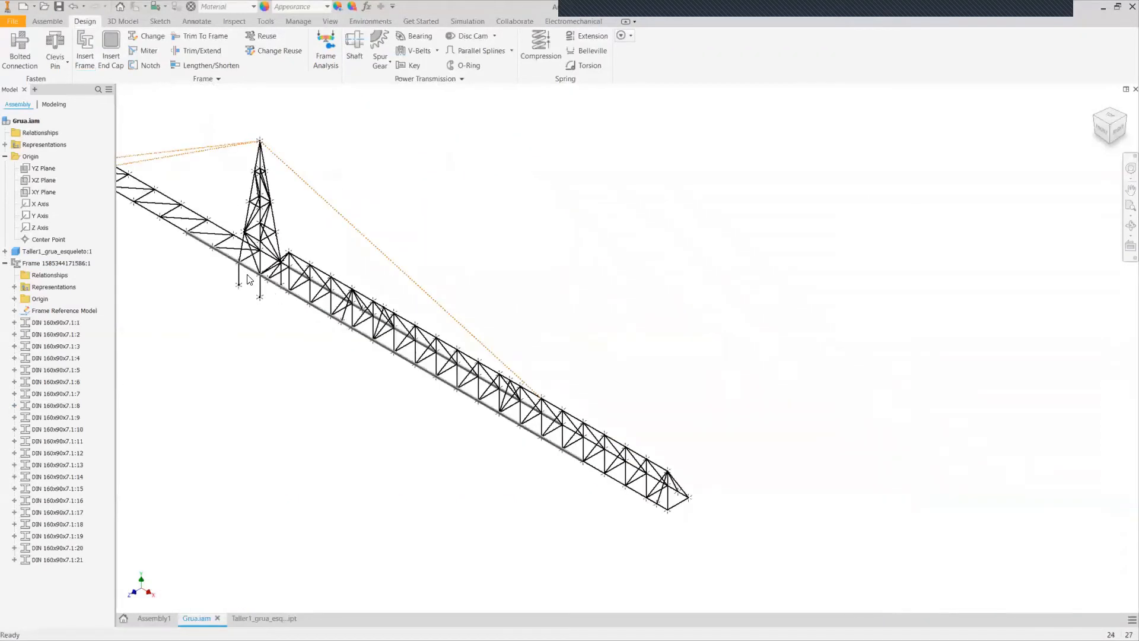
pyautogui.scroll(-4, 272, 273)
pyautogui.scroll(5, 424, 316)
pyautogui.click(571, 410)
pyautogui.scroll(-5, 682, 464)
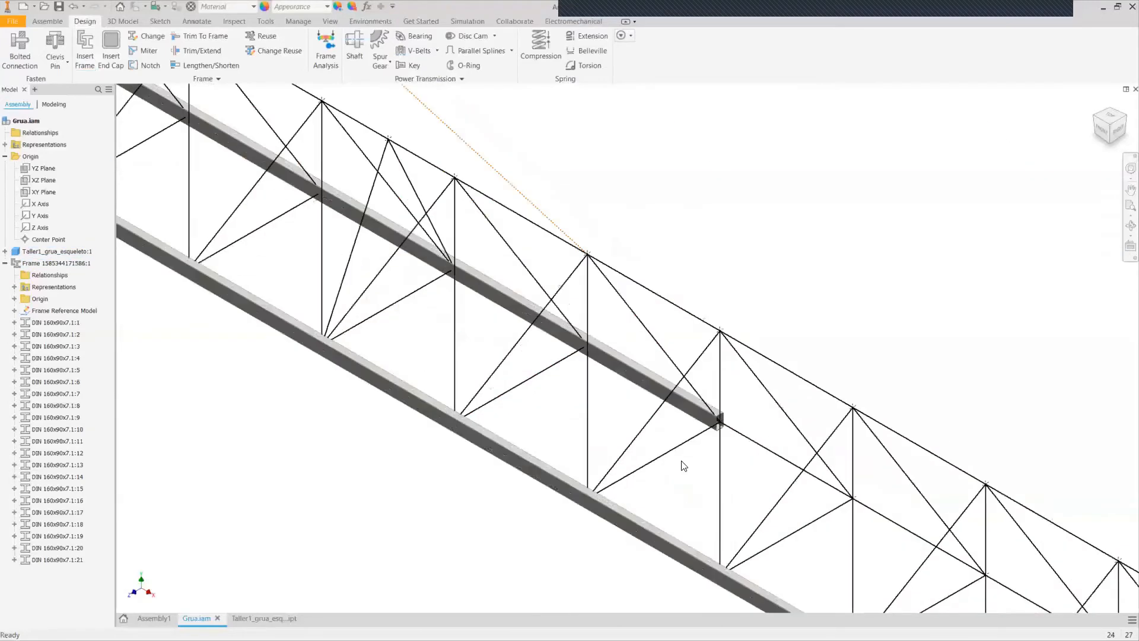
pyautogui.scroll(5, 676, 452)
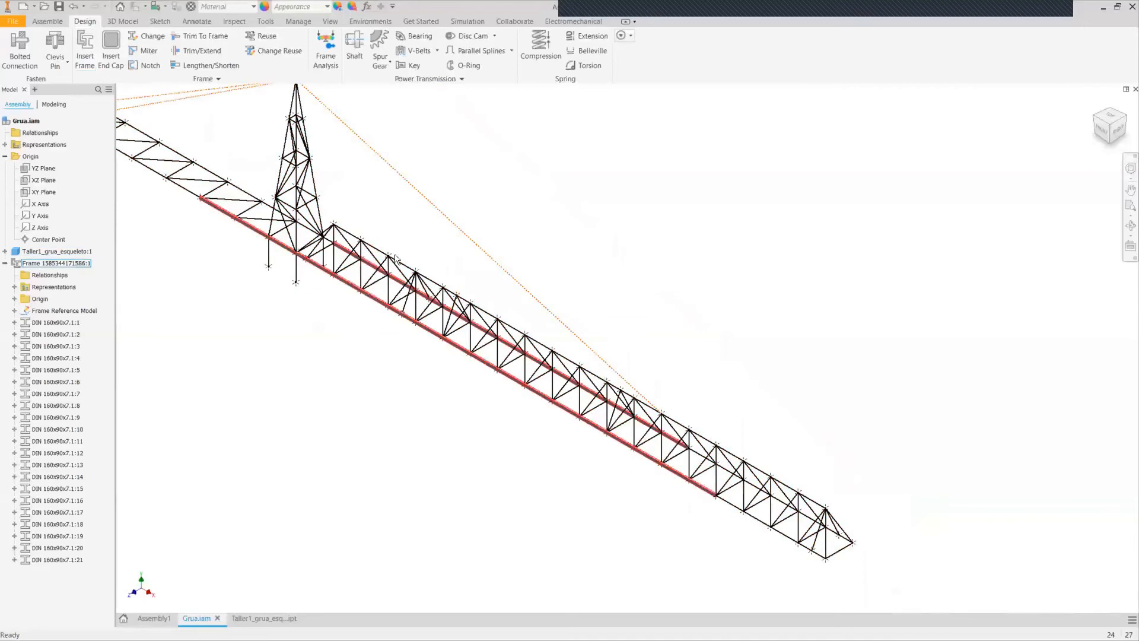
pyautogui.scroll(2, 397, 257)
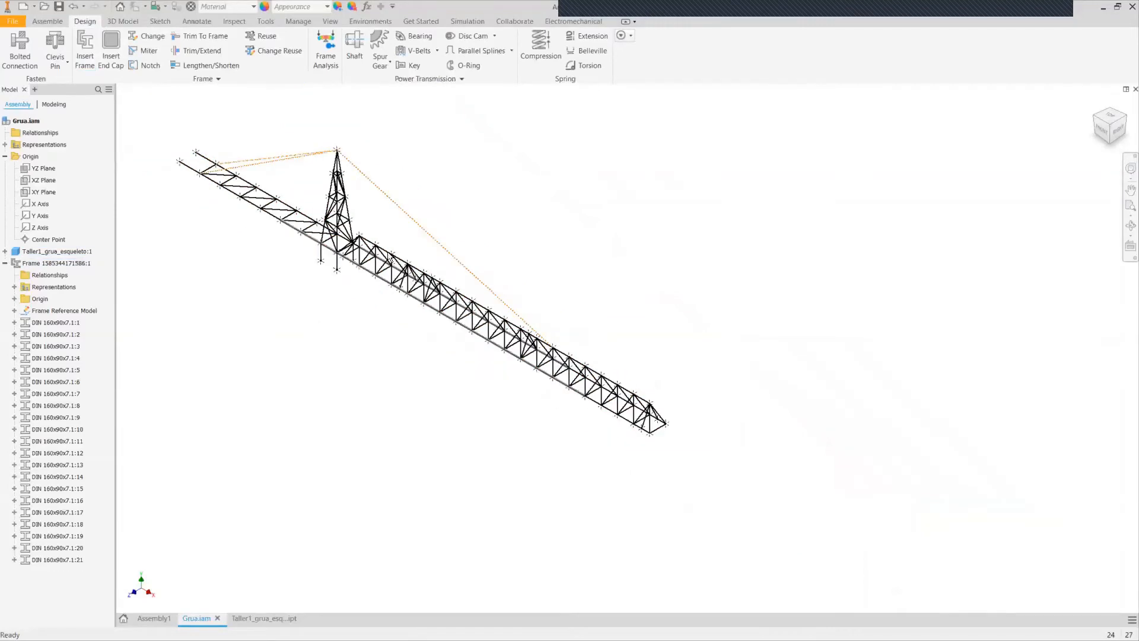
pyautogui.scroll(-5, 392, 261)
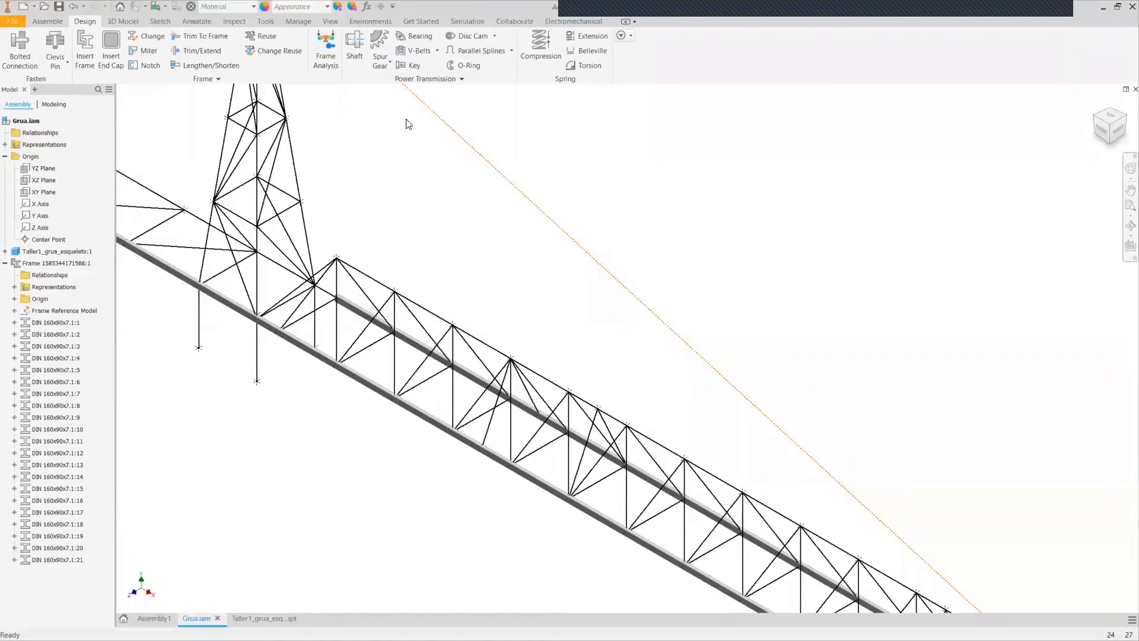
# Examine the jib's two lower chord tubes and the sketch lines that still have no profile.
pyautogui.scroll(5, 408, 125)
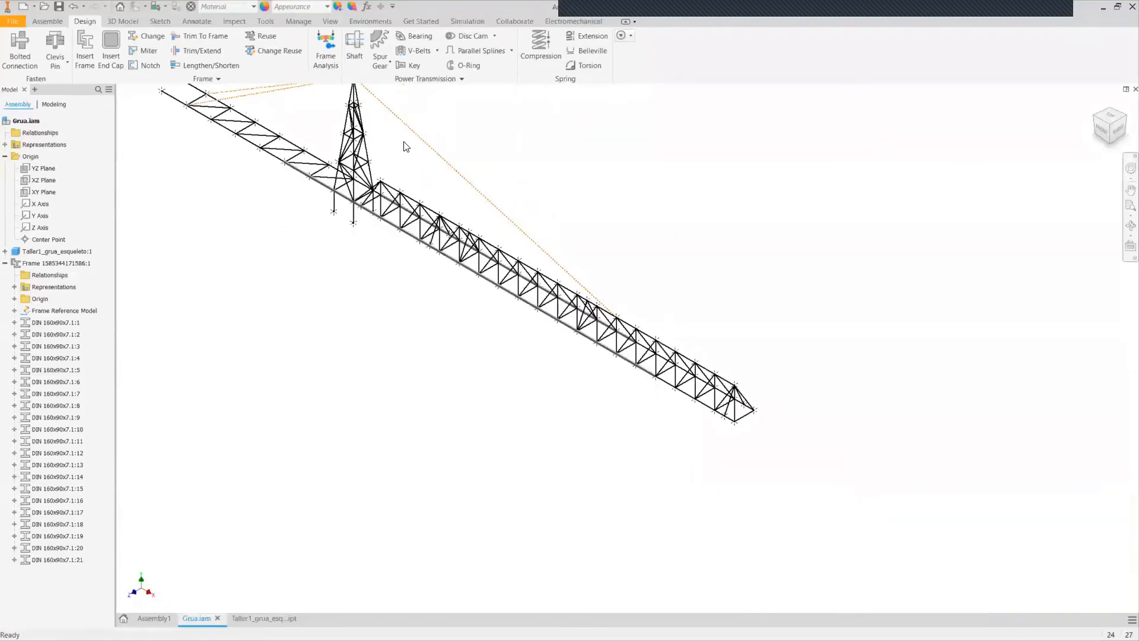
pyautogui.scroll(-5, 405, 146)
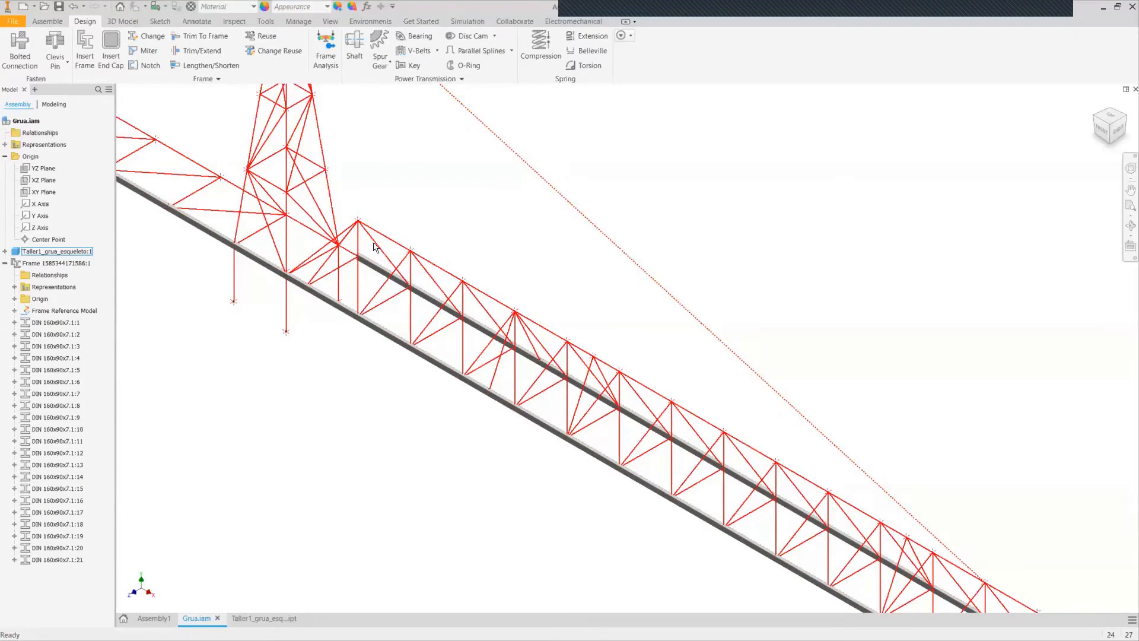
pyautogui.scroll(5, 380, 248)
pyautogui.scroll(-8, 417, 256)
pyautogui.scroll(5, 325, 290)
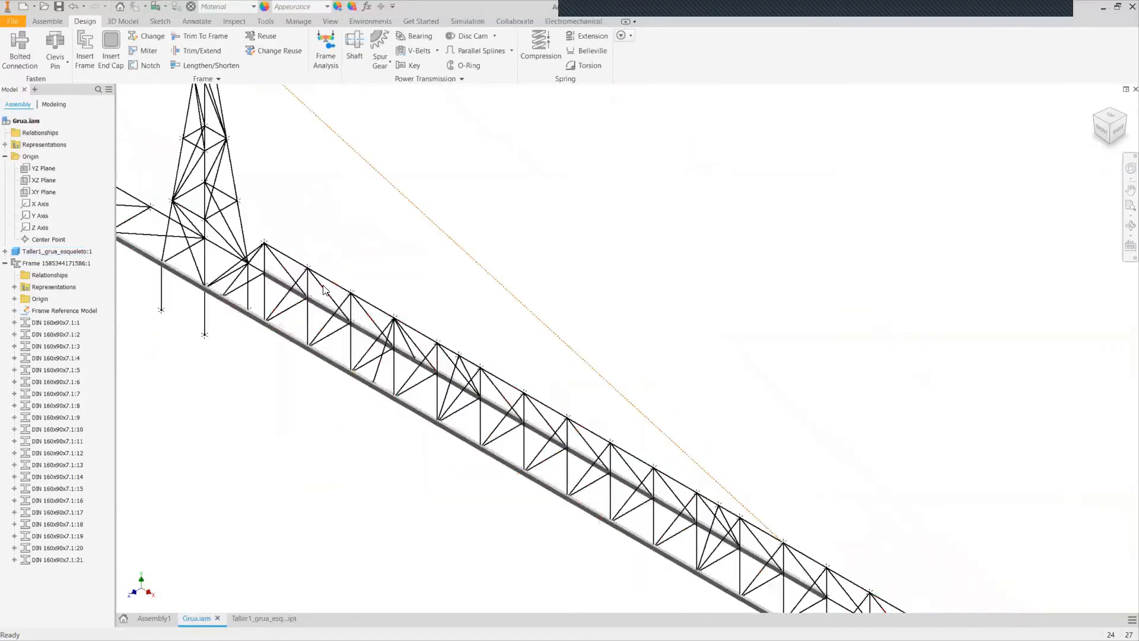
pyautogui.scroll(-3, 324, 290)
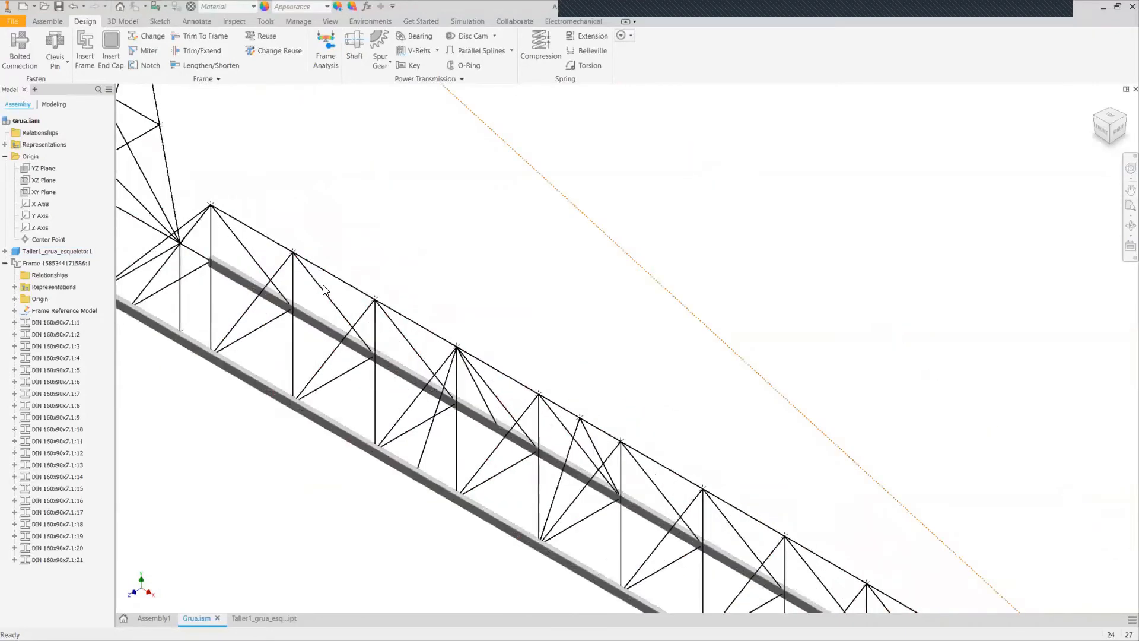
pyautogui.scroll(5, 330, 290)
pyautogui.scroll(-6, 244, 307)
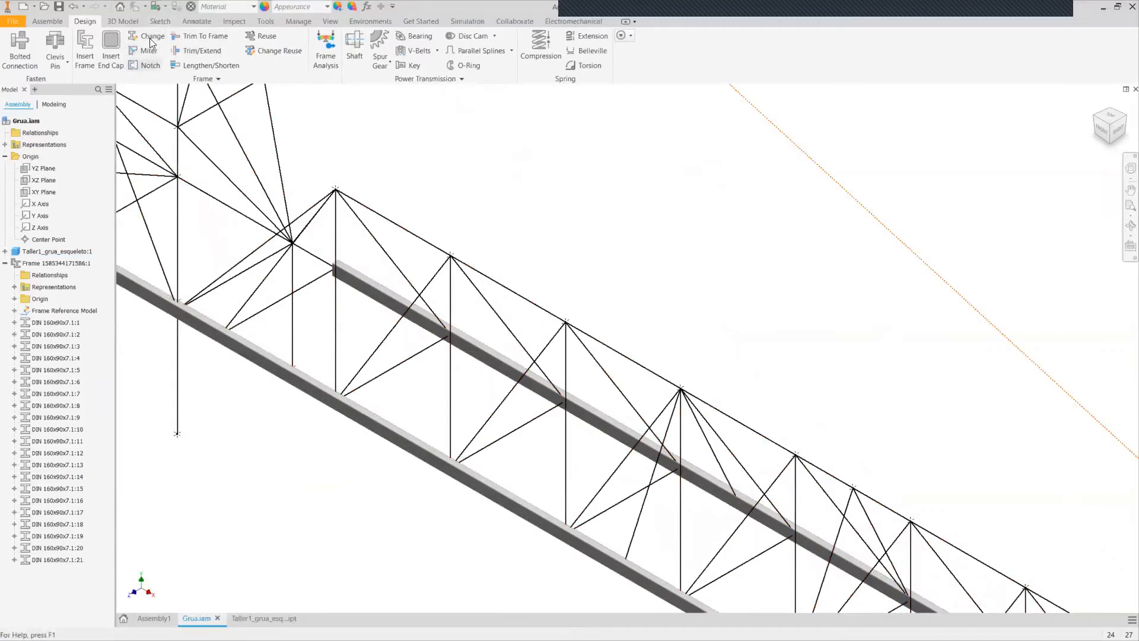
# Insert a DIN 160x90x7.1 member on the first rear diagonal, from the top chord node nearest the tower to the rear lower chord.
pyautogui.click(86, 48)
pyautogui.click(409, 300)
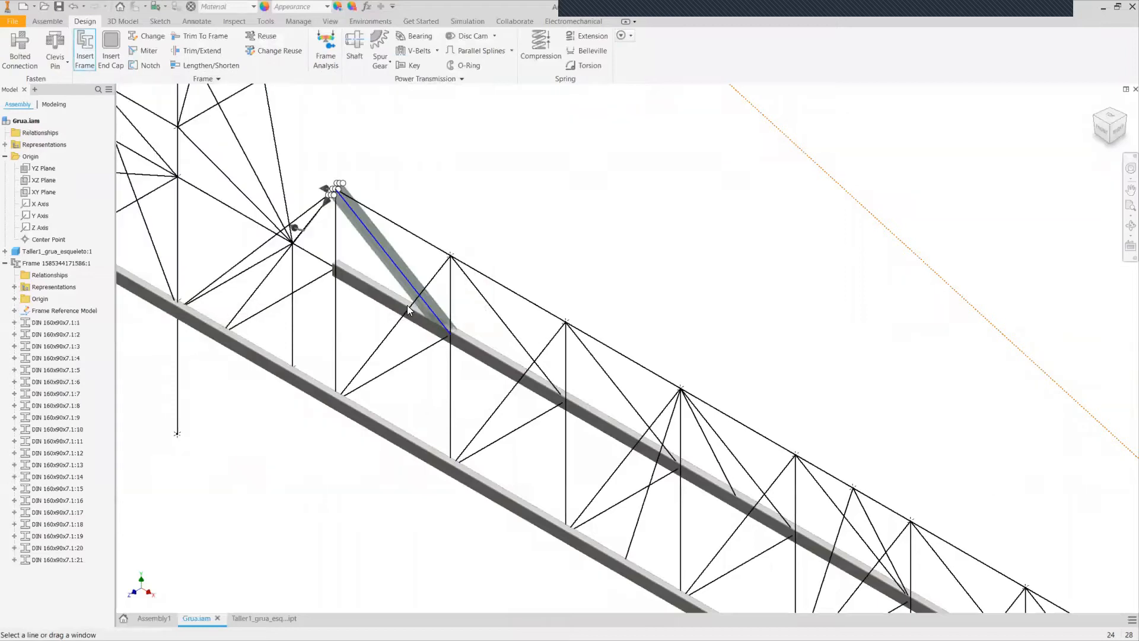
pyautogui.scroll(-2, 448, 324)
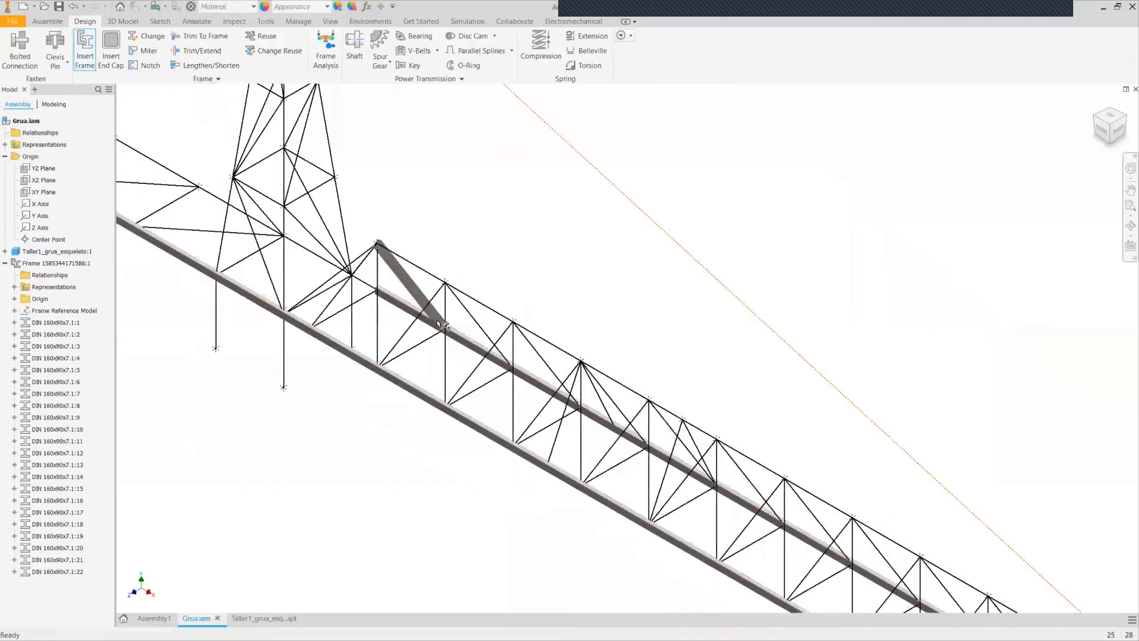
pyautogui.scroll(6, 439, 323)
pyautogui.scroll(-5, 446, 340)
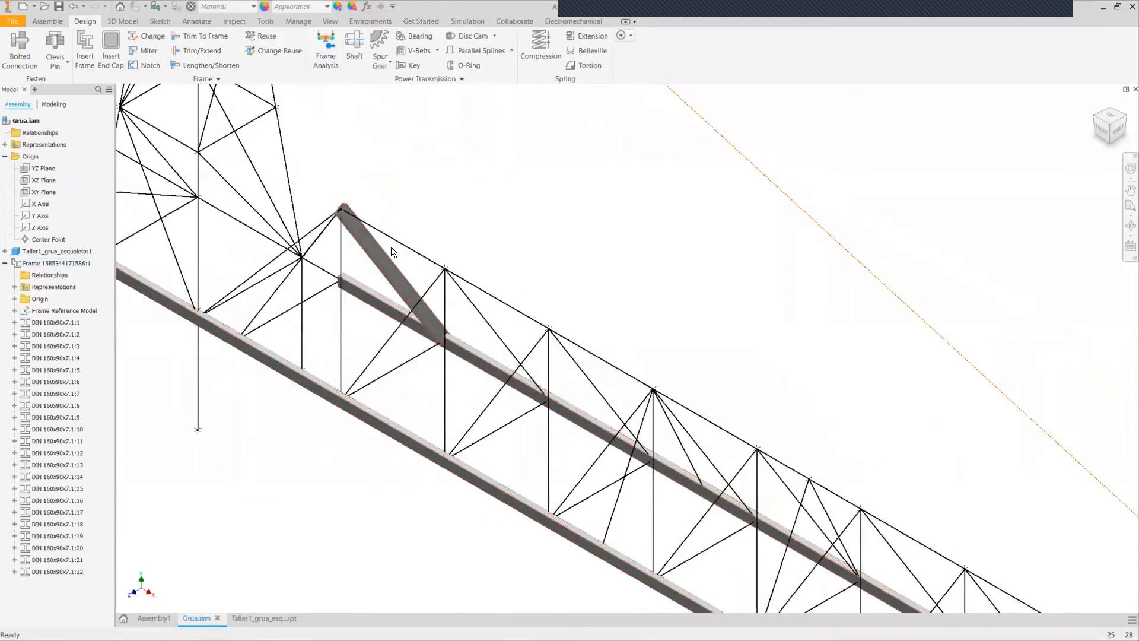
pyautogui.scroll(2, 378, 255)
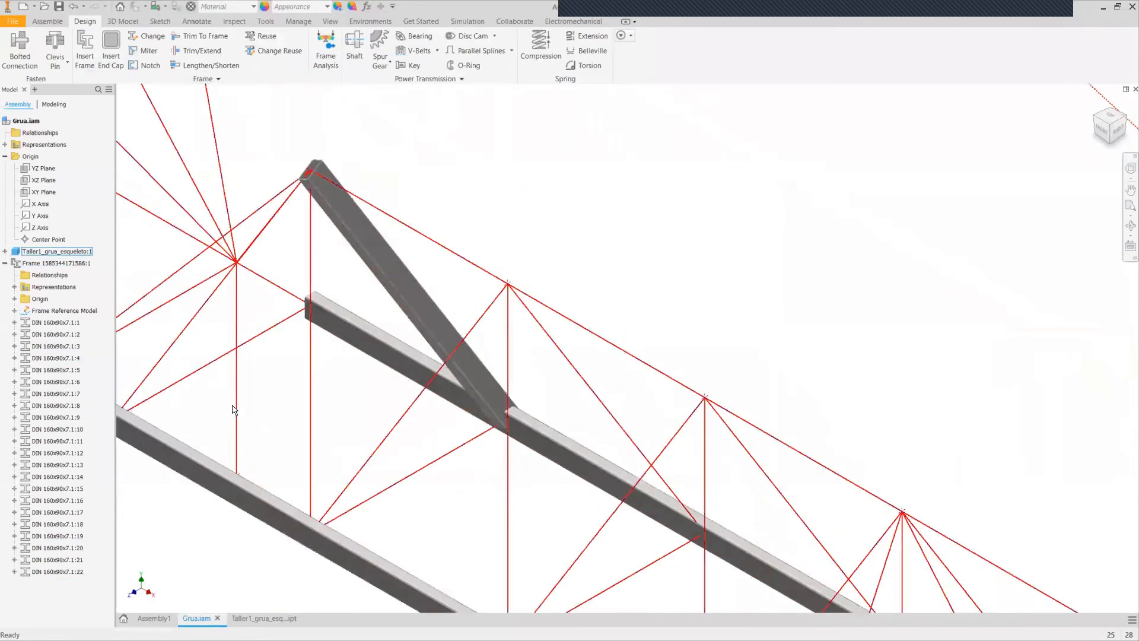
# Start a frame member from the DIN EN 10060 hot rolled round steel bar family on the diagonal crossing the first bay.
pyautogui.click(84, 43)
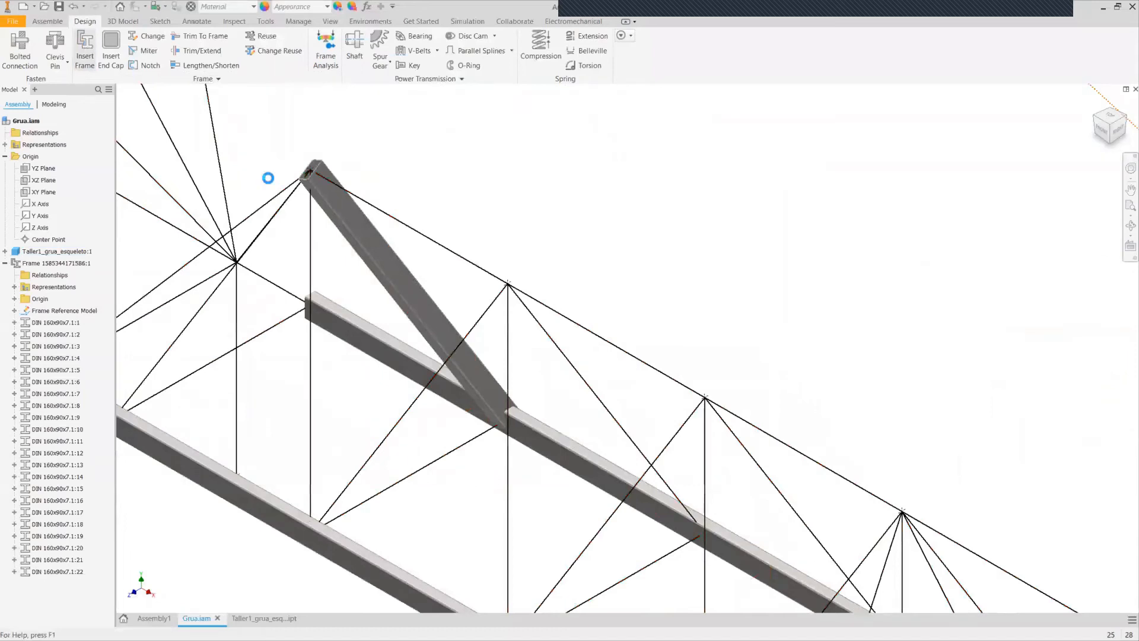
pyautogui.click(66, 163)
pyautogui.click(69, 195)
pyautogui.click(70, 194)
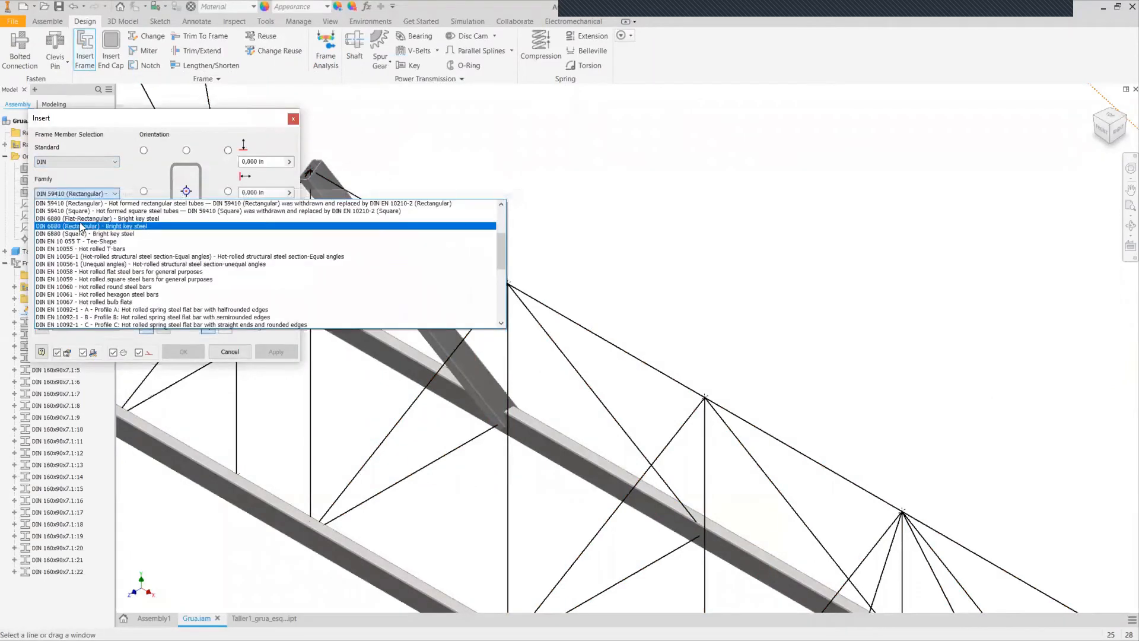
pyautogui.click(172, 287)
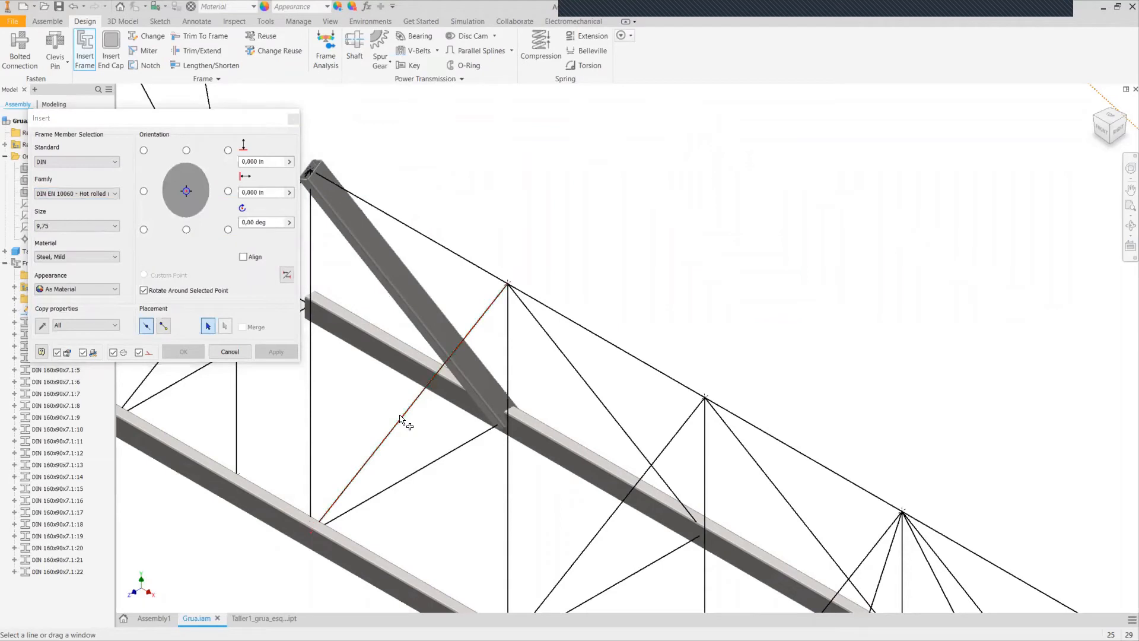
pyautogui.click(415, 401)
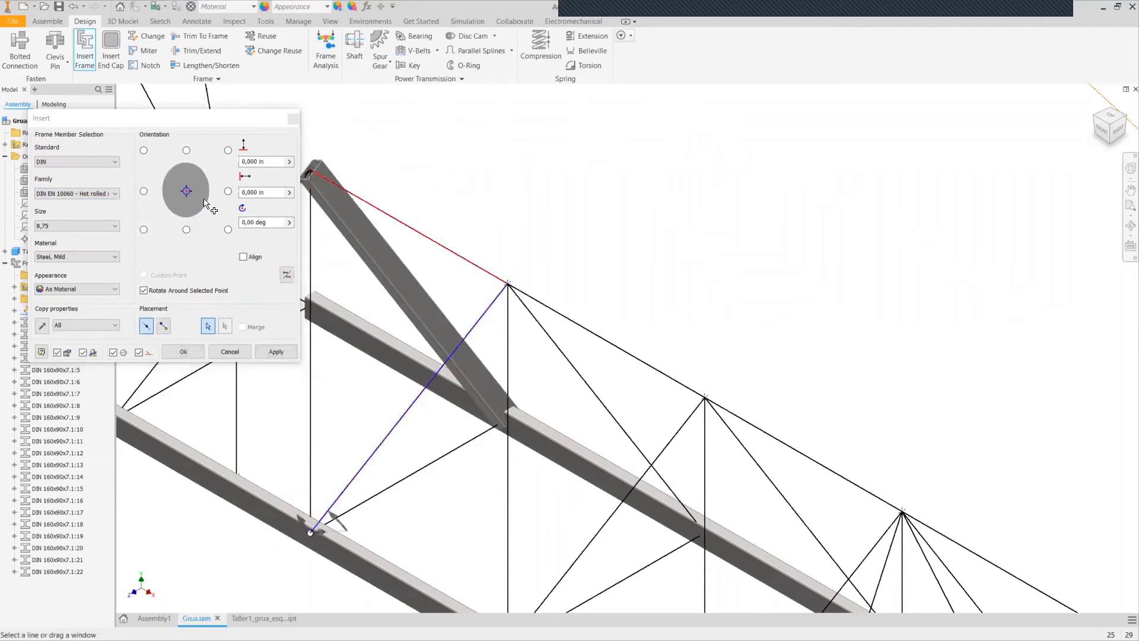
# Set the size of the round bar on the diagonal to 100.
pyautogui.click(115, 225)
pyautogui.scroll(-2, 82, 315)
pyautogui.scroll(-5, 82, 315)
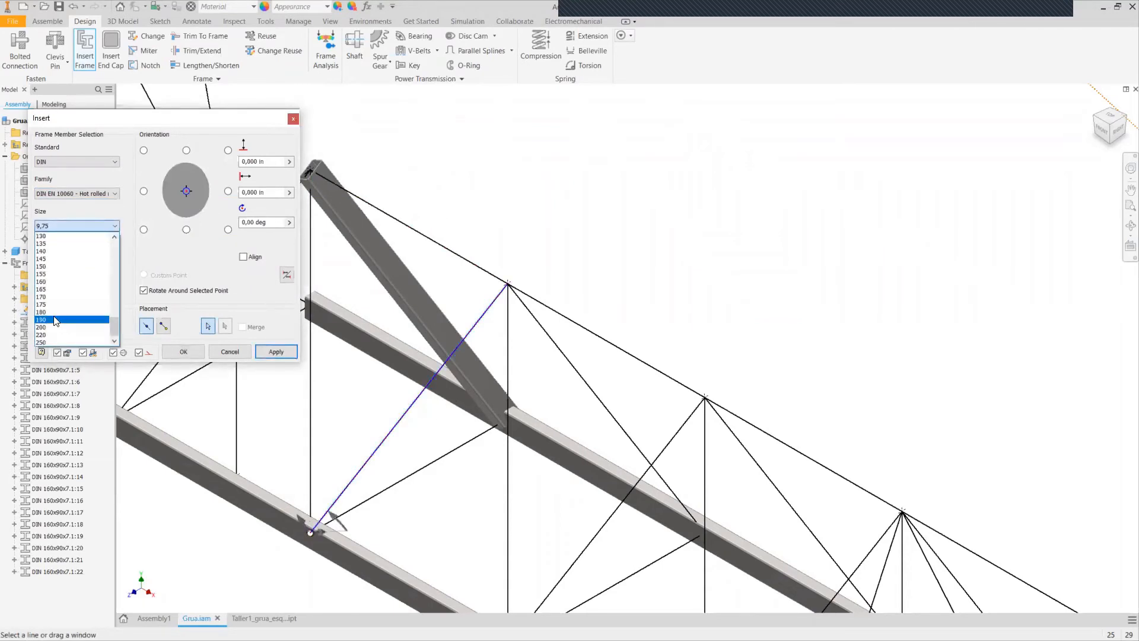
pyautogui.click(82, 315)
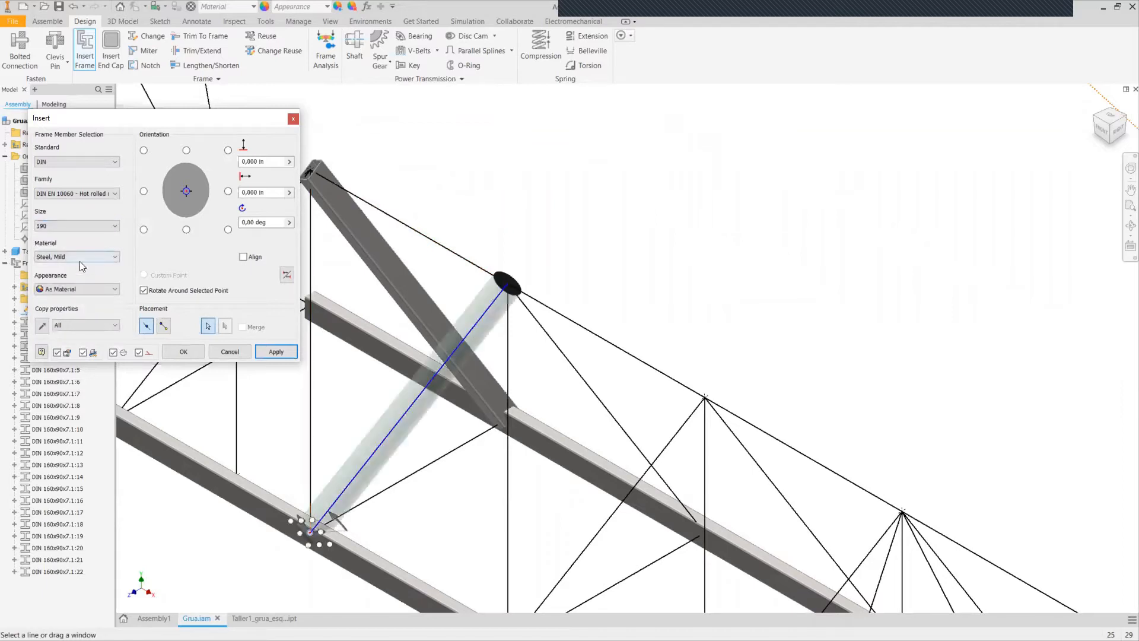
pyautogui.click(88, 228)
pyautogui.click(86, 242)
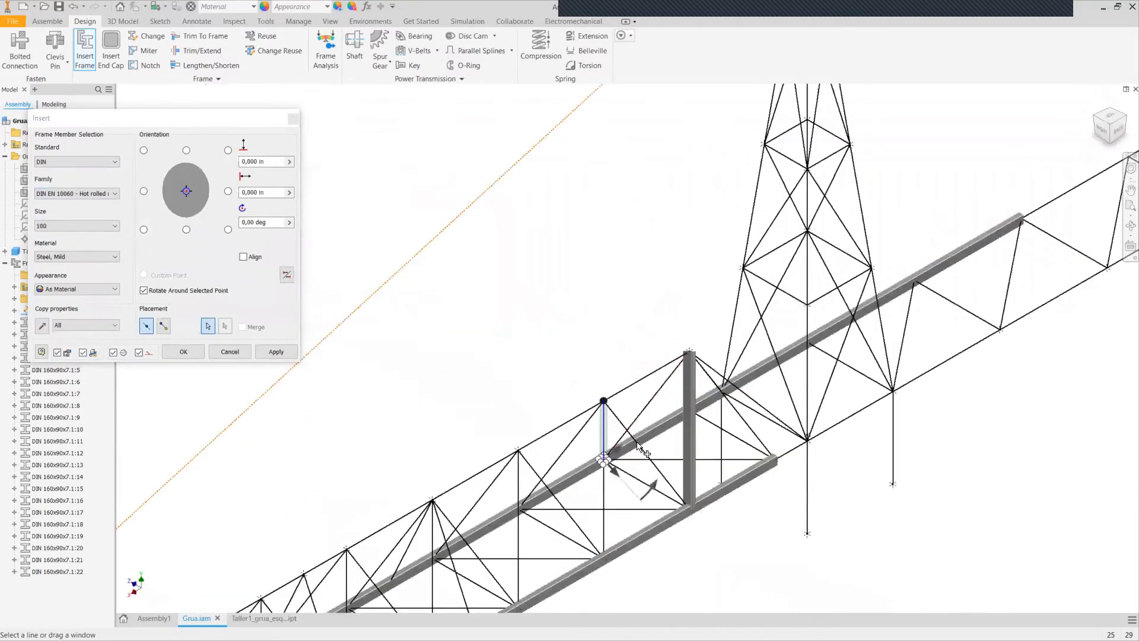
# Anchor the round bar on its sketch line by the profile's lower middle point and insert it with the default member name.
pyautogui.click(593, 478)
pyautogui.scroll(-5, 653, 415)
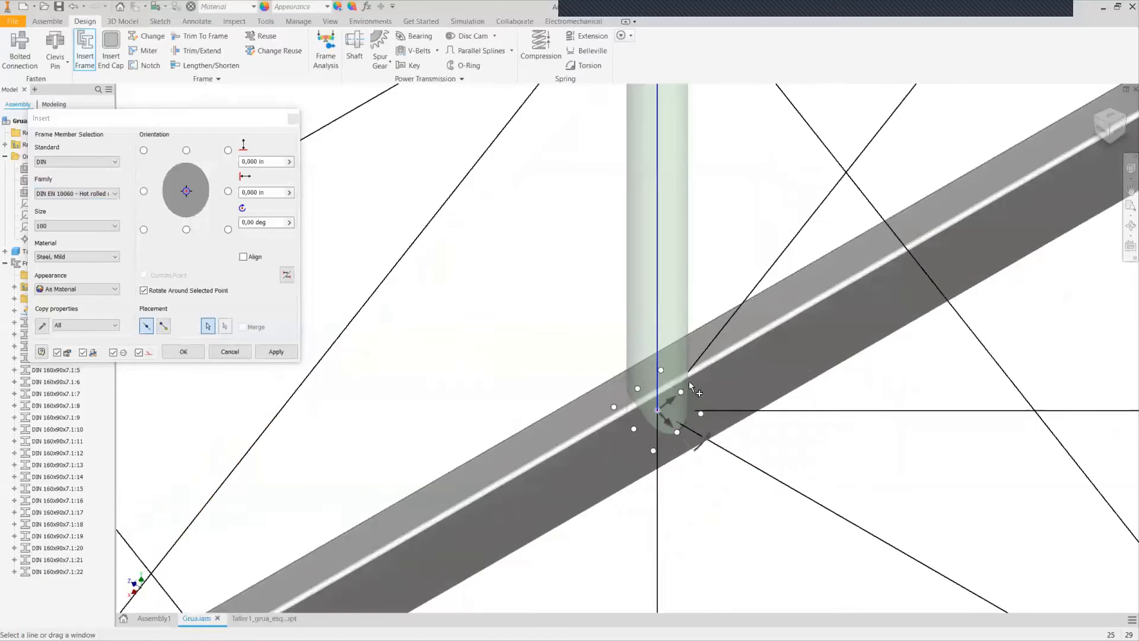
pyautogui.scroll(-2, 641, 408)
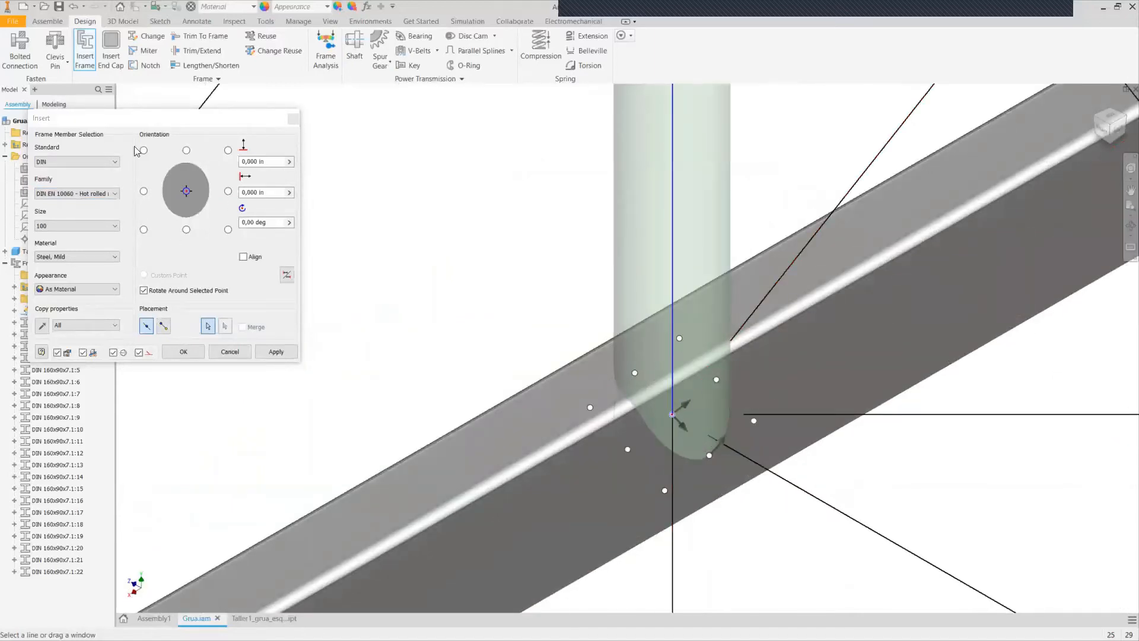
pyautogui.click(187, 151)
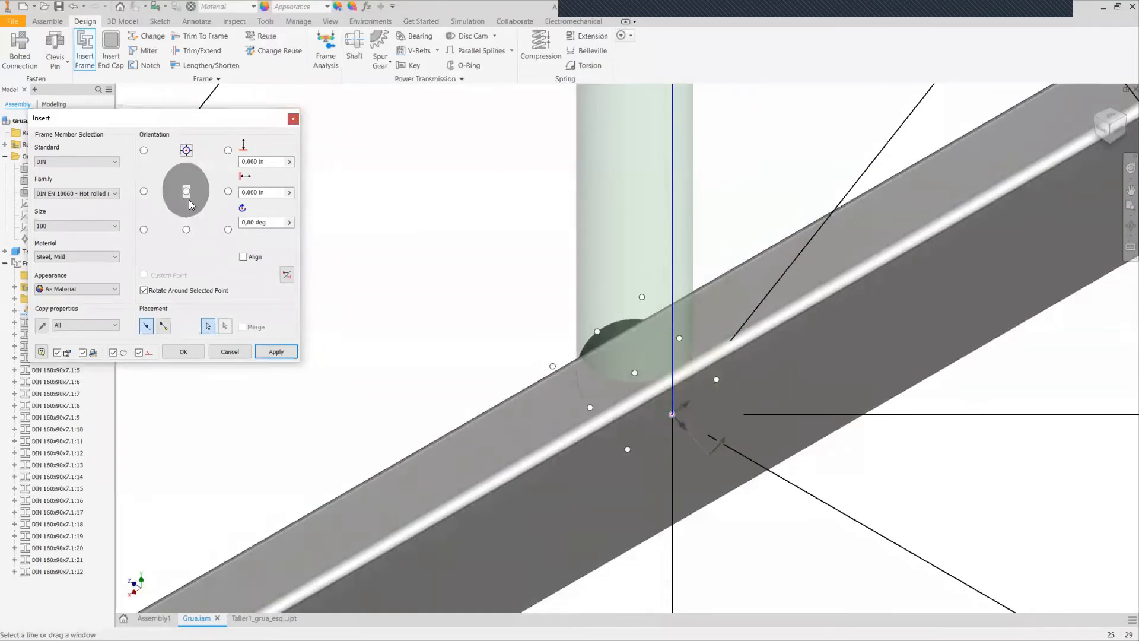
pyautogui.click(187, 229)
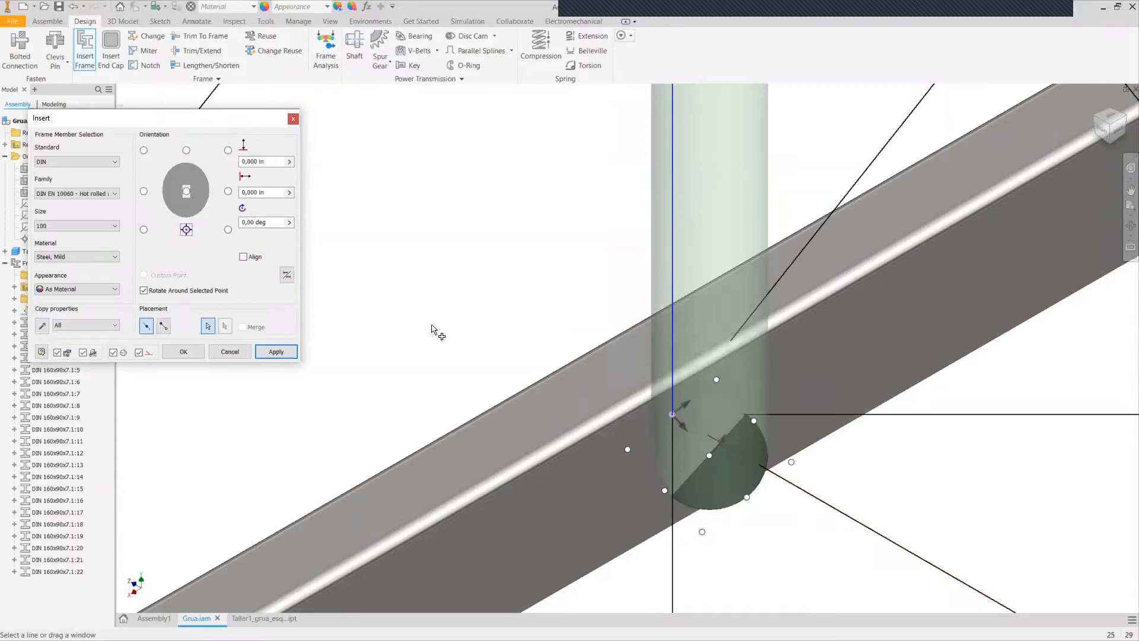
pyautogui.scroll(-3, 711, 413)
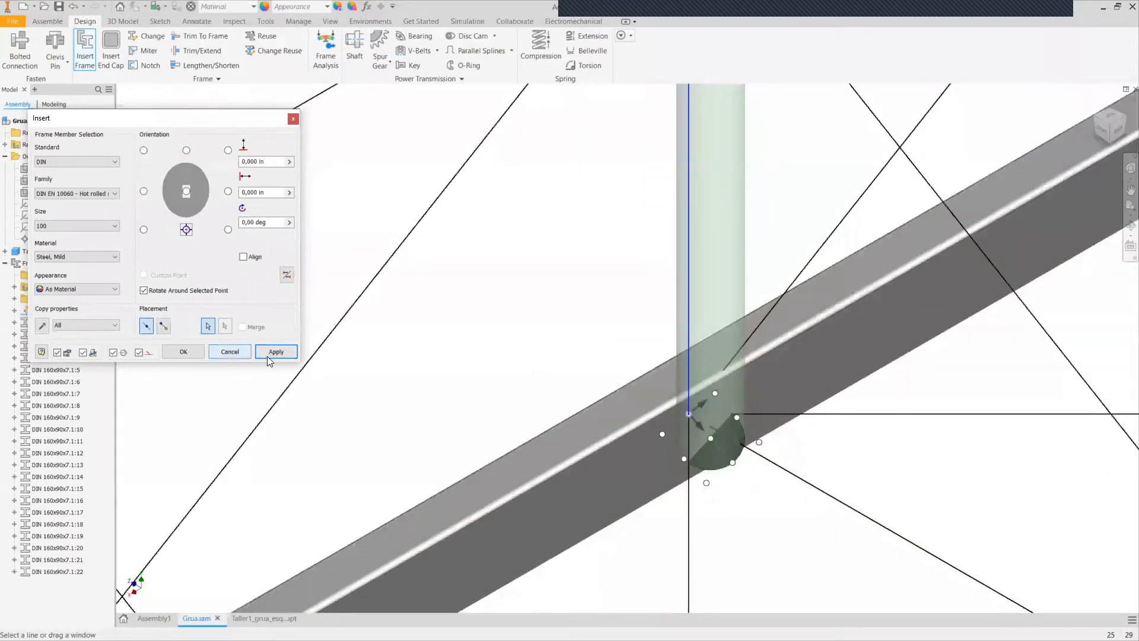
pyautogui.click(183, 351)
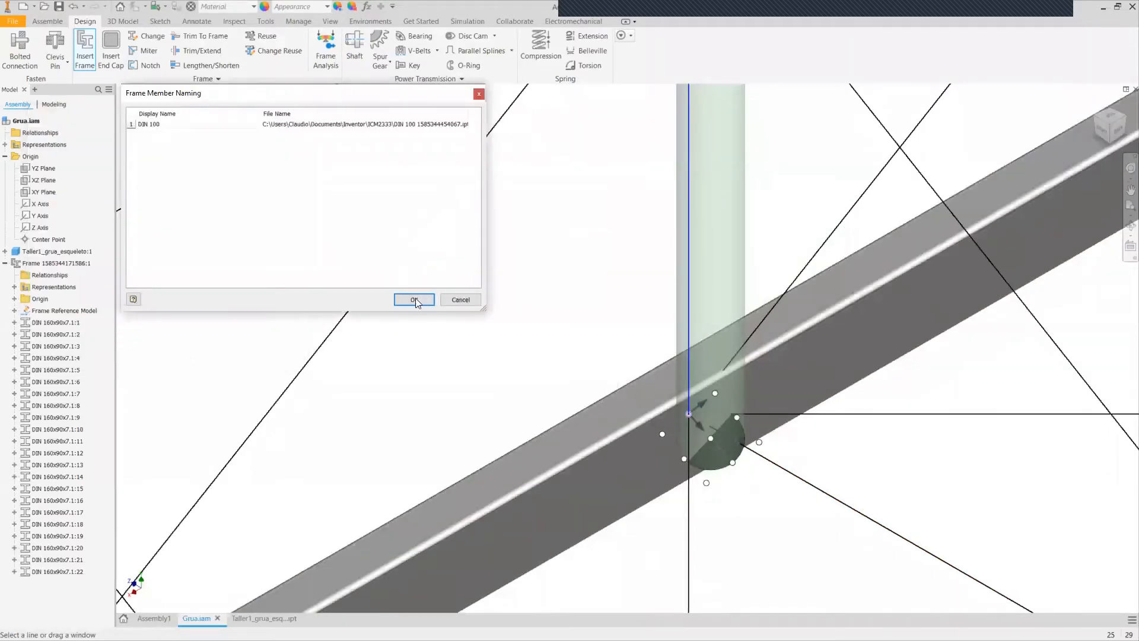
pyautogui.click(414, 300)
pyautogui.scroll(5, 751, 469)
pyautogui.scroll(-2, 641, 422)
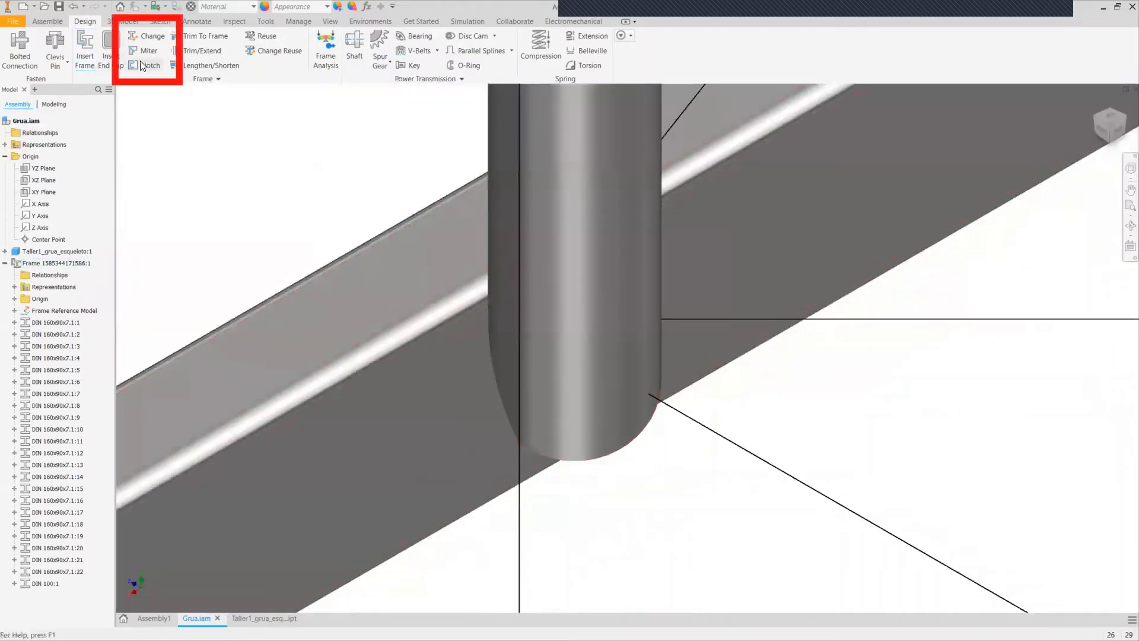
# Review the Notch command's frame member, notch tool and profile options, then cancel it.
pyautogui.click(146, 66)
pyautogui.scroll(-3, 558, 357)
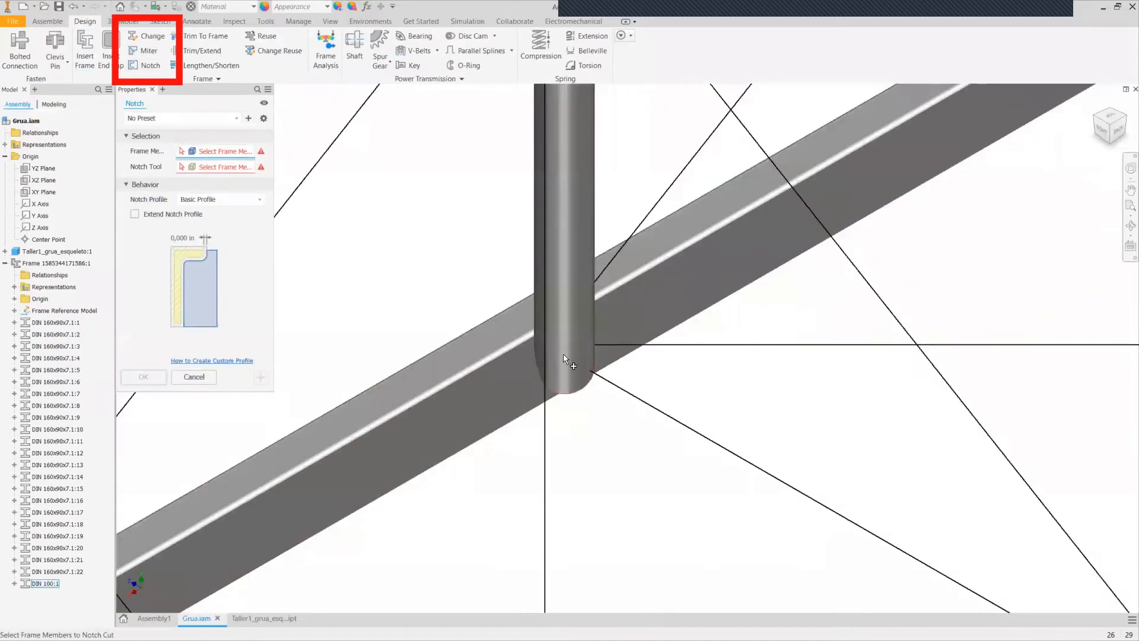
pyautogui.moveTo(274, 152); pyautogui.dragTo(390, 167)
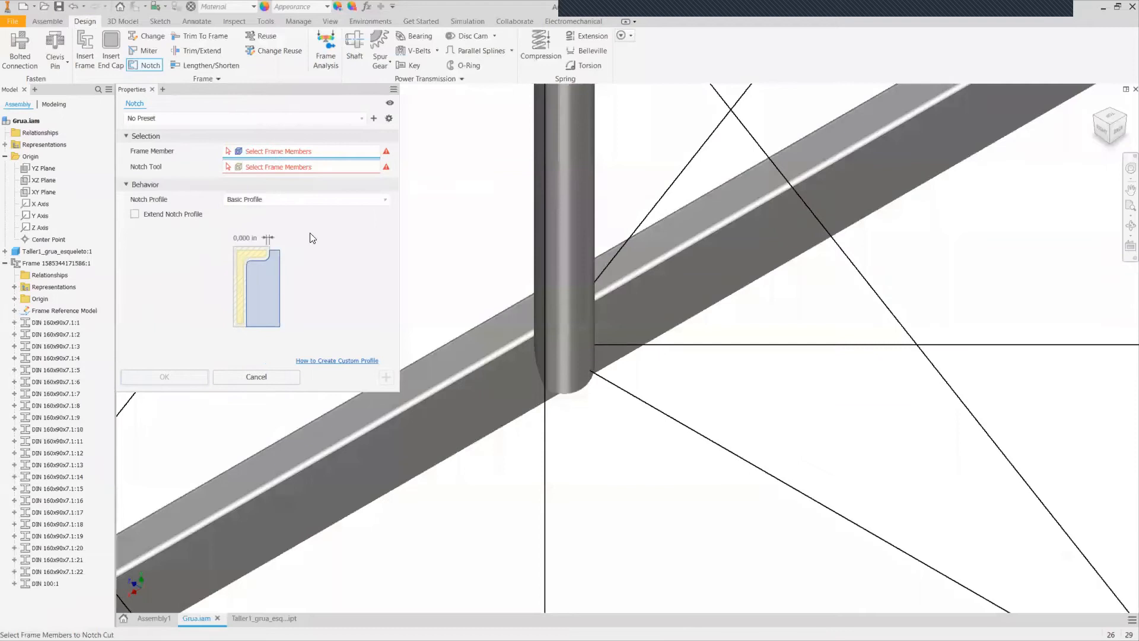
pyautogui.click(268, 380)
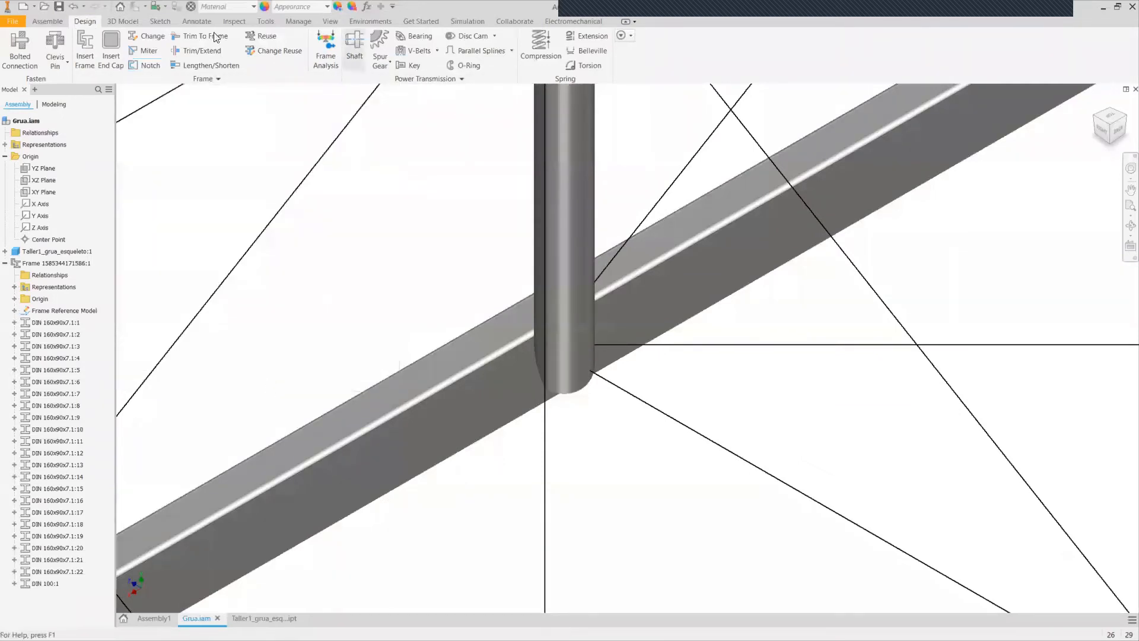
# Review the weldment conversion command and the weld and solder calculators available for the assembly.
pyautogui.click(375, 23)
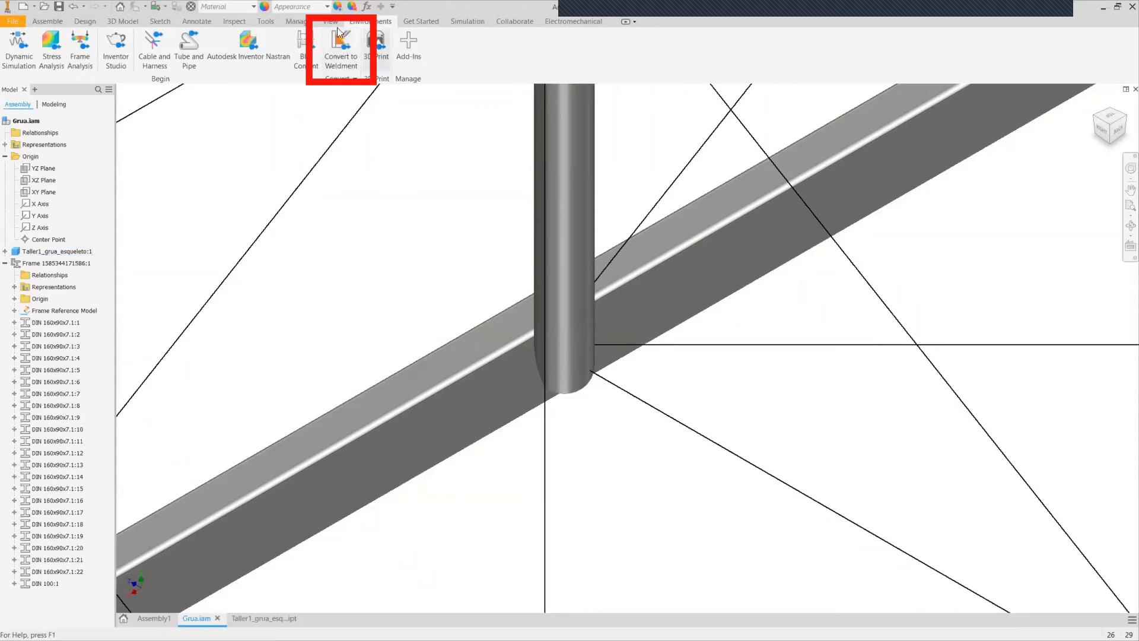
pyautogui.click(338, 78)
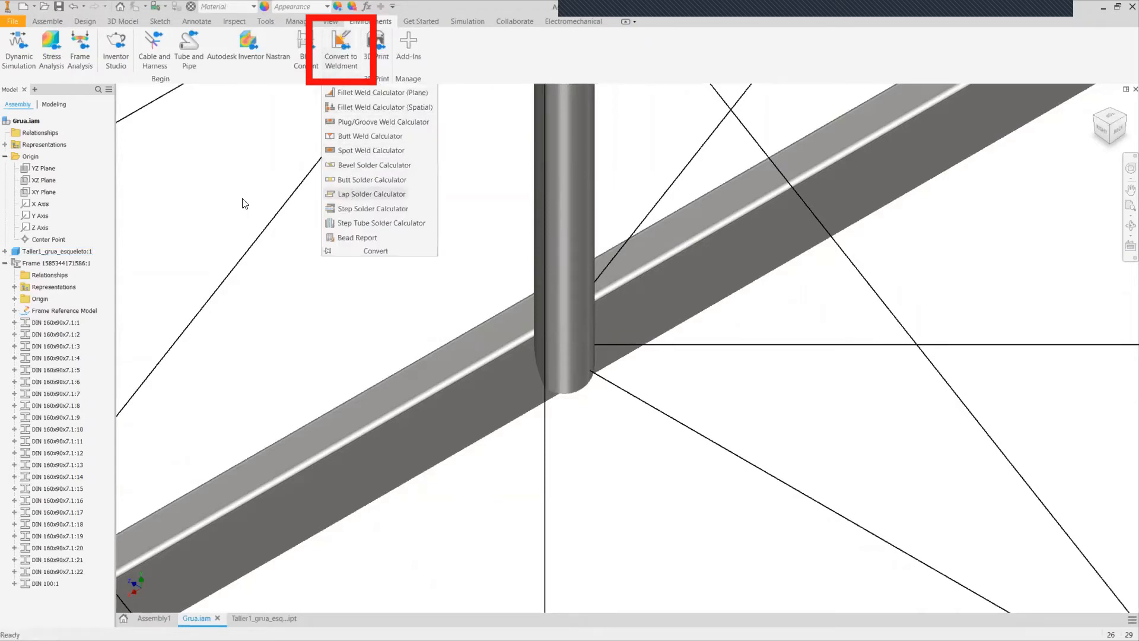
pyautogui.scroll(4, 460, 231)
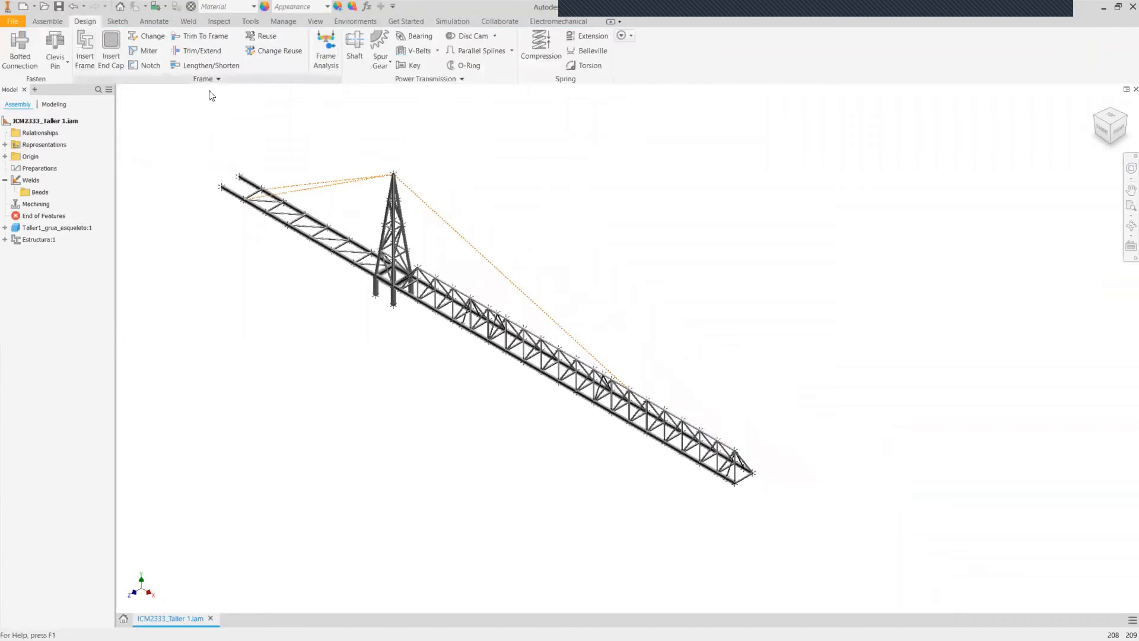
# Open the Frame Analysis environment for the finished crane assembly ICM2333_Taller 1.
pyautogui.click(203, 79)
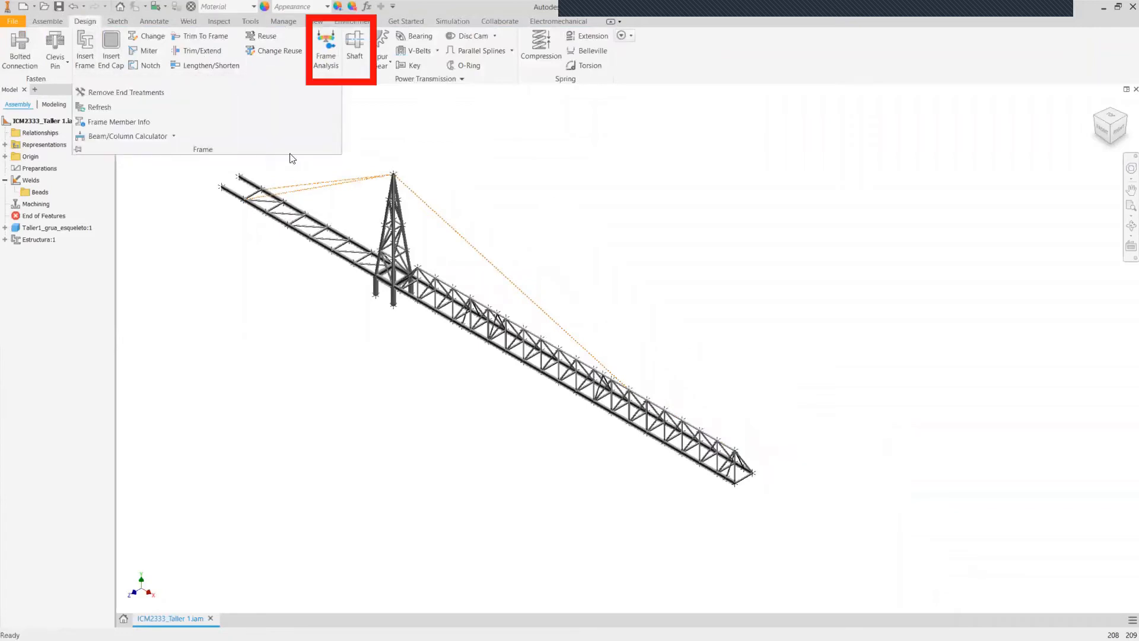
pyautogui.click(327, 42)
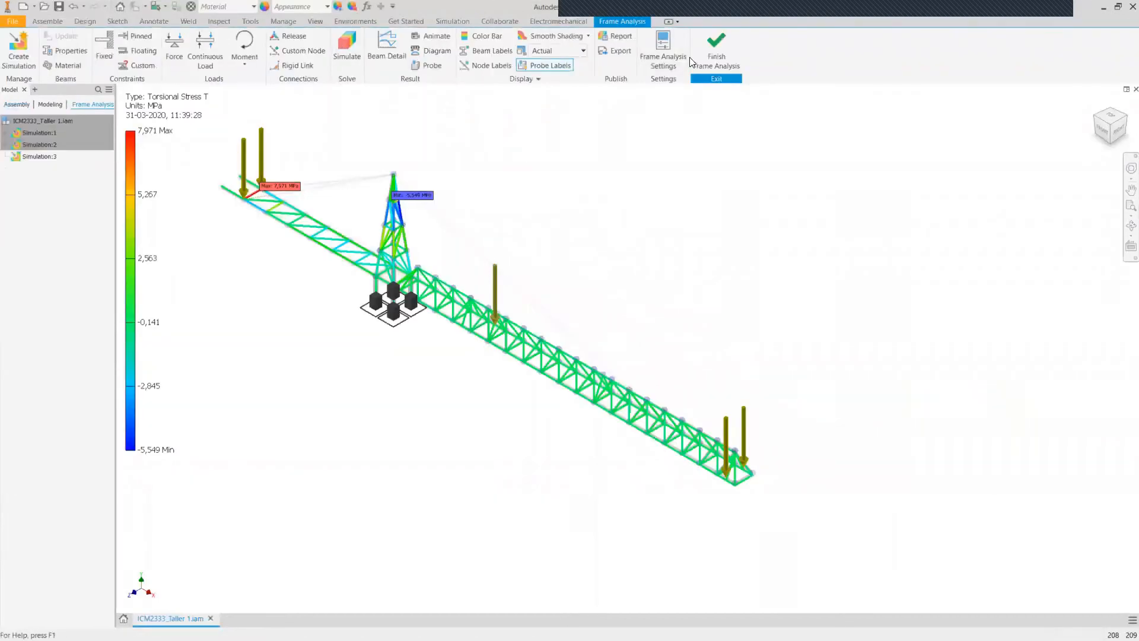
pyautogui.click(343, 24)
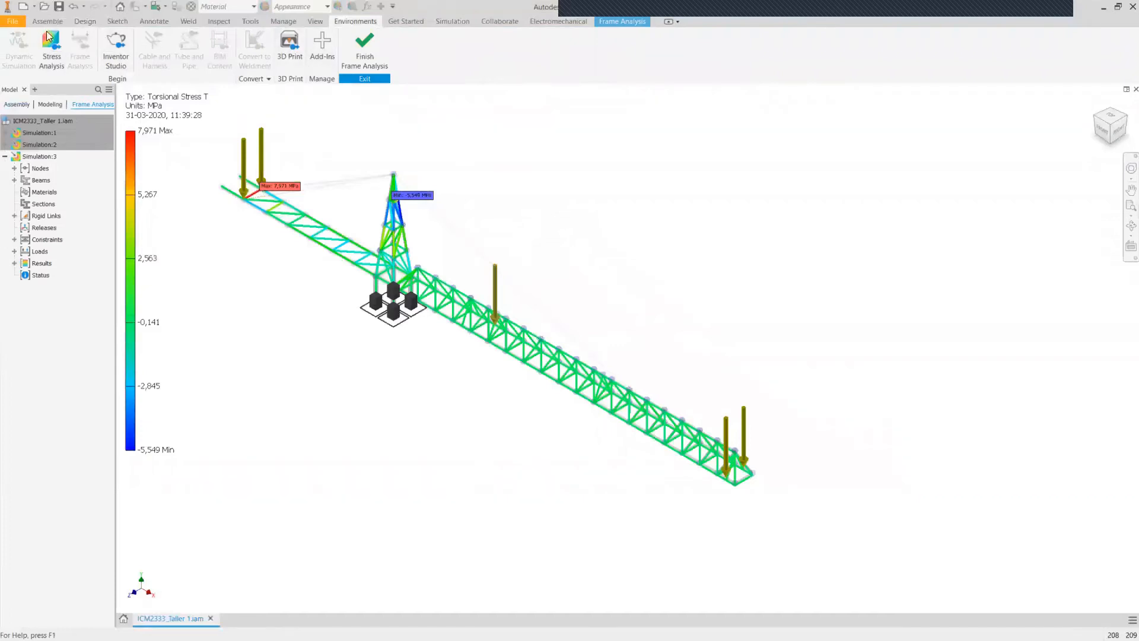
pyautogui.click(620, 21)
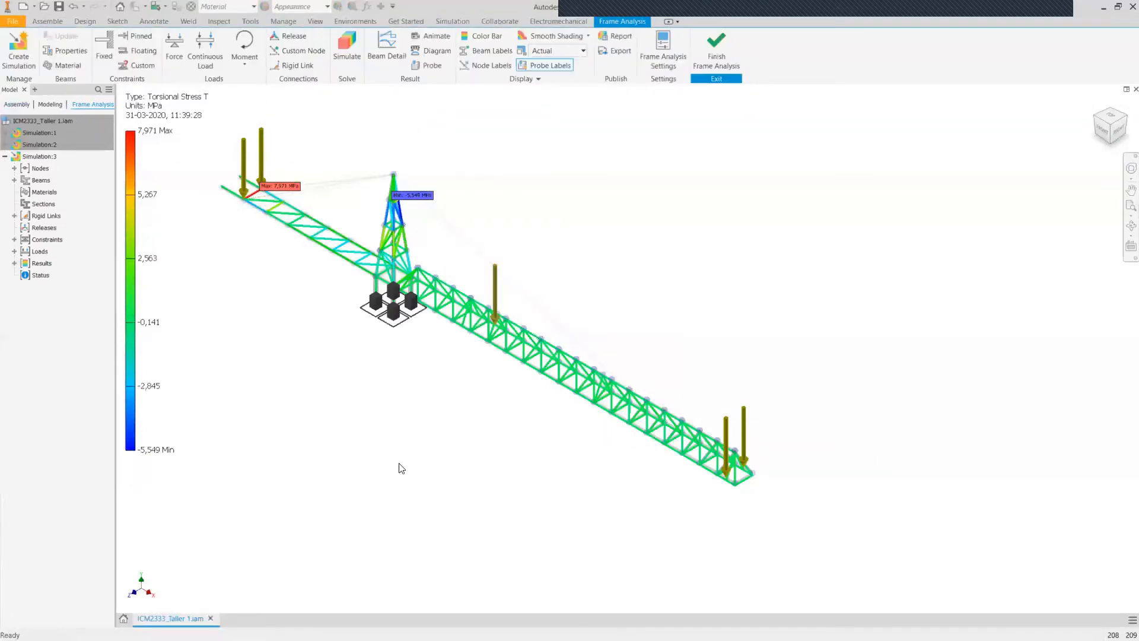
# Create a new simulation for the crane frame with Static Analysis as its type, after comparing the Modal Analysis and model state options.
pyautogui.click(5, 156)
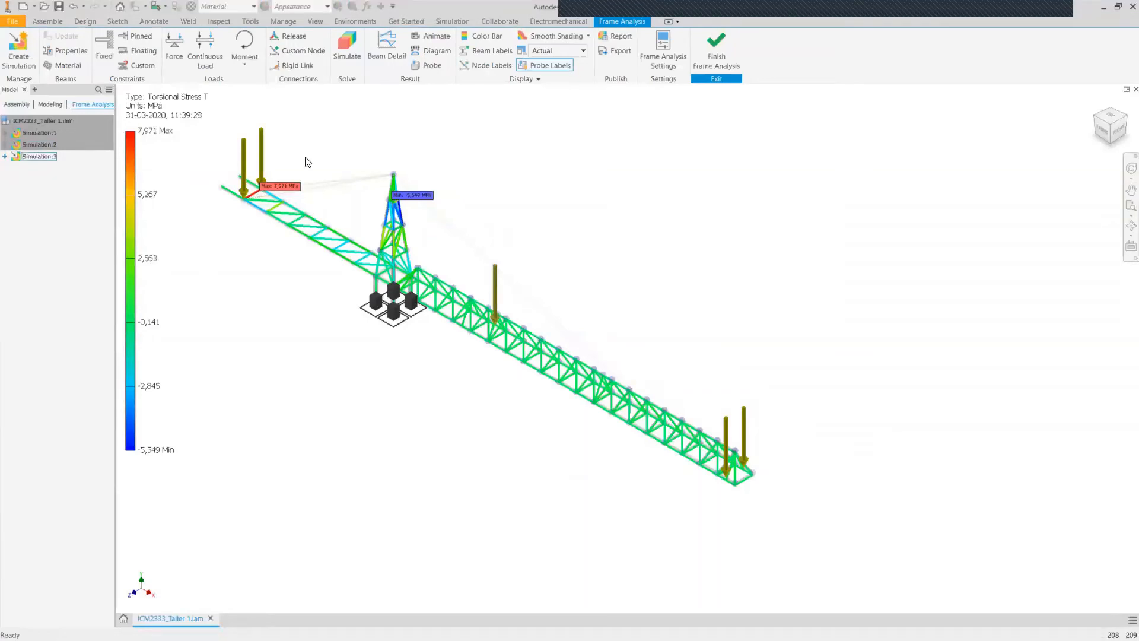
pyautogui.click(18, 52)
pyautogui.moveTo(522, 178); pyautogui.dragTo(362, 157)
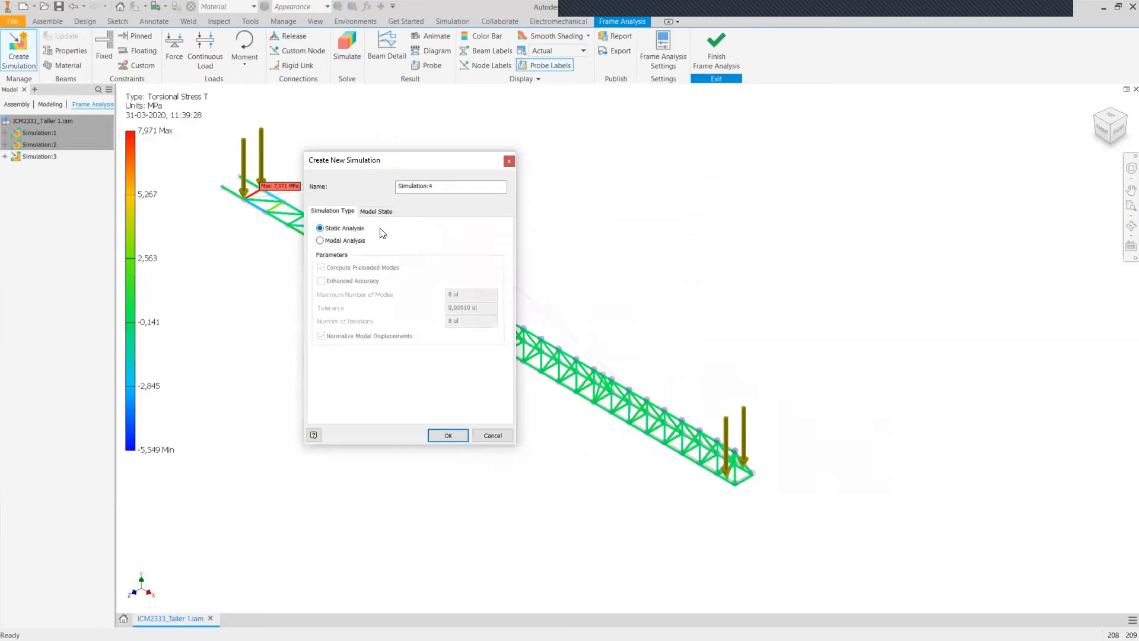
pyautogui.click(320, 241)
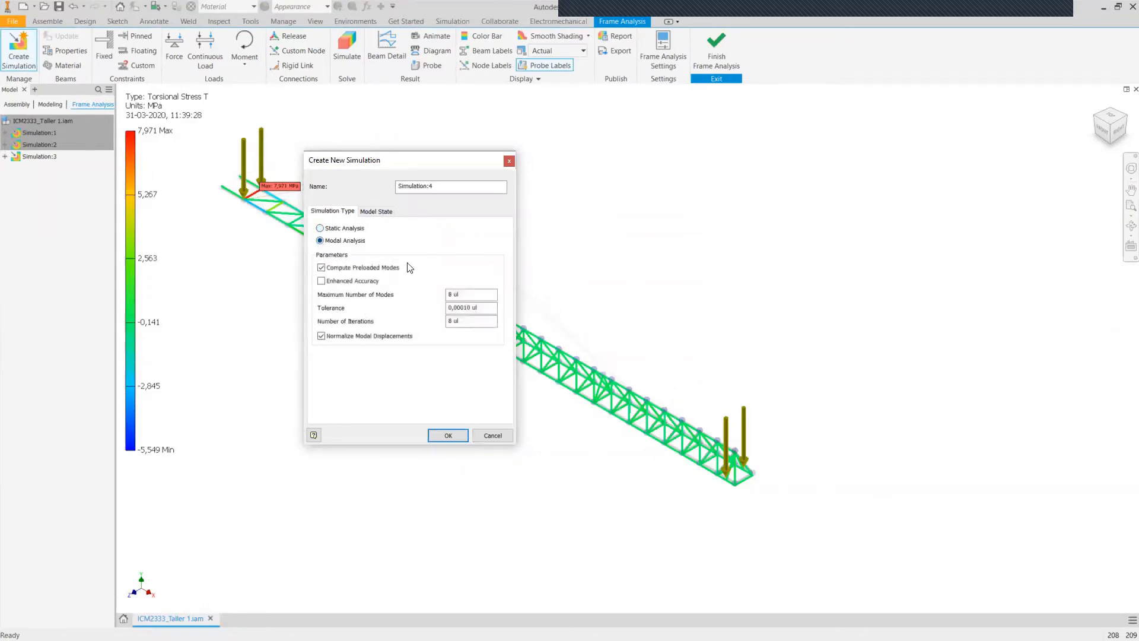
pyautogui.click(341, 228)
pyautogui.click(366, 212)
pyautogui.click(330, 213)
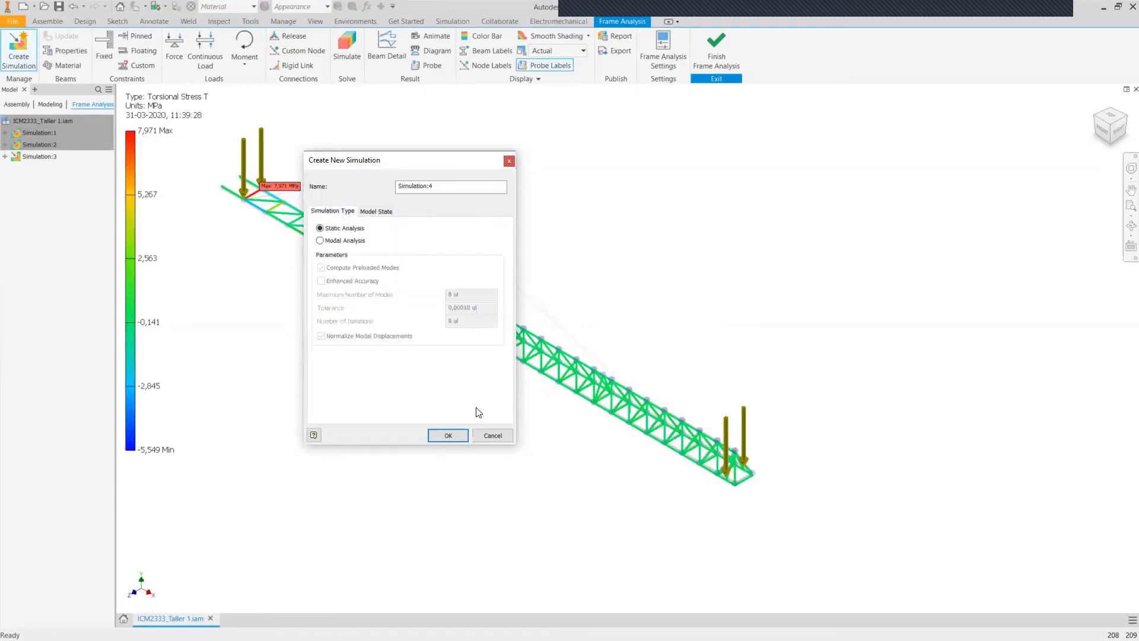
pyautogui.click(446, 435)
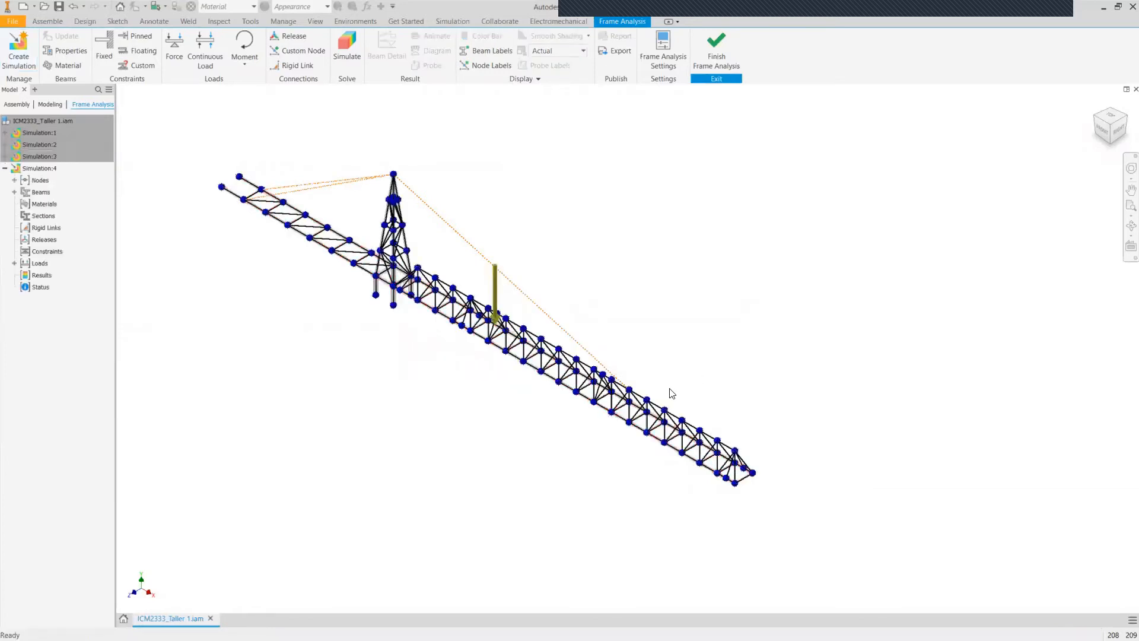
# Examine the section geometry and mechanical properties of beam DIN 101,6 x 6 00000001 and locate that beam in the crane frame.
pyautogui.scroll(-3, 594, 374)
pyautogui.scroll(8, 508, 351)
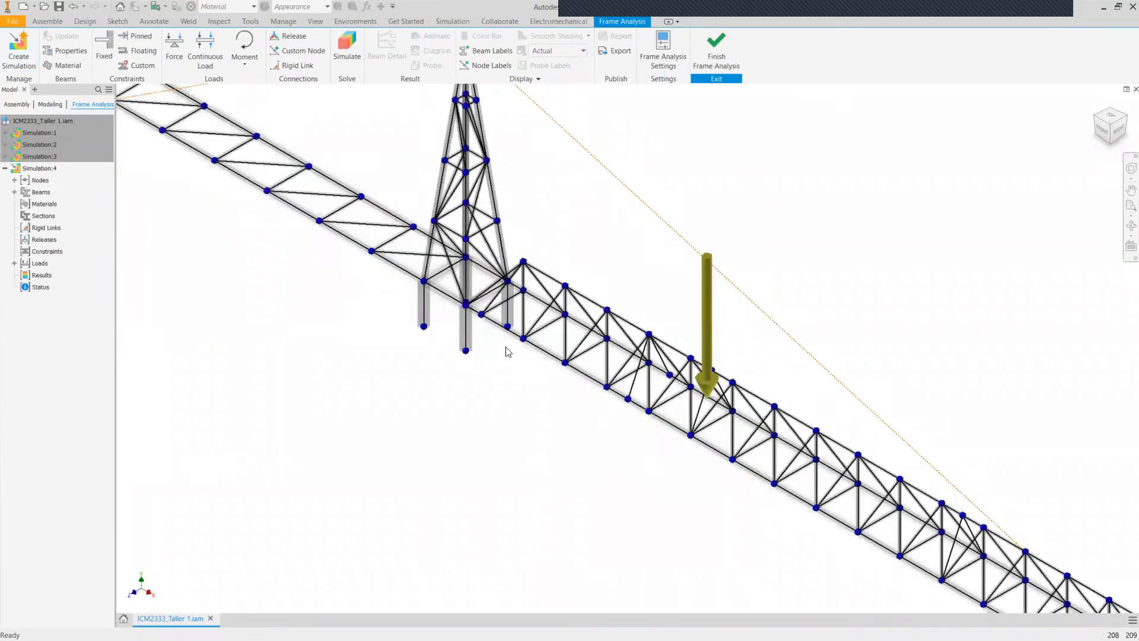
pyautogui.scroll(-3, 529, 342)
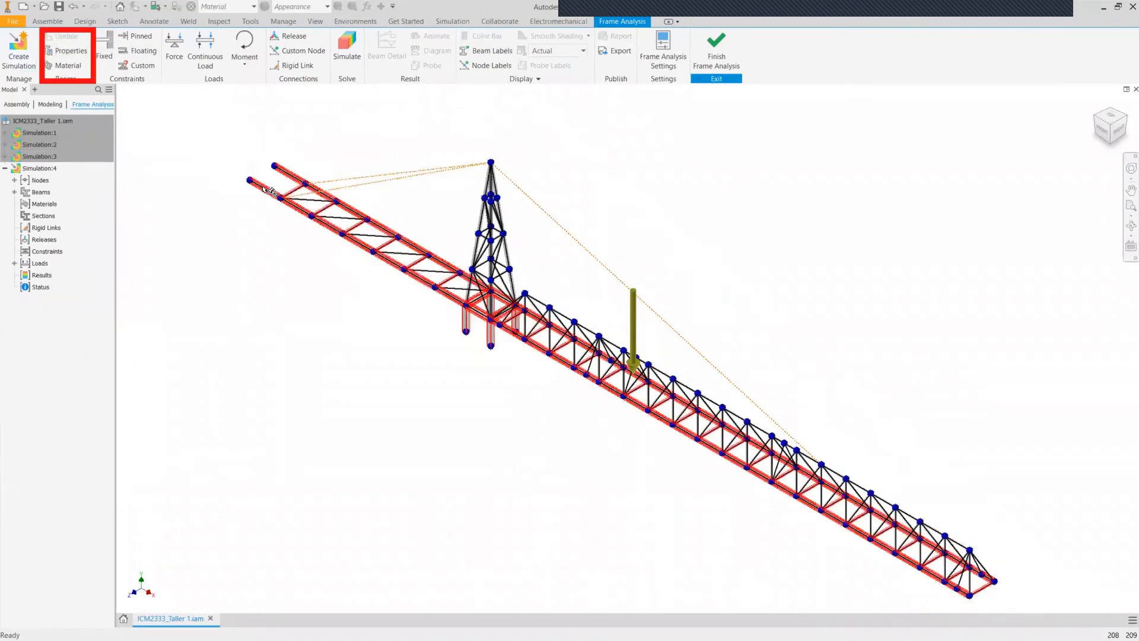
pyautogui.click(61, 51)
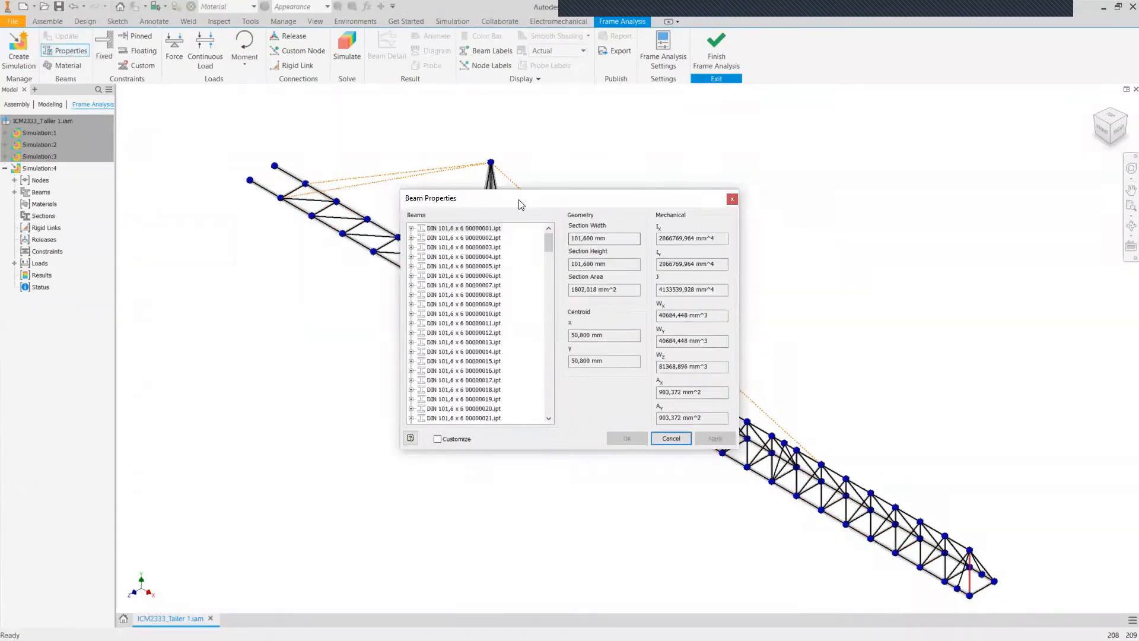
pyautogui.moveTo(521, 204); pyautogui.dragTo(381, 185)
pyautogui.scroll(-20, 330, 331)
pyautogui.scroll(-11, 331, 330)
pyautogui.moveTo(409, 336); pyautogui.dragTo(409, 217)
pyautogui.click(321, 210)
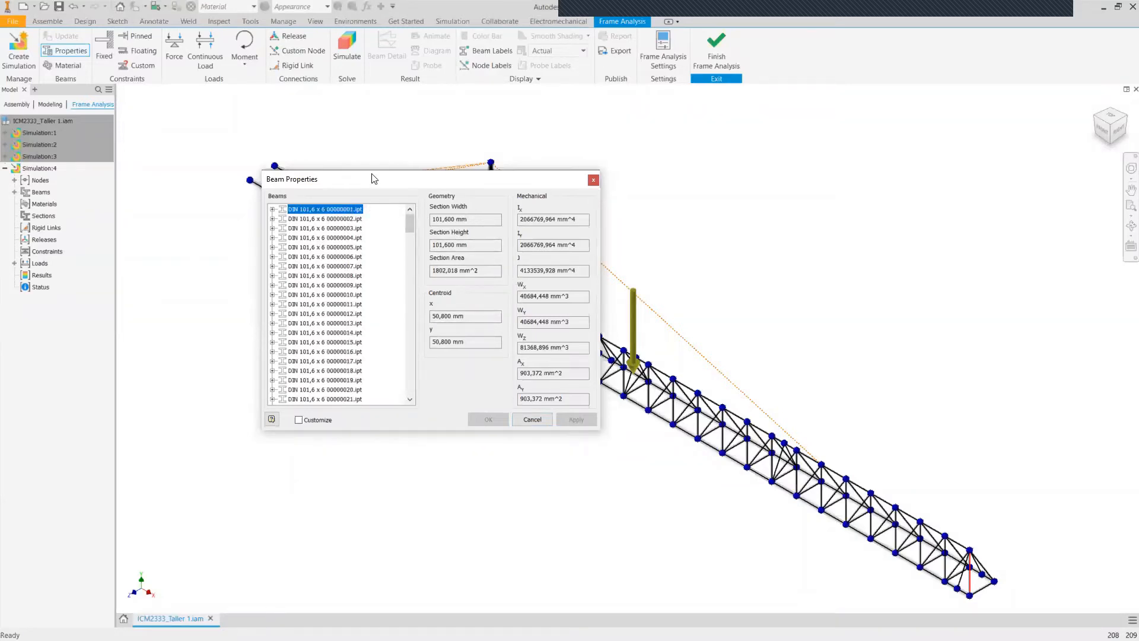
pyautogui.moveTo(374, 178); pyautogui.dragTo(303, 199)
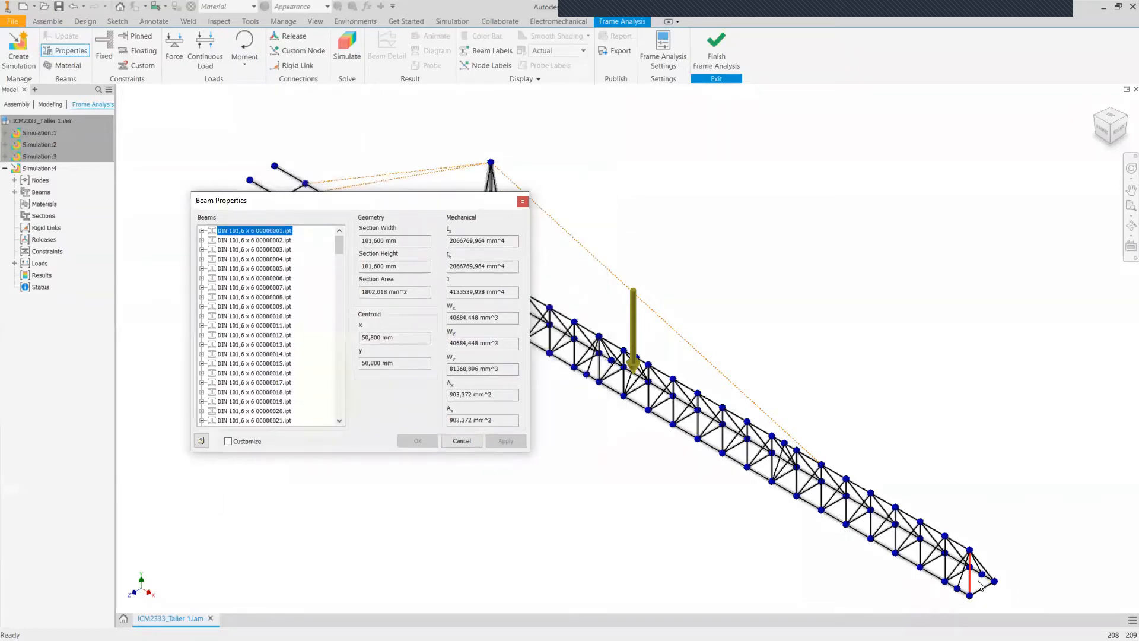
pyautogui.scroll(-3, 979, 586)
pyautogui.scroll(10, 978, 585)
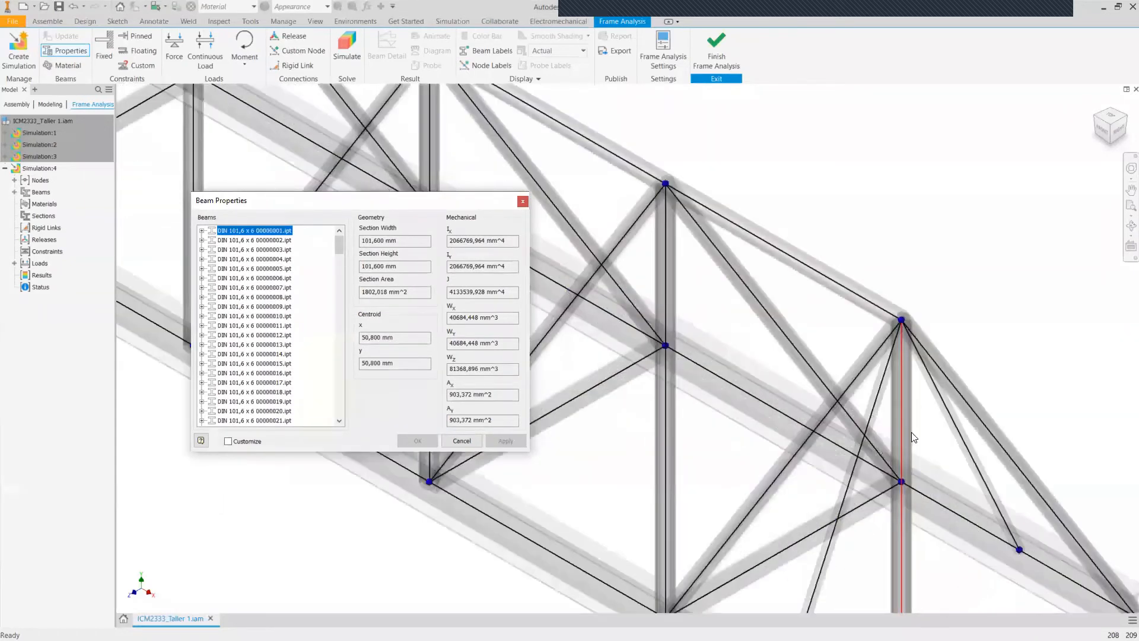
pyautogui.scroll(-4, 912, 433)
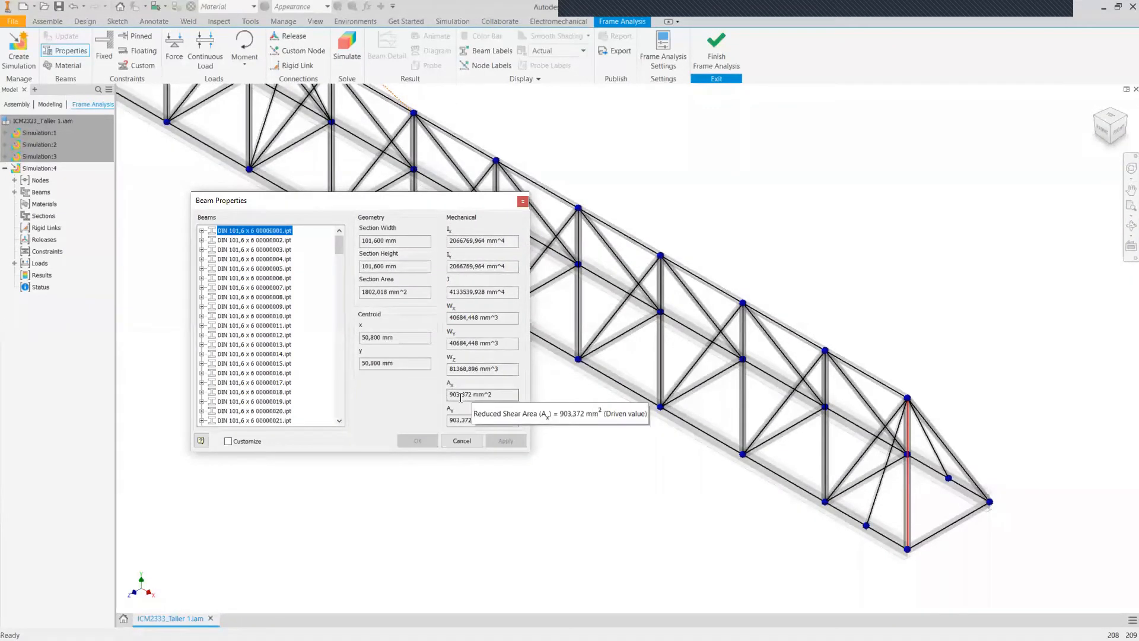
# Check the properties of other beams such as DIN 101,6 x 6 00000020, try the Customize option, and cancel the beam properties.
pyautogui.click(234, 277)
pyautogui.click(277, 411)
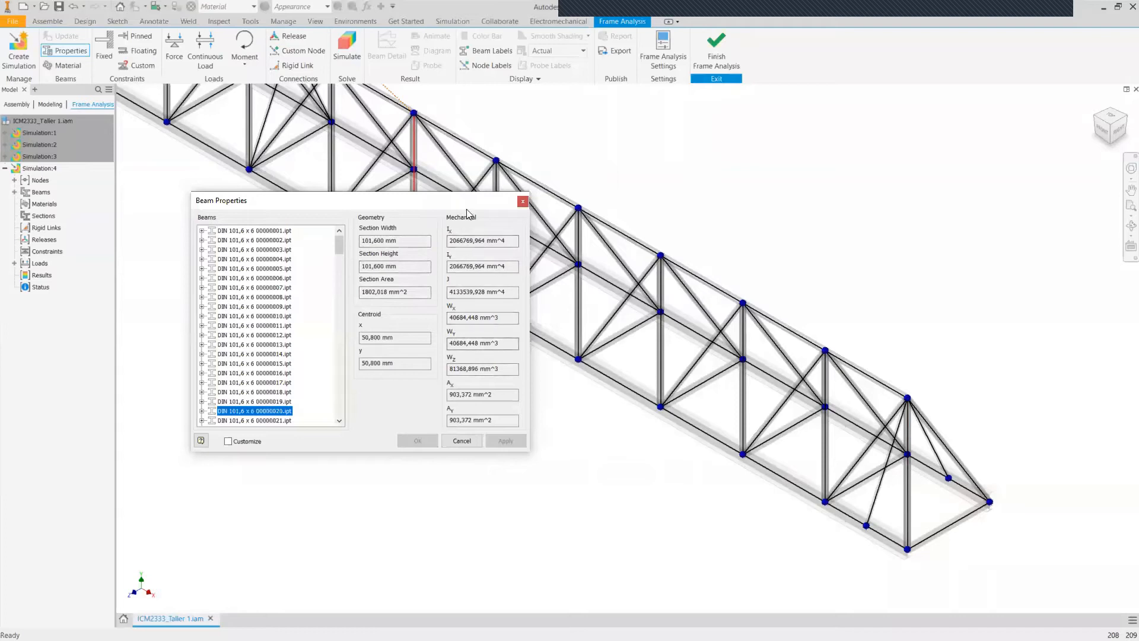
pyautogui.click(227, 441)
pyautogui.click(229, 442)
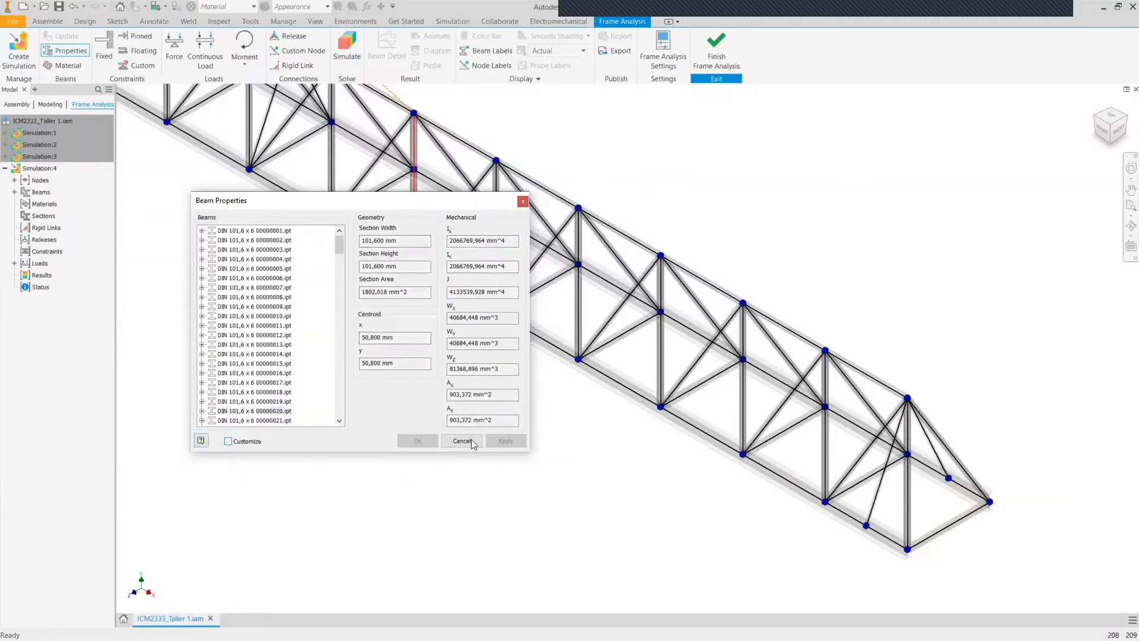
pyautogui.click(462, 440)
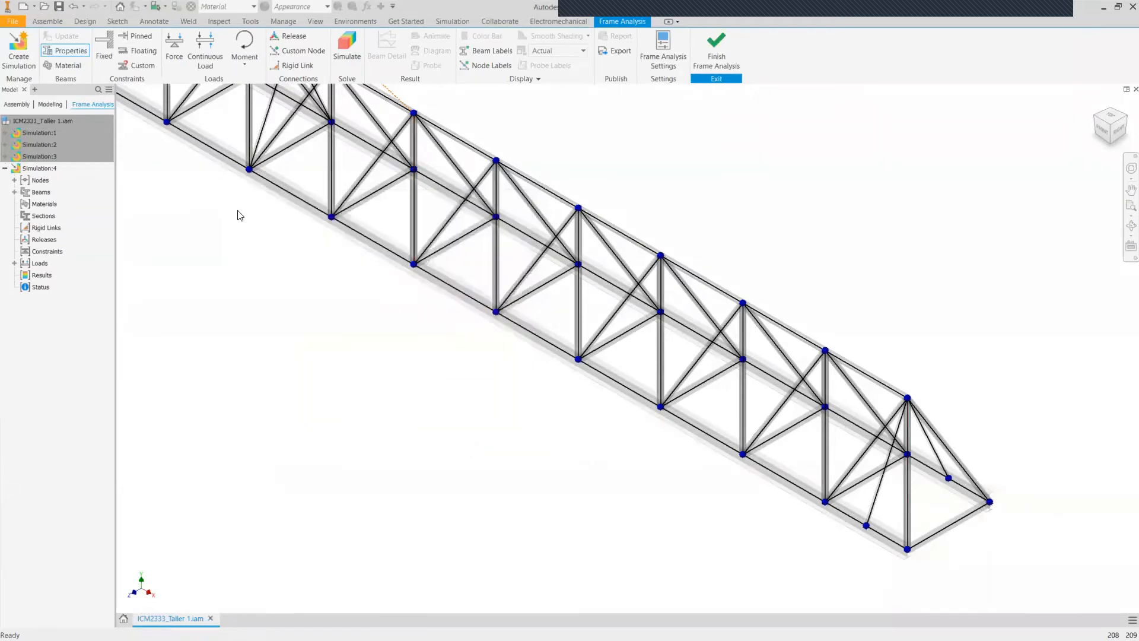
# Review the material properties assigned to beam DIN 101,6 x 6 00000001 and close the beam material settings.
pyautogui.scroll(3, 240, 215)
pyautogui.scroll(4, 240, 215)
pyautogui.scroll(-4, 198, 183)
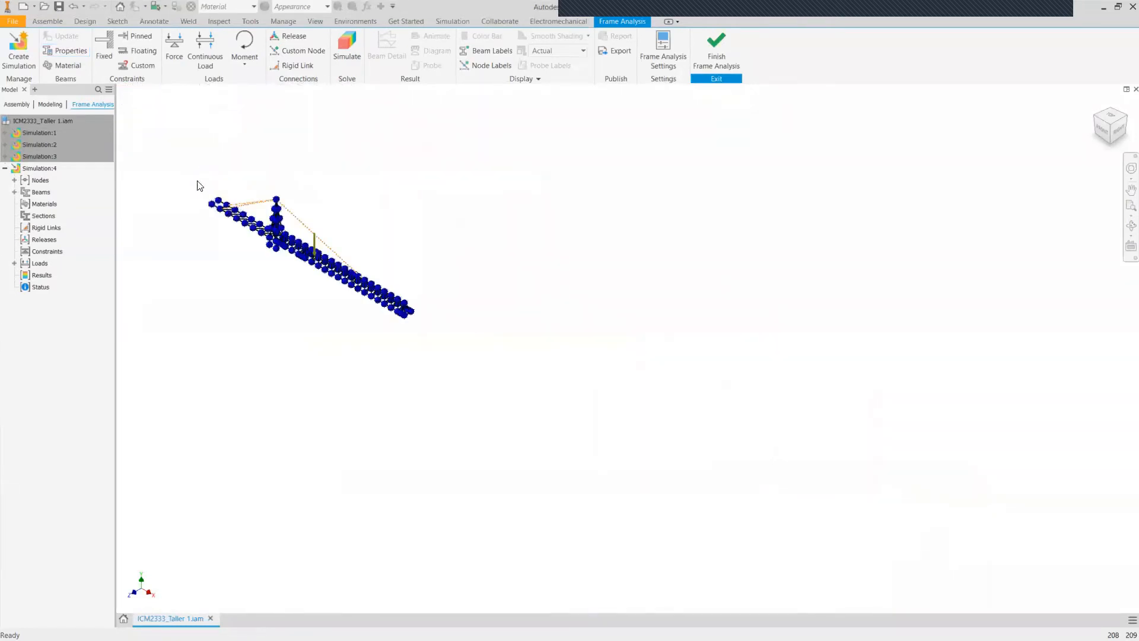
pyautogui.scroll(-3, 295, 253)
pyautogui.click(64, 65)
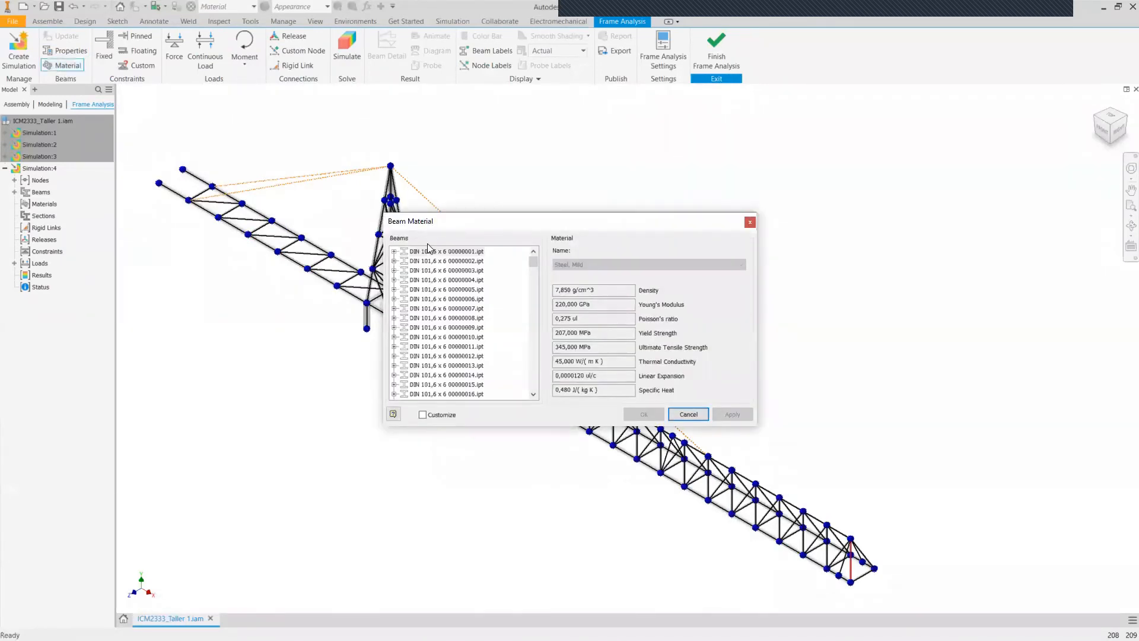
pyautogui.click(430, 254)
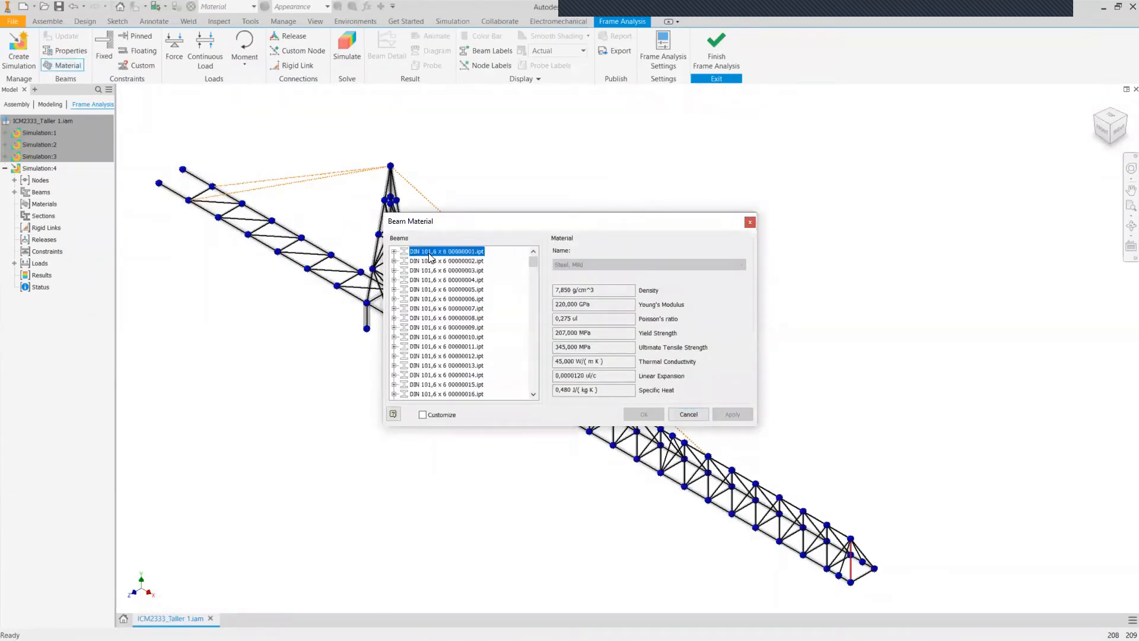
pyautogui.click(78, 40)
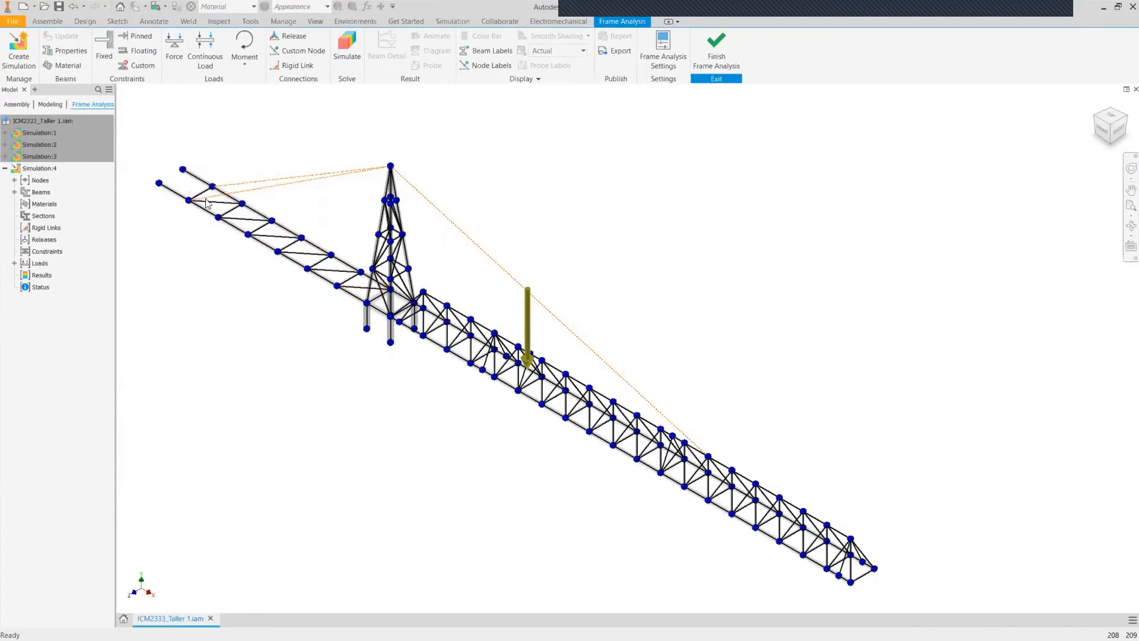
# Start a custom constraint and review its offset, angle, displacement and rotation settings with the crane frame in clear view.
pyautogui.scroll(-1, 158, 212)
pyautogui.moveTo(158, 213); pyautogui.dragTo(182, 164, button='middle')
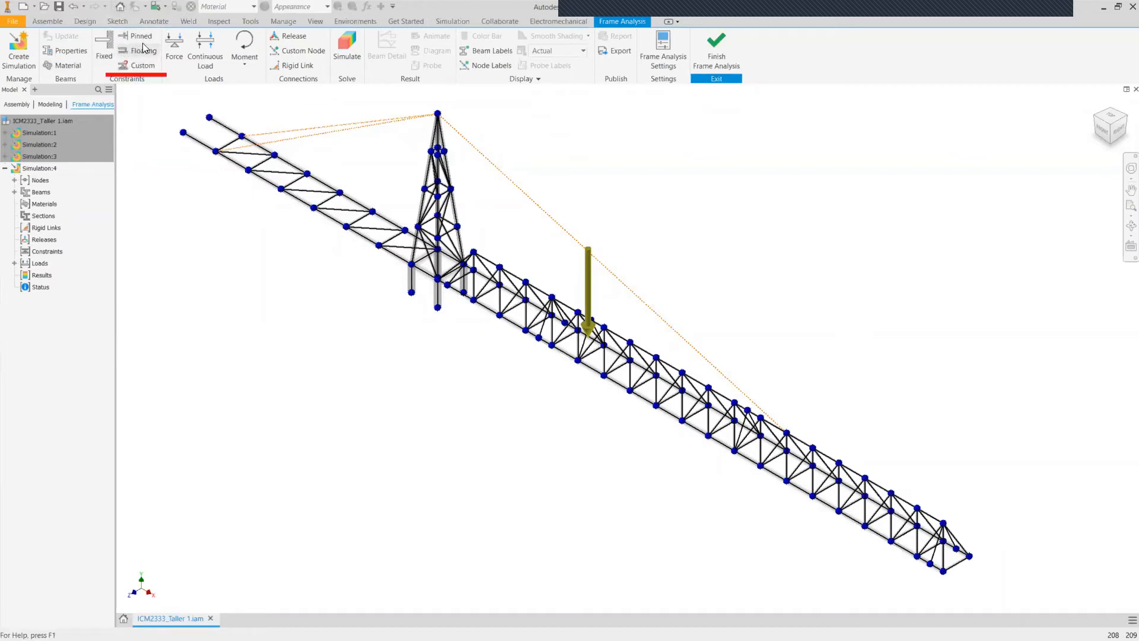
pyautogui.click(122, 67)
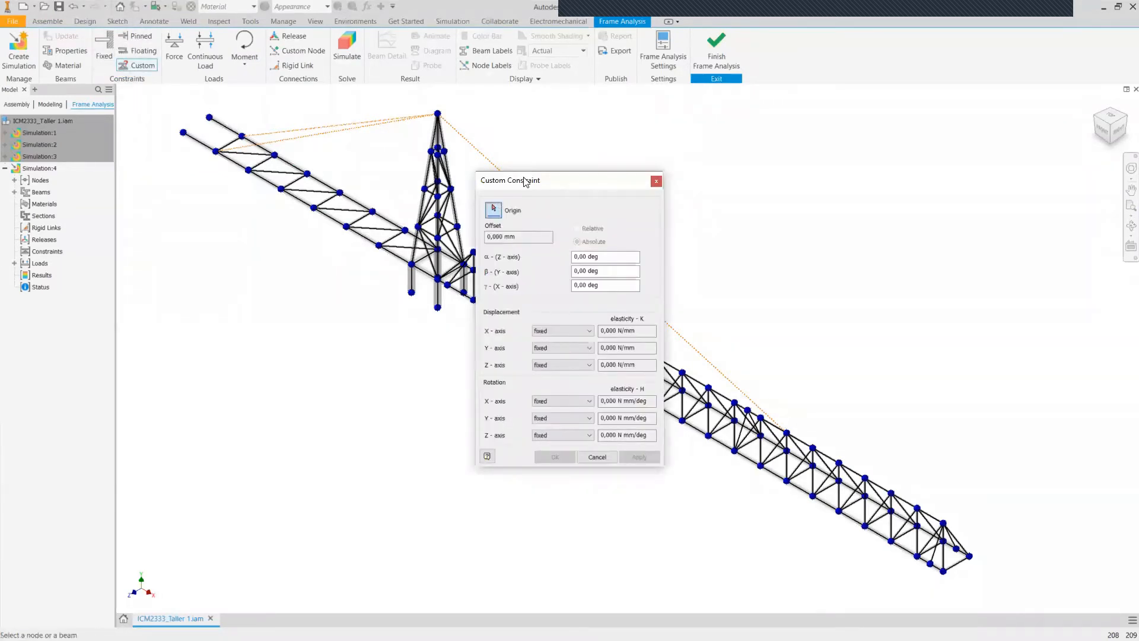
pyautogui.moveTo(518, 184); pyautogui.dragTo(92, 214)
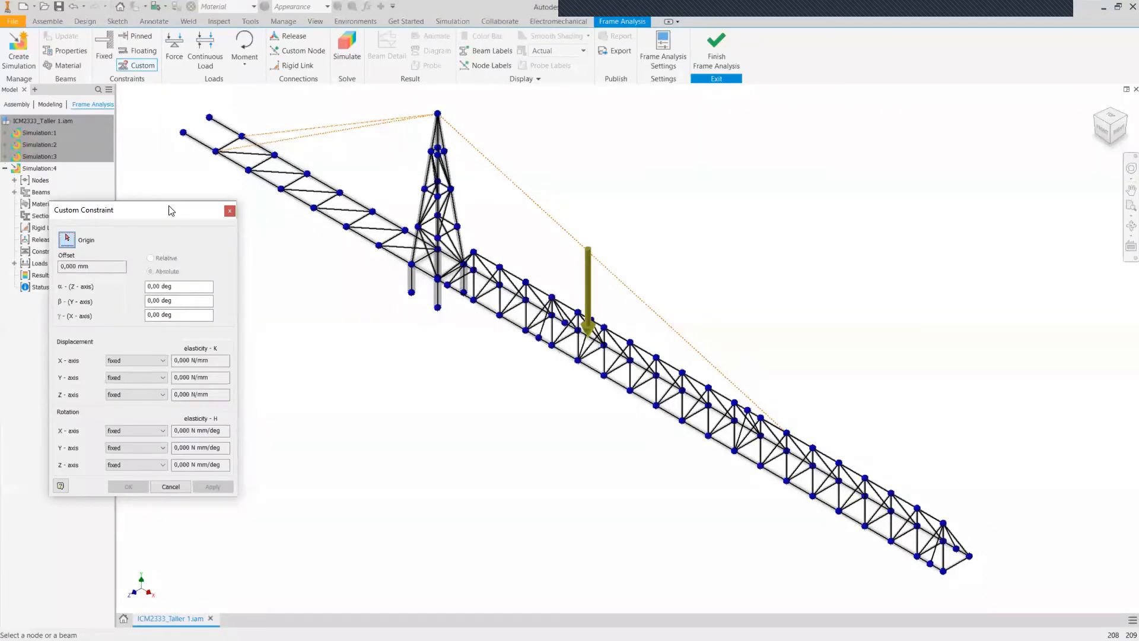
pyautogui.moveTo(171, 210); pyautogui.dragTo(180, 174)
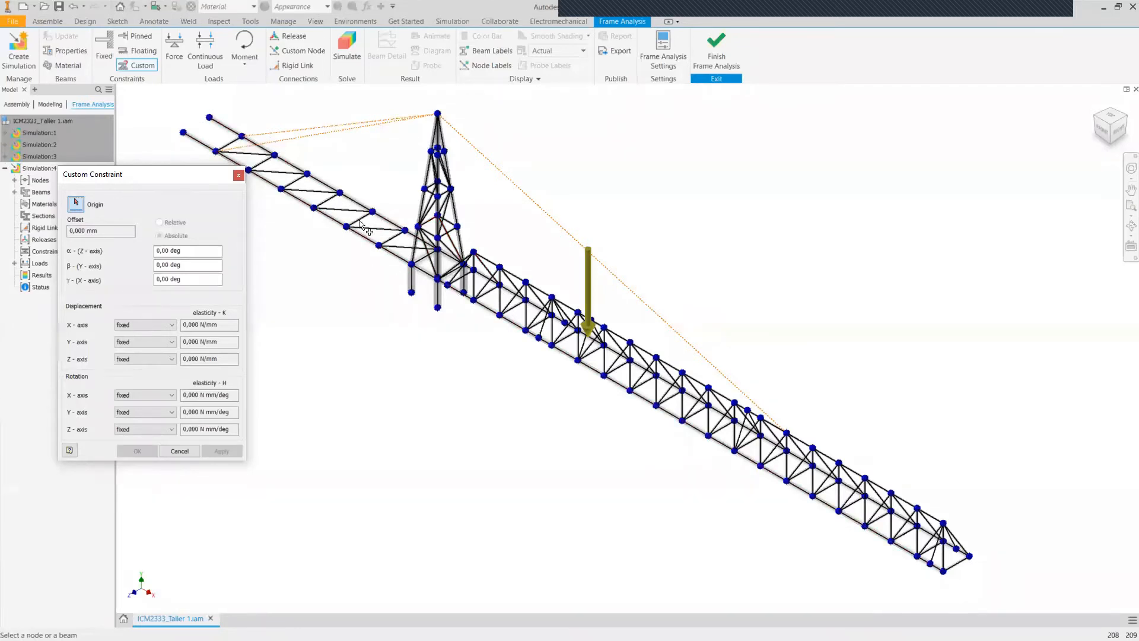
pyautogui.click(134, 67)
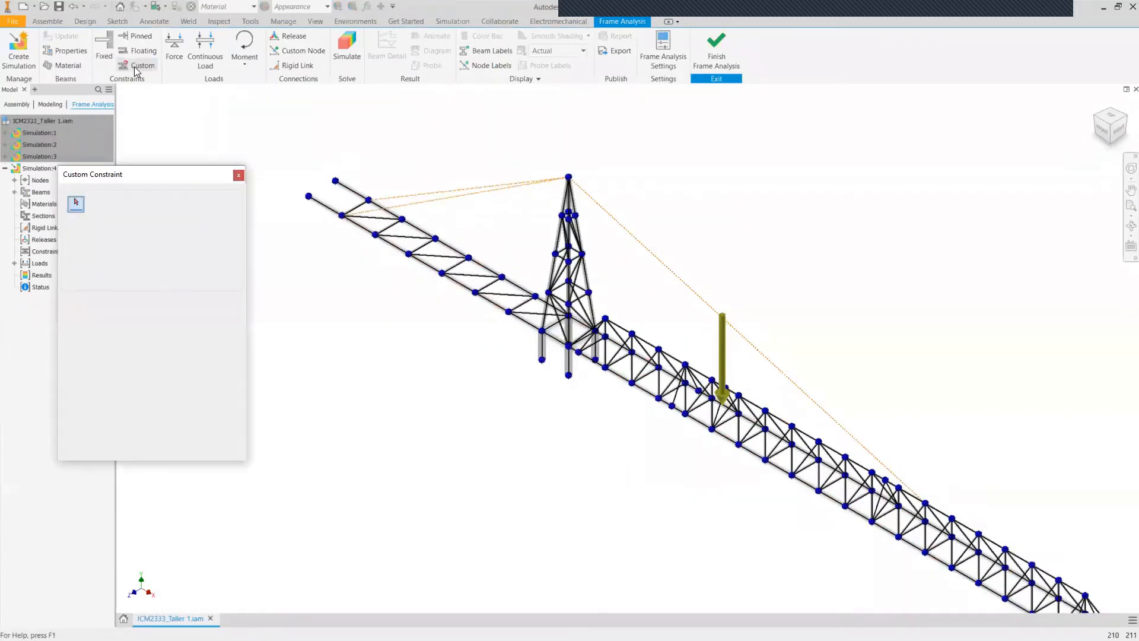
pyautogui.moveTo(145, 187); pyautogui.dragTo(159, 137)
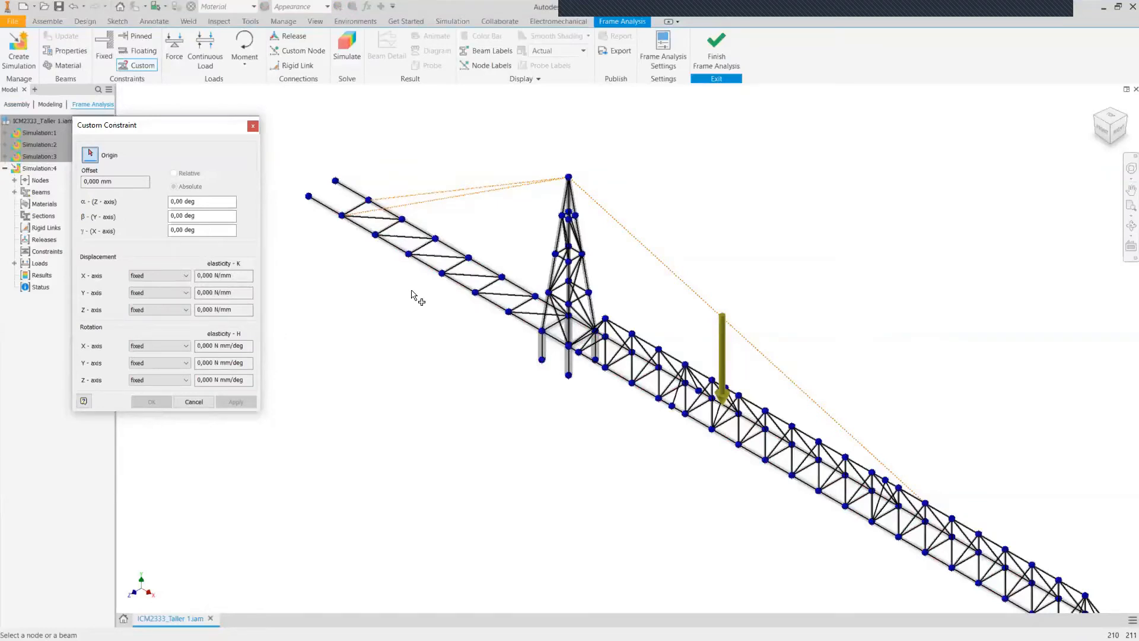
pyautogui.scroll(-3, 563, 368)
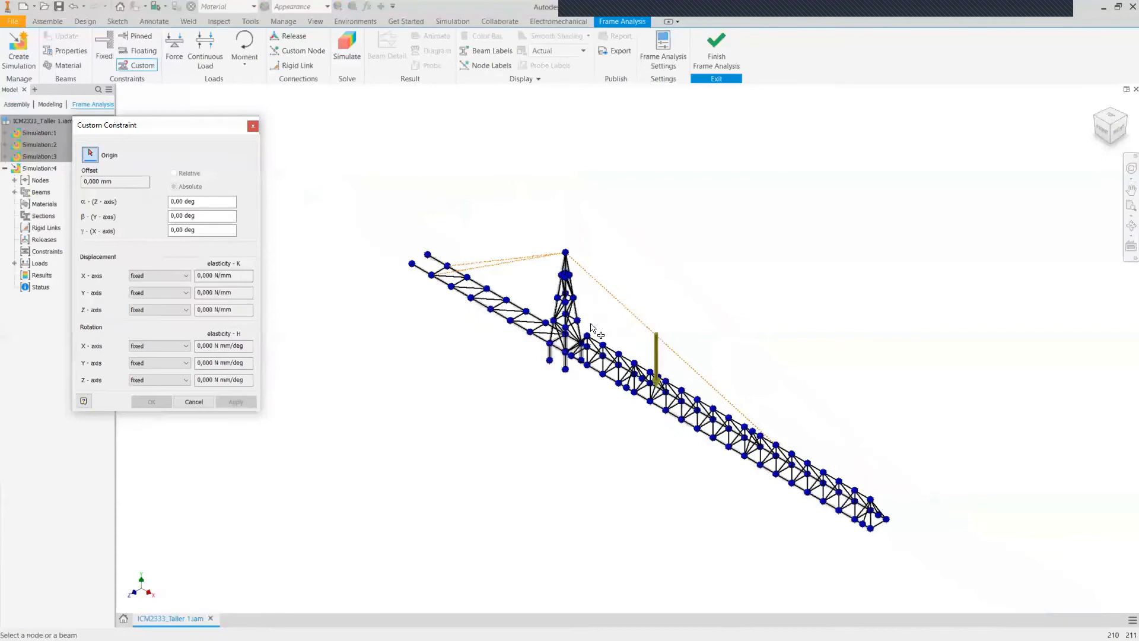
# Examine the crane frame from the front, focusing on the tower legs' lower ends where the supports belong.
pyautogui.click(1102, 133)
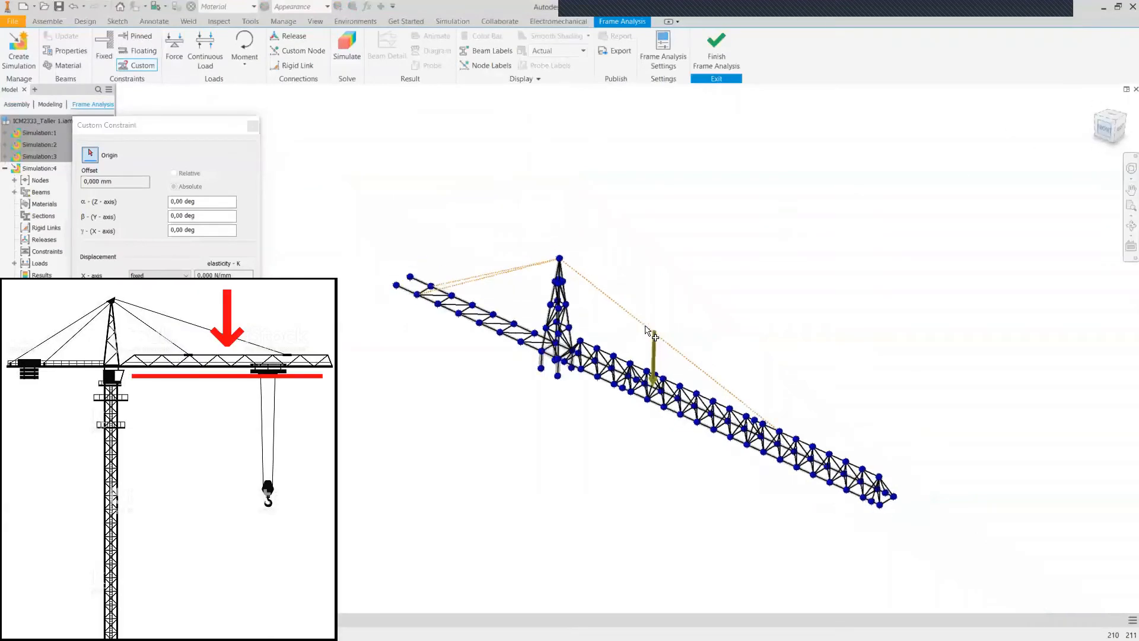
pyautogui.scroll(-3, 527, 389)
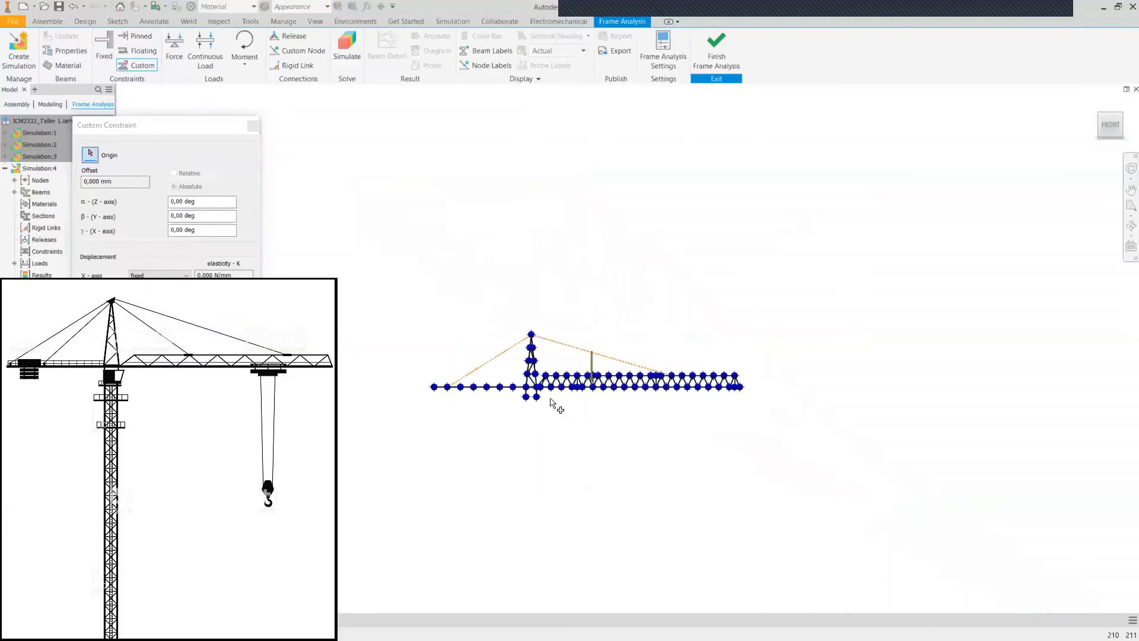
pyautogui.scroll(8, 552, 404)
pyautogui.scroll(-5, 530, 390)
pyautogui.scroll(-2, 484, 342)
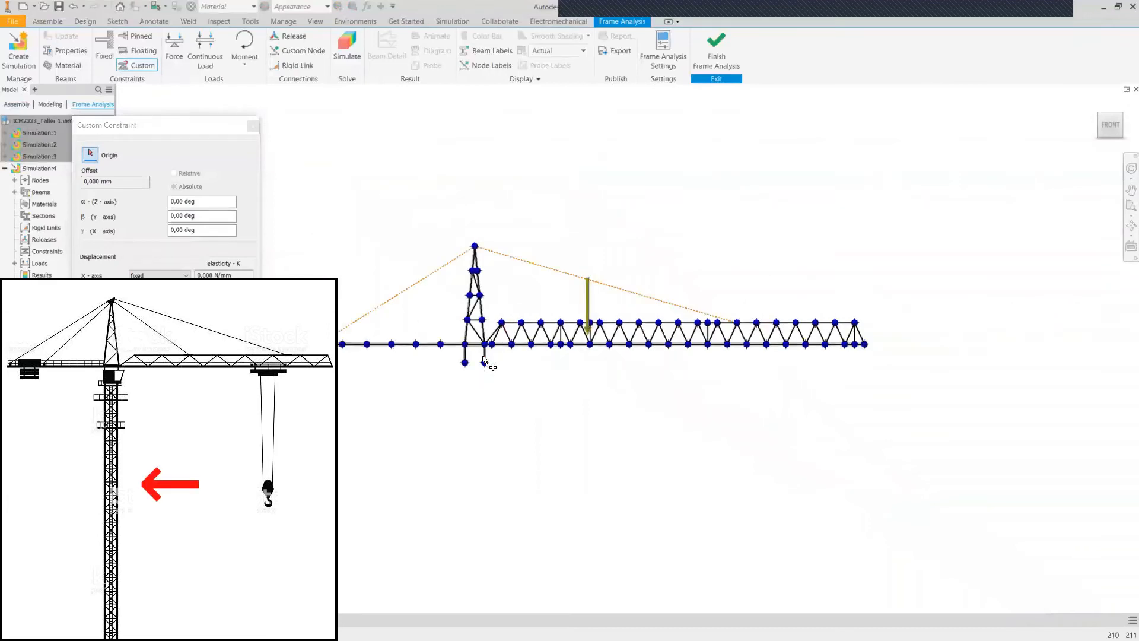
pyautogui.scroll(-2, 477, 374)
pyautogui.scroll(3, 465, 386)
pyautogui.scroll(6, 507, 339)
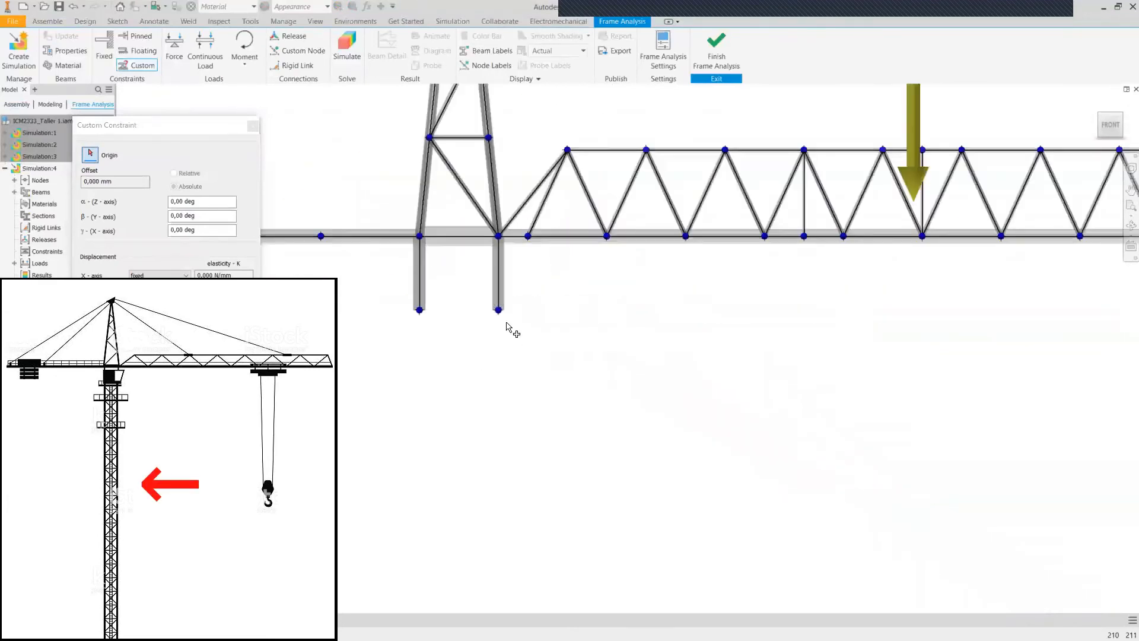
pyautogui.scroll(-5, 507, 331)
pyautogui.scroll(3, 487, 301)
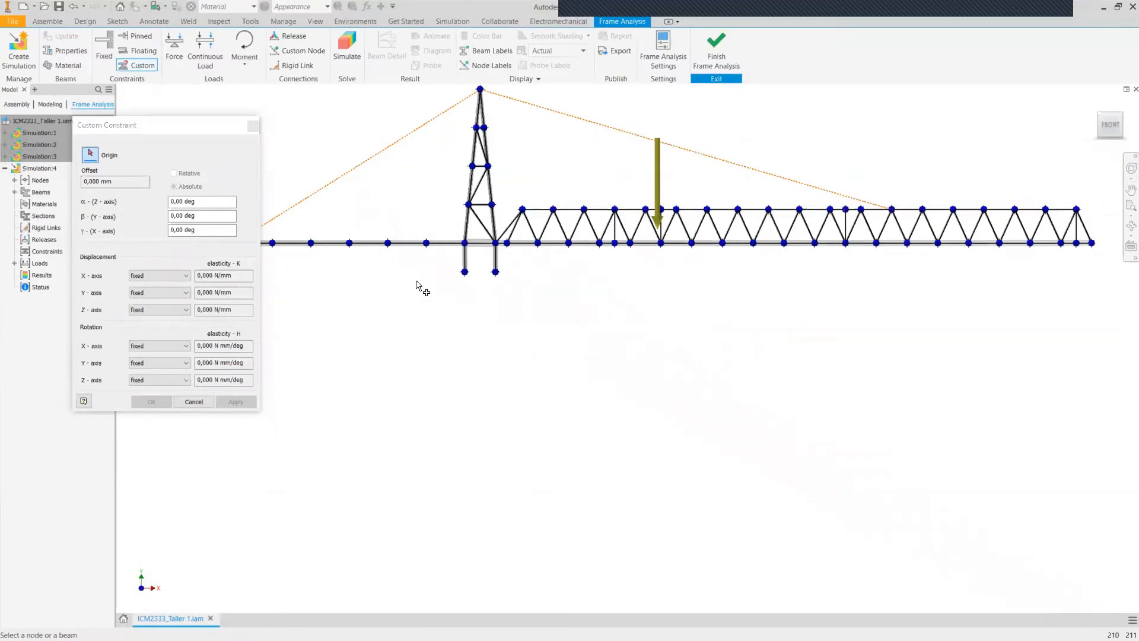
# Try a custom constraint on the lower end node of a rear tower leg and cancel it.
pyautogui.press('F6')
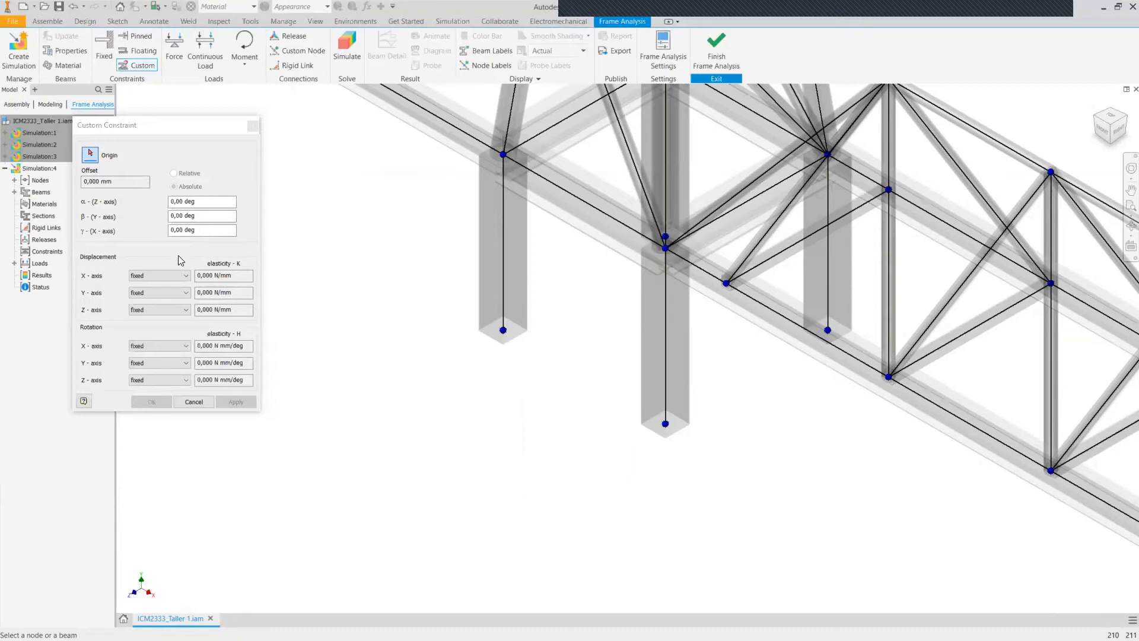
pyautogui.scroll(-5, 748, 219)
pyautogui.moveTo(748, 219); pyautogui.dragTo(594, 304, button='middle')
pyautogui.keyDown('shift'); pyautogui.moveTo(593, 304); pyautogui.dragTo(609, 294, button='middle'); pyautogui.keyUp('shift')
pyautogui.keyDown('shift'); pyautogui.moveTo(610, 294); pyautogui.dragTo(575, 297); pyautogui.keyUp('shift')
pyautogui.scroll(5, 575, 297)
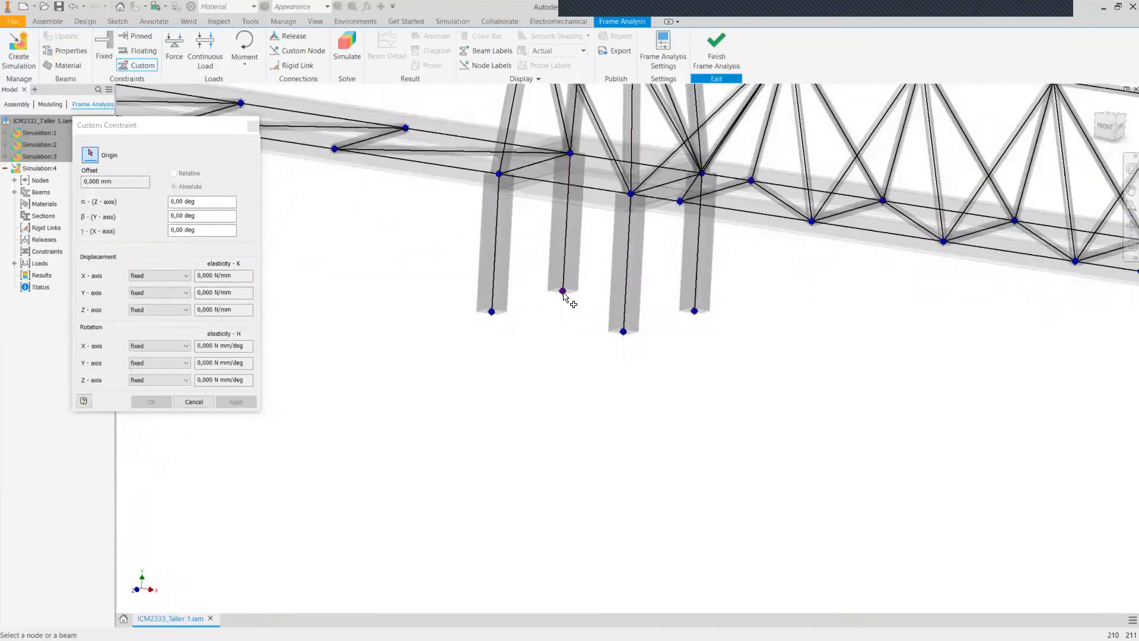
pyautogui.moveTo(578, 308)
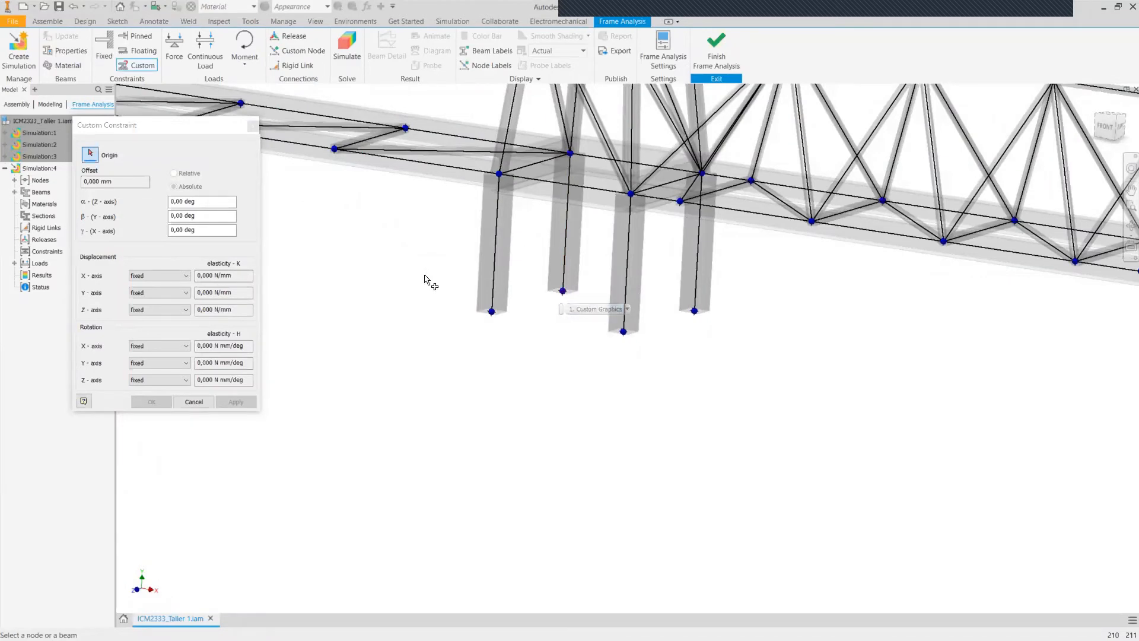
pyautogui.click(562, 290)
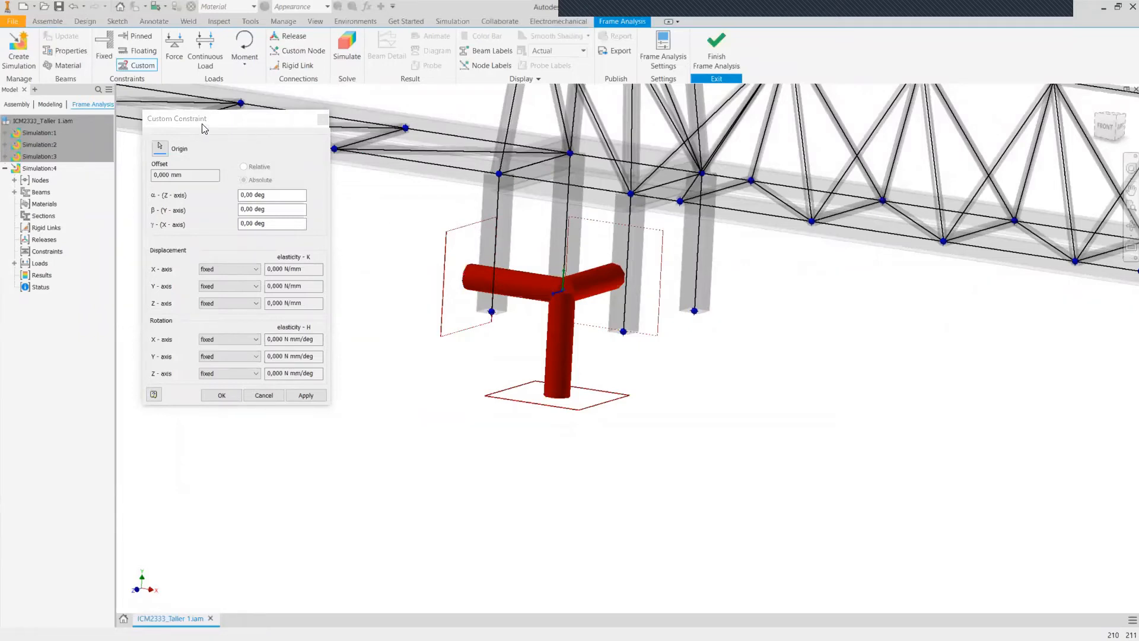
pyautogui.moveTo(204, 129); pyautogui.dragTo(220, 185)
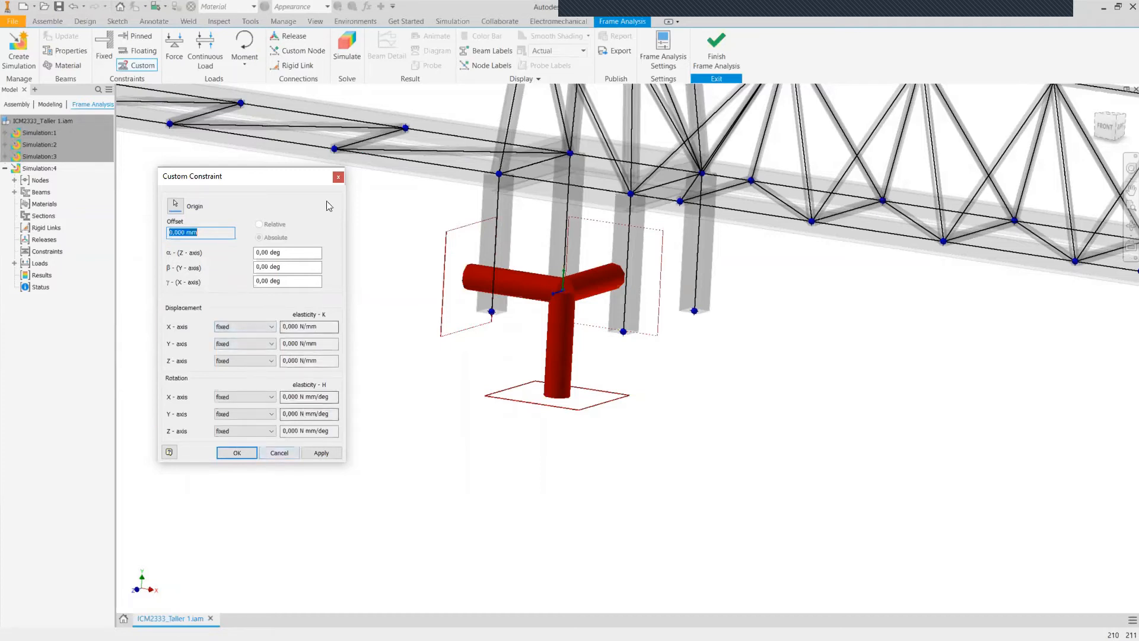
pyautogui.click(338, 177)
# Add a pinned constraint to the leftmost tower leg's lower node and review its origin and offset settings.
pyautogui.click(132, 36)
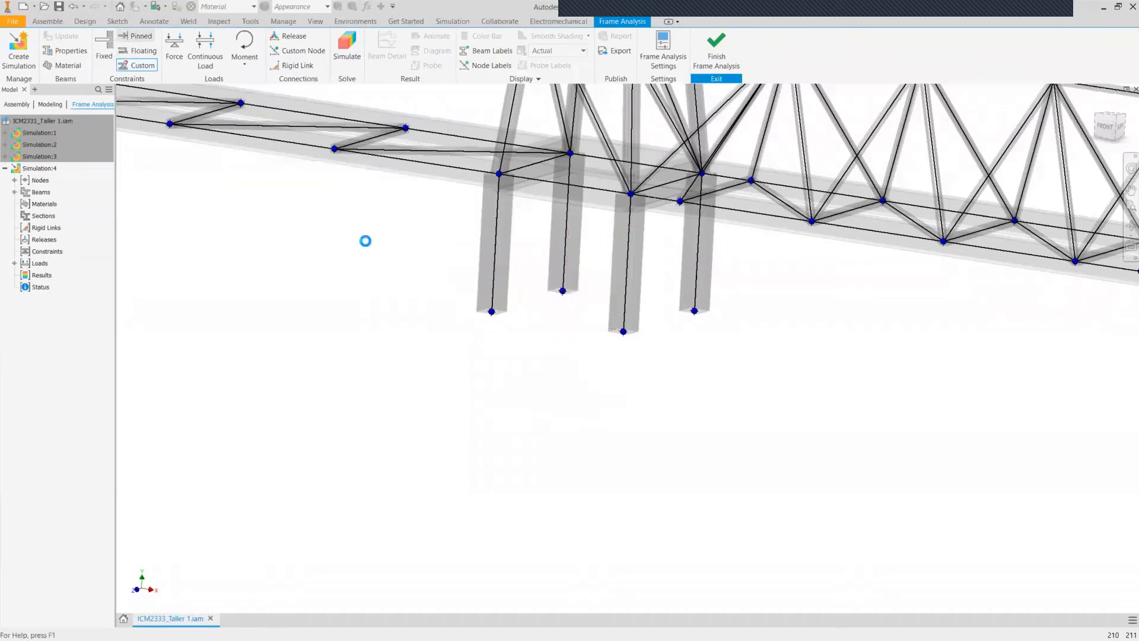
pyautogui.click(492, 312)
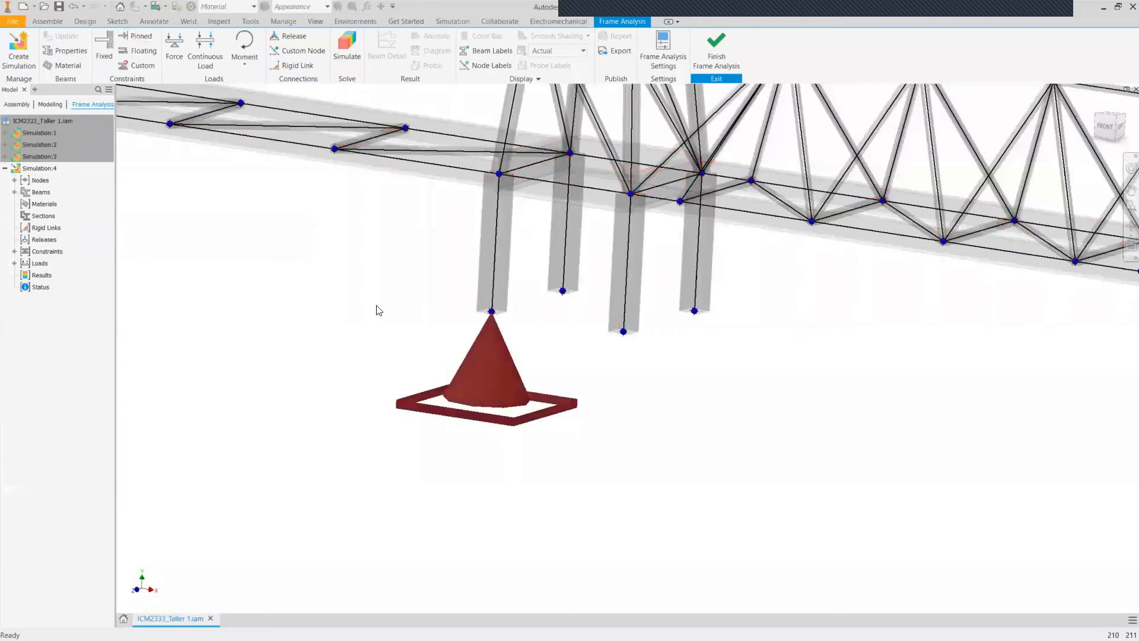
pyautogui.rightClick(496, 354)
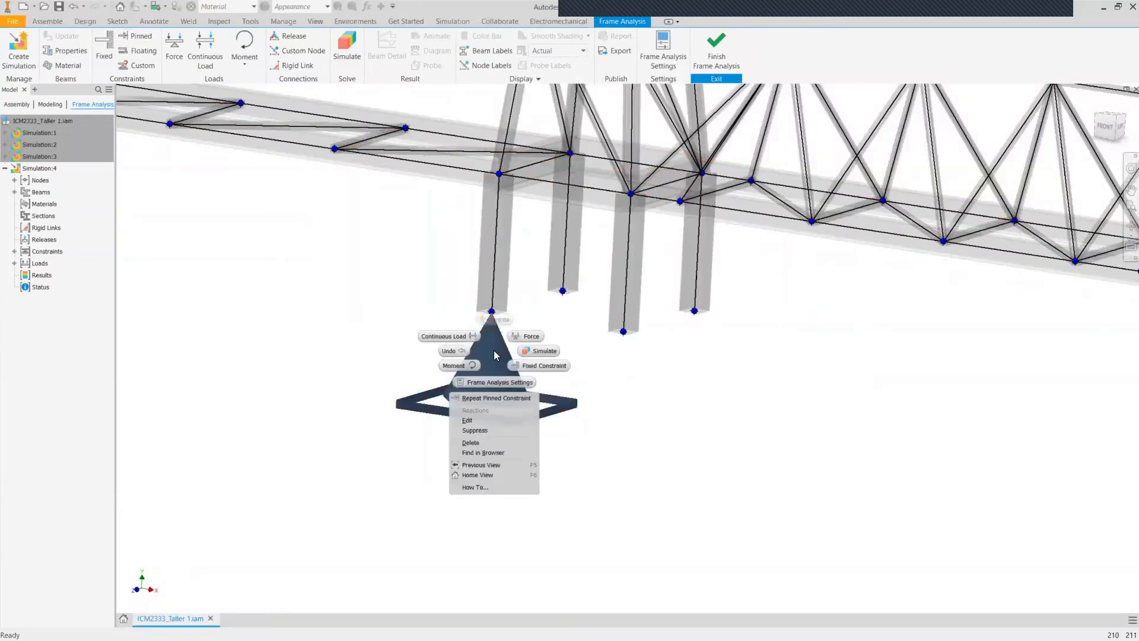
pyautogui.click(481, 420)
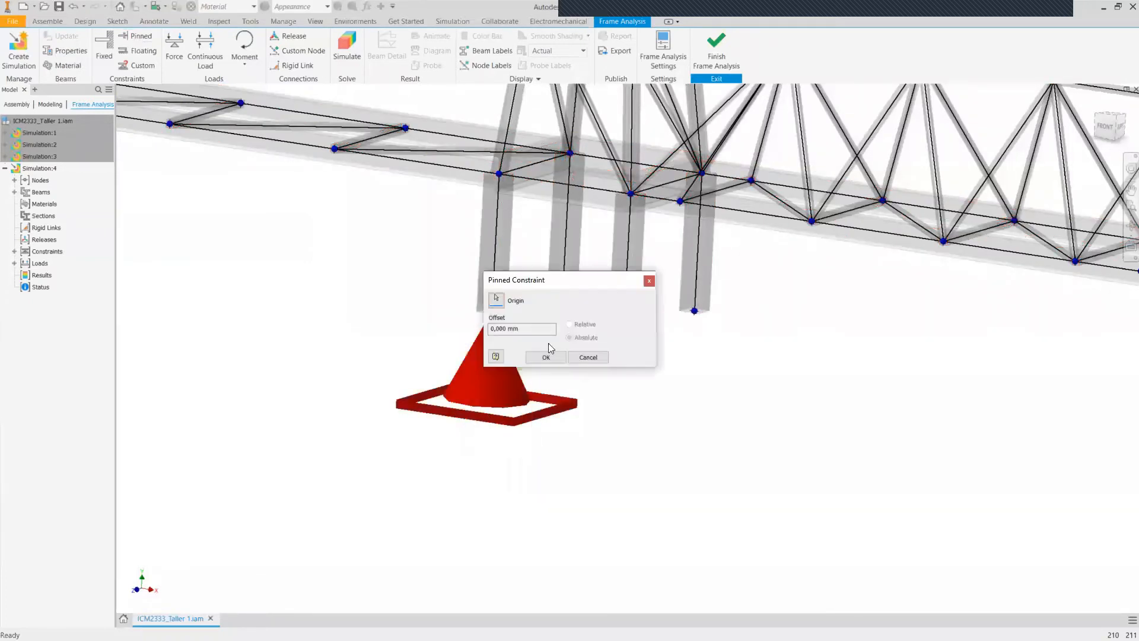
pyautogui.click(586, 358)
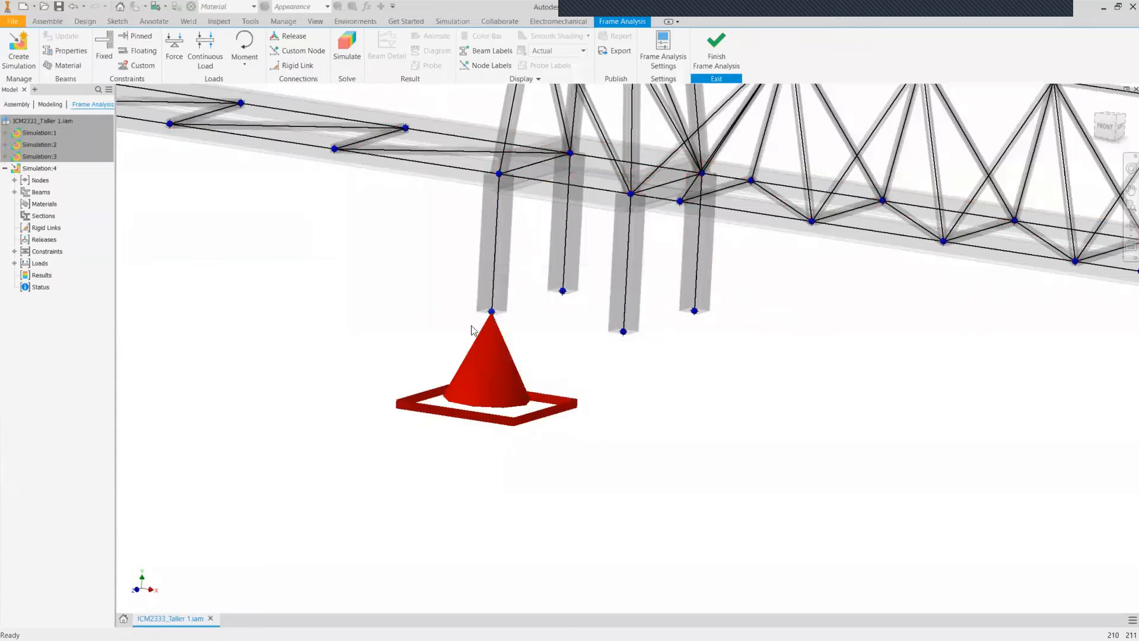
# Delete the pinned constraint from the leftmost tower leg.
pyautogui.rightClick(486, 366)
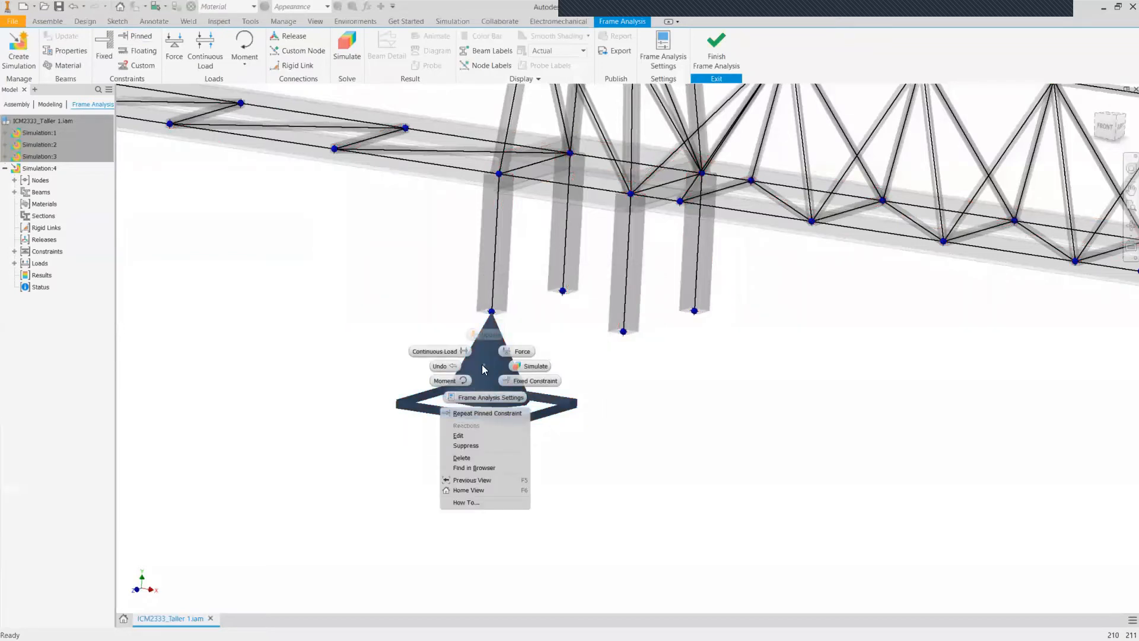
pyautogui.click(484, 370)
pyautogui.press('Delete')
# Start a custom constraint on the leftmost tower leg's lower node with X, Y and Z rotation set to uplift none.
pyautogui.click(143, 65)
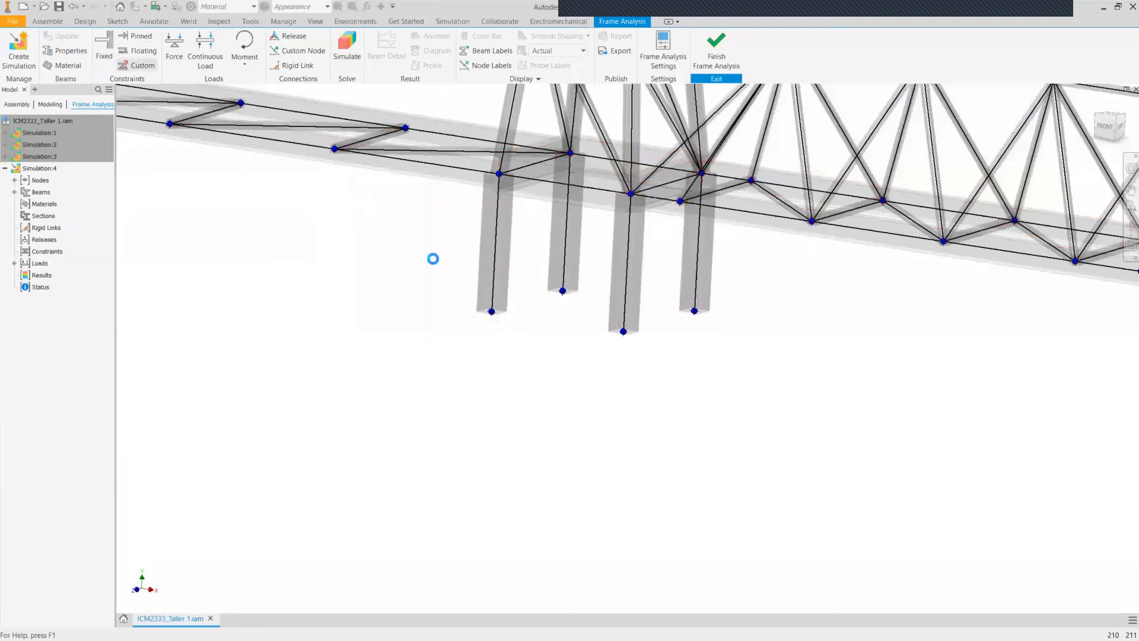
pyautogui.click(492, 312)
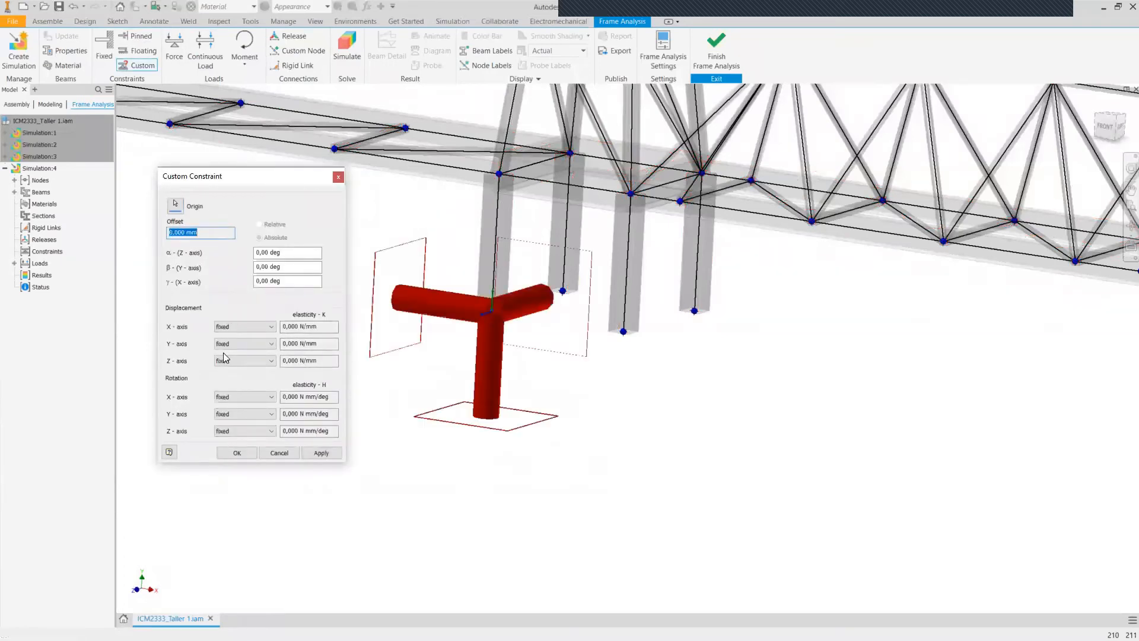
pyautogui.click(224, 396)
pyautogui.click(232, 415)
pyautogui.click(236, 413)
pyautogui.click(239, 431)
pyautogui.click(239, 431)
pyautogui.click(234, 448)
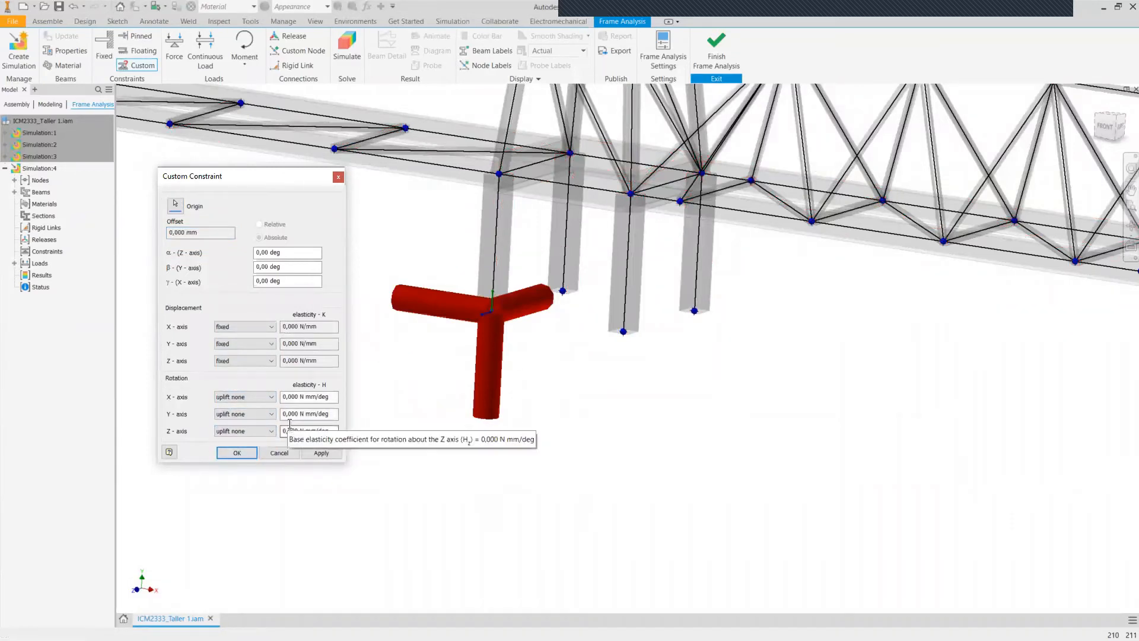
# Set the custom constraint's X, Y and Z rotation back to fixed.
pyautogui.click(264, 397)
pyautogui.click(263, 406)
pyautogui.click(262, 414)
pyautogui.click(261, 423)
pyautogui.click(261, 431)
pyautogui.click(262, 440)
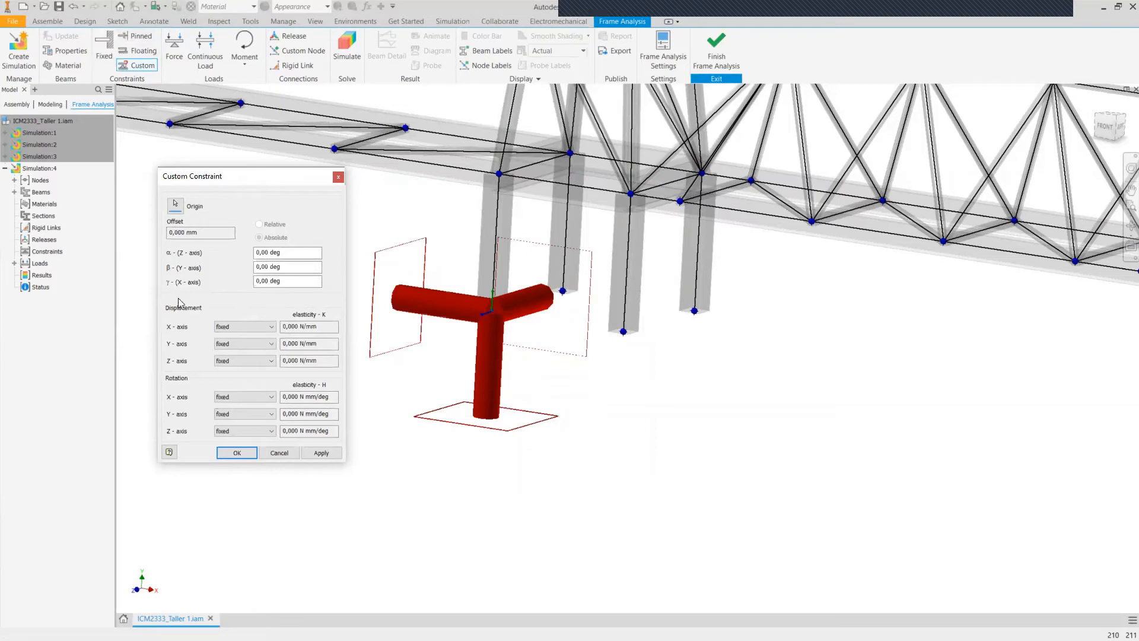
# Compare the fixed and uplift options for the constraint's X-axis displacement and choose uplift+.
pyautogui.click(221, 330)
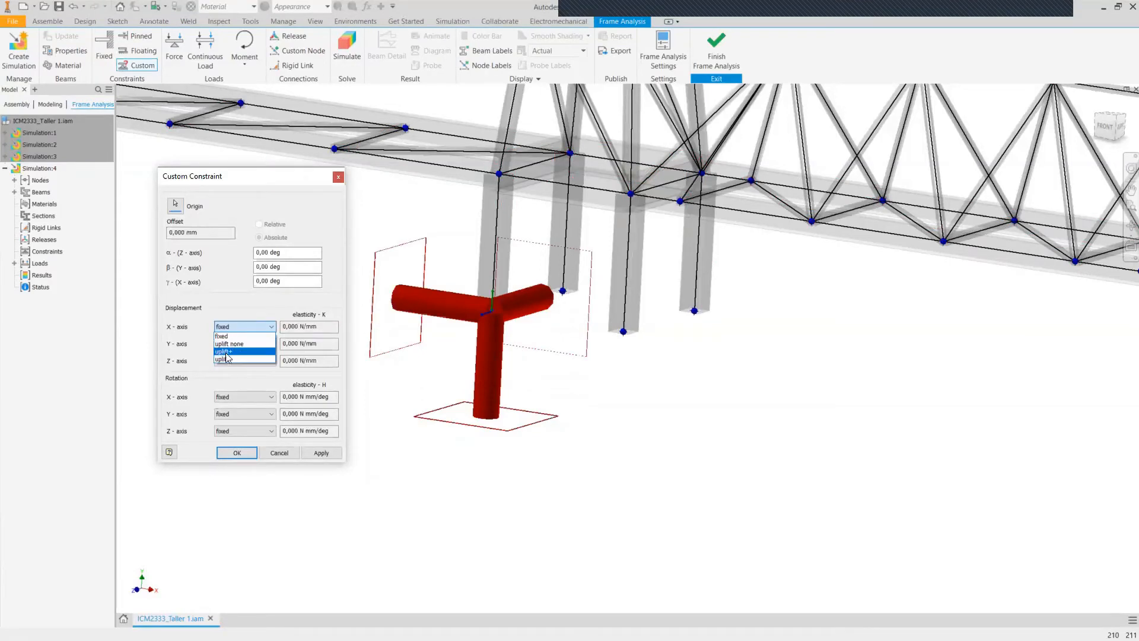
pyautogui.click(230, 352)
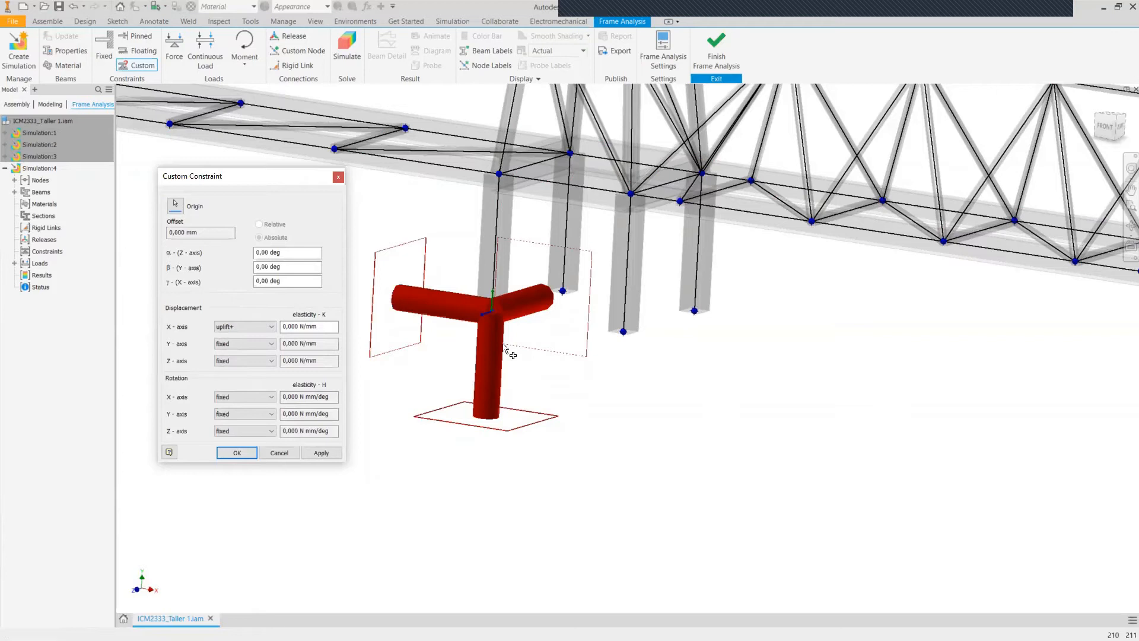
pyautogui.click(241, 327)
pyautogui.click(234, 336)
pyautogui.click(236, 328)
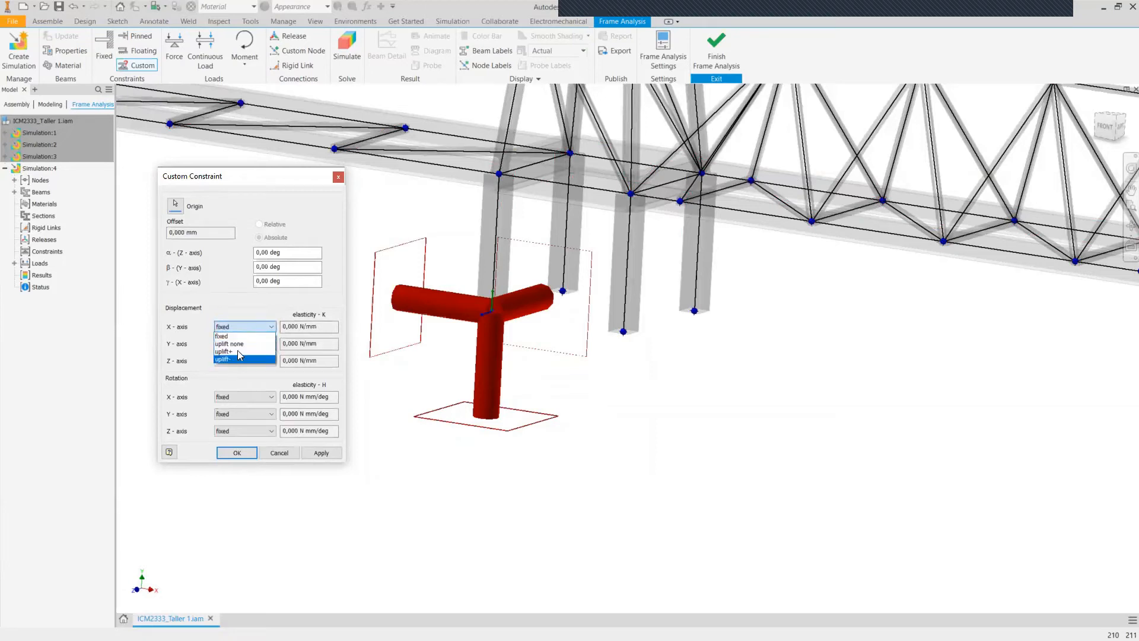
pyautogui.click(238, 326)
pyautogui.click(238, 326)
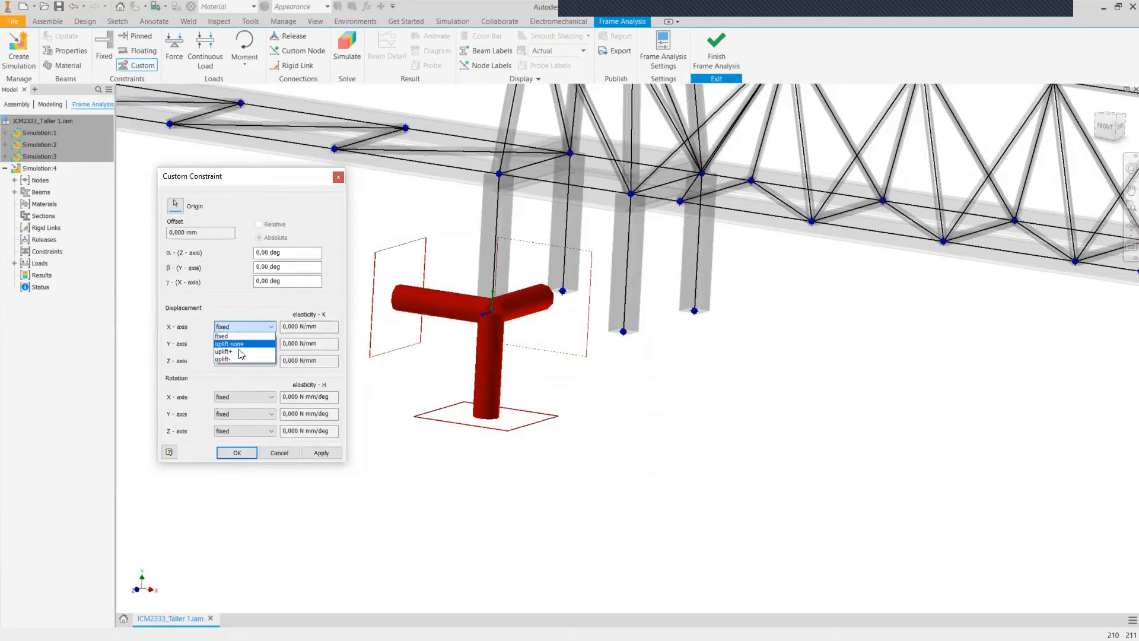
pyautogui.click(240, 352)
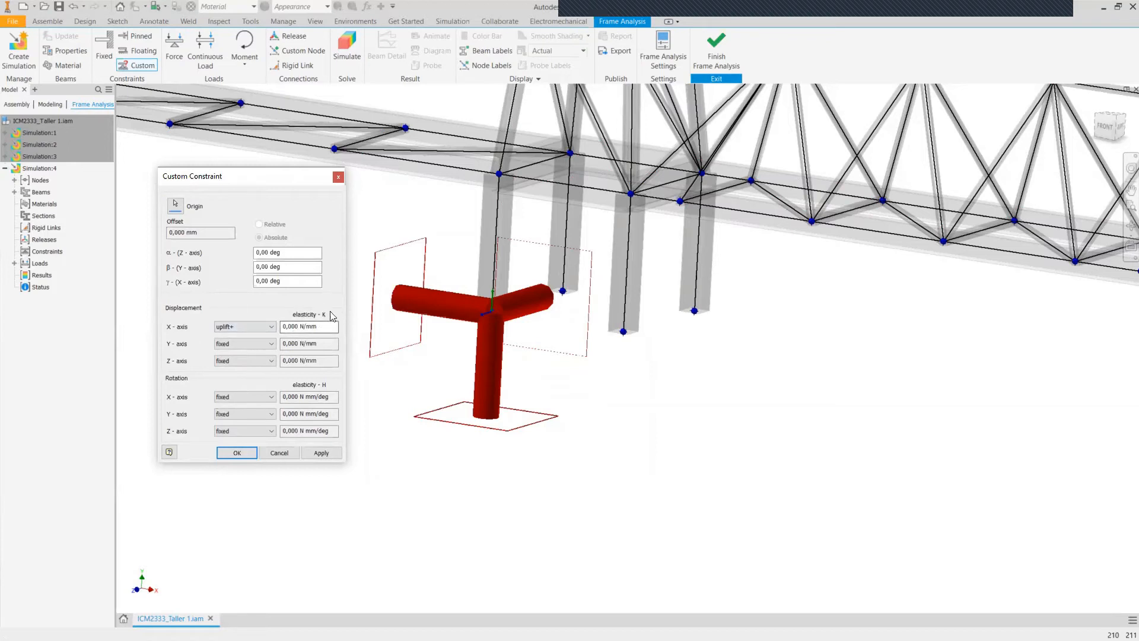
# Examine the X-axis elasticity setting and the constraint symbol on the leg, and return the X-axis displacement to fixed.
pyautogui.moveTo(299, 326); pyautogui.dragTo(267, 327)
pyautogui.click(289, 327)
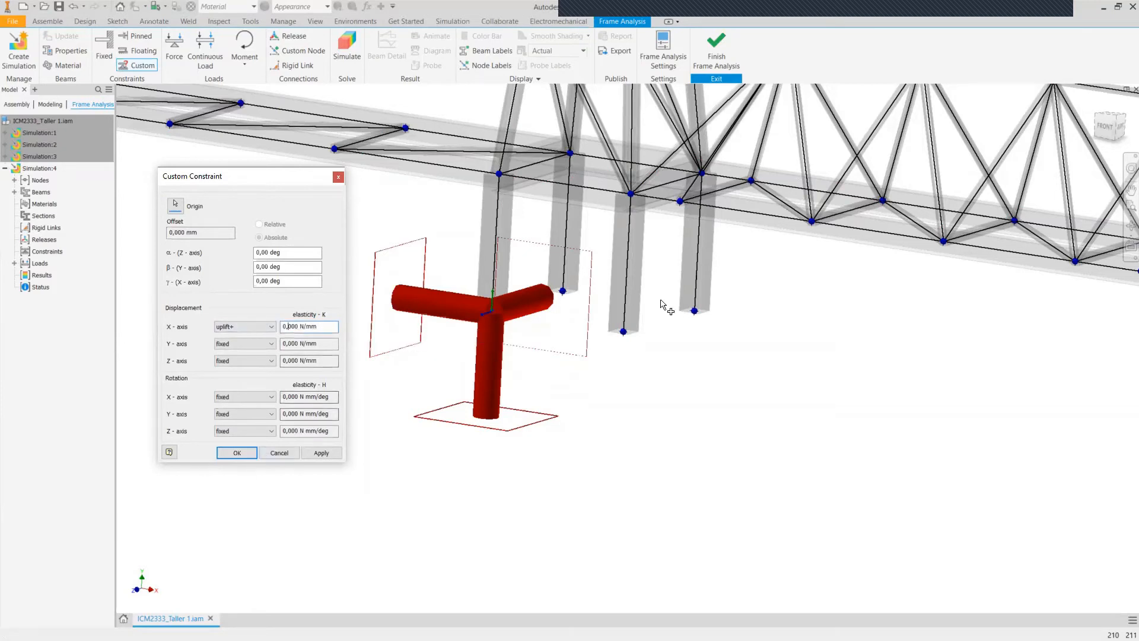
pyautogui.scroll(-5, 682, 287)
pyautogui.scroll(5, 687, 284)
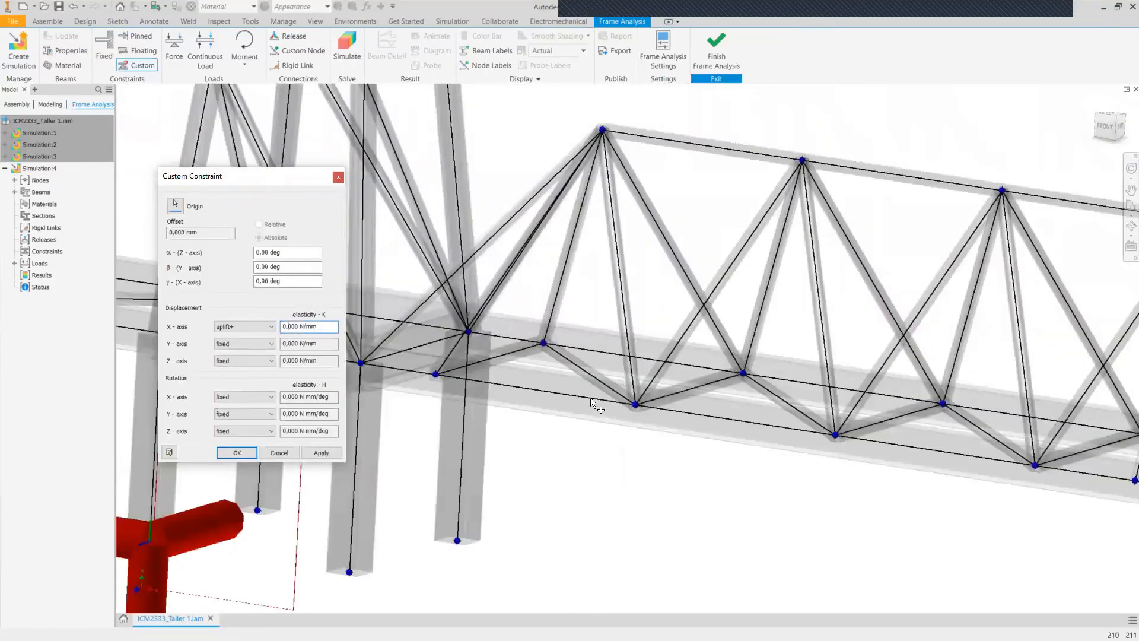
pyautogui.scroll(-5, 576, 418)
pyautogui.scroll(6, 555, 431)
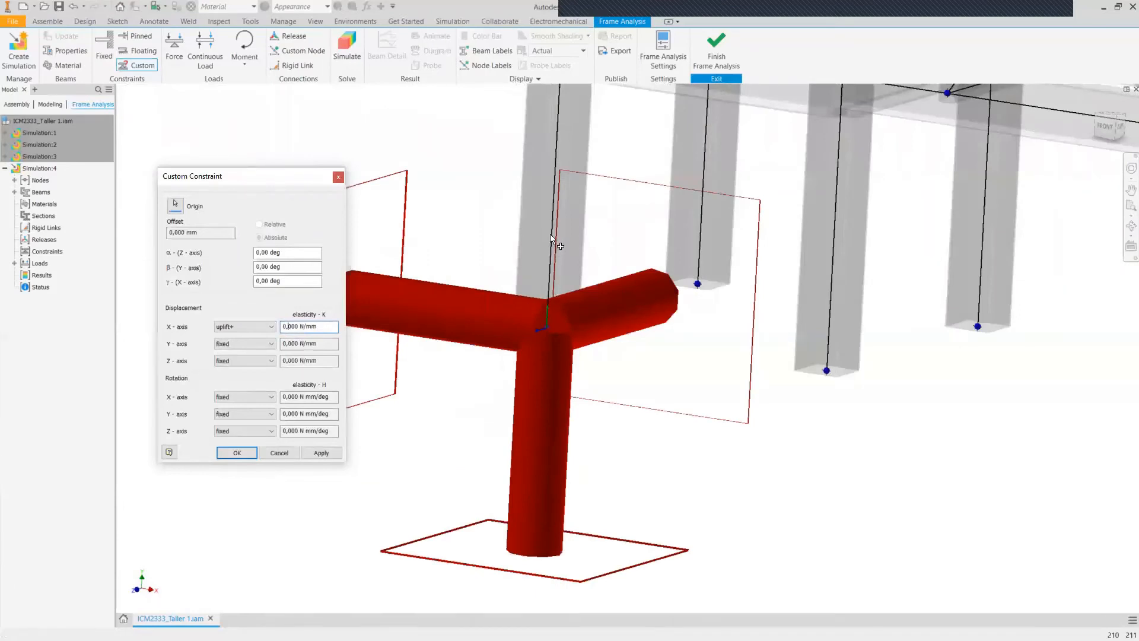
pyautogui.scroll(3, 539, 519)
pyautogui.scroll(-6, 557, 445)
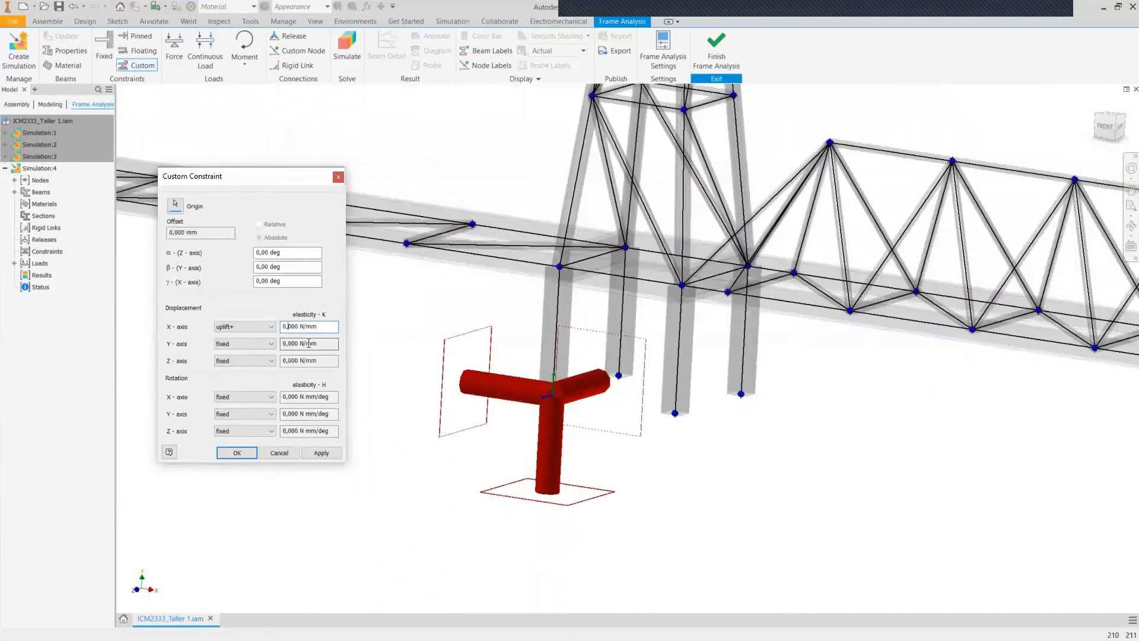
pyautogui.click(261, 326)
pyautogui.click(237, 336)
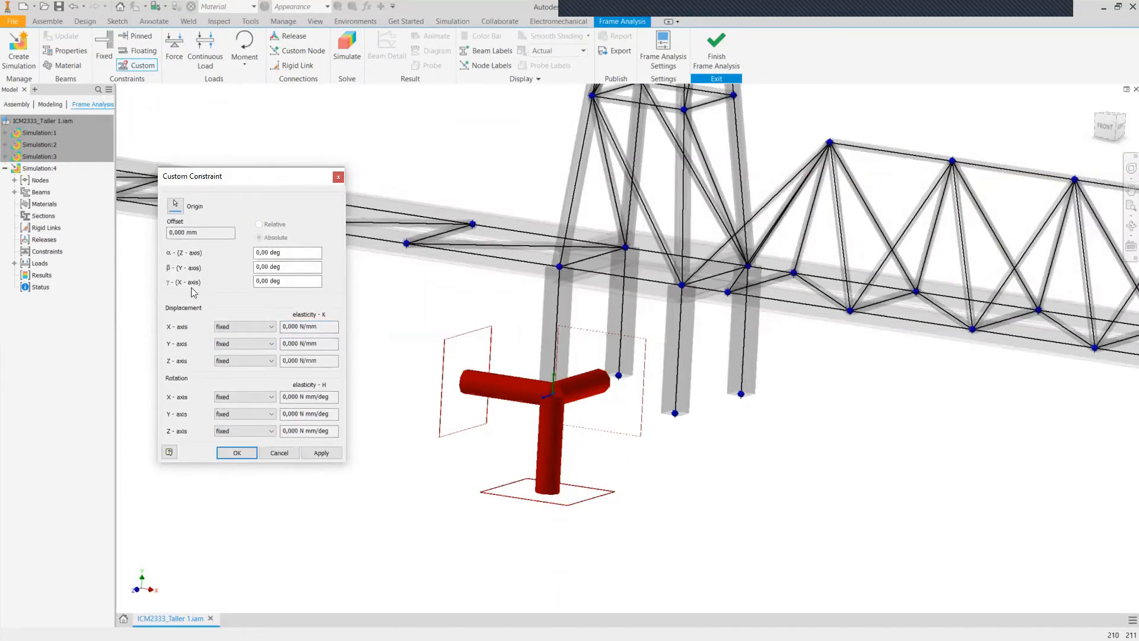
# Try a 45 deg α (Z-axis) angle on the custom constraint and reset it to 0 deg.
pyautogui.doubleClick(257, 253)
pyautogui.write('45')
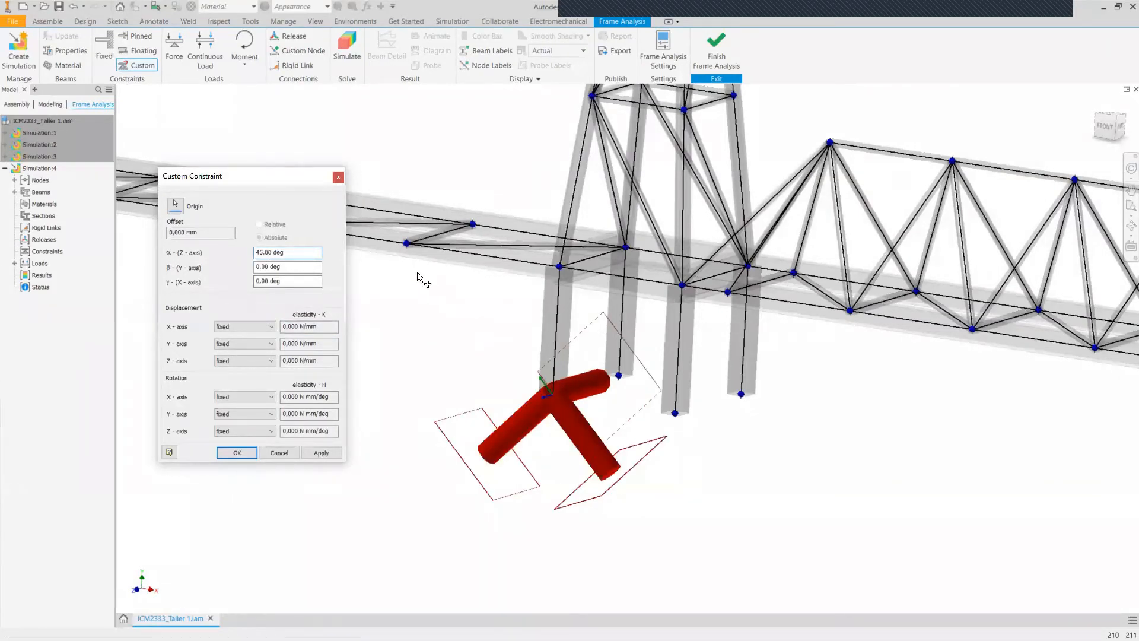
pyautogui.moveTo(264, 253); pyautogui.dragTo(245, 250)
pyautogui.write('0')
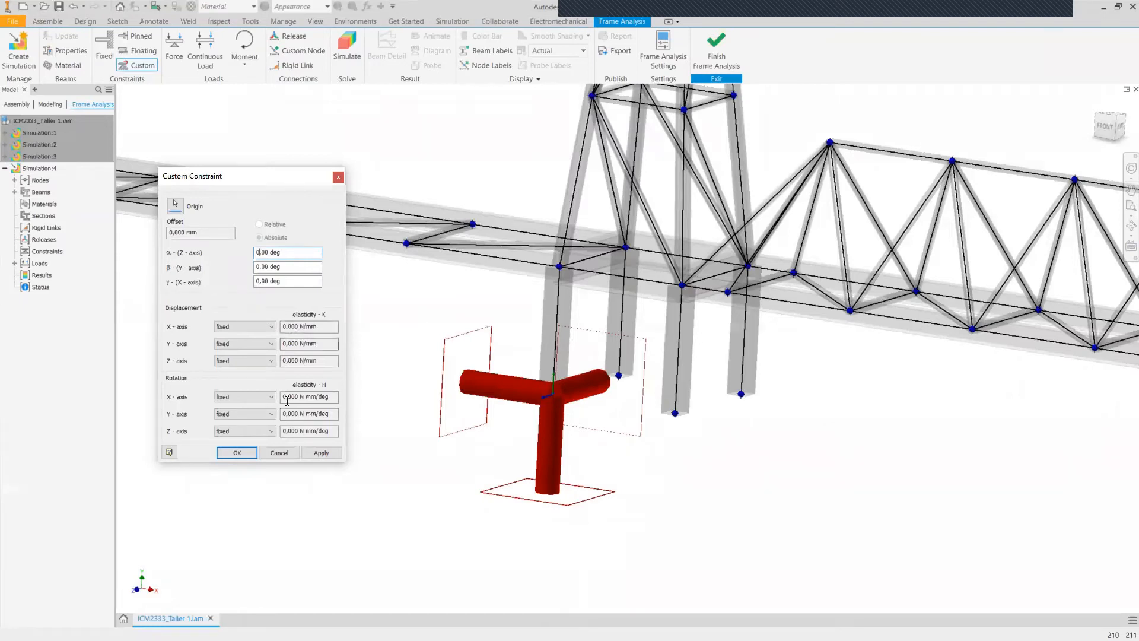
# Apply the fully fixed custom constraint to the leg's lower node and delete it again.
pyautogui.click(233, 454)
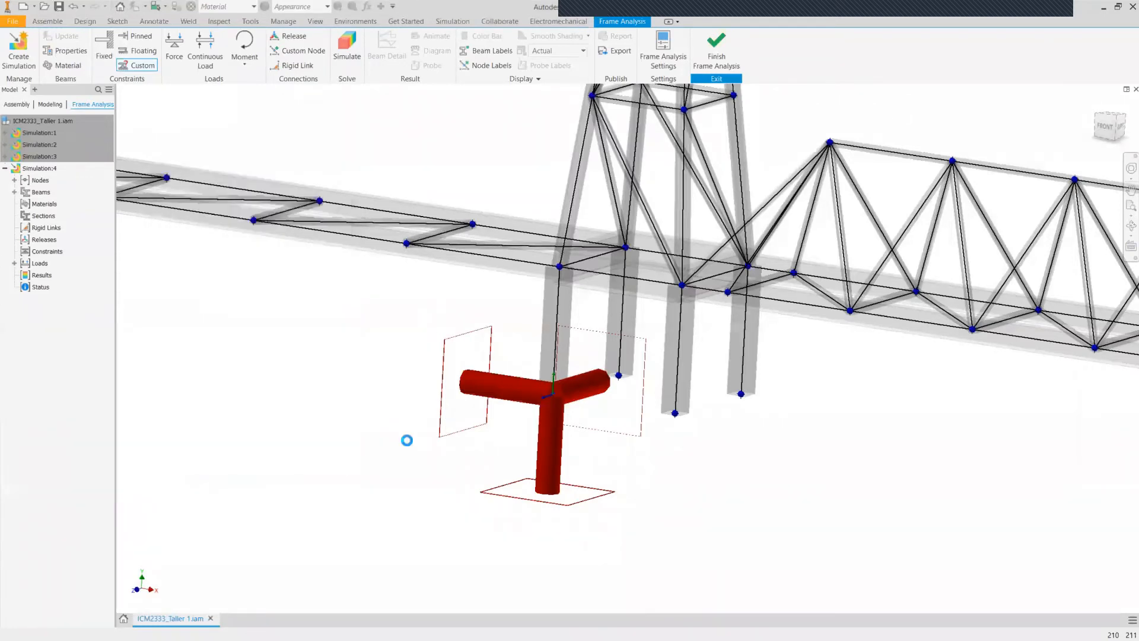
pyautogui.click(542, 420)
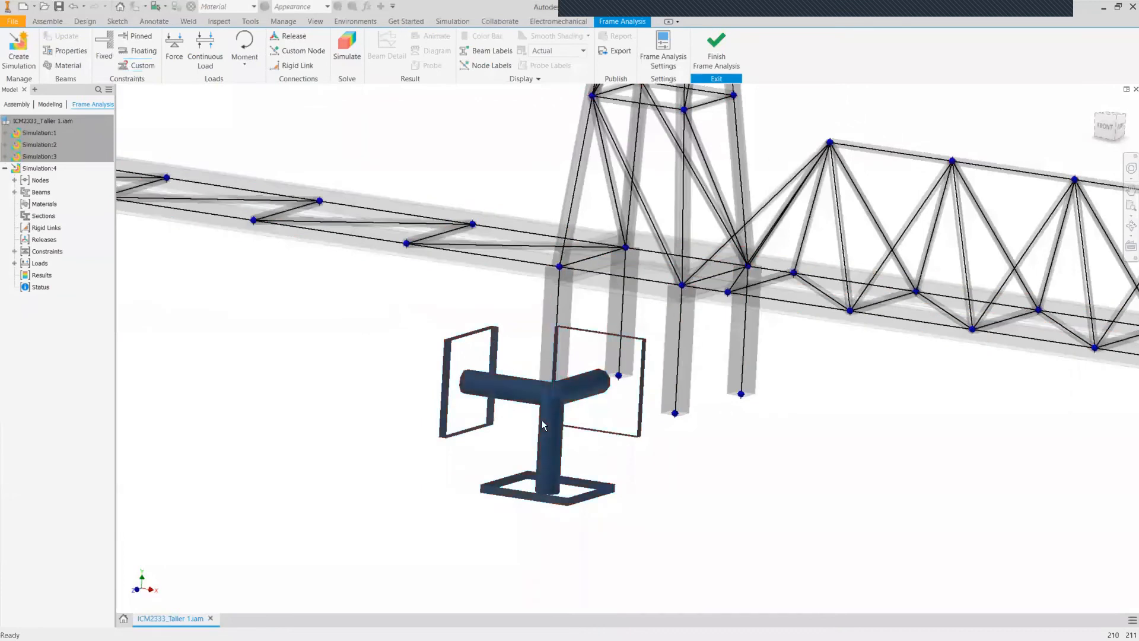
pyautogui.press('Delete')
# Add fixed constraints to the lower end nodes of all four tower legs.
pyautogui.click(111, 52)
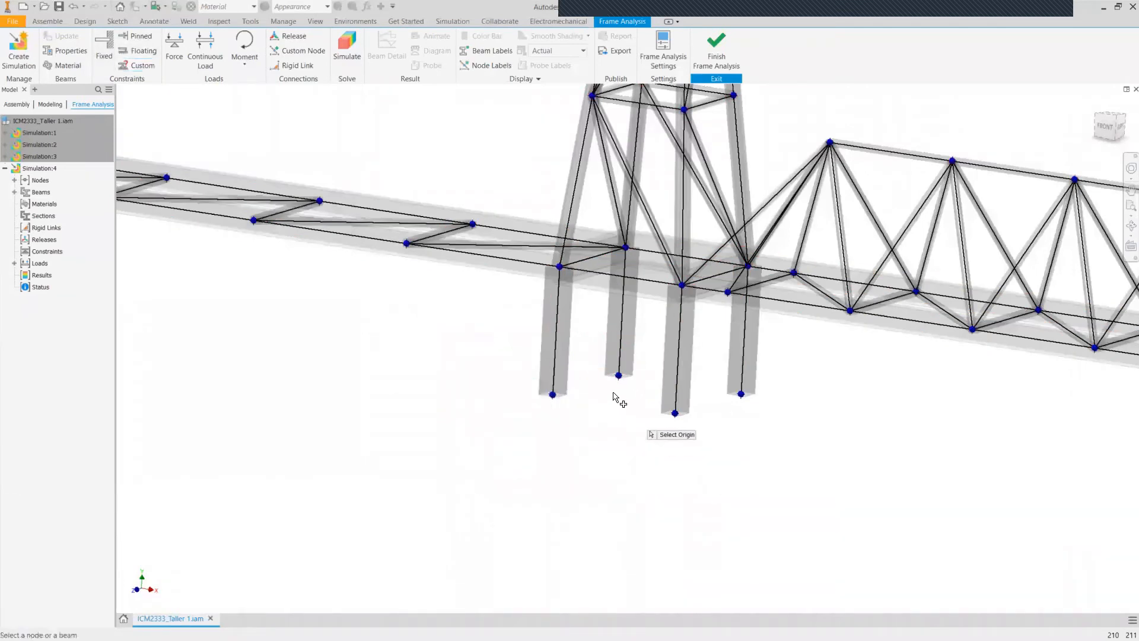
pyautogui.click(619, 376)
pyautogui.click(733, 410)
pyautogui.click(105, 46)
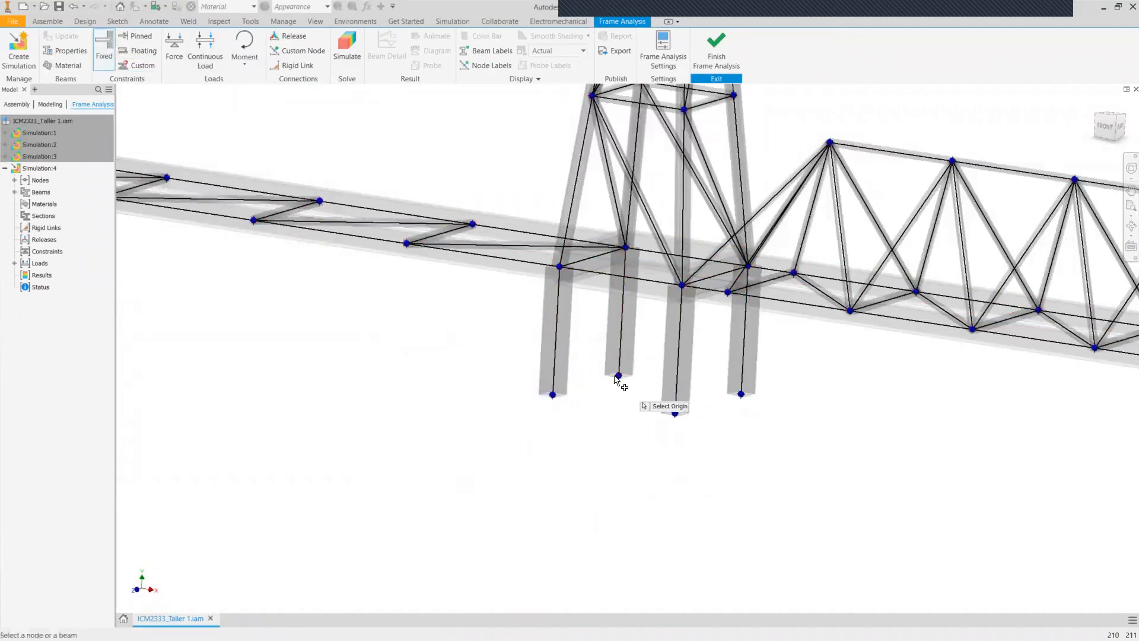
pyautogui.click(676, 414)
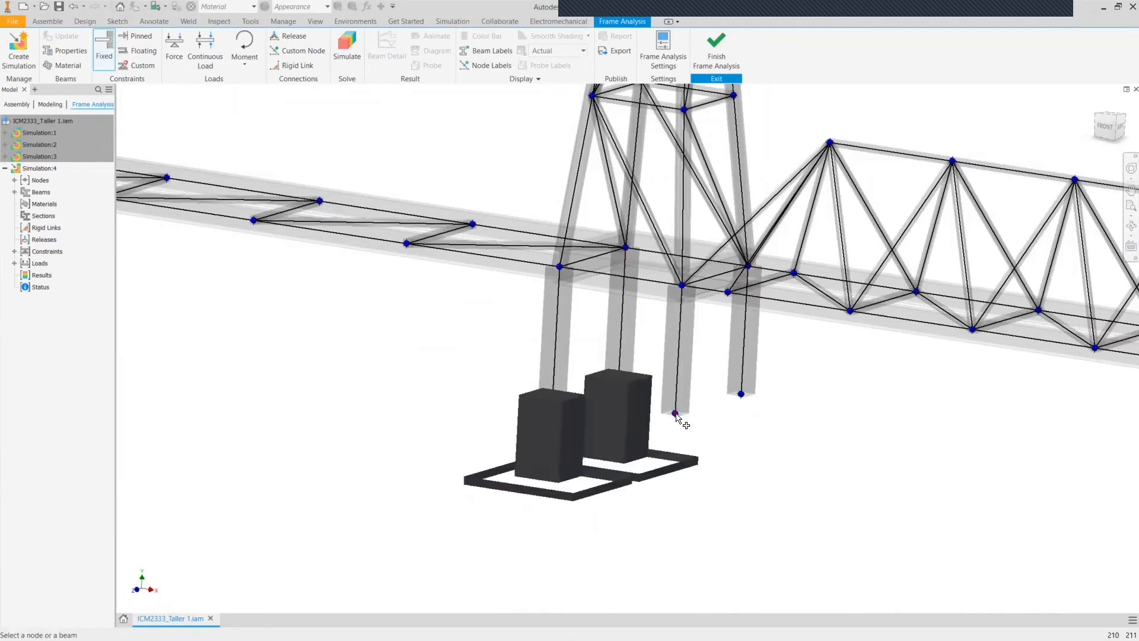
pyautogui.click(101, 37)
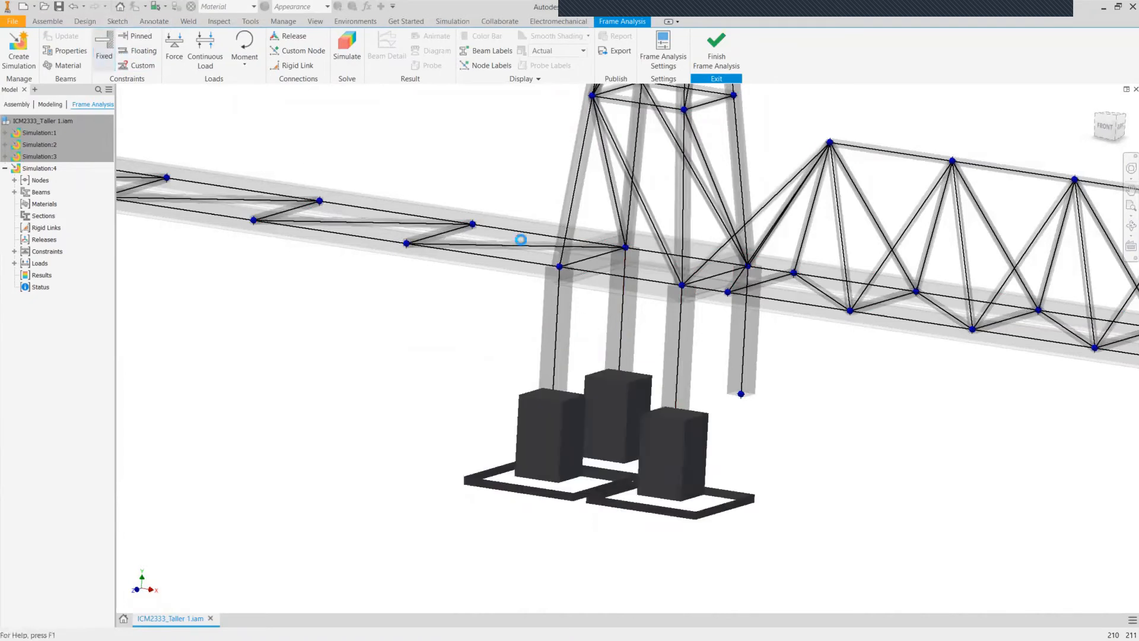
pyautogui.click(741, 394)
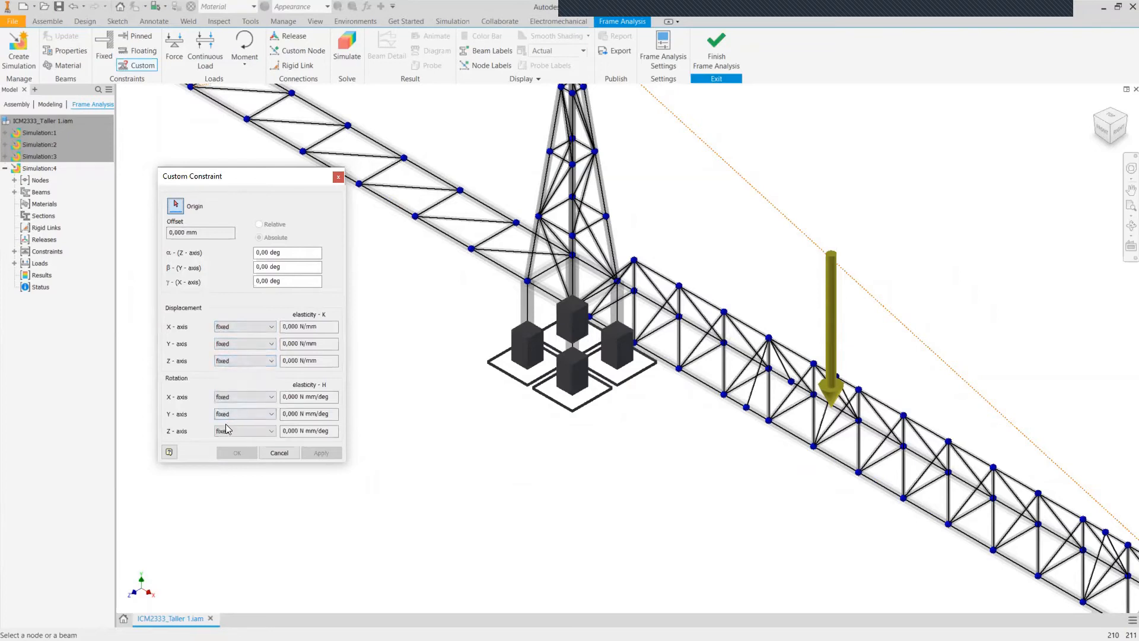
# Try the uplift+ option for X-axis displacement in a new custom constraint without placing it.
pyautogui.click(229, 327)
pyautogui.click(250, 353)
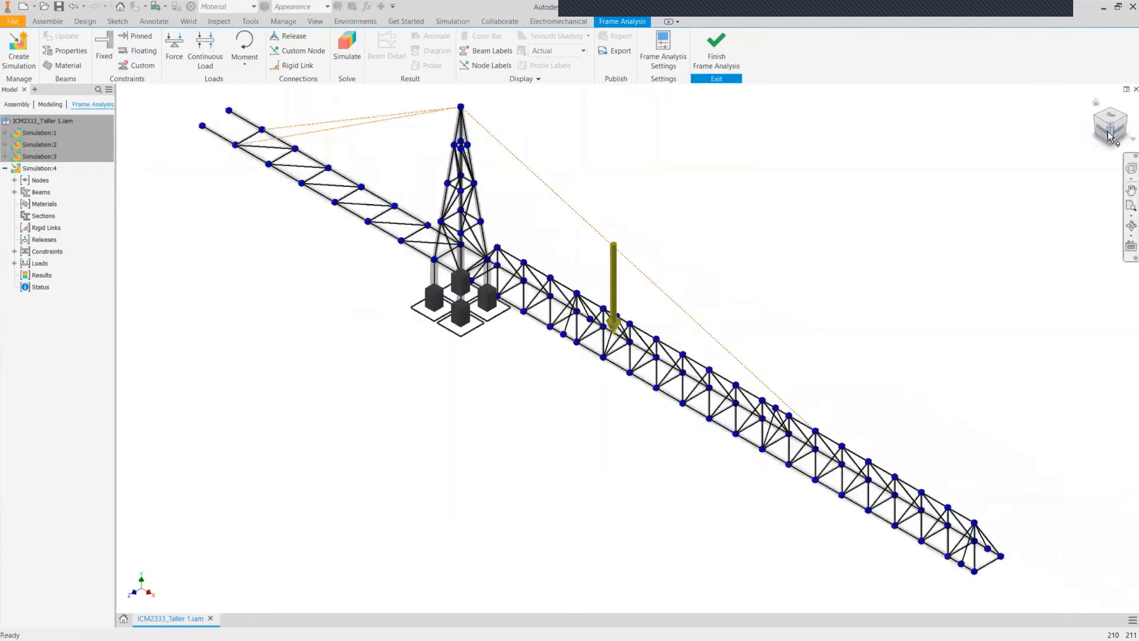
# Open the gravity load for editing, review its direction options and magnitude, and close it without changes.
pyautogui.click(1102, 129)
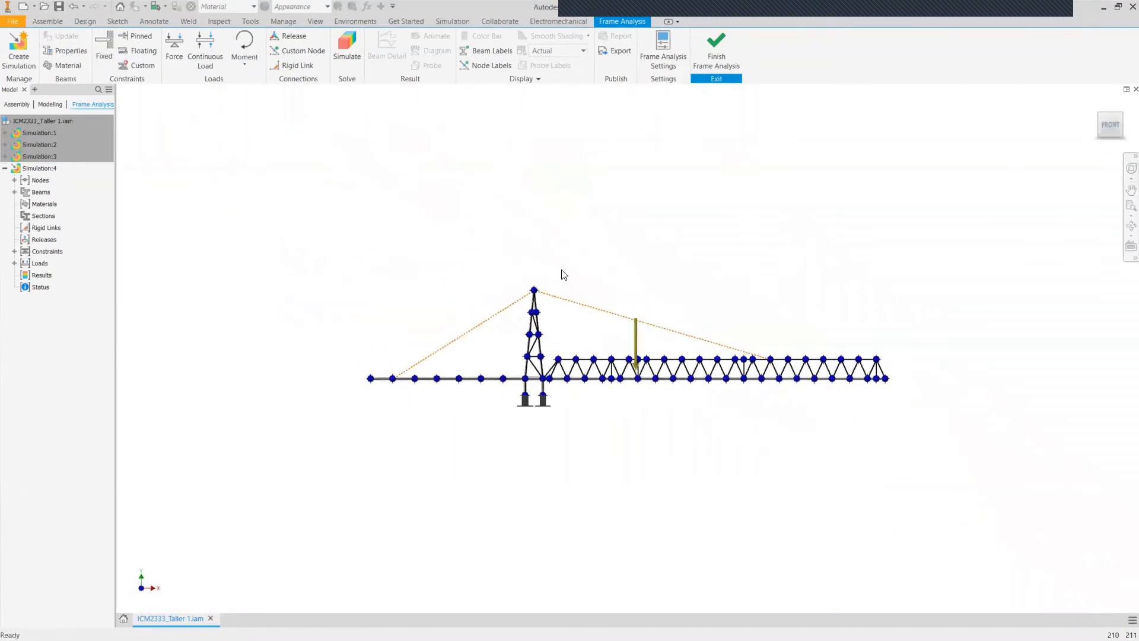
pyautogui.click(1122, 122)
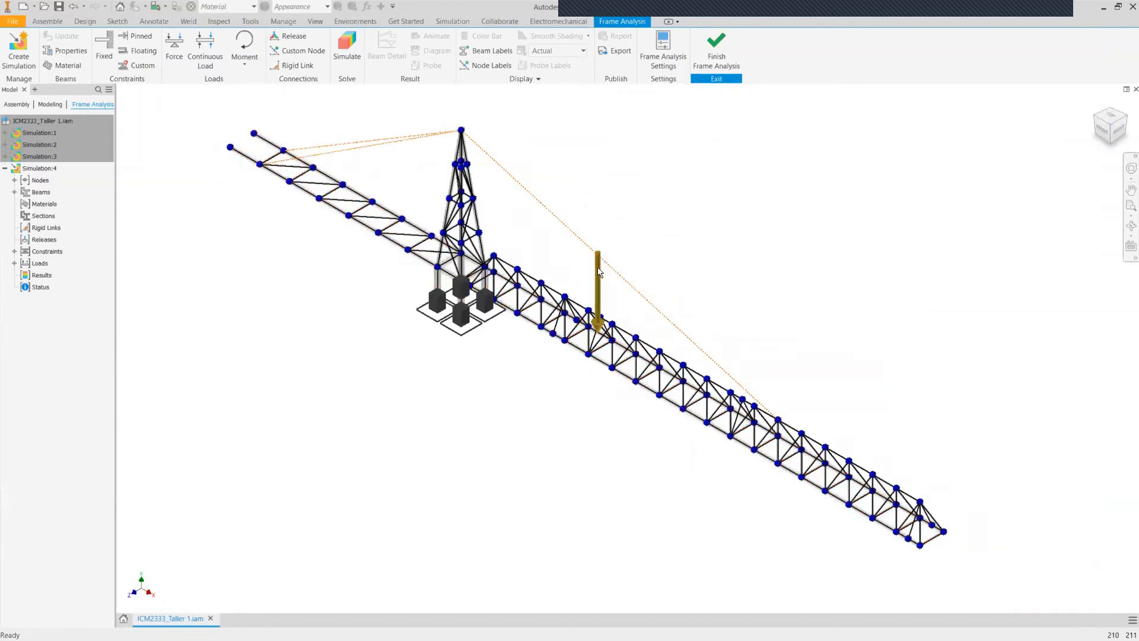
pyautogui.rightClick(597, 288)
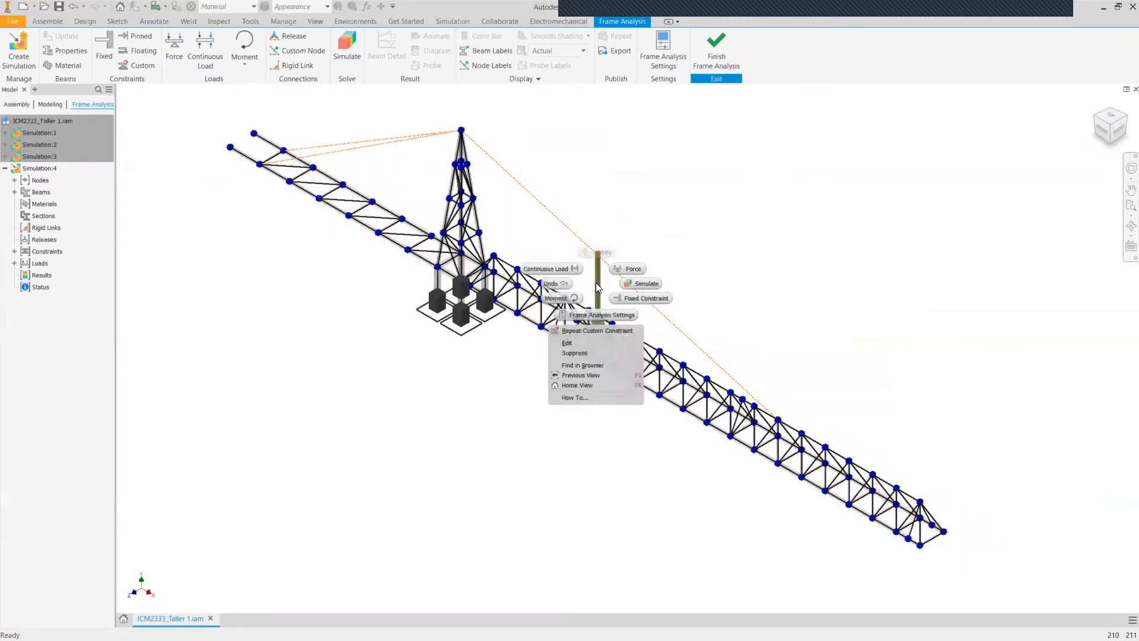
pyautogui.click(582, 342)
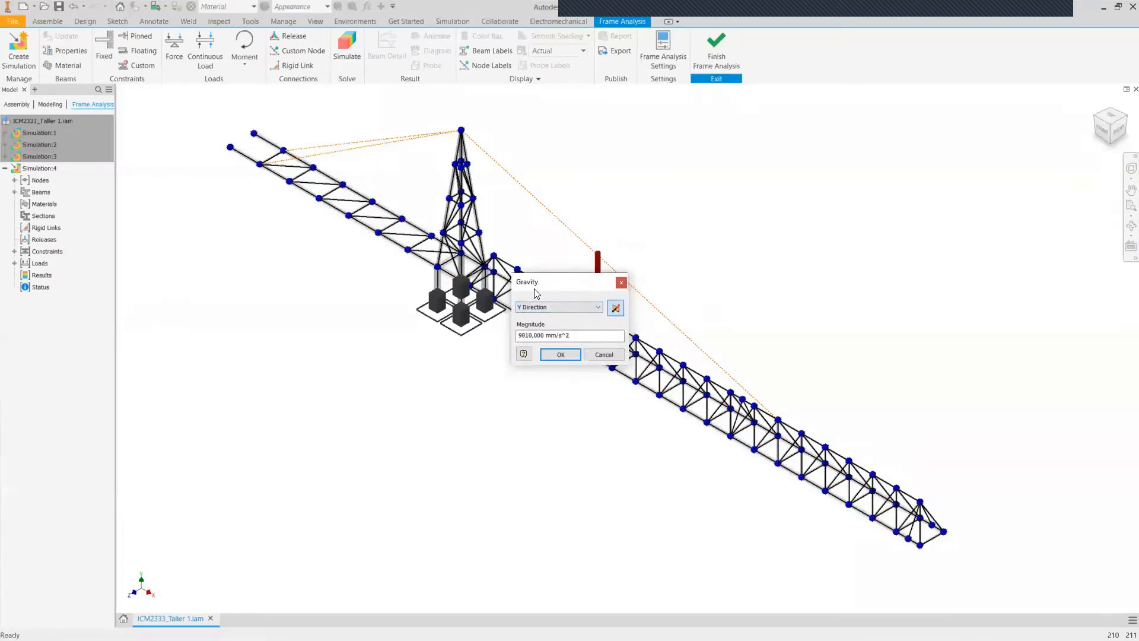
pyautogui.moveTo(555, 285); pyautogui.dragTo(263, 286)
pyautogui.moveTo(226, 337); pyautogui.dragTo(319, 333)
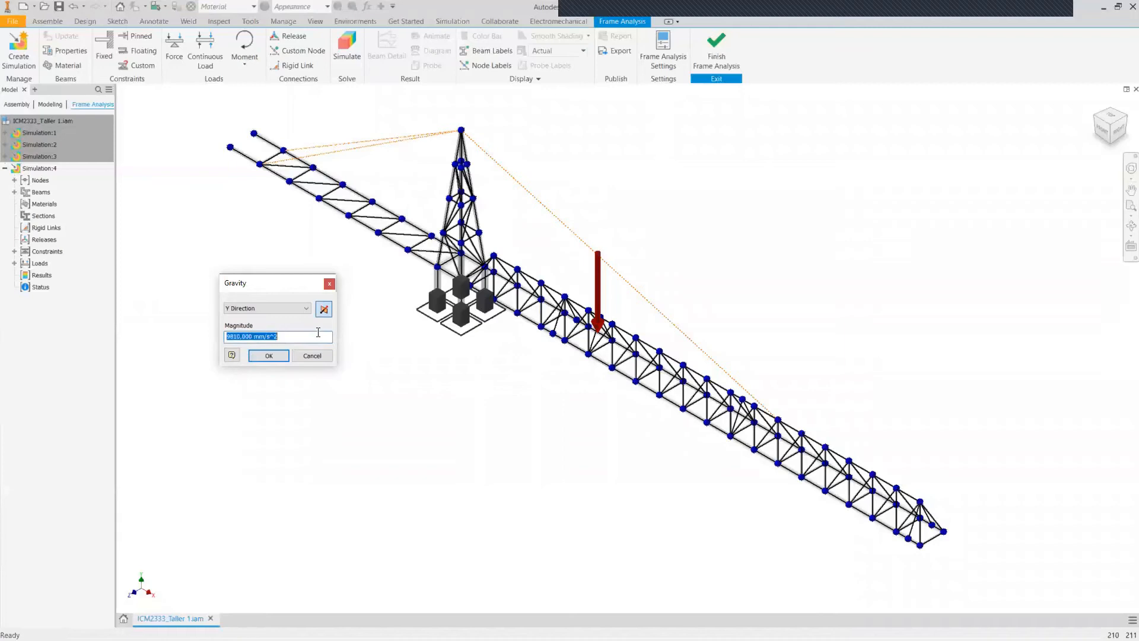
pyautogui.click(229, 337)
pyautogui.click(305, 308)
pyautogui.click(270, 327)
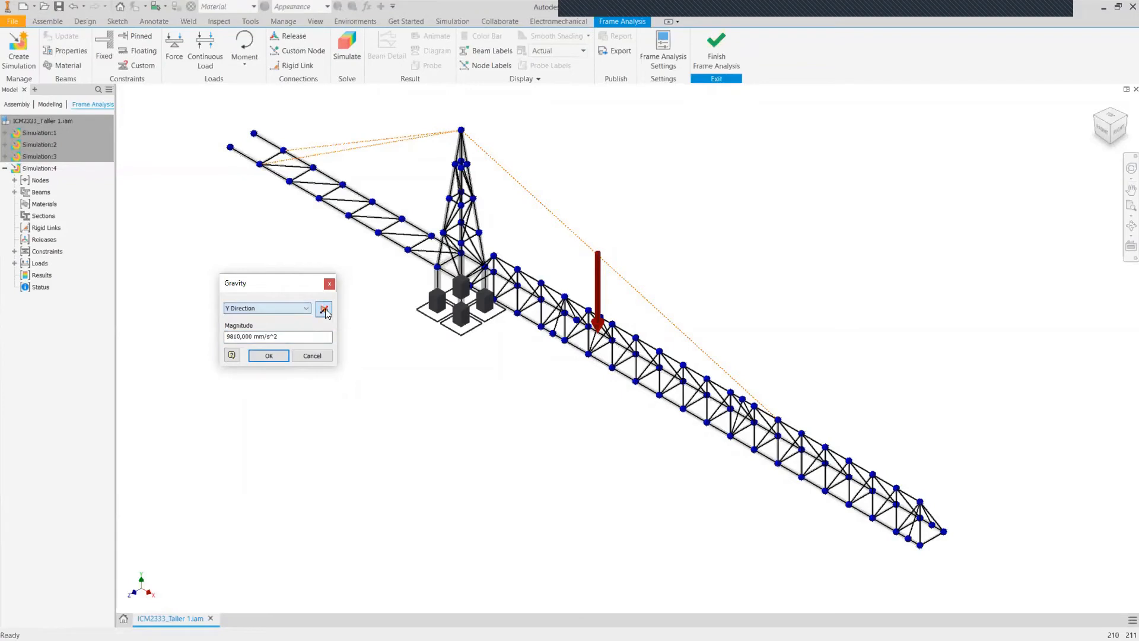
pyautogui.click(324, 310)
pyautogui.click(327, 286)
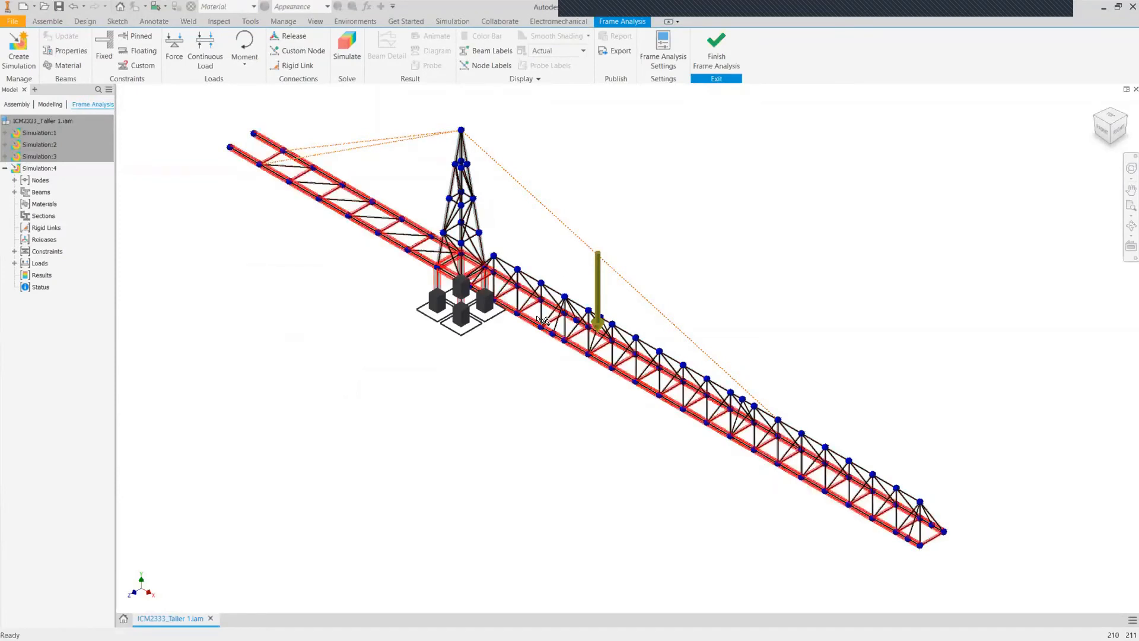
pyautogui.scroll(-3, 542, 322)
pyautogui.scroll(8, 534, 326)
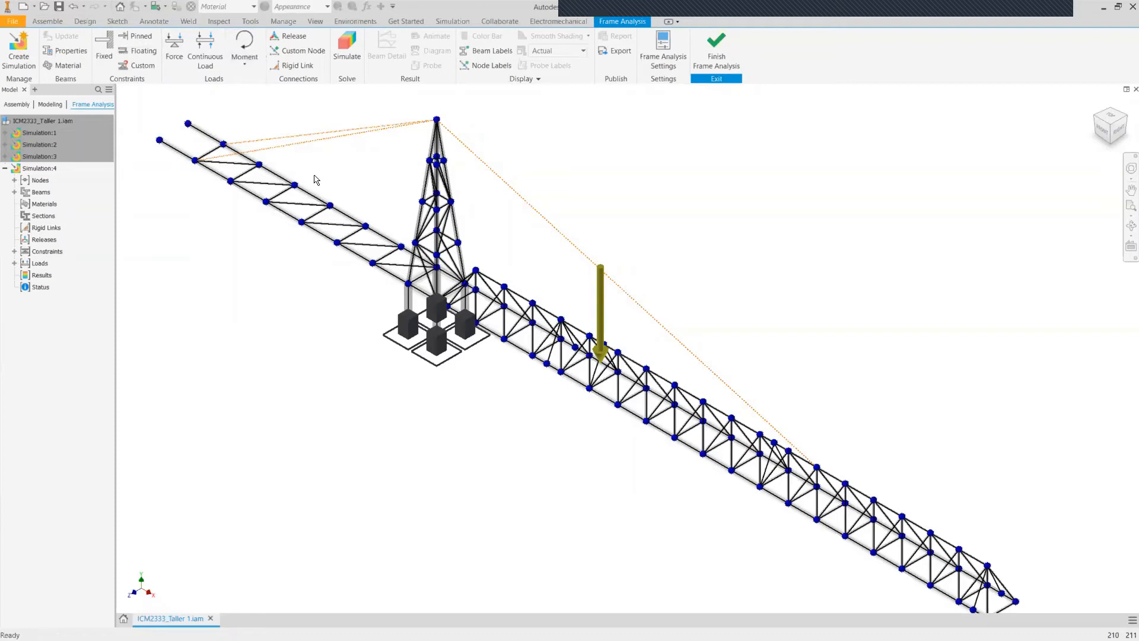
pyautogui.scroll(-3, 311, 188)
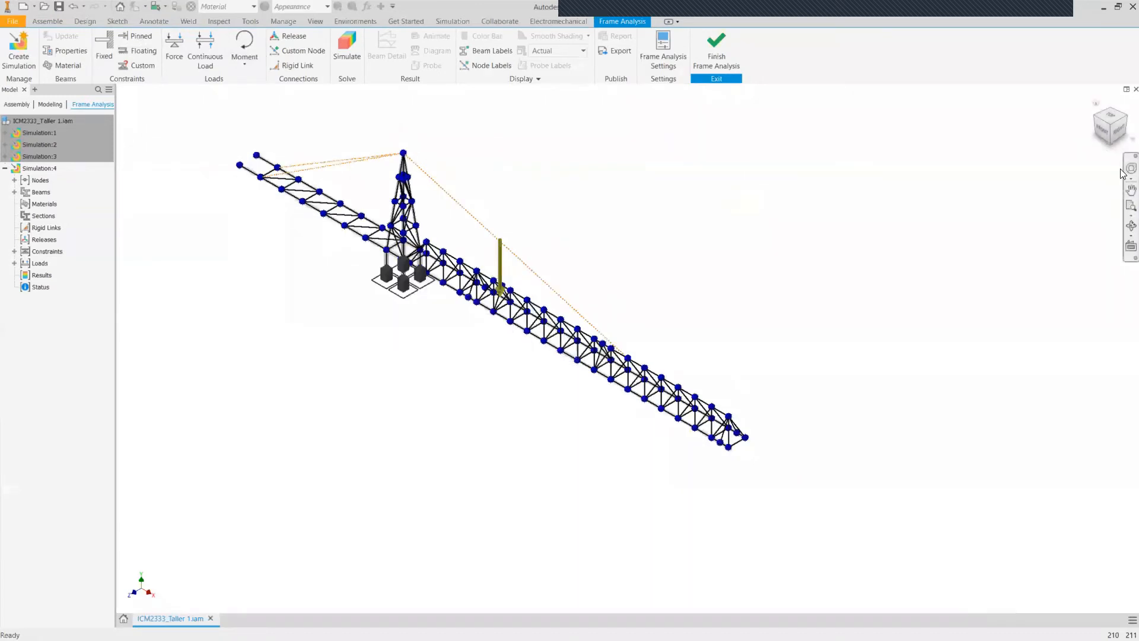
pyautogui.click(1131, 190)
pyautogui.moveTo(598, 254); pyautogui.dragTo(684, 274)
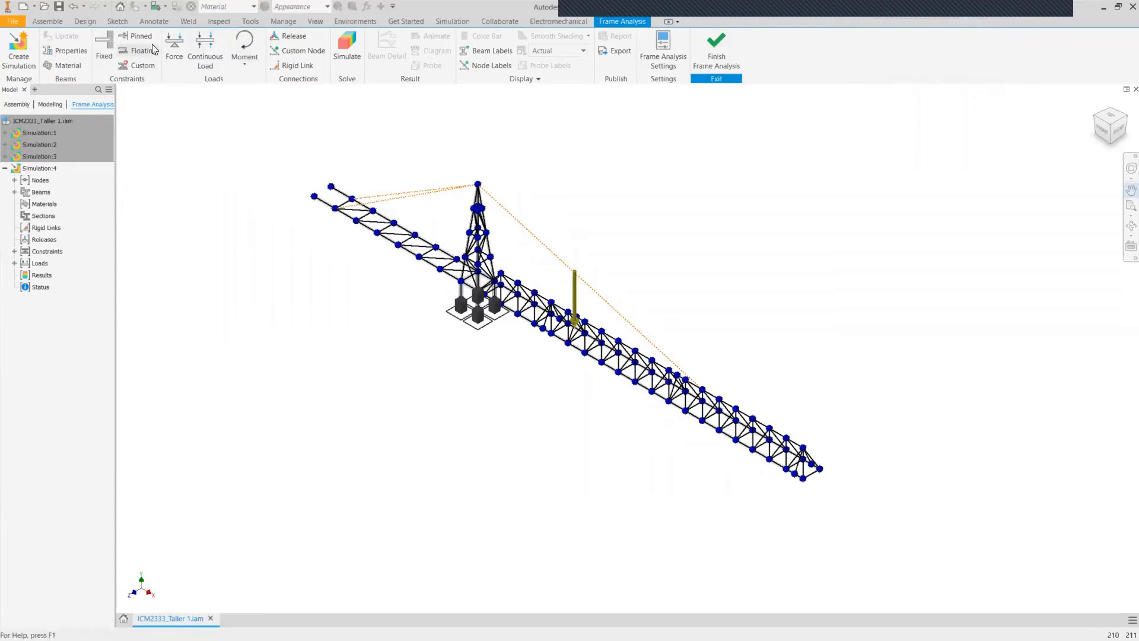
pyautogui.click(239, 62)
pyautogui.scroll(-3, 590, 409)
pyautogui.moveTo(591, 409); pyautogui.dragTo(522, 375, button='middle')
pyautogui.scroll(2, 521, 375)
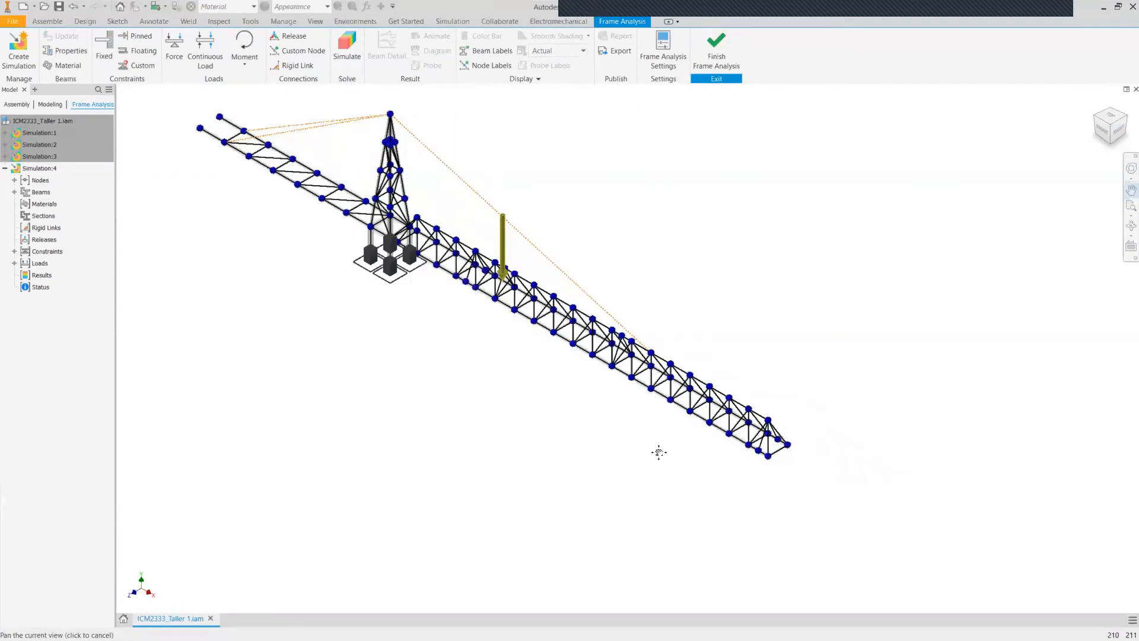
pyautogui.click(1102, 132)
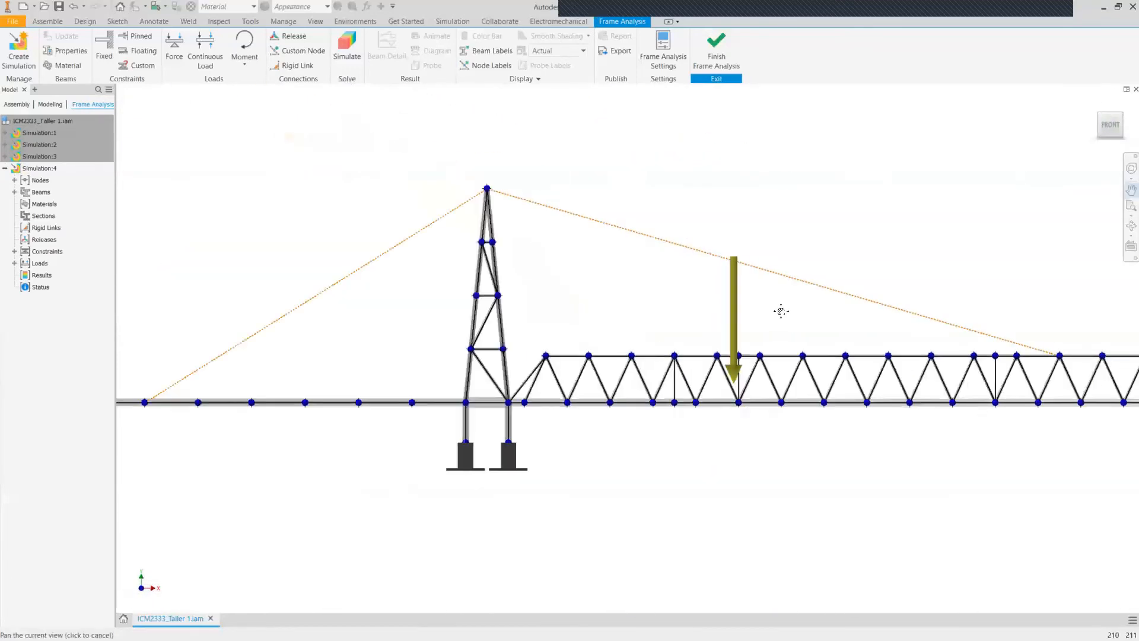
pyautogui.scroll(2, 891, 313)
pyautogui.click(1131, 190)
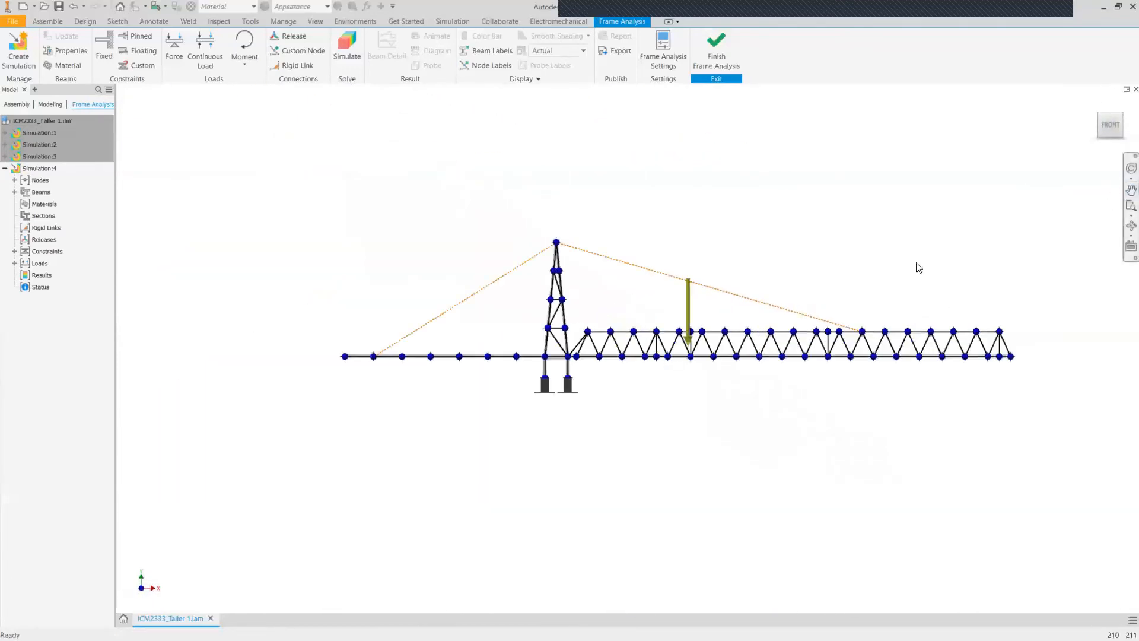
pyautogui.click(1131, 190)
pyautogui.moveTo(849, 198); pyautogui.dragTo(782, 206)
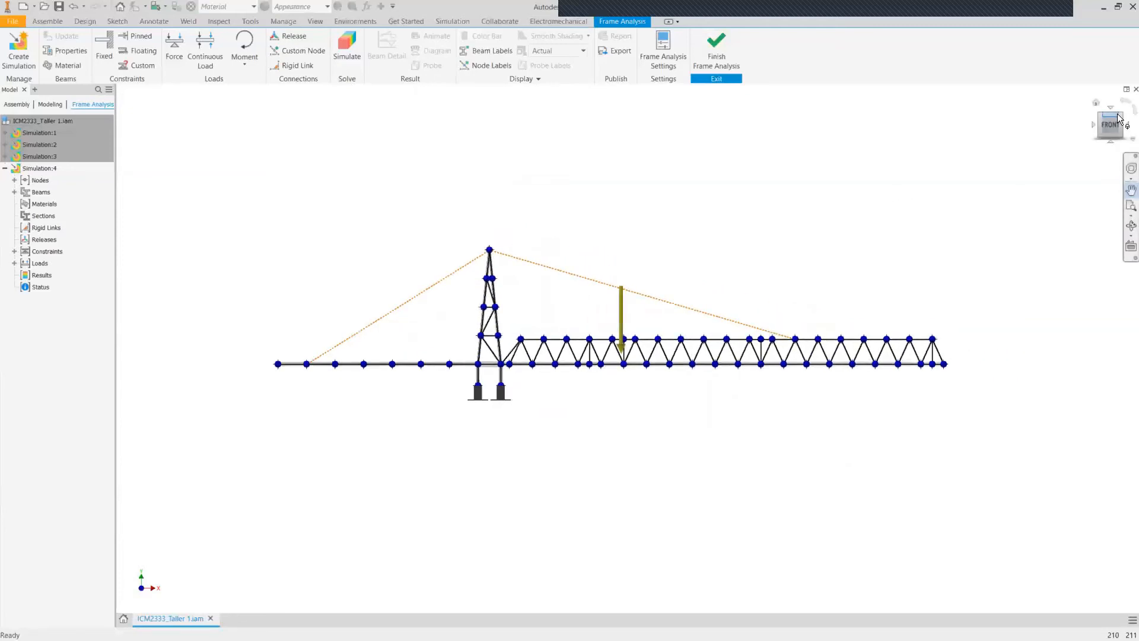
pyautogui.click(1120, 115)
pyautogui.scroll(-8, 827, 288)
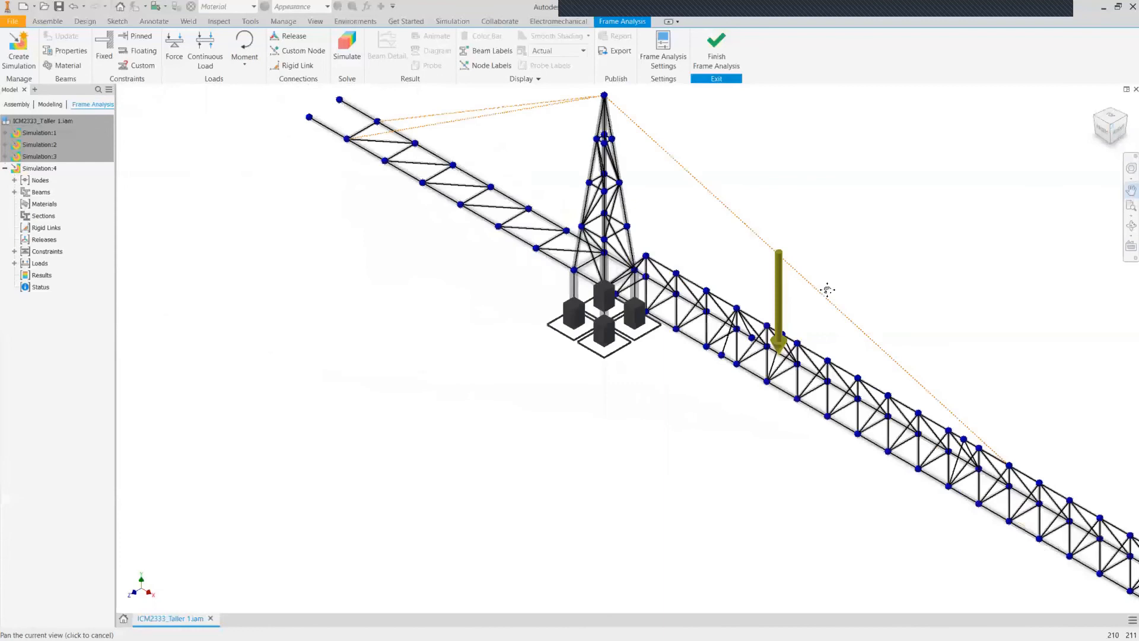
pyautogui.moveTo(885, 231); pyautogui.dragTo(549, 344)
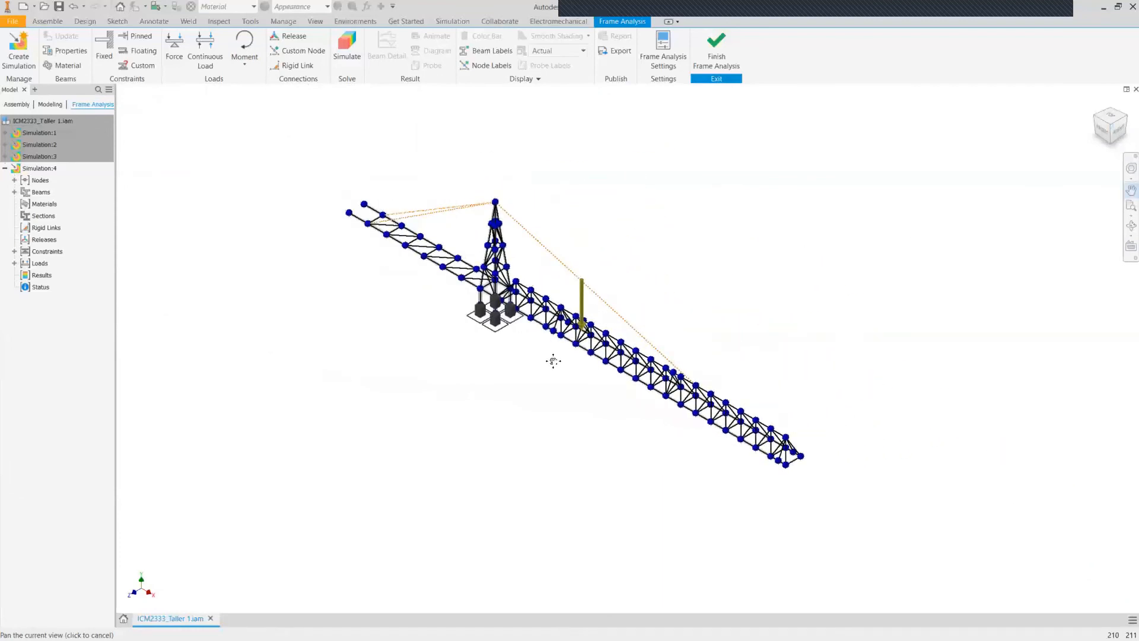
pyautogui.scroll(3, 553, 360)
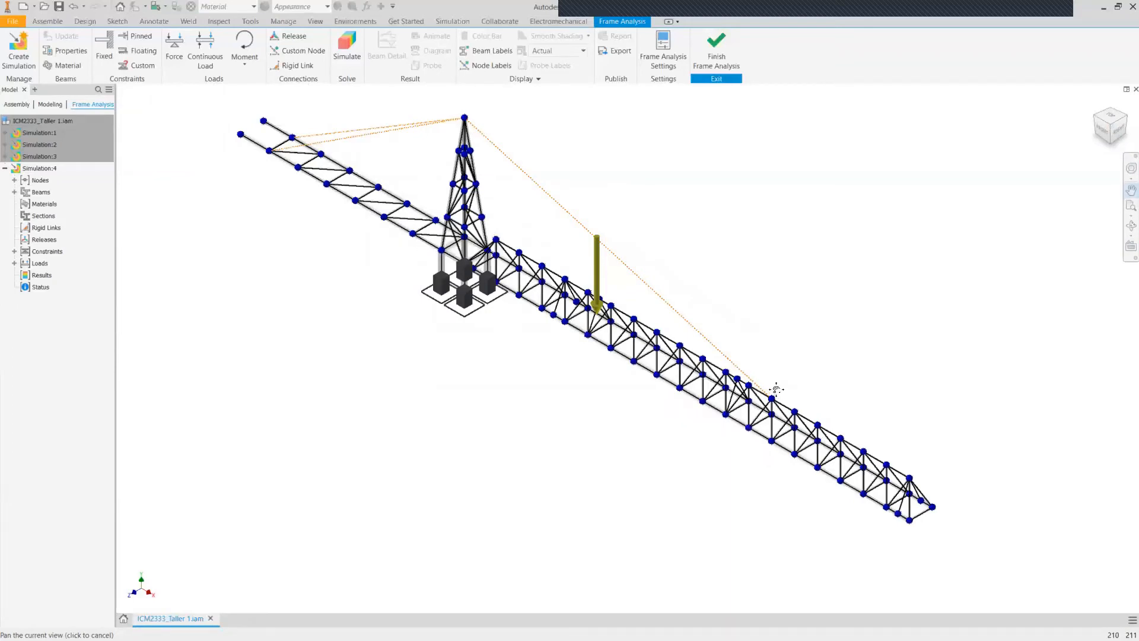
# Switch to Autodesk SketchBook and draw red load and travel arrows below the jib, a box around the supports and a span line to the tip.
pyautogui.click(174, 47)
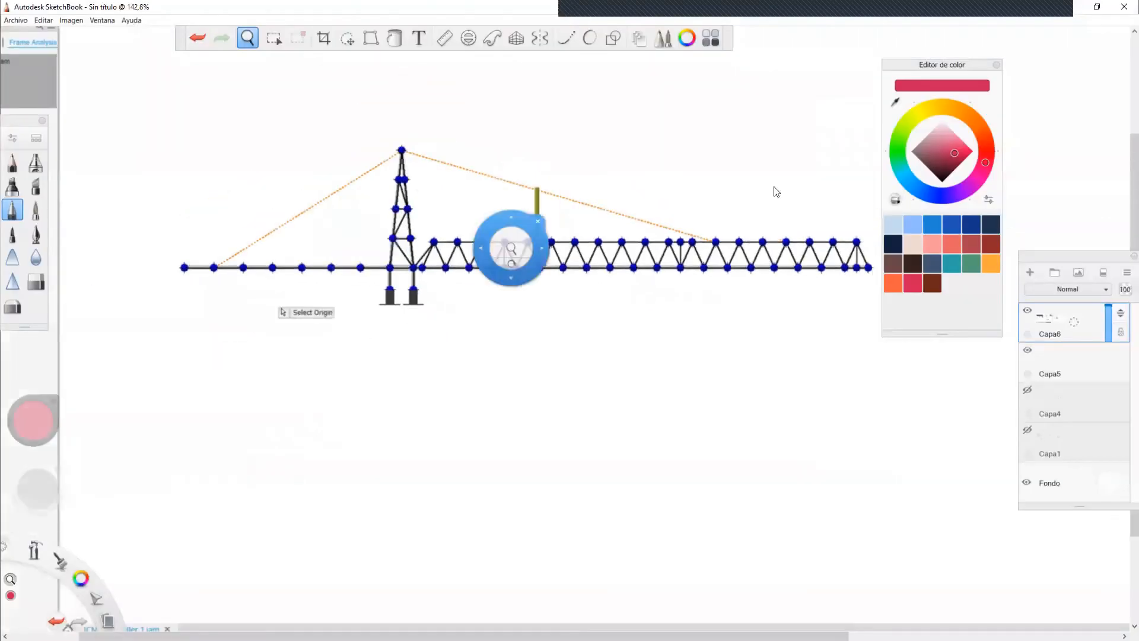
pyautogui.moveTo(421, 154); pyautogui.dragTo(350, 160)
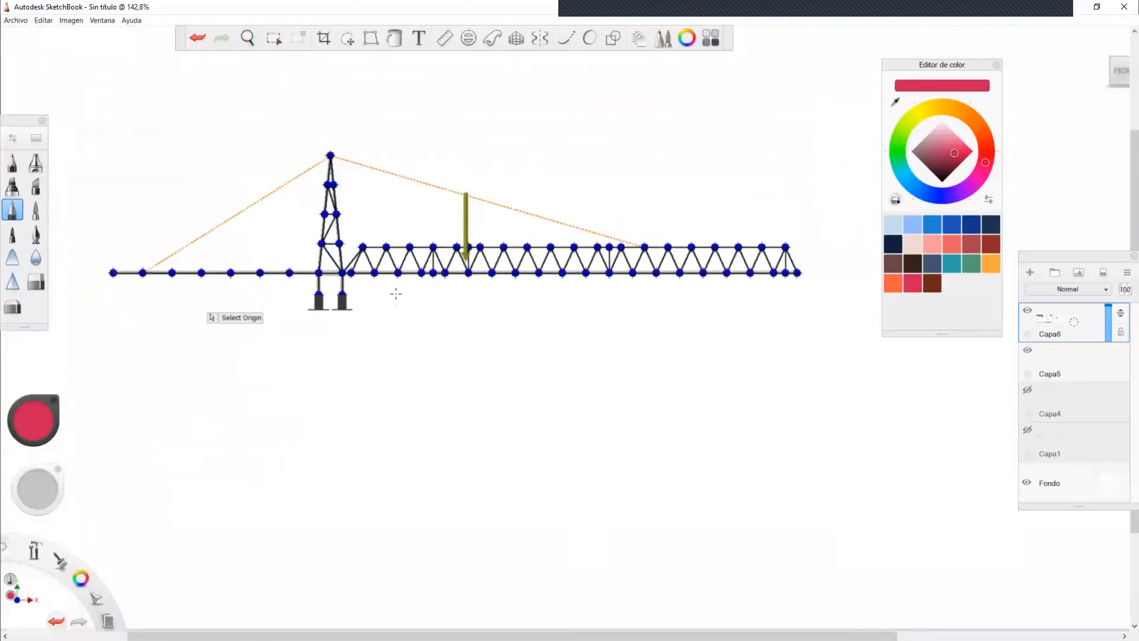
pyautogui.moveTo(393, 286)
pyautogui.mouseDown()
pyautogui.moveTo(390, 331)
pyautogui.moveTo(508, 306)
pyautogui.moveTo(740, 307)
pyautogui.moveTo(734, 318)
pyautogui.mouseUp()
pyautogui.moveTo(783, 285)
pyautogui.mouseDown()
pyautogui.moveTo(773, 334)
pyautogui.moveTo(798, 334)
pyautogui.mouseUp()
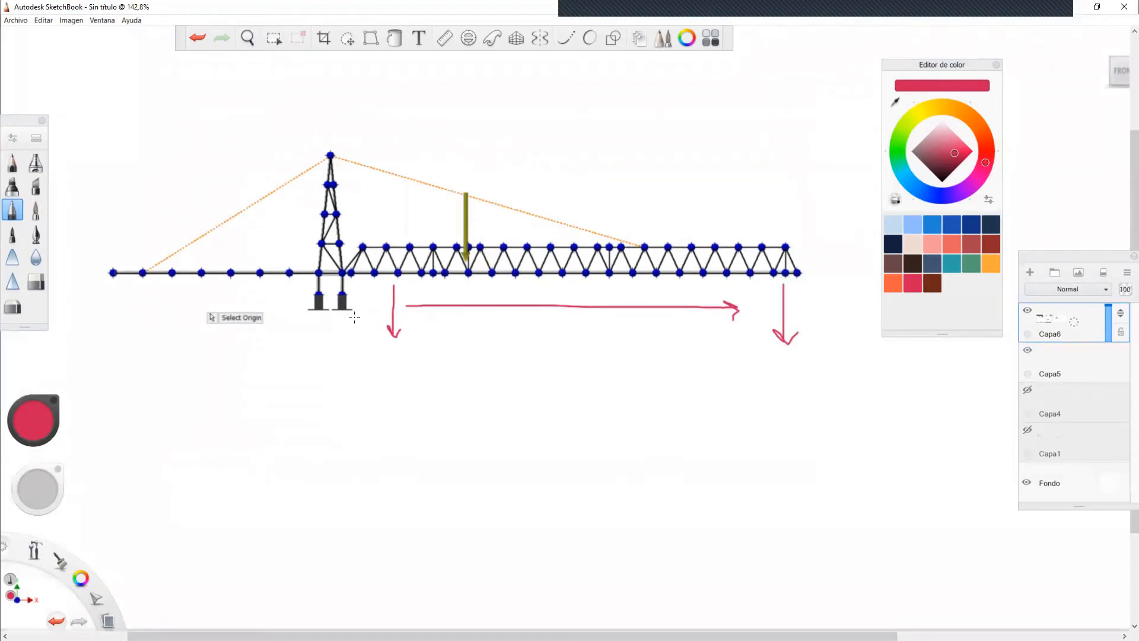
pyautogui.moveTo(354, 287)
pyautogui.mouseDown()
pyautogui.moveTo(301, 321)
pyautogui.moveTo(355, 324)
pyautogui.moveTo(355, 288)
pyautogui.mouseUp()
pyautogui.moveTo(327, 337)
pyautogui.mouseDown()
pyautogui.moveTo(326, 432)
pyautogui.moveTo(562, 394)
pyautogui.moveTo(782, 396)
pyautogui.moveTo(787, 423)
pyautogui.mouseUp()
# In blue, draw two intermediate load arrows below the jib, circle the second and the tip load, and extend a vertical line from the second.
pyautogui.click(937, 228)
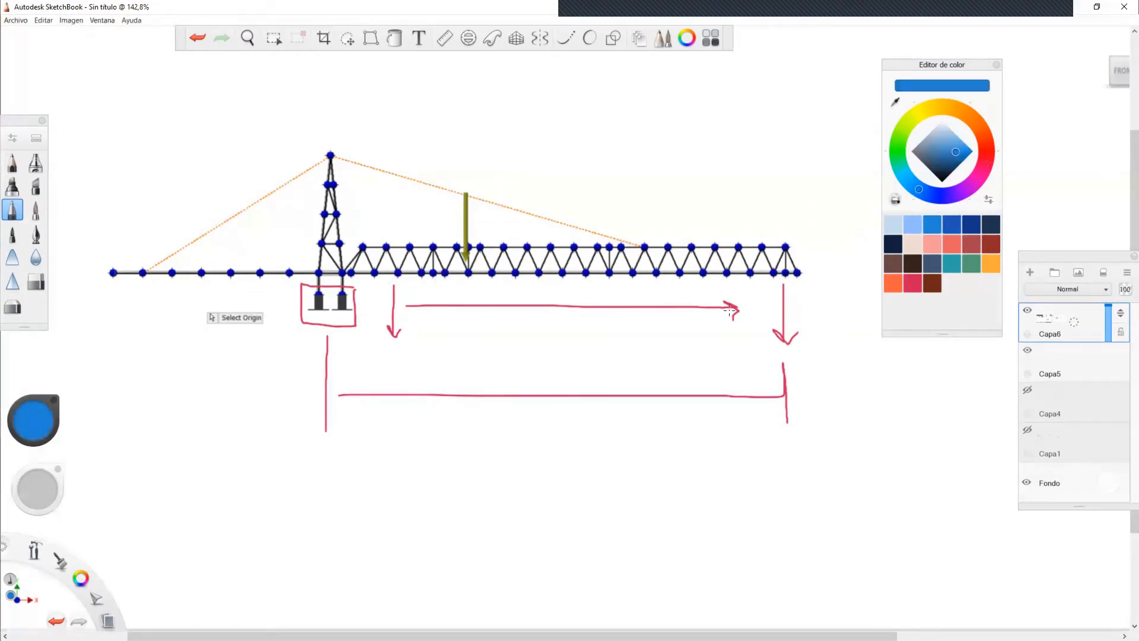
pyautogui.moveTo(798, 273)
pyautogui.mouseDown()
pyautogui.moveTo(750, 289)
pyautogui.moveTo(799, 359)
pyautogui.moveTo(815, 282)
pyautogui.moveTo(762, 270)
pyautogui.mouseUp()
pyautogui.moveTo(452, 282)
pyautogui.mouseDown()
pyautogui.moveTo(452, 338)
pyautogui.moveTo(465, 326)
pyautogui.moveTo(534, 325)
pyautogui.mouseUp()
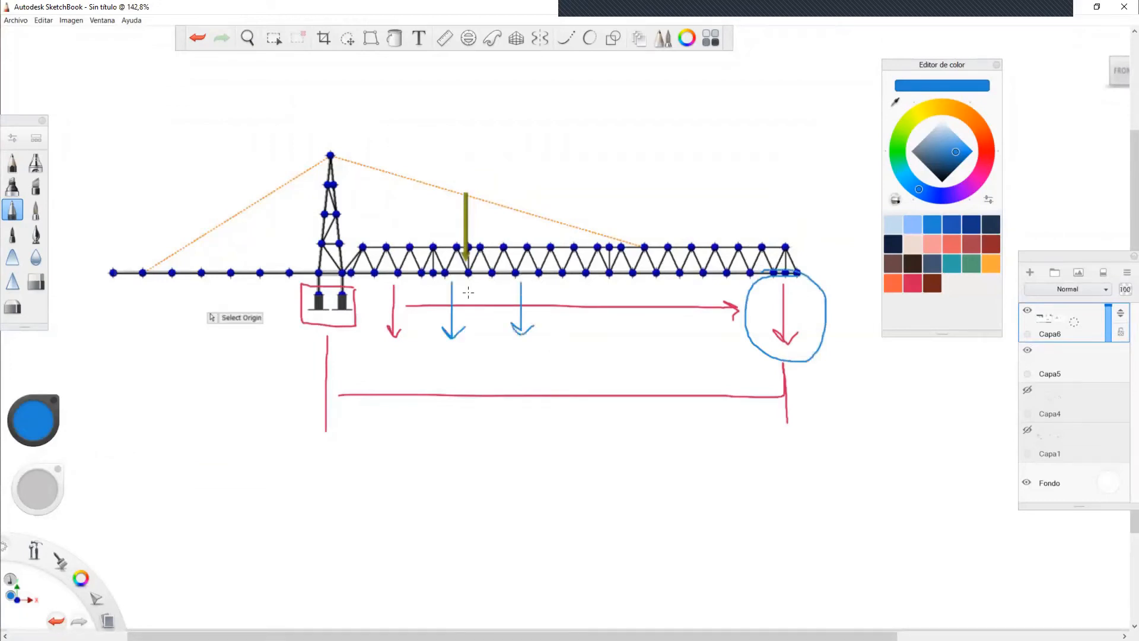
pyautogui.moveTo(530, 268)
pyautogui.mouseDown()
pyautogui.moveTo(501, 269)
pyautogui.moveTo(547, 332)
pyautogui.moveTo(514, 268)
pyautogui.mouseUp()
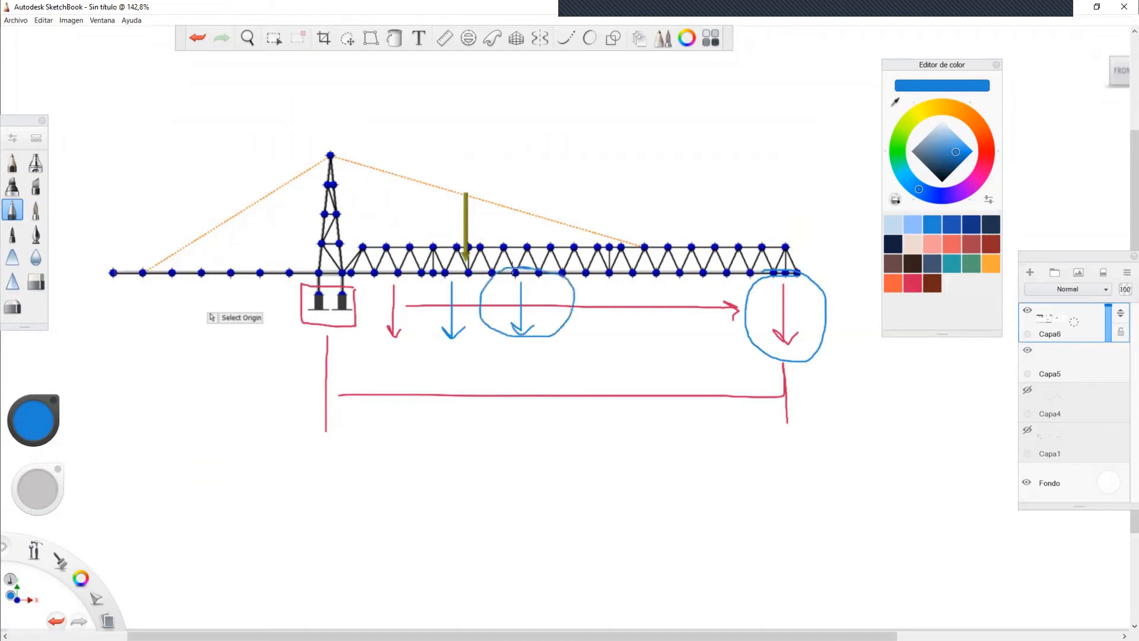
pyautogui.moveTo(526, 337); pyautogui.dragTo(527, 423)
pyautogui.moveTo(800, 272)
pyautogui.mouseDown()
pyautogui.moveTo(740, 289)
pyautogui.moveTo(834, 344)
pyautogui.moveTo(738, 349)
pyautogui.moveTo(809, 264)
pyautogui.moveTo(762, 377)
pyautogui.moveTo(790, 267)
pyautogui.moveTo(834, 355)
pyautogui.moveTo(729, 334)
pyautogui.moveTo(742, 354)
pyautogui.mouseUp()
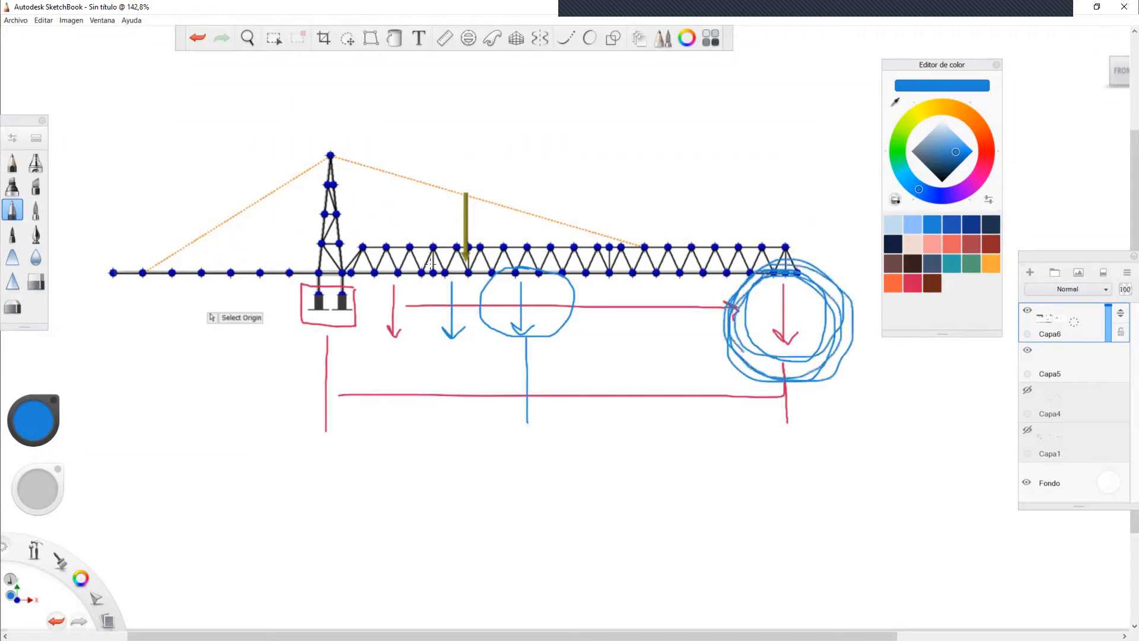
# Draw a blue arrow toward the crane, a brace above the jib labelled W (t), and one more load arrow below the jib.
pyautogui.scroll(-2, 314, 276)
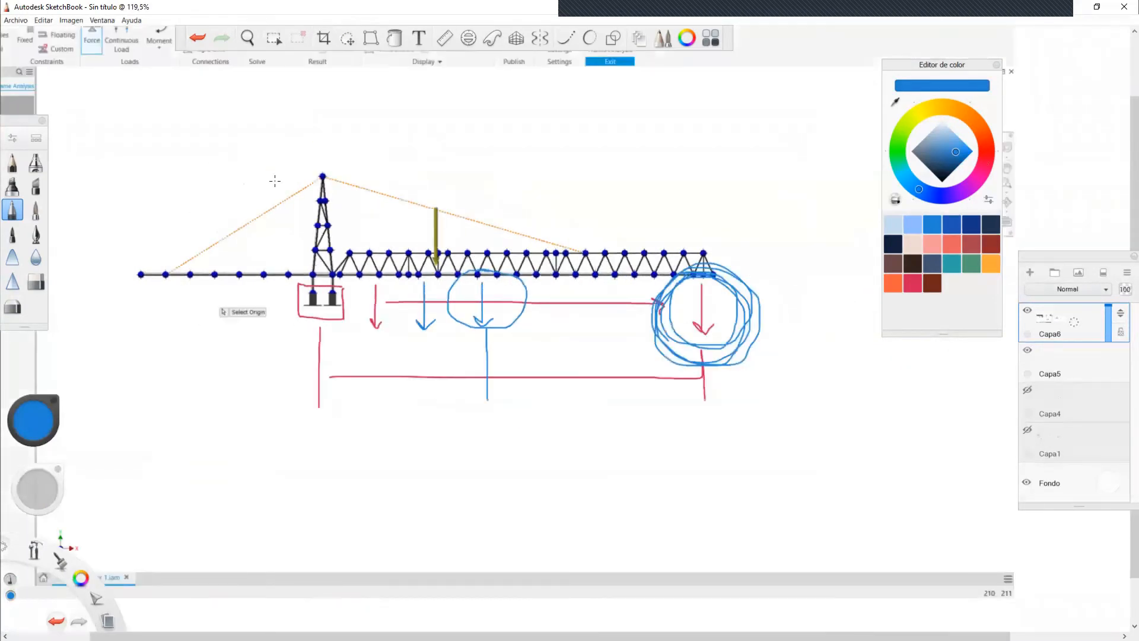
pyautogui.moveTo(171, 186); pyautogui.dragTo(82, 169)
pyautogui.moveTo(166, 176); pyautogui.dragTo(173, 188)
pyautogui.moveTo(342, 170)
pyautogui.mouseDown()
pyautogui.moveTo(515, 170)
pyautogui.moveTo(693, 210)
pyautogui.mouseUp()
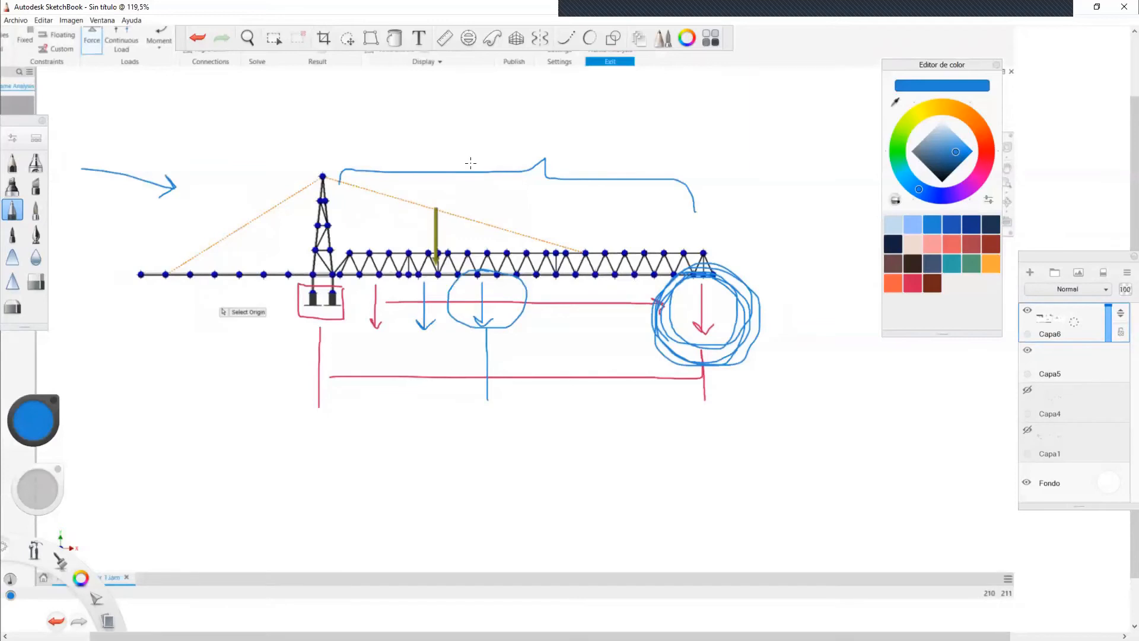
pyautogui.moveTo(462, 100)
pyautogui.mouseDown()
pyautogui.moveTo(481, 119)
pyautogui.moveTo(490, 98)
pyautogui.moveTo(552, 143)
pyautogui.mouseUp()
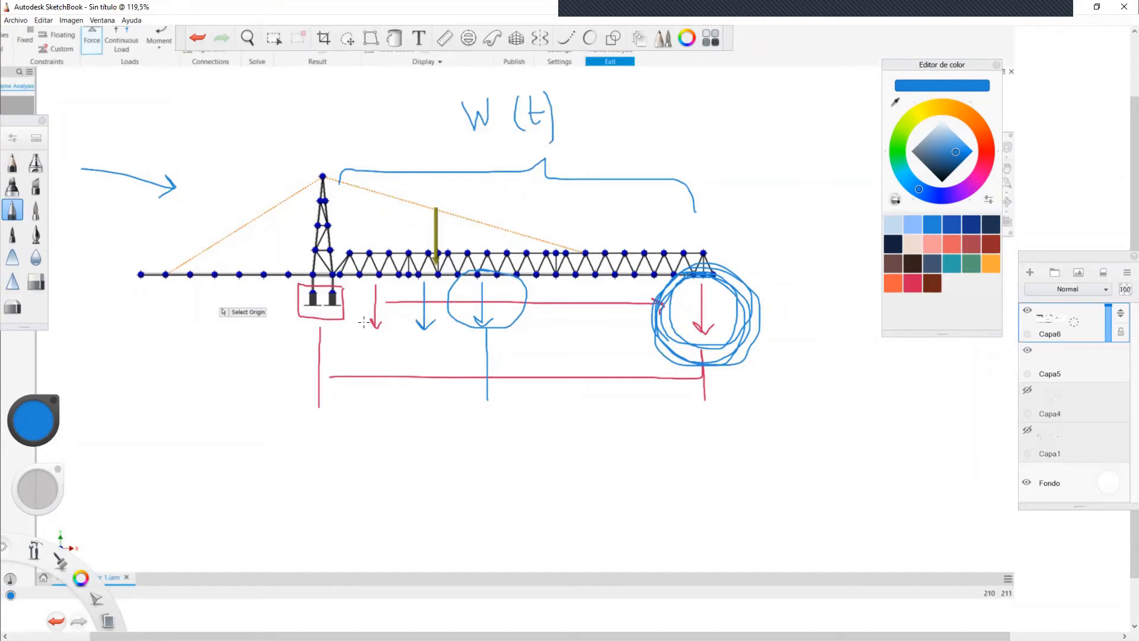
pyautogui.moveTo(565, 286)
pyautogui.mouseDown()
pyautogui.moveTo(566, 323)
pyautogui.moveTo(578, 319)
pyautogui.mouseUp()
# Erase the intermediate load arrows and most of the horizontal travel arrow below the jib, plus the middle of the span line.
pyautogui.click(39, 288)
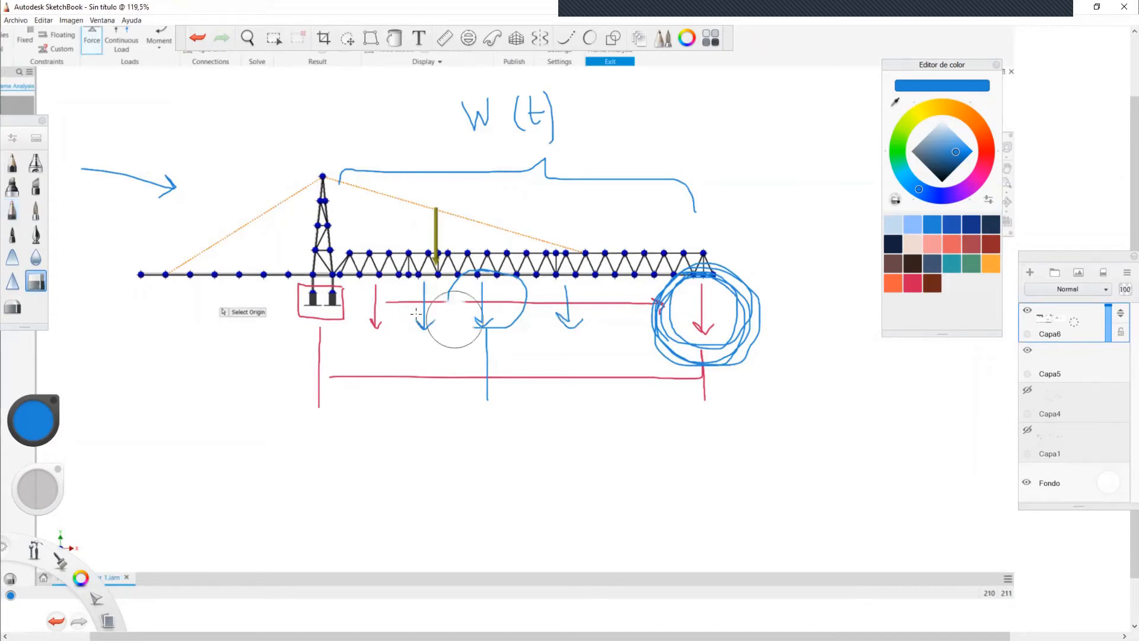
pyautogui.moveTo(376, 305)
pyautogui.mouseDown()
pyautogui.moveTo(433, 318)
pyautogui.moveTo(623, 308)
pyautogui.moveTo(569, 311)
pyautogui.moveTo(458, 287)
pyautogui.moveTo(480, 300)
pyautogui.mouseUp()
pyautogui.hotkey('ctrl', 'z')
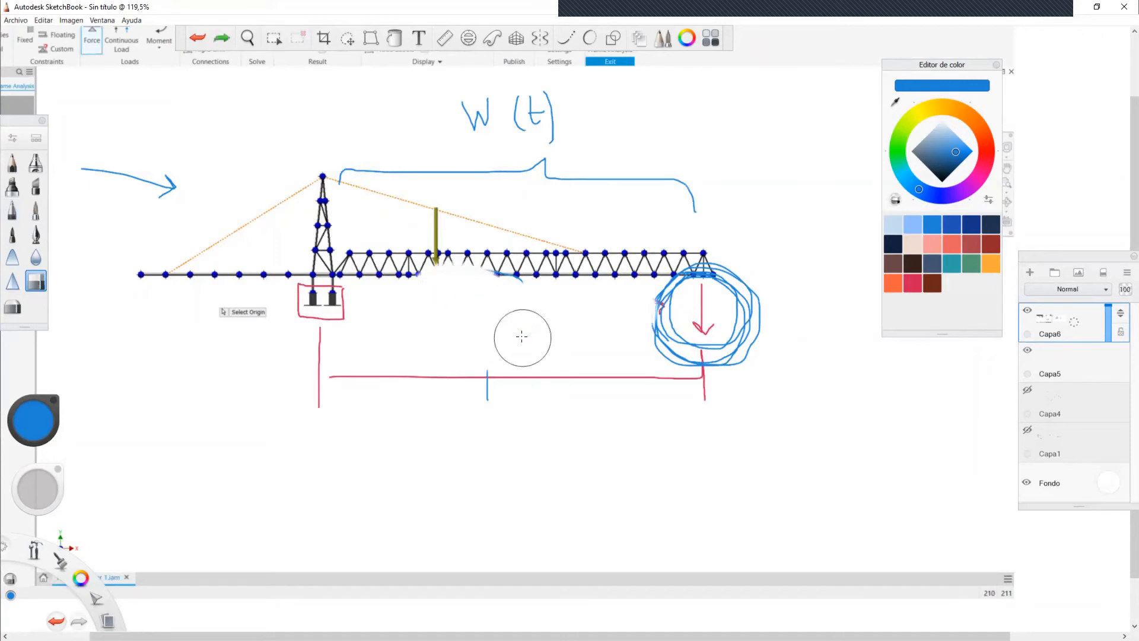
pyautogui.moveTo(397, 318); pyautogui.dragTo(595, 319)
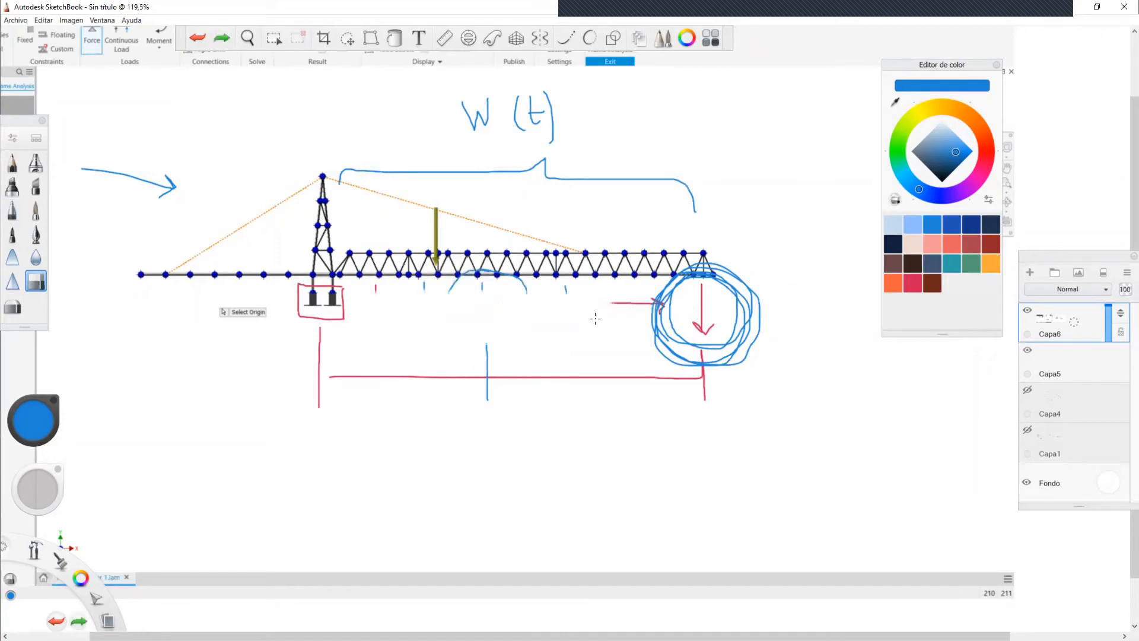
pyautogui.moveTo(464, 309); pyautogui.dragTo(508, 348)
pyautogui.click(608, 322)
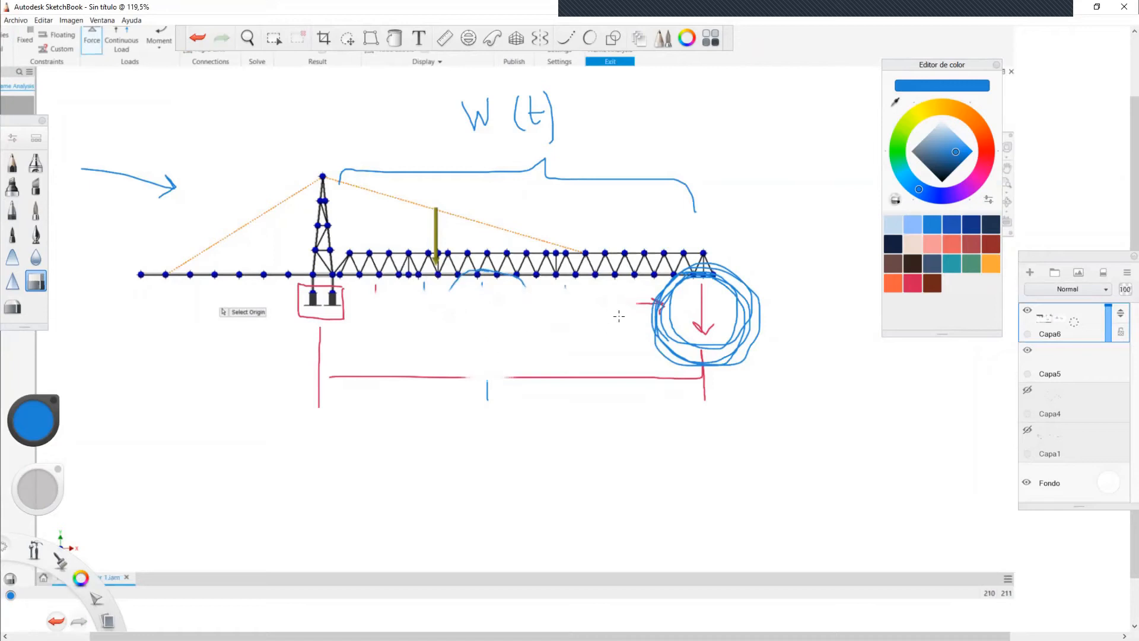
# Label the span L, write "EV. FIN." and "1 ANALISIS C.C." with arrows, and circle W (t) and the jib-tip load in blue.
pyautogui.click(12, 210)
pyautogui.moveTo(721, 283)
pyautogui.mouseDown()
pyautogui.moveTo(650, 327)
pyautogui.moveTo(659, 279)
pyautogui.mouseUp()
pyautogui.moveTo(488, 401); pyautogui.dragTo(502, 417)
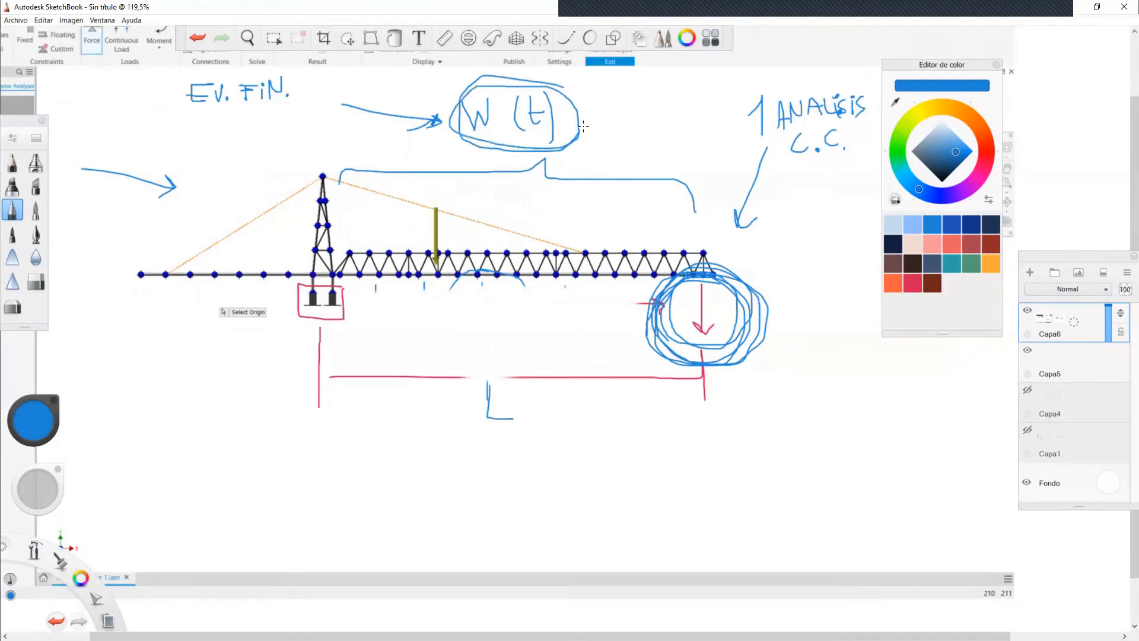
pyautogui.moveTo(579, 131); pyautogui.dragTo(510, 96)
pyautogui.moveTo(718, 277)
pyautogui.mouseDown()
pyautogui.moveTo(662, 300)
pyautogui.moveTo(743, 345)
pyautogui.moveTo(729, 279)
pyautogui.moveTo(729, 350)
pyautogui.moveTo(751, 294)
pyautogui.mouseUp()
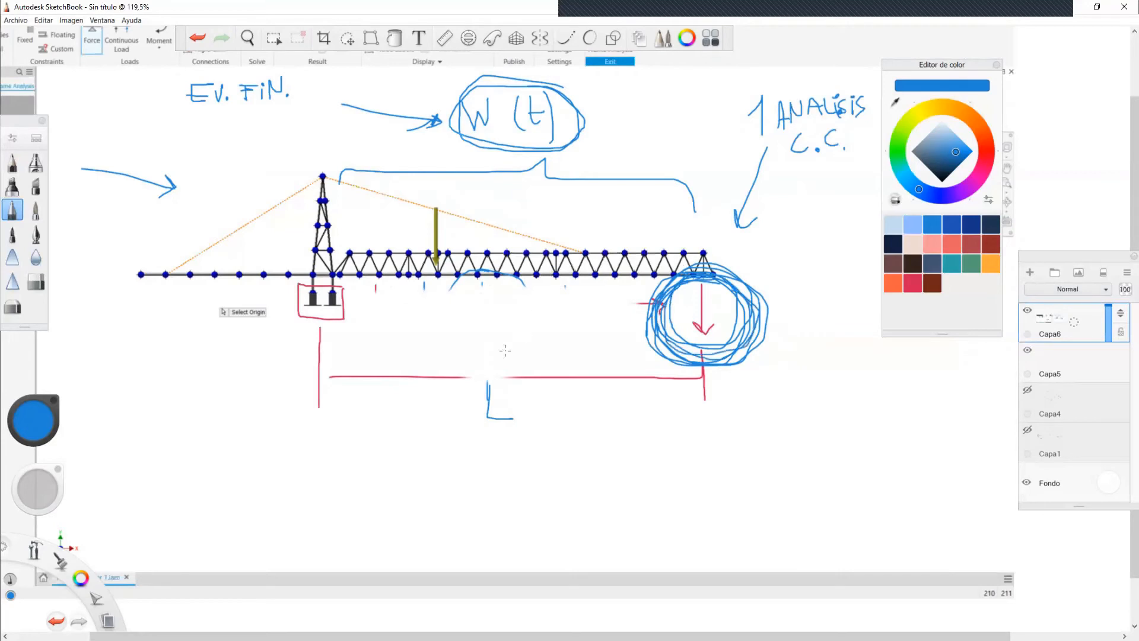
# Underline "EV. FIN." twice and add more blue circles around W (t) and the jib-tip load.
pyautogui.moveTo(186, 101); pyautogui.dragTo(301, 108)
pyautogui.moveTo(206, 112); pyautogui.dragTo(308, 114)
pyautogui.moveTo(522, 83)
pyautogui.mouseDown()
pyautogui.moveTo(475, 148)
pyautogui.moveTo(584, 113)
pyautogui.moveTo(450, 98)
pyautogui.moveTo(534, 149)
pyautogui.moveTo(515, 71)
pyautogui.moveTo(449, 123)
pyautogui.moveTo(534, 149)
pyautogui.moveTo(587, 112)
pyautogui.moveTo(568, 94)
pyautogui.mouseUp()
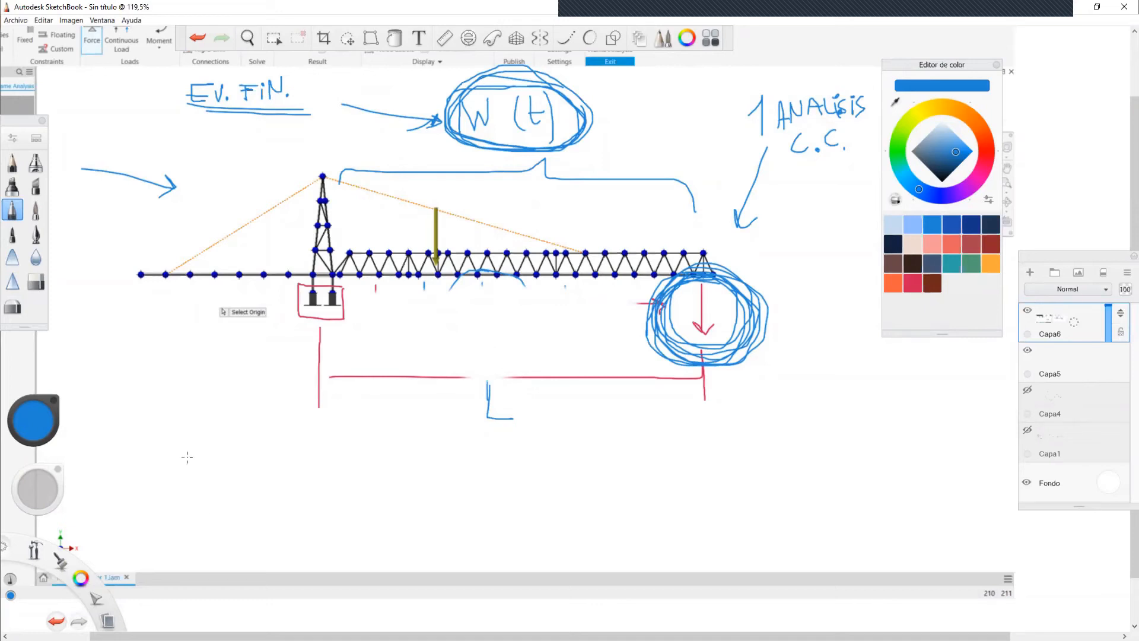
pyautogui.moveTo(679, 274)
pyautogui.mouseDown()
pyautogui.moveTo(656, 333)
pyautogui.moveTo(733, 279)
pyautogui.moveTo(658, 350)
pyautogui.moveTo(699, 350)
pyautogui.mouseUp()
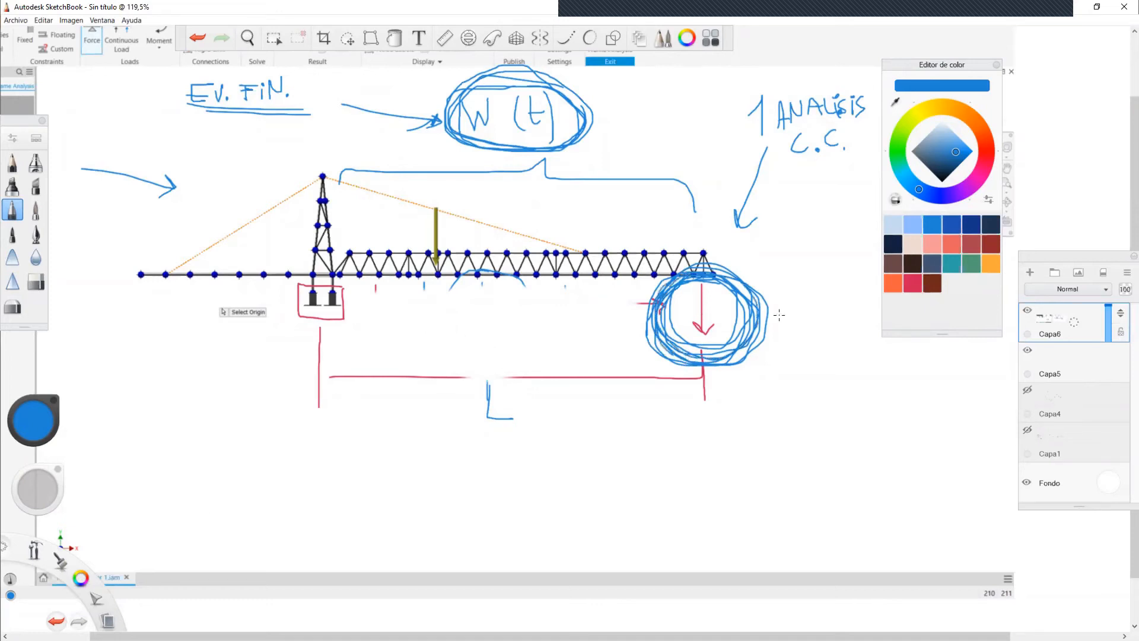
# Write "S.C." beside the circled jib-tip load and draw two blue arrows below the jib, near the supports and toward that load.
pyautogui.moveTo(806, 330)
pyautogui.mouseDown()
pyautogui.moveTo(780, 353)
pyautogui.moveTo(823, 364)
pyautogui.mouseUp()
pyautogui.click(825, 372)
pyautogui.moveTo(304, 334); pyautogui.dragTo(377, 333)
pyautogui.moveTo(364, 325)
pyautogui.mouseDown()
pyautogui.moveTo(378, 333)
pyautogui.moveTo(363, 344)
pyautogui.mouseUp()
pyautogui.moveTo(595, 326); pyautogui.dragTo(643, 326)
pyautogui.moveTo(643, 327); pyautogui.dragTo(631, 335)
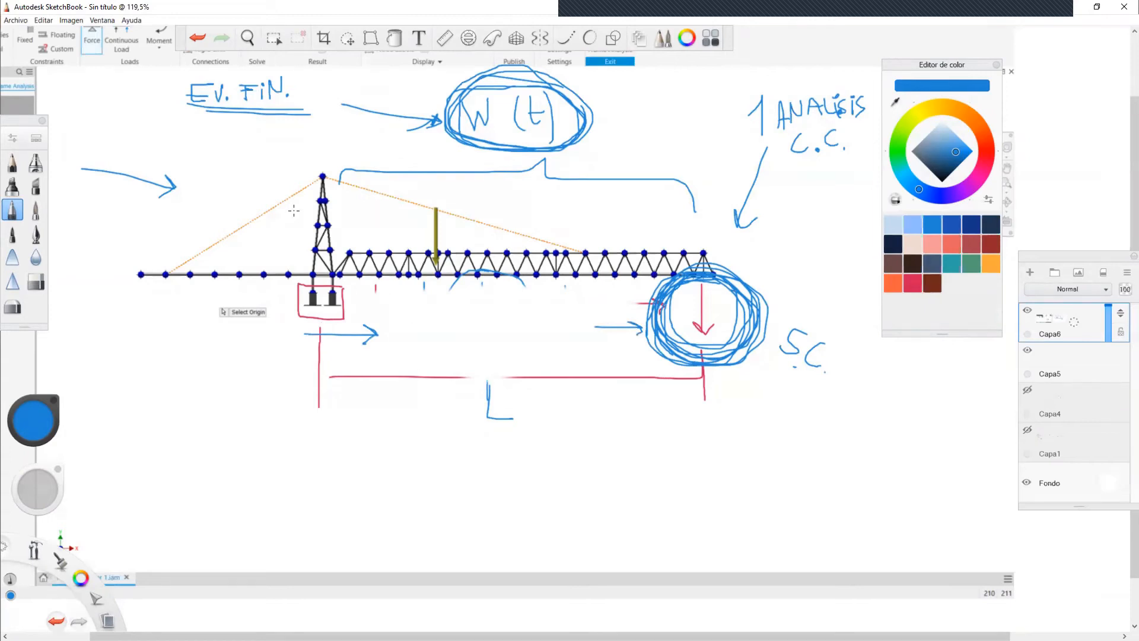
# Erase the span line, the L and S.C. labels, the travel arrows and the circled tip load below the jib.
pyautogui.click(37, 285)
pyautogui.moveTo(308, 342)
pyautogui.mouseDown()
pyautogui.moveTo(366, 354)
pyautogui.moveTo(305, 394)
pyautogui.moveTo(662, 377)
pyautogui.moveTo(736, 356)
pyautogui.moveTo(670, 294)
pyautogui.moveTo(756, 322)
pyautogui.moveTo(797, 352)
pyautogui.mouseUp()
pyautogui.moveTo(680, 323)
pyautogui.mouseDown()
pyautogui.moveTo(707, 280)
pyautogui.moveTo(758, 301)
pyautogui.moveTo(705, 353)
pyautogui.moveTo(705, 374)
pyautogui.moveTo(711, 359)
pyautogui.moveTo(706, 373)
pyautogui.moveTo(699, 359)
pyautogui.moveTo(711, 368)
pyautogui.mouseUp()
# Draw a blue jib-tip load arrow, box "1 ANALISIS C.C." and "EV. FIN.", and mark the spans and a circled counter-jib load in red.
pyautogui.click(13, 214)
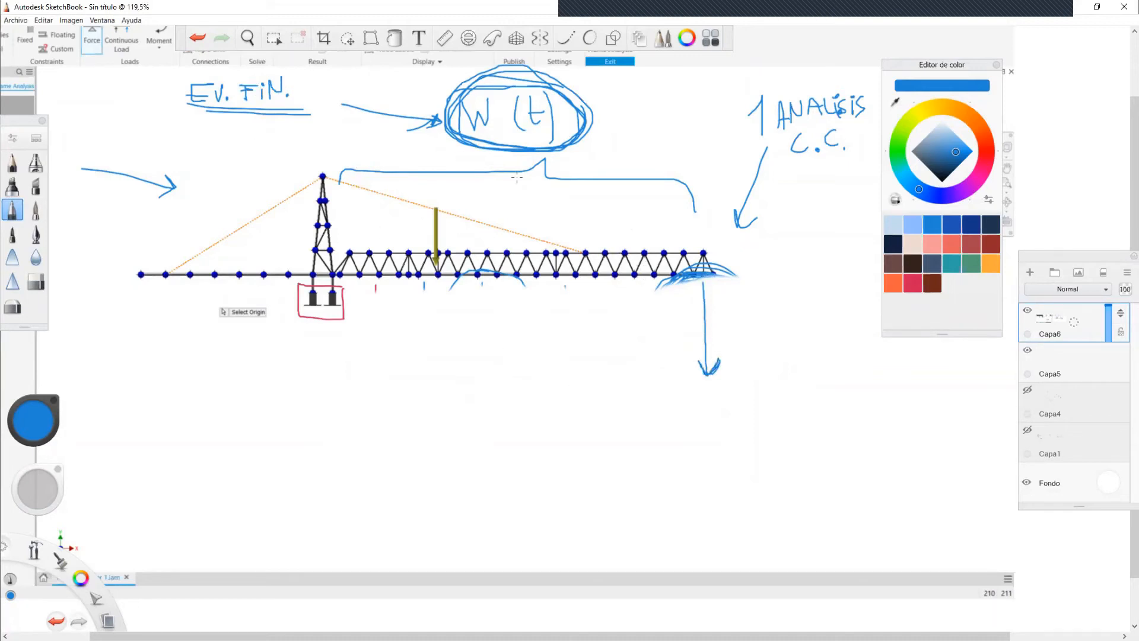
pyautogui.moveTo(847, 70)
pyautogui.mouseDown()
pyautogui.moveTo(702, 105)
pyautogui.moveTo(882, 163)
pyautogui.moveTo(862, 74)
pyautogui.moveTo(828, 71)
pyautogui.mouseUp()
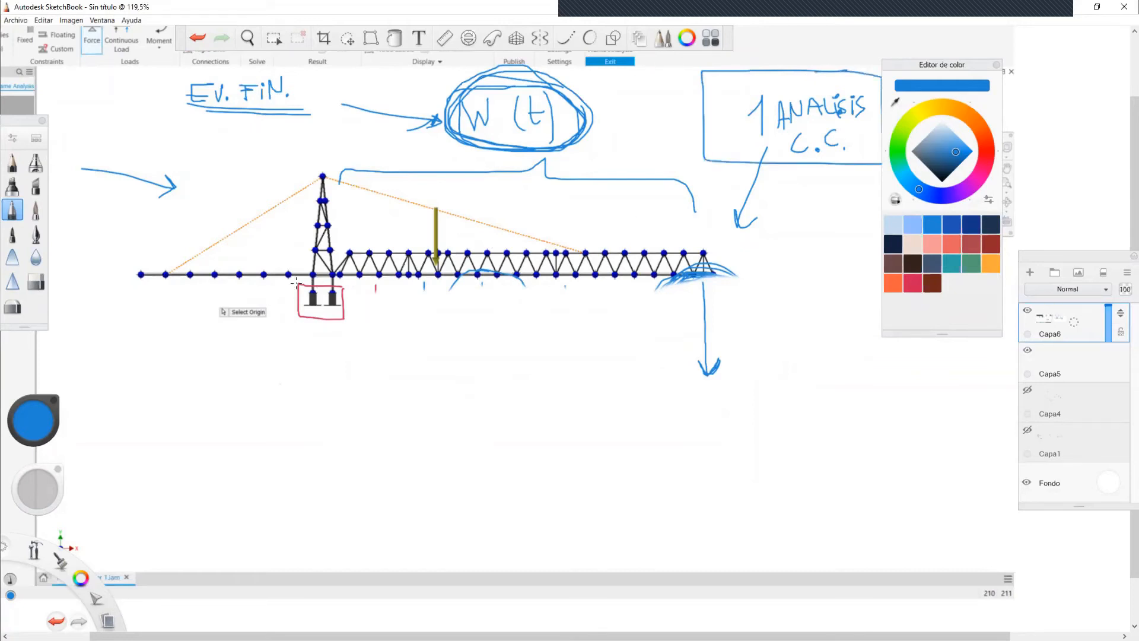
pyautogui.moveTo(181, 112)
pyautogui.mouseDown()
pyautogui.moveTo(183, 68)
pyautogui.moveTo(312, 73)
pyautogui.moveTo(219, 115)
pyautogui.moveTo(179, 64)
pyautogui.mouseUp()
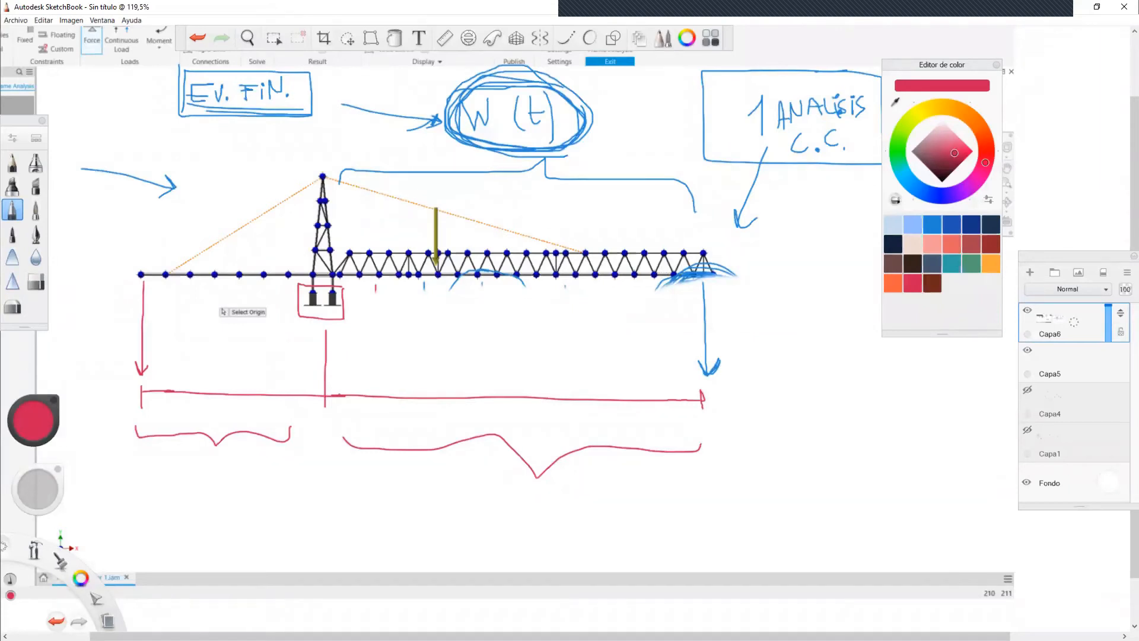
pyautogui.moveTo(163, 267)
pyautogui.mouseDown()
pyautogui.moveTo(89, 365)
pyautogui.moveTo(166, 263)
pyautogui.moveTo(161, 272)
pyautogui.mouseUp()
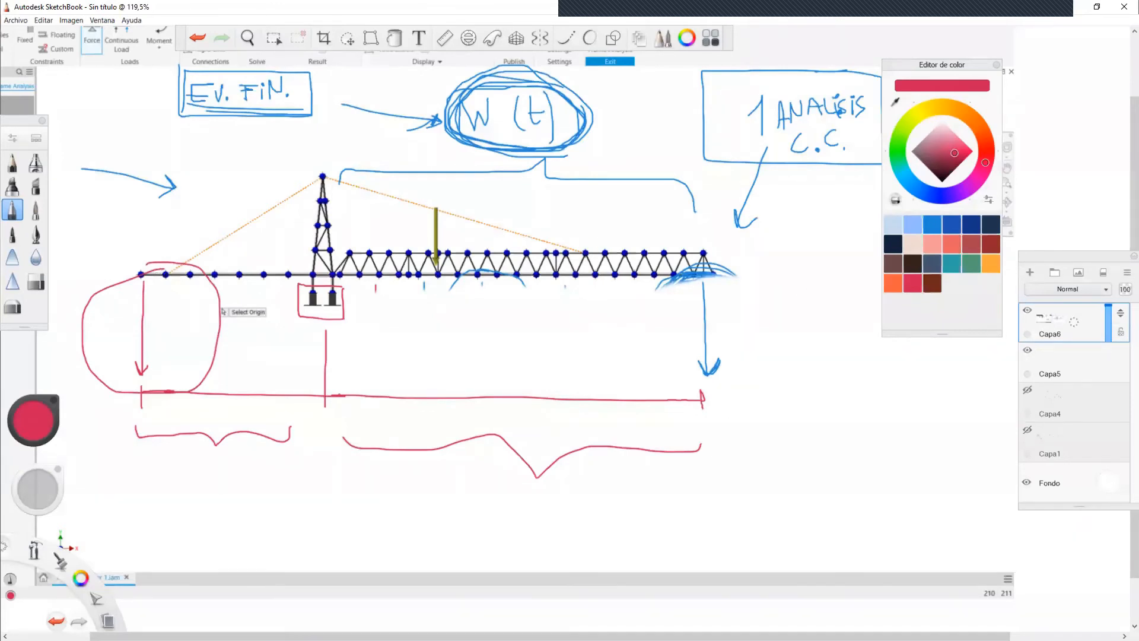
# Switch to Inventor and examine the crane's frame model in front and isometric views.
pyautogui.hotkey('alt', 'Tab')
pyautogui.scroll(-3, 375, 339)
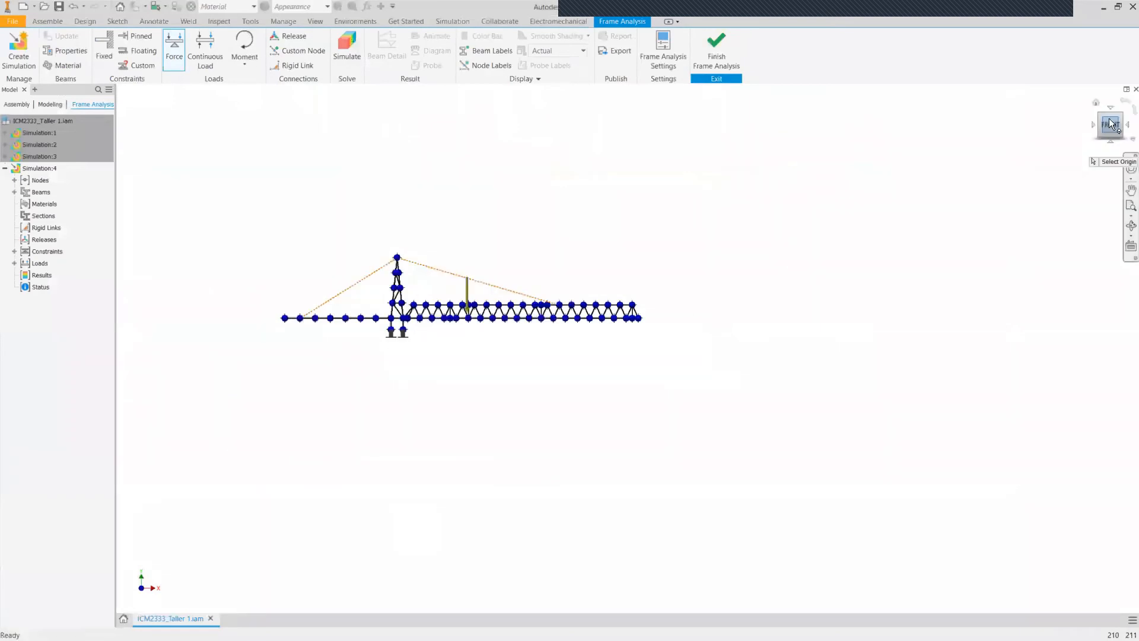
pyautogui.click(1119, 115)
pyautogui.scroll(4, 695, 331)
pyautogui.scroll(-5, 694, 333)
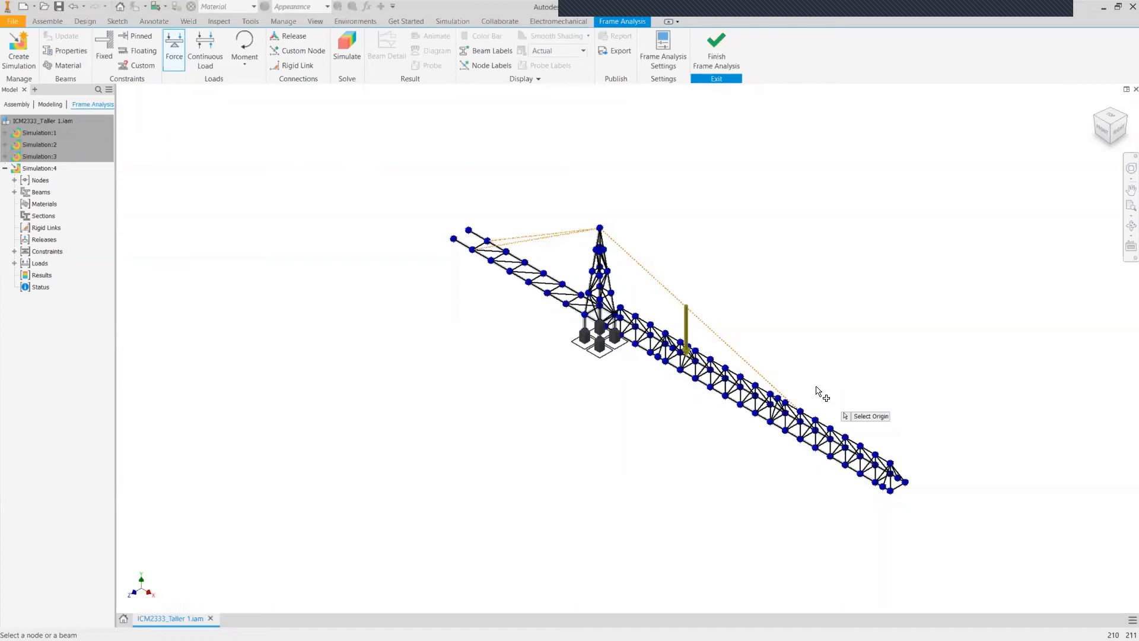
pyautogui.scroll(-3, 844, 422)
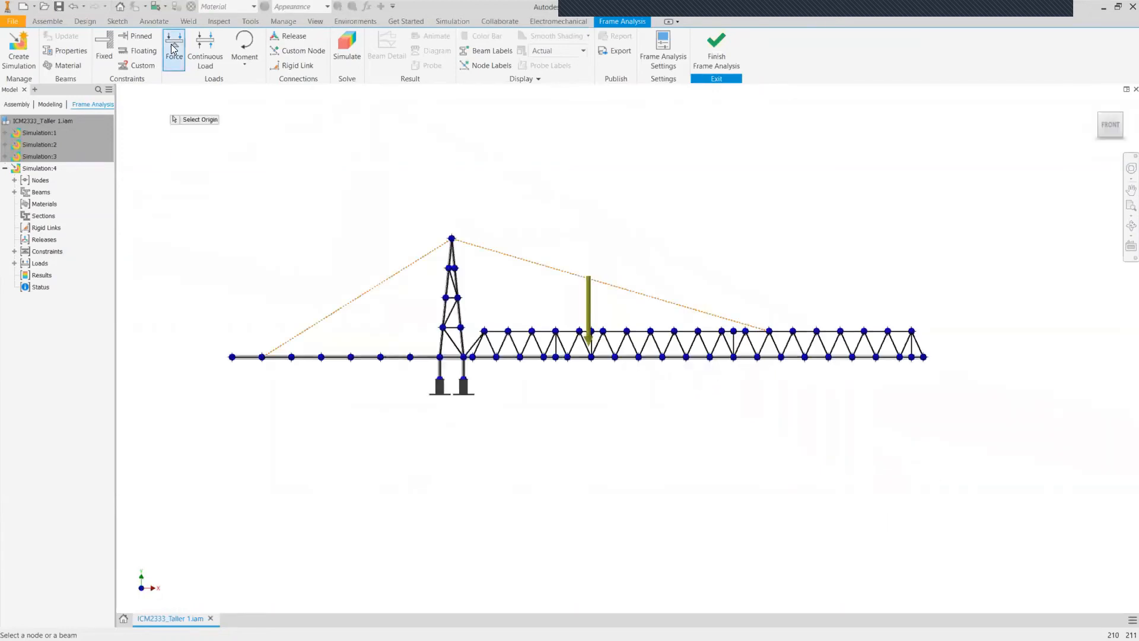
pyautogui.click(1121, 118)
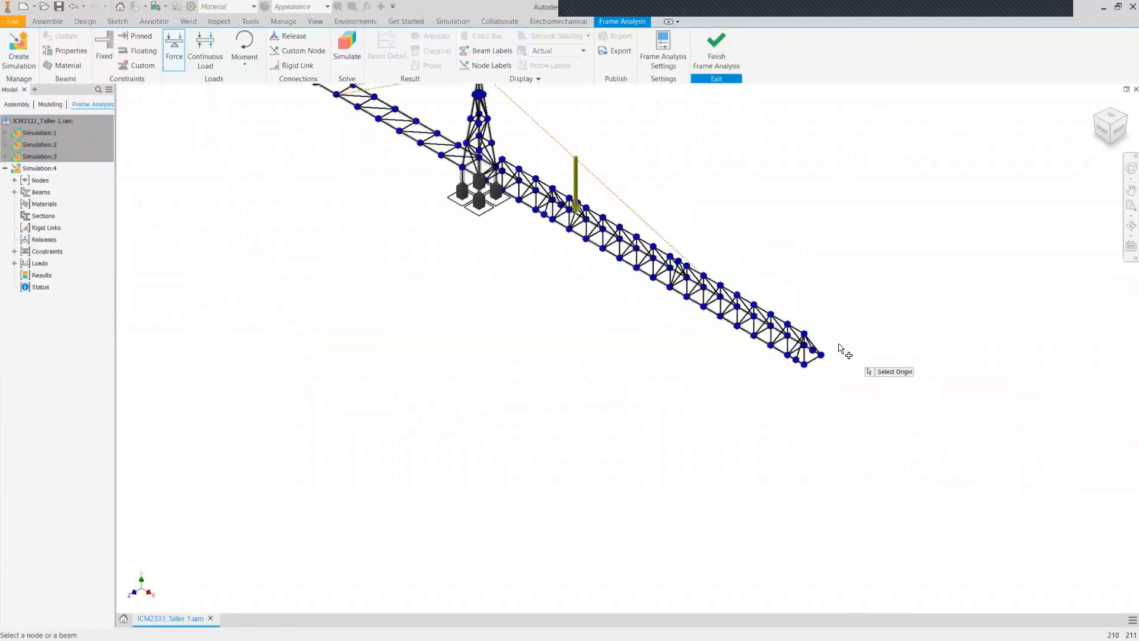
# Examine the counter-jib end and the nodes at the jib tip for possible load positions.
pyautogui.scroll(3, 844, 350)
pyautogui.scroll(-5, 730, 386)
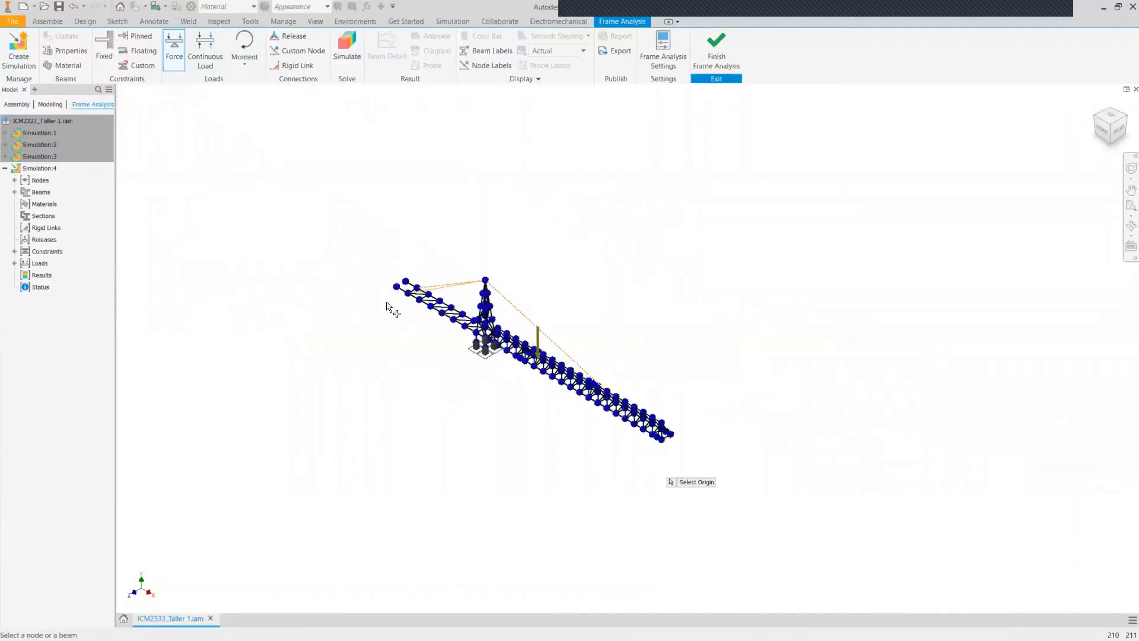
pyautogui.scroll(4, 397, 323)
pyautogui.scroll(-4, 611, 386)
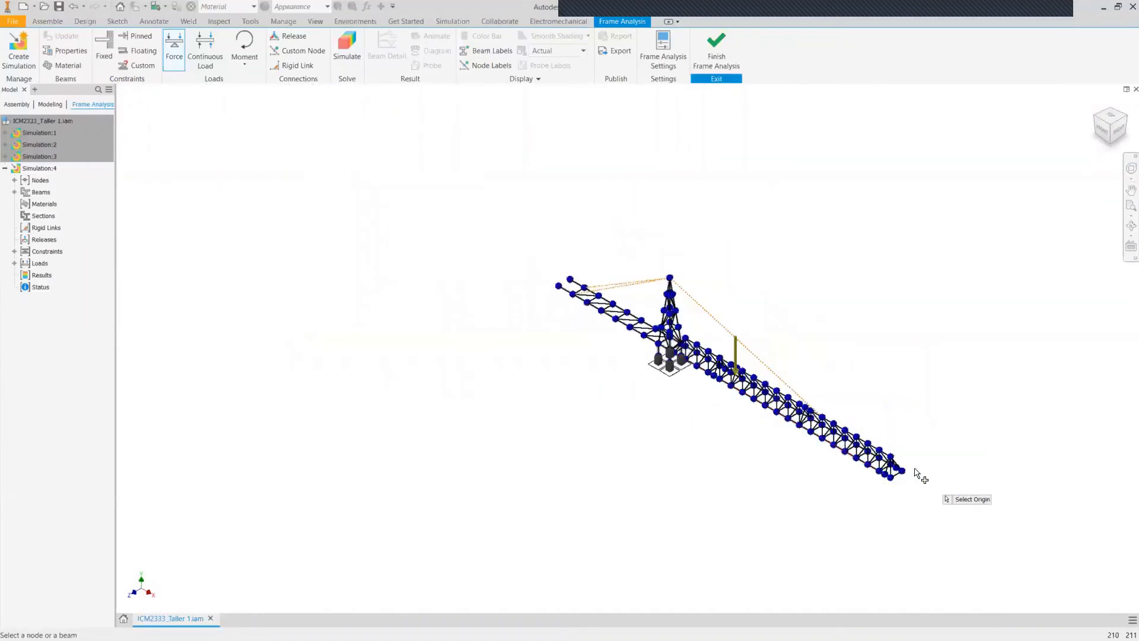
pyautogui.scroll(5, 917, 474)
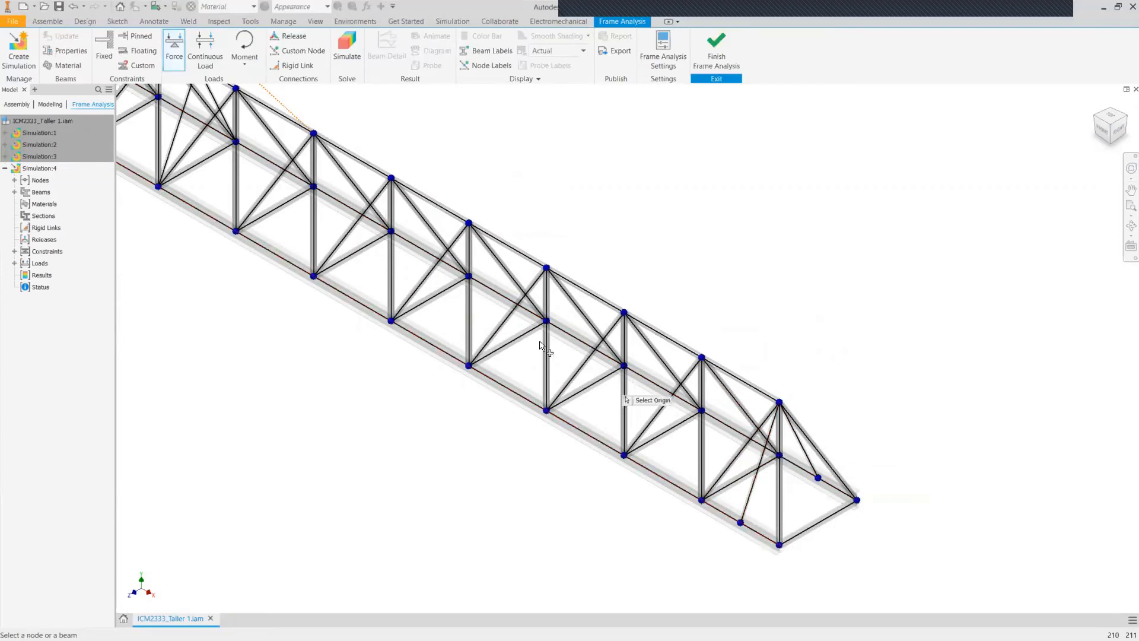
pyautogui.scroll(-4, 623, 445)
pyautogui.scroll(4, 580, 490)
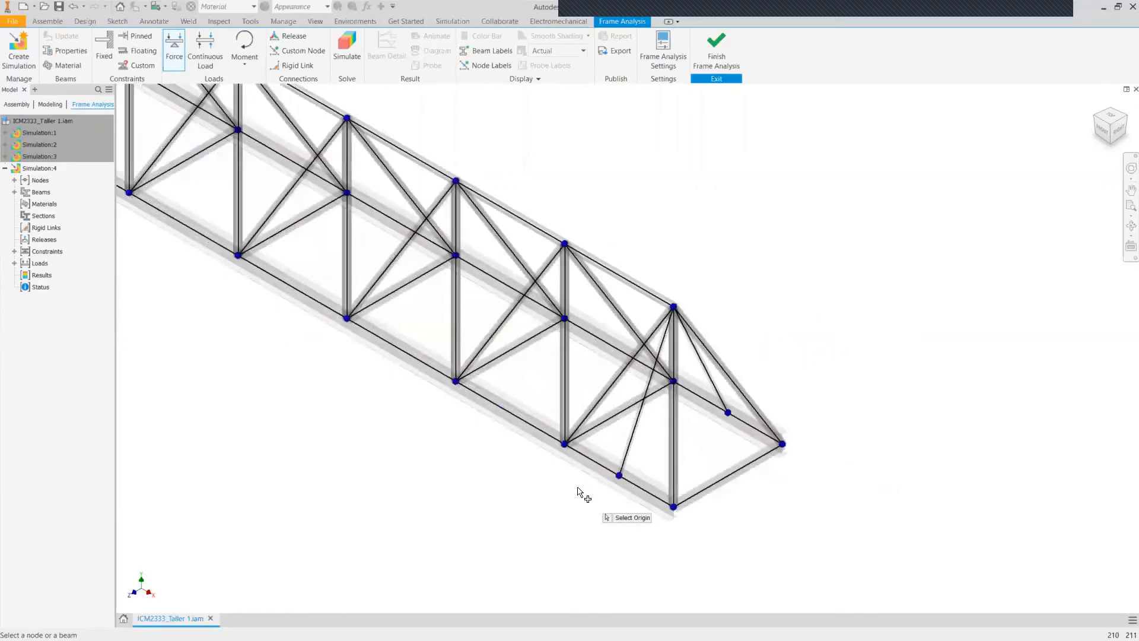
pyautogui.scroll(4, 593, 484)
pyautogui.scroll(-5, 613, 478)
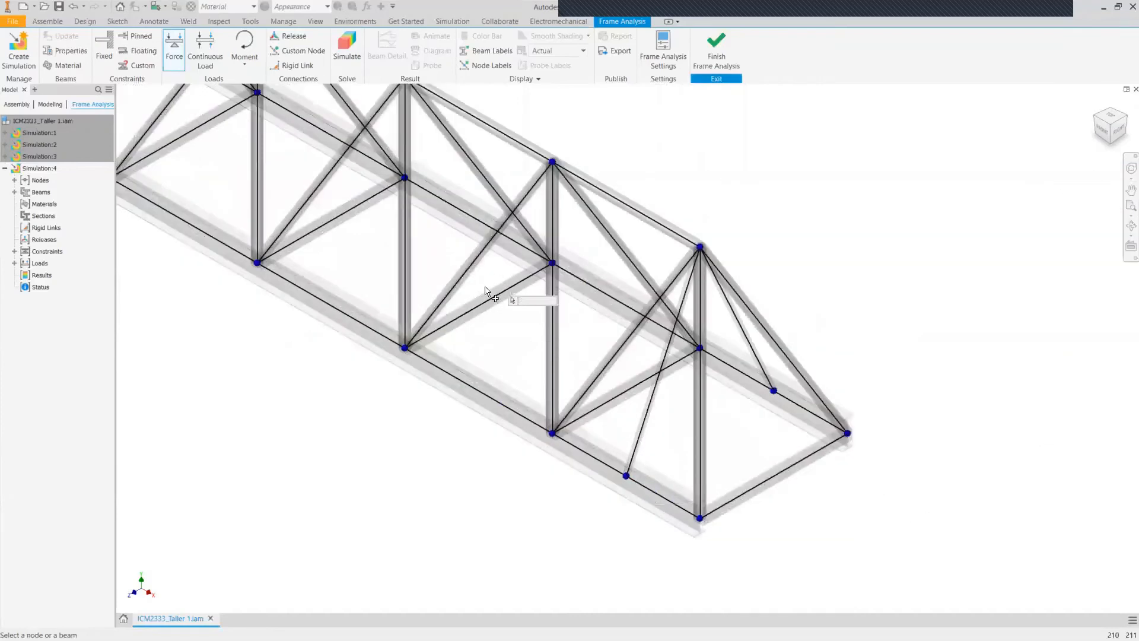
# Finish the frame analysis and examine the solid beam profiles and brace joints at the jib end.
pyautogui.click(716, 53)
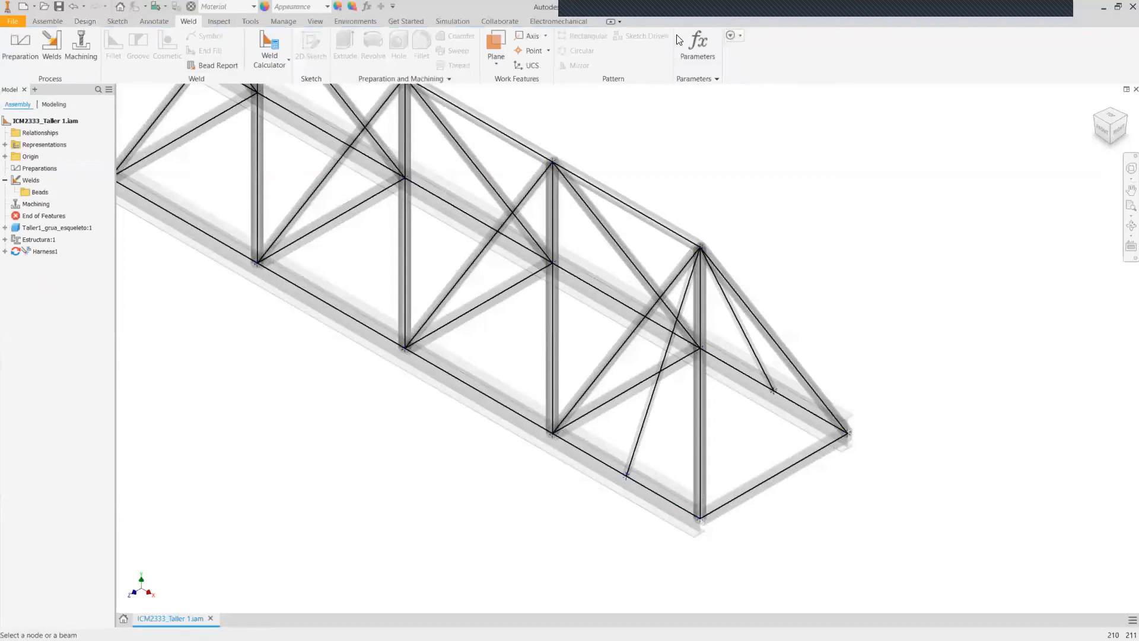
pyautogui.scroll(-8, 335, 248)
pyautogui.scroll(5, 380, 323)
pyautogui.scroll(3, 363, 211)
pyautogui.scroll(-6, 419, 270)
pyautogui.scroll(5, 276, 143)
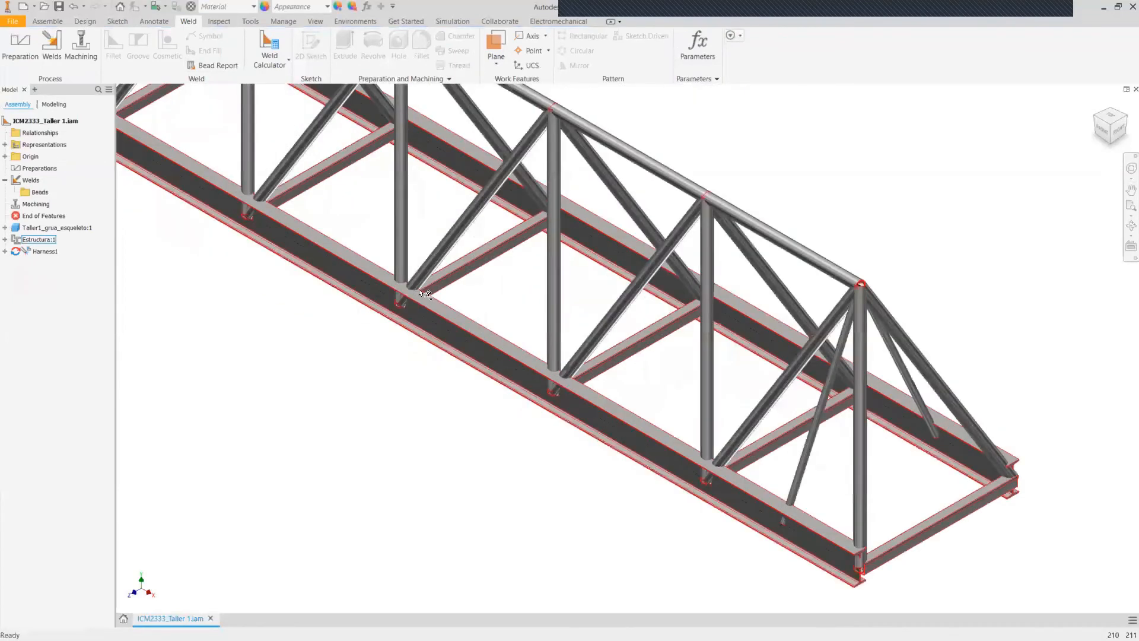
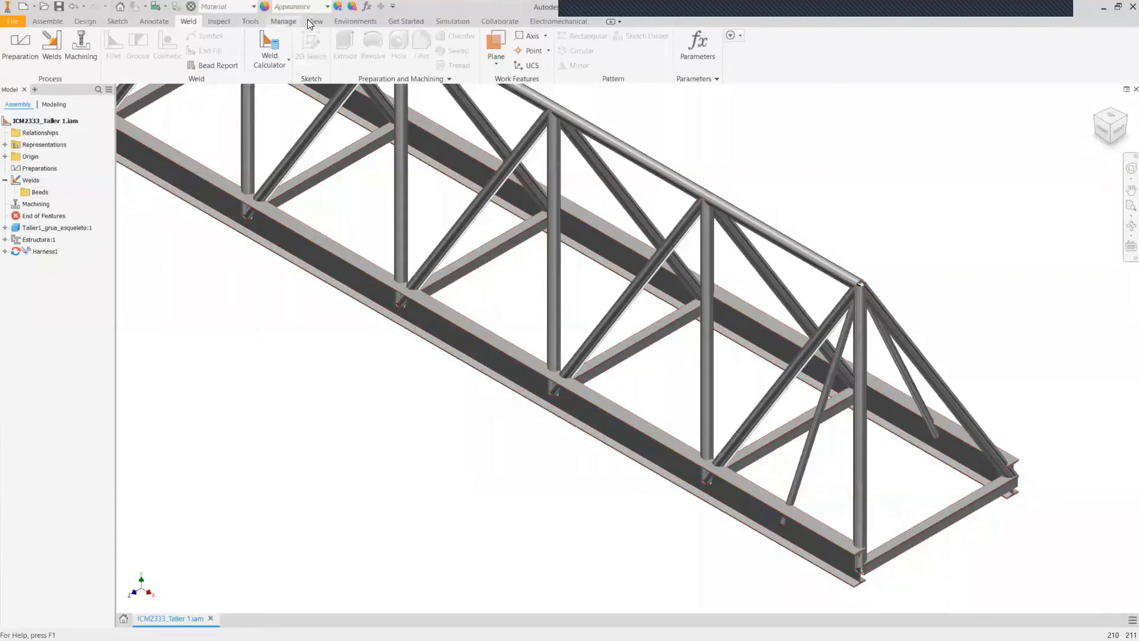
# Return to Frame Analysis and start a Force load at the brace node on the lower chord near the jib tip.
pyautogui.click(341, 22)
pyautogui.click(81, 49)
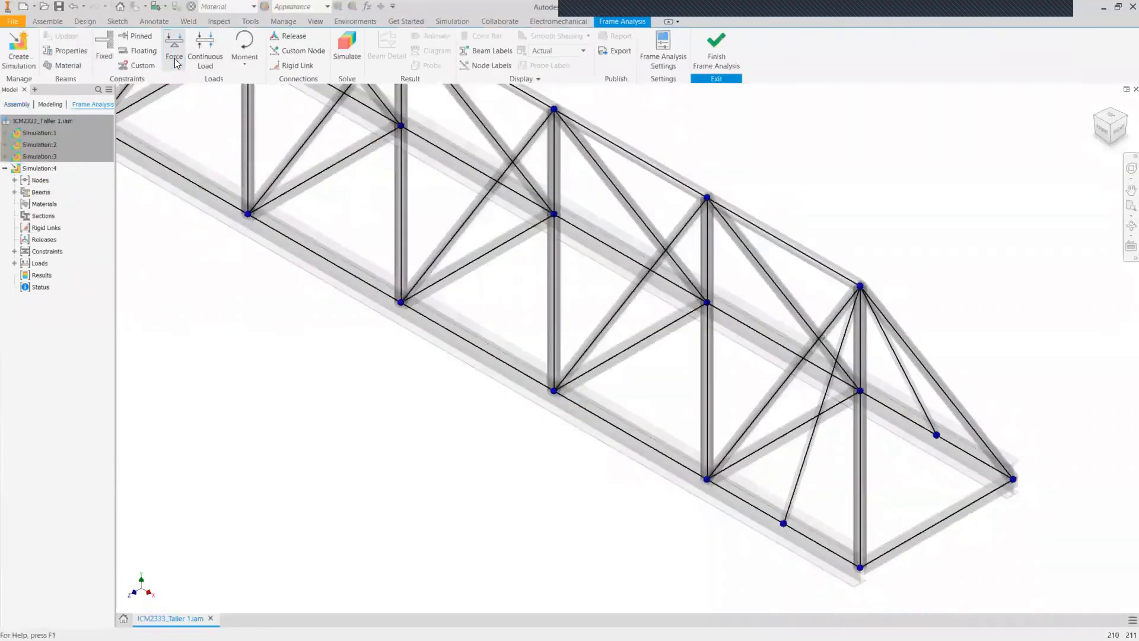
pyautogui.scroll(-5, 706, 391)
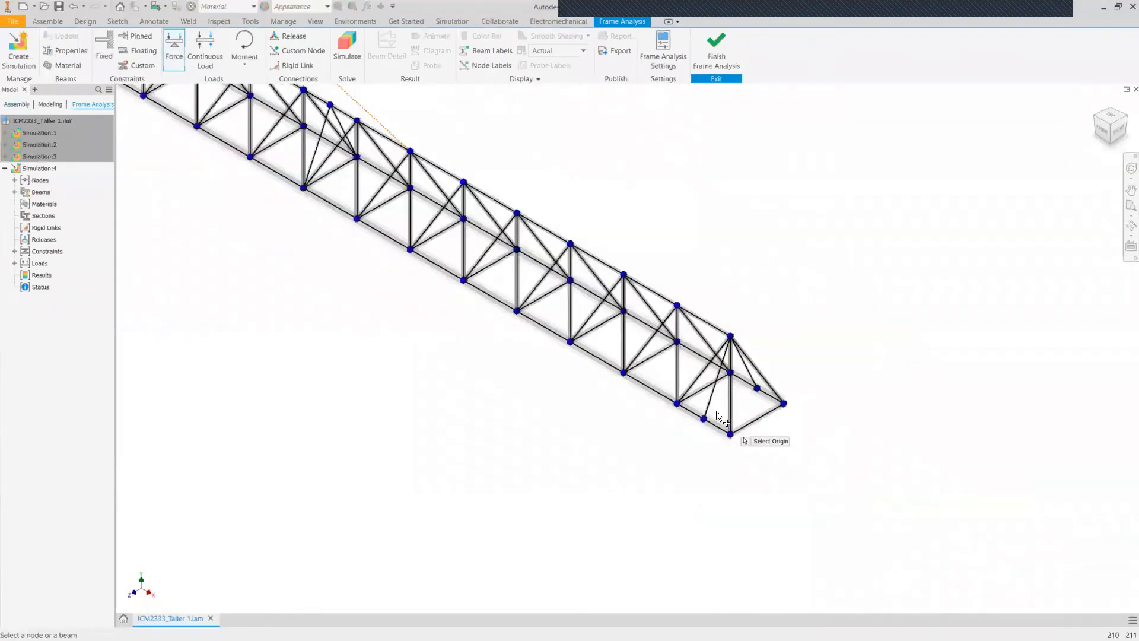
pyautogui.scroll(-5, 718, 415)
pyautogui.scroll(7, 721, 416)
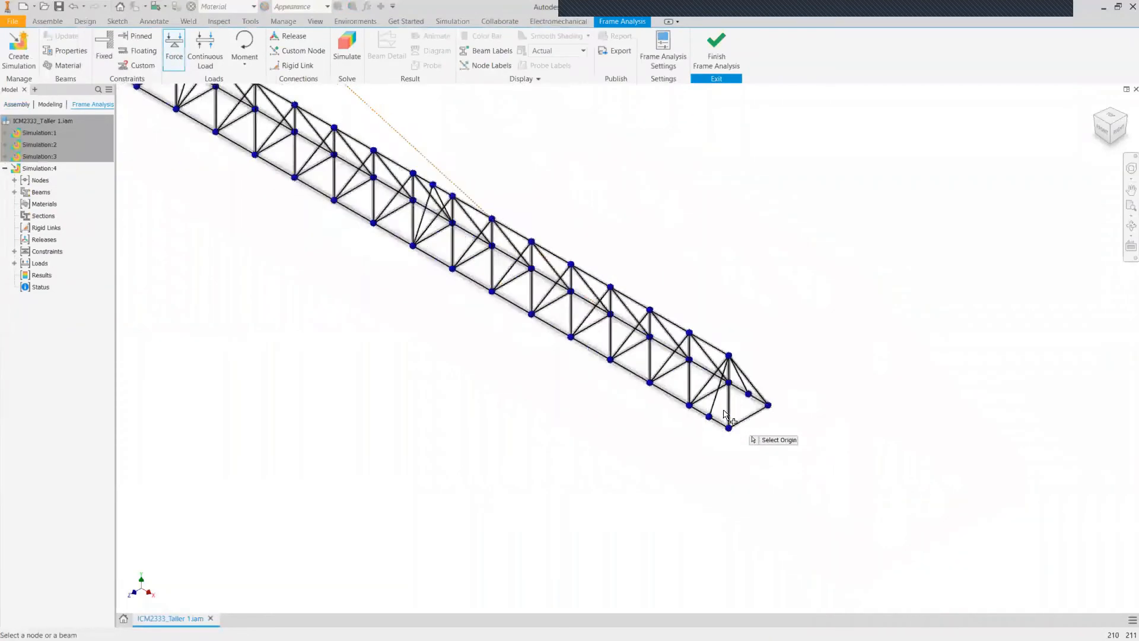
pyautogui.scroll(3, 730, 411)
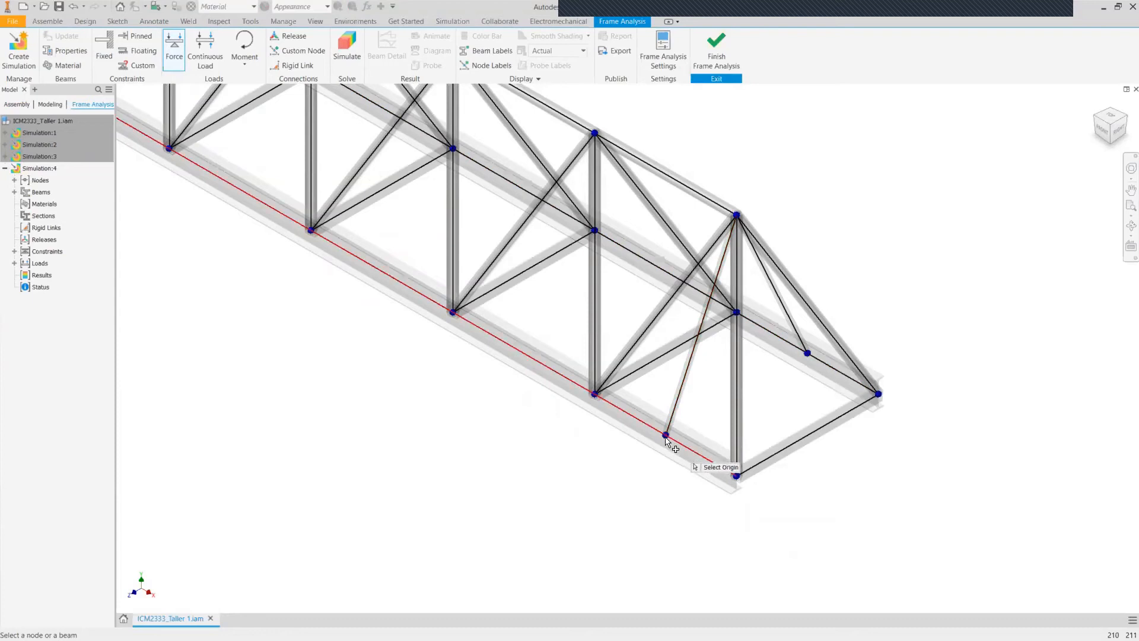
pyautogui.scroll(2, 669, 438)
pyautogui.scroll(-6, 670, 438)
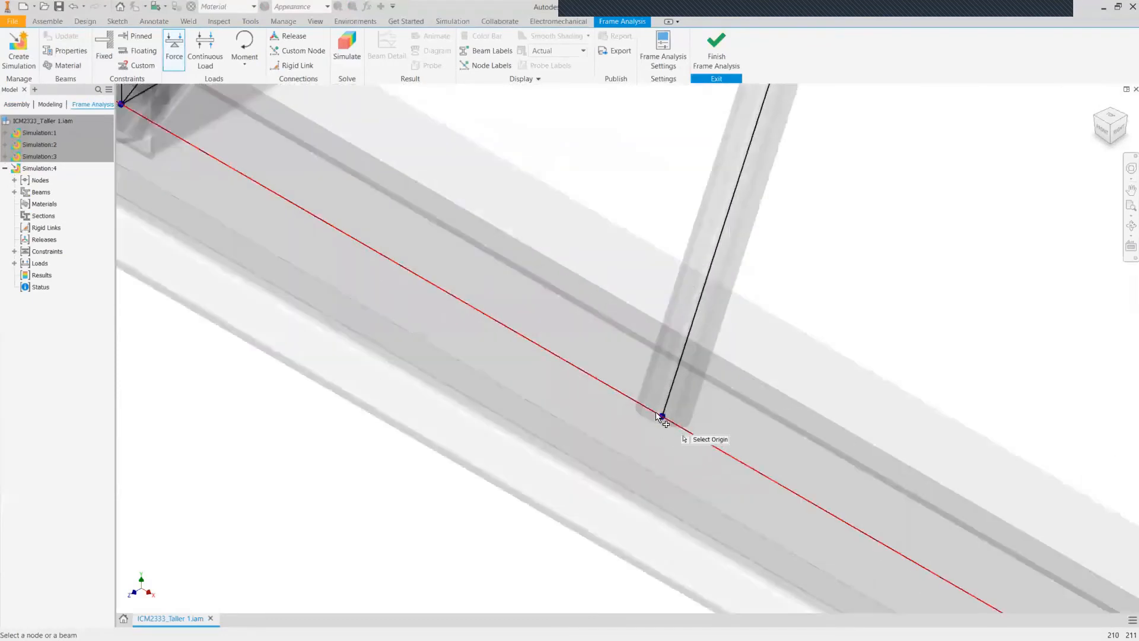
# Apply a downward force at the loose brace node on the near lower chord by the jib tip, with magnitude 2500 times gravitational acceleration.
pyautogui.click(662, 417)
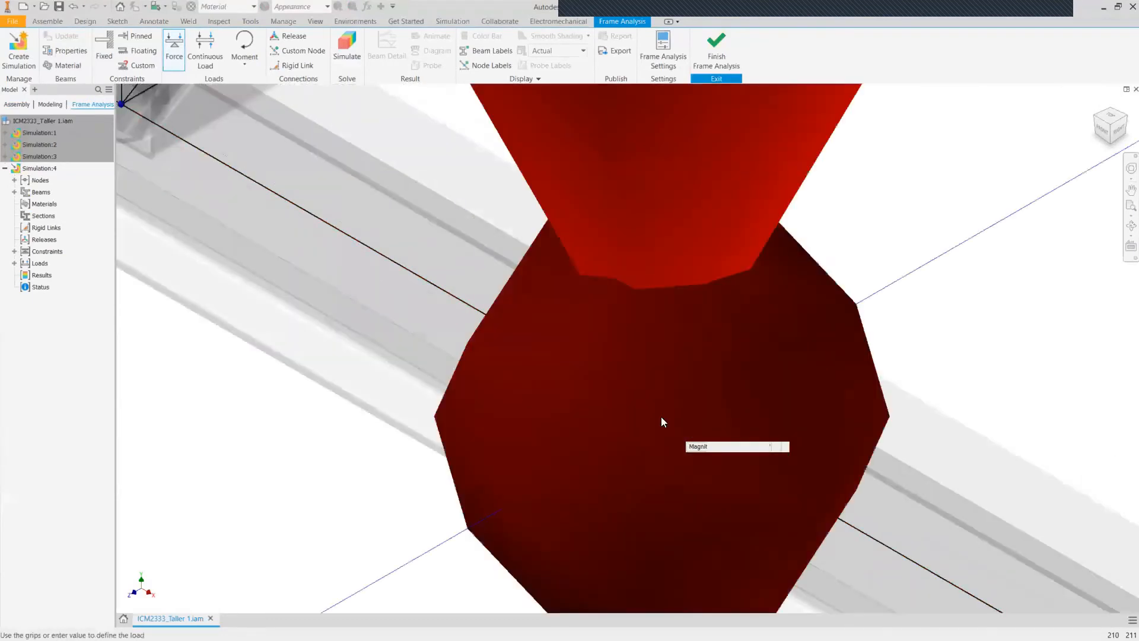
pyautogui.scroll(5, 667, 321)
pyautogui.scroll(5, 667, 320)
pyautogui.click(665, 238)
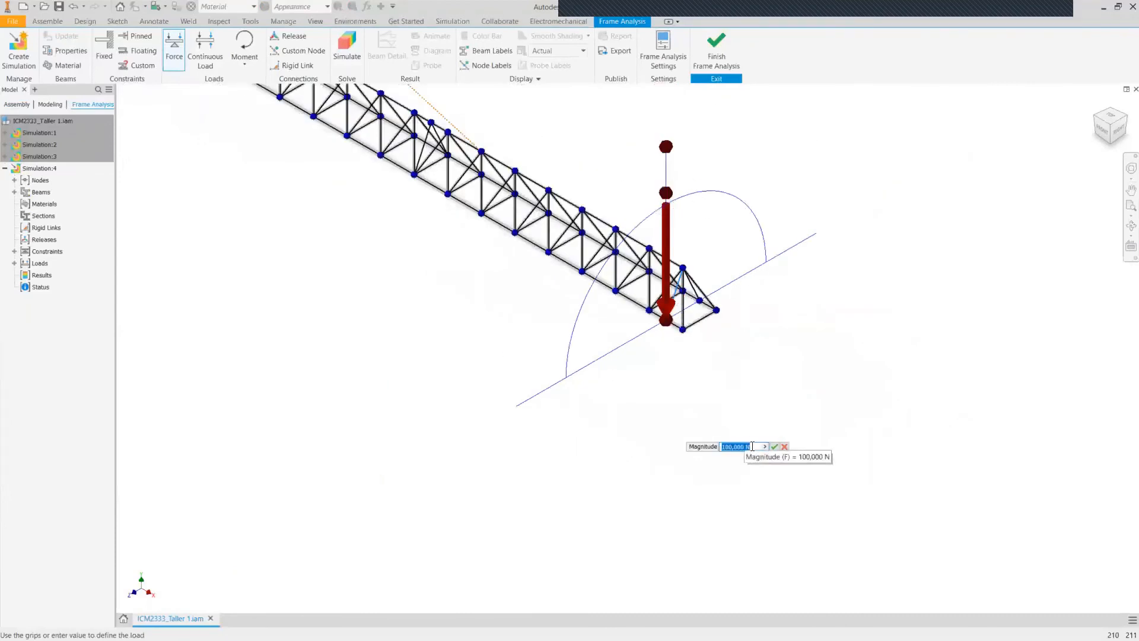
pyautogui.write('2.5*10')
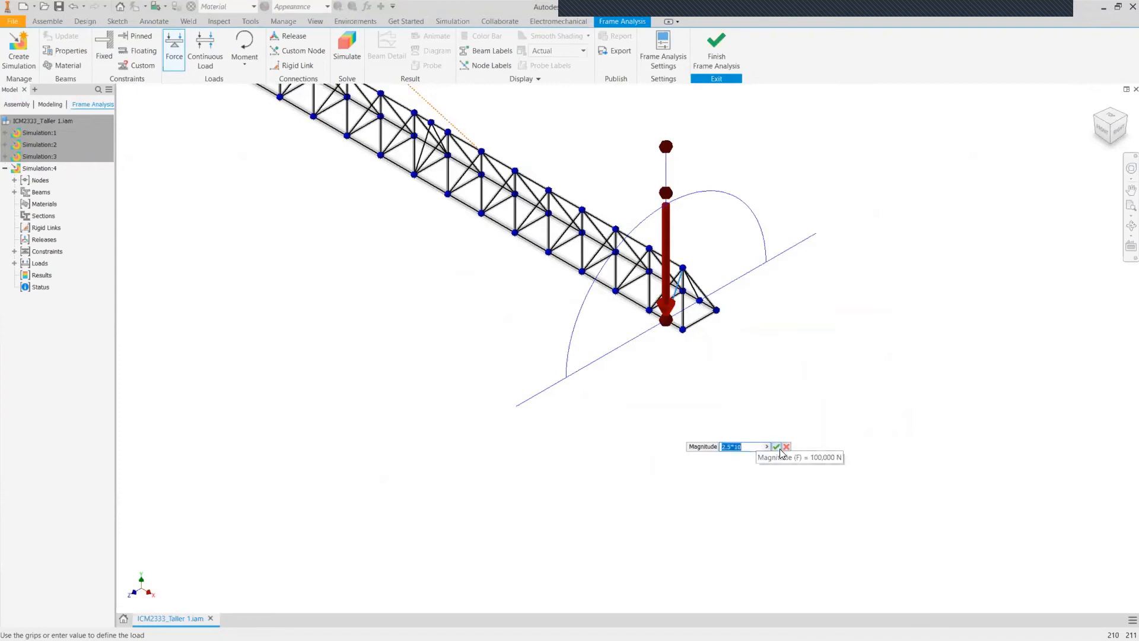
pyautogui.click(732, 446)
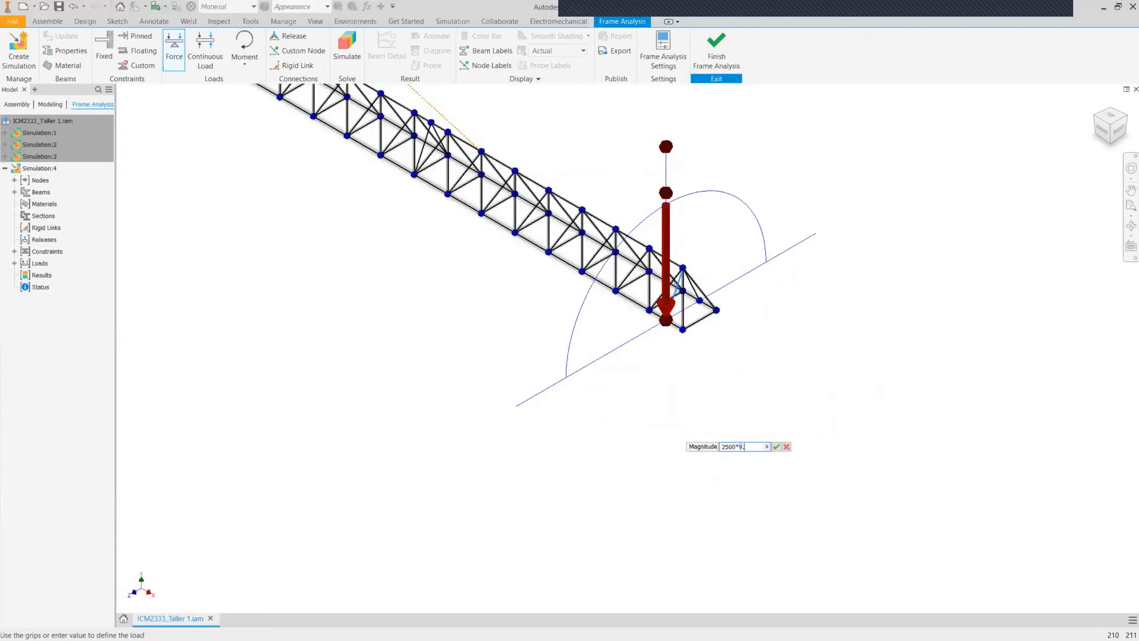
pyautogui.click(777, 447)
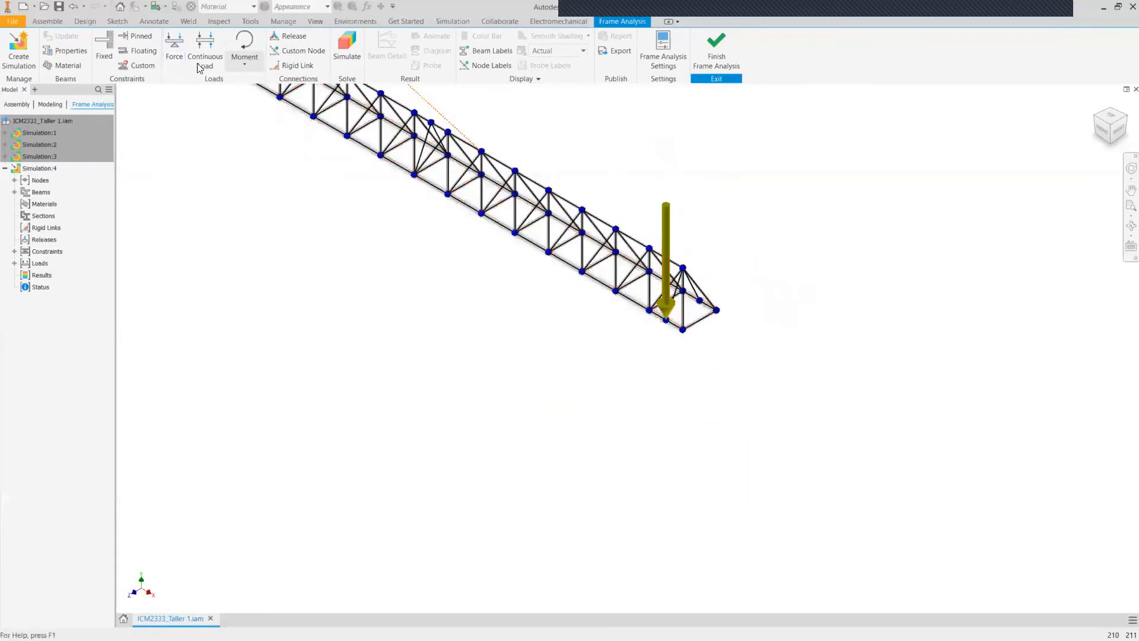
# Add a matching downward force on the opposite lower chord near the jib tip, keeping the default magnitude.
pyautogui.click(174, 47)
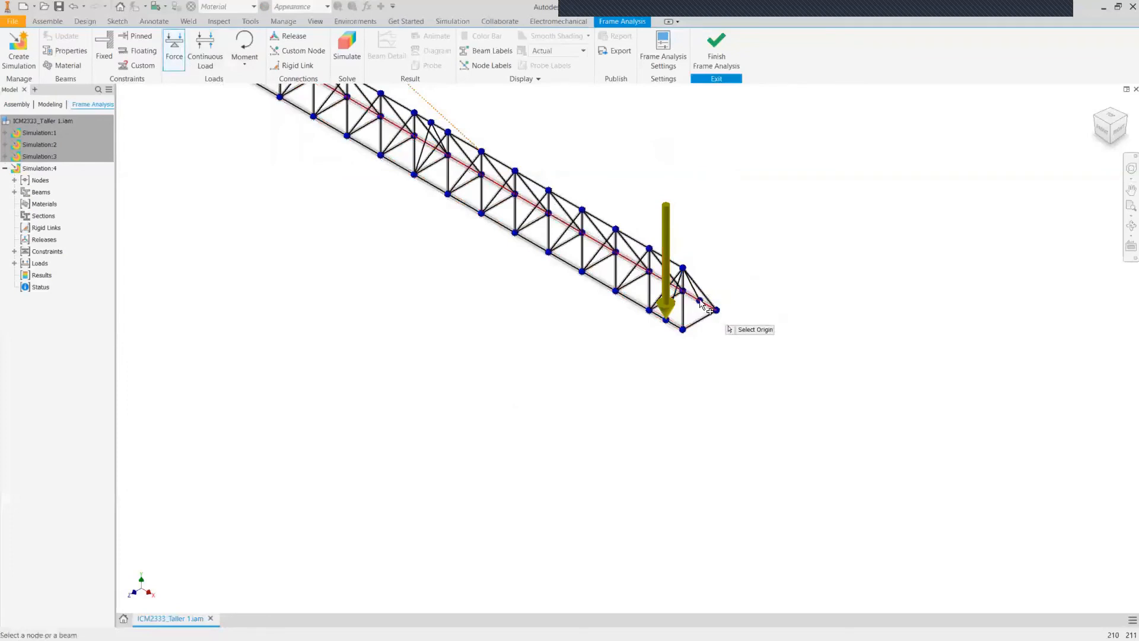
pyautogui.click(700, 302)
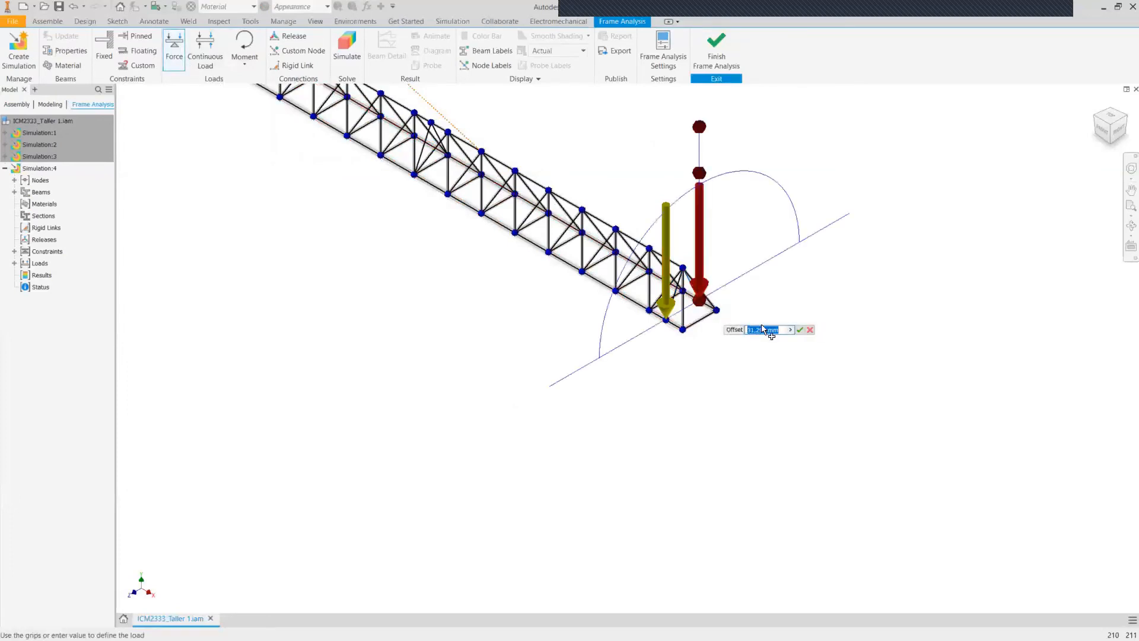
pyautogui.click(800, 330)
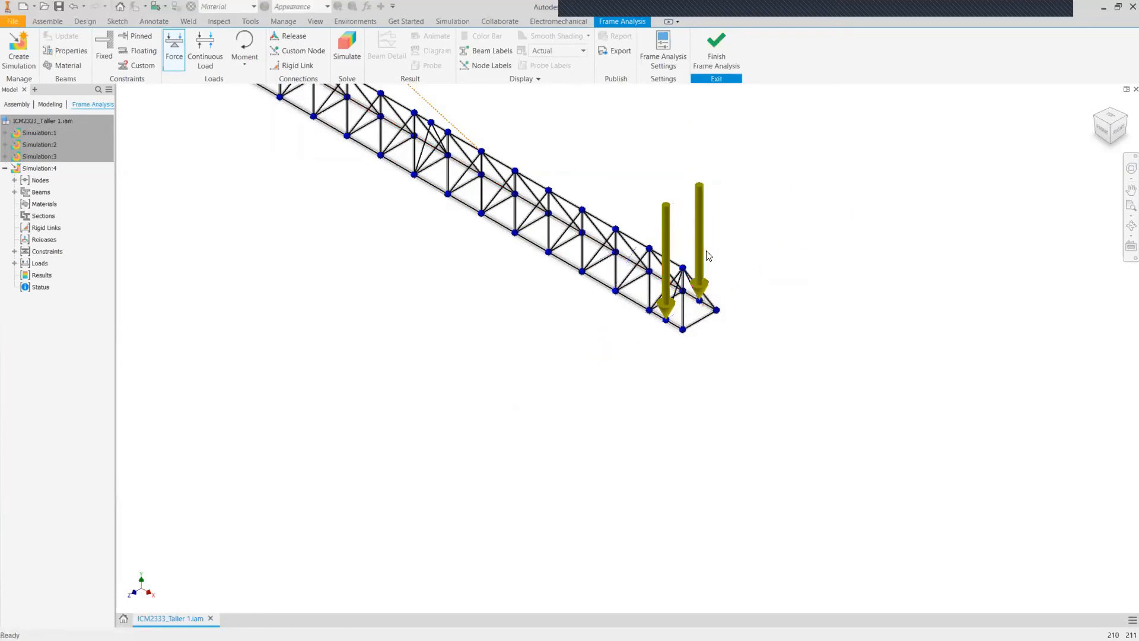
# Open the second jib-tip force for editing and expand its additional options.
pyautogui.scroll(5, 710, 210)
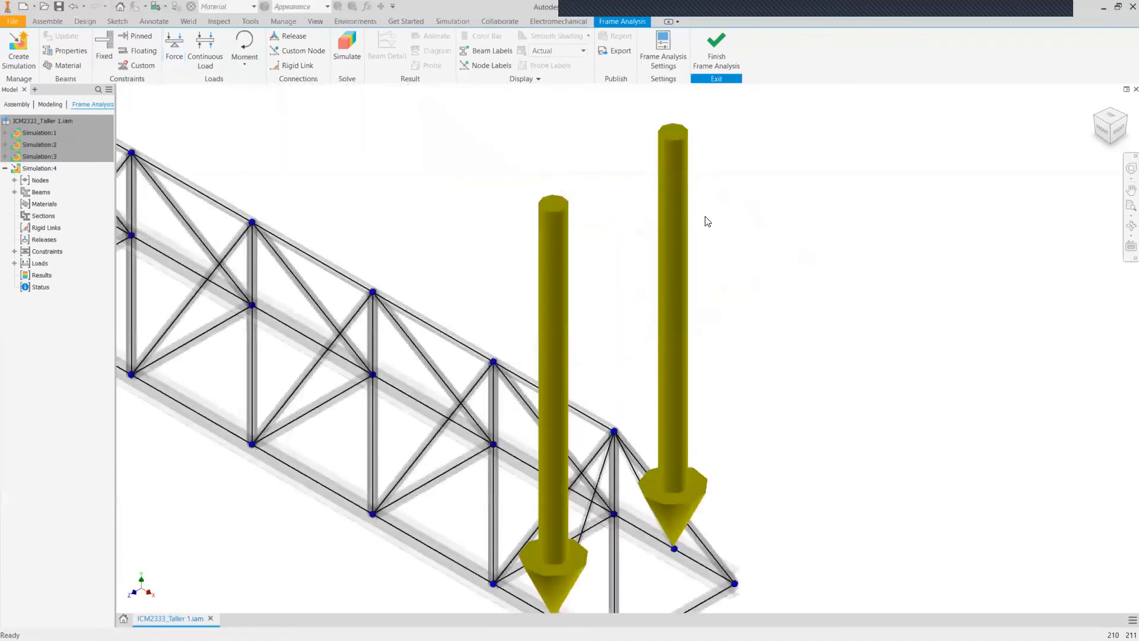
pyautogui.scroll(-2, 544, 337)
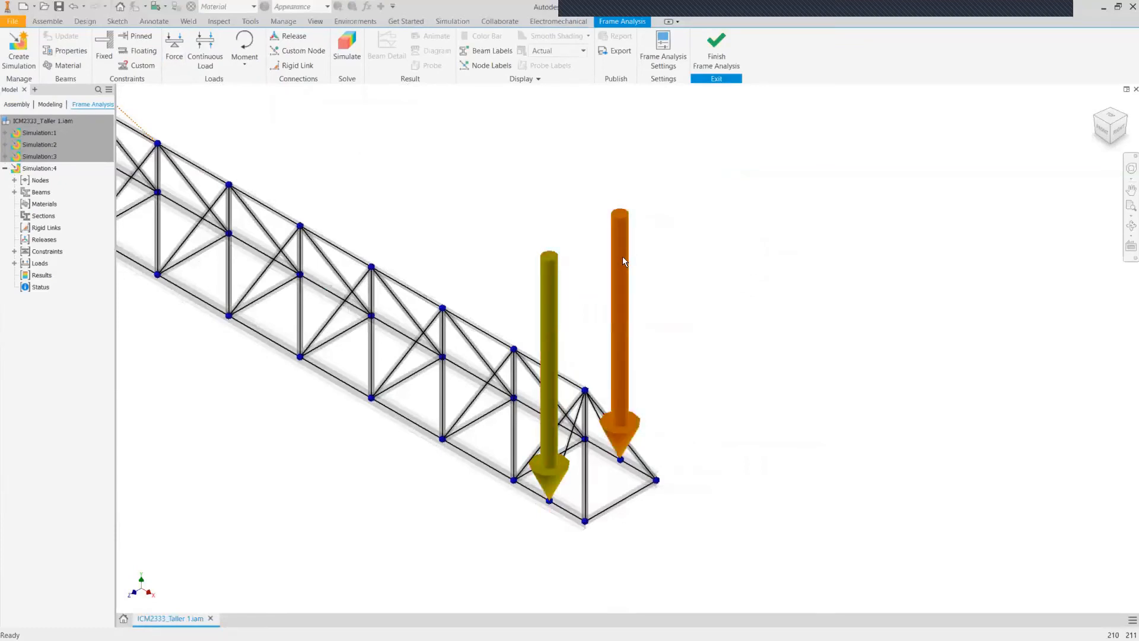
pyautogui.rightClick(622, 258)
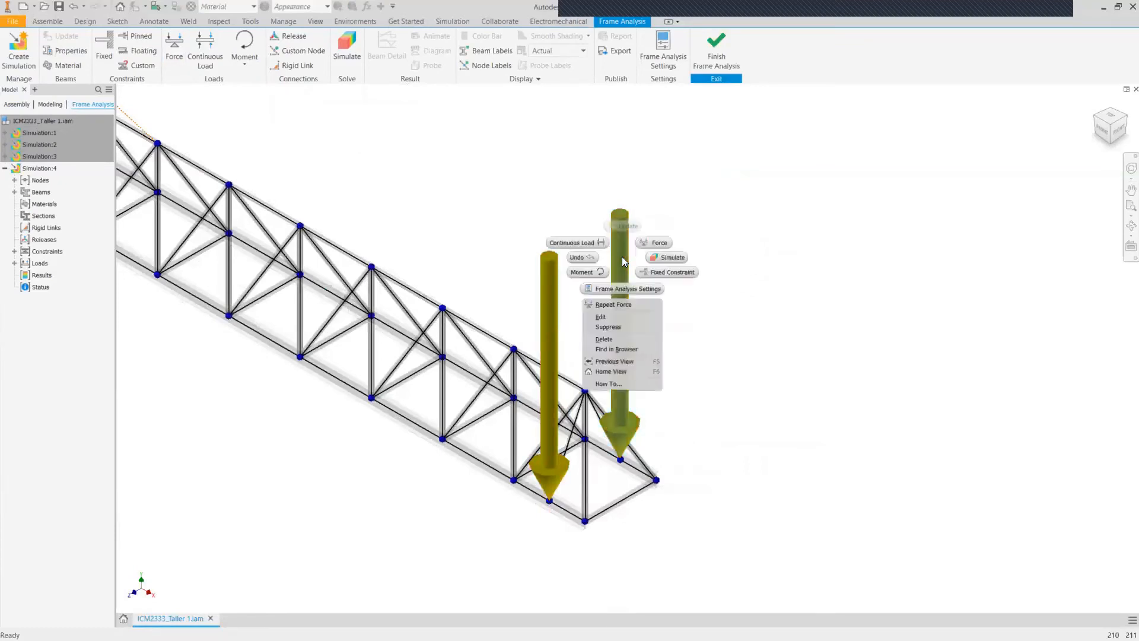
pyautogui.click(604, 317)
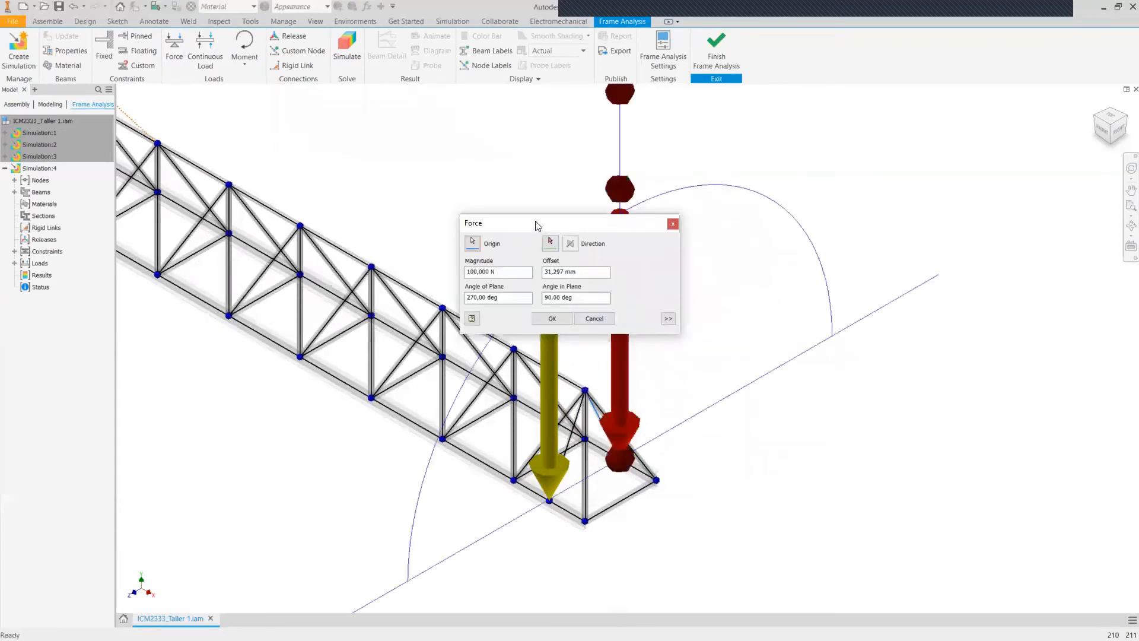
pyautogui.moveTo(537, 225); pyautogui.dragTo(349, 144)
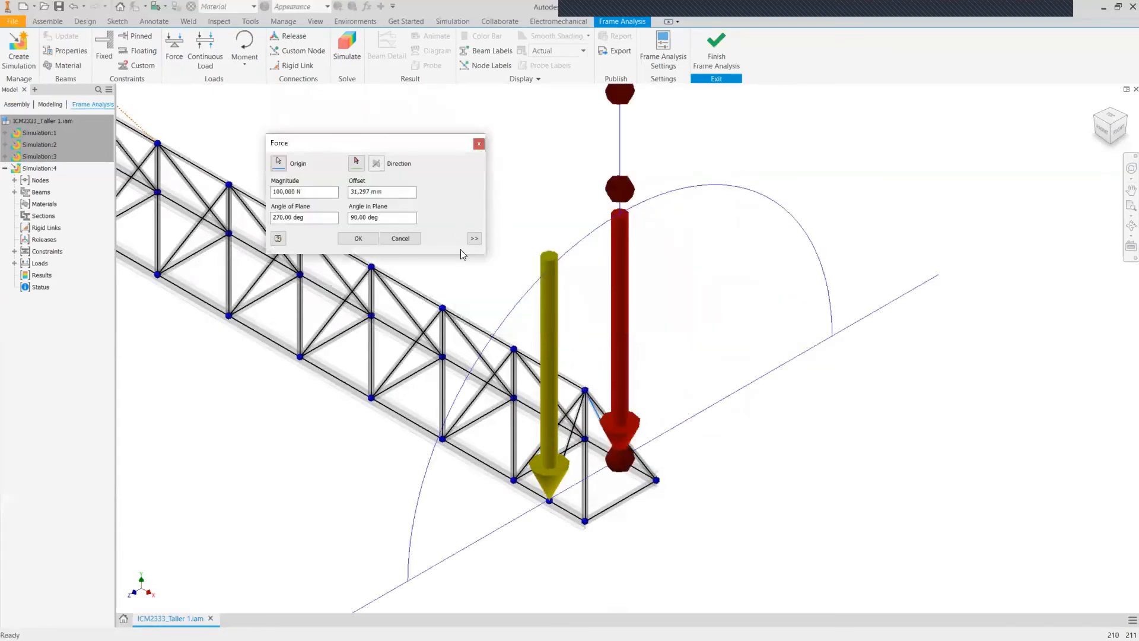
pyautogui.click(474, 239)
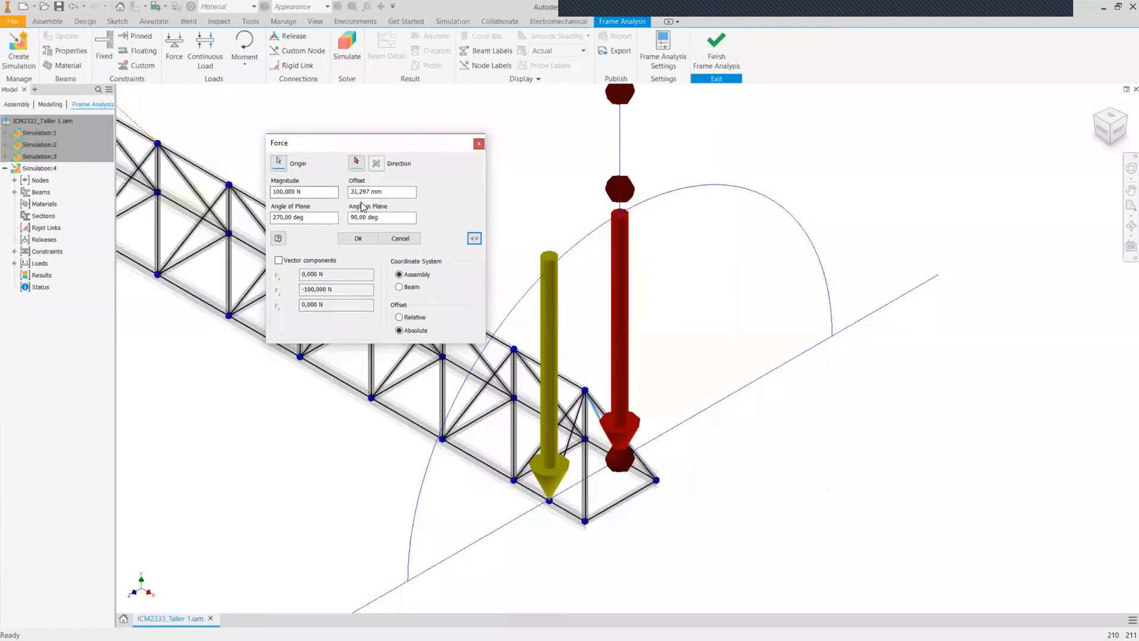
# Try the Beam coordinate system on the second jib-tip force and return it to Assembly.
pyautogui.scroll(5, 623, 430)
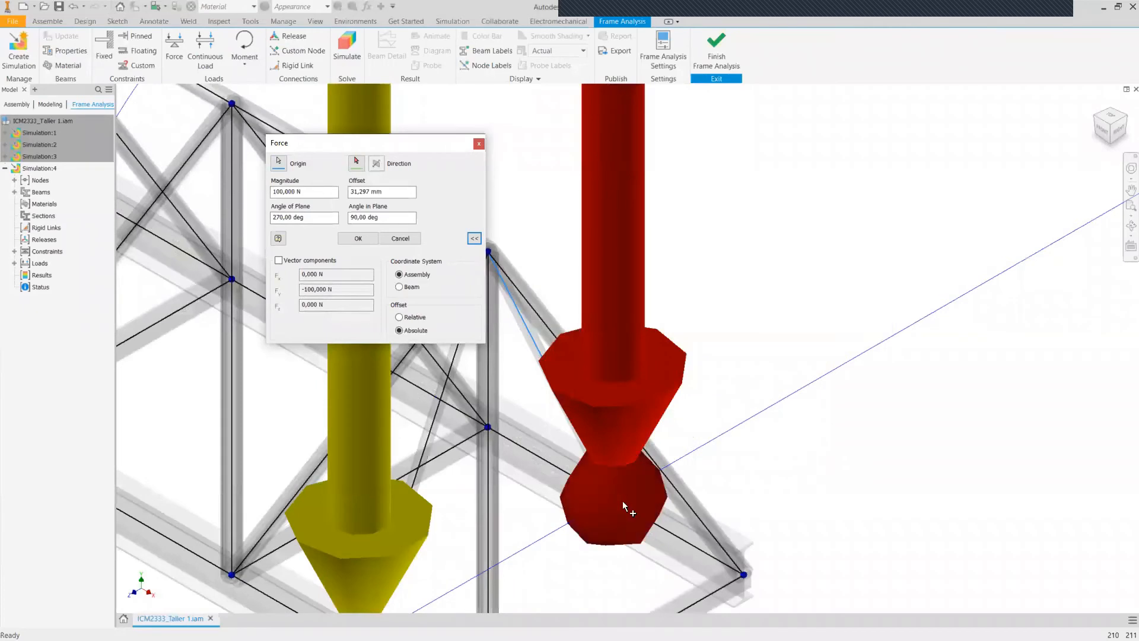
pyautogui.scroll(-2, 623, 505)
pyautogui.scroll(-3, 622, 501)
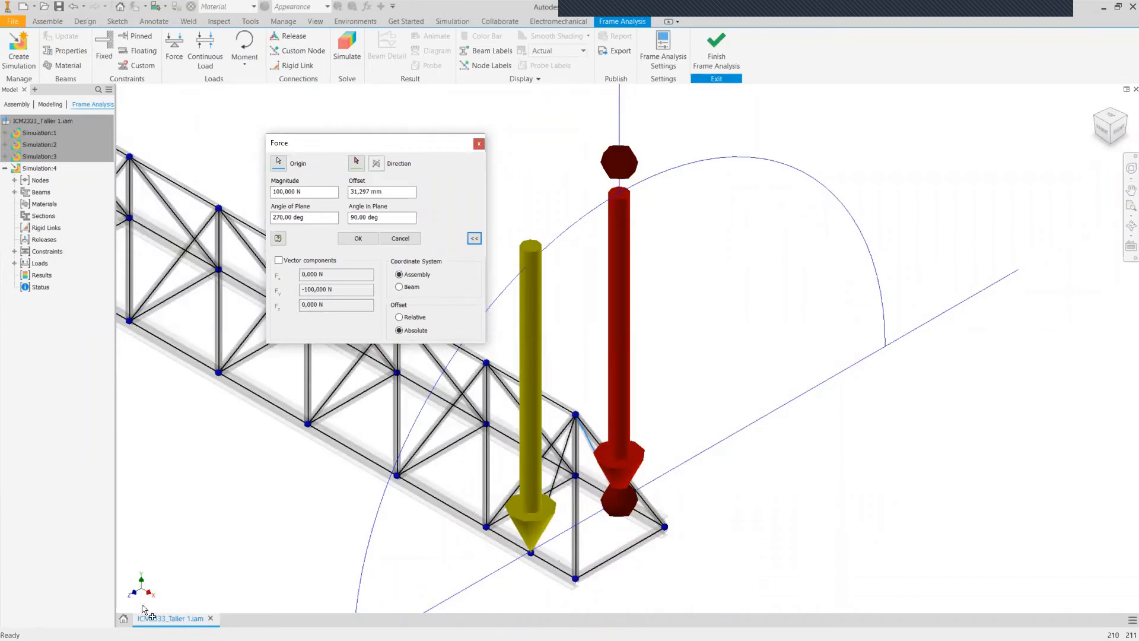
pyautogui.click(399, 287)
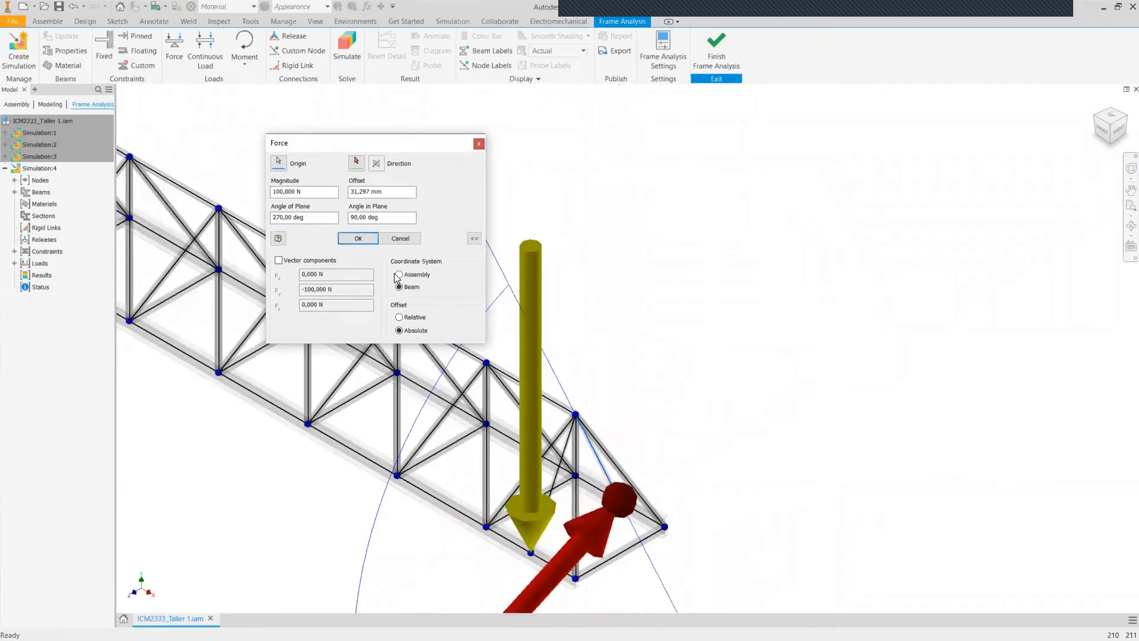
pyautogui.click(399, 275)
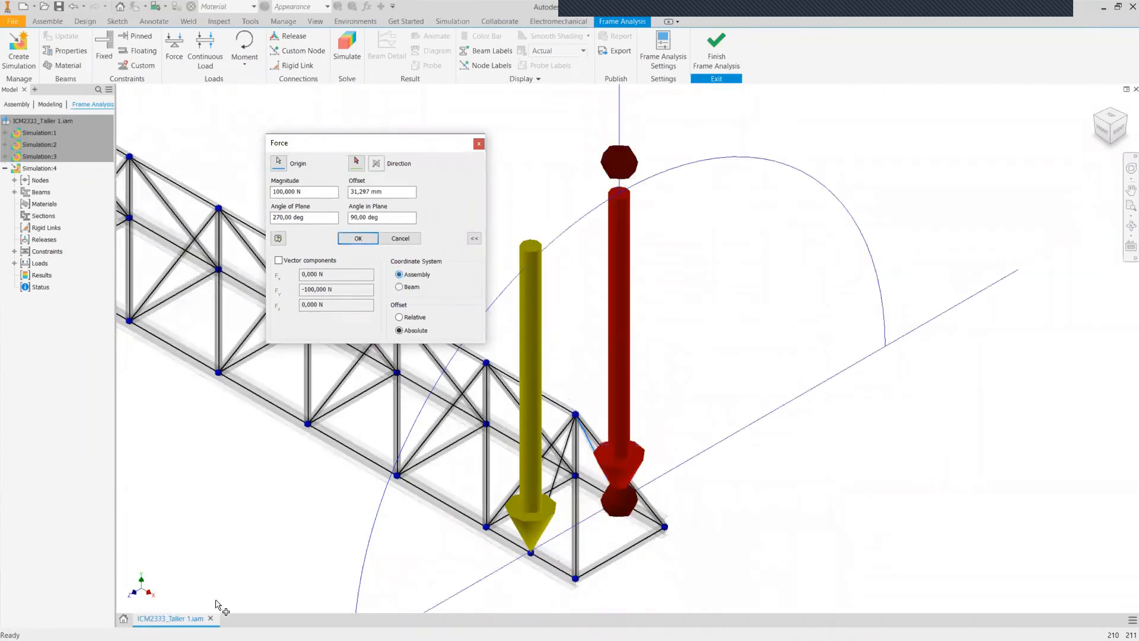
pyautogui.click(399, 288)
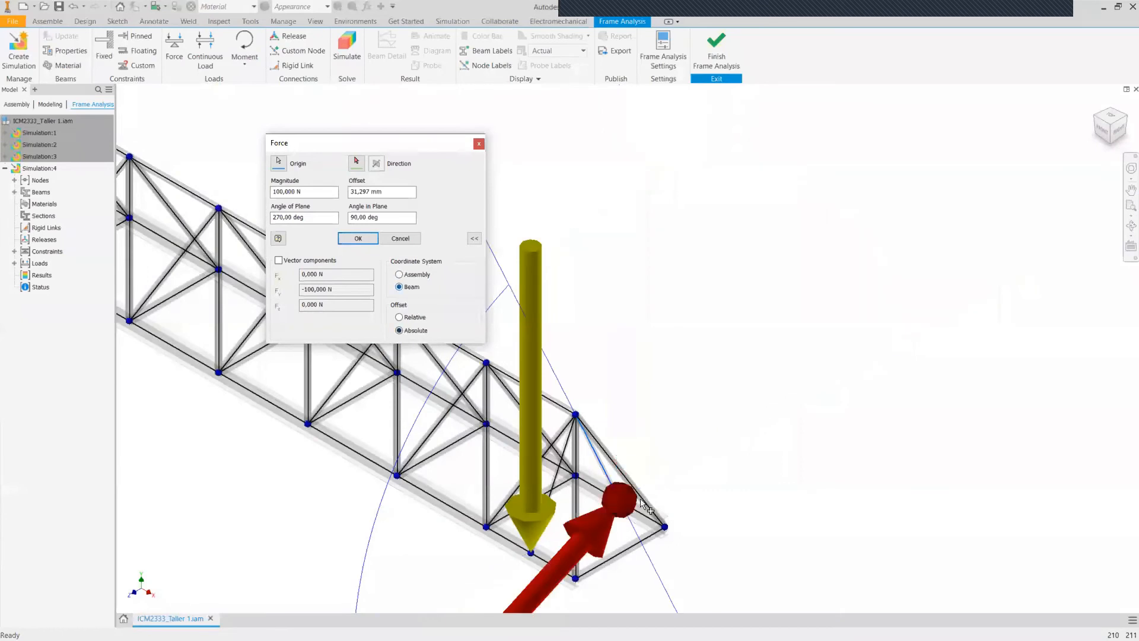
pyautogui.click(399, 275)
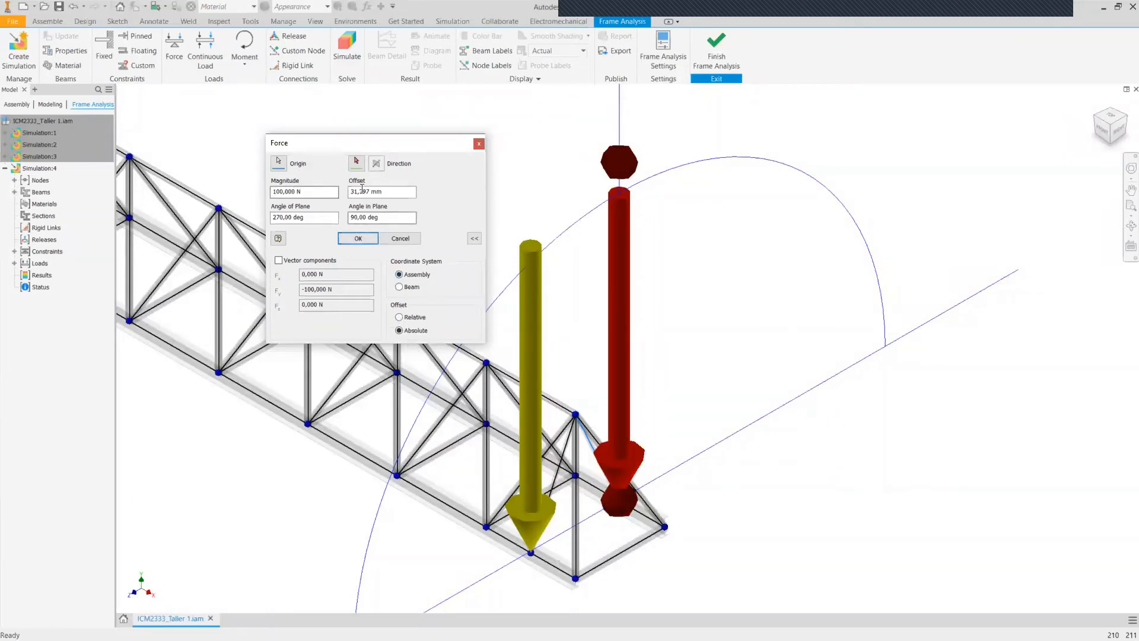
# Set the second jib-tip force's offset to relative with a value of 0 and apply the edit.
pyautogui.click(399, 318)
pyautogui.moveTo(406, 193); pyautogui.dragTo(229, 194)
pyautogui.write('0')
pyautogui.press('Return')
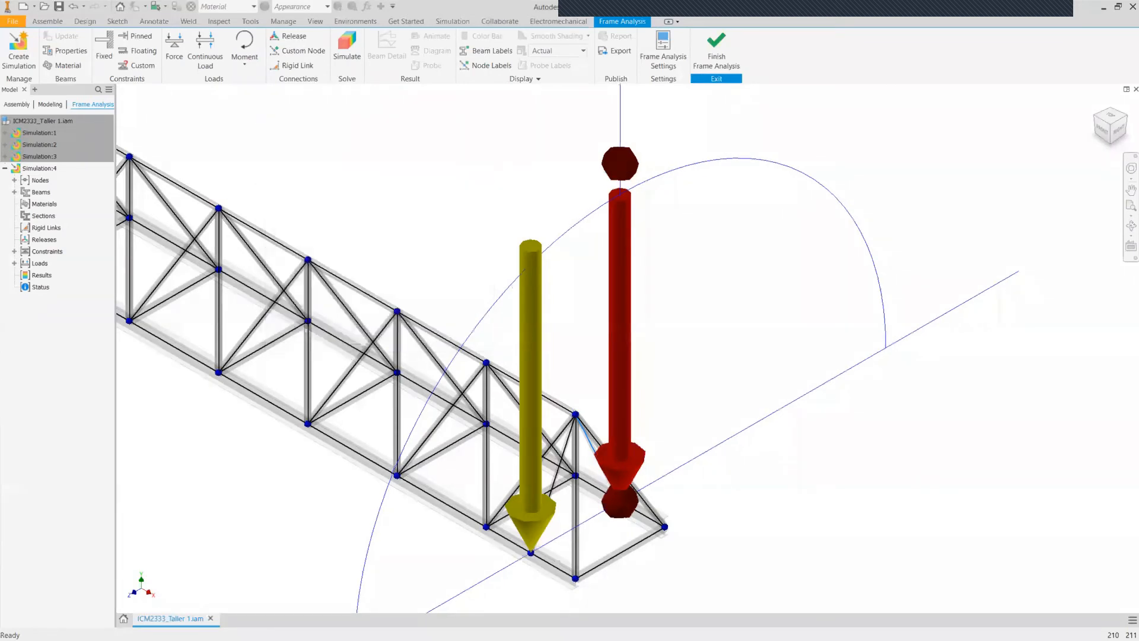
# Reopen the second jib-tip force, switch its offset to absolute and enable definition by vector components.
pyautogui.rightClick(630, 402)
pyautogui.click(625, 455)
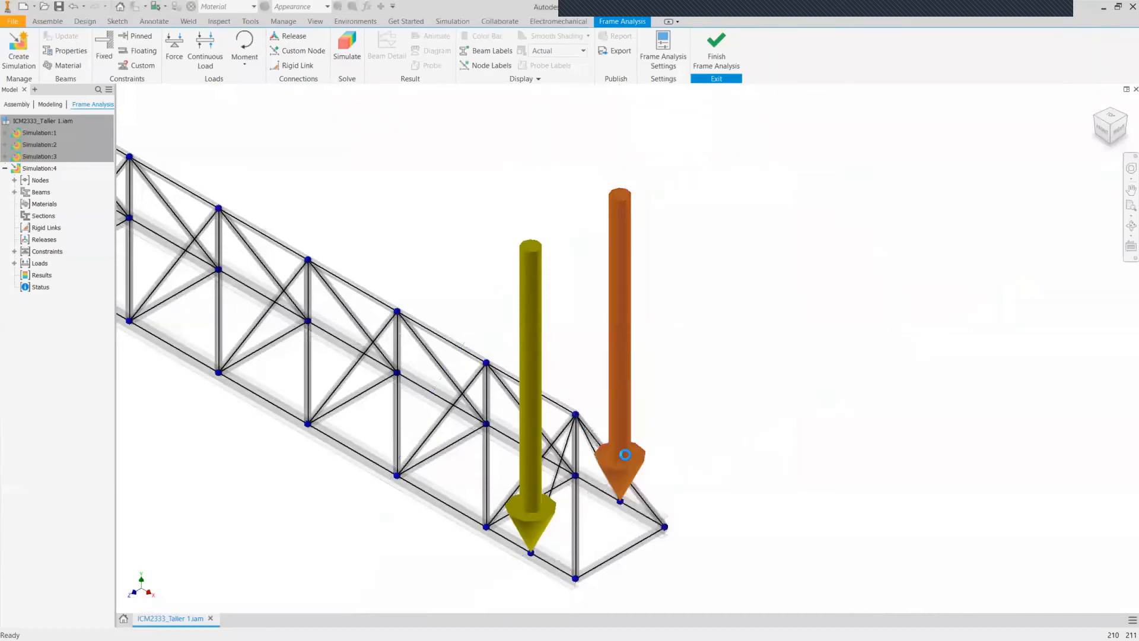
pyautogui.click(474, 238)
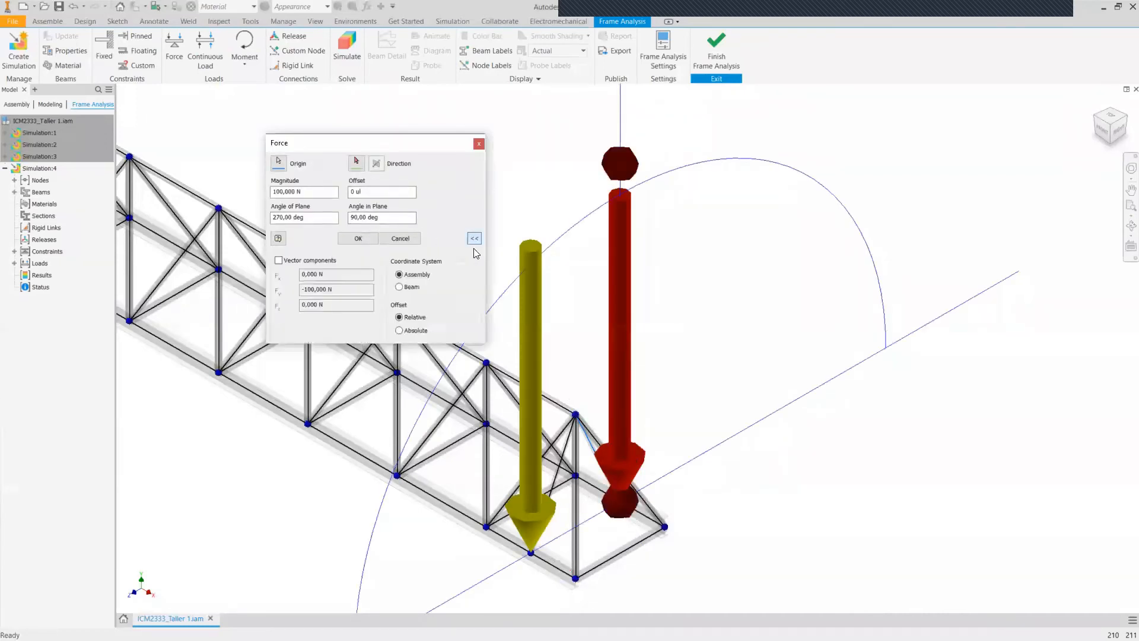
pyautogui.click(399, 331)
pyautogui.click(279, 260)
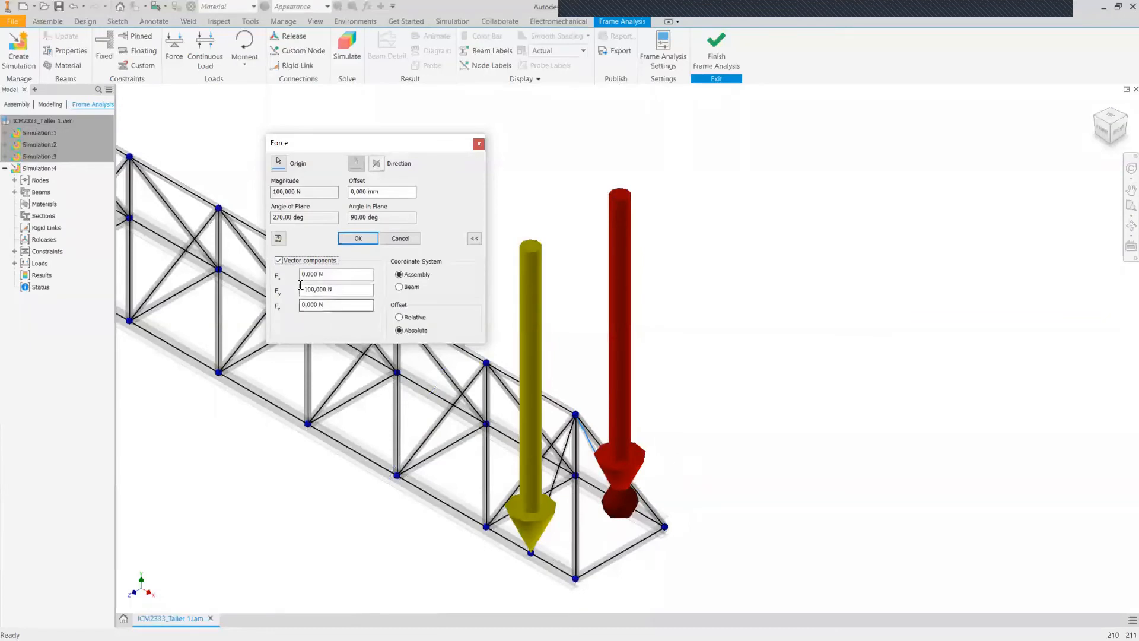
# Set the force's Fy component to negative 2500 times gravitational acceleration and apply the edit.
pyautogui.moveTo(304, 289); pyautogui.dragTo(315, 289)
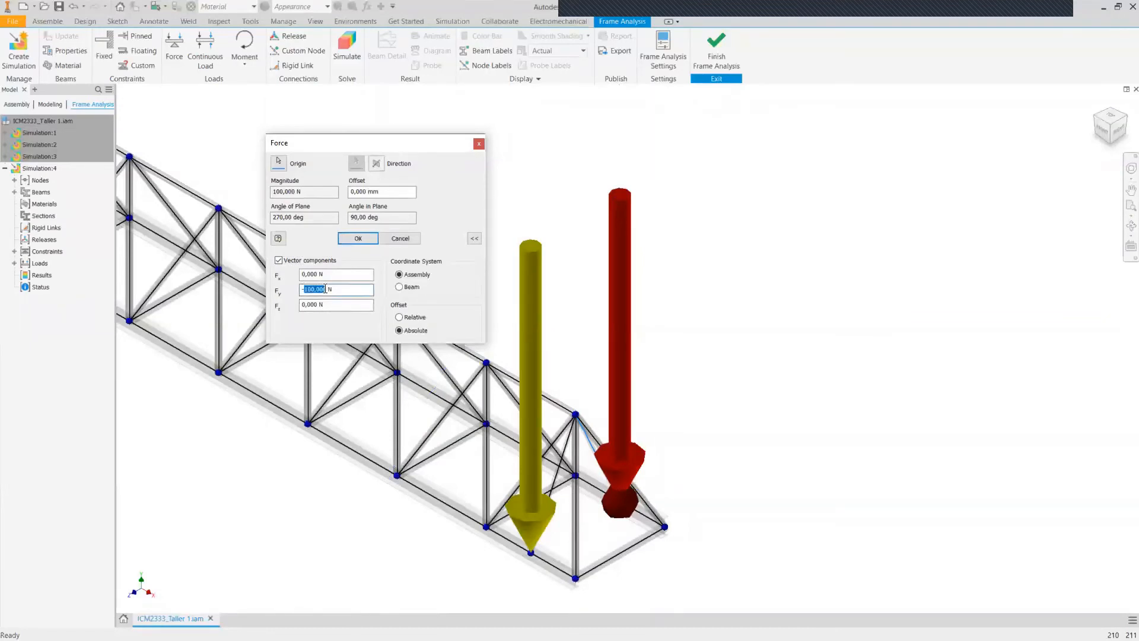
pyautogui.write('25')
pyautogui.write('00')
pyautogui.write('*9,')
pyautogui.click(365, 240)
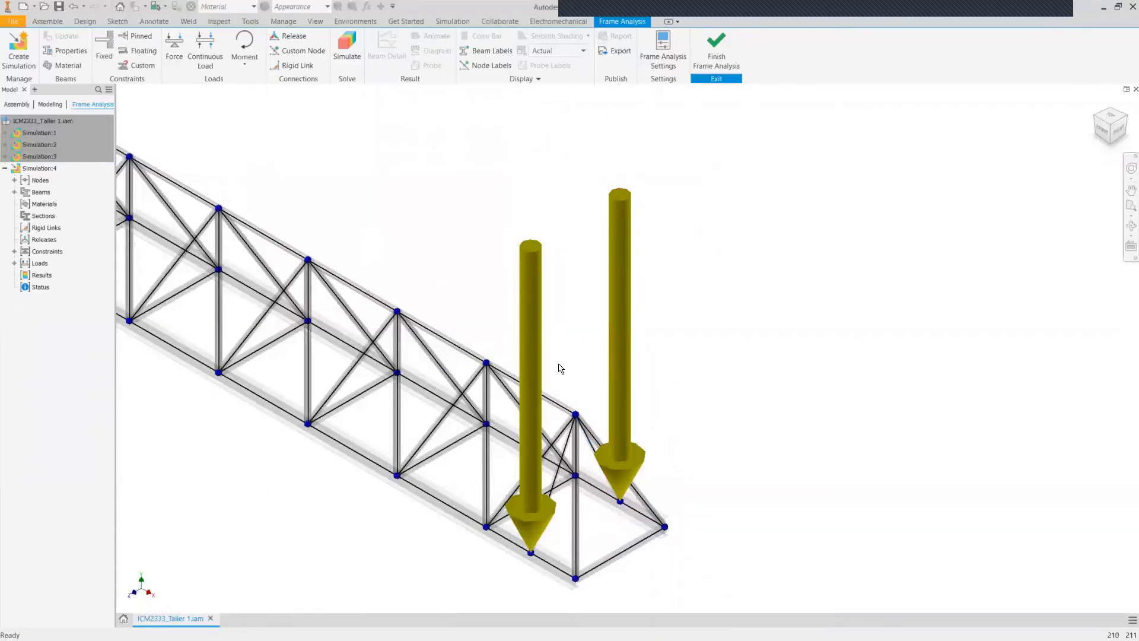
# Place a new downward force on the far counter-jib beam, about 883 mm from its outer end.
pyautogui.scroll(-5, 560, 369)
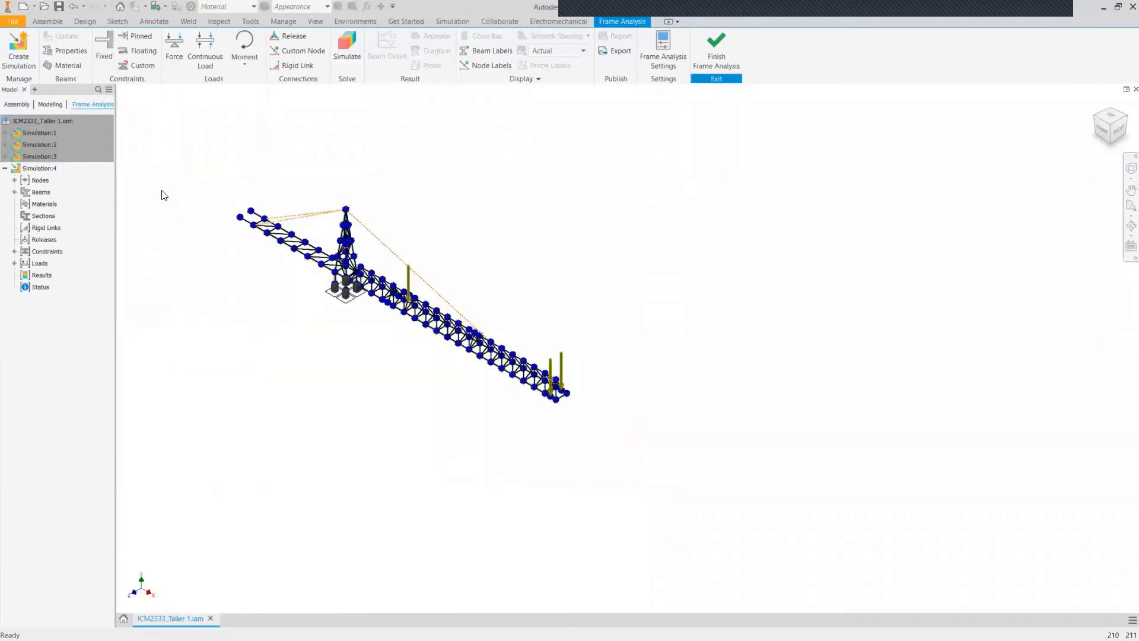
pyautogui.scroll(6, 238, 212)
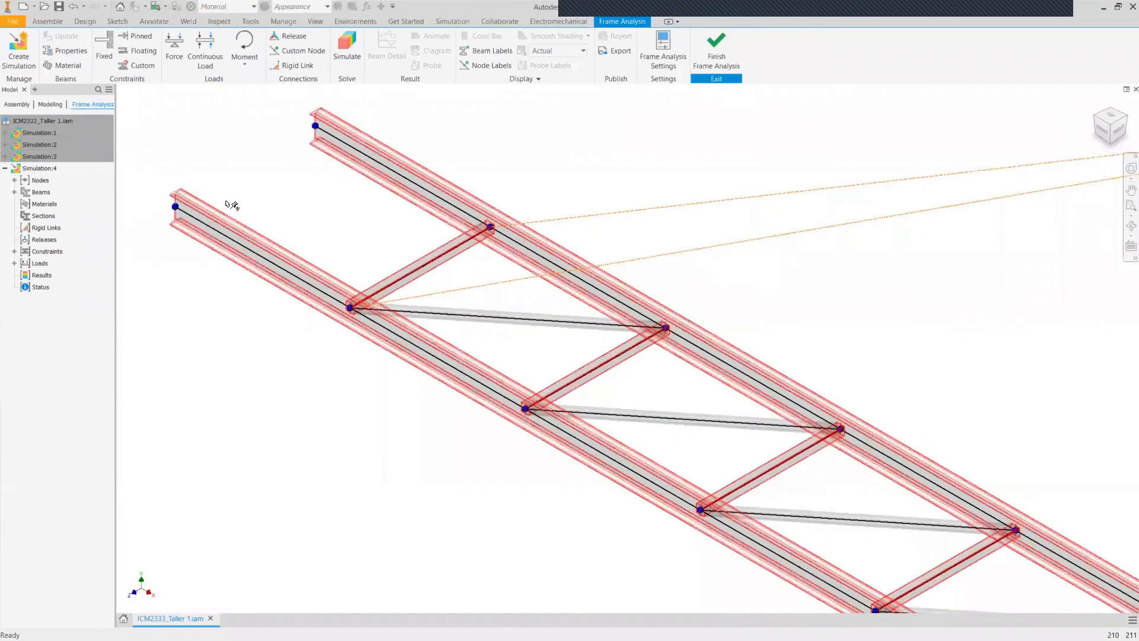
pyautogui.scroll(-4, 470, 376)
pyautogui.scroll(3, 431, 311)
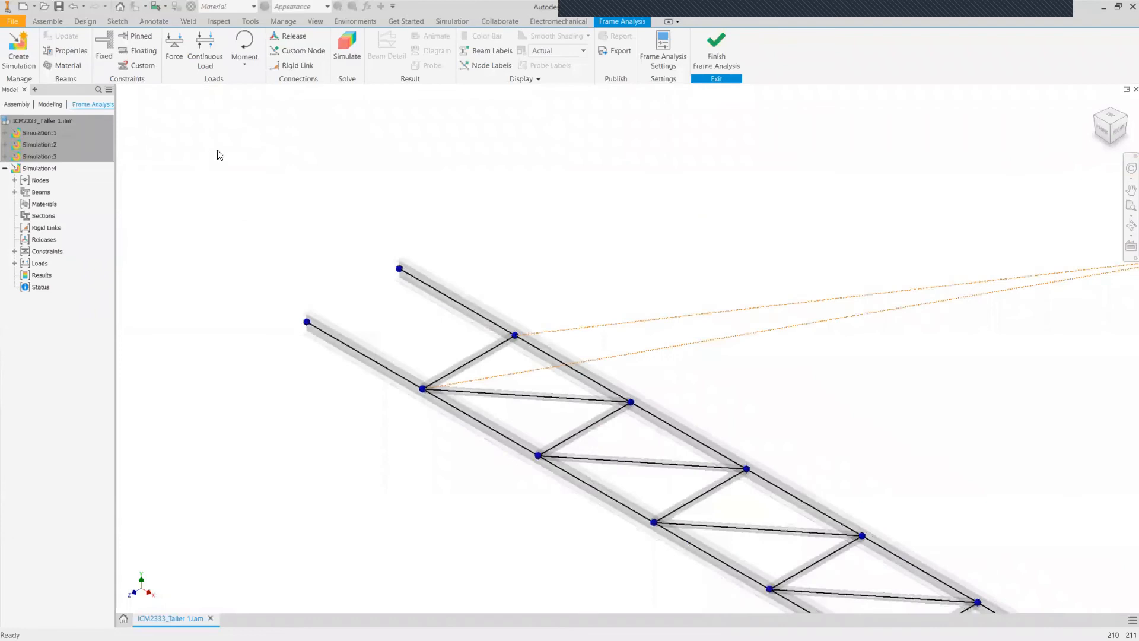
pyautogui.scroll(-4, 432, 355)
pyautogui.scroll(6, 432, 354)
pyautogui.scroll(-3, 409, 341)
pyautogui.click(174, 51)
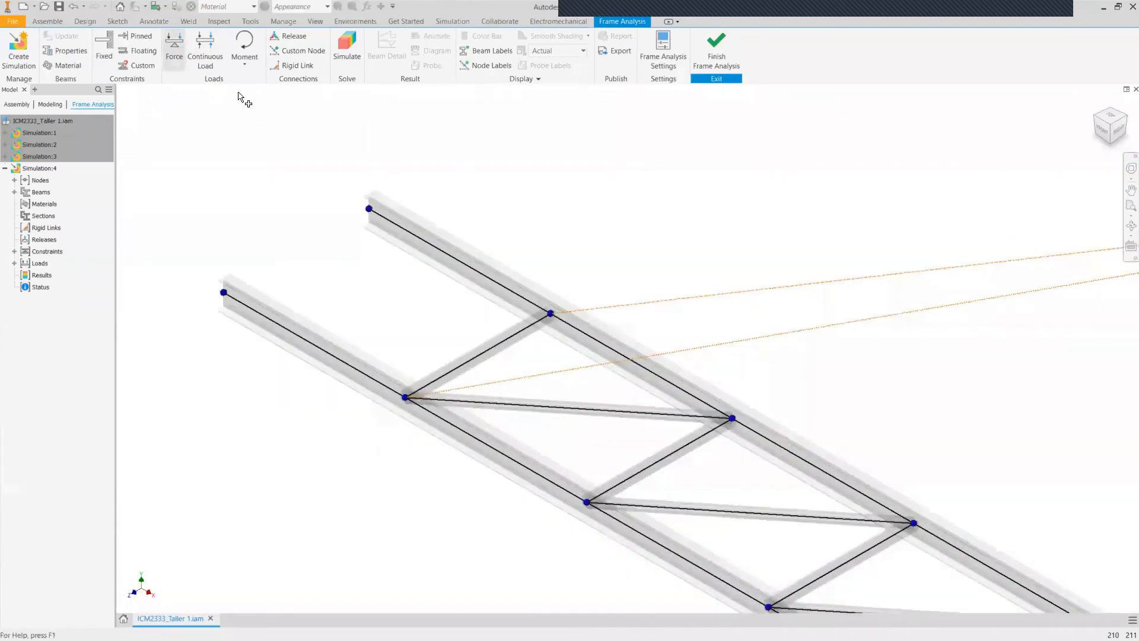
pyautogui.click(446, 258)
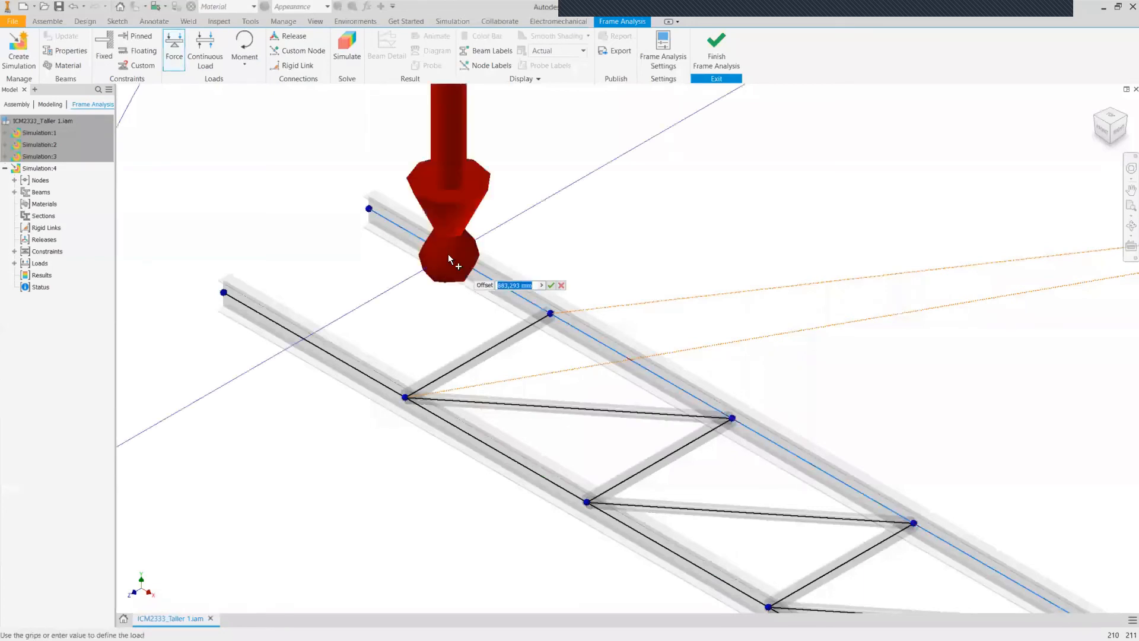
# Set the far counter-jib force's magnitude to 5000 and apply it.
pyautogui.scroll(-5, 382, 267)
pyautogui.press('Tab')
pyautogui.scroll(3, 335, 151)
pyautogui.scroll(-5, 778, 465)
pyautogui.scroll(3, 786, 475)
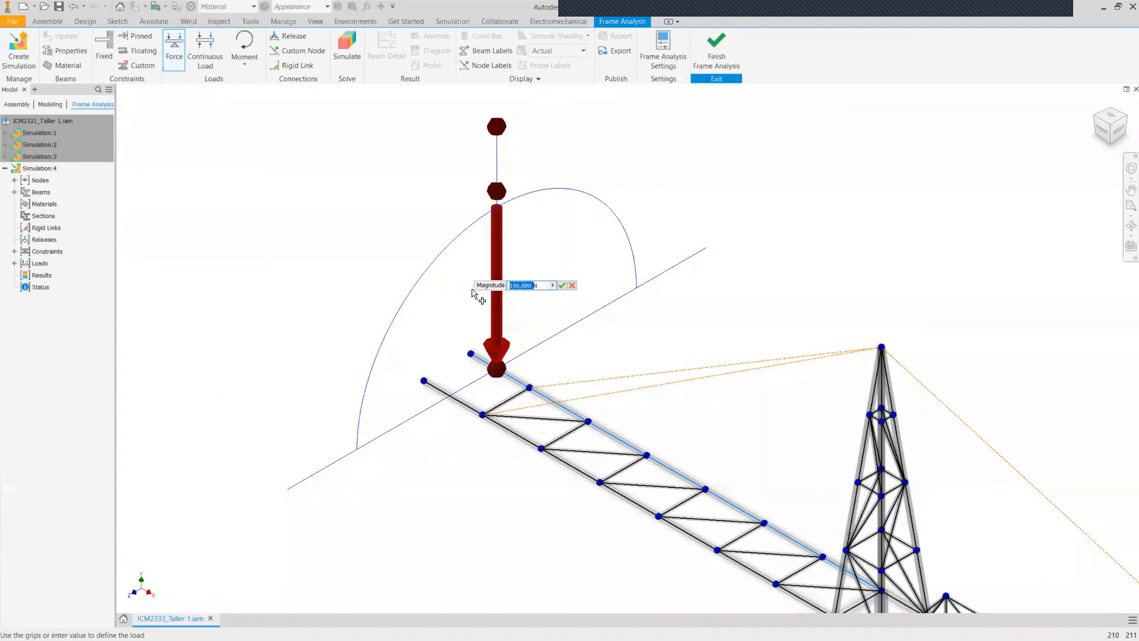
pyautogui.write('5000')
pyautogui.click(562, 285)
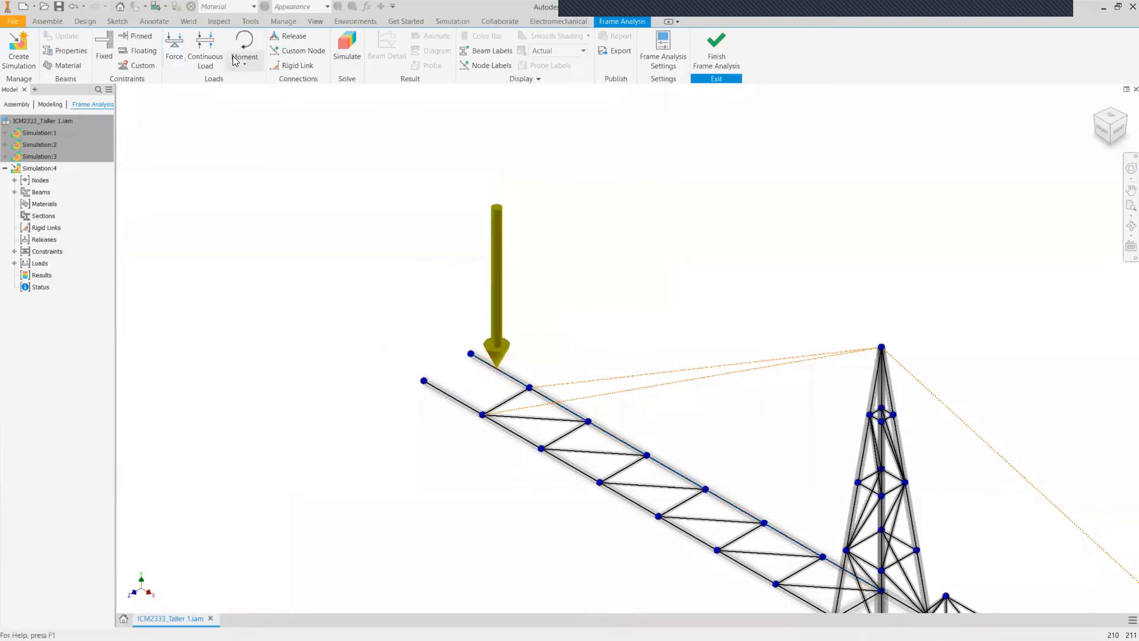
# Place a new downward force on the near counter-jib beam, about 705 mm from its outer end, and open its extended settings.
pyautogui.click(444, 392)
pyautogui.click(547, 423)
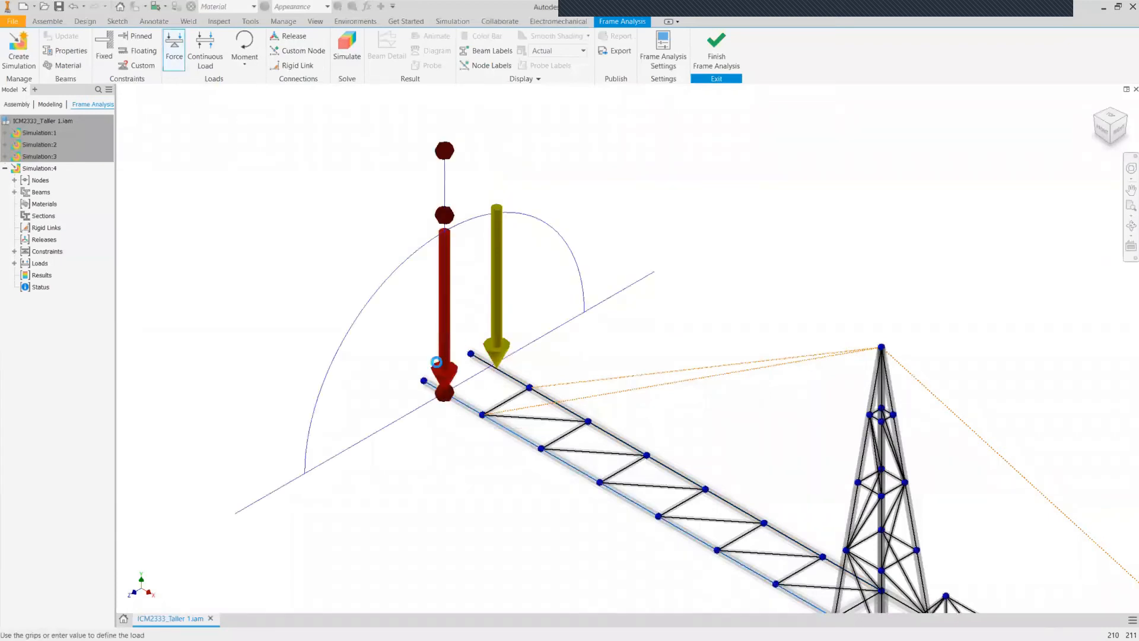
pyautogui.doubleClick(445, 365)
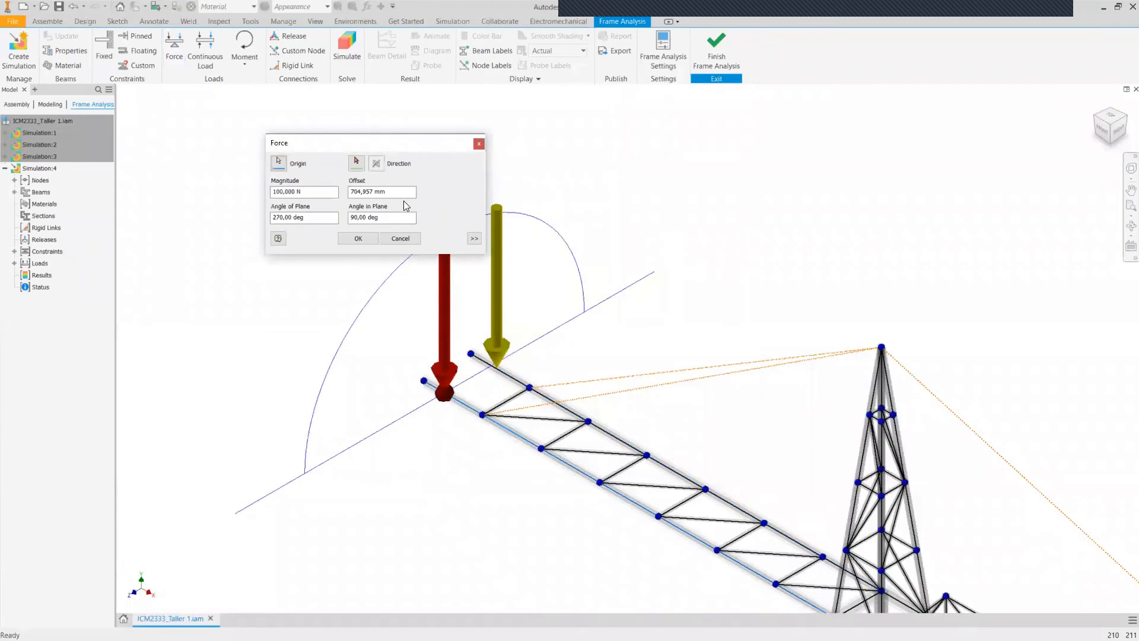
pyautogui.click(474, 238)
# Try a relative offset of 0.5 for the near counter-jib force and return its offset to absolute.
pyautogui.click(398, 317)
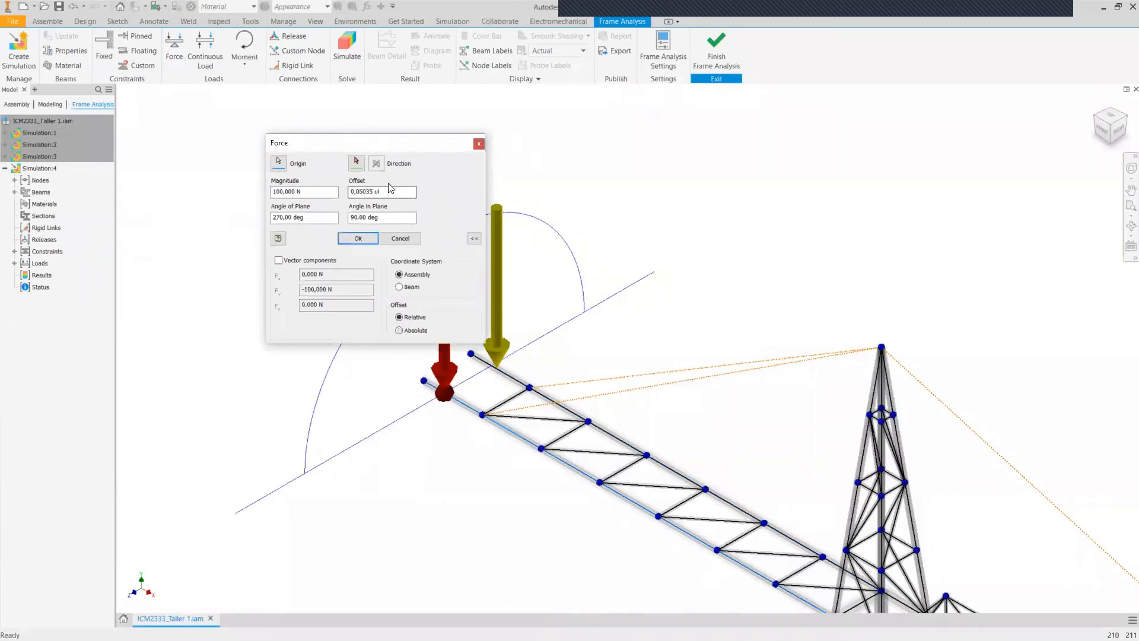
pyautogui.write('0,')
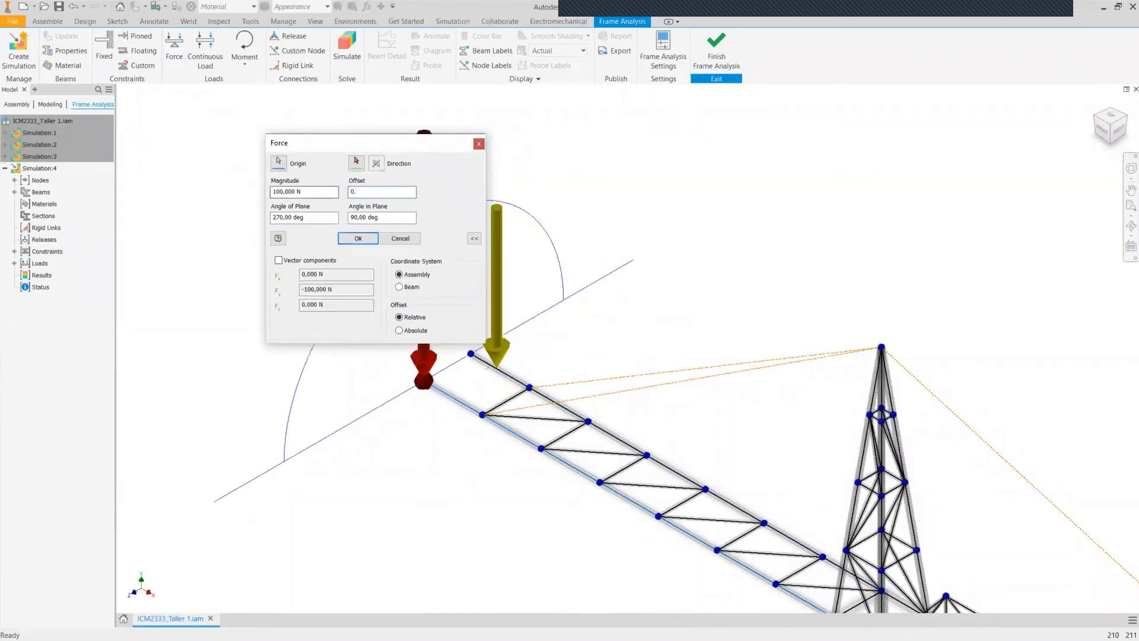
pyautogui.write('5')
pyautogui.click(399, 330)
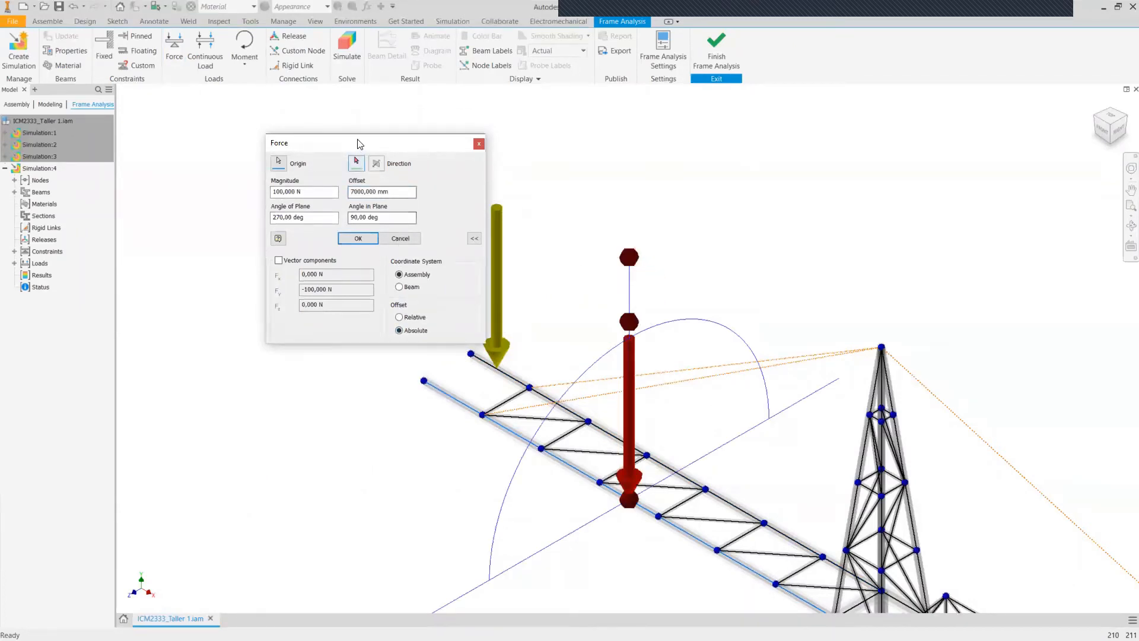
# Move the force's origin along the beam to an absolute offset of about 939 mm from the outer end.
pyautogui.moveTo(357, 143); pyautogui.dragTo(201, 148)
pyautogui.moveTo(617, 256)
pyautogui.moveTo(614, 257)
pyautogui.mouseDown()
pyautogui.moveTo(549, 218)
pyautogui.moveTo(618, 277)
pyautogui.mouseUp()
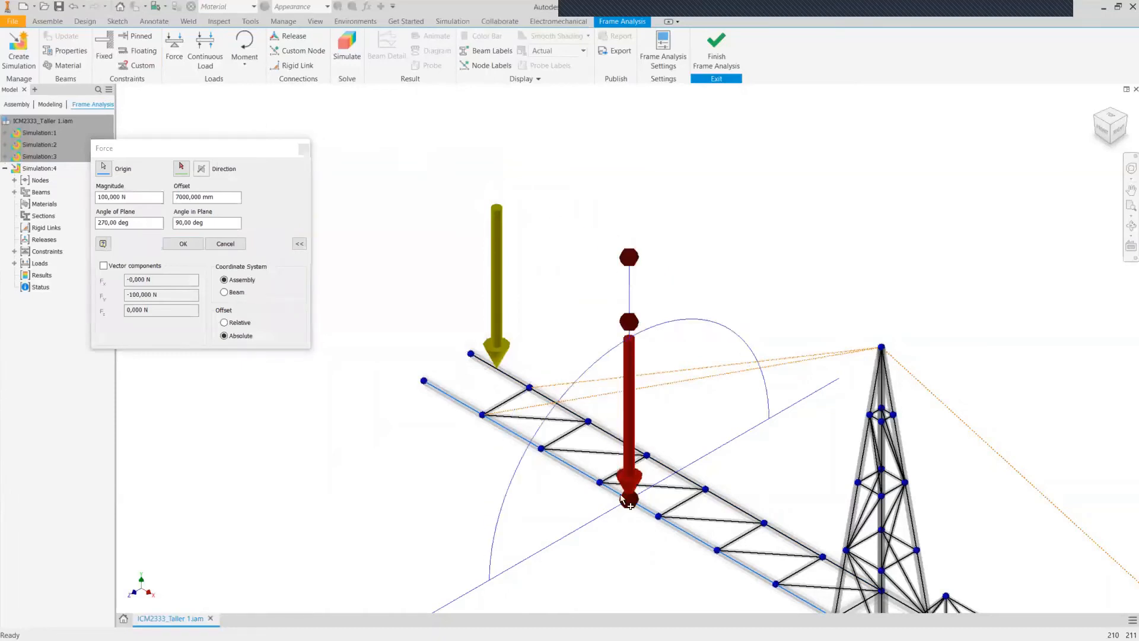
pyautogui.moveTo(626, 503); pyautogui.dragTo(457, 396)
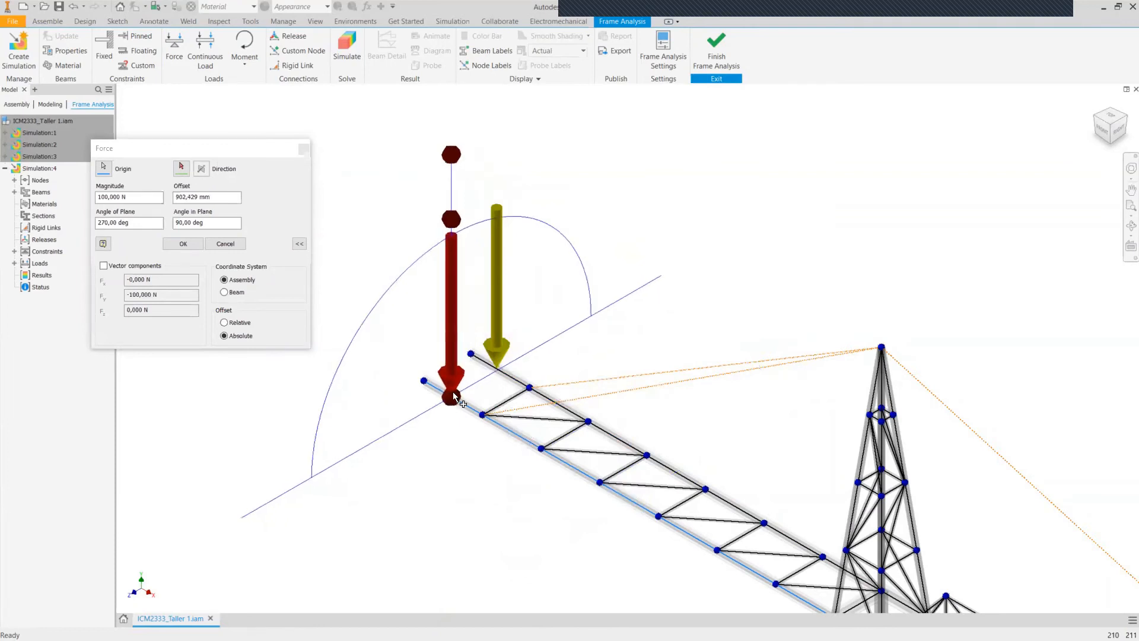
# Define the near counter-jib force by vector components, set Fy to -5000*9.8 N and apply it.
pyautogui.click(104, 266)
pyautogui.moveTo(153, 295); pyautogui.dragTo(129, 295)
pyautogui.write('5000*9.8')
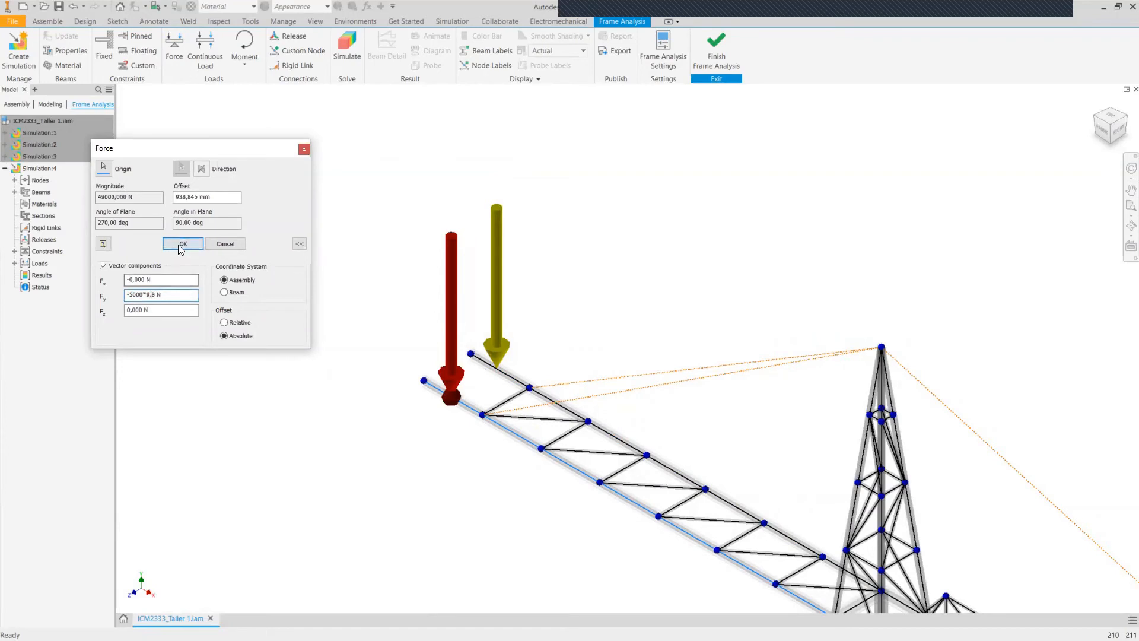
pyautogui.click(179, 243)
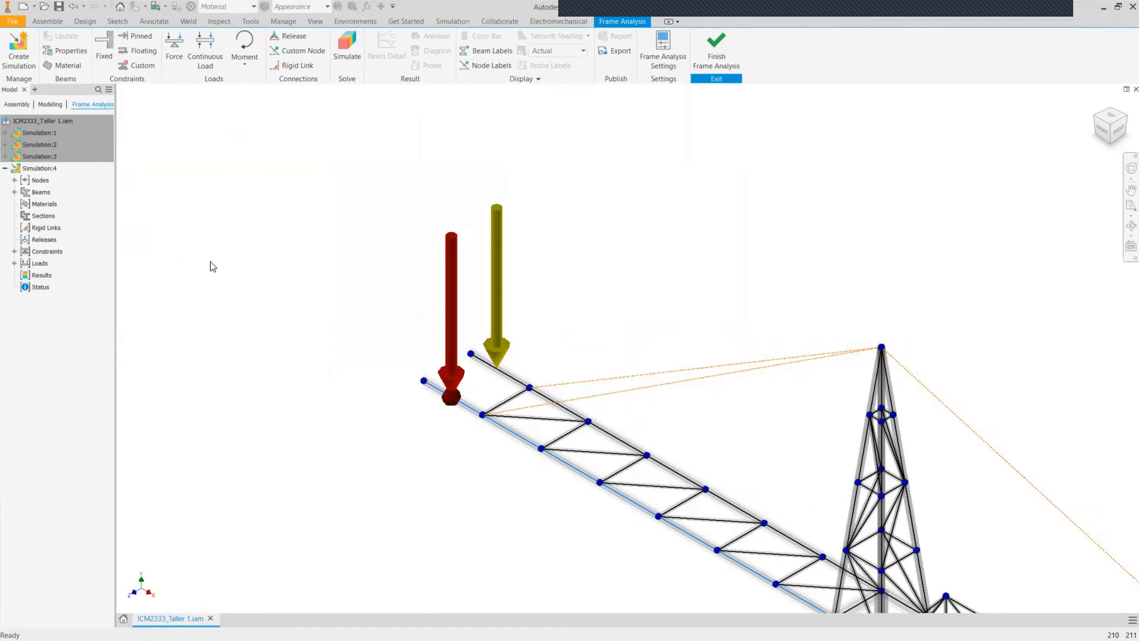
# Examine the forces placed on the counter-jib end, the middle of the jib and the jib tip.
pyautogui.scroll(-5, 326, 303)
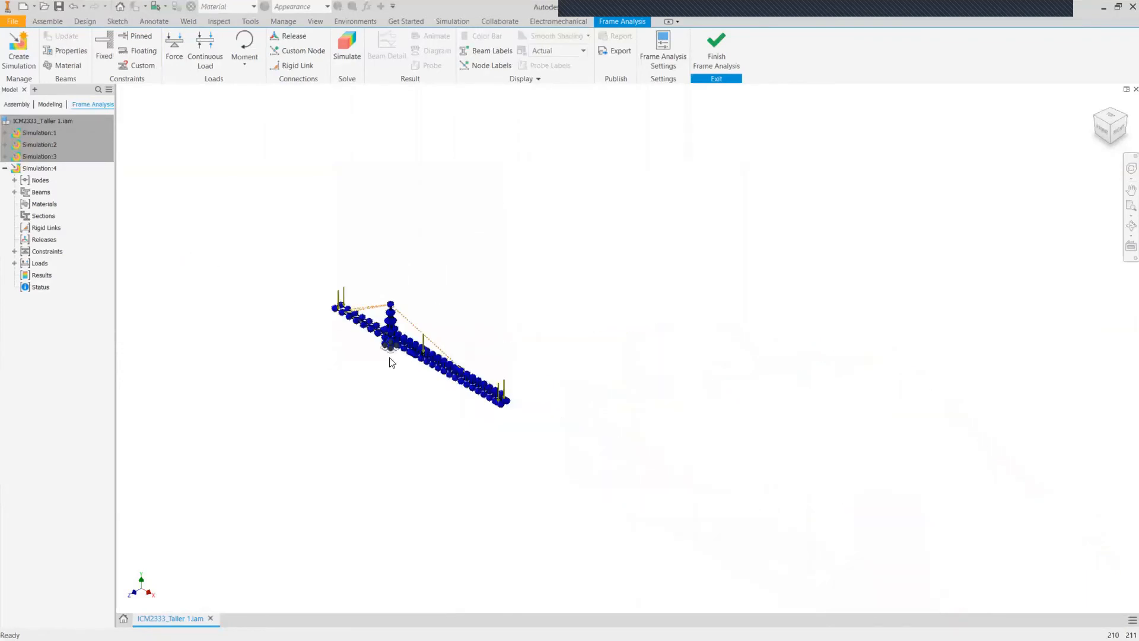
pyautogui.scroll(3, 385, 359)
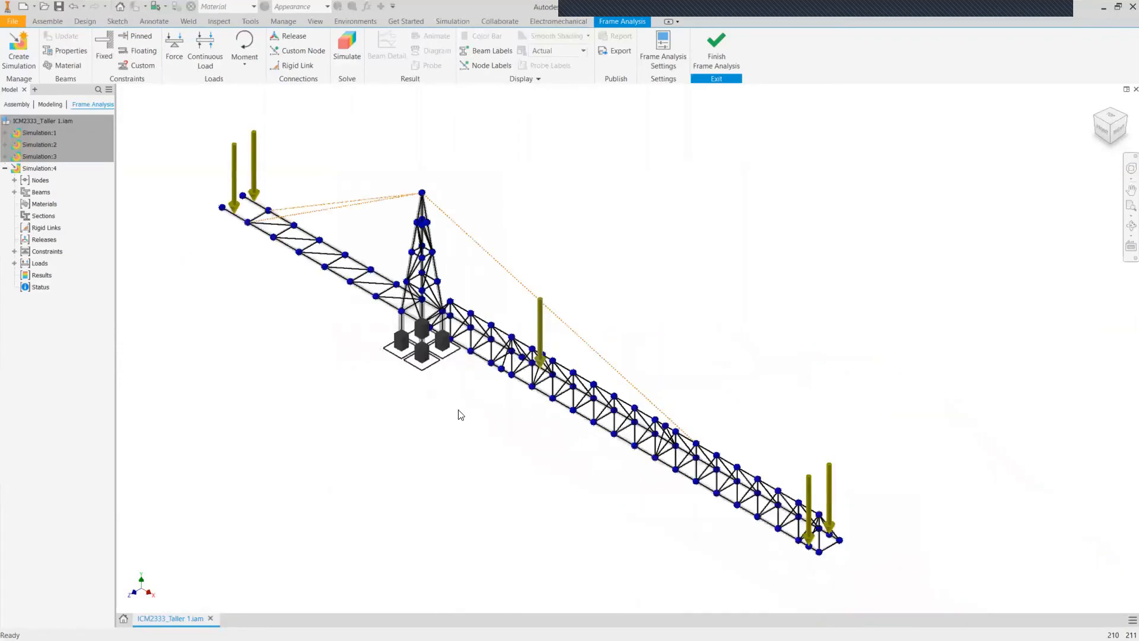
pyautogui.scroll(-2, 461, 414)
pyautogui.scroll(4, 337, 278)
pyautogui.scroll(2, 332, 301)
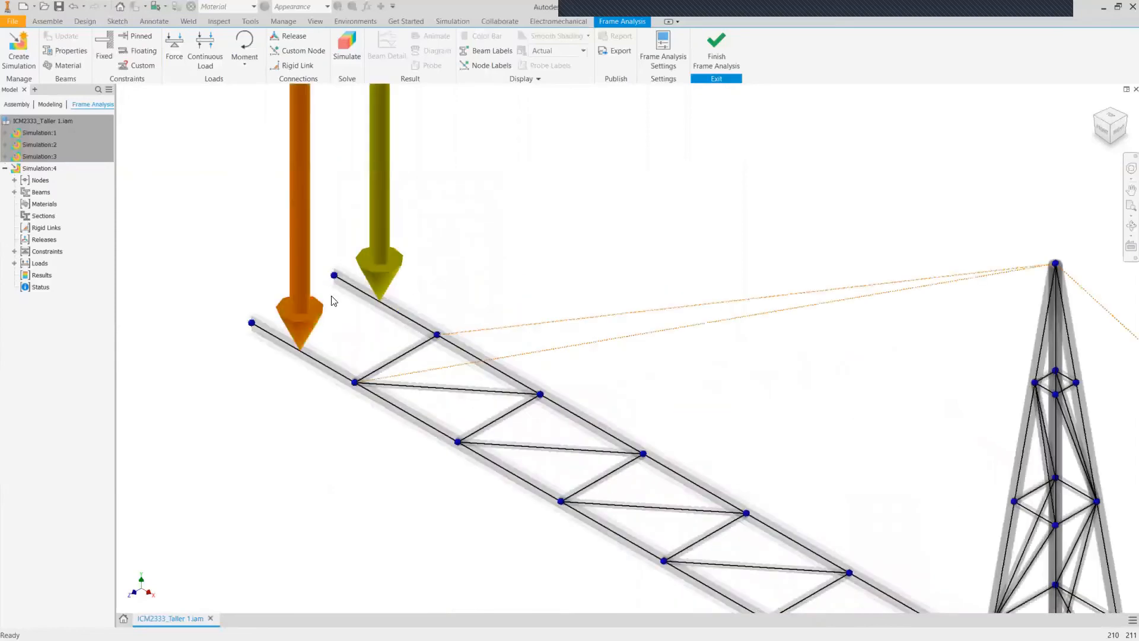
pyautogui.scroll(-3, 308, 261)
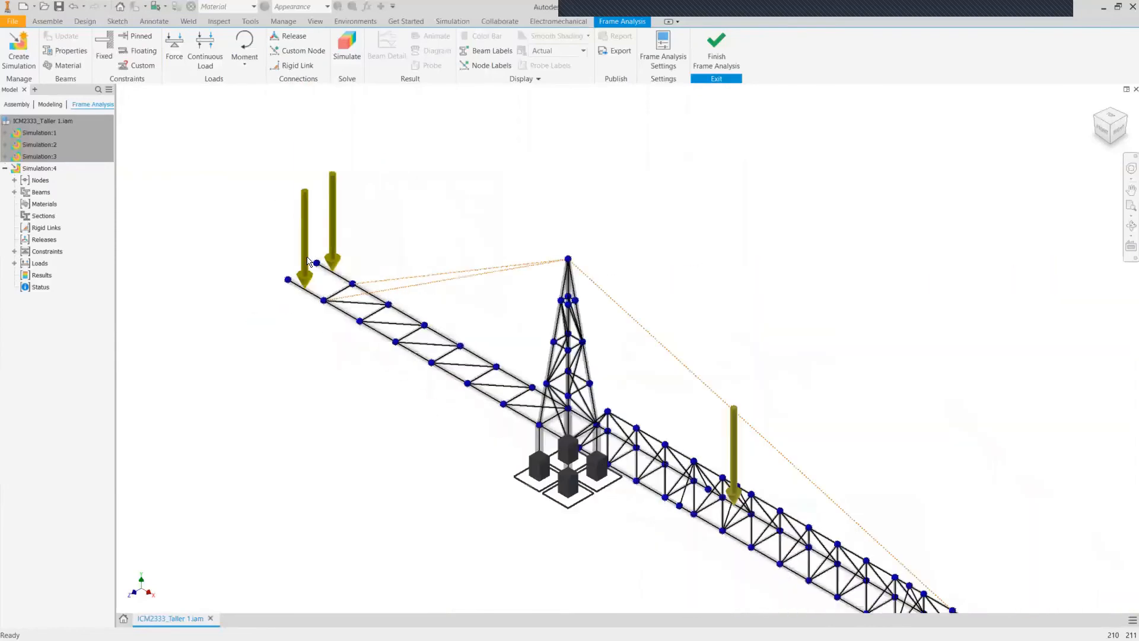
pyautogui.scroll(-2, 308, 261)
pyautogui.scroll(6, 831, 585)
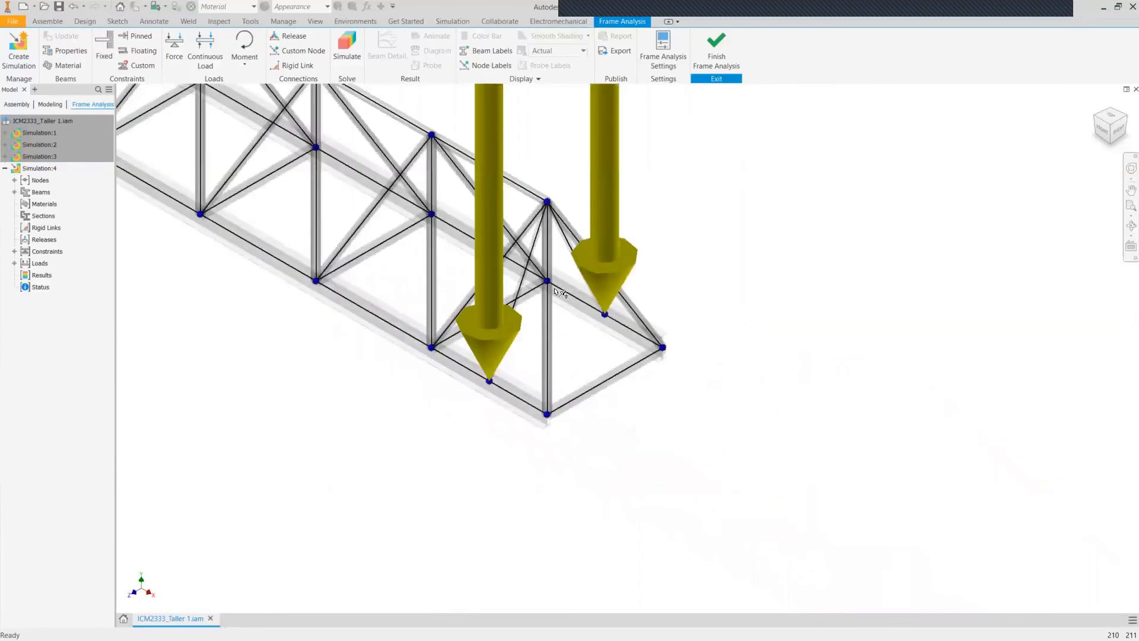
pyautogui.scroll(-6, 522, 231)
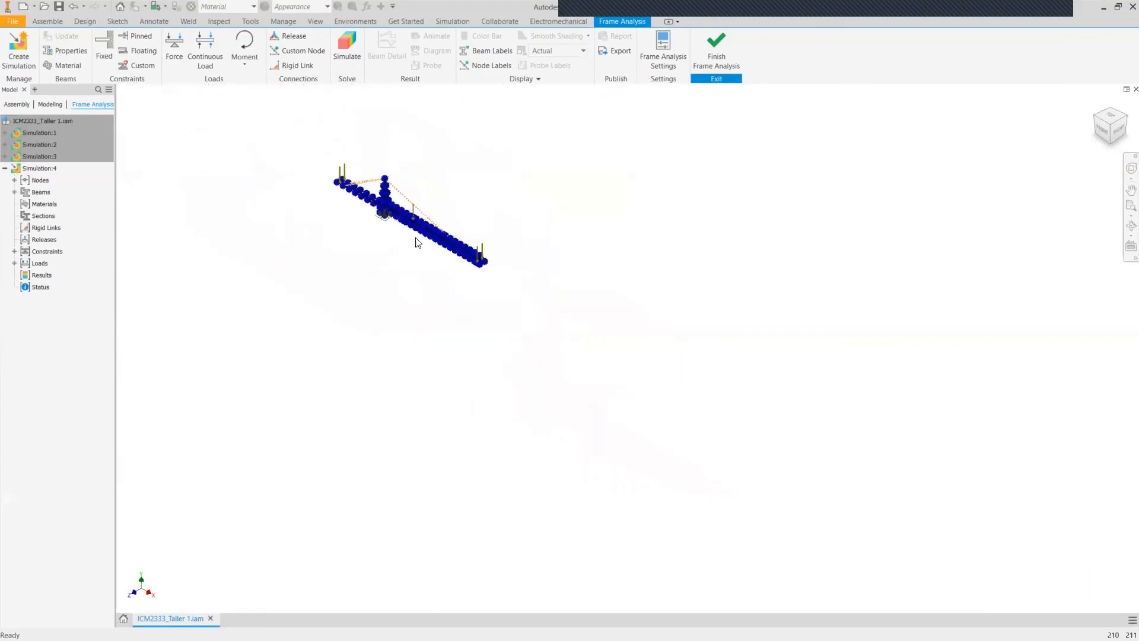
pyautogui.scroll(3, 337, 179)
pyautogui.scroll(5, 337, 221)
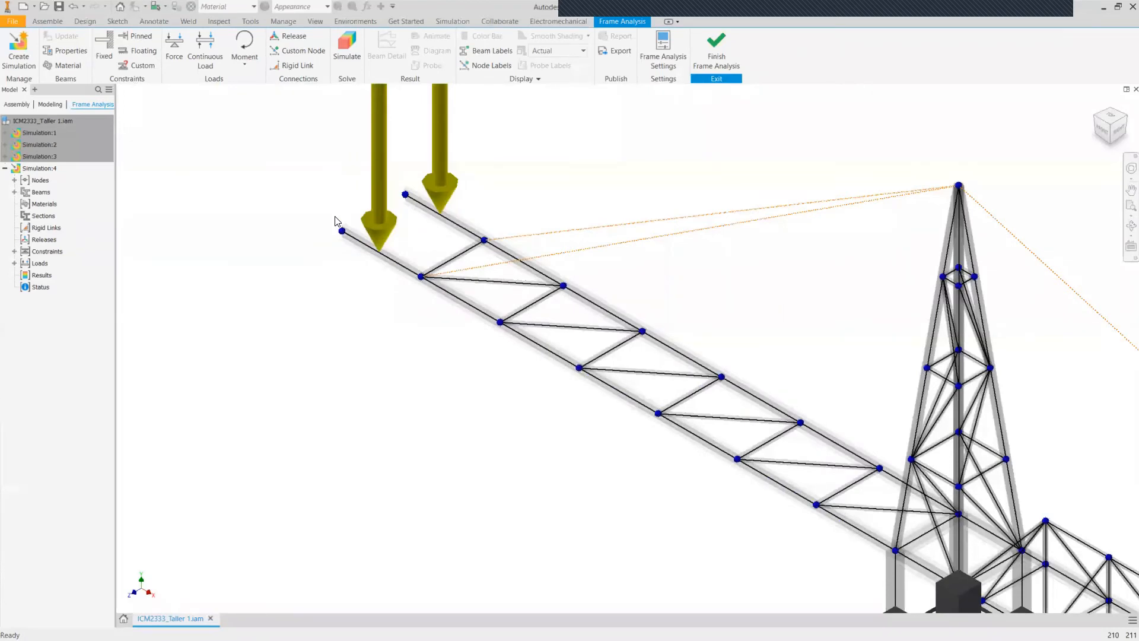
pyautogui.scroll(-6, 336, 220)
pyautogui.scroll(3, 730, 439)
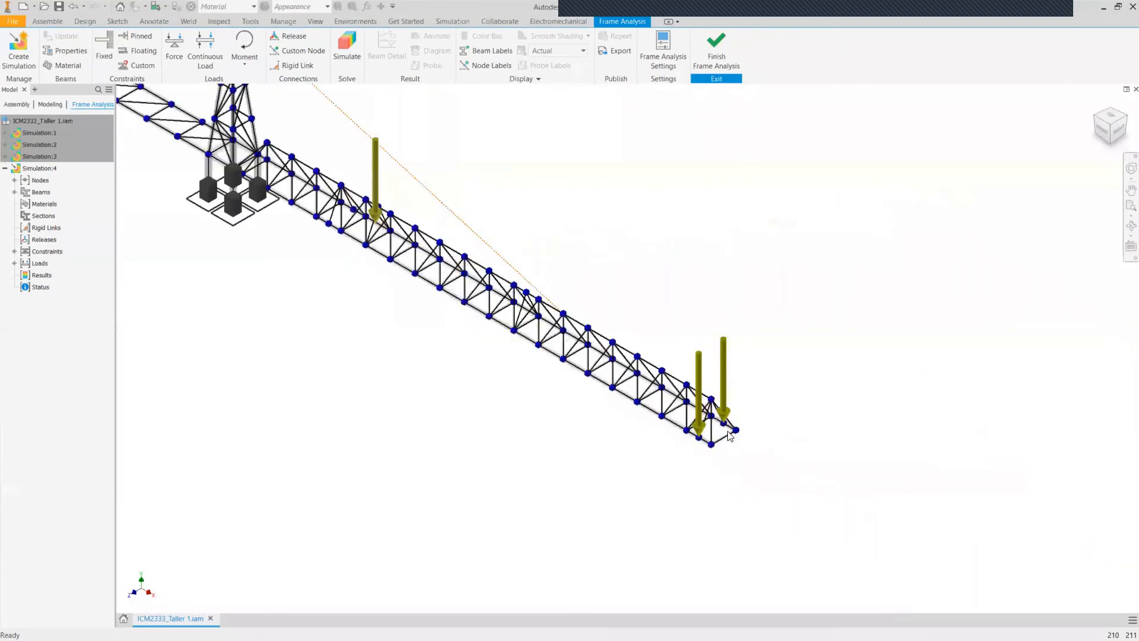
pyautogui.scroll(4, 731, 436)
pyautogui.scroll(-3, 624, 469)
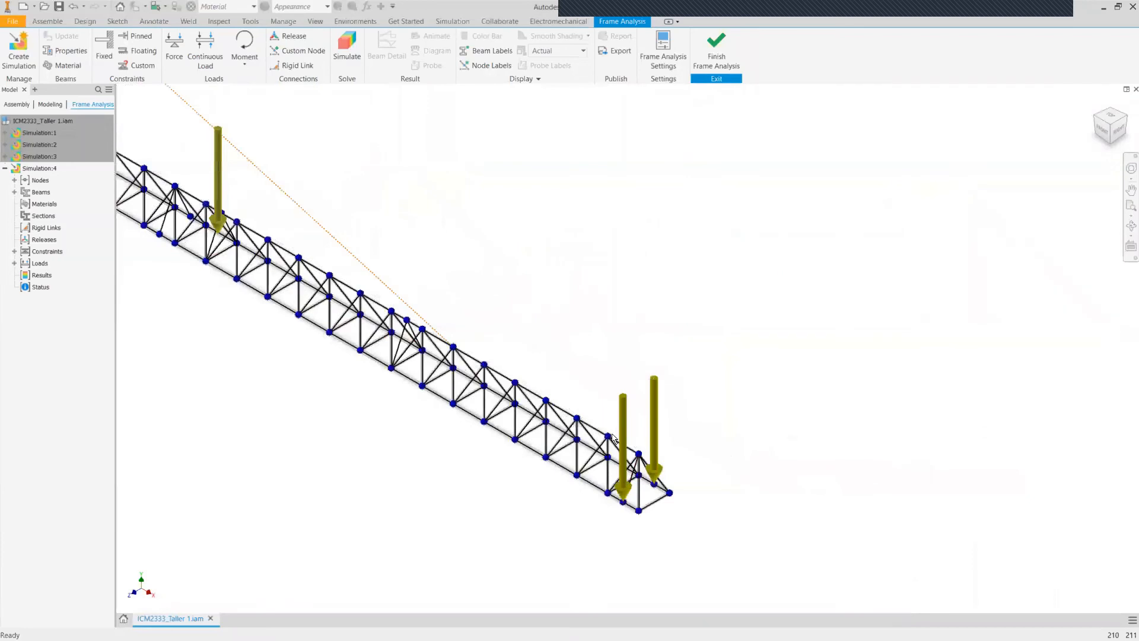
pyautogui.scroll(-5, 613, 439)
pyautogui.scroll(3, 306, 280)
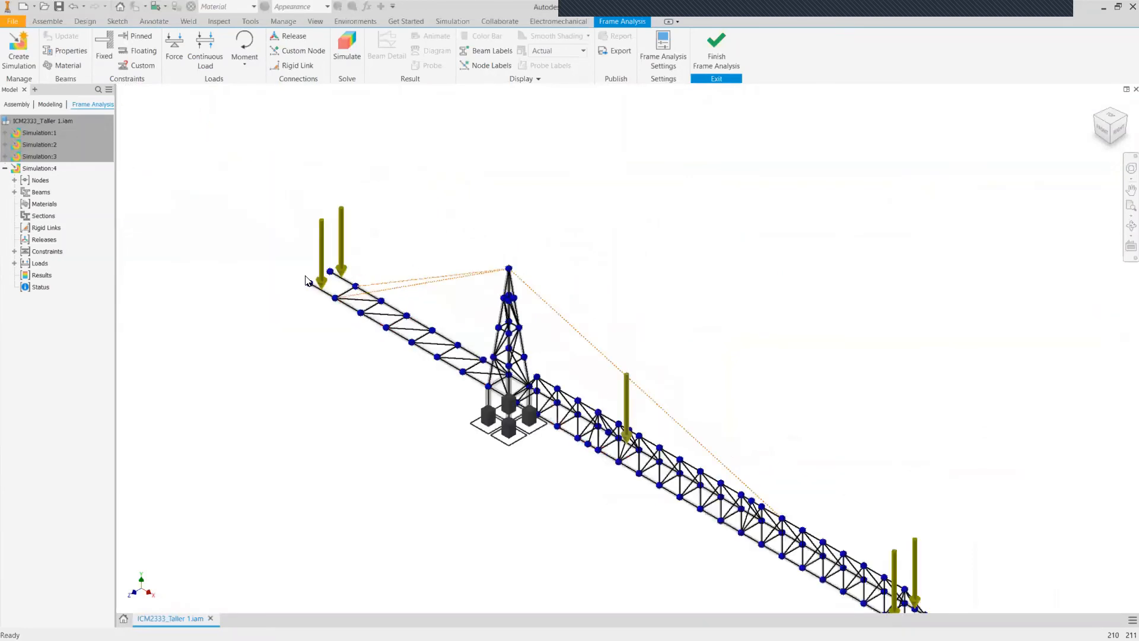
pyautogui.scroll(3, 309, 274)
pyautogui.scroll(-4, 356, 291)
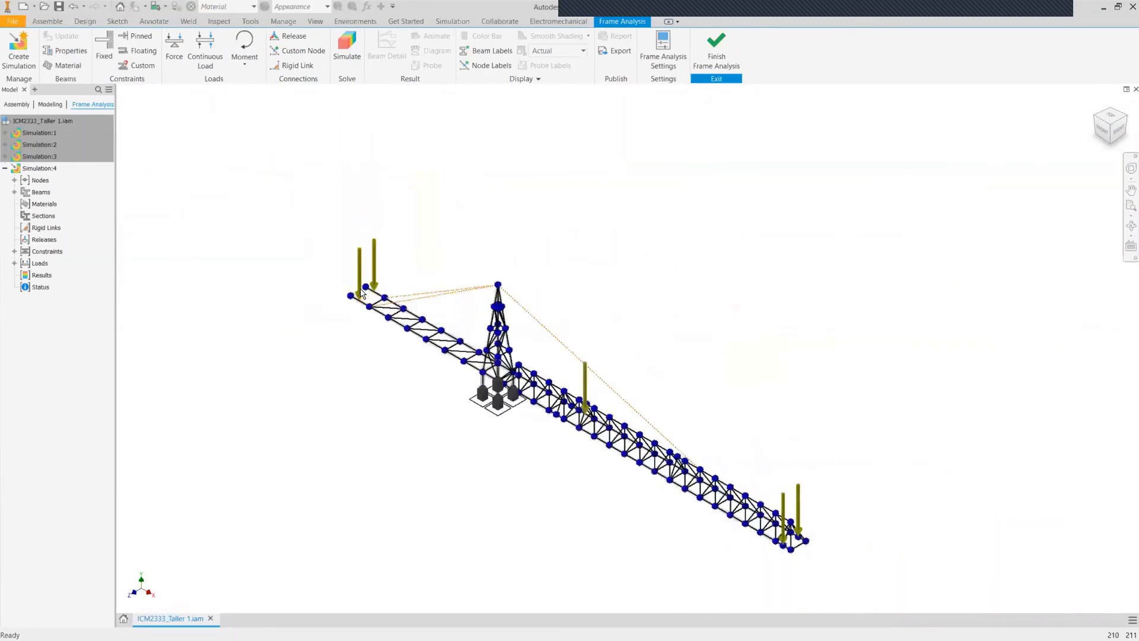
pyautogui.scroll(-4, 657, 438)
pyautogui.scroll(7, 658, 438)
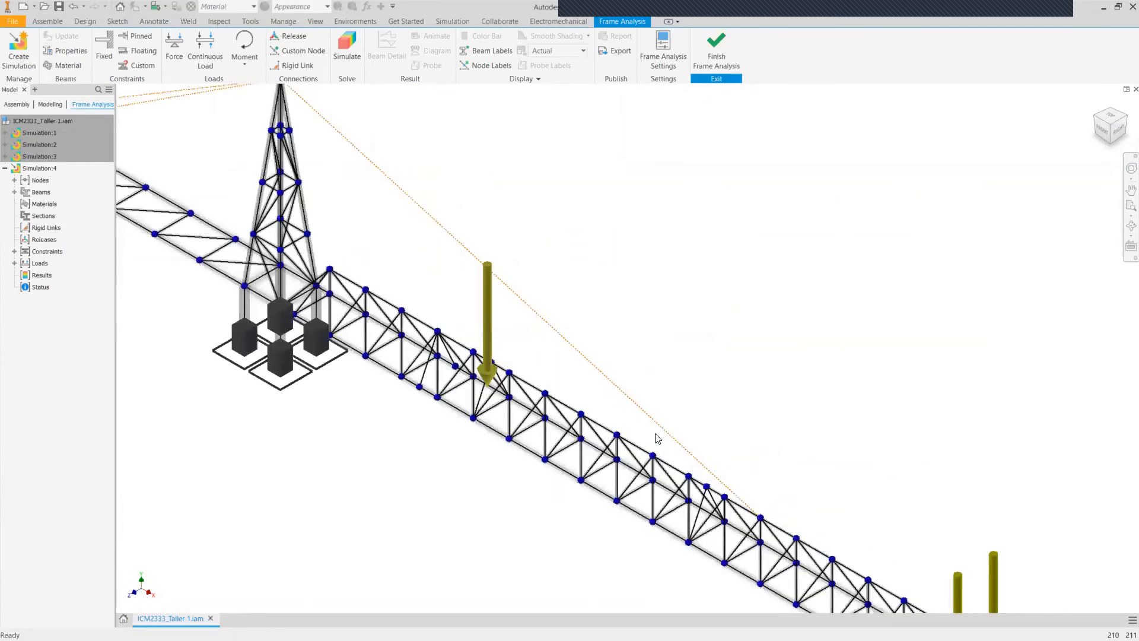
pyautogui.scroll(6, 657, 439)
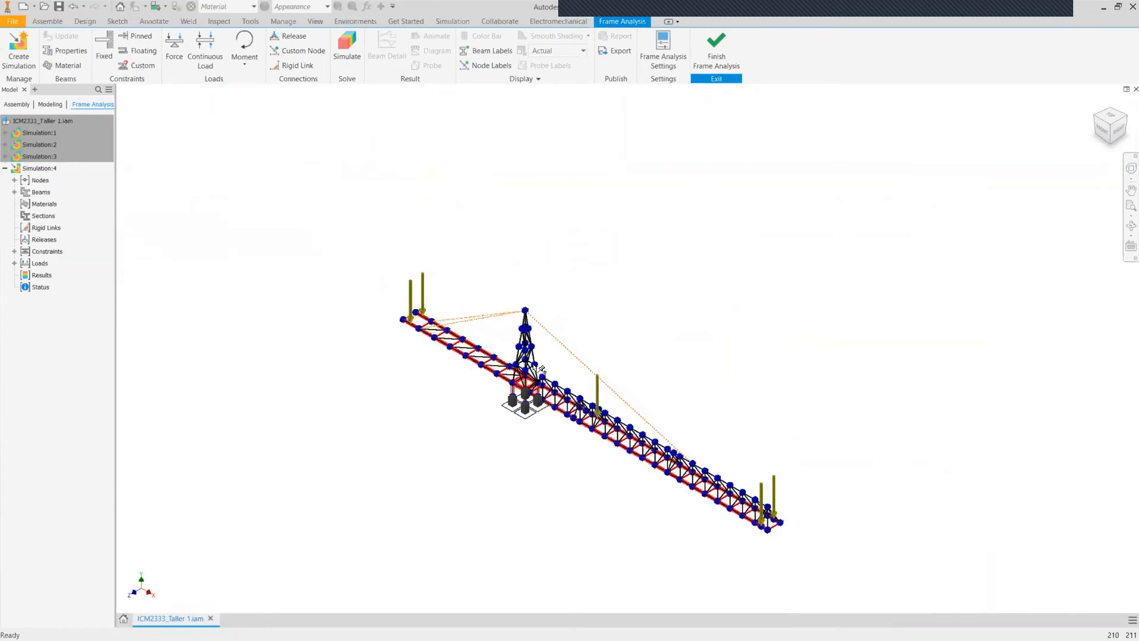
pyautogui.scroll(3, 570, 460)
pyautogui.scroll(-7, 573, 465)
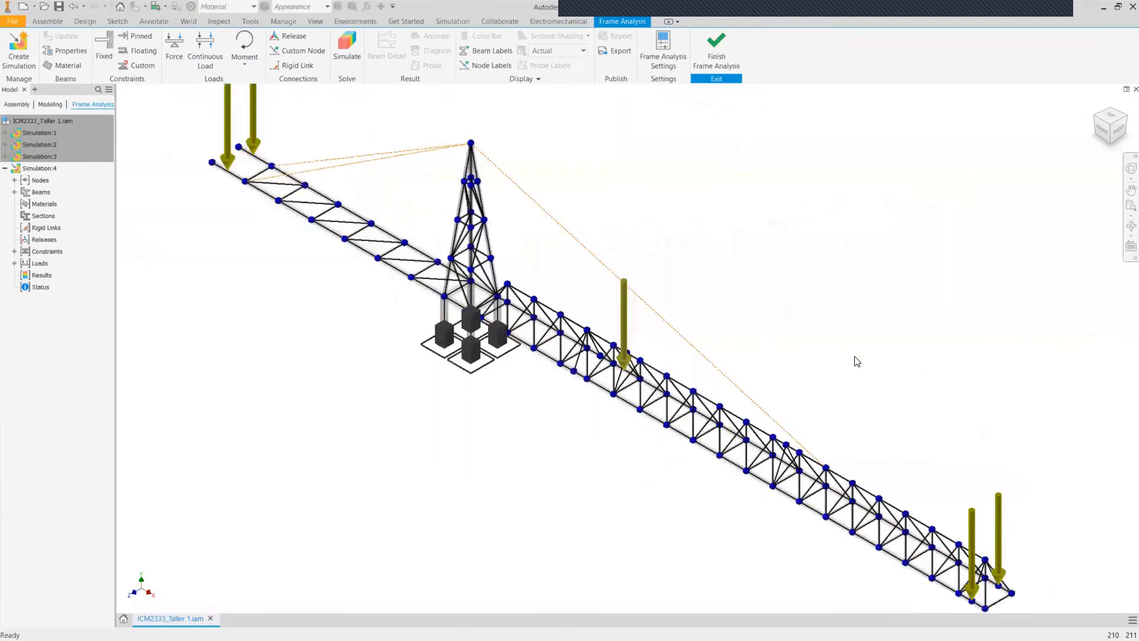
# Check the load positions along the whole crane in the front and isometric views.
pyautogui.click(1103, 132)
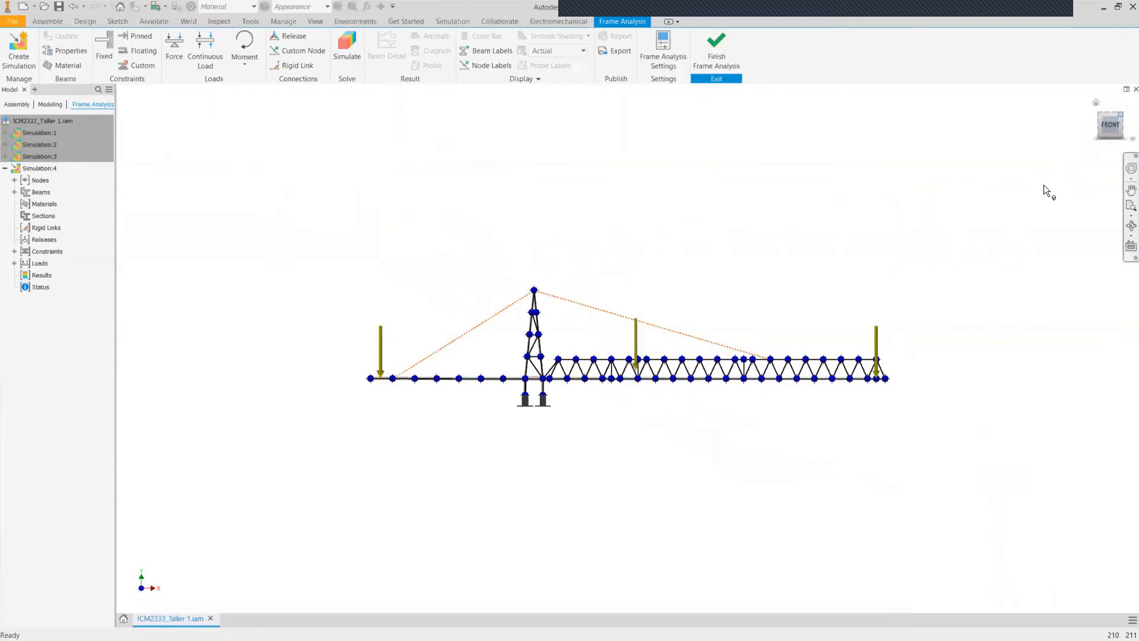
pyautogui.press('F6')
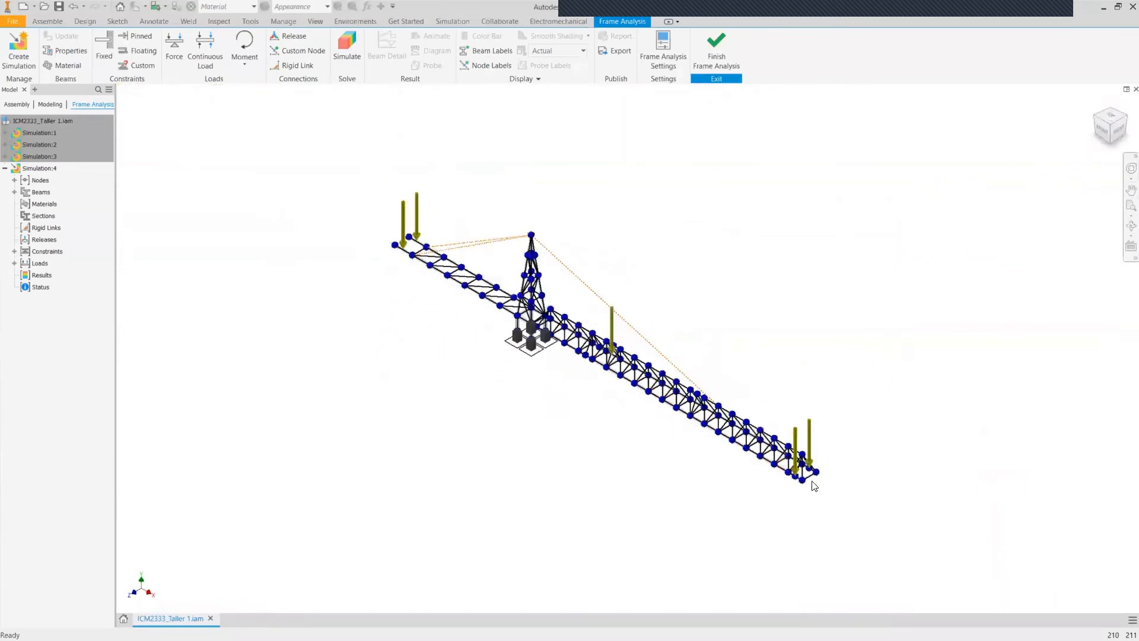
pyautogui.scroll(-3, 394, 231)
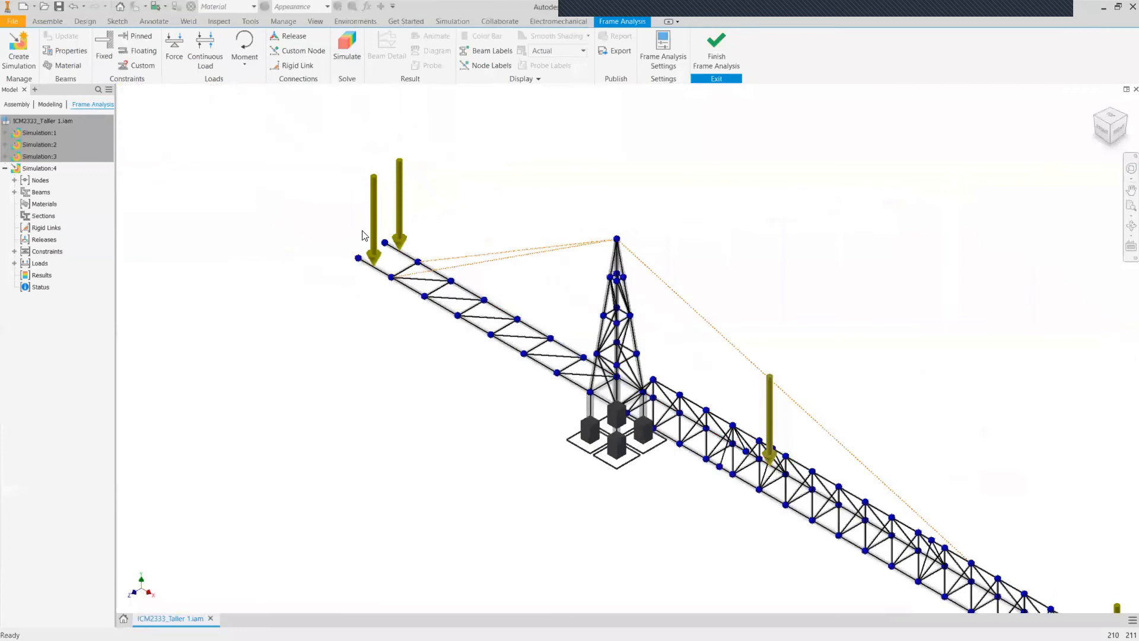
pyautogui.scroll(-6, 363, 235)
pyautogui.scroll(4, 598, 347)
pyautogui.scroll(5, 598, 347)
pyautogui.scroll(-5, 716, 431)
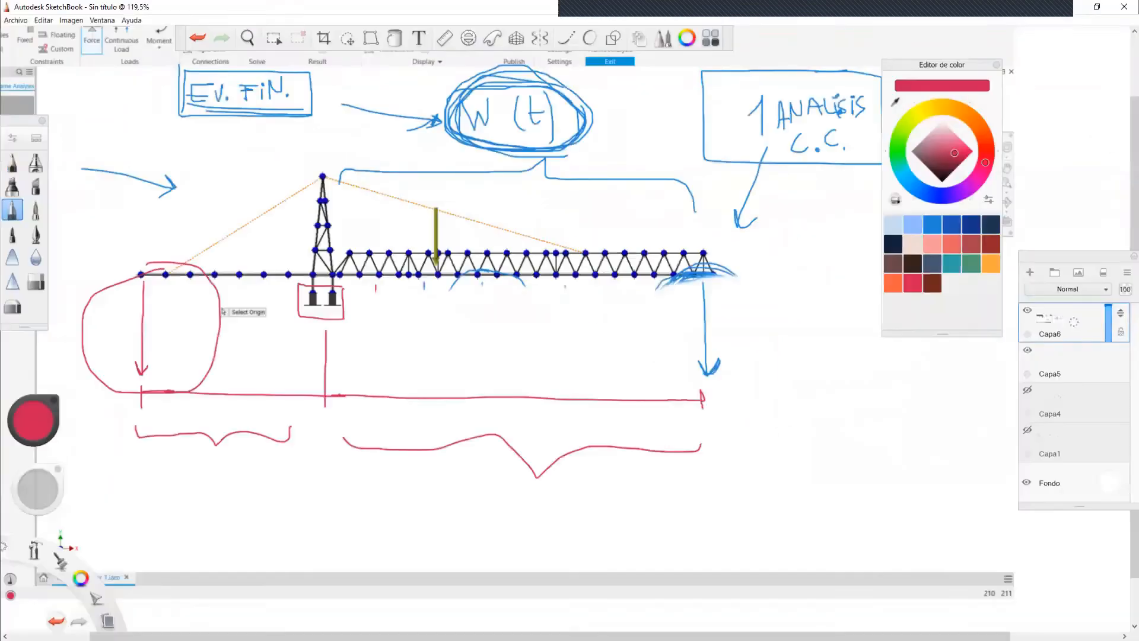
# Switch to SketchBook and mark the W(t) and EV. FIN. notes above the crane sketch.
pyautogui.moveTo(493, 72)
pyautogui.mouseDown()
pyautogui.moveTo(512, 146)
pyautogui.moveTo(534, 75)
pyautogui.mouseUp()
pyautogui.moveTo(194, 120); pyautogui.dragTo(334, 126)
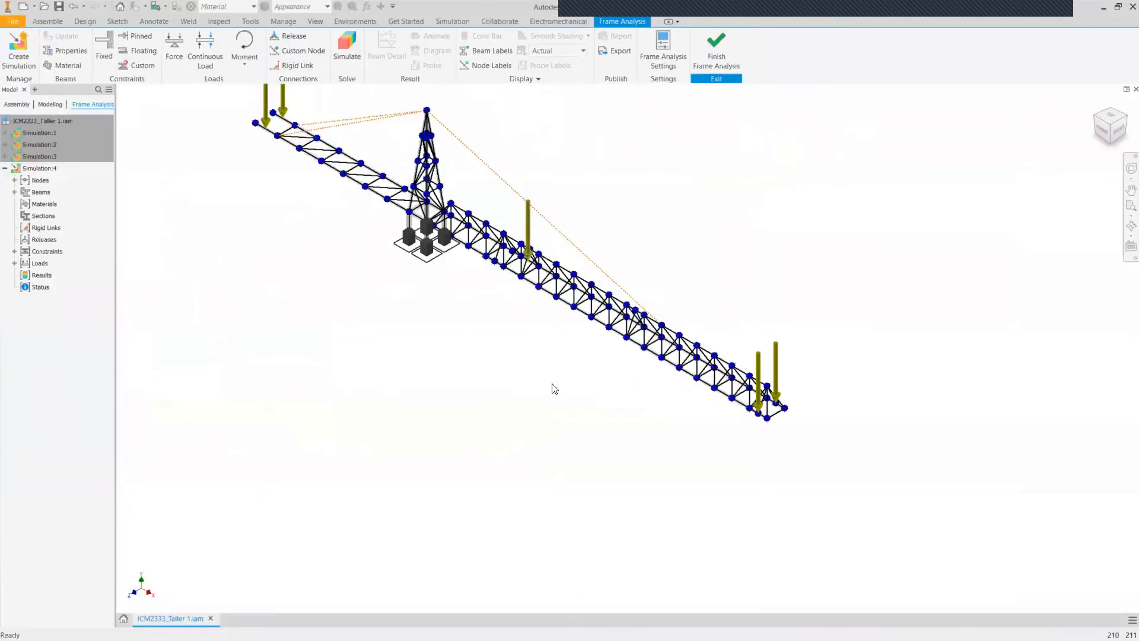
# Return to Inventor and examine the crane from the front and the beam joints where the counter-jib meets the mast.
pyautogui.click(1131, 190)
pyautogui.moveTo(610, 186); pyautogui.dragTo(668, 238)
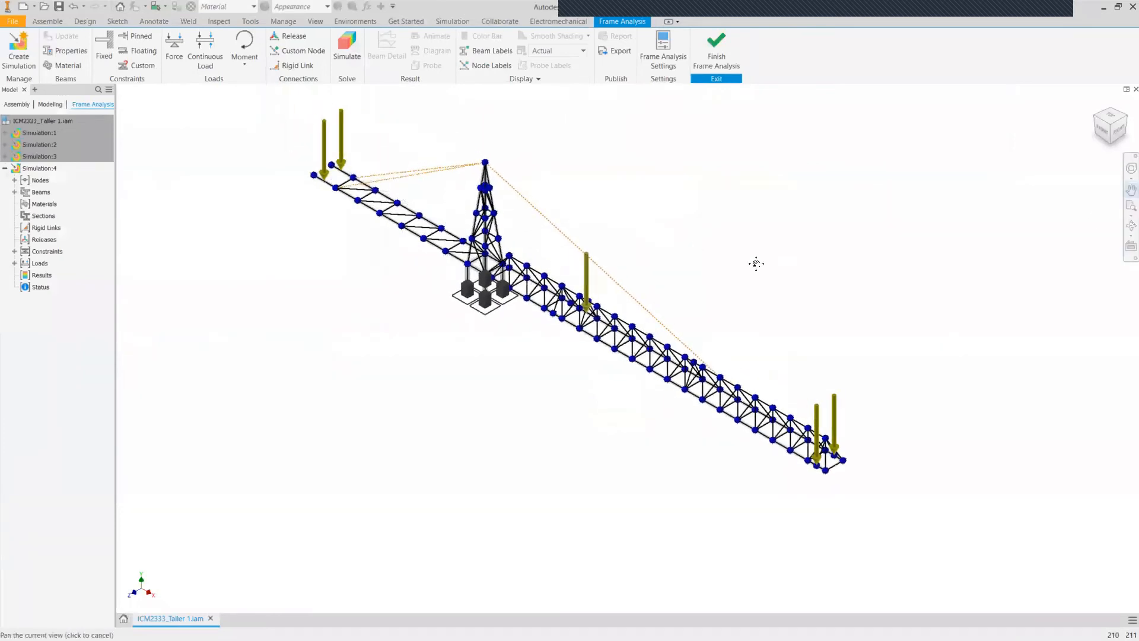
pyautogui.click(1112, 135)
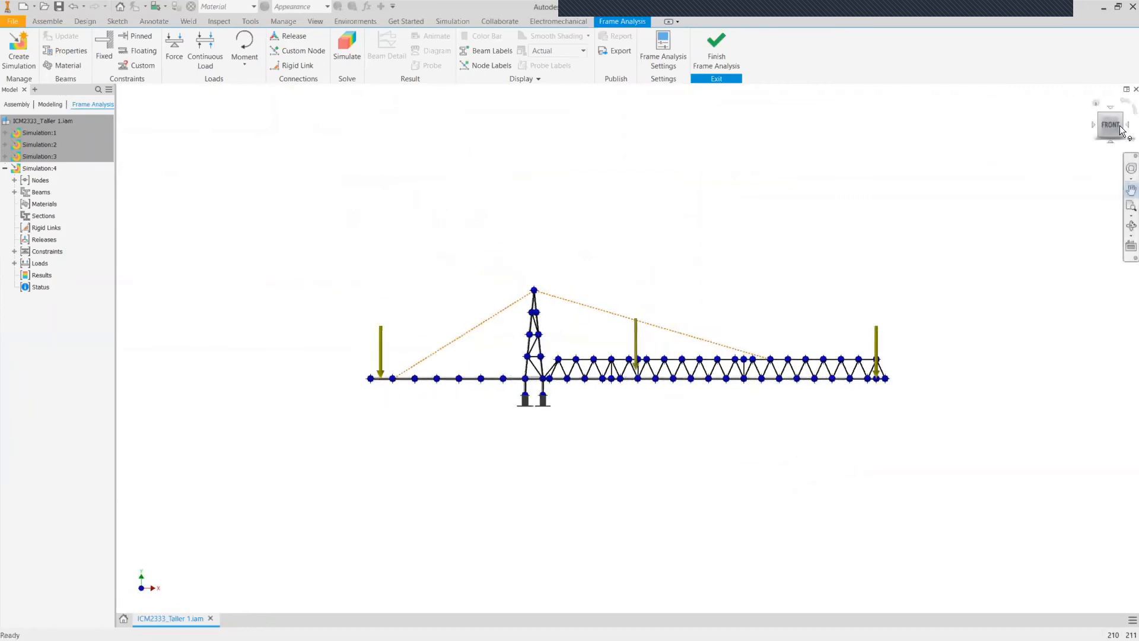
pyautogui.press('F6')
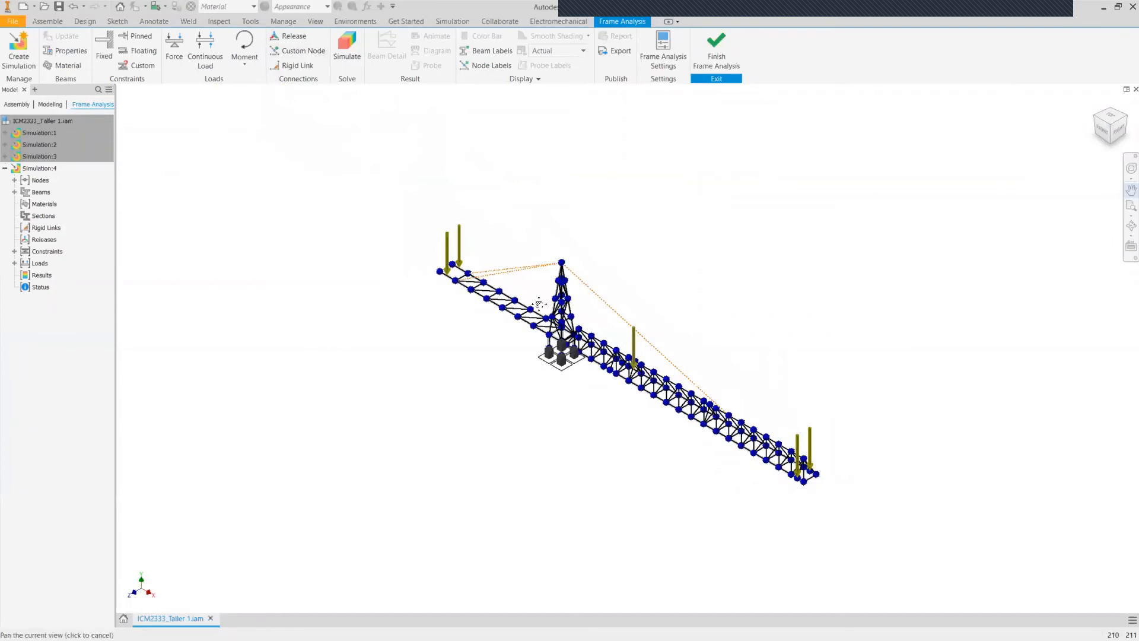
pyautogui.scroll(2, 459, 280)
pyautogui.scroll(3, 575, 332)
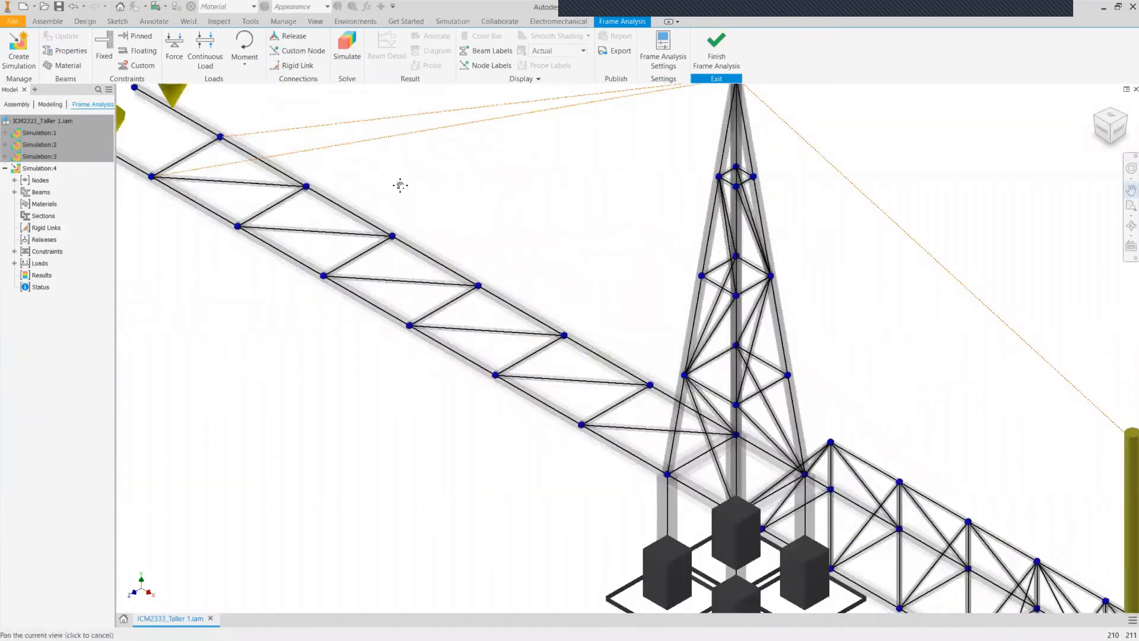
pyautogui.scroll(4, 662, 473)
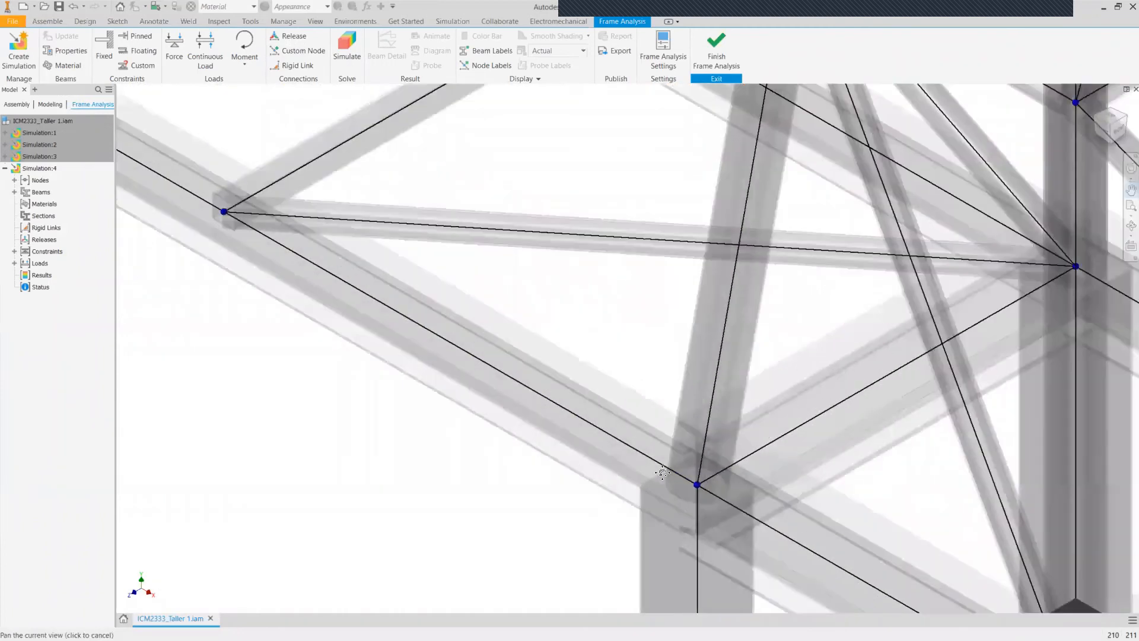
pyautogui.scroll(-3, 662, 472)
pyautogui.scroll(2, 661, 473)
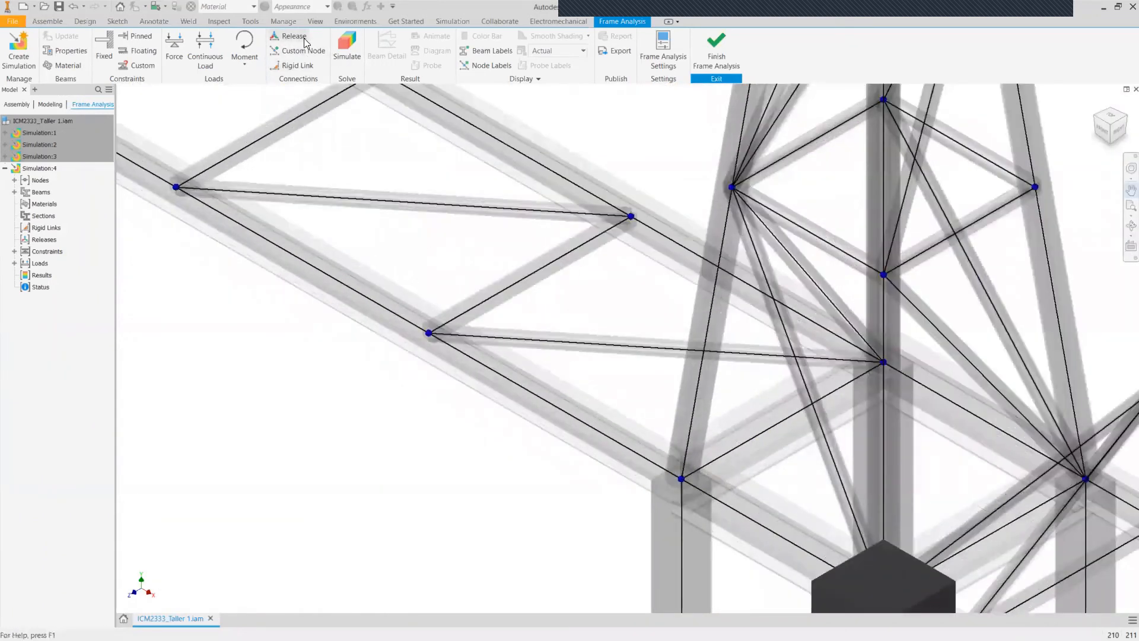
pyautogui.scroll(-6, 502, 284)
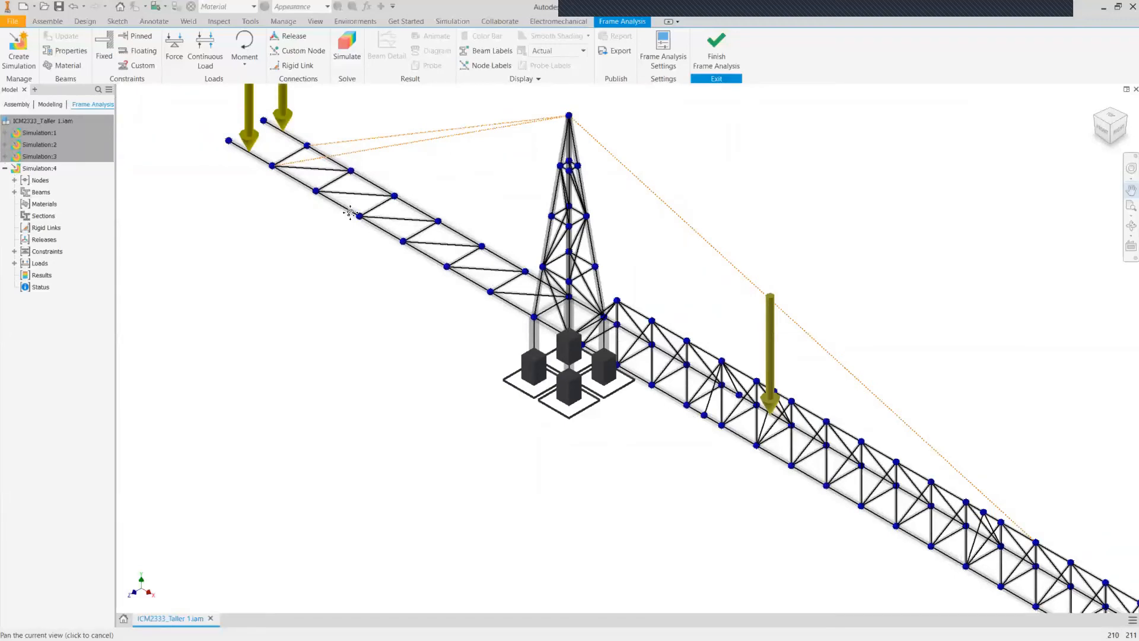
# Review the Release settings for the start and end of a beam, and close them without applying a release.
pyautogui.click(291, 36)
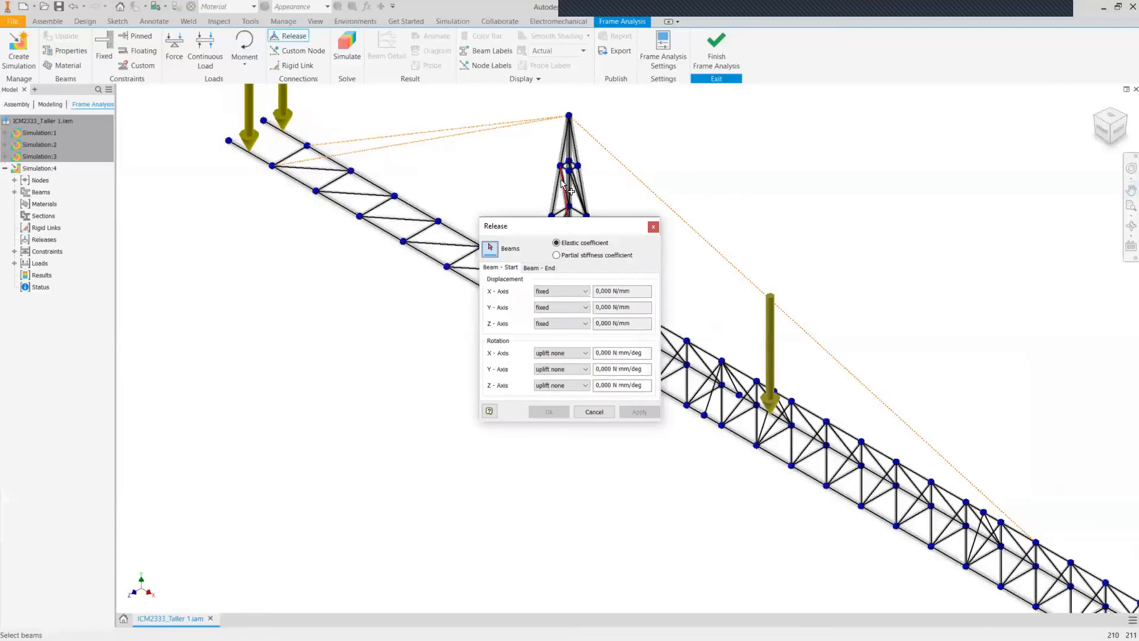
pyautogui.moveTo(530, 229); pyautogui.dragTo(400, 227)
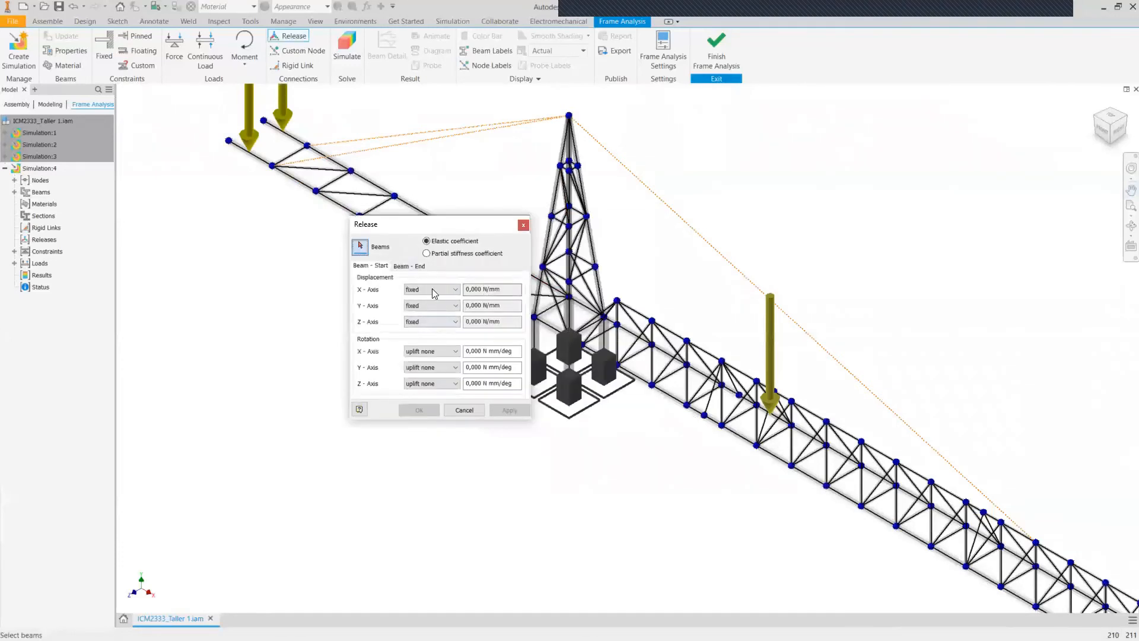
pyautogui.click(482, 292)
pyautogui.click(475, 321)
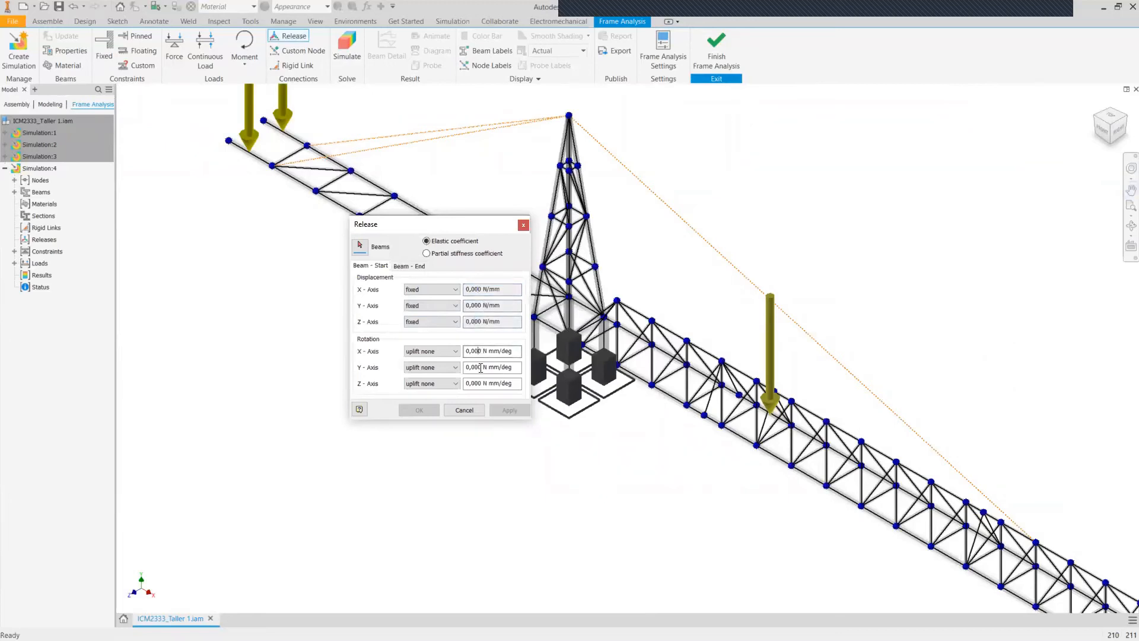
pyautogui.click(395, 266)
pyautogui.click(379, 266)
pyautogui.click(417, 268)
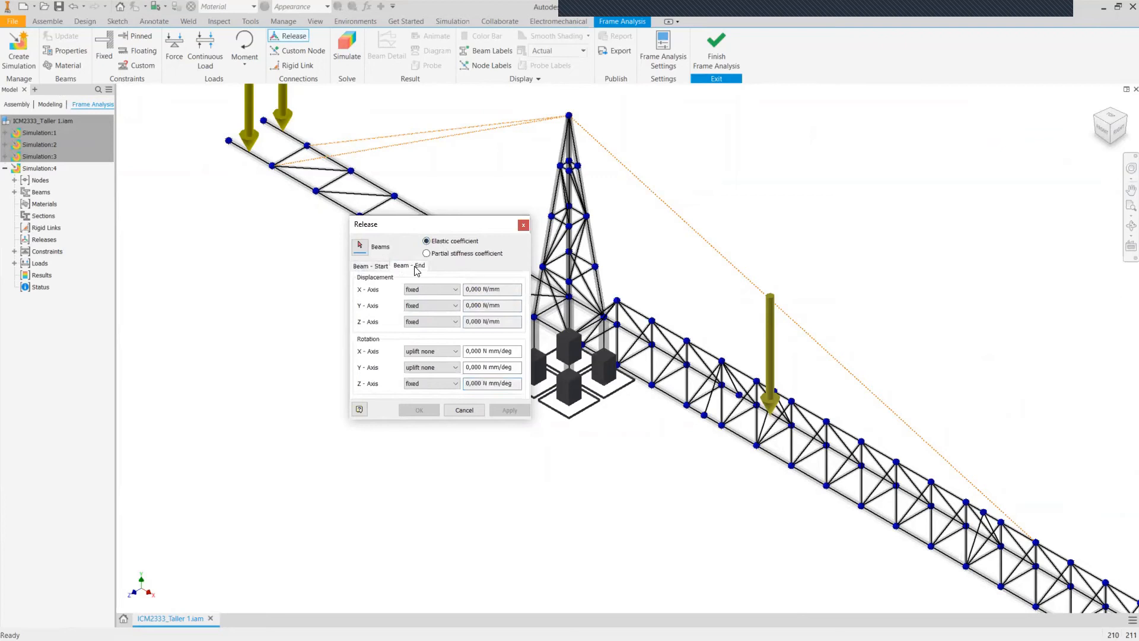
pyautogui.click(369, 266)
pyautogui.click(463, 410)
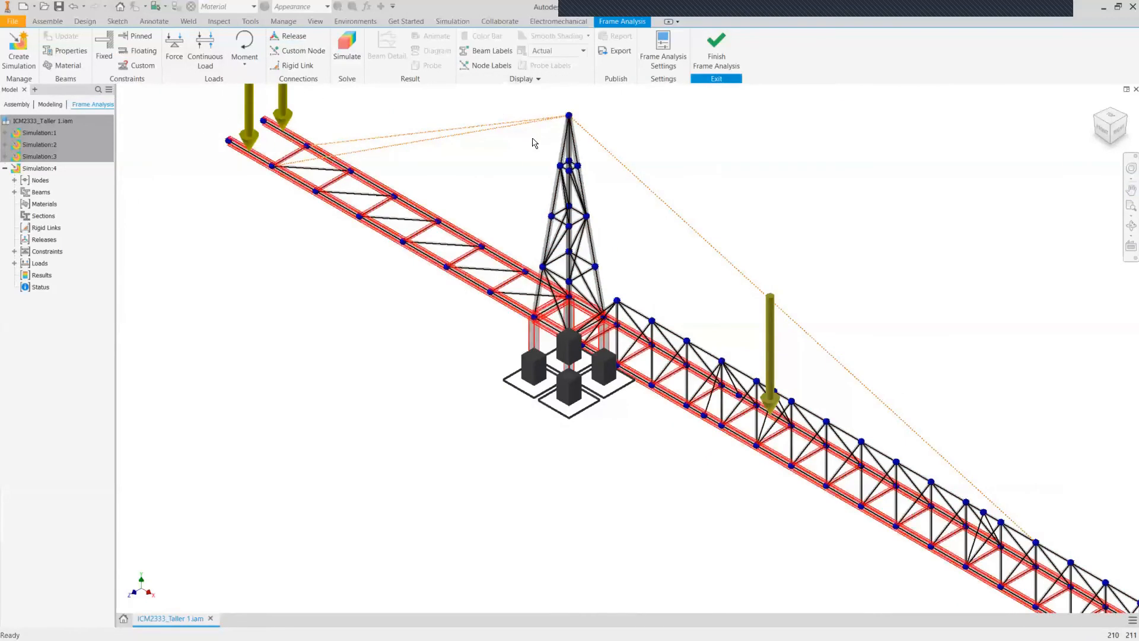
# Inspect the Rigid Link displacement and rotation options, and close them without creating a link.
pyautogui.scroll(-3, 354, 171)
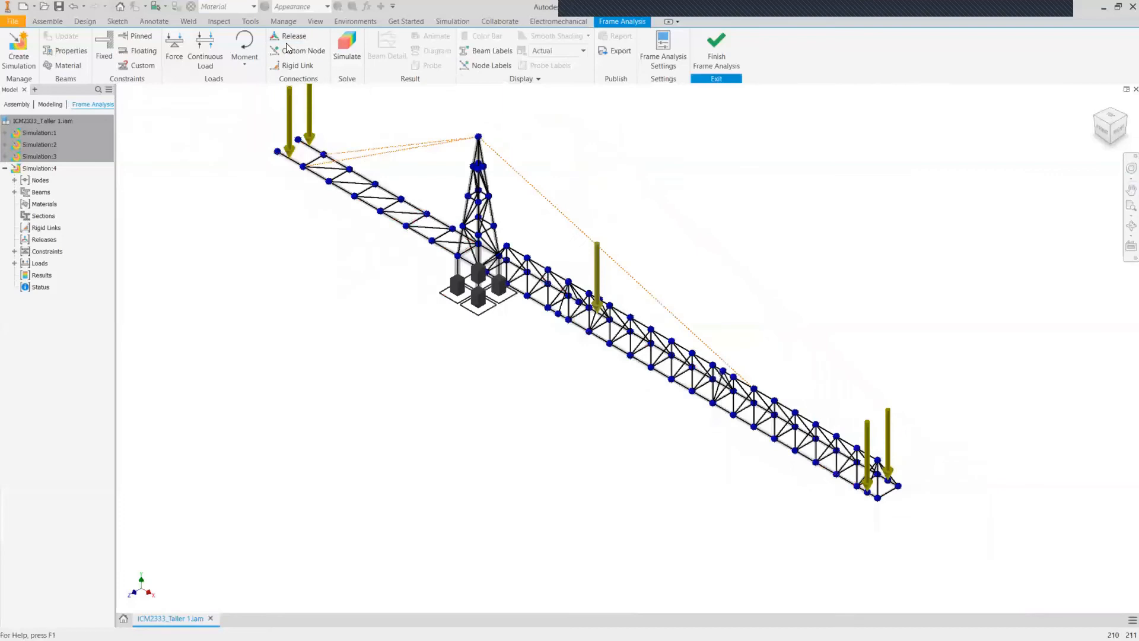
pyautogui.scroll(-2, 363, 187)
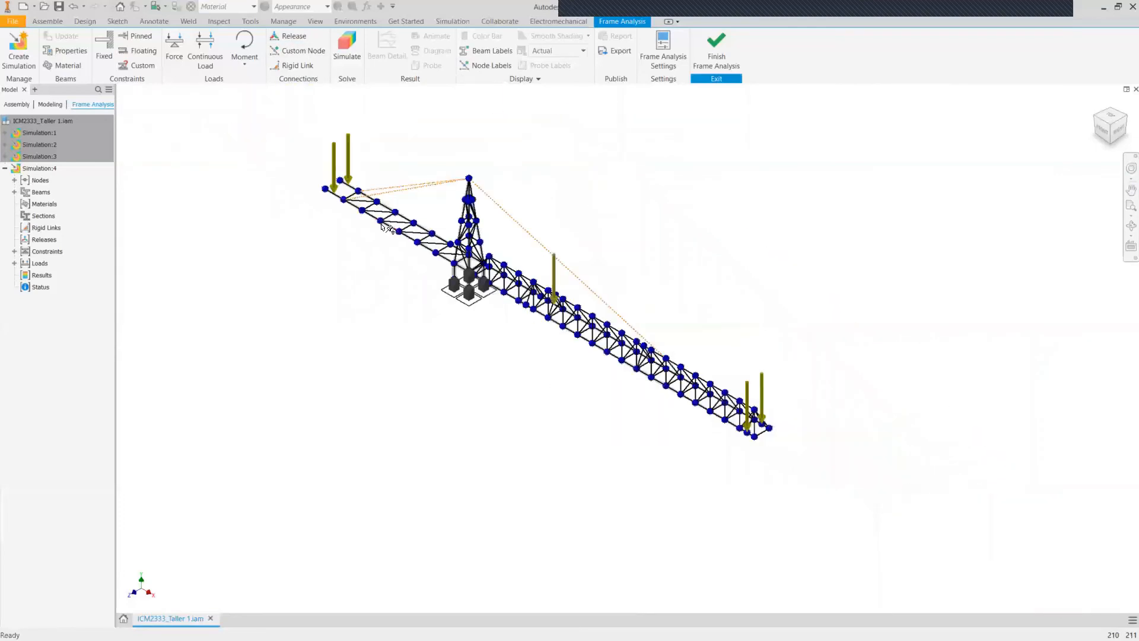
pyautogui.scroll(5, 465, 204)
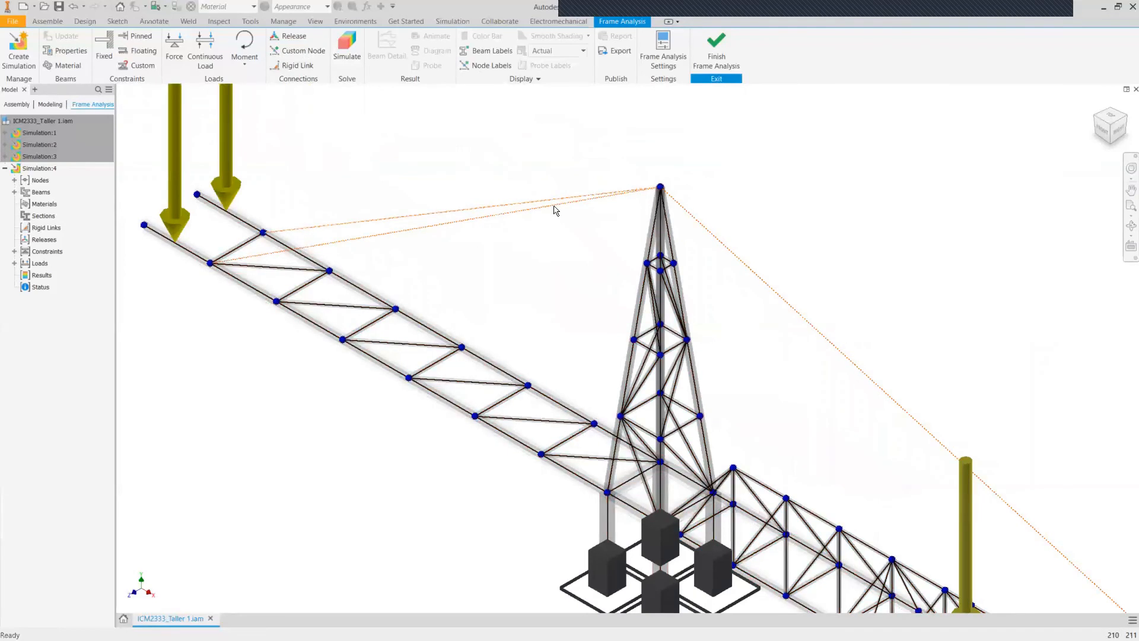
pyautogui.click(290, 65)
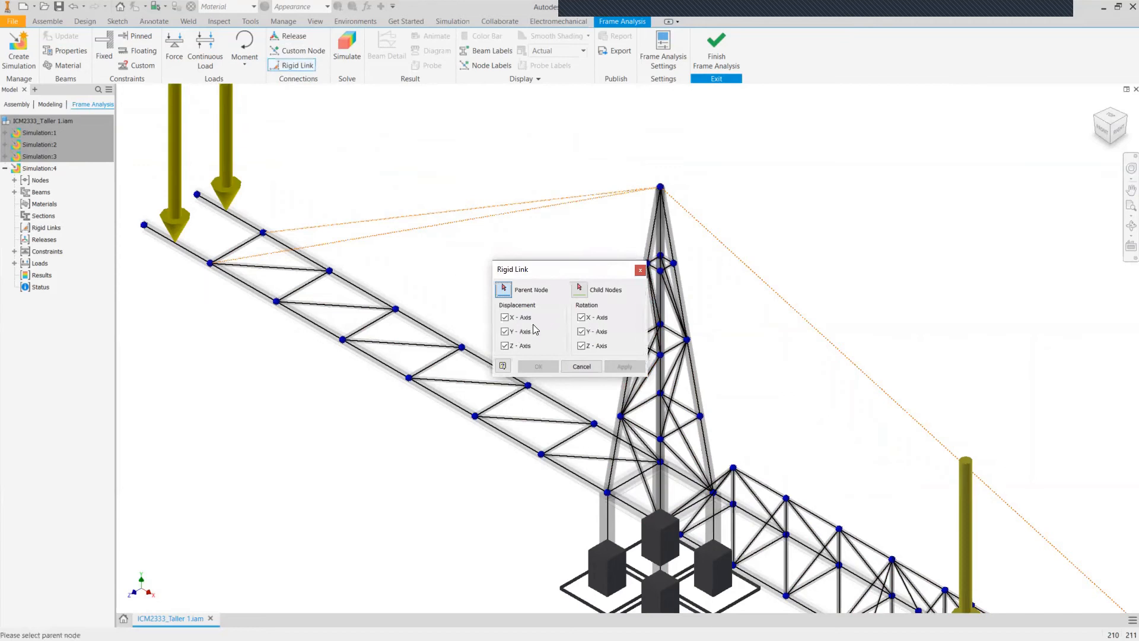
pyautogui.click(581, 366)
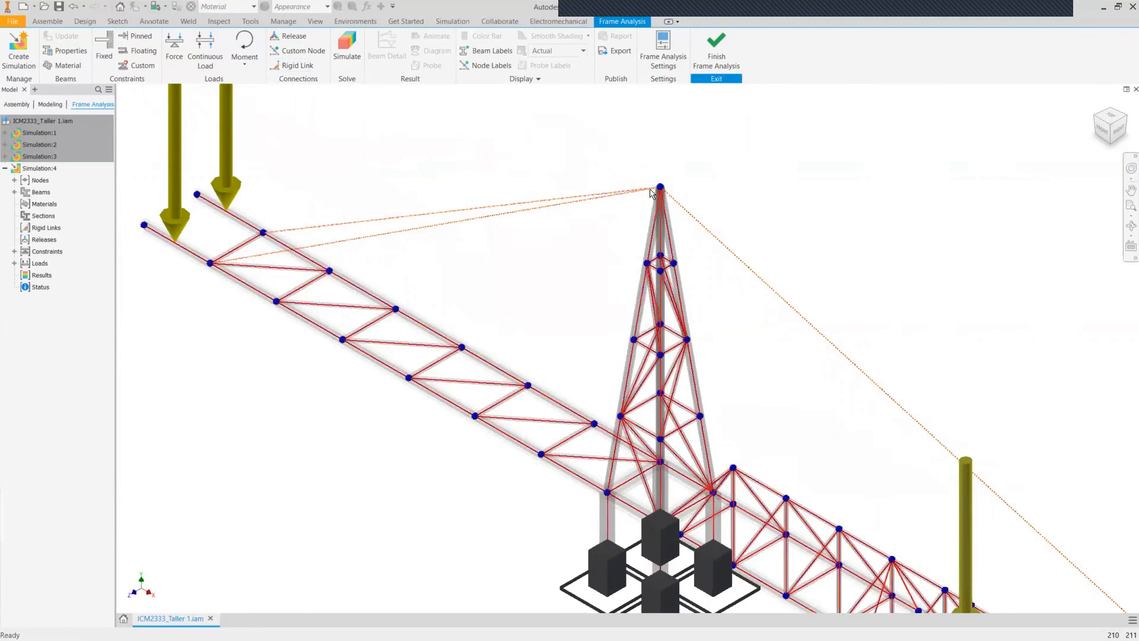
# Start a new force at the upper jib node where the long tie cable attaches.
pyautogui.scroll(-5, 663, 211)
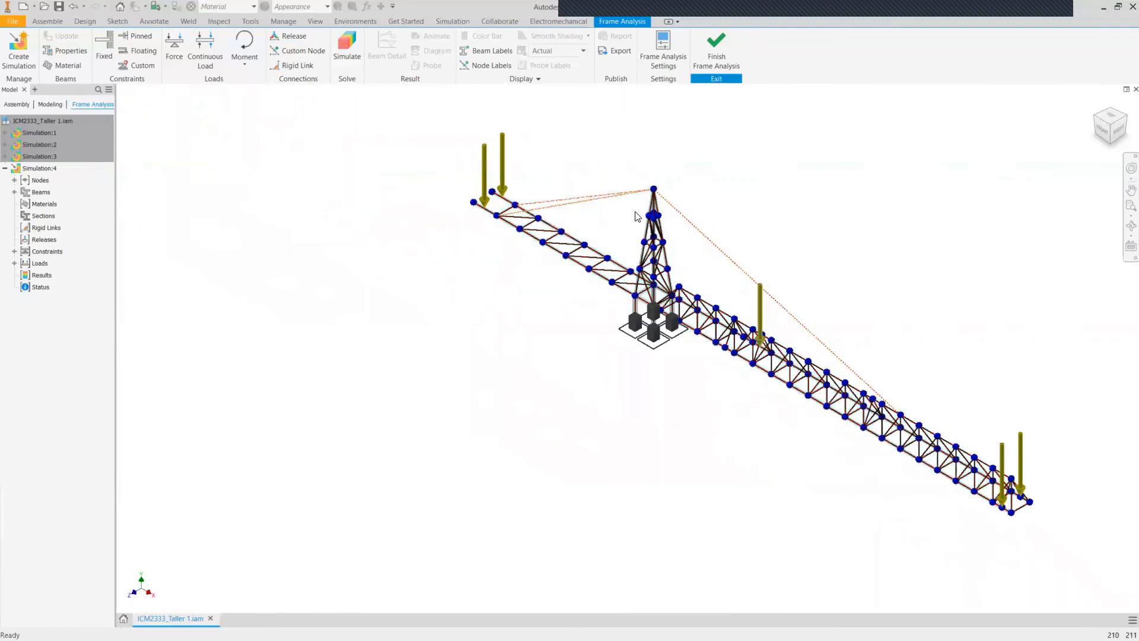
pyautogui.scroll(-3, 636, 216)
pyautogui.scroll(8, 646, 190)
pyautogui.click(105, 43)
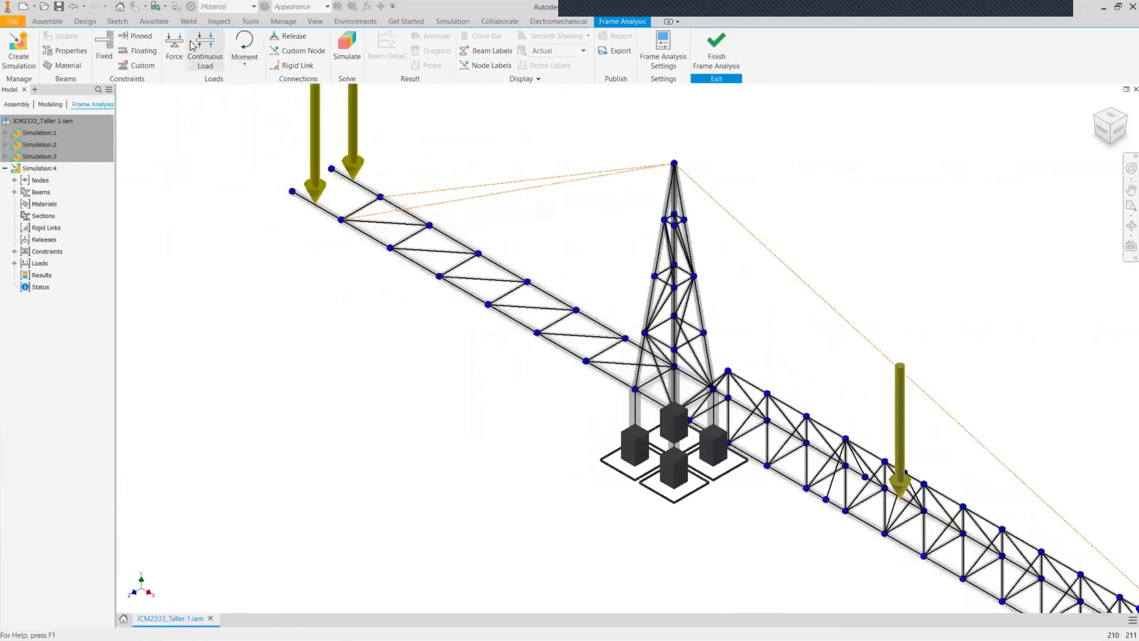
pyautogui.scroll(-5, 510, 264)
pyautogui.scroll(2, 687, 343)
pyautogui.scroll(5, 687, 343)
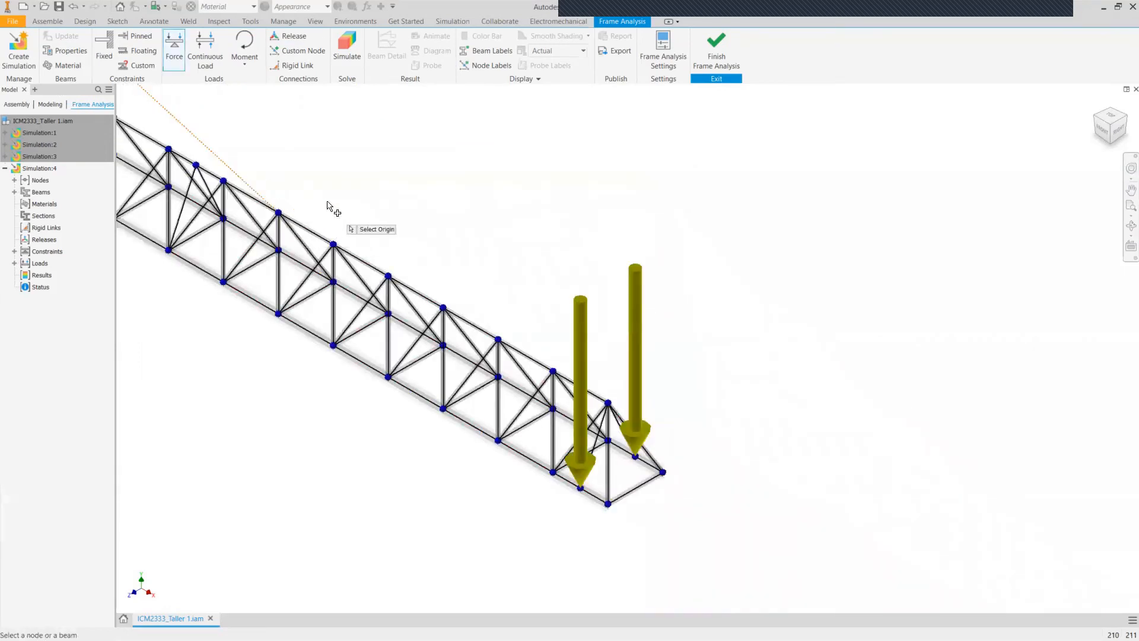
pyautogui.scroll(-4, 326, 204)
pyautogui.scroll(6, 300, 198)
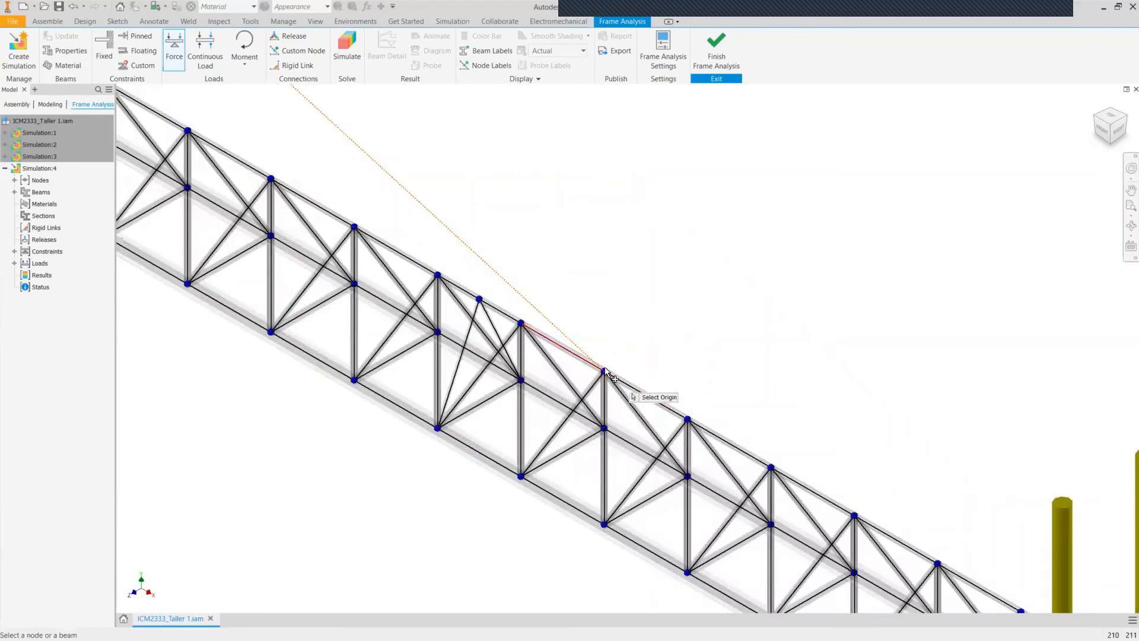
pyautogui.scroll(5, 600, 380)
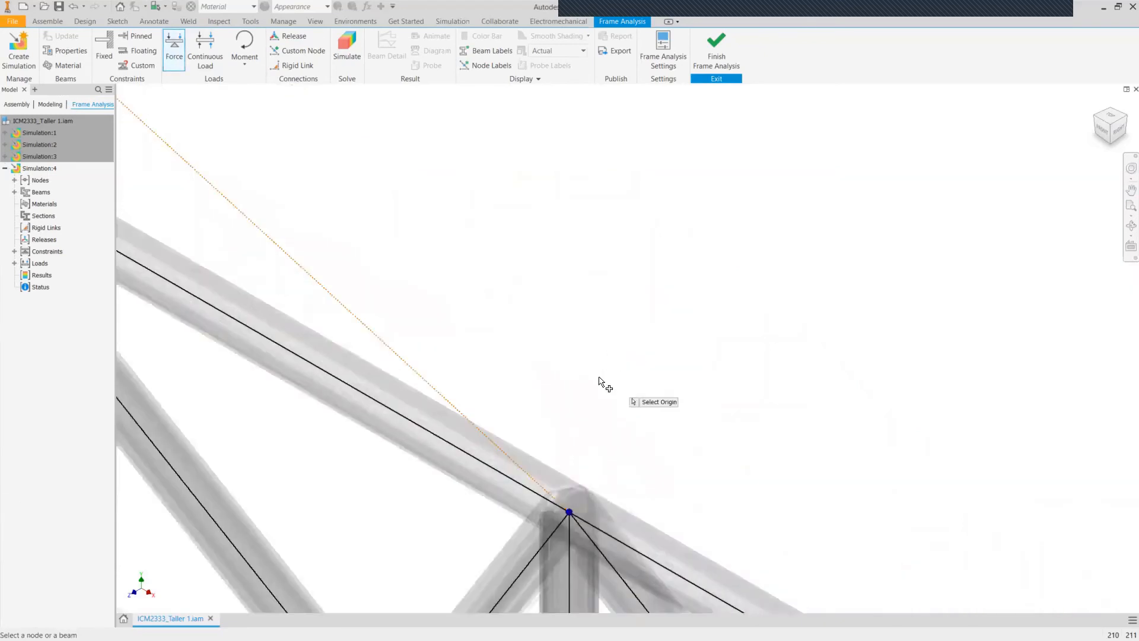
pyautogui.click(569, 511)
pyautogui.scroll(-2, 604, 371)
pyautogui.scroll(-3, 606, 376)
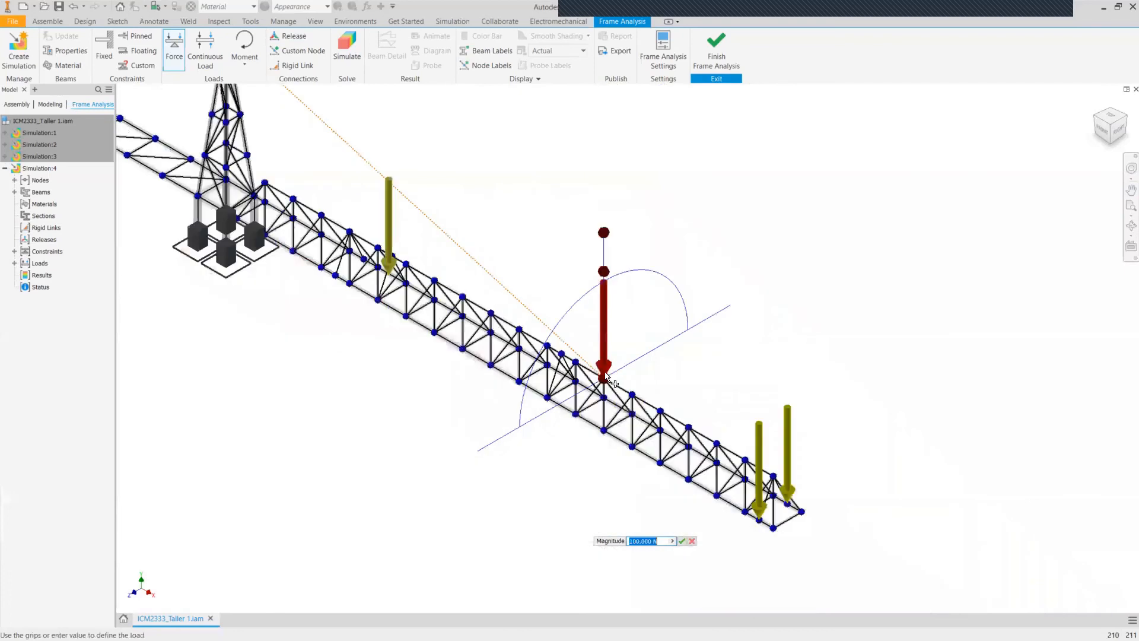
# Orient the jib force along the tie cable so that it points toward the mast top.
pyautogui.moveTo(606, 233); pyautogui.dragTo(693, 458)
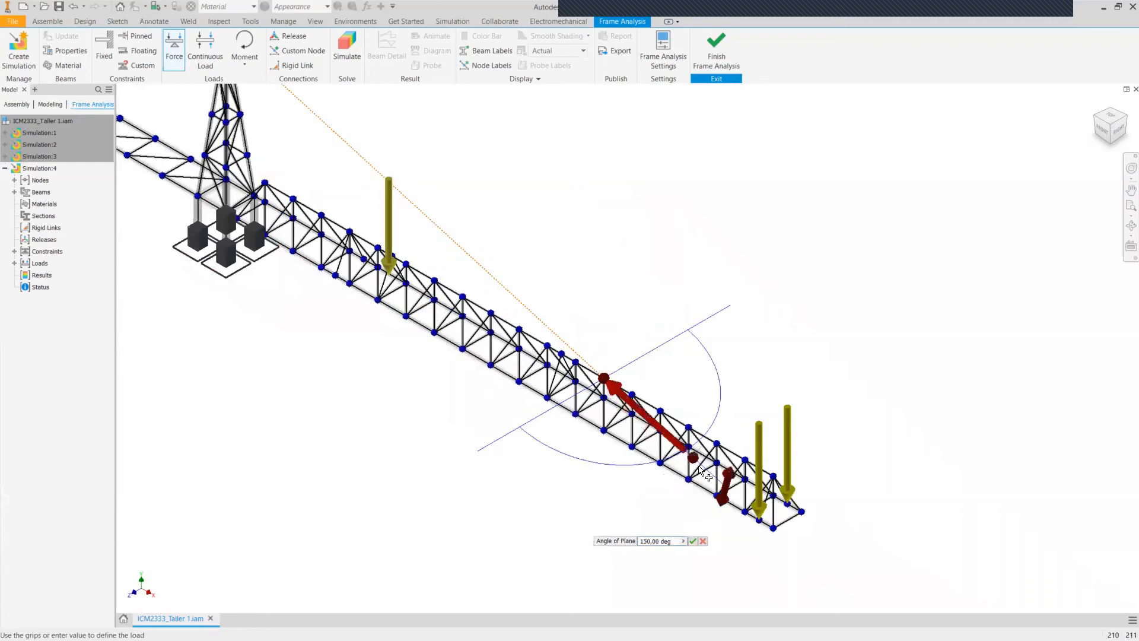
pyautogui.click(1102, 130)
pyautogui.scroll(5, 820, 373)
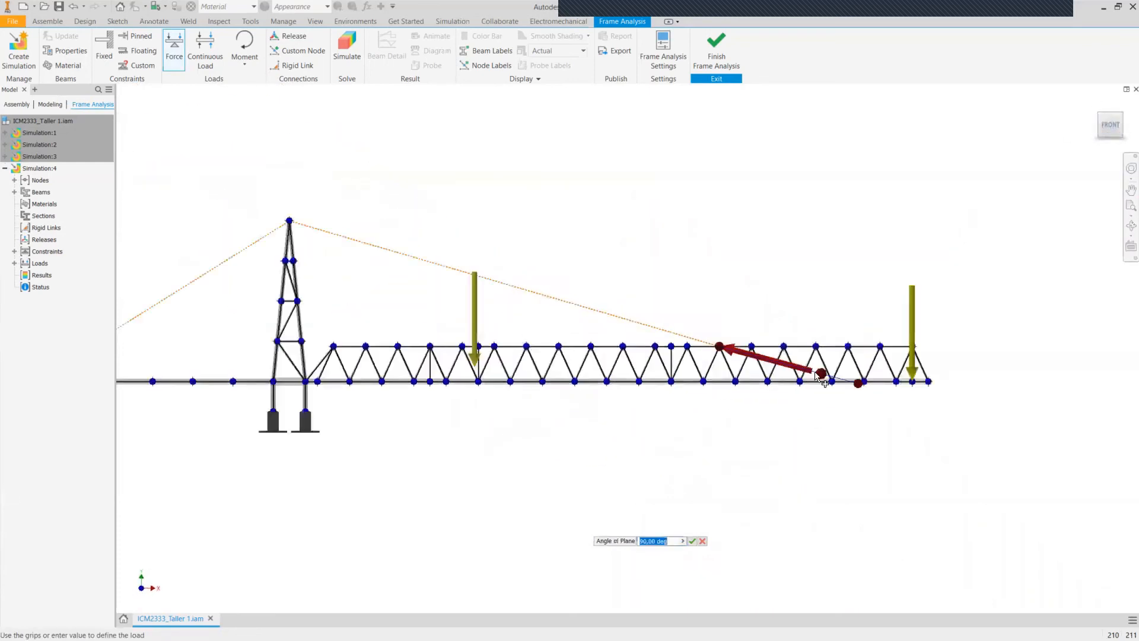
pyautogui.press('Tab')
pyautogui.scroll(-5, 611, 329)
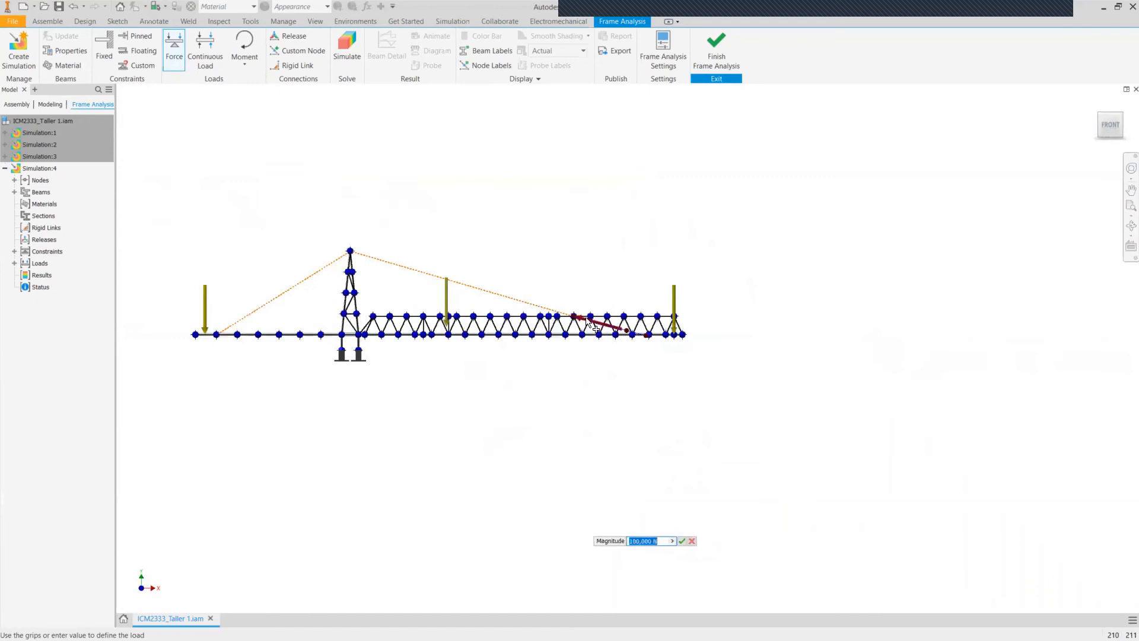
pyautogui.click(1122, 116)
pyautogui.scroll(1, 761, 454)
pyautogui.scroll(3, 762, 454)
# Set the jib cable force's magnitude to 5 kN and apply it.
pyautogui.press('Tab')
pyautogui.scroll(-2, 622, 287)
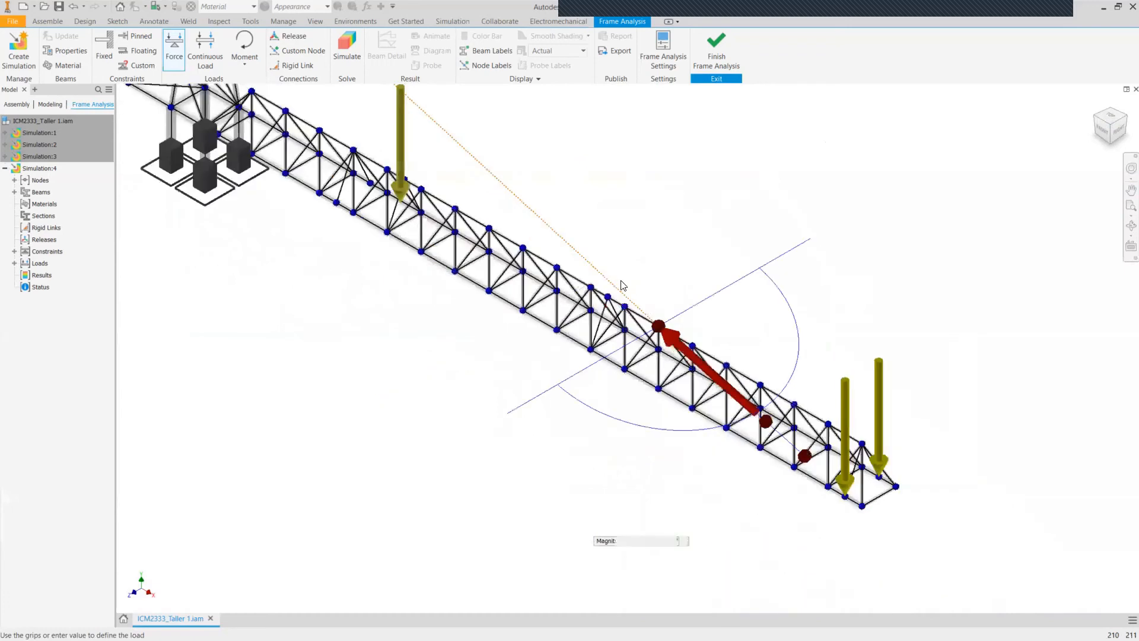
pyautogui.scroll(3, 620, 276)
pyautogui.scroll(-2, 666, 401)
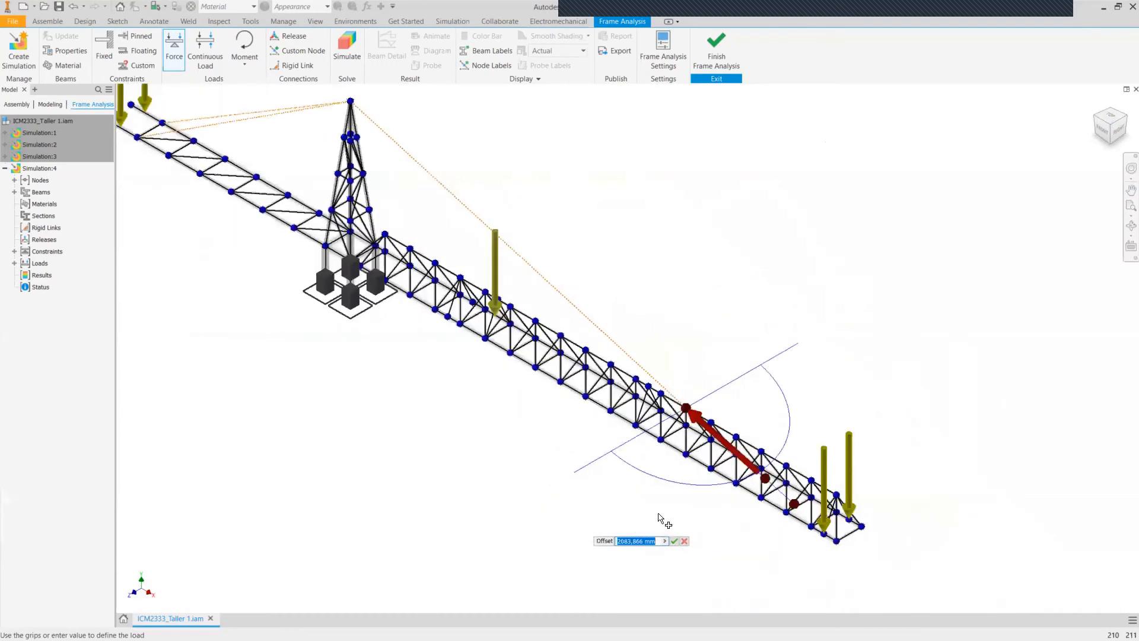
pyautogui.press('Tab')
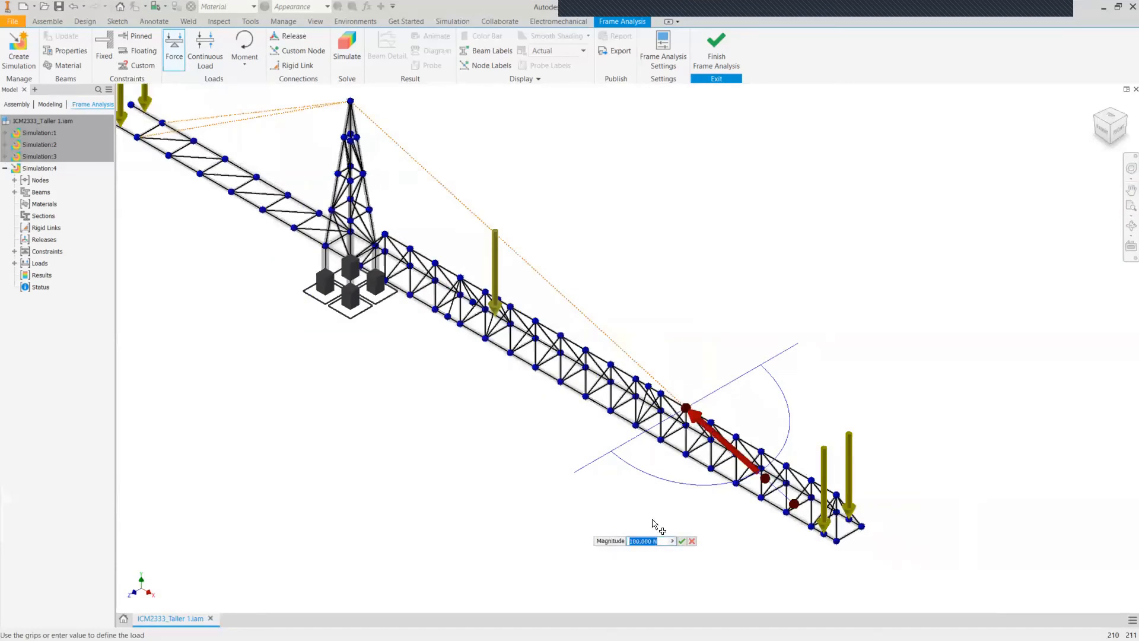
pyautogui.write('5 kN')
pyautogui.click(682, 541)
pyautogui.scroll(-3, 646, 389)
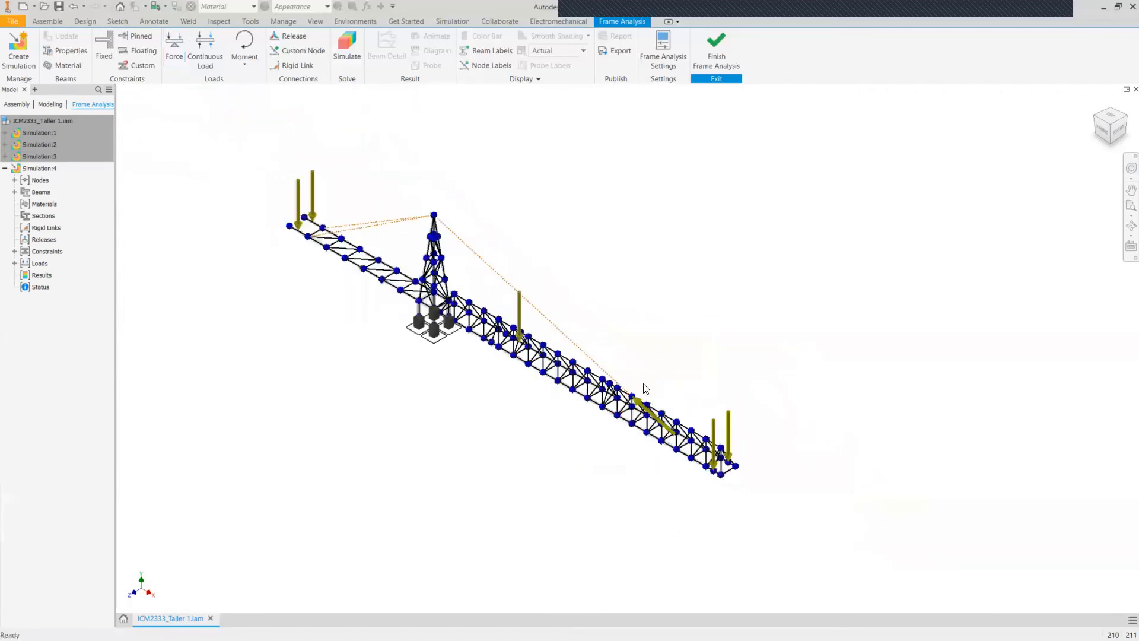
# Start another force at the node on the mast's apex where the tie cables meet.
pyautogui.scroll(5, 632, 383)
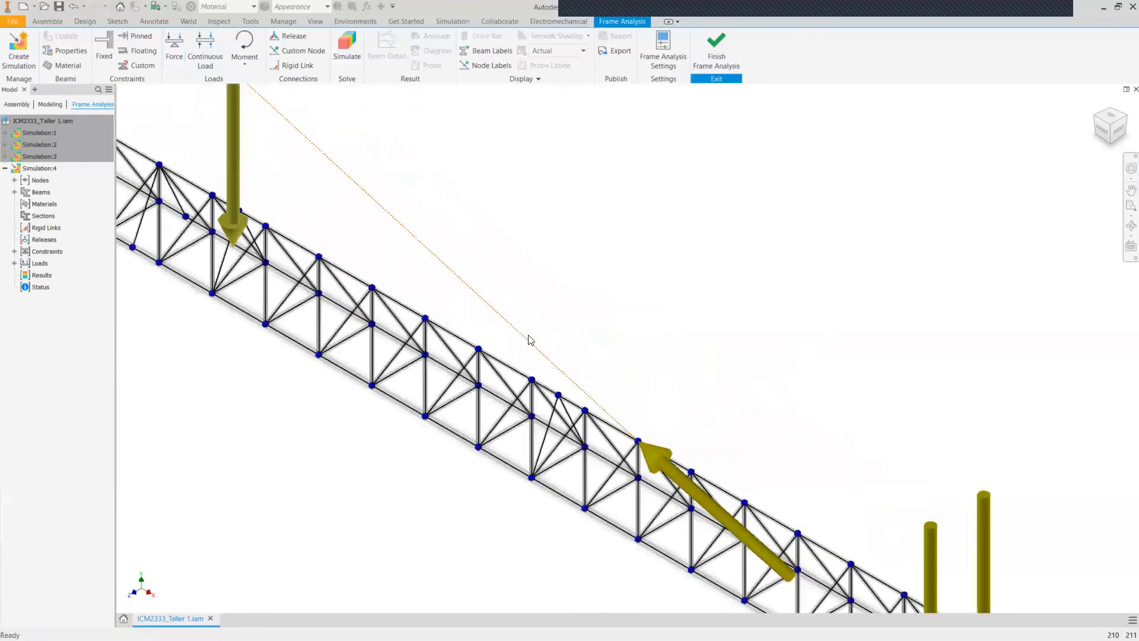
pyautogui.scroll(-5, 582, 368)
pyautogui.scroll(10, 582, 368)
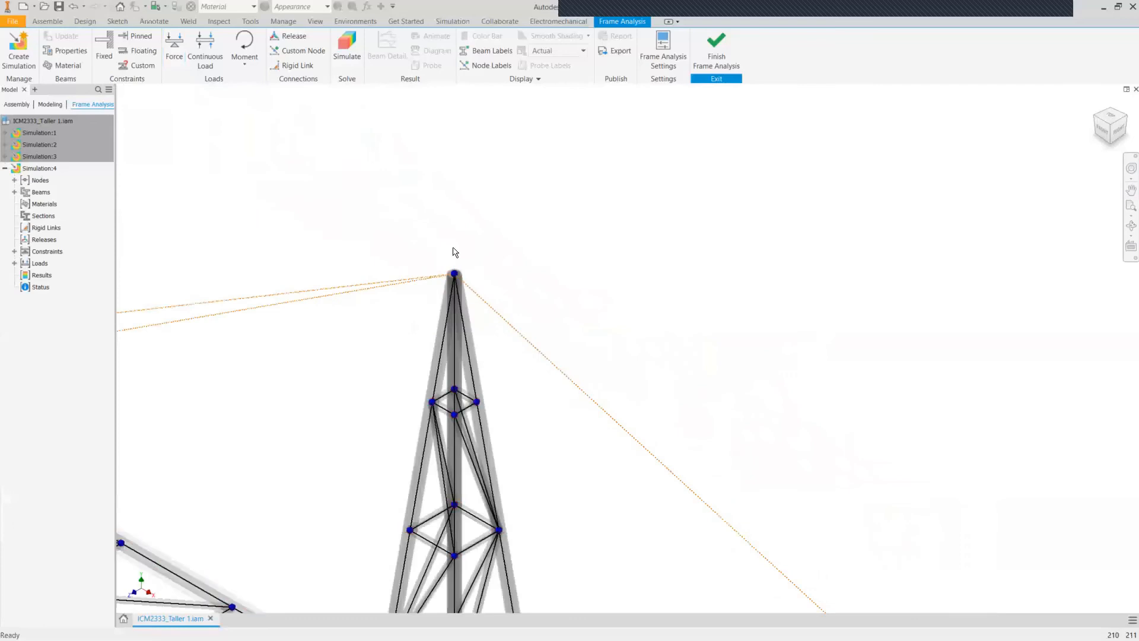
pyautogui.click(175, 39)
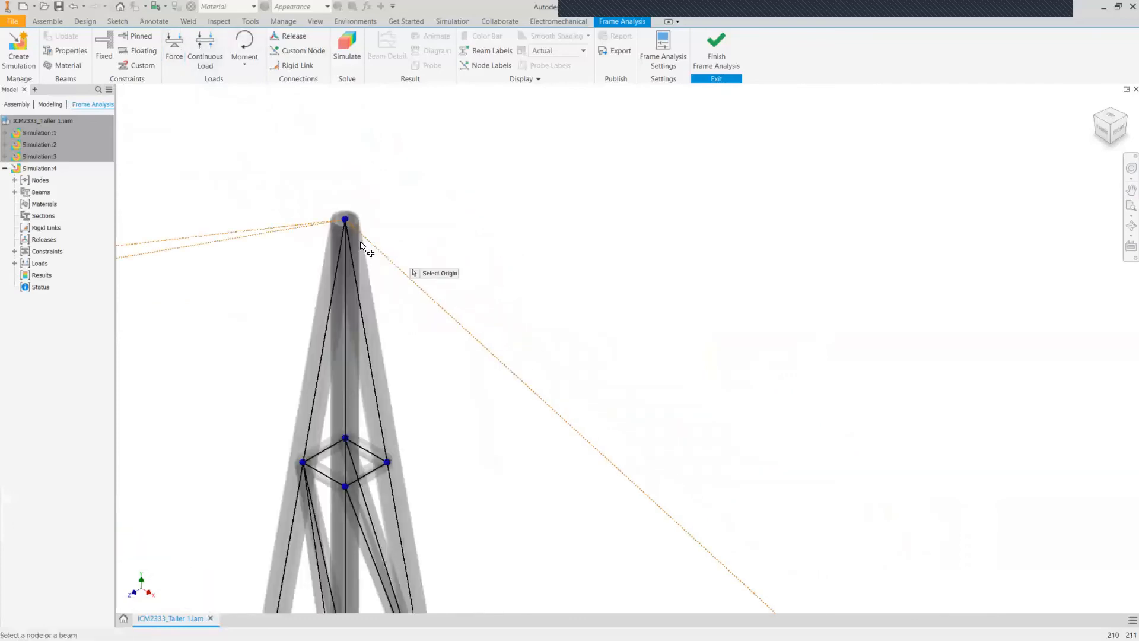
pyautogui.click(346, 220)
pyautogui.scroll(-5, 530, 266)
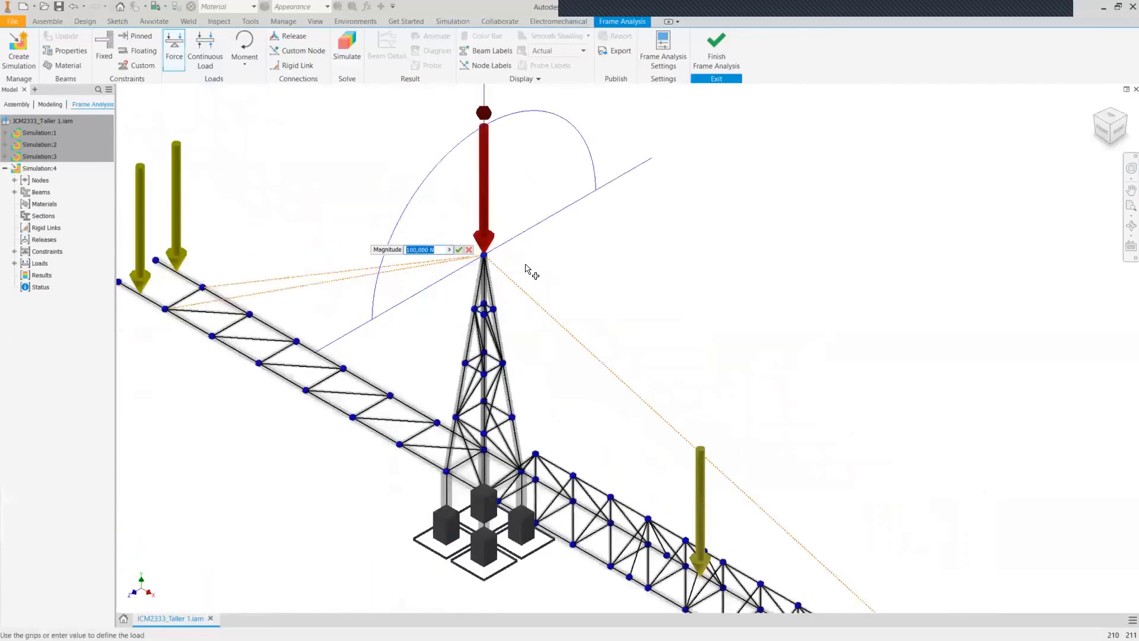
# Align the apex force with the long tie cable, pointing toward the jib, and apply it with a magnitude of 5 kN.
pyautogui.click(1102, 129)
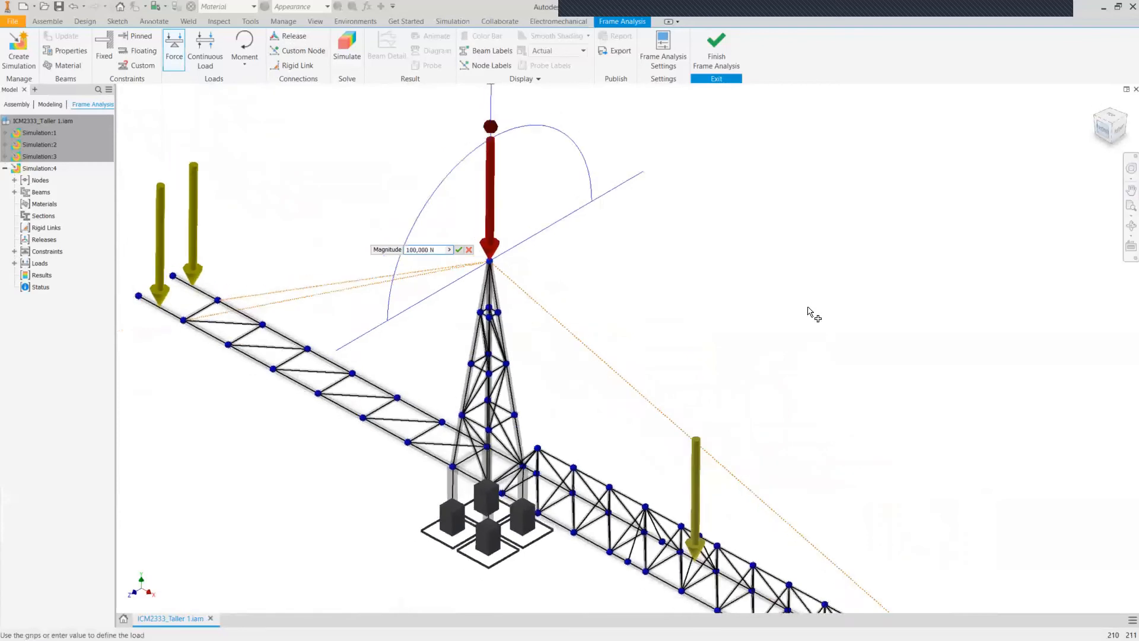
pyautogui.scroll(5, 566, 318)
pyautogui.moveTo(521, 265)
pyautogui.moveTo(522, 206); pyautogui.dragTo(358, 360)
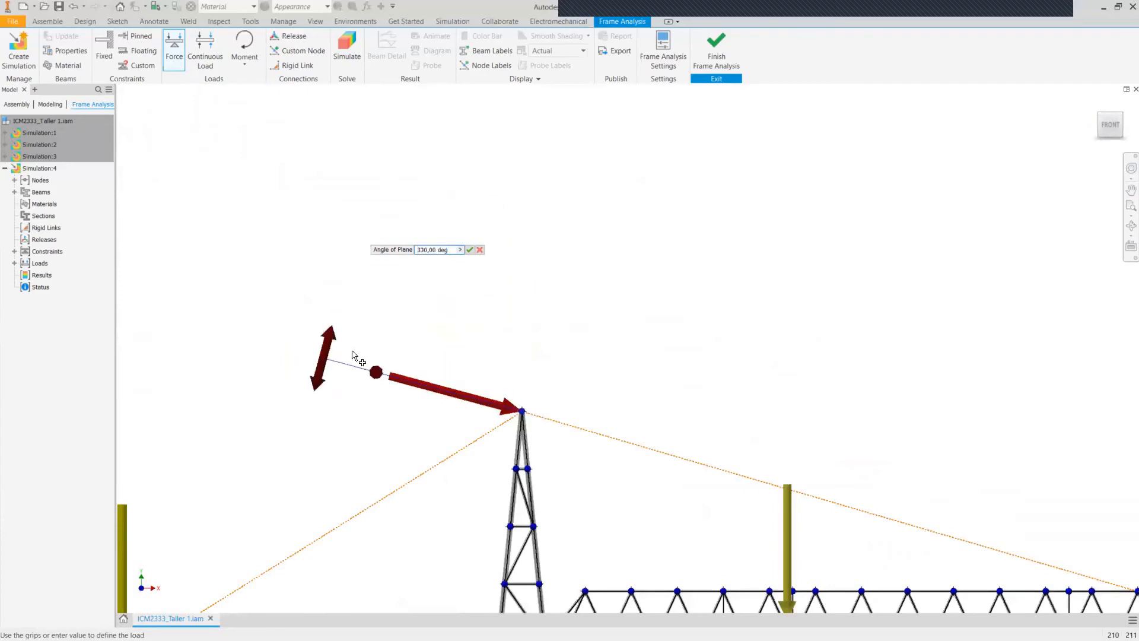
pyautogui.moveTo(405, 381)
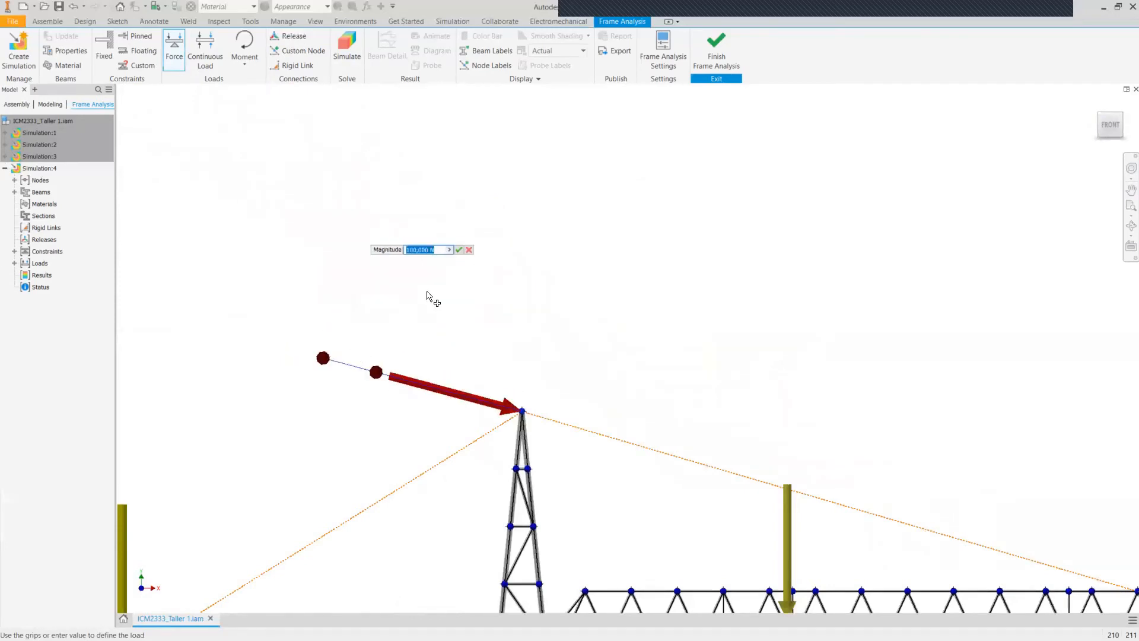
pyautogui.write('5 kN')
pyautogui.click(459, 250)
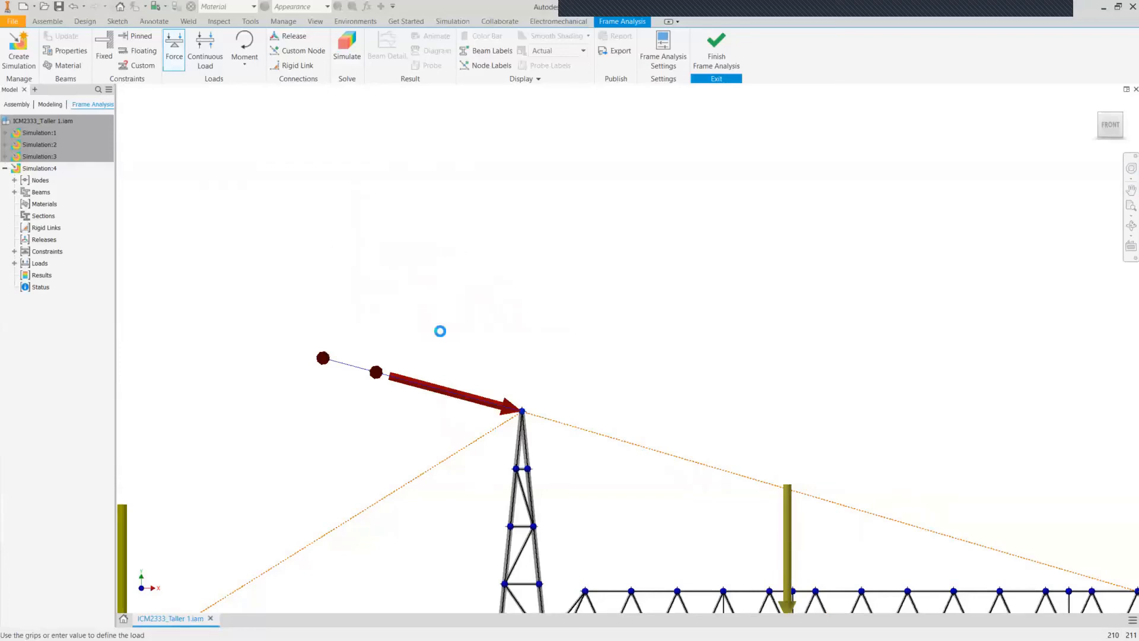
# Check the cable force directions and the counter-jib cable attachment in the isometric and front views.
pyautogui.click(1123, 118)
pyautogui.scroll(6, 538, 301)
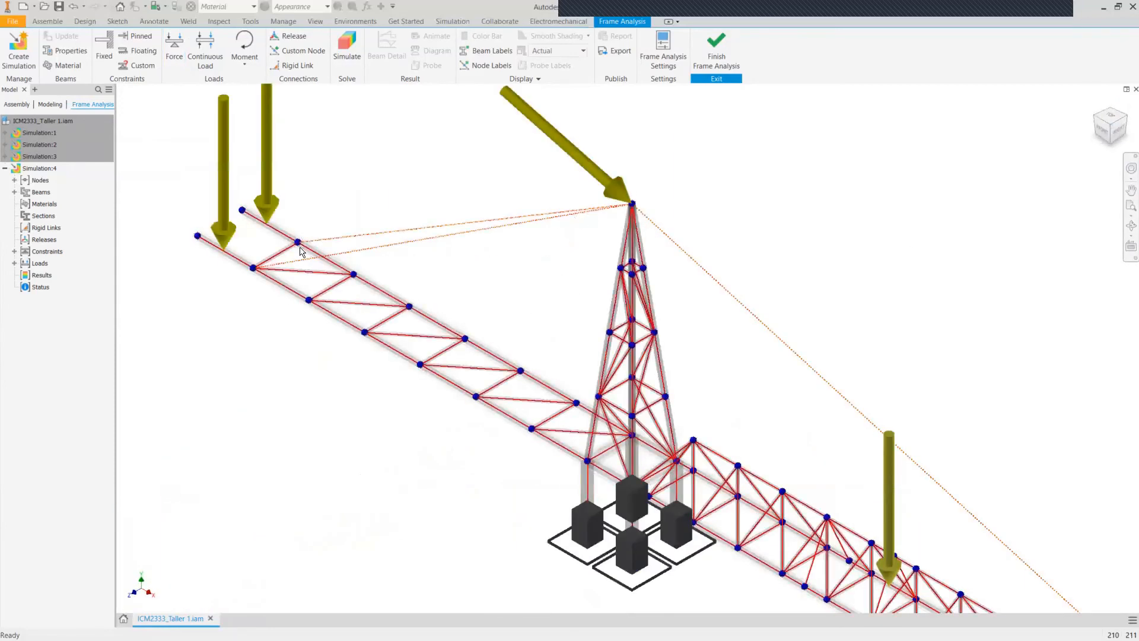
pyautogui.scroll(-3, 435, 258)
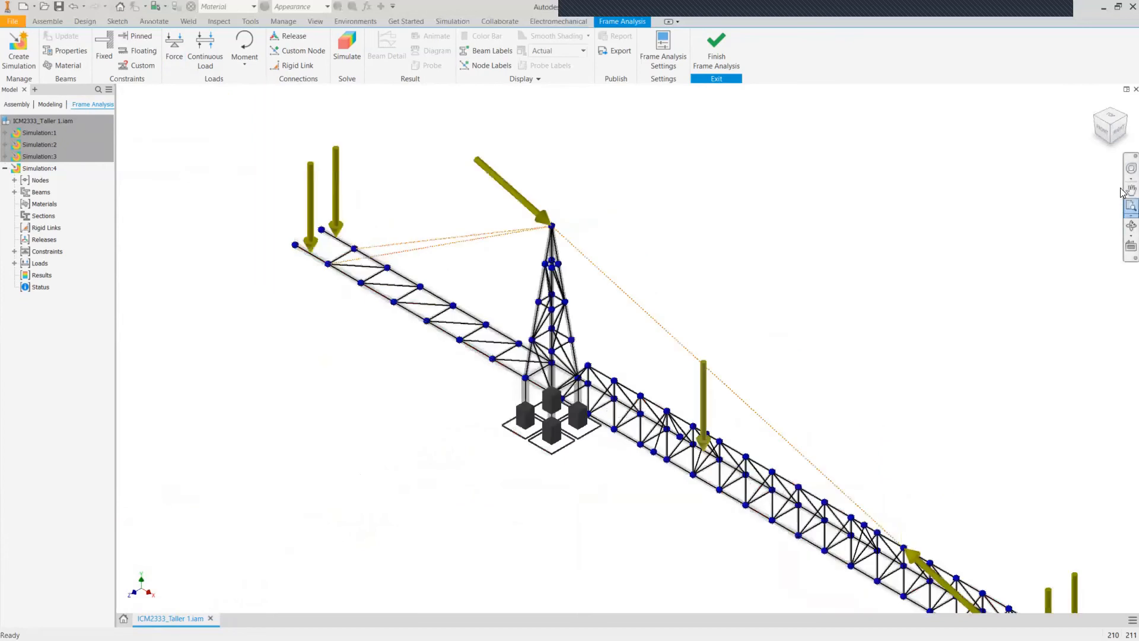
pyautogui.click(1103, 129)
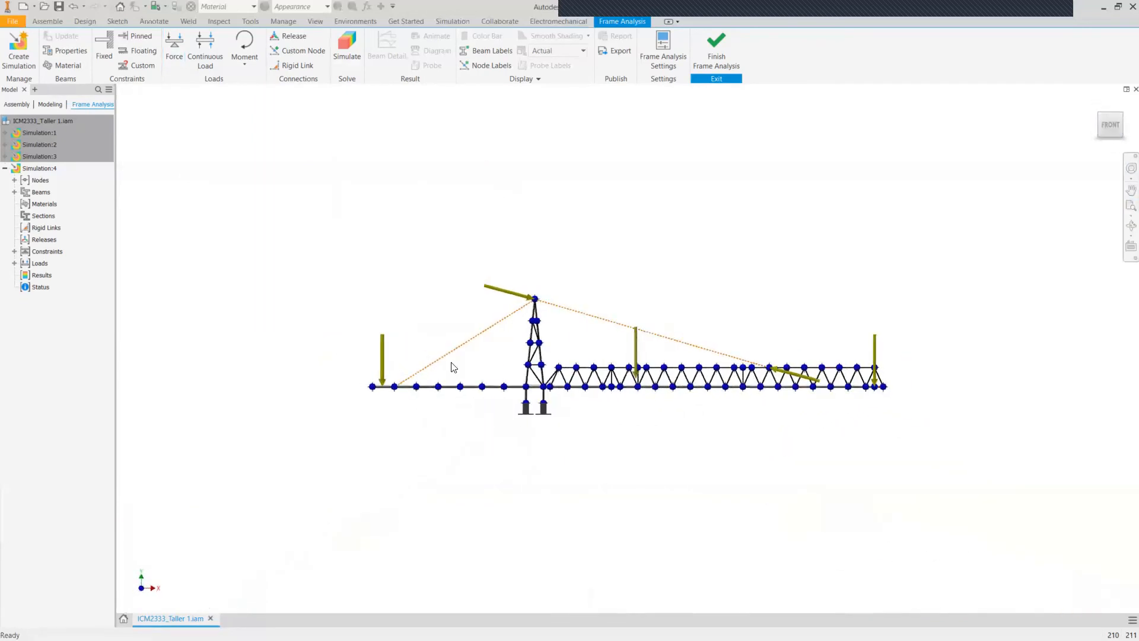
pyautogui.click(1121, 114)
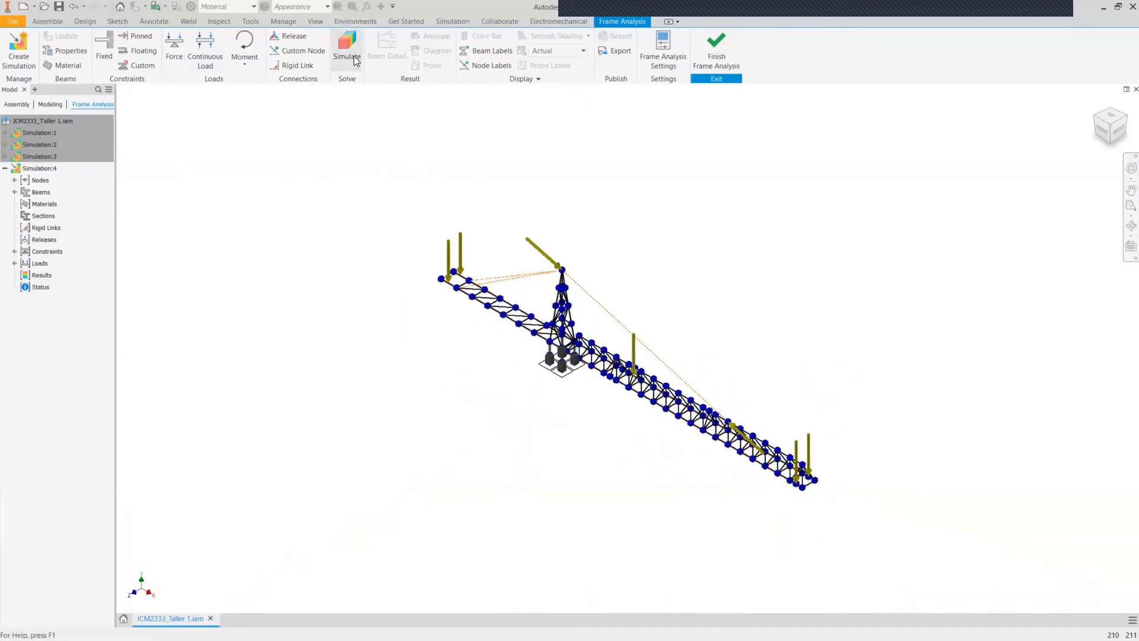
# Show the beam labels, inspect the beam numbering around the mast base and jib, and expand the list of beams.
pyautogui.scroll(5, 626, 377)
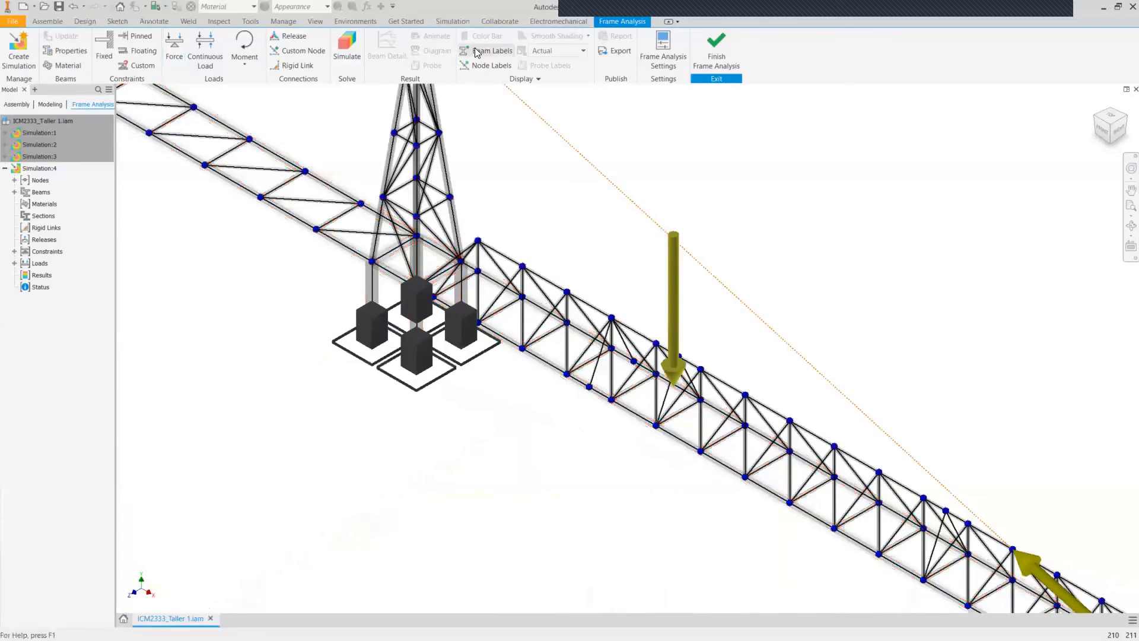
pyautogui.click(485, 50)
pyautogui.scroll(5, 503, 299)
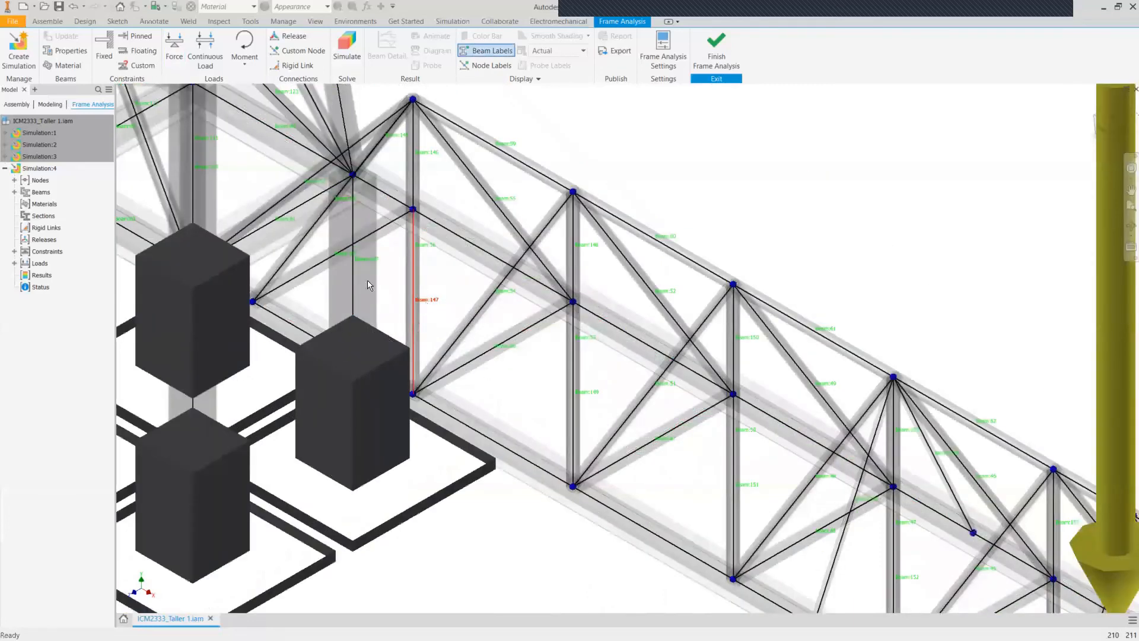
pyautogui.scroll(-5, 640, 465)
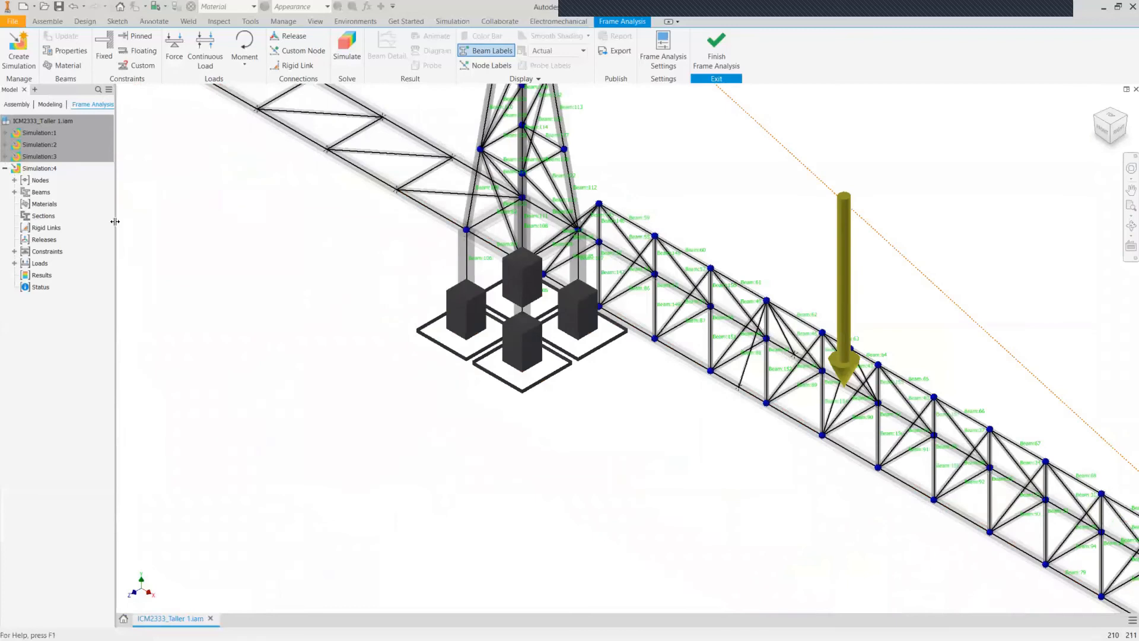
pyautogui.click(15, 192)
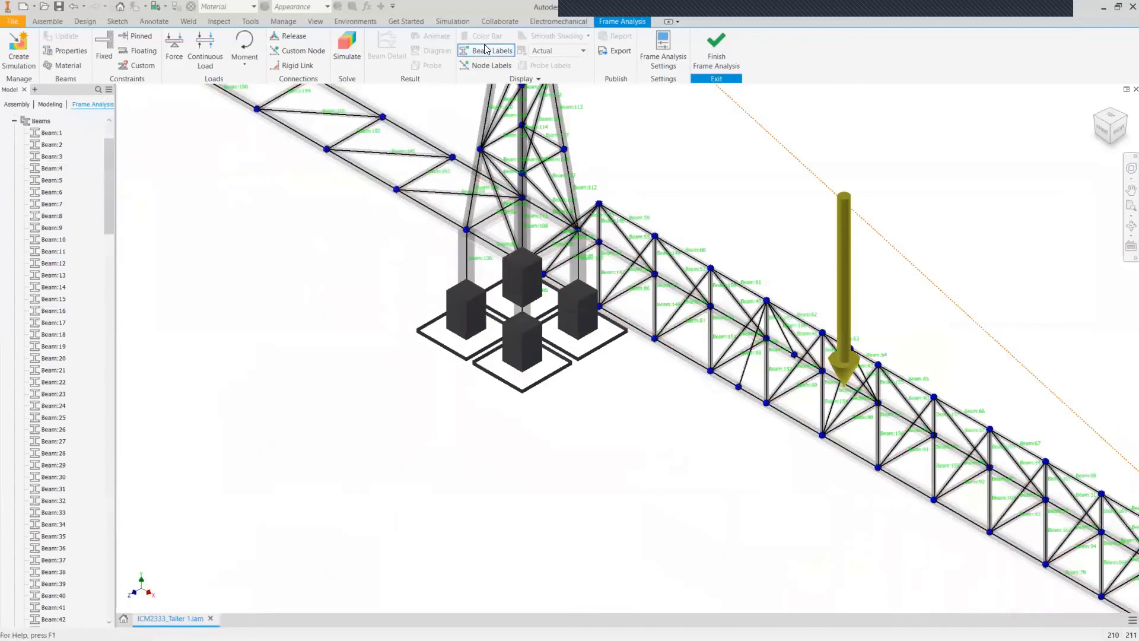
# Show the node labels as well and examine the node numbering around the mast base and along the jib.
pyautogui.click(484, 65)
pyautogui.scroll(-3, 435, 189)
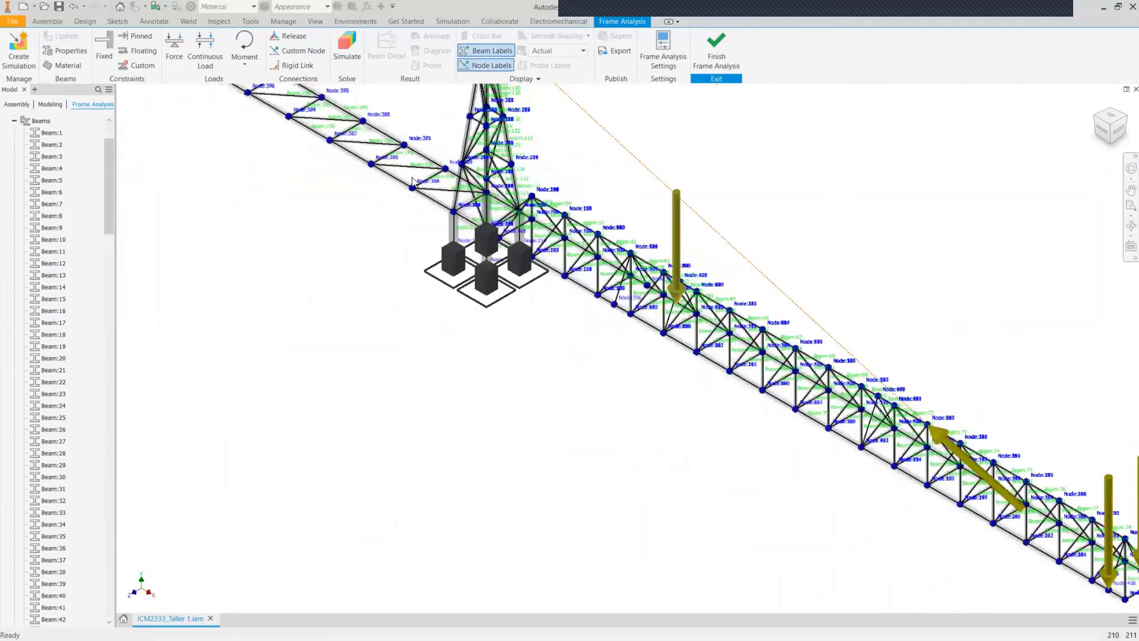
pyautogui.scroll(6, 416, 181)
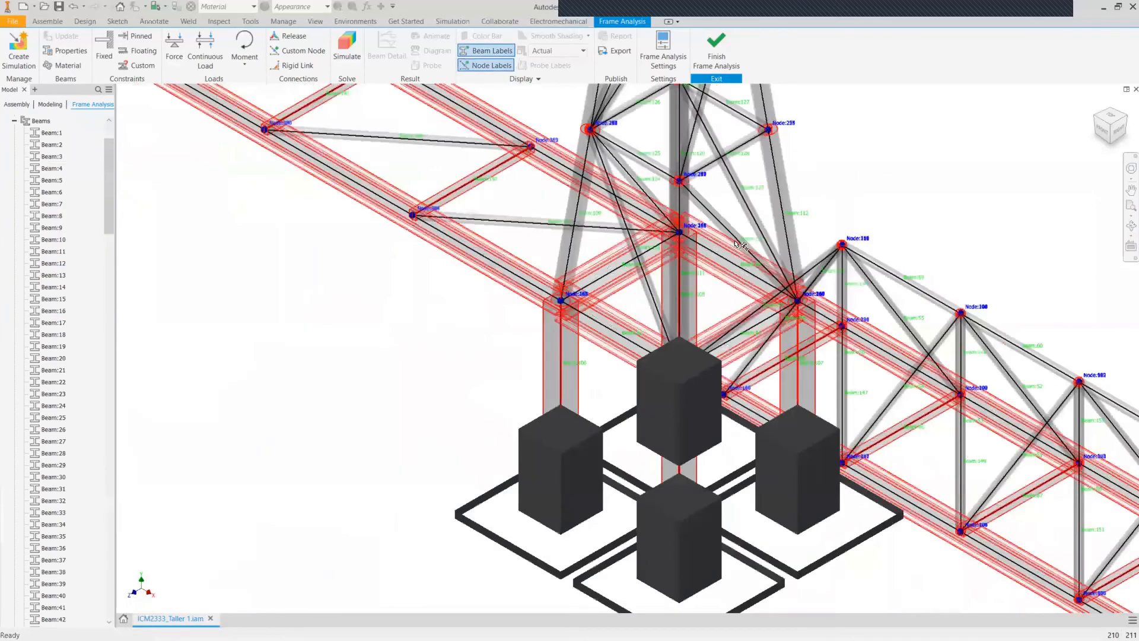
pyautogui.scroll(-5, 878, 307)
pyautogui.scroll(-2, 879, 308)
pyautogui.scroll(6, 790, 335)
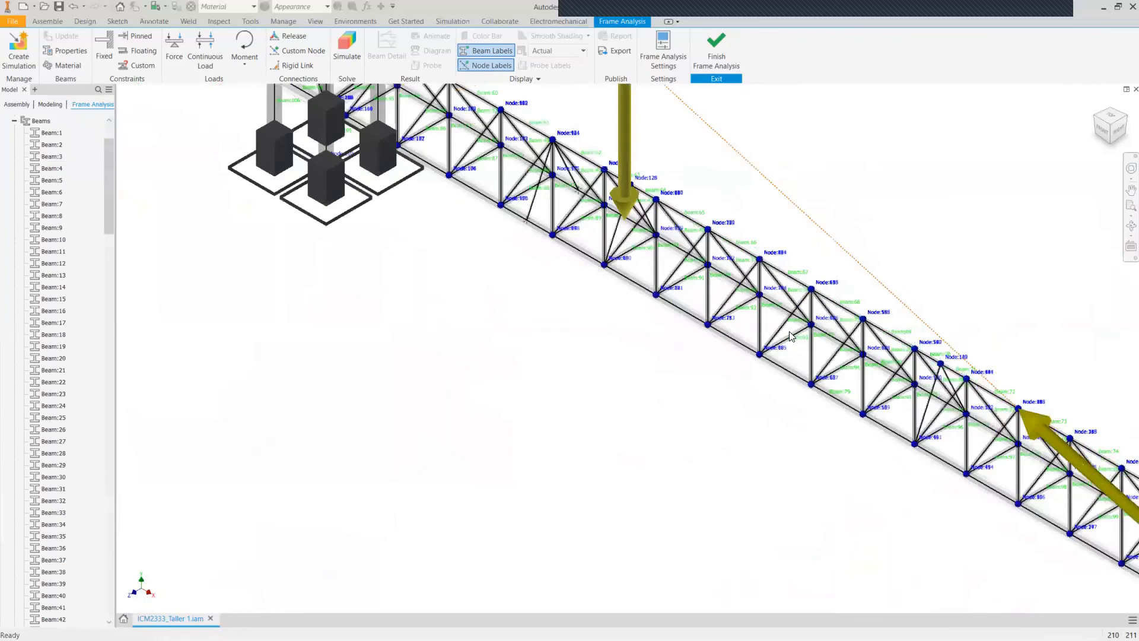
pyautogui.scroll(-3, 575, 228)
# Hide the node and beam labels and collapse the list of beams.
pyautogui.click(486, 65)
pyautogui.click(487, 51)
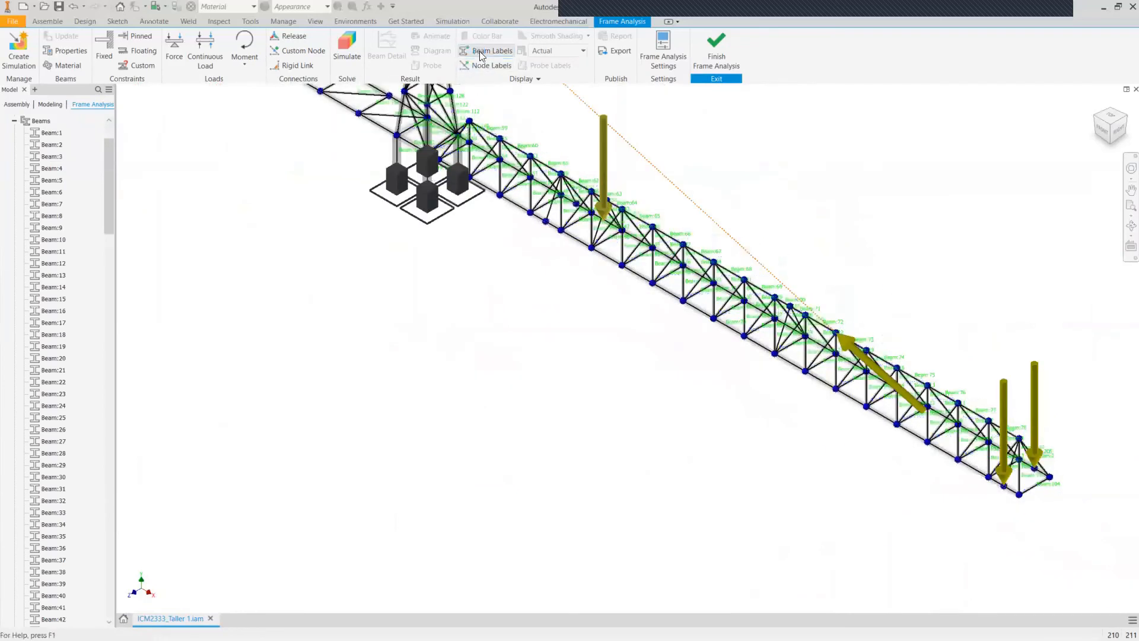
pyautogui.click(13, 120)
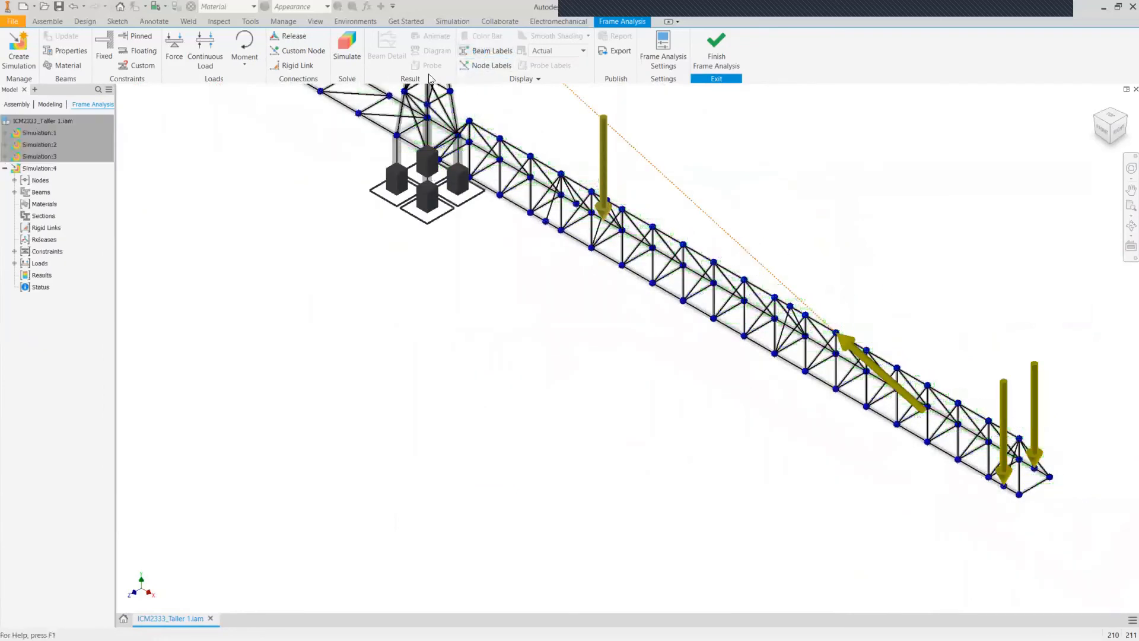
# Display the beams' local coordinate systems and examine their axes along the jib up to its tip.
pyautogui.click(486, 79)
pyautogui.click(488, 136)
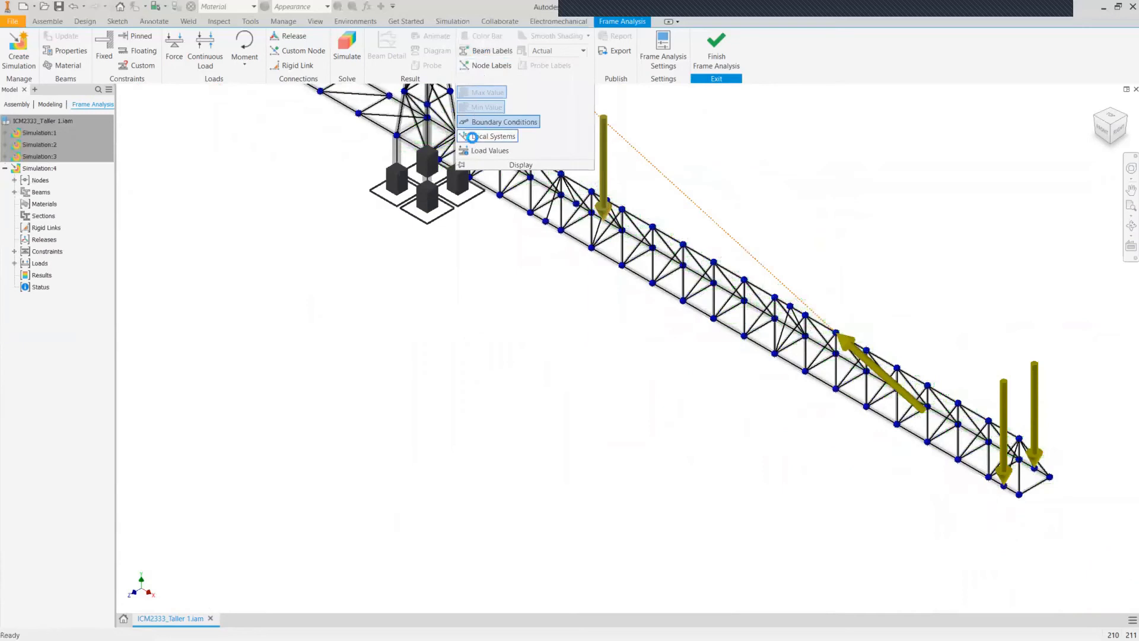
pyautogui.scroll(5, 697, 263)
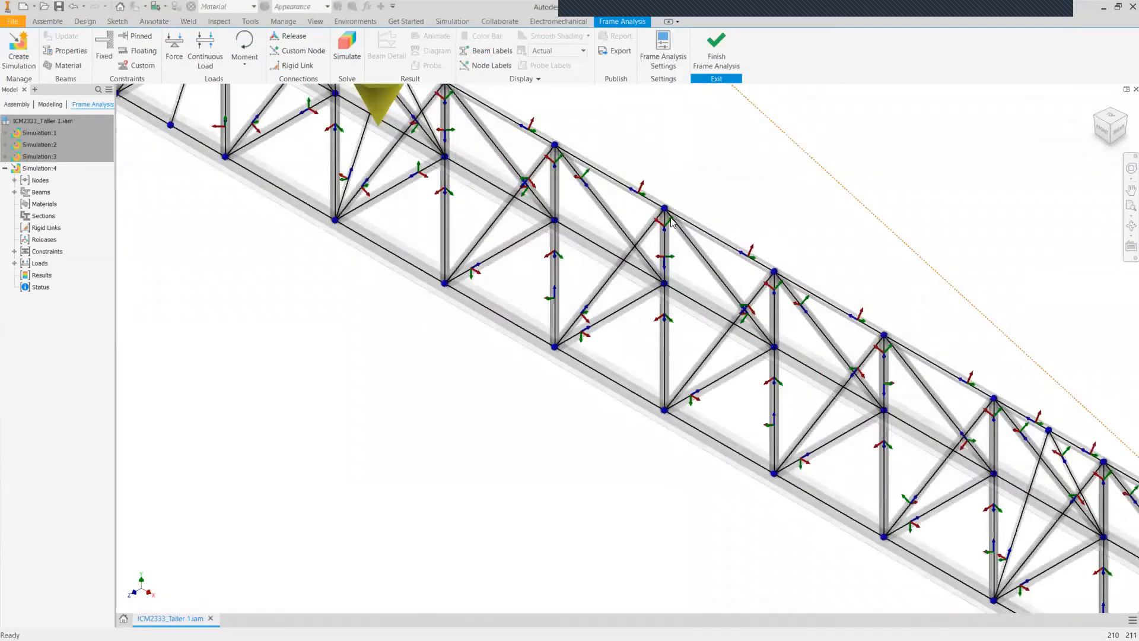
pyautogui.scroll(3, 764, 246)
pyautogui.scroll(-8, 764, 246)
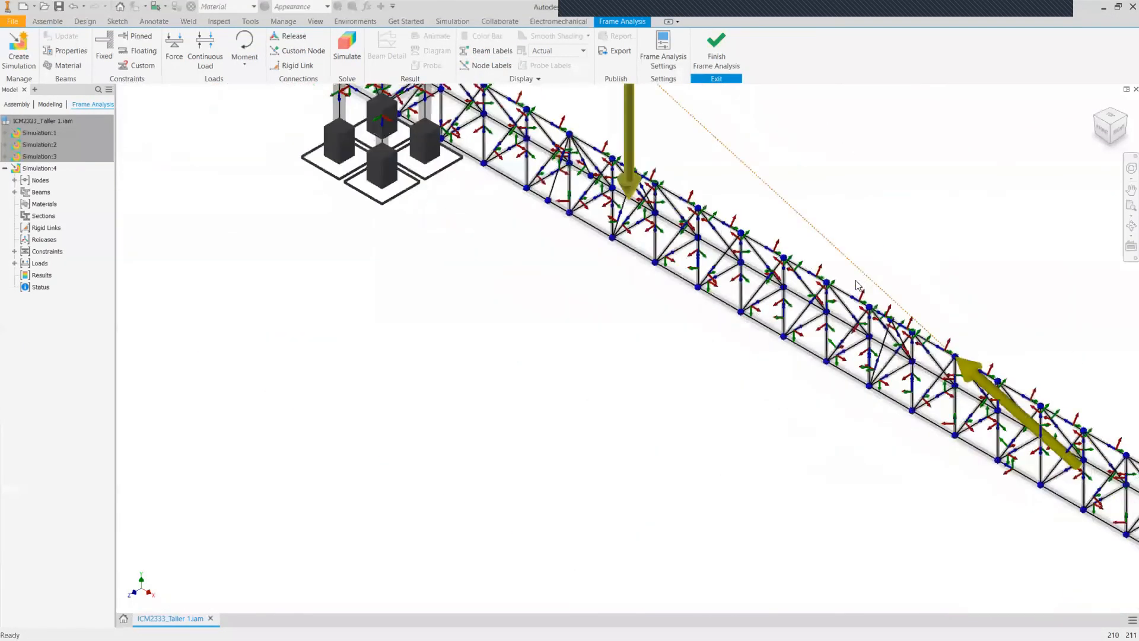
pyautogui.scroll(-3, 856, 285)
pyautogui.scroll(8, 1003, 371)
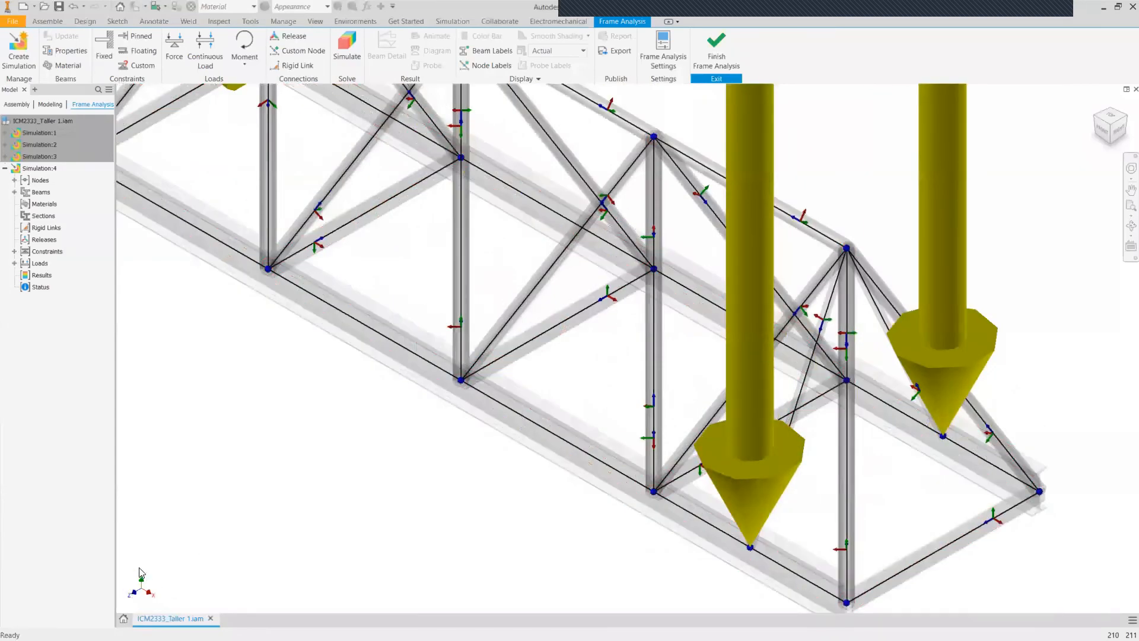
# Examine the local axes on the jib, mast and counter-jib, and hide the local coordinate systems.
pyautogui.scroll(-2, 552, 452)
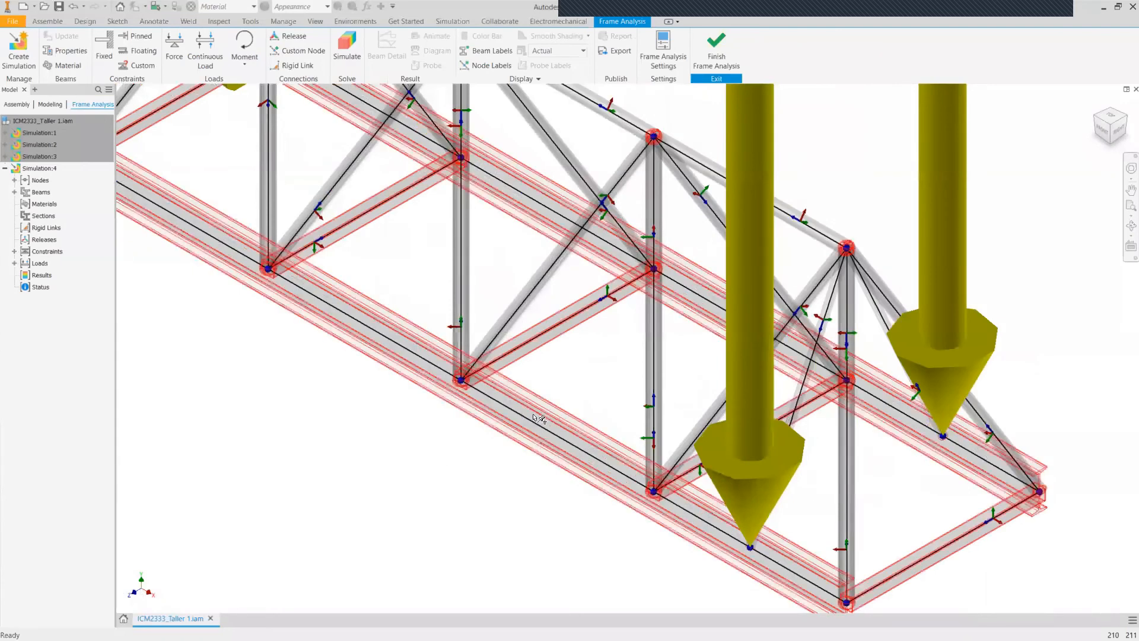
pyautogui.scroll(-4, 483, 320)
pyautogui.scroll(-3, 580, 335)
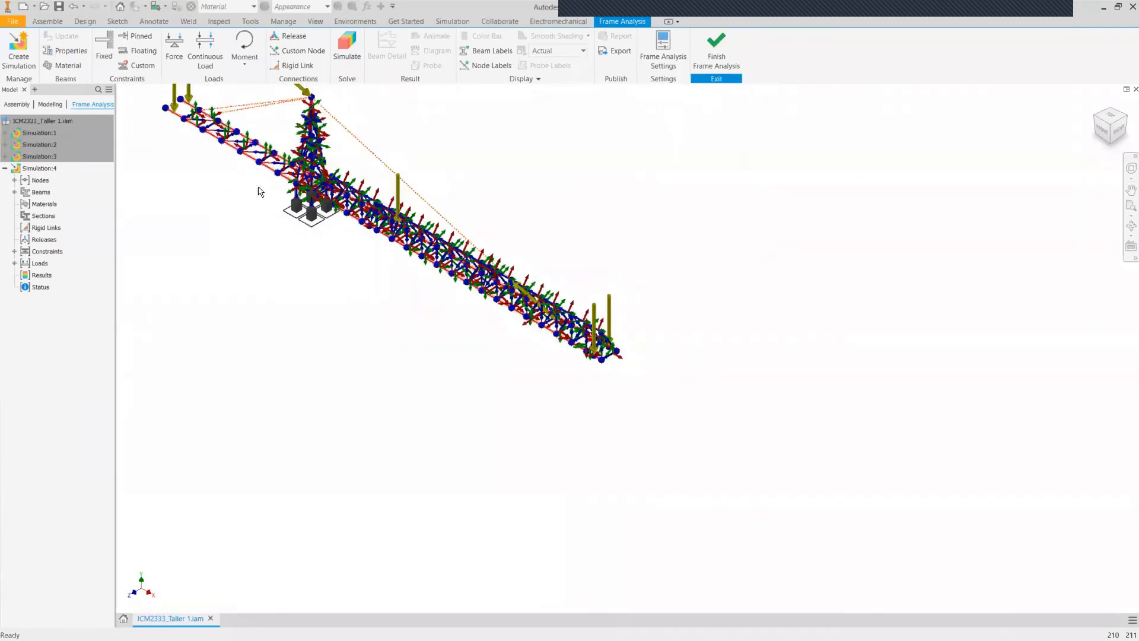
pyautogui.scroll(6, 580, 278)
pyautogui.scroll(-5, 579, 278)
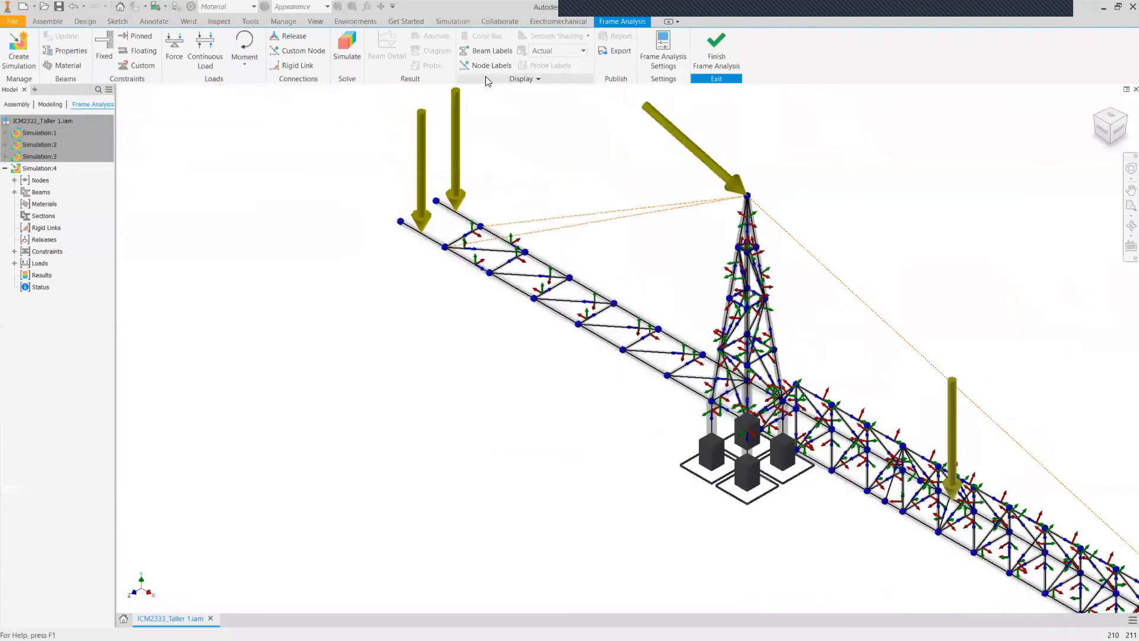
pyautogui.click(487, 80)
pyautogui.click(482, 137)
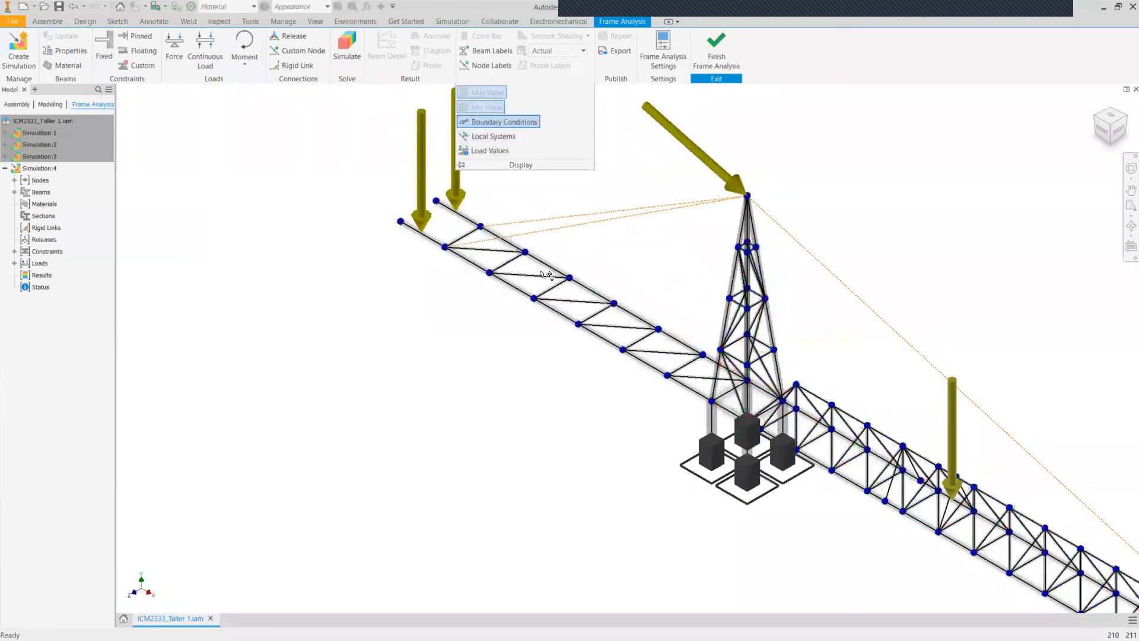
# Check the complete loaded crane in the front and isometric views and run the simulation.
pyautogui.scroll(-5, 628, 271)
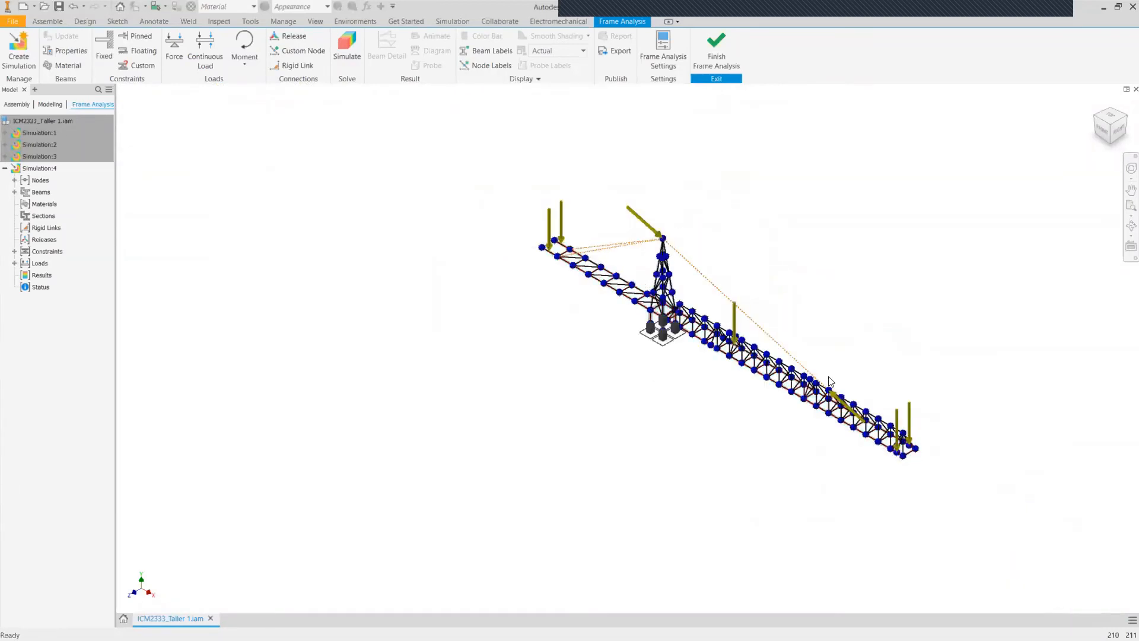
pyautogui.scroll(5, 816, 381)
pyautogui.scroll(-2, 798, 305)
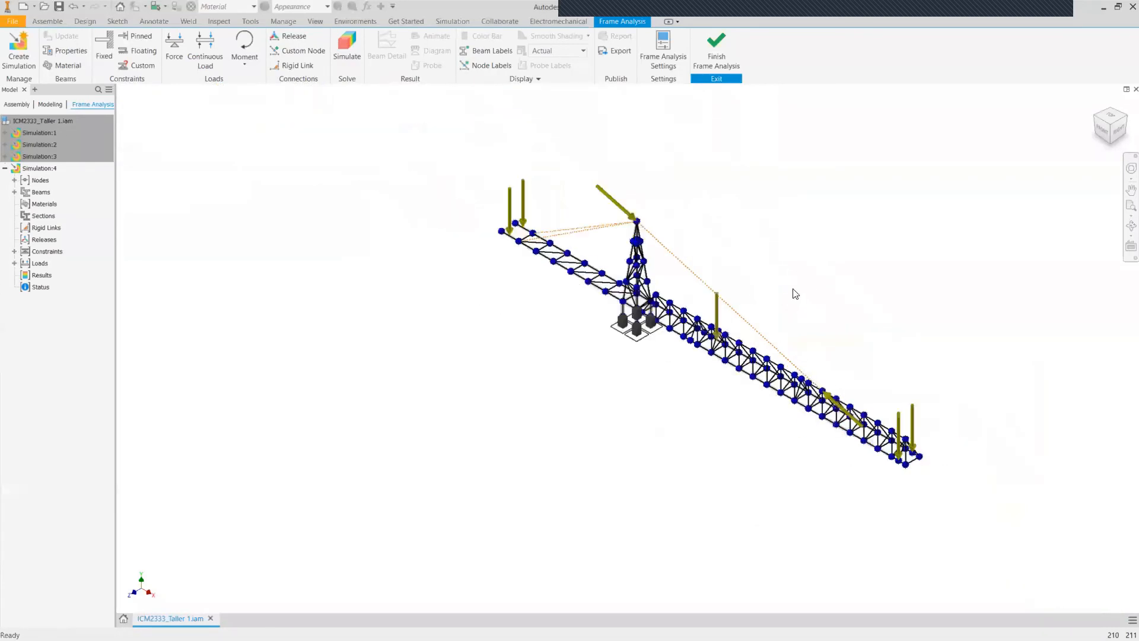
pyautogui.click(1101, 128)
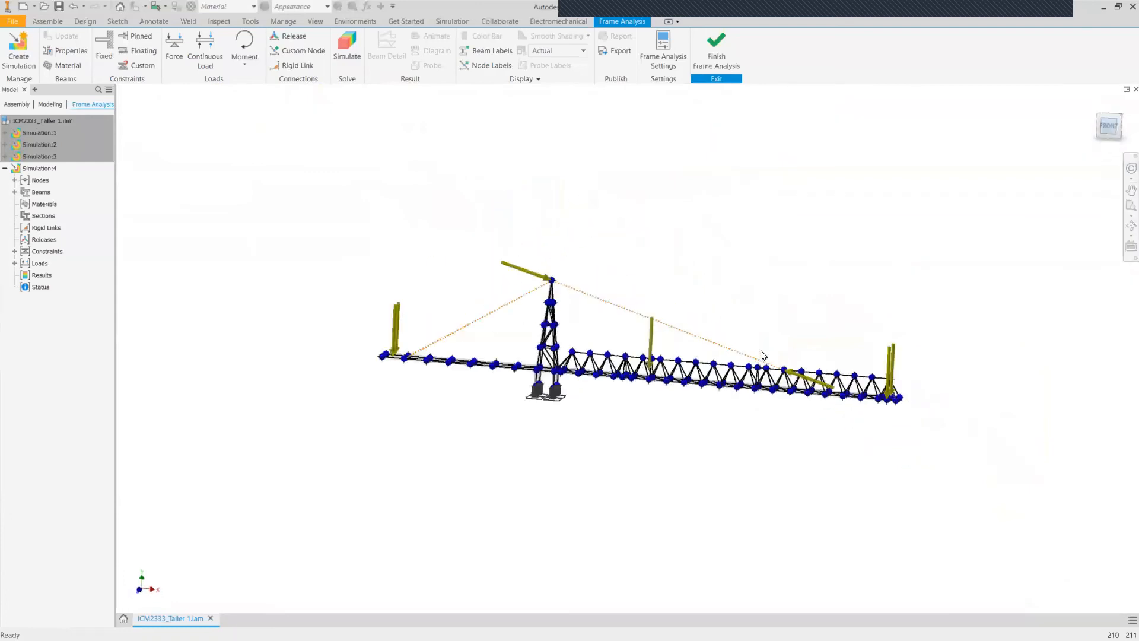
pyautogui.click(1123, 121)
pyautogui.click(348, 51)
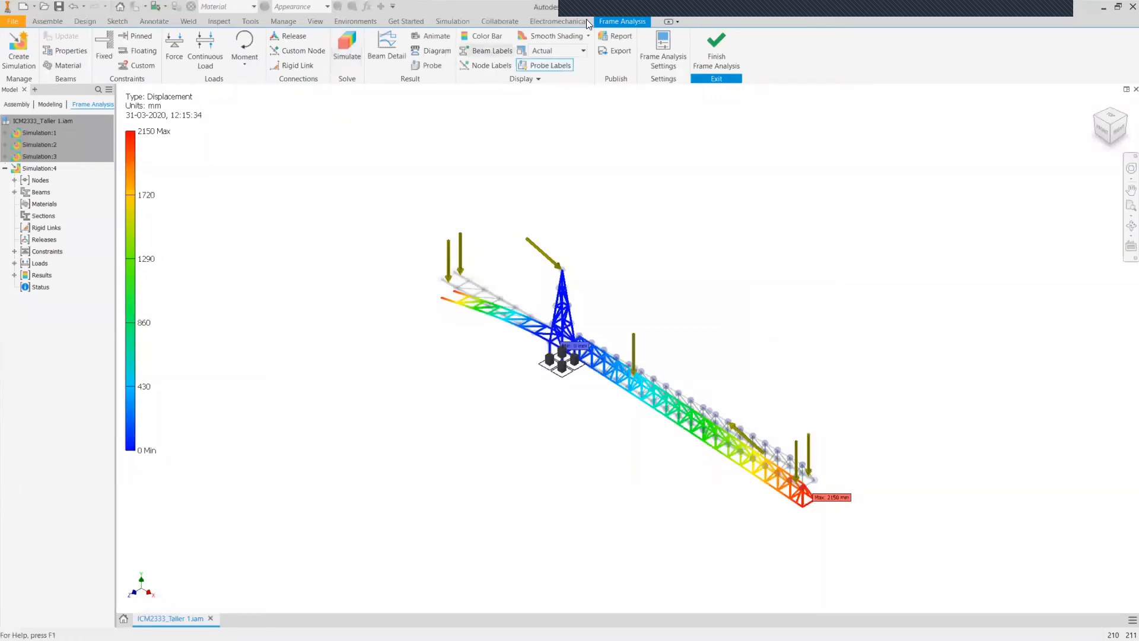
# Examine the jib's displacement result against the undeformed frame in the front view.
pyautogui.click(1103, 130)
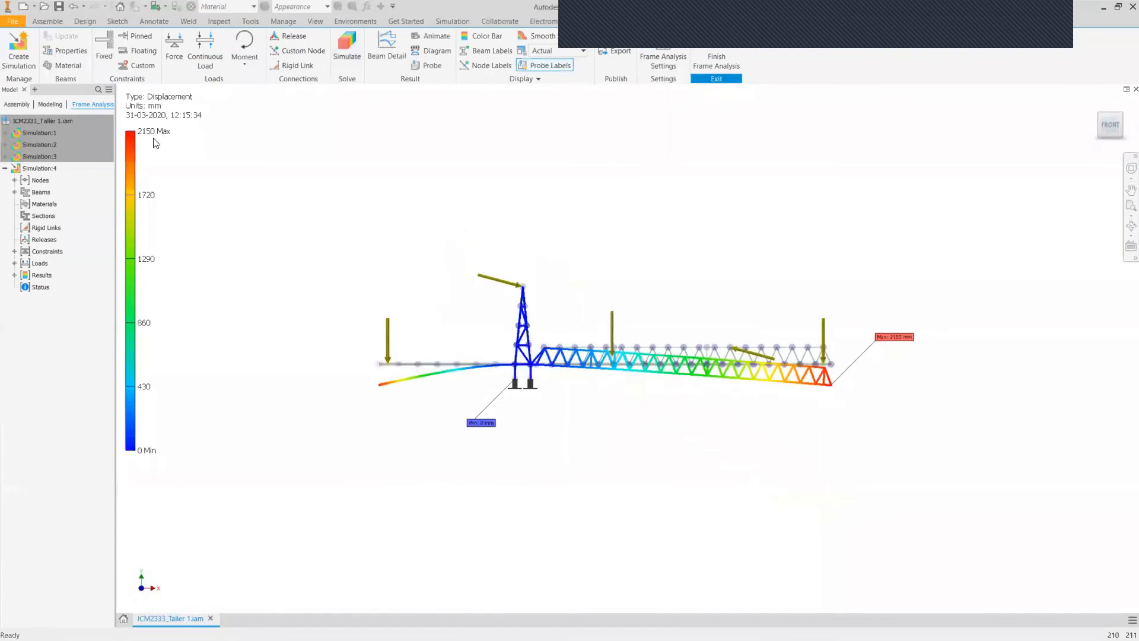
pyautogui.scroll(3, 853, 376)
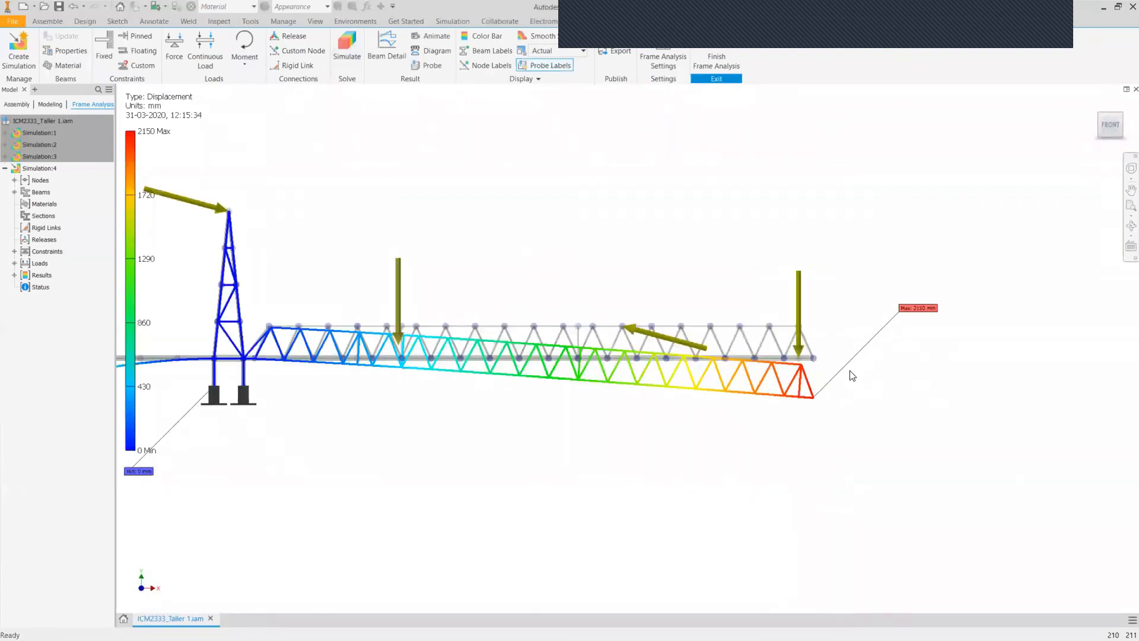
pyautogui.scroll(-5, 852, 375)
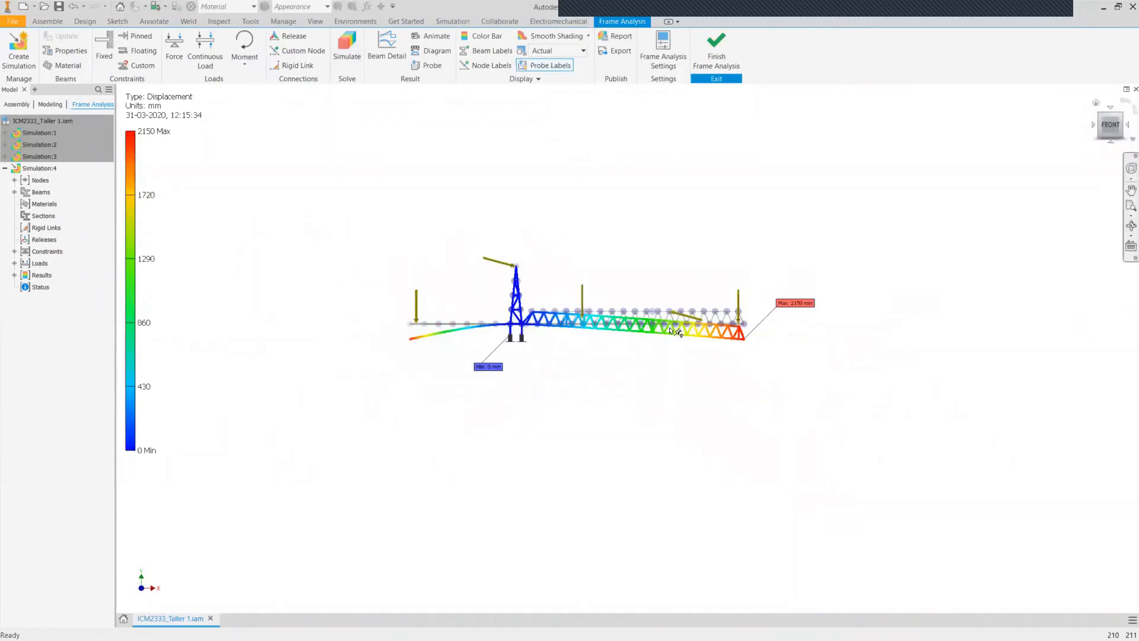
pyautogui.scroll(5, 698, 314)
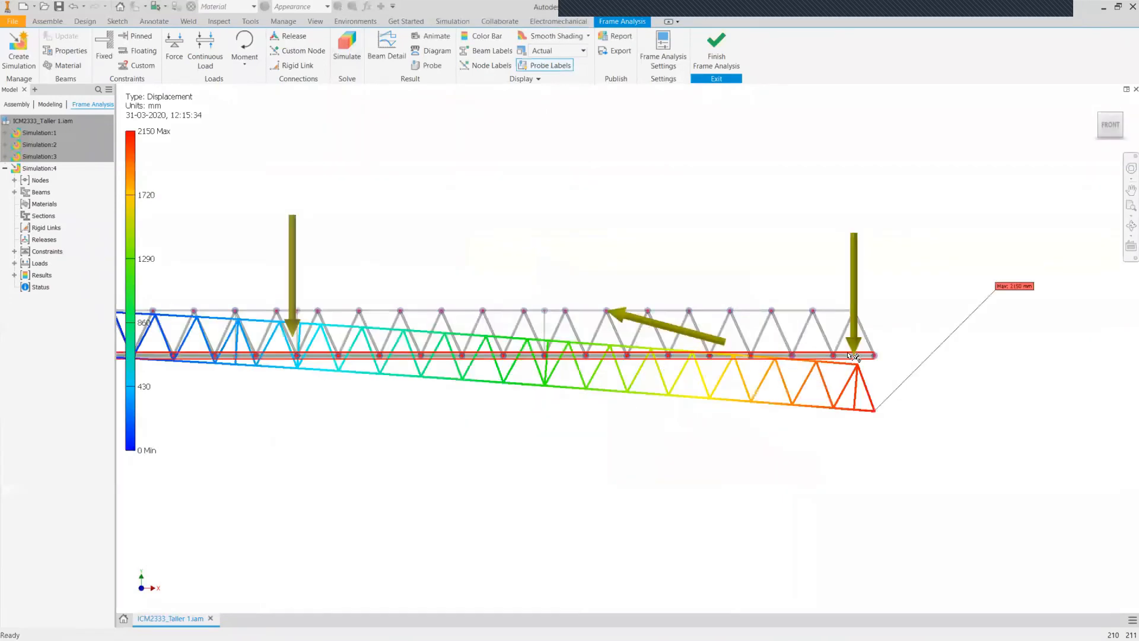
pyautogui.scroll(-5, 851, 356)
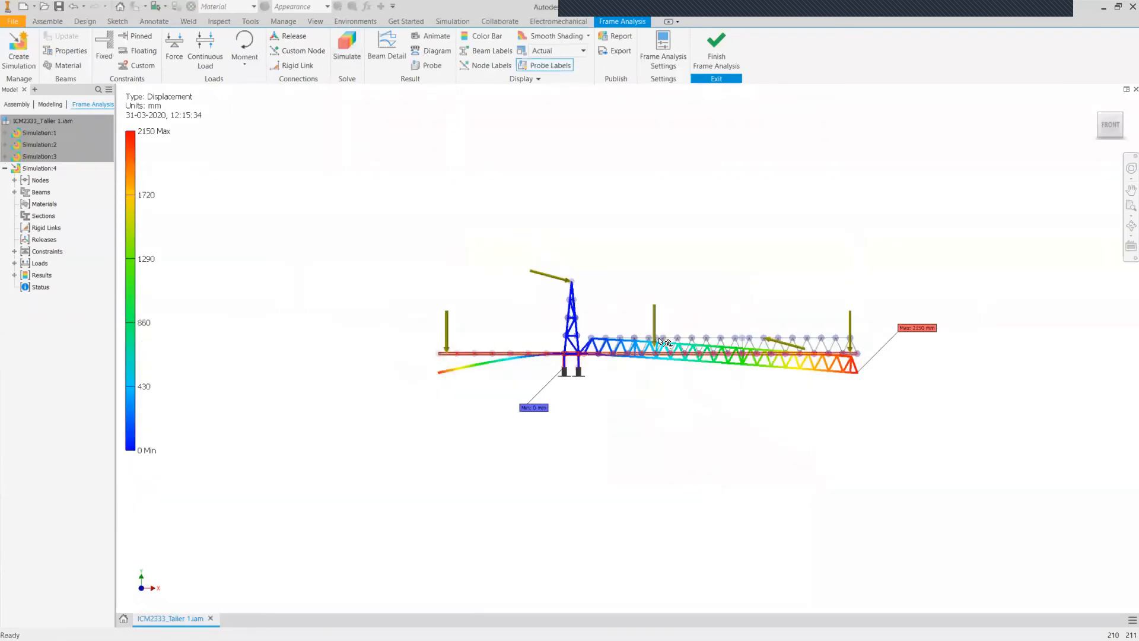
# Compare the displacement of the jib tip and the counter-jib in the isometric and front views.
pyautogui.click(1122, 113)
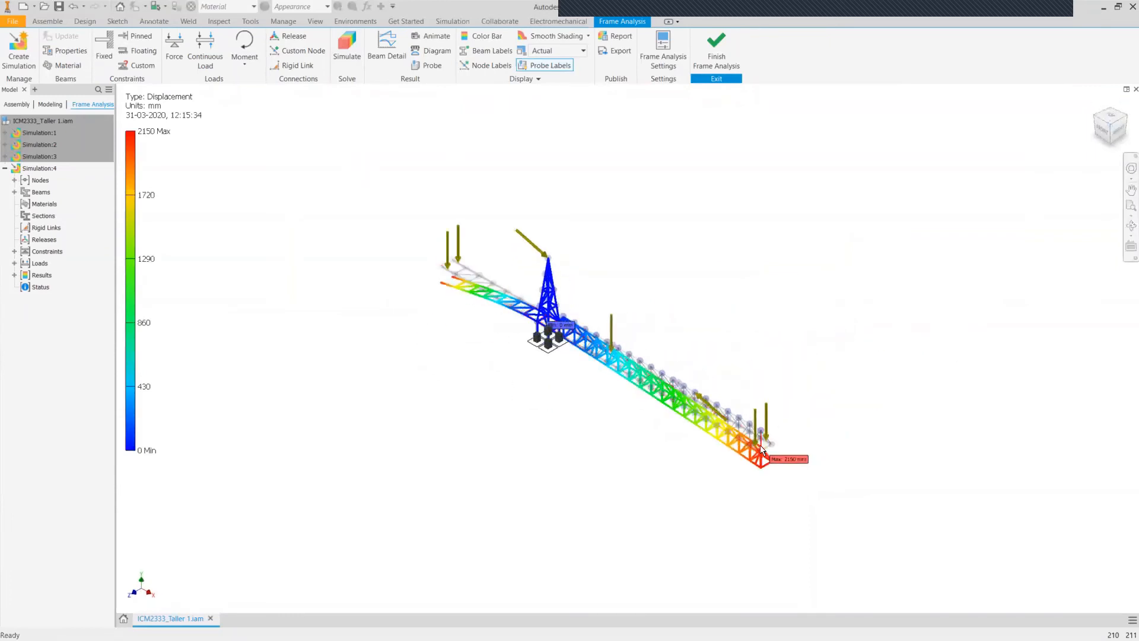
pyautogui.scroll(5, 758, 442)
pyautogui.scroll(-7, 754, 410)
pyautogui.scroll(4, 587, 297)
pyautogui.click(1099, 142)
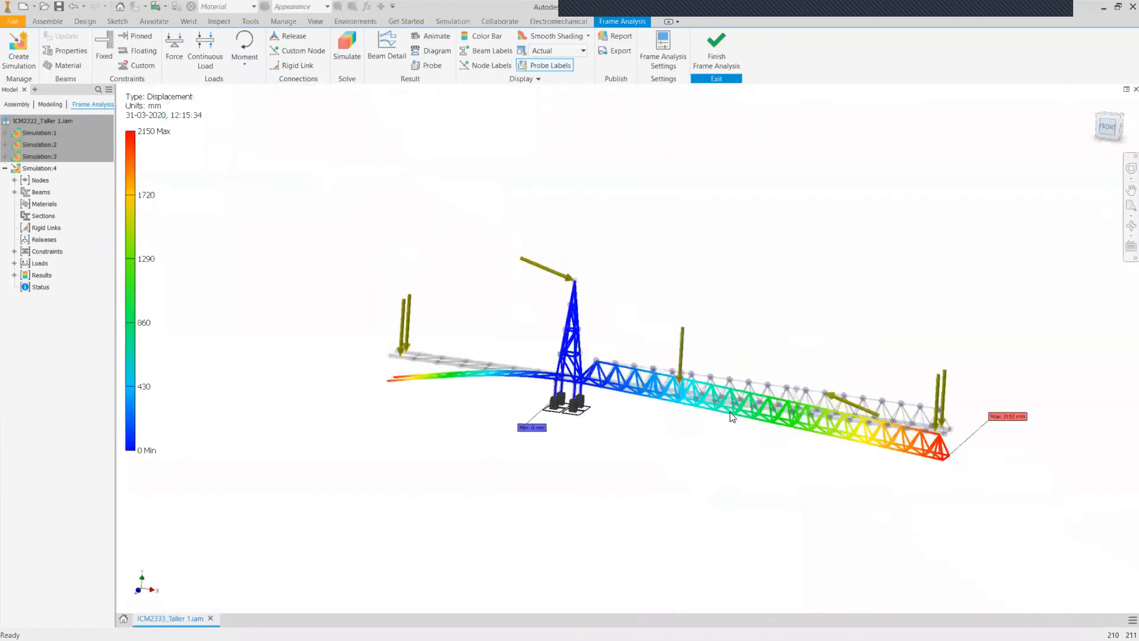
pyautogui.scroll(4, 436, 379)
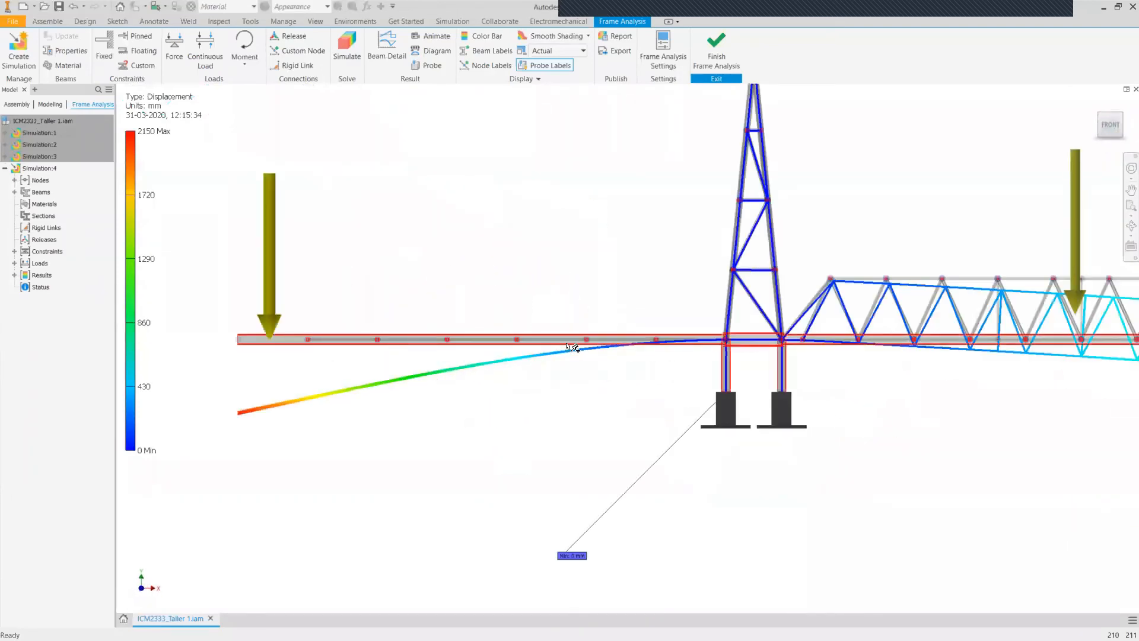
pyautogui.scroll(-3, 481, 425)
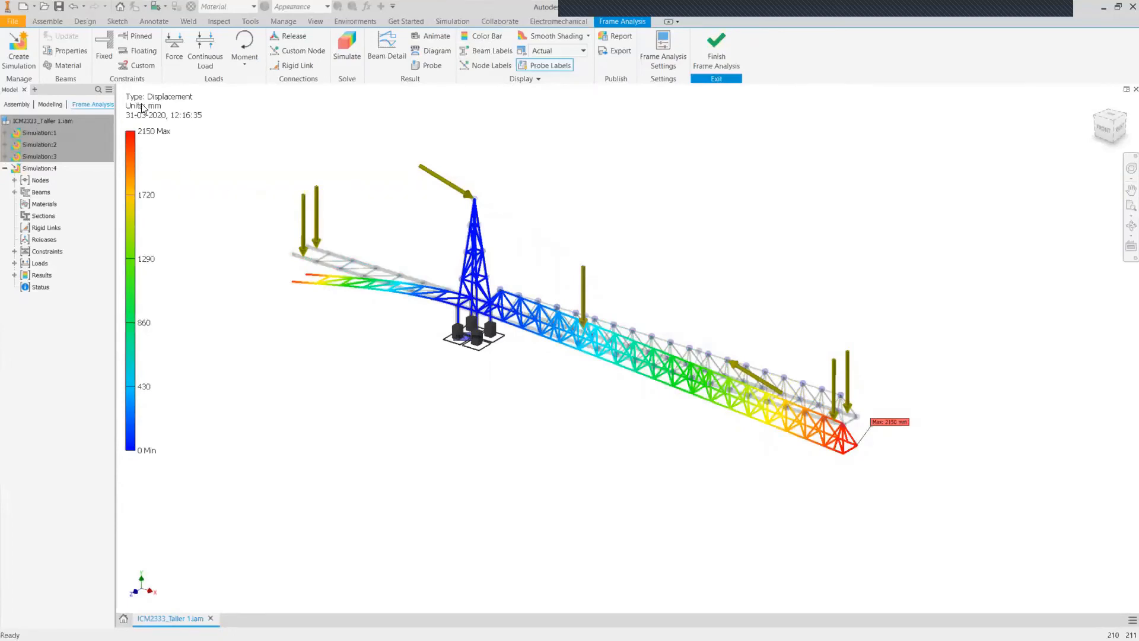
# Display the axial Fx force result on the crane.
pyautogui.click(14, 275)
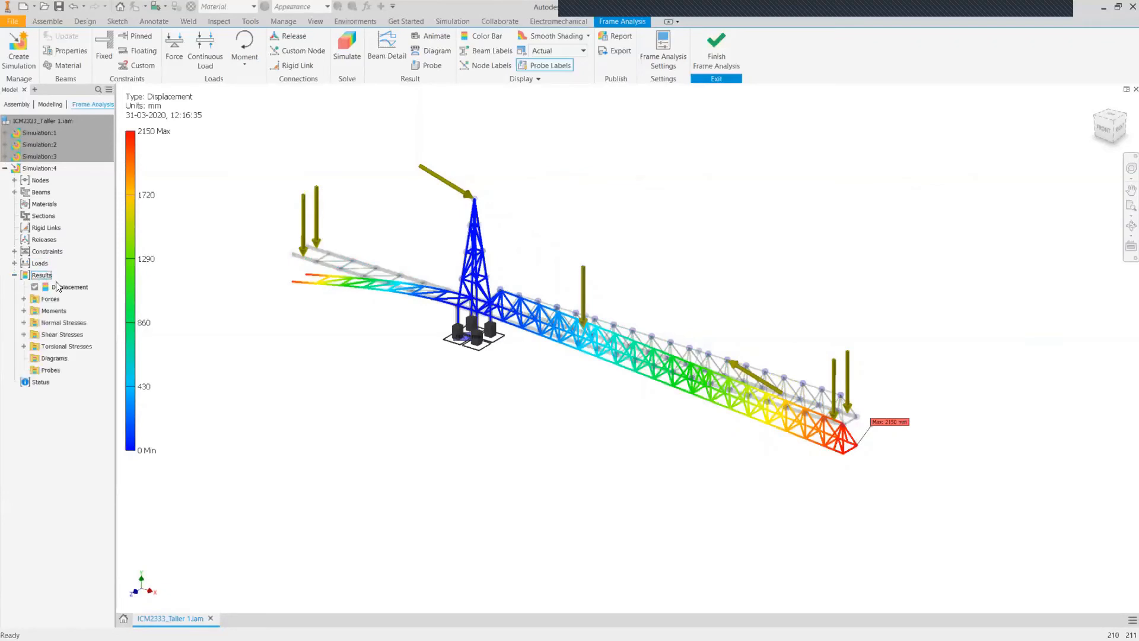
pyautogui.click(23, 299)
pyautogui.doubleClick(49, 313)
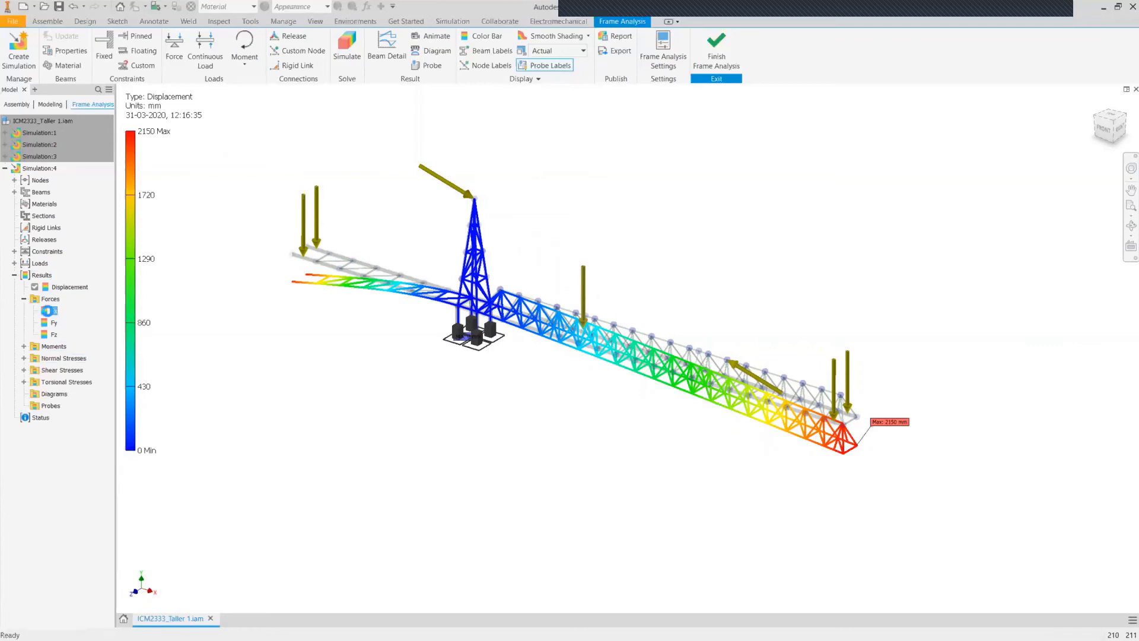
# Display the moment Mx result, followed by the normal stress Smax result.
pyautogui.click(27, 347)
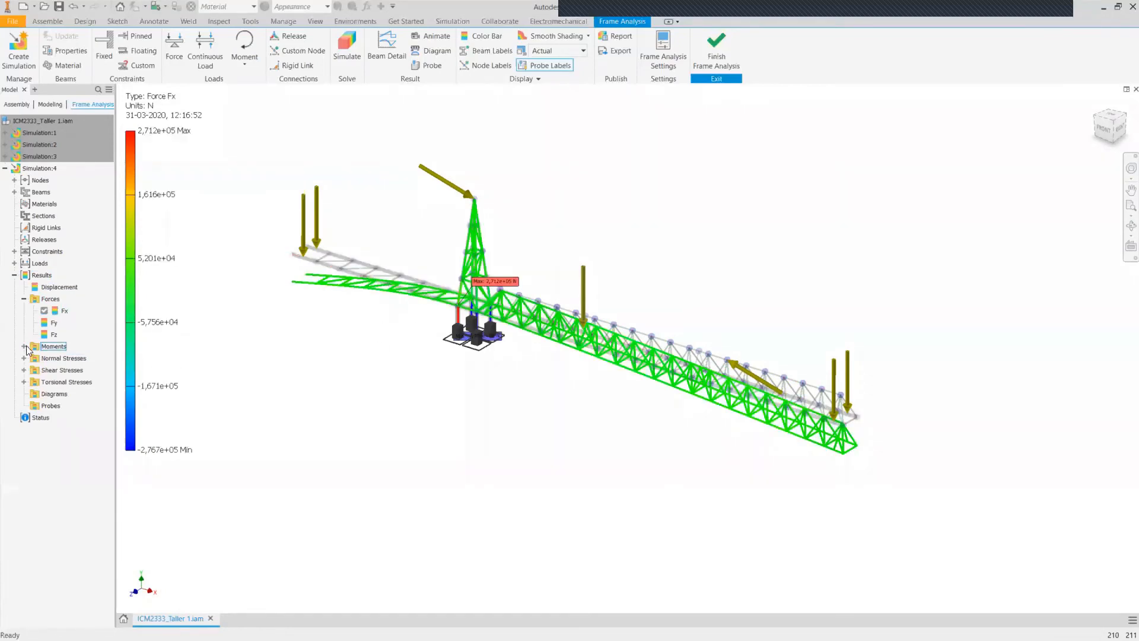
pyautogui.click(24, 346)
pyautogui.doubleClick(62, 359)
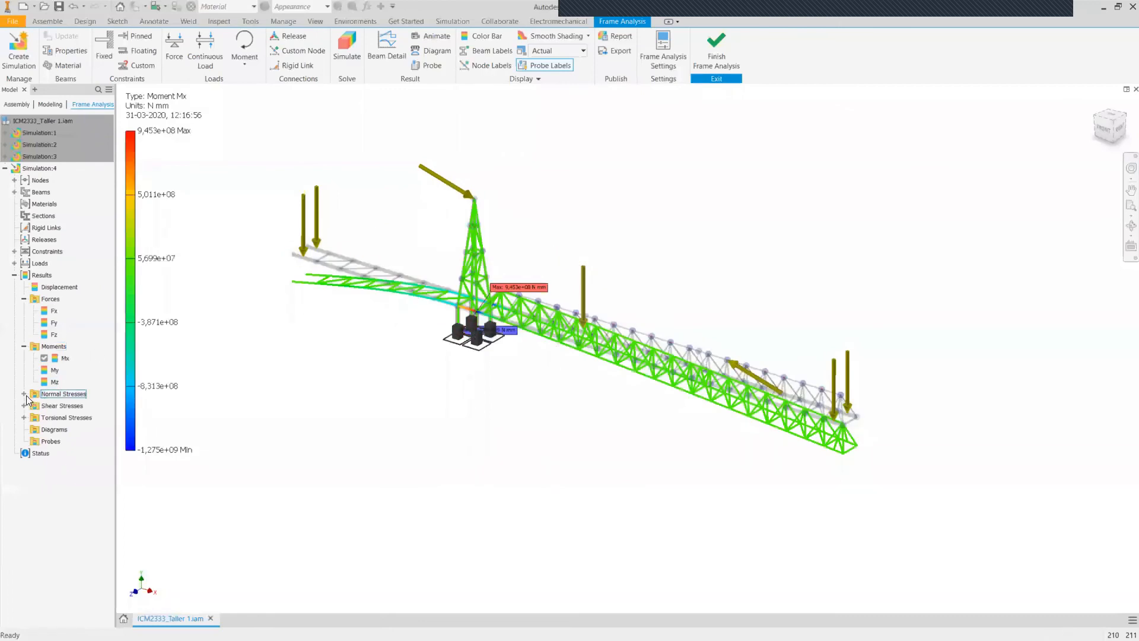
pyautogui.doubleClick(56, 394)
pyautogui.doubleClick(60, 405)
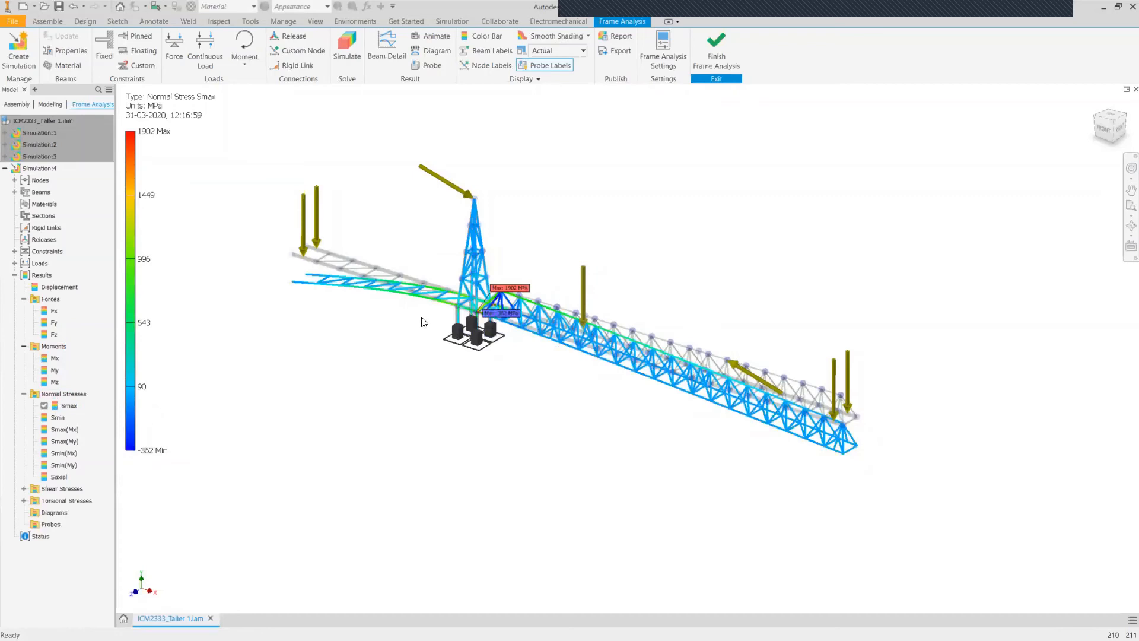
# Display the normal stress Smin result and examine it around the tower base and supports.
pyautogui.scroll(3, 424, 323)
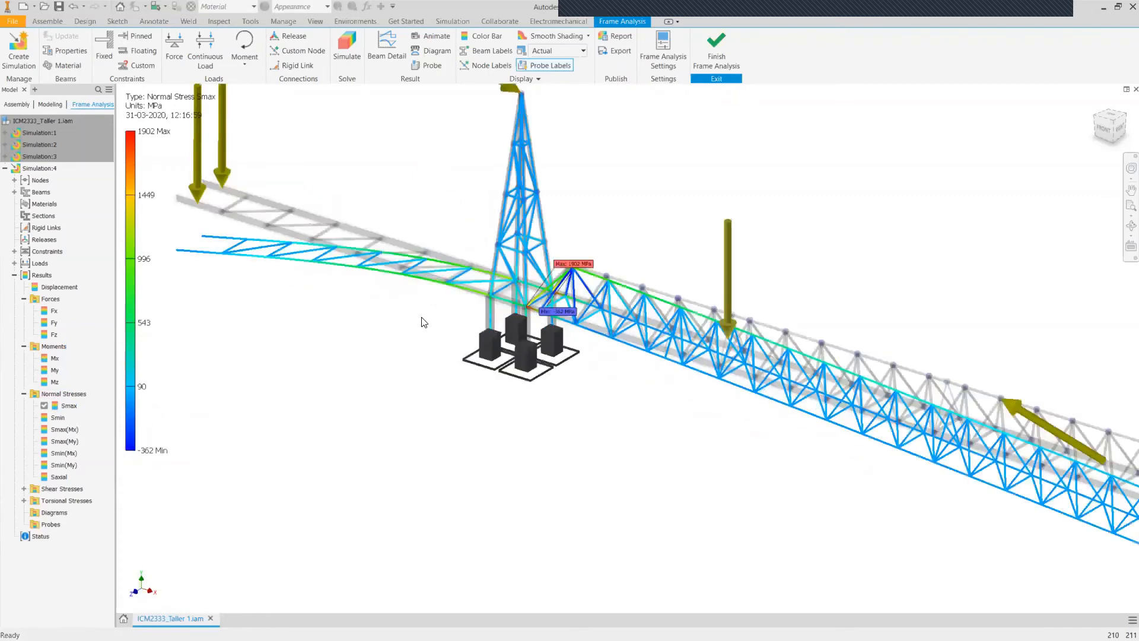
pyautogui.doubleClick(58, 418)
pyautogui.scroll(-3, 446, 311)
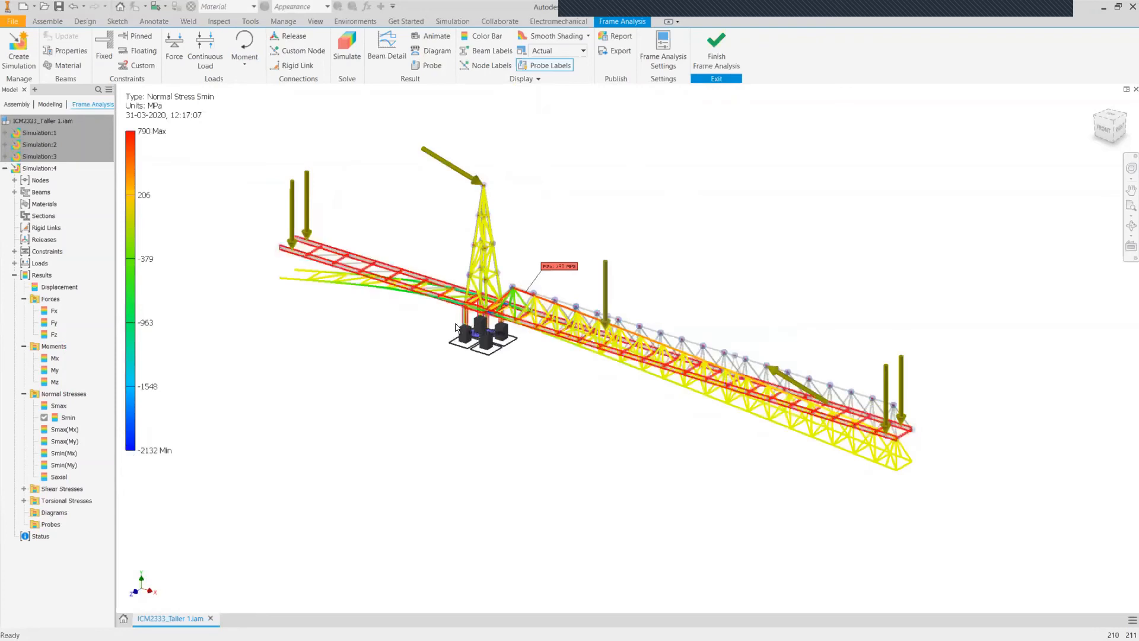
pyautogui.scroll(5, 447, 330)
pyautogui.scroll(6, 447, 327)
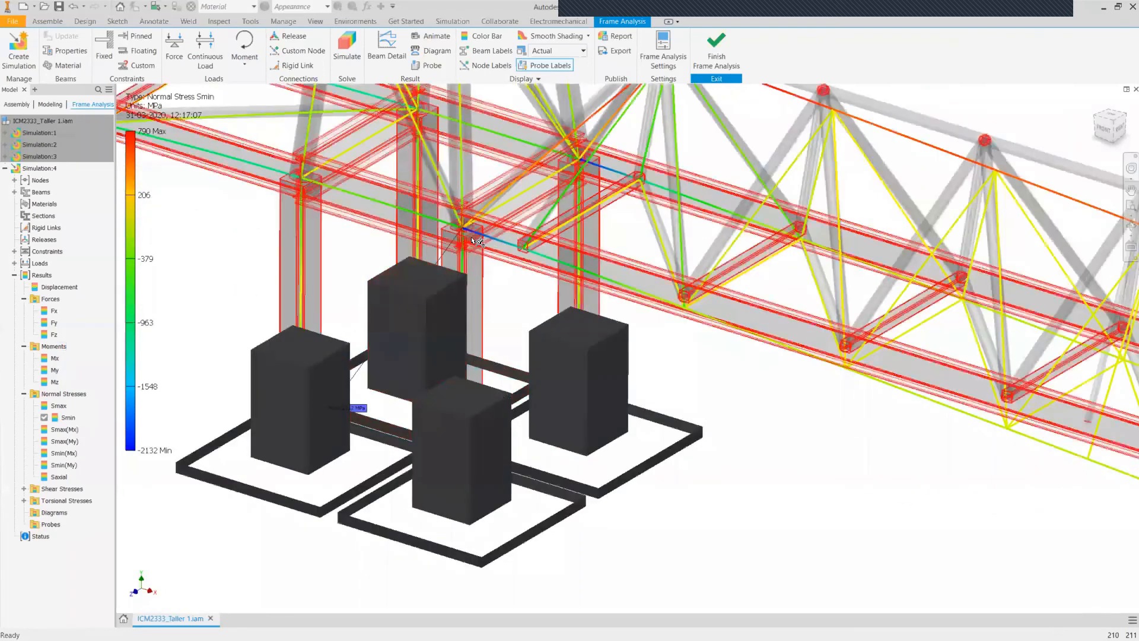
# Display the bending stress Smax(Mx) result on the whole crane, followed by the axial stress Saxial result.
pyautogui.scroll(-5, 468, 292)
pyautogui.doubleClick(64, 430)
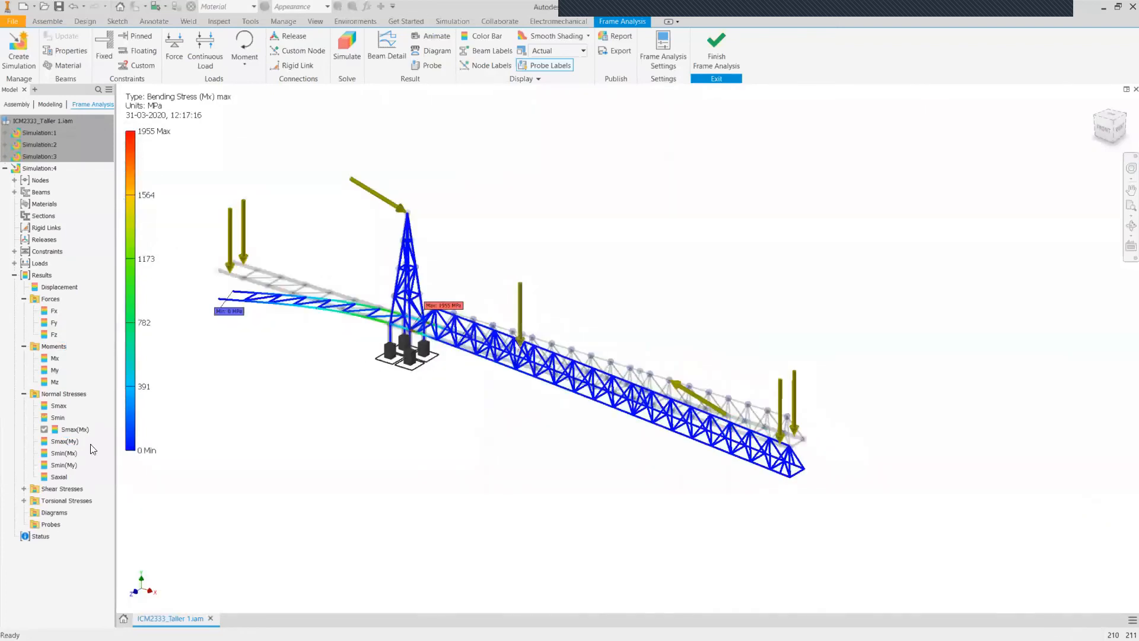
pyautogui.doubleClick(60, 476)
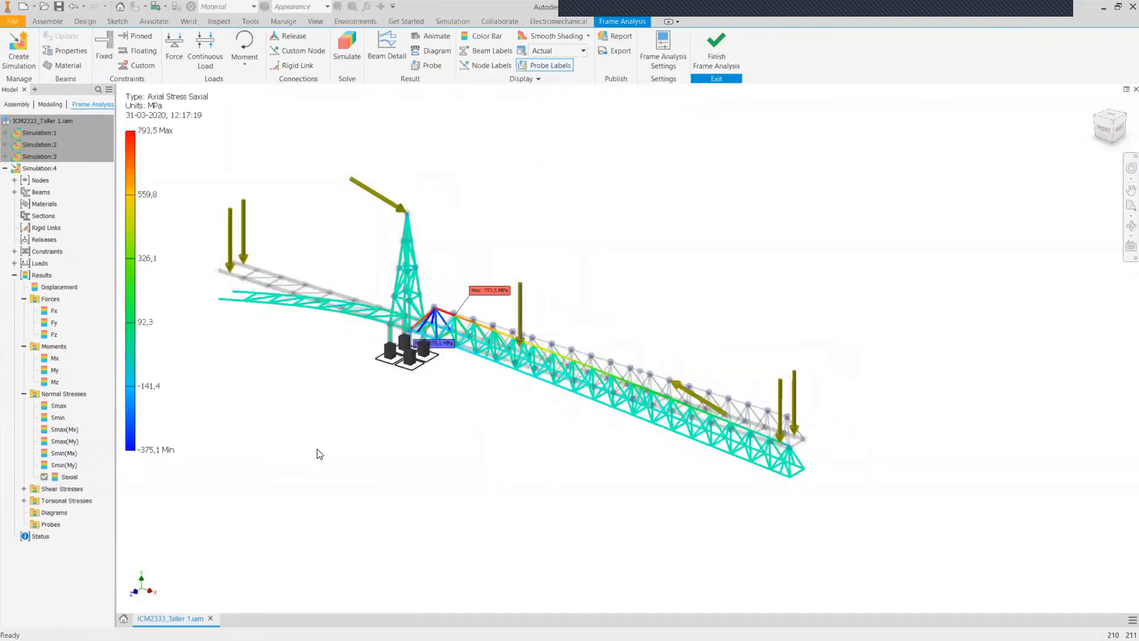
# Display the shear stress Tx result, followed by the torsional stress T result.
pyautogui.click(24, 488)
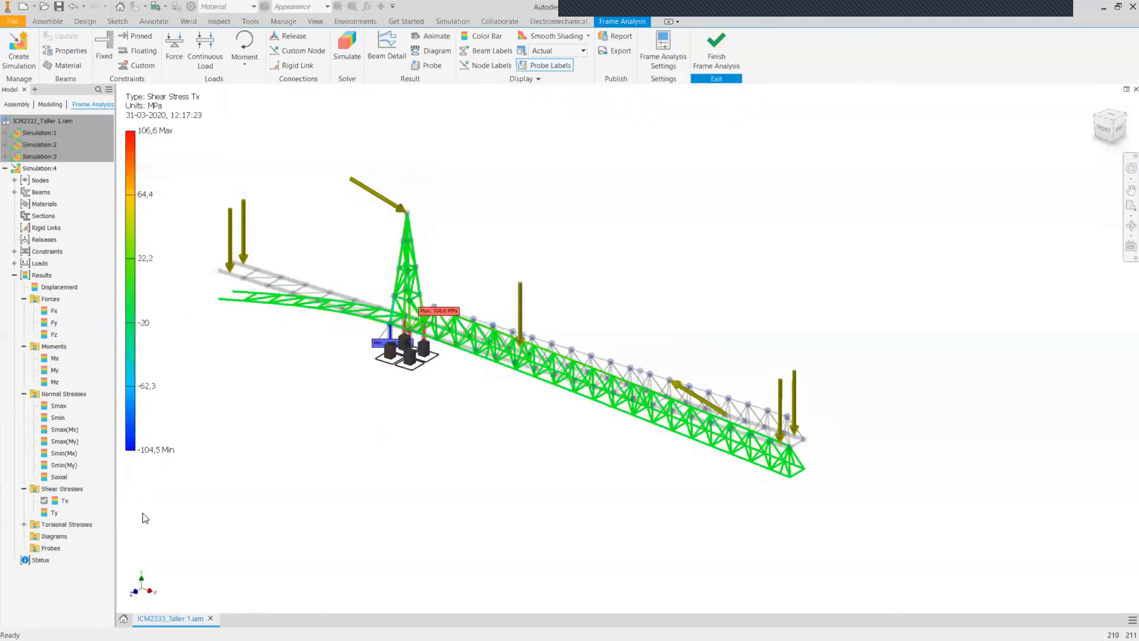
pyautogui.click(23, 524)
pyautogui.doubleClick(51, 535)
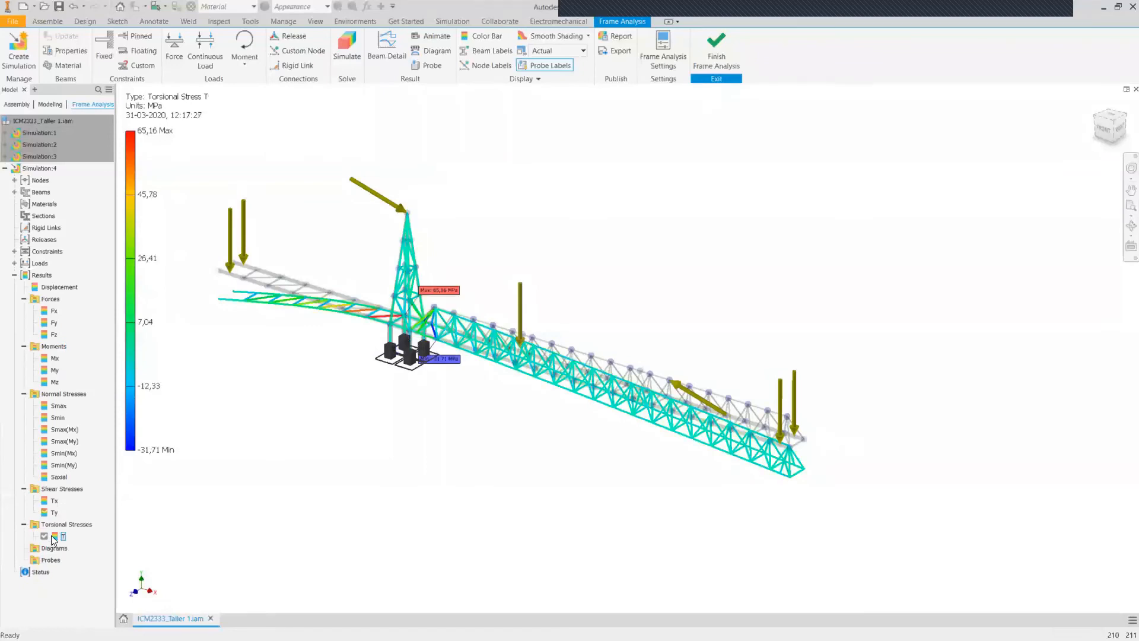
# Display the displacement result on the whole crane again.
pyautogui.doubleClick(58, 287)
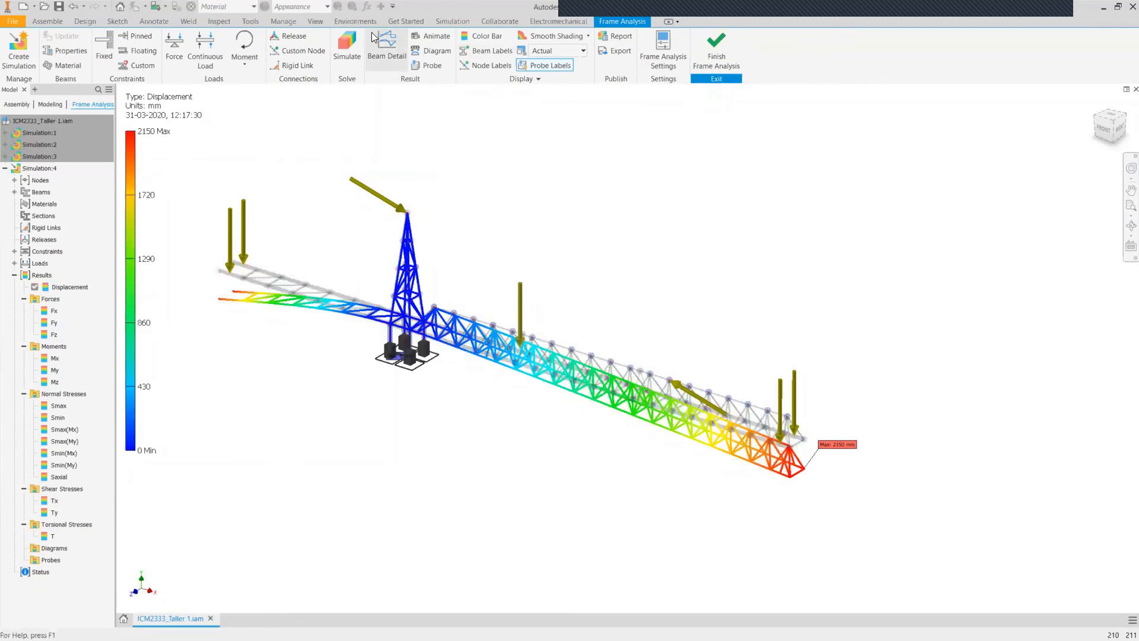
pyautogui.scroll(-3, 318, 186)
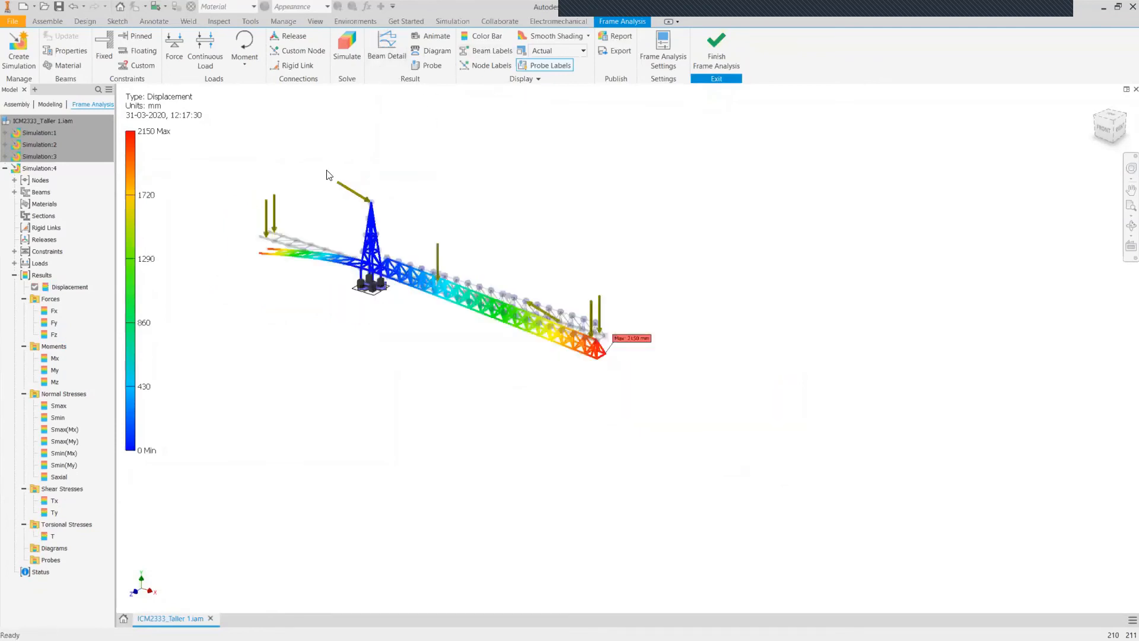
pyautogui.scroll(3, 330, 175)
# Open the beam detail for the counter-jib's long outer beam and review its Fx, Fy and Fz force diagrams.
pyautogui.click(386, 51)
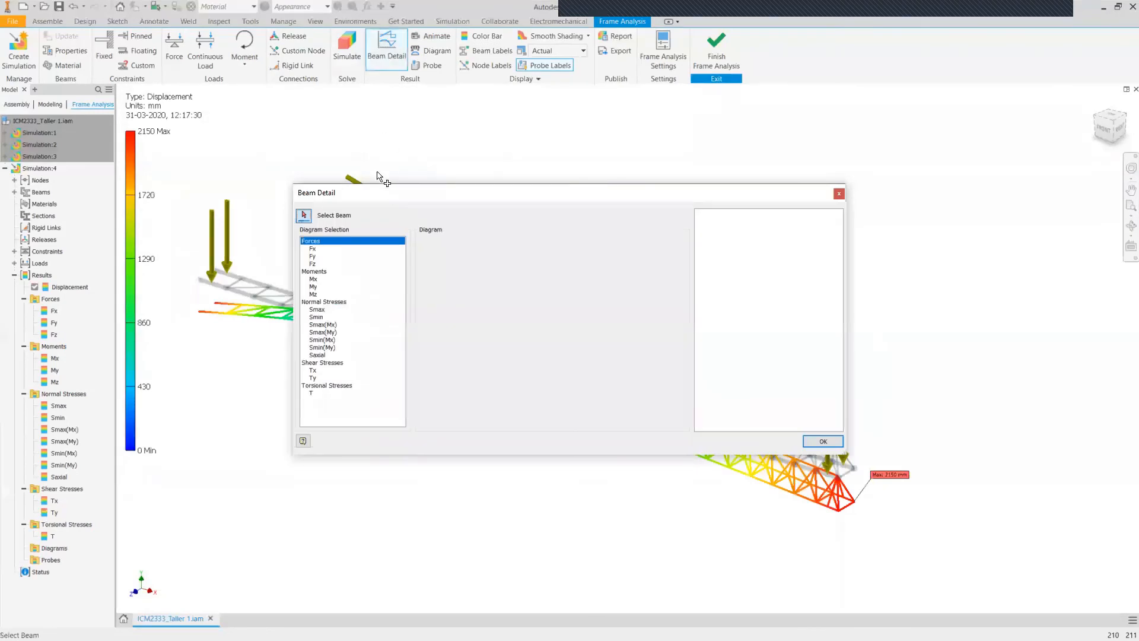
pyautogui.moveTo(374, 196); pyautogui.dragTo(480, 145)
pyautogui.click(302, 313)
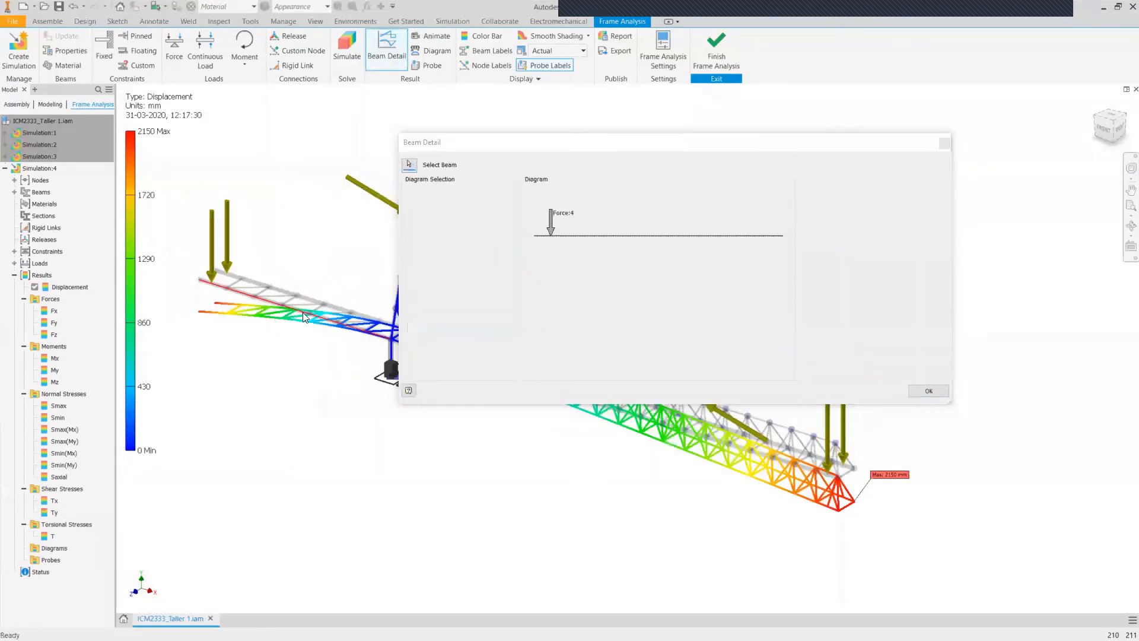
pyautogui.click(434, 205)
pyautogui.click(421, 197)
pyautogui.click(421, 205)
pyautogui.click(421, 213)
# Review the Mx, My and Mz moment diagrams of the selected counter-jib beam.
pyautogui.click(421, 228)
pyautogui.click(421, 236)
pyautogui.click(422, 244)
# Review the counter-jib beam's normal stress diagrams, from Smax and Smin through the bending components to Saxial.
pyautogui.click(422, 258)
pyautogui.click(423, 267)
pyautogui.click(426, 274)
pyautogui.click(427, 282)
pyautogui.click(427, 289)
pyautogui.click(427, 297)
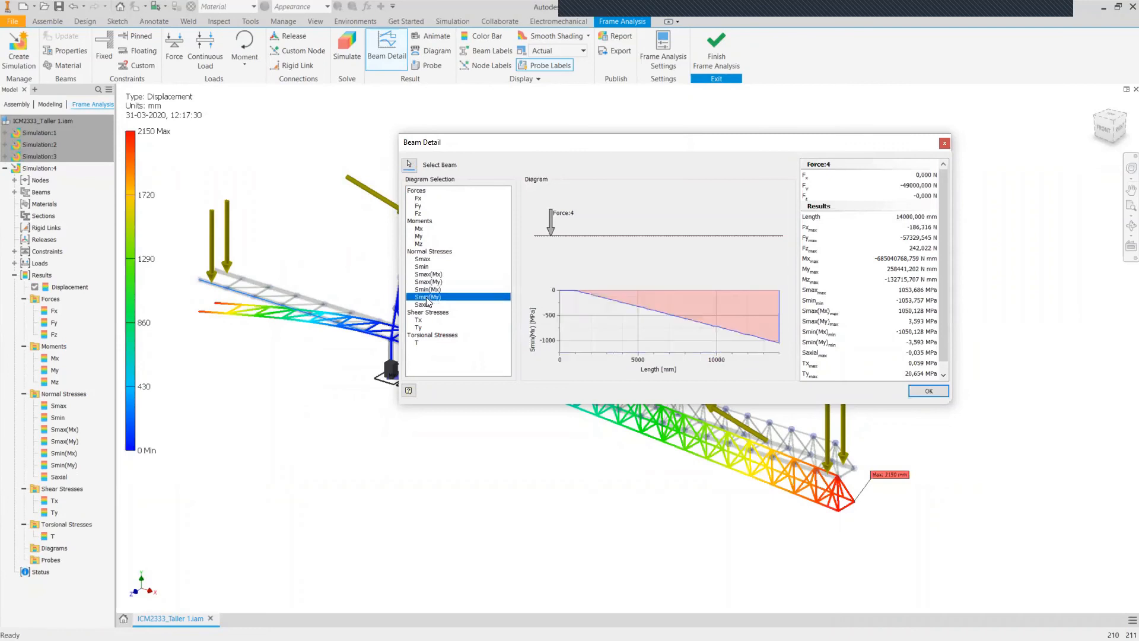
pyautogui.click(423, 305)
# Review the counter-jib beam's shear stress diagrams Tx and Ty and its torsional stress diagram T.
pyautogui.click(419, 320)
pyautogui.click(418, 328)
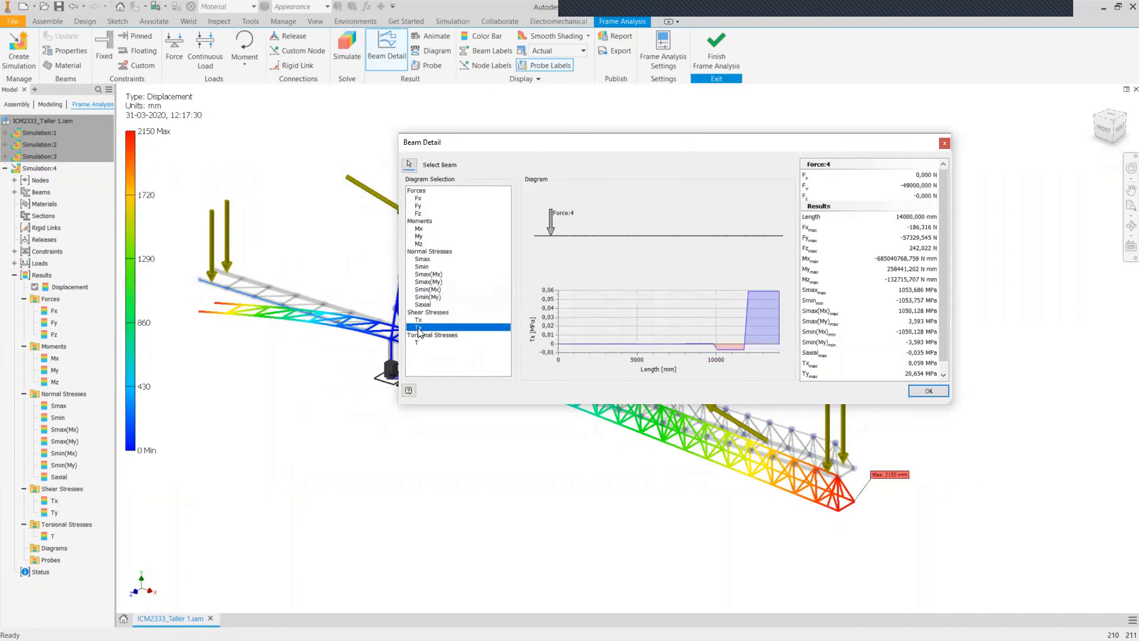
pyautogui.click(417, 343)
pyautogui.click(419, 327)
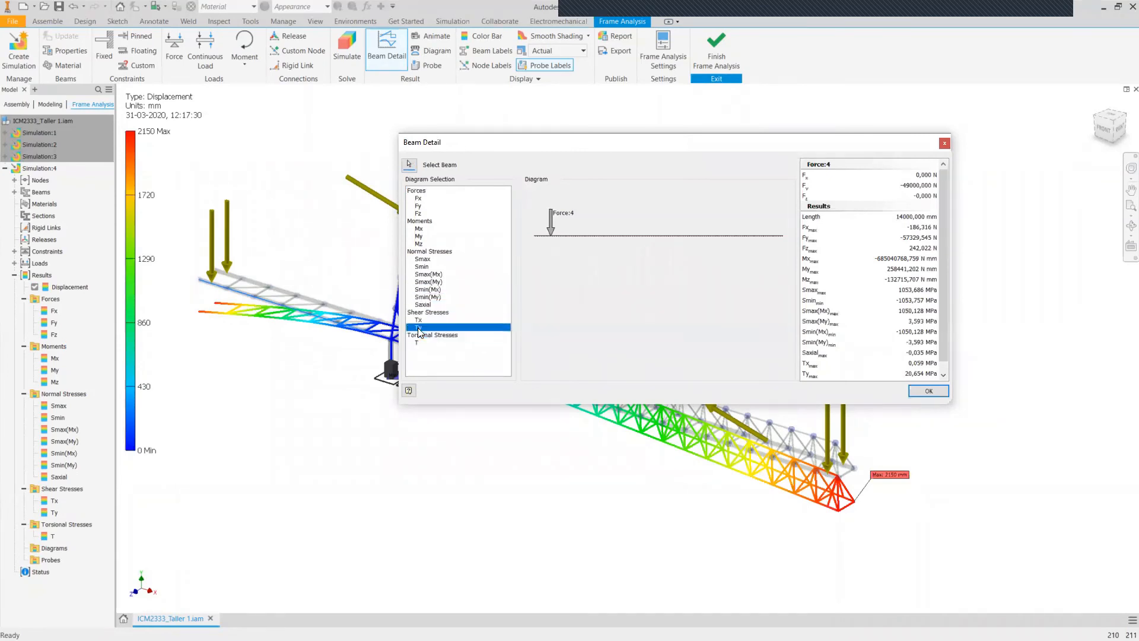
pyautogui.click(418, 319)
# Go back through the beam's normal stress diagrams from Saxial to Smax(Mx).
pyautogui.click(425, 305)
pyautogui.click(426, 297)
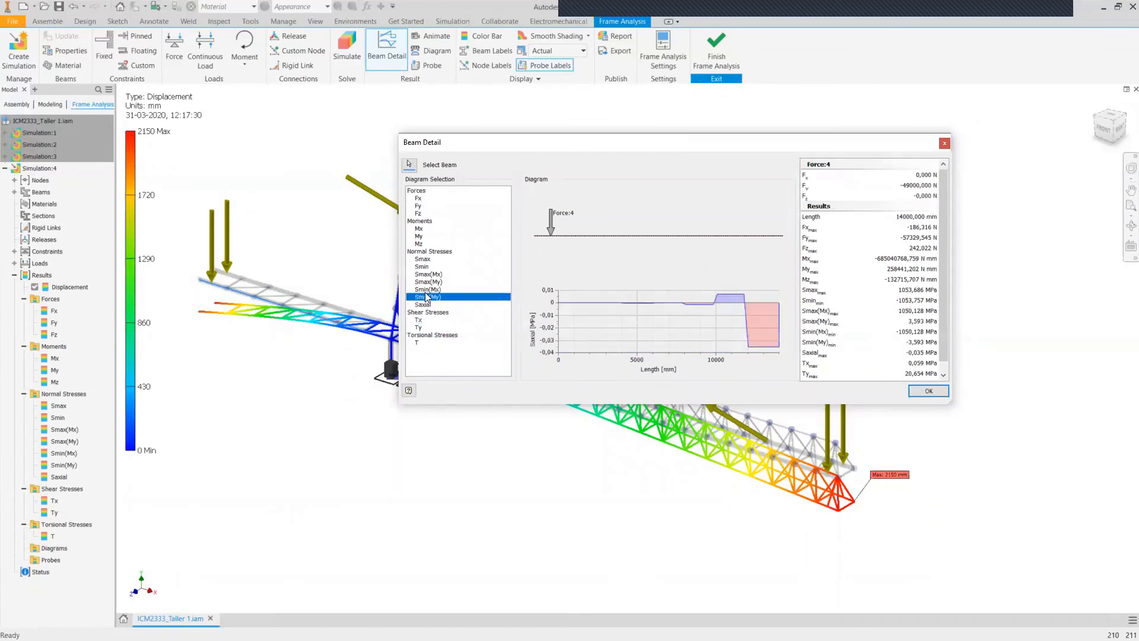
pyautogui.click(426, 289)
pyautogui.click(427, 282)
pyautogui.click(428, 275)
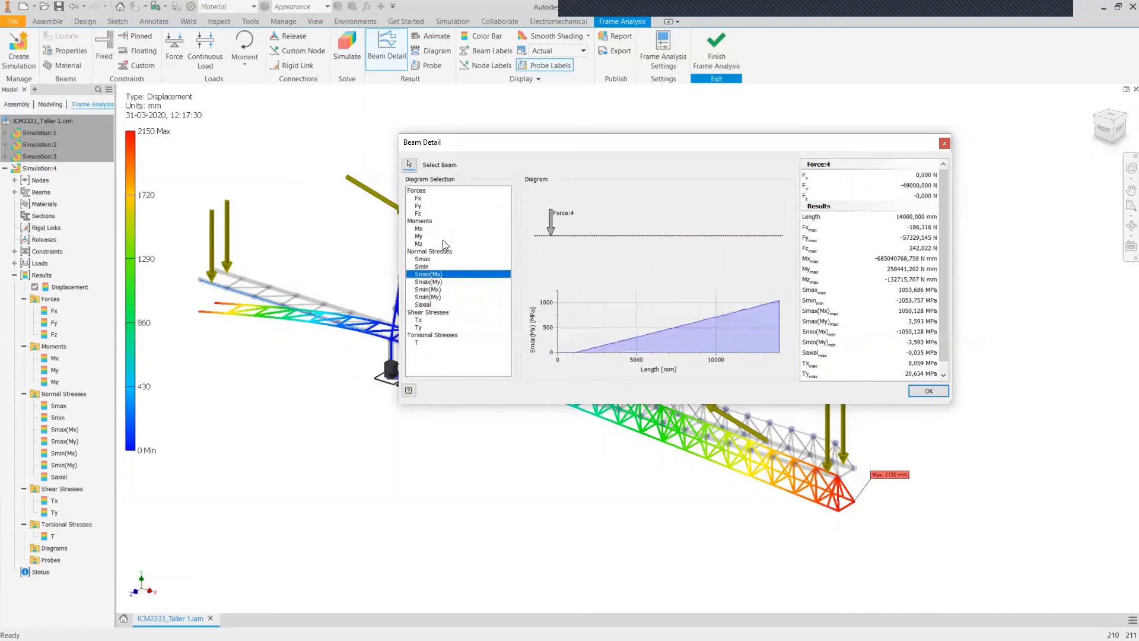
# Compare the beam's Mx, My and Mz moment diagrams once more, ending on Mz.
pyautogui.click(418, 243)
pyautogui.click(419, 229)
pyautogui.click(419, 236)
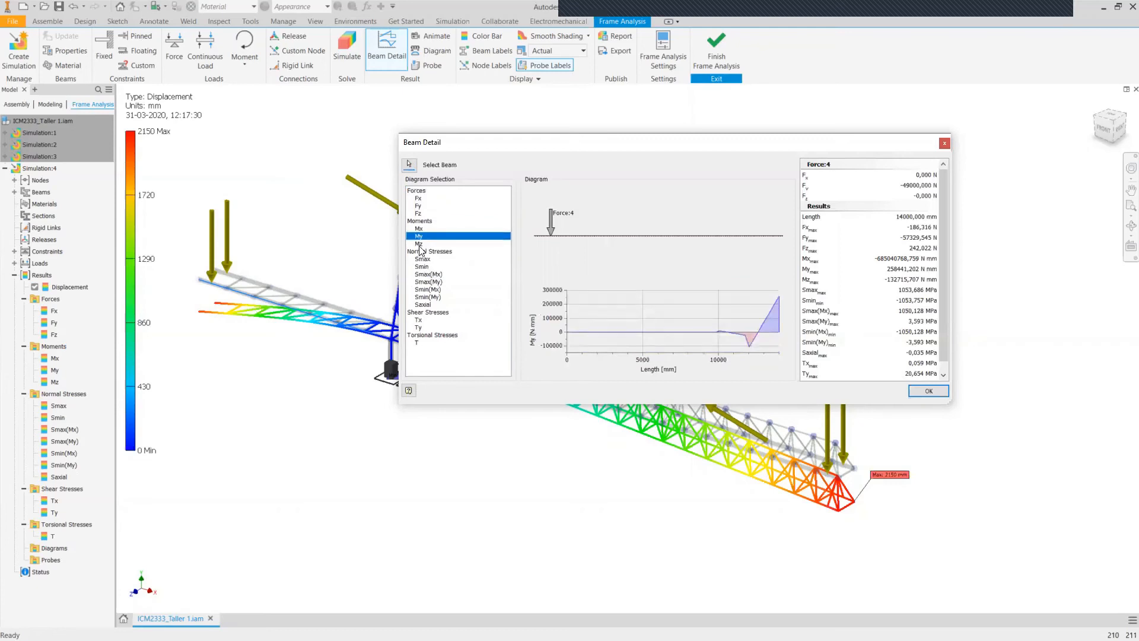
pyautogui.click(419, 244)
# Read through the beam's list of maximum and minimum results down to the torsional stress Tmax.
pyautogui.scroll(-1, 878, 209)
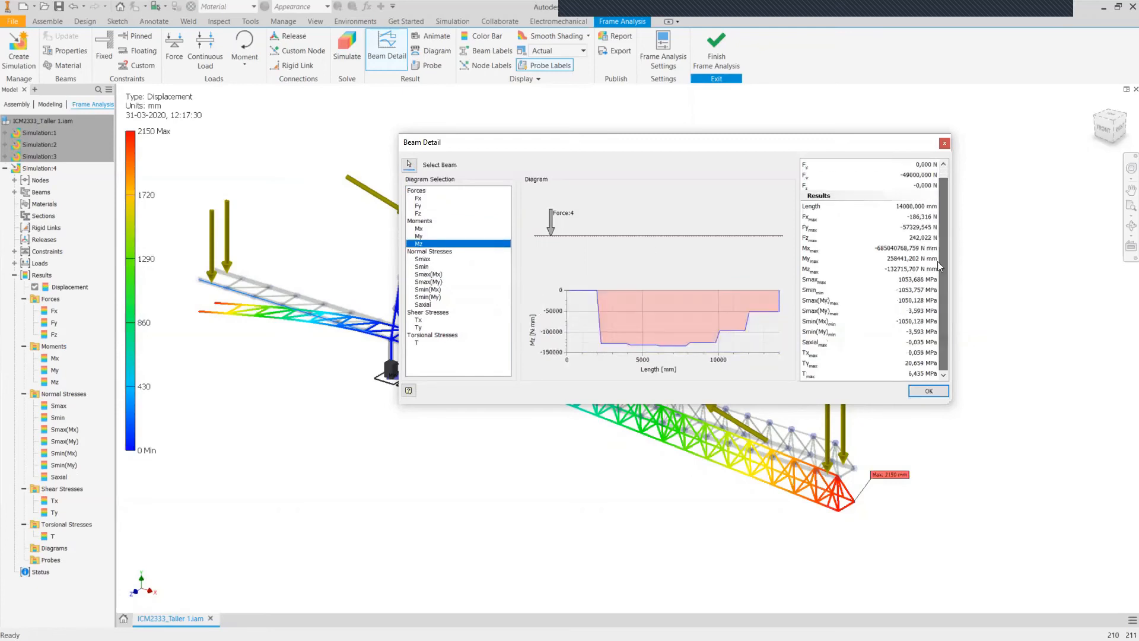
pyautogui.click(880, 290)
pyautogui.press('Down')
pyautogui.press('Down')
pyautogui.press('Down')
pyautogui.press('Down')
pyautogui.press('Down')
pyautogui.press('Down')
pyautogui.press('Down')
pyautogui.press('Down')
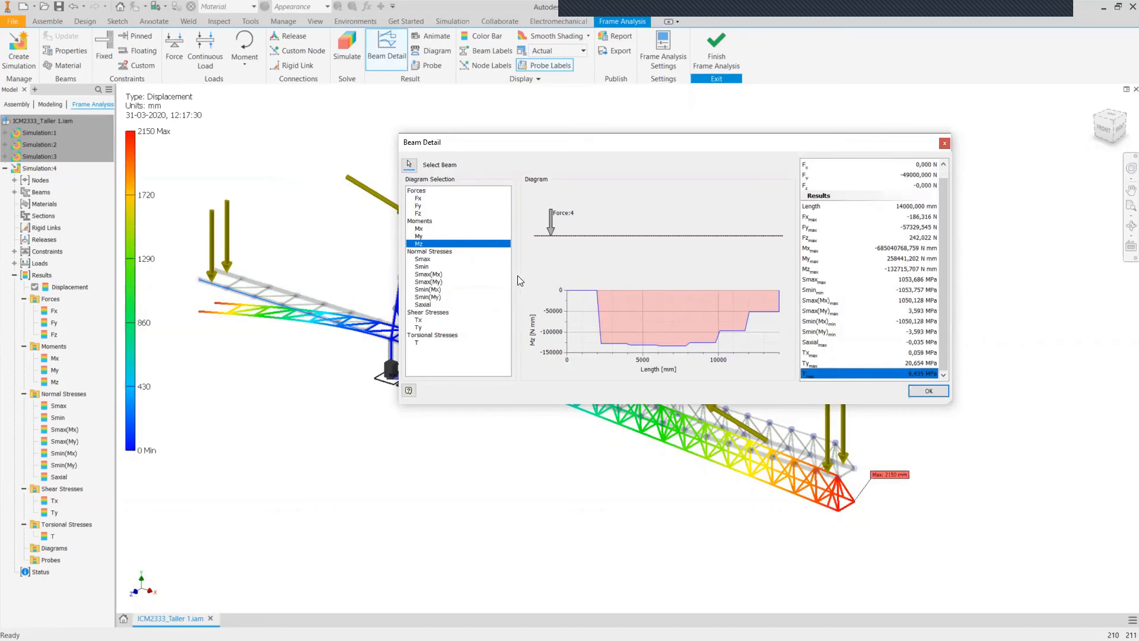
# Compare the counter-jib beam's shear stress diagrams Tx and Ty with each other.
pyautogui.click(417, 328)
pyautogui.click(420, 321)
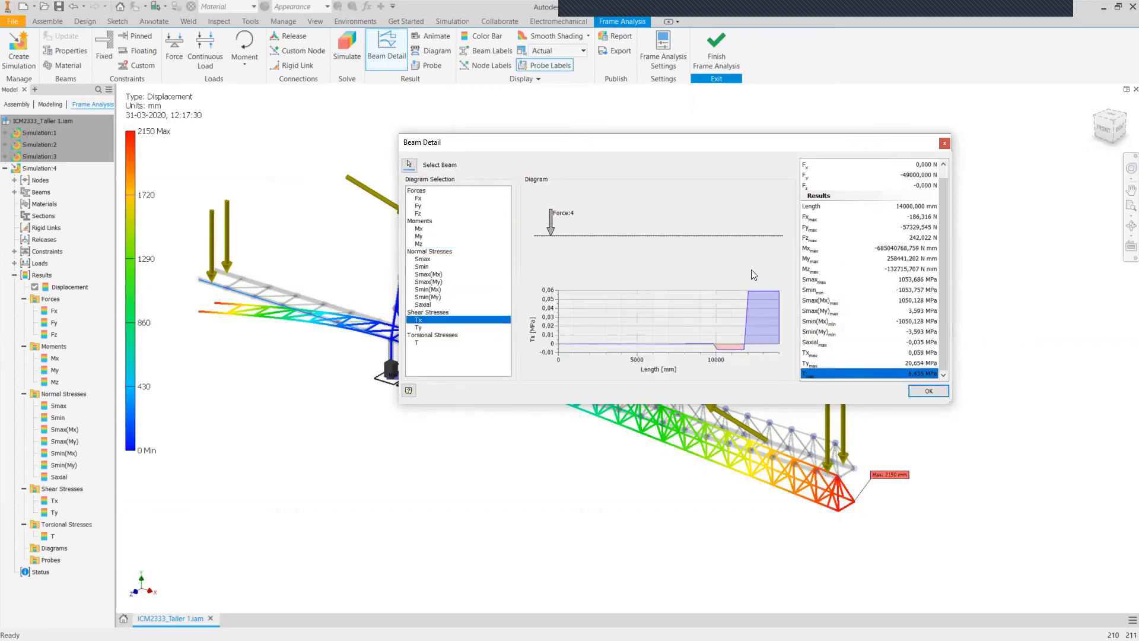
pyautogui.click(418, 328)
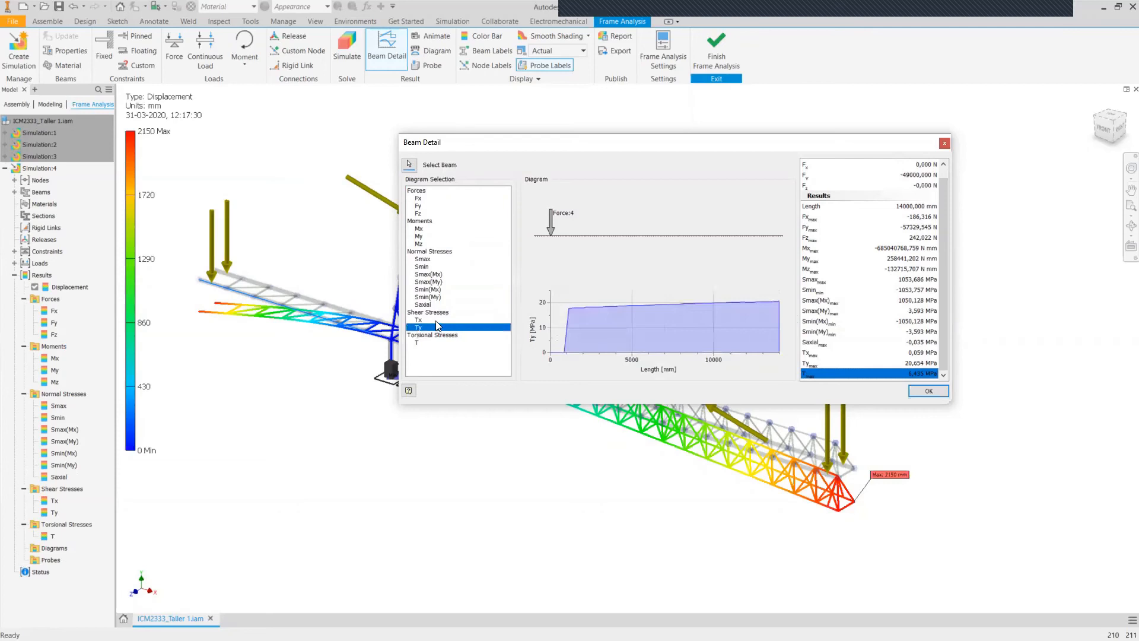
pyautogui.click(421, 320)
# Review the beam's Smax and Smax(My) stress diagrams and close the beam detail.
pyautogui.click(425, 268)
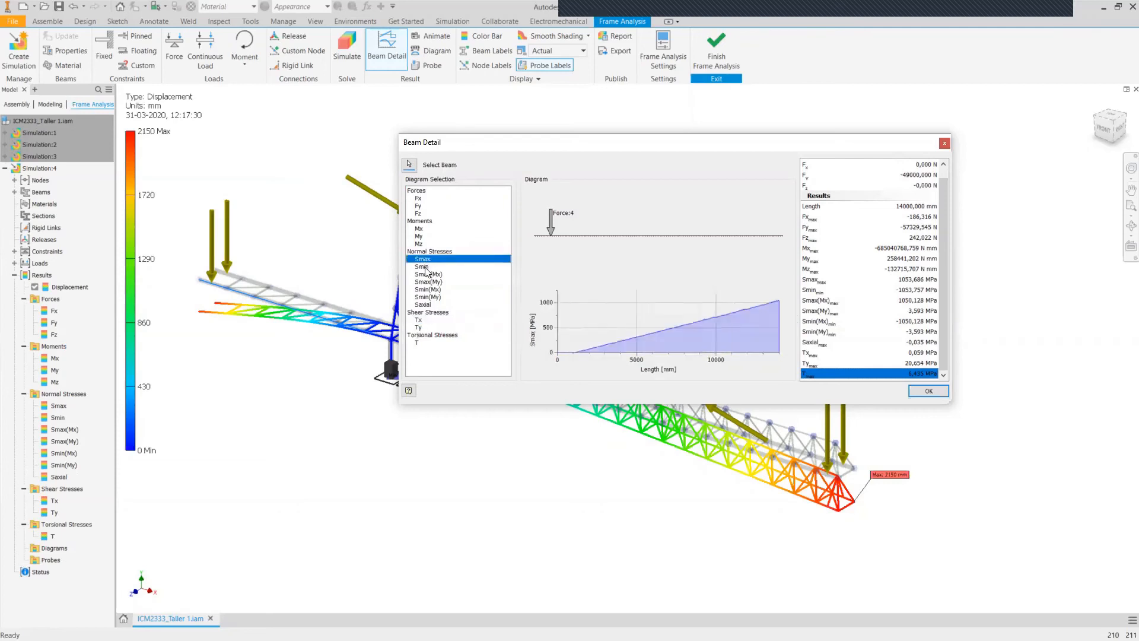
pyautogui.click(425, 261)
pyautogui.click(445, 281)
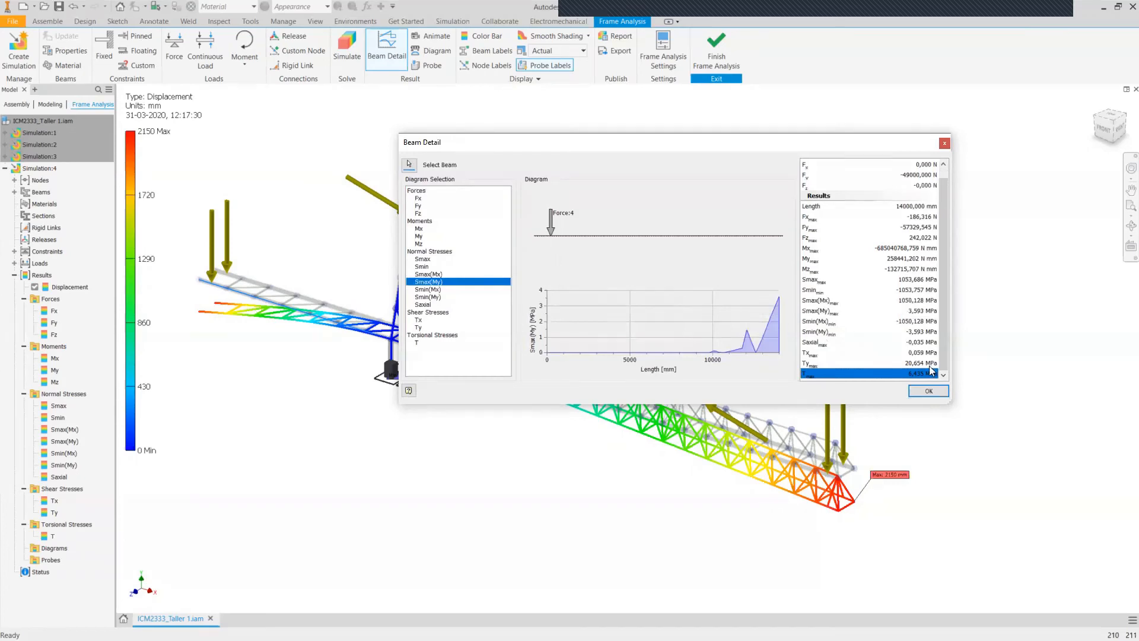
pyautogui.click(925, 390)
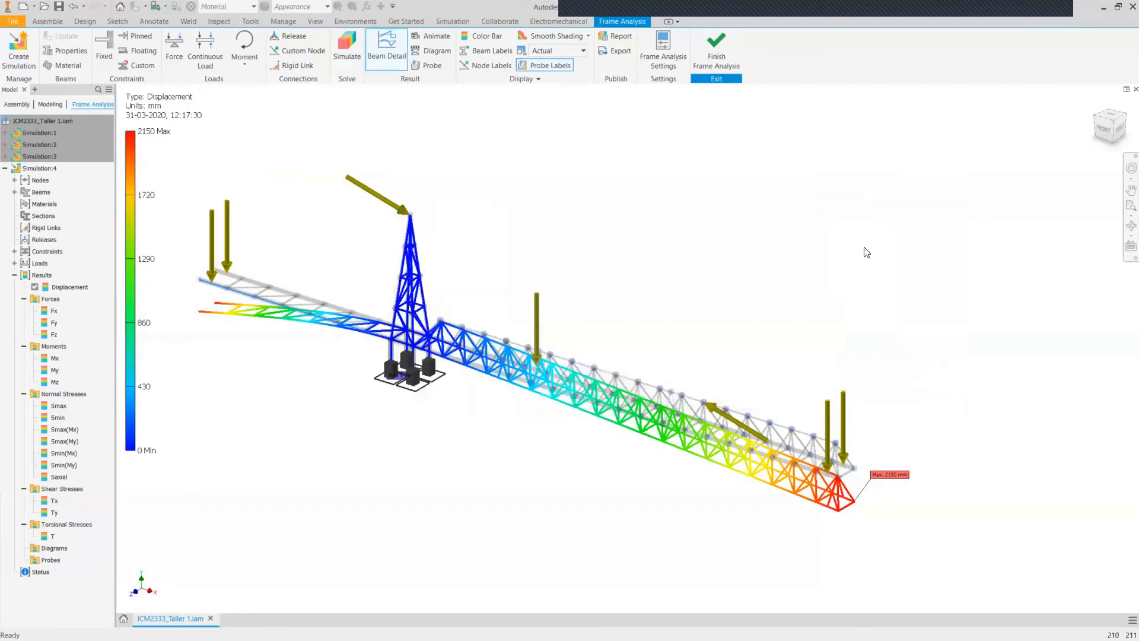
# Compare the crane's displacement at the Actual and Adjusted x5 deformation scales, and set the display to Undeformed.
pyautogui.click(496, 78)
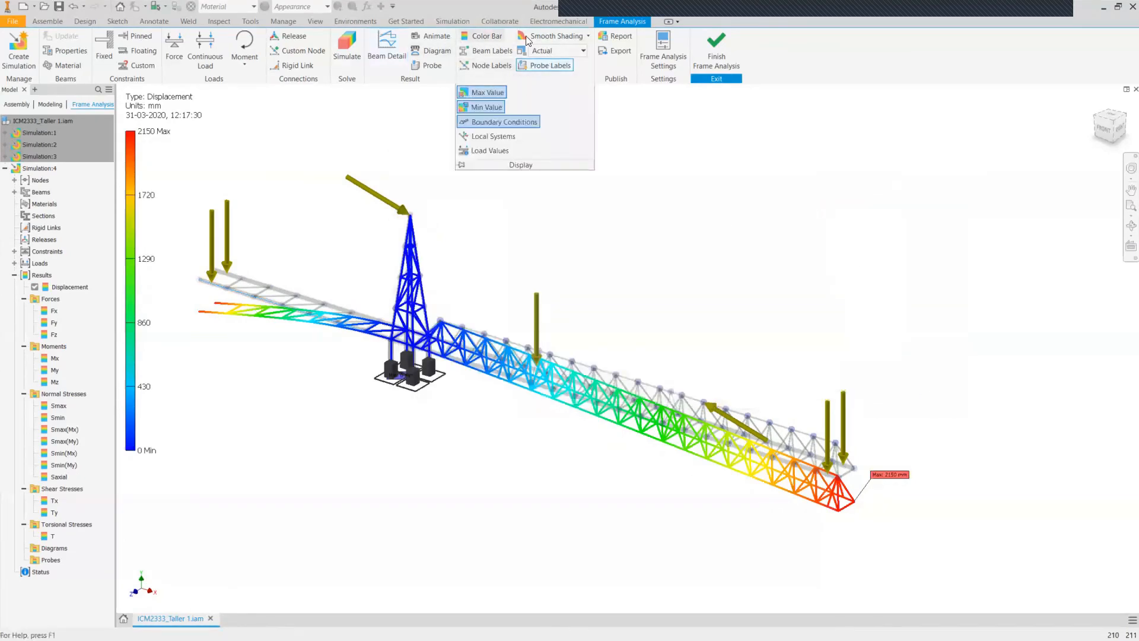
pyautogui.click(577, 52)
pyautogui.click(557, 65)
pyautogui.click(554, 52)
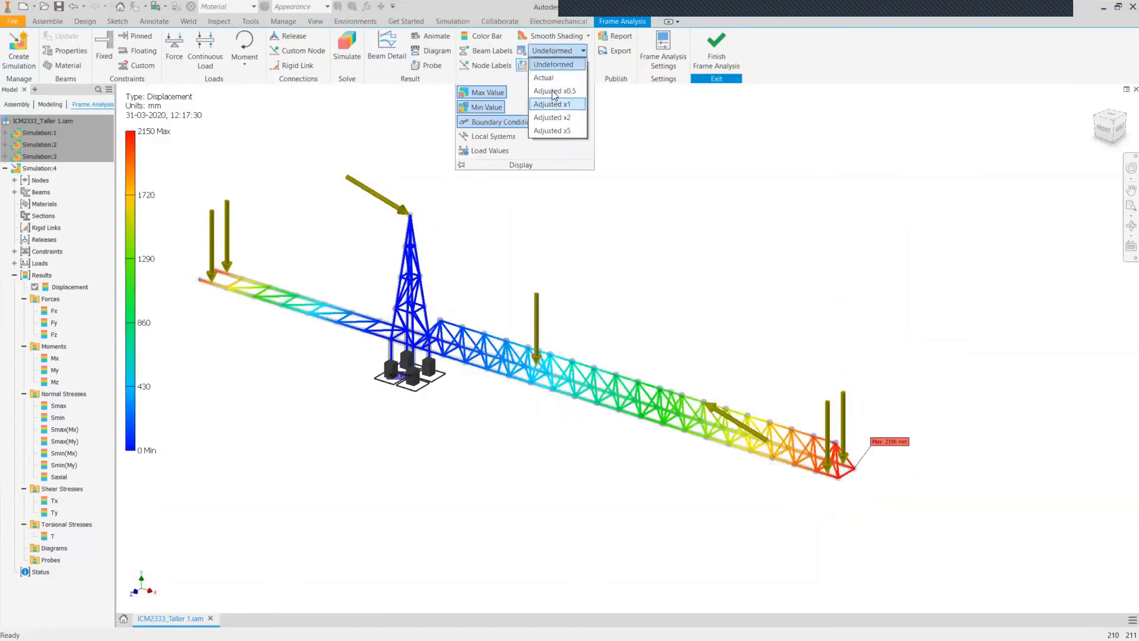
pyautogui.click(552, 76)
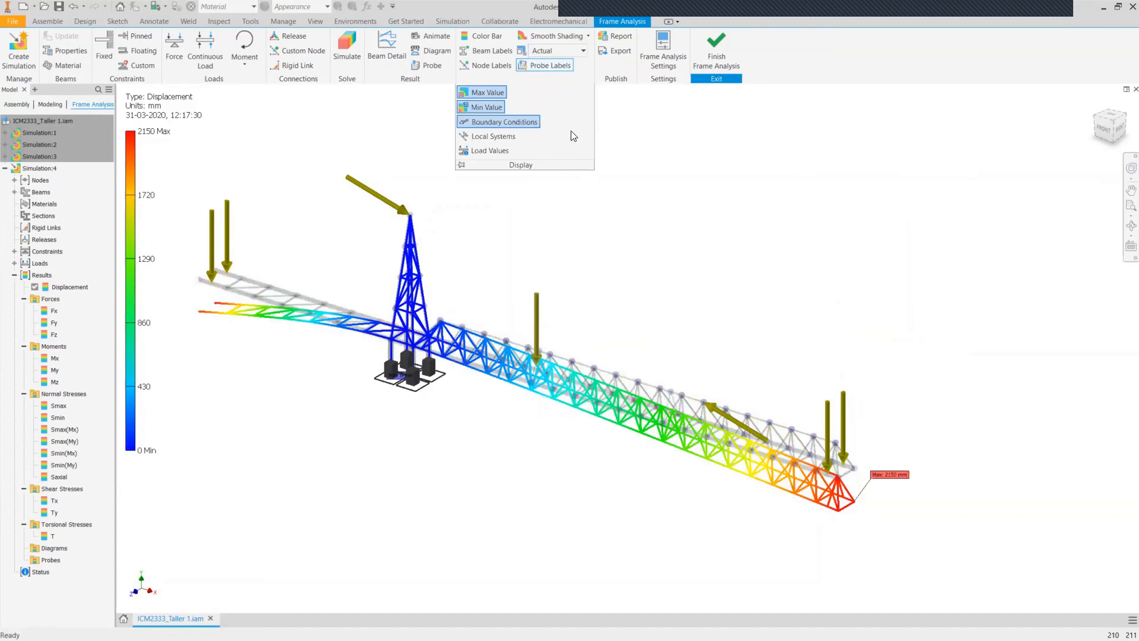
pyautogui.click(554, 51)
pyautogui.click(557, 127)
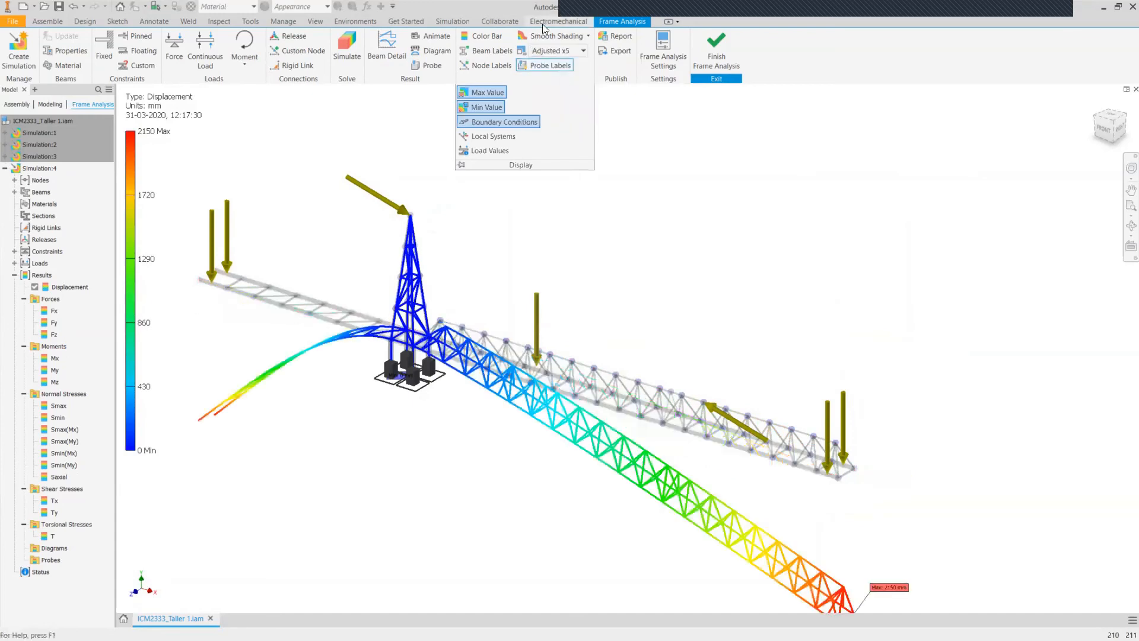
pyautogui.click(555, 51)
pyautogui.click(553, 65)
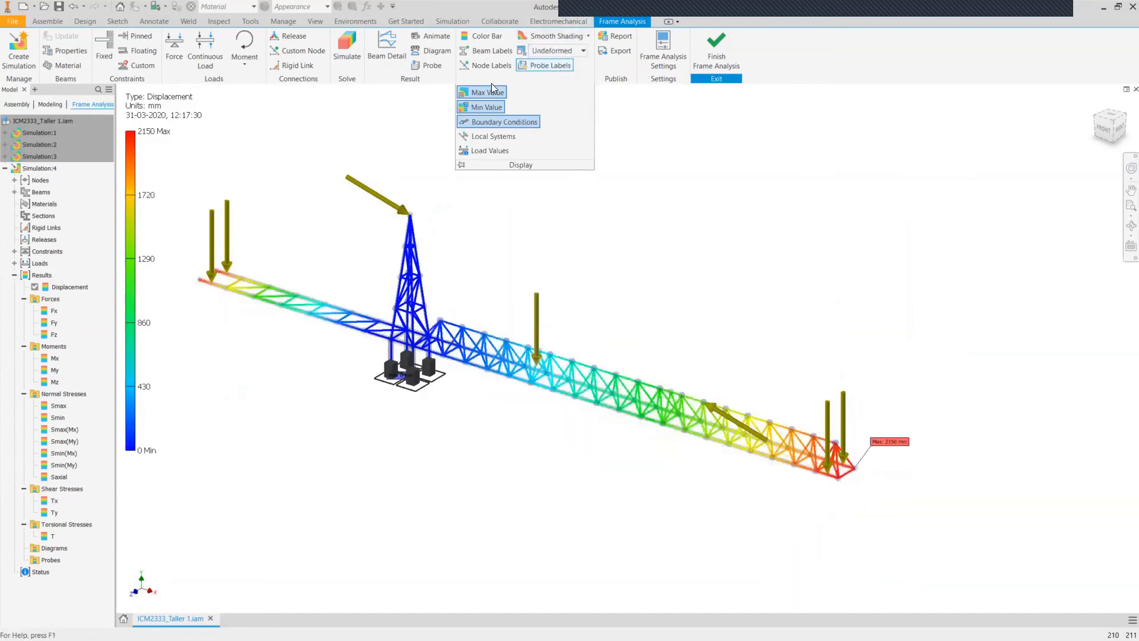
# Play the displacement animation at normal speed with the original frame shown, and close it.
pyautogui.click(429, 36)
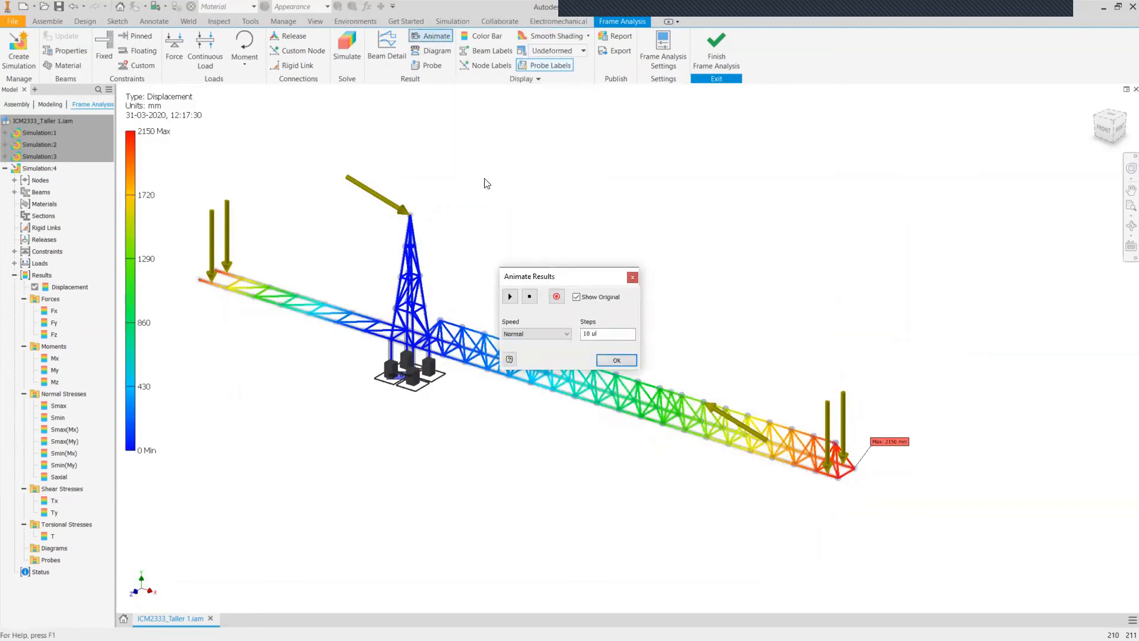
pyautogui.click(509, 297)
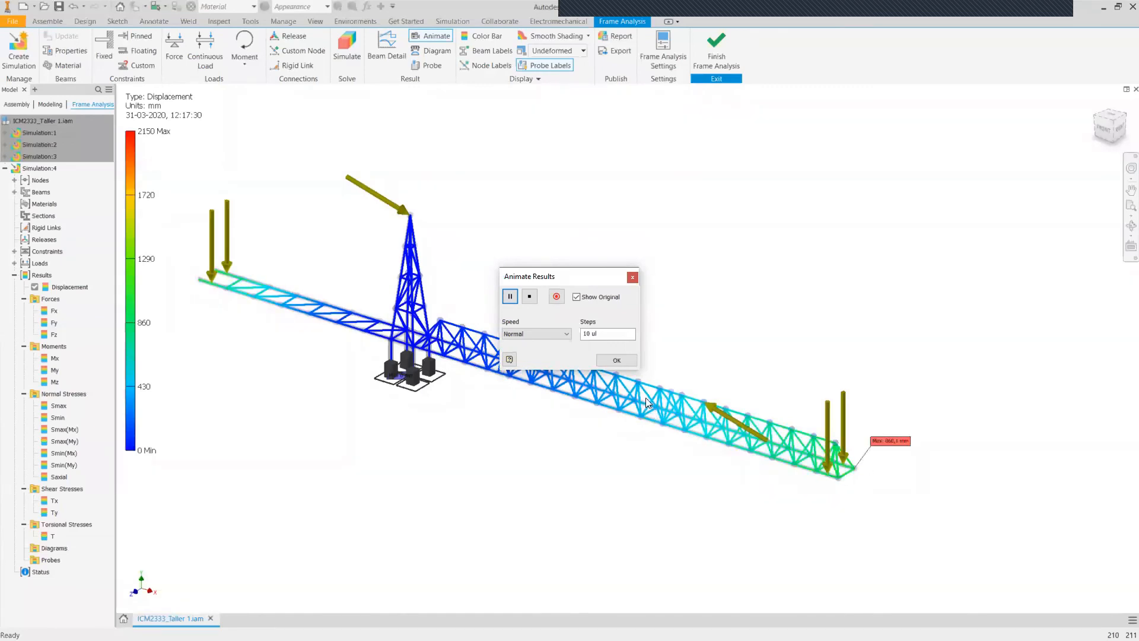
pyautogui.click(612, 360)
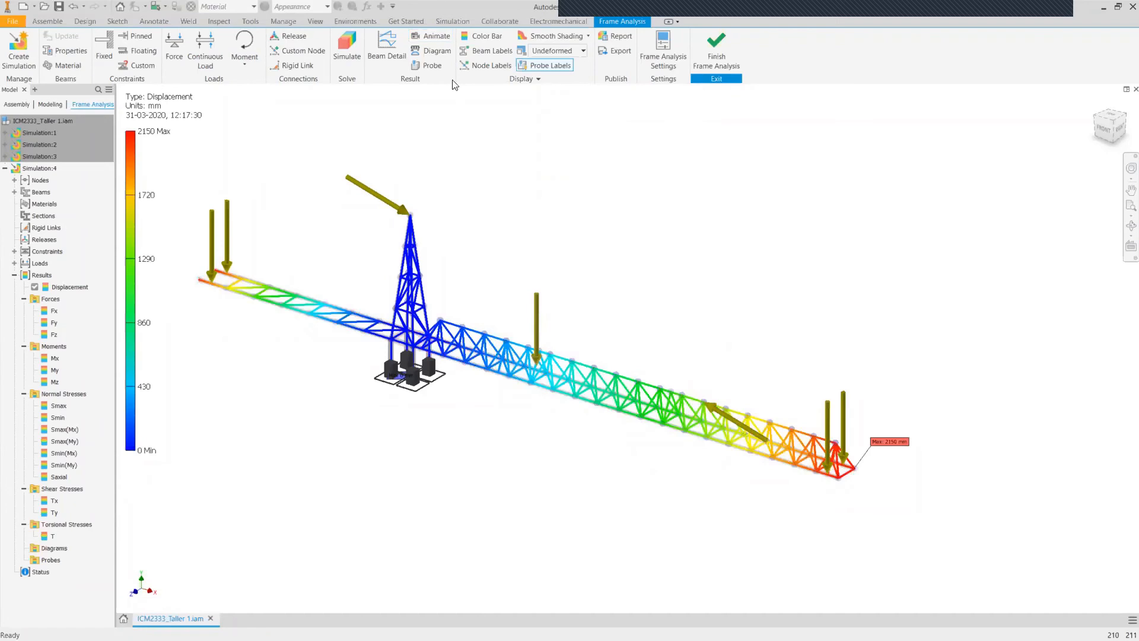
# Open and close the Diagram command, and look over the crane's frame, nodes and loads without result colours.
pyautogui.click(420, 56)
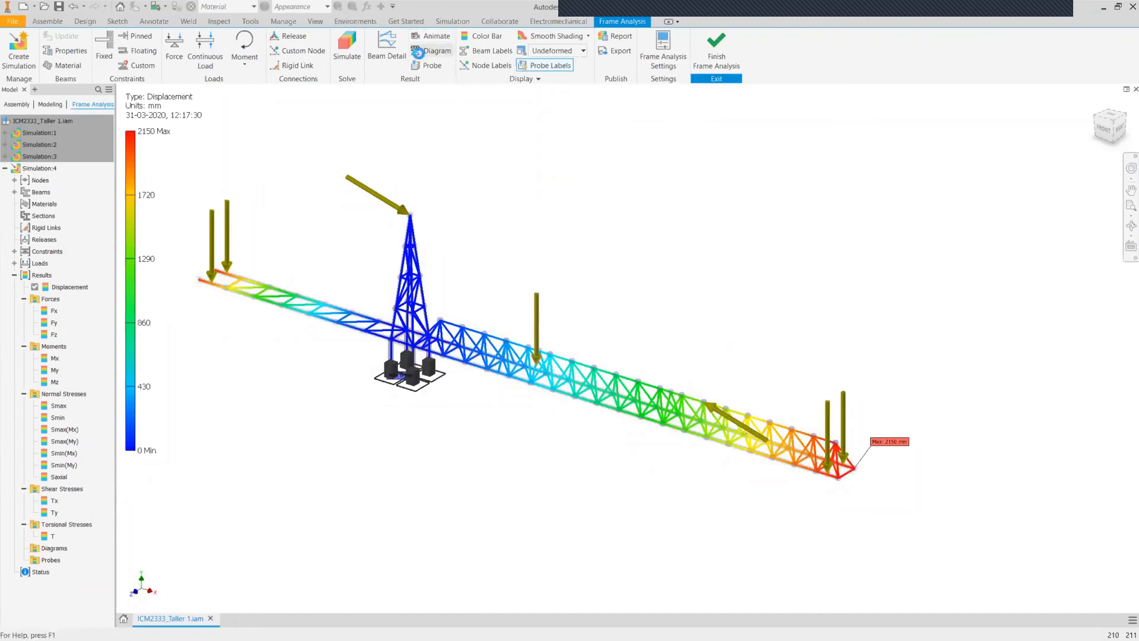
pyautogui.click(719, 228)
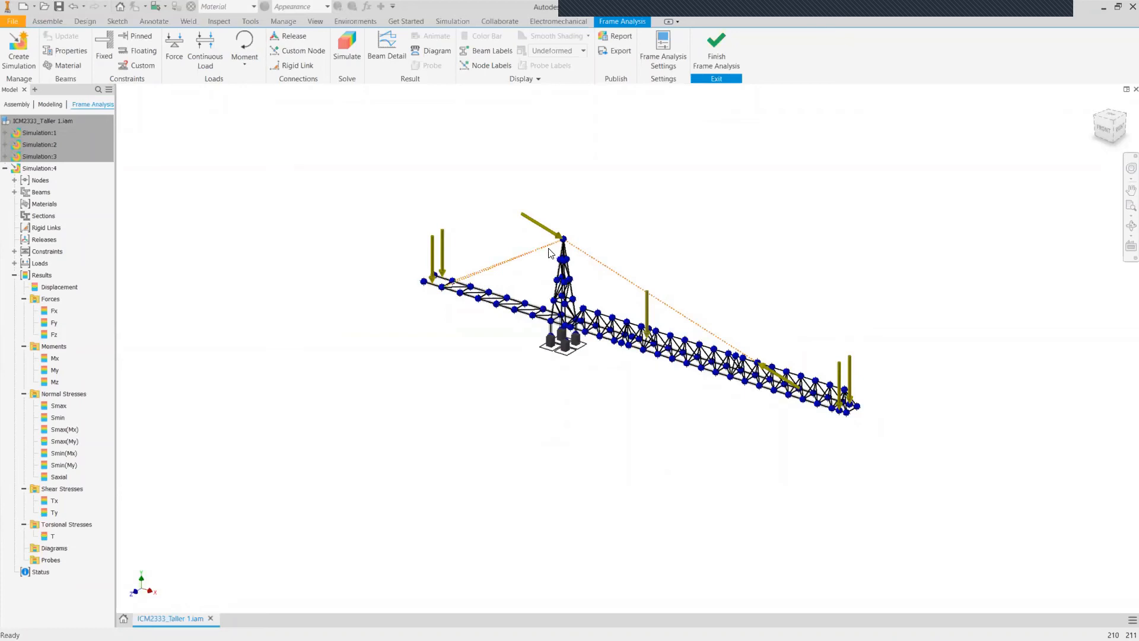
pyautogui.scroll(2, 551, 271)
pyautogui.scroll(-5, 603, 277)
pyautogui.scroll(2, 604, 278)
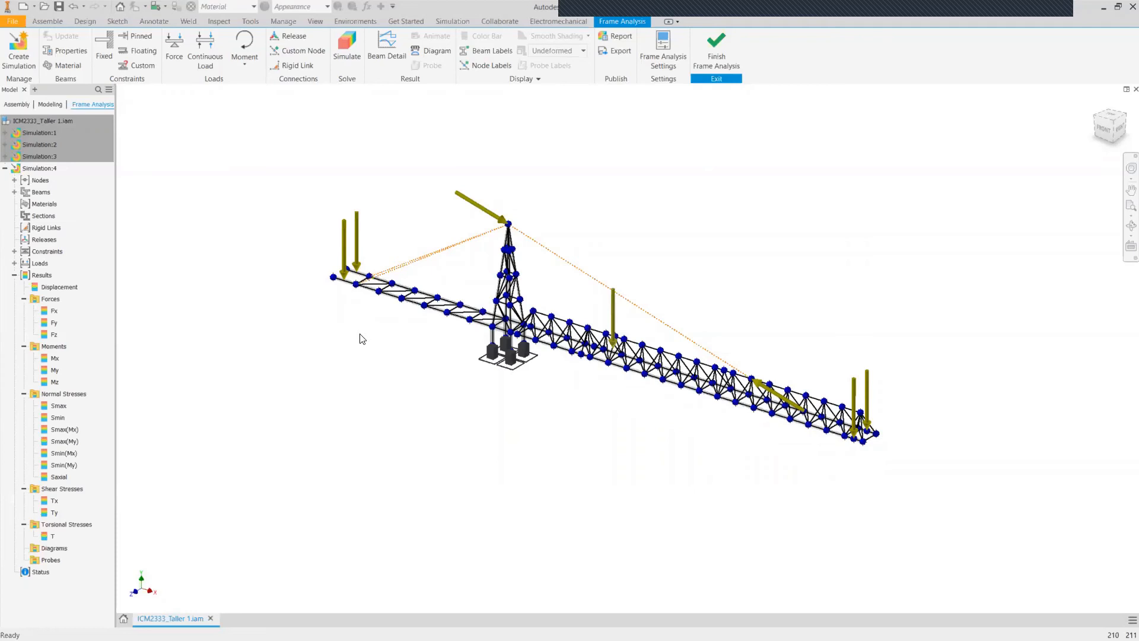
# Look over the annotated crane sketch in SketchBook and return to the crane's frame analysis model in Inventor.
pyautogui.scroll(3, 442, 317)
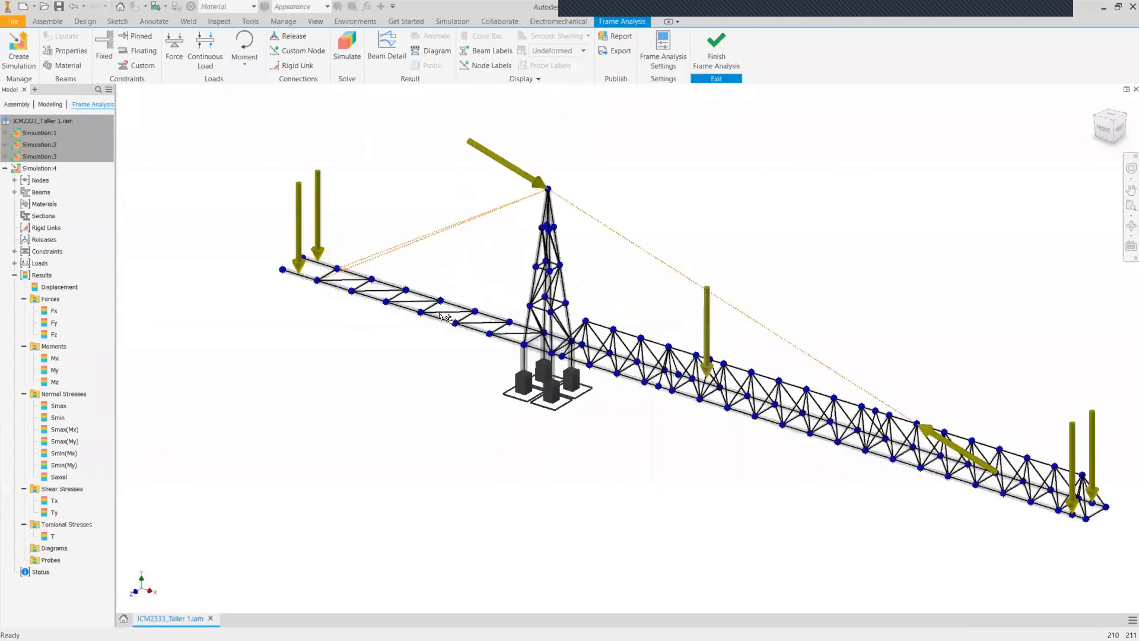
pyautogui.scroll(-3, 444, 316)
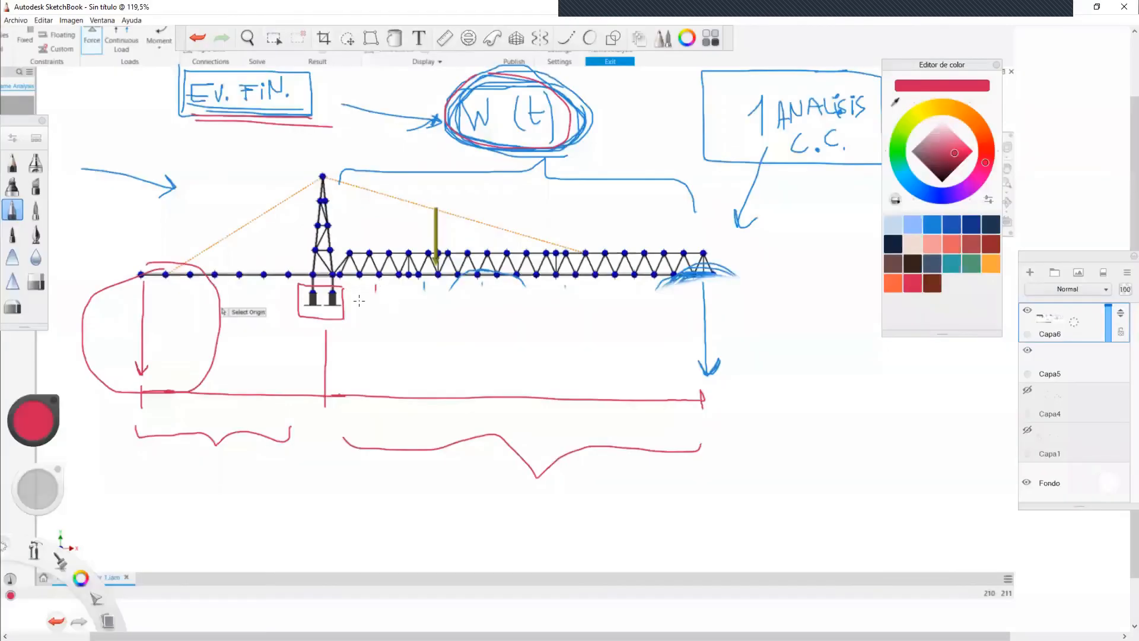
pyautogui.scroll(2, 331, 309)
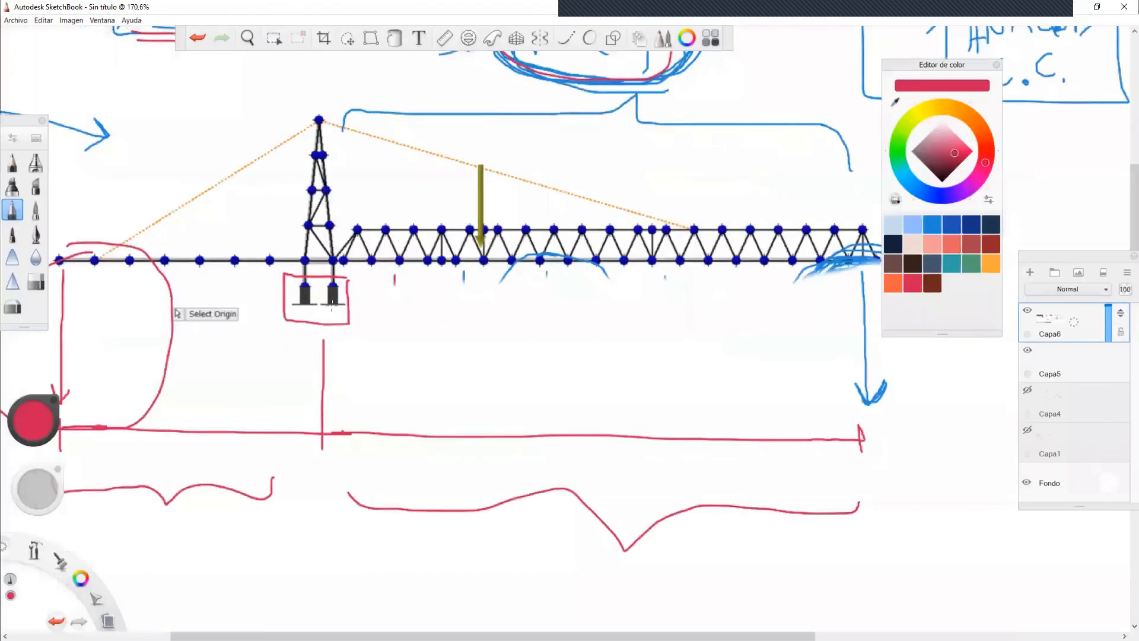
pyautogui.scroll(-5, 332, 309)
pyautogui.scroll(3, 361, 297)
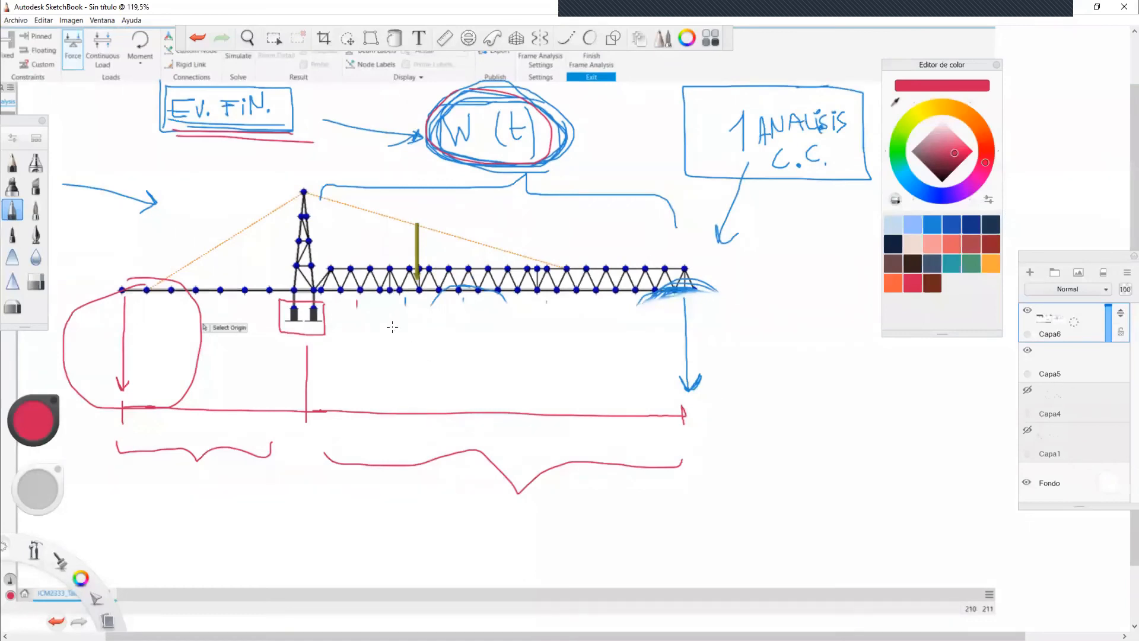
pyautogui.click(1075, 7)
pyautogui.scroll(5, 552, 347)
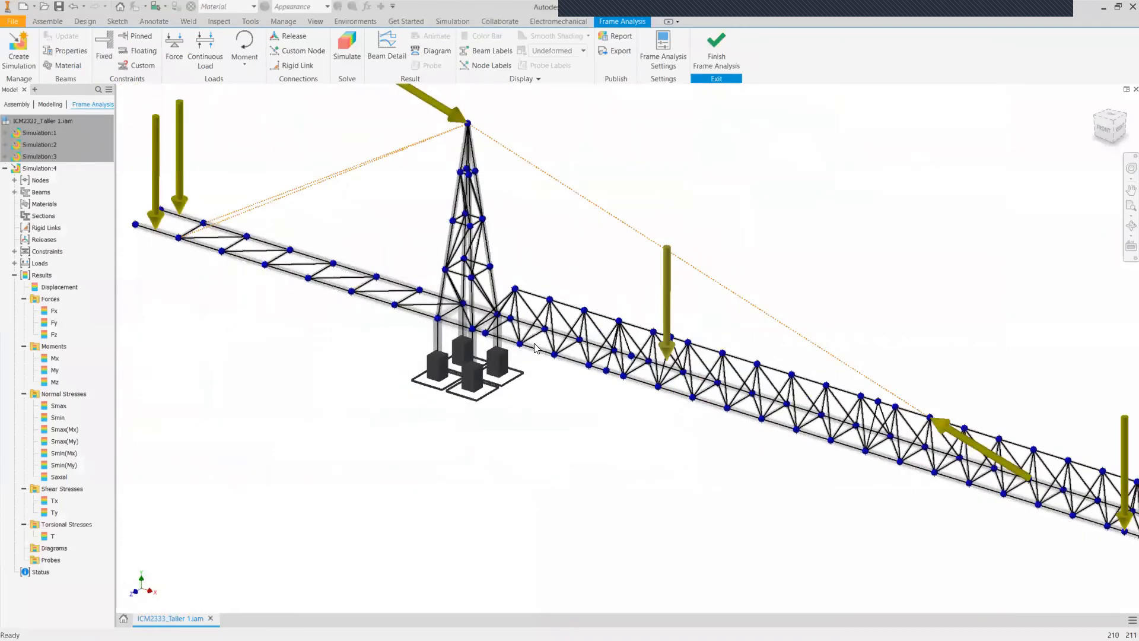
pyautogui.scroll(-5, 535, 347)
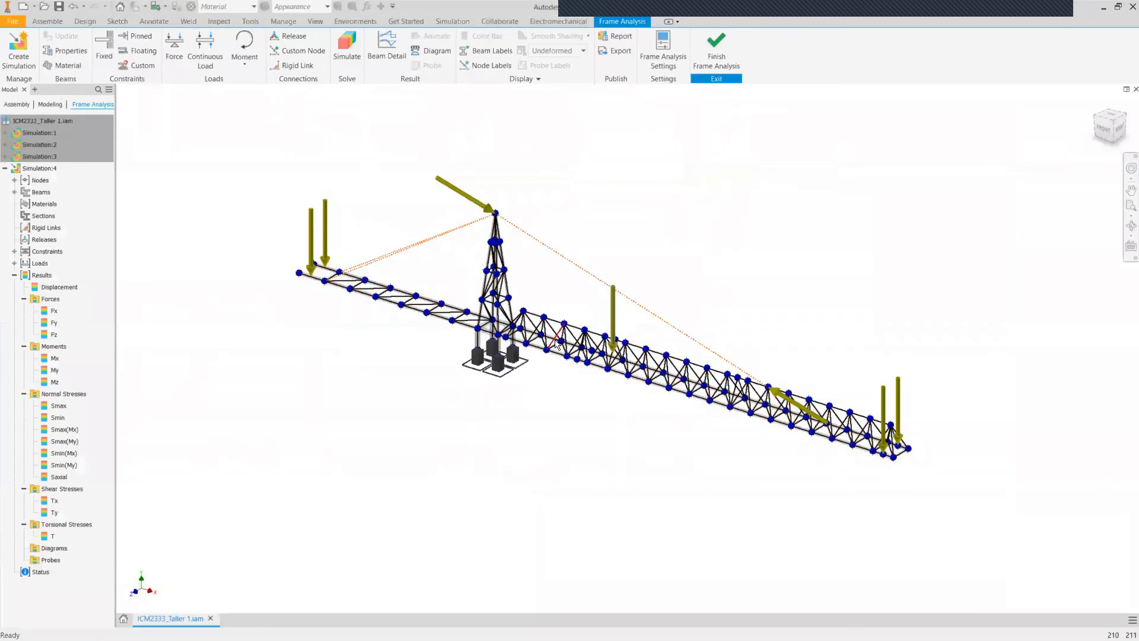
# Duplicate Simulation:4 with all its loads and constraints as a new simulation.
pyautogui.moveTo(572, 359)
pyautogui.click(5, 169)
pyautogui.rightClick(34, 170)
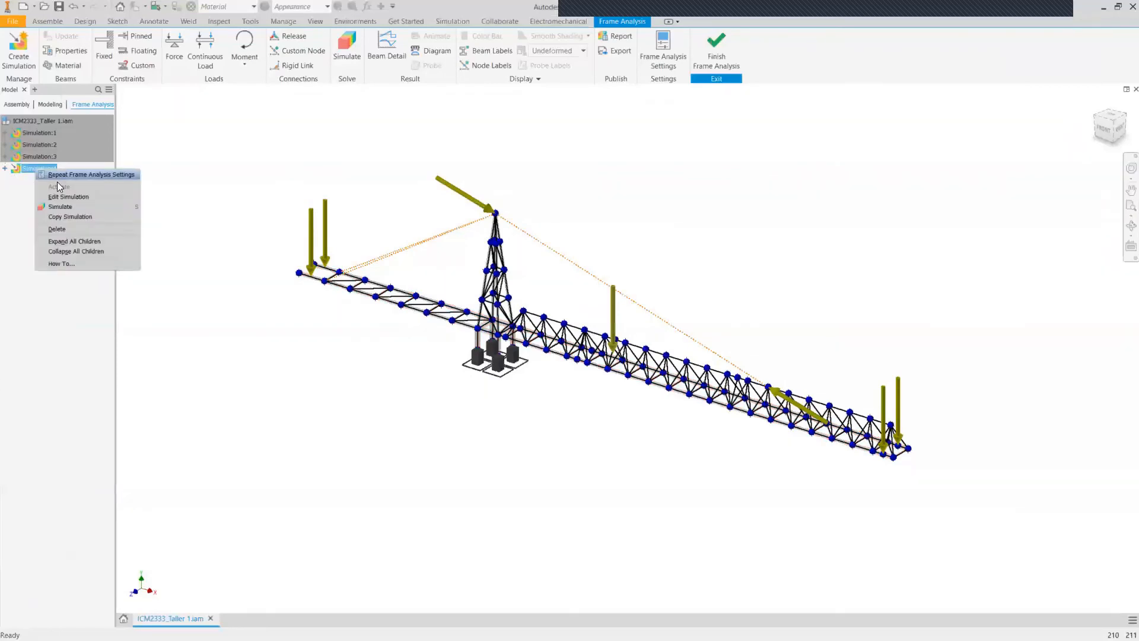
pyautogui.click(72, 217)
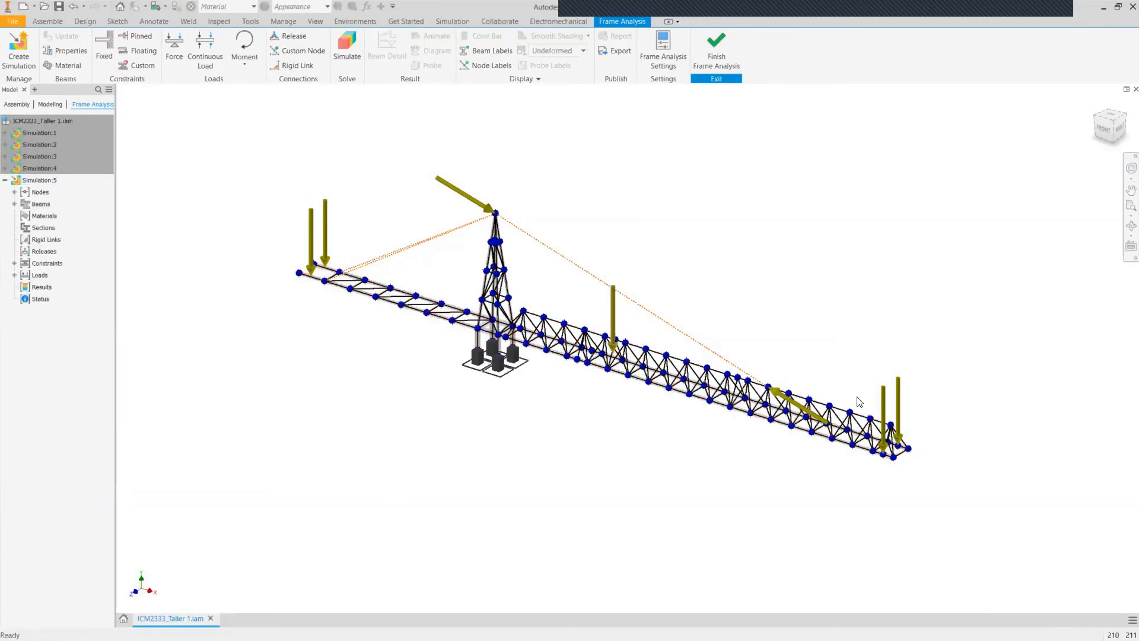
# Check the settings of a vertical force at the long jib's tip in the copied simulation, and look over the supports and beams.
pyautogui.doubleClick(883, 410)
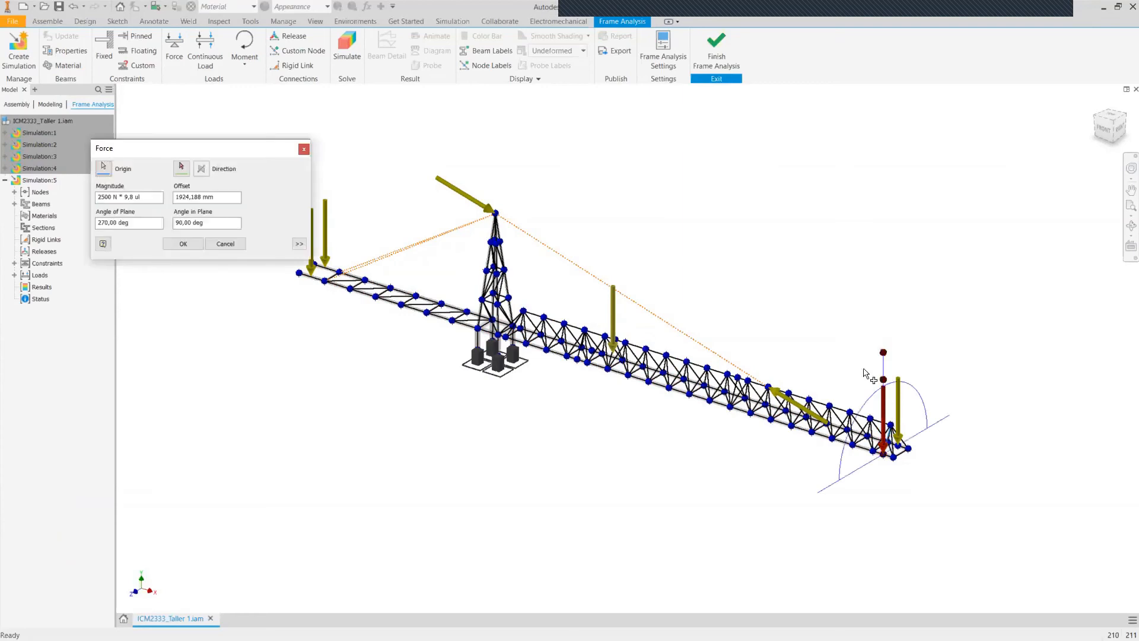
pyautogui.click(101, 197)
pyautogui.click(183, 245)
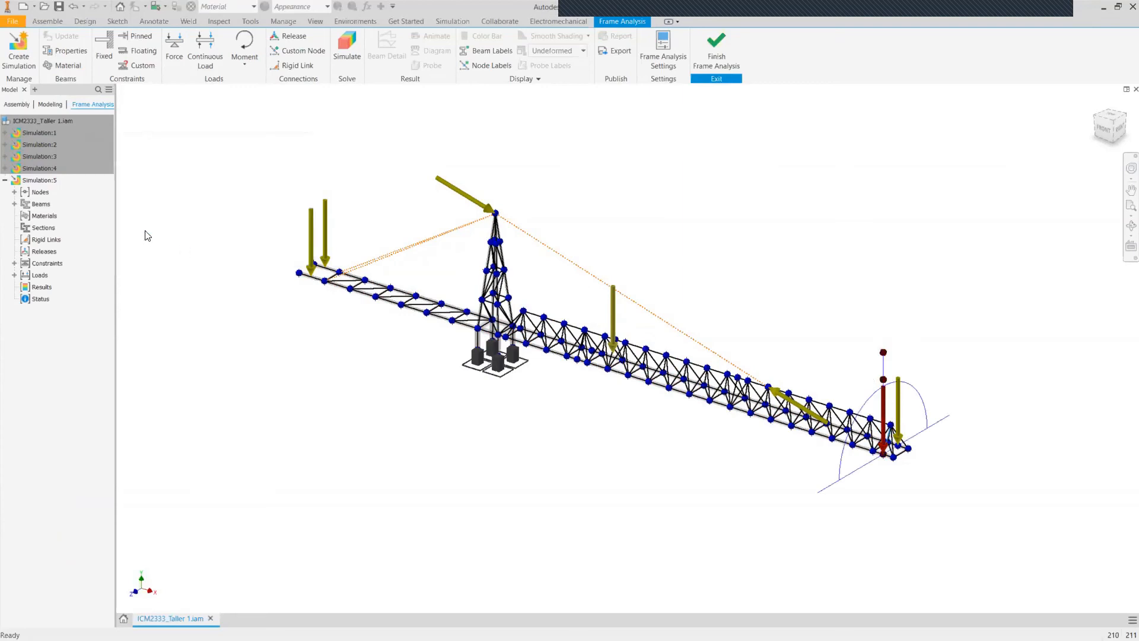
pyautogui.click(4, 180)
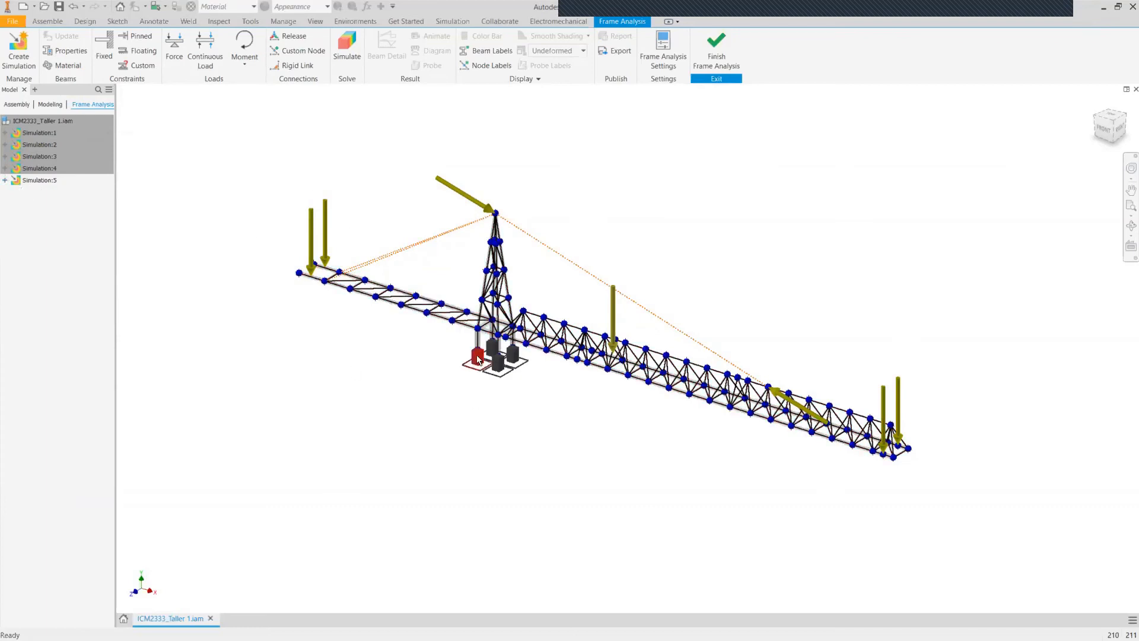
pyautogui.moveTo(493, 374)
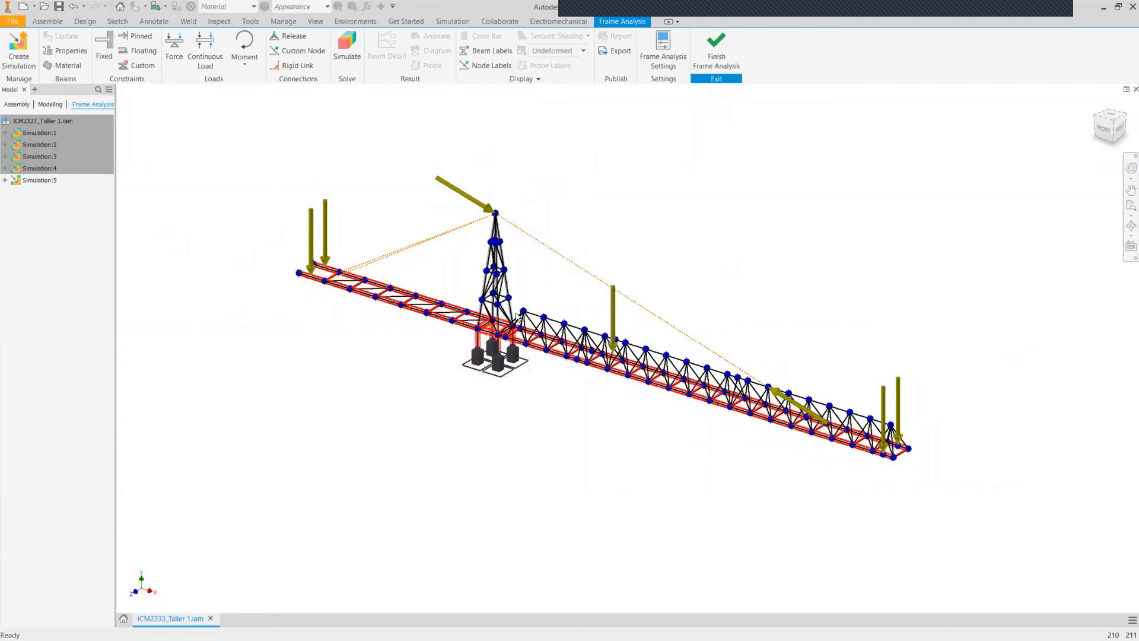
pyautogui.moveTo(516, 317)
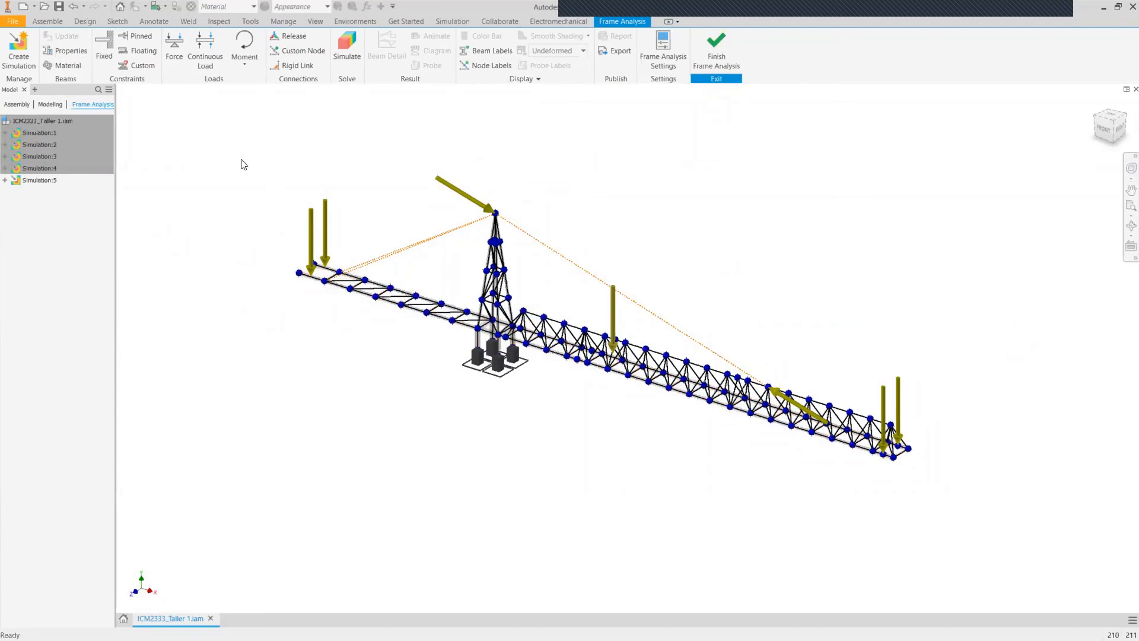
# Reactivate Simulation:4 and start a frame analysis report, moving its dialog clear of the crane's tower.
pyautogui.doubleClick(17, 171)
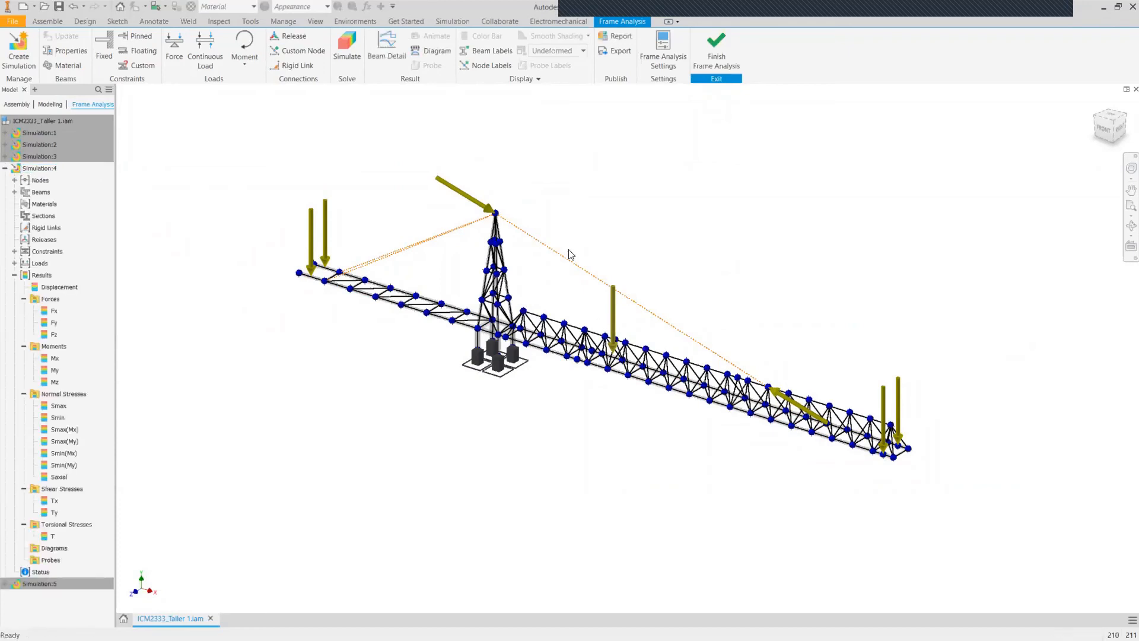
pyautogui.click(617, 39)
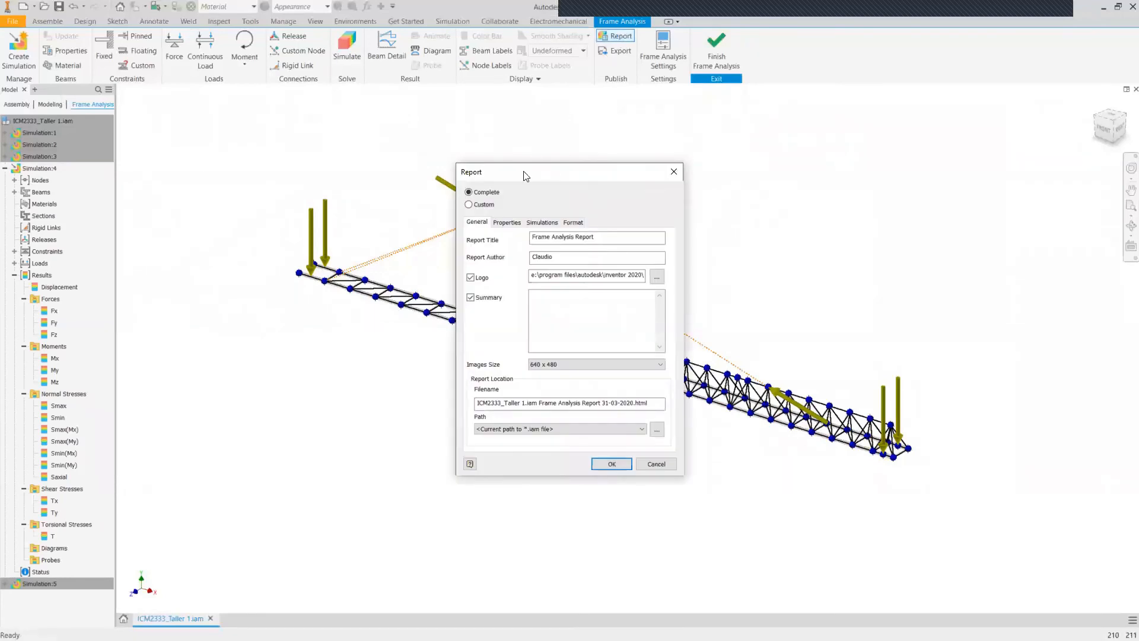
pyautogui.moveTo(523, 175); pyautogui.dragTo(263, 124)
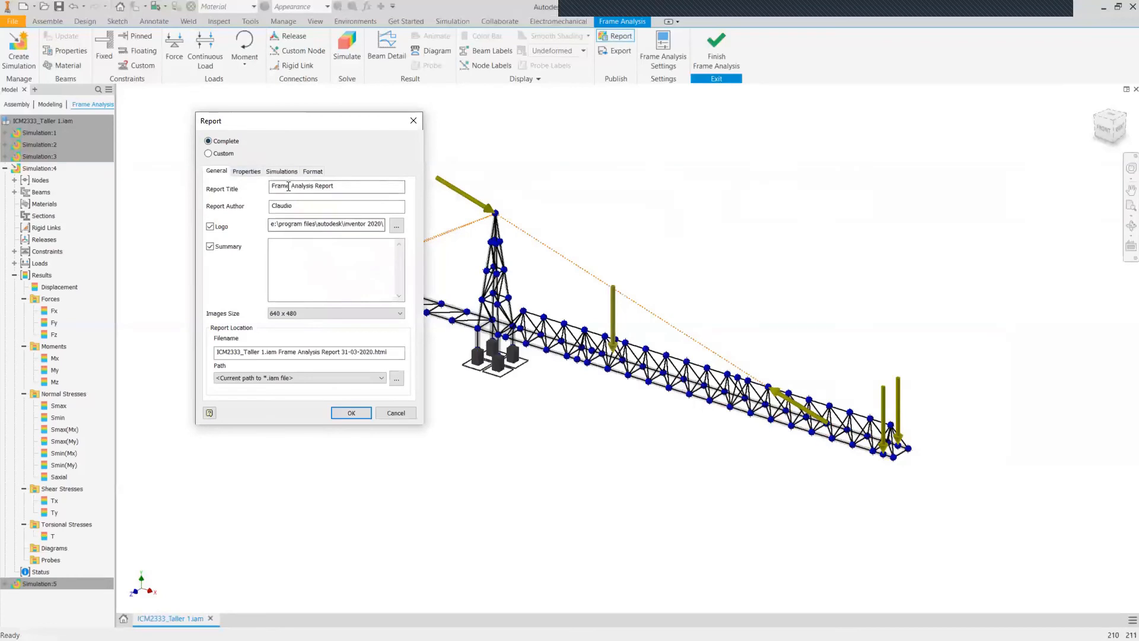
# Review the report's properties, included simulations and format choices, keeping Web Page - multiple files (*.html).
pyautogui.click(246, 172)
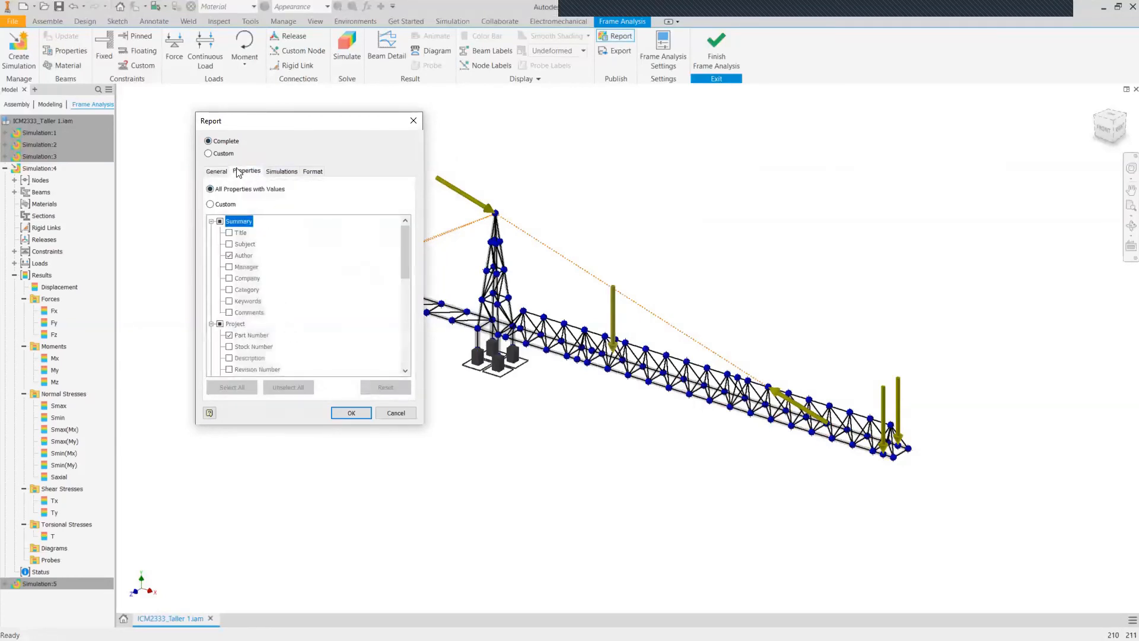
pyautogui.click(281, 172)
pyautogui.moveTo(405, 311); pyautogui.dragTo(402, 371)
pyautogui.click(312, 172)
pyautogui.click(261, 204)
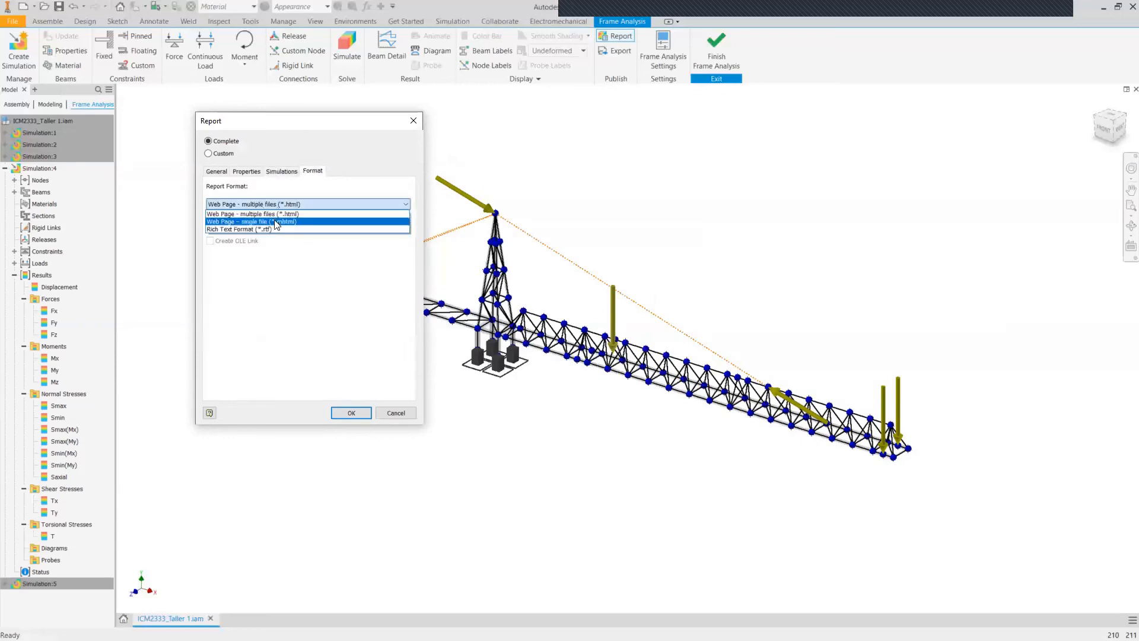
pyautogui.click(295, 203)
# Check the report contents of each simulation, including its loads, and generate the complete report.
pyautogui.click(282, 172)
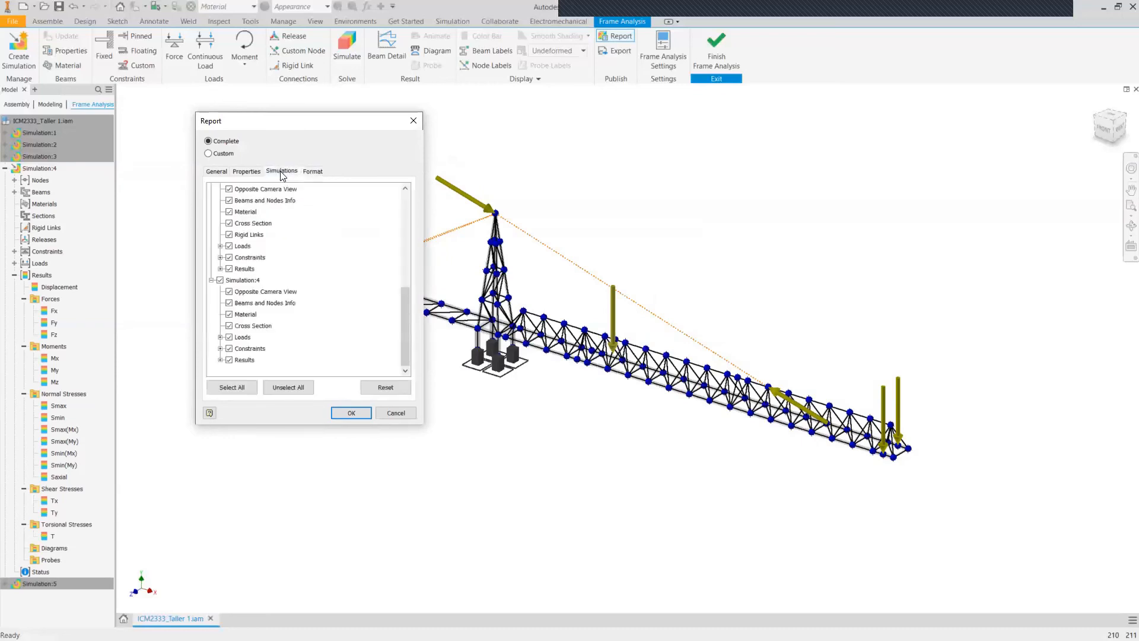
pyautogui.scroll(1, 317, 341)
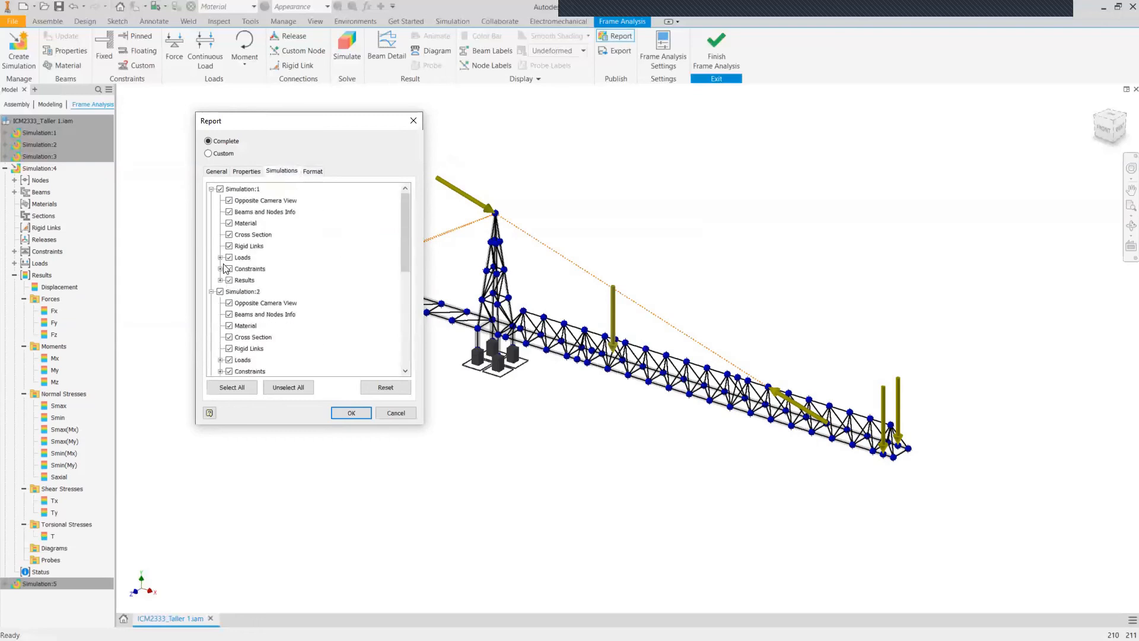
pyautogui.scroll(-1, 252, 305)
pyautogui.click(220, 337)
pyautogui.scroll(-1, 307, 350)
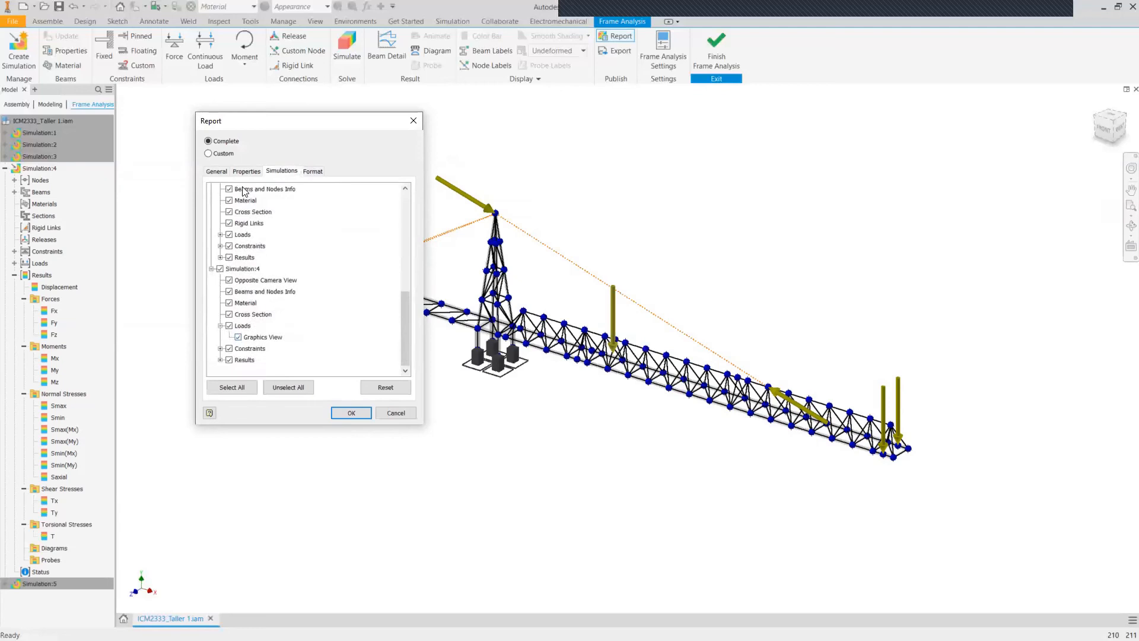
pyautogui.scroll(7, 257, 268)
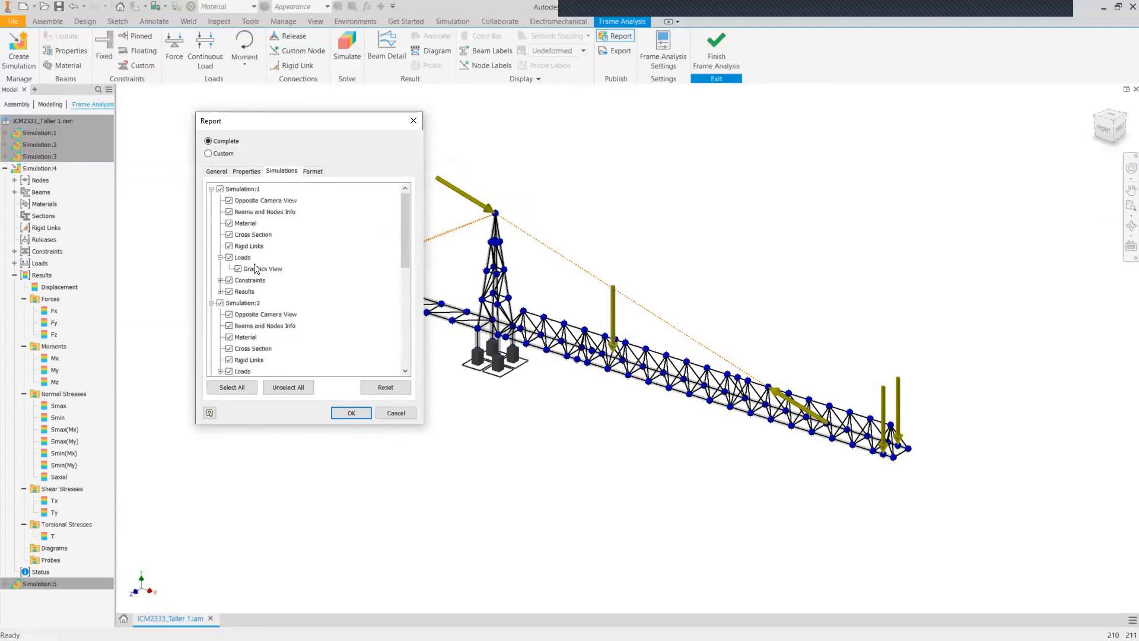
pyautogui.click(354, 416)
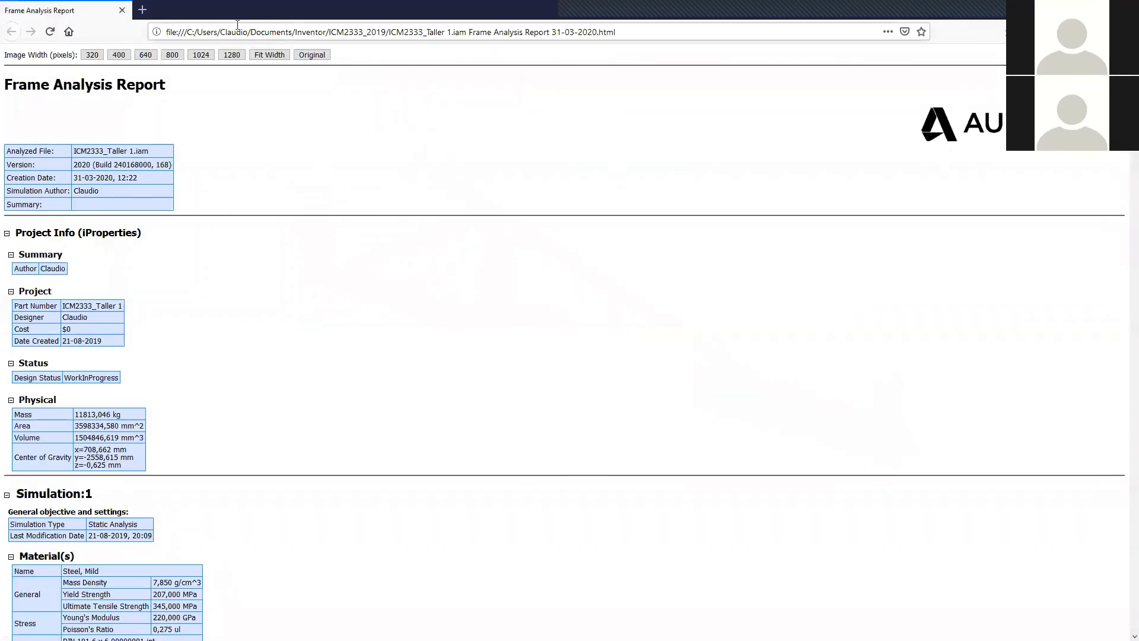
# Highlight the generated report's file path in the browser and clear the selection.
pyautogui.moveTo(172, 33); pyautogui.dragTo(702, 37)
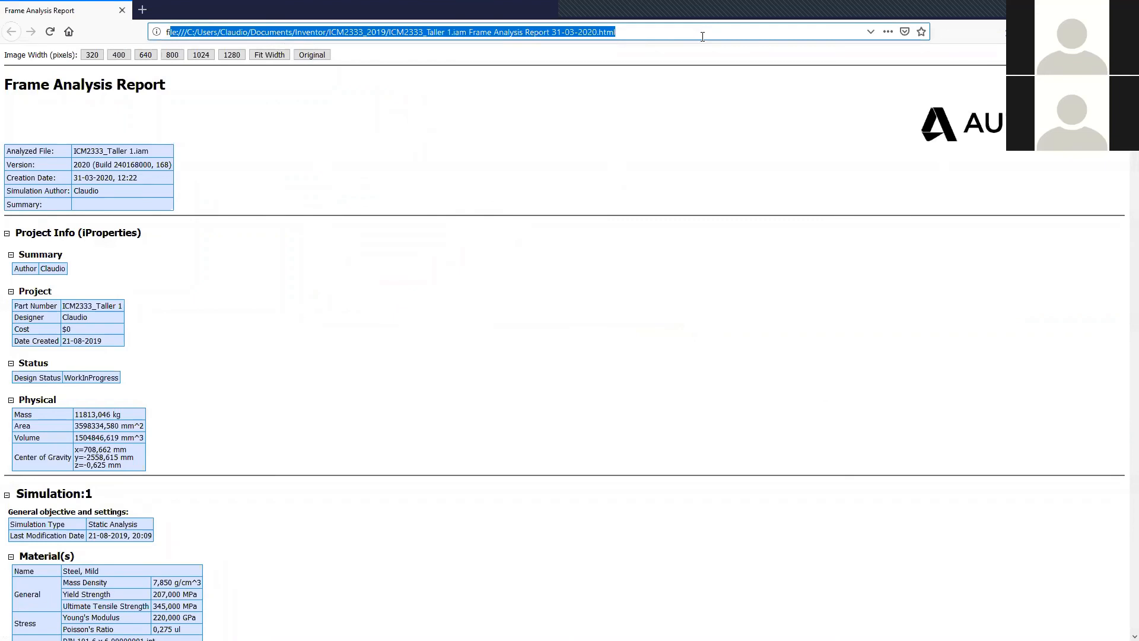
pyautogui.click(702, 37)
pyautogui.moveTo(623, 26); pyautogui.dragTo(166, 32)
pyautogui.click(266, 141)
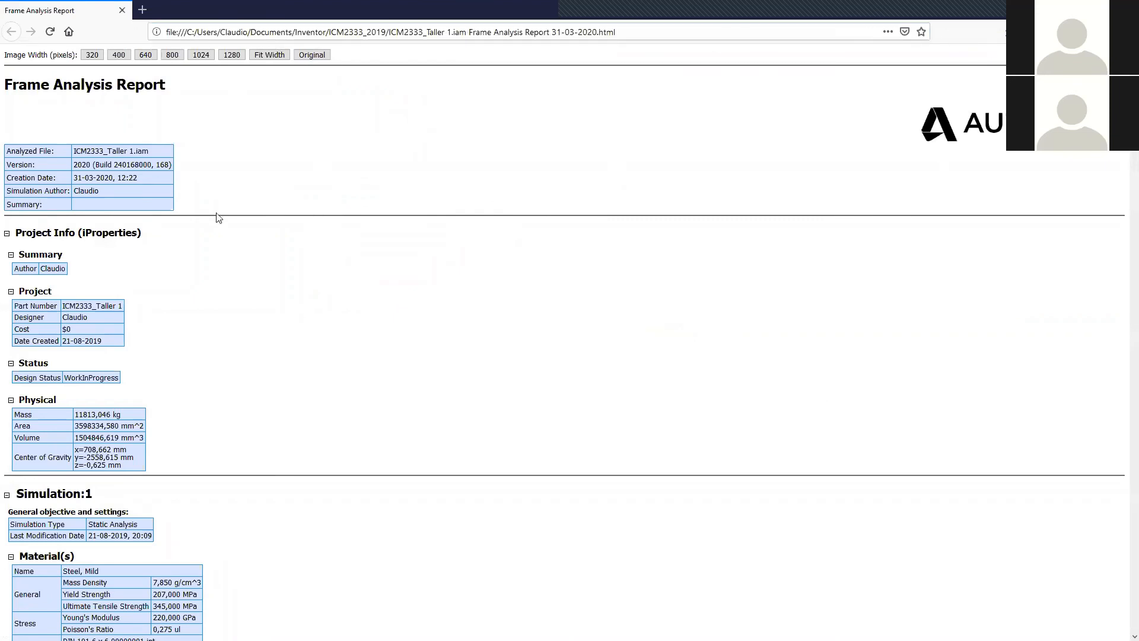
# Read the report's part lists, section properties, force definitions and fixed constraints for Simulation:1.
pyautogui.scroll(-3, 220, 218)
pyautogui.scroll(-20, 117, 194)
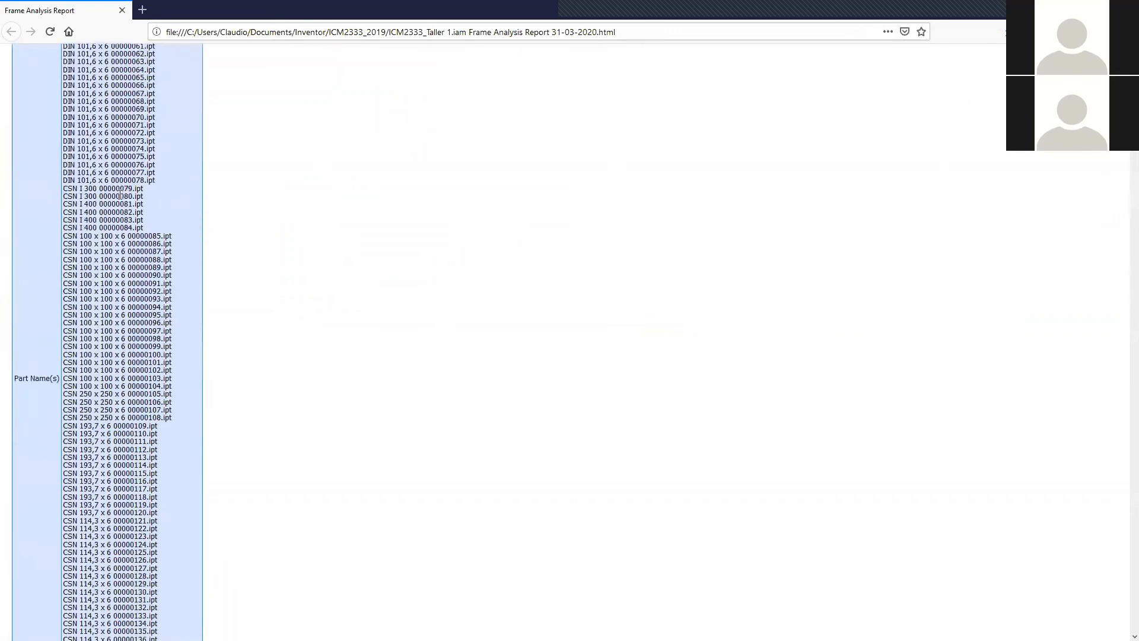
pyautogui.scroll(-20, 213, 239)
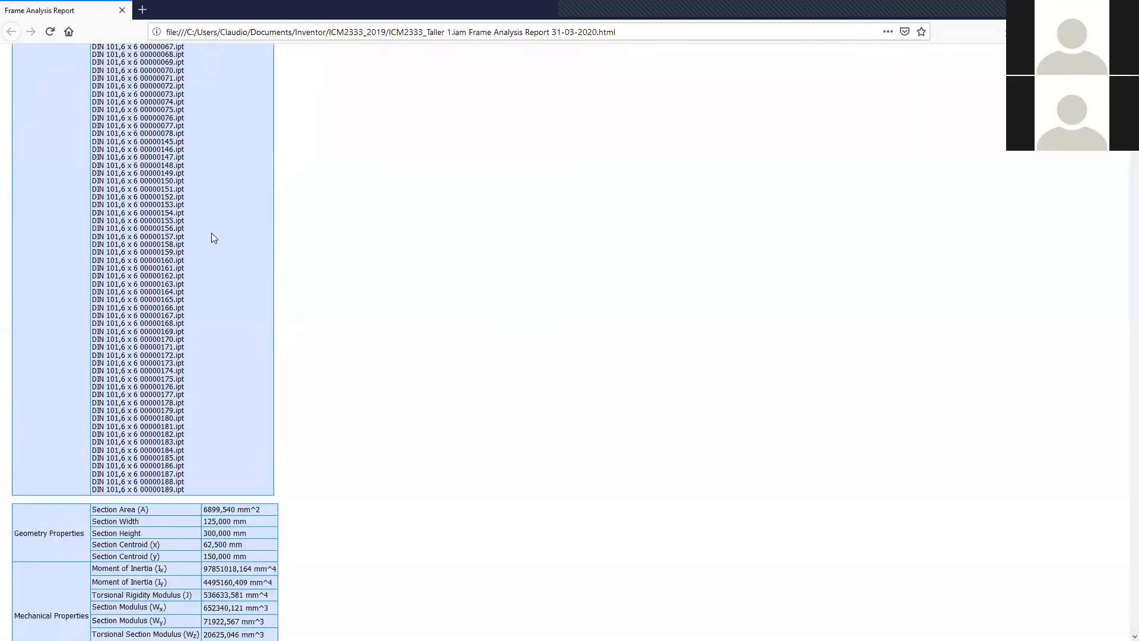
pyautogui.scroll(-15, 214, 235)
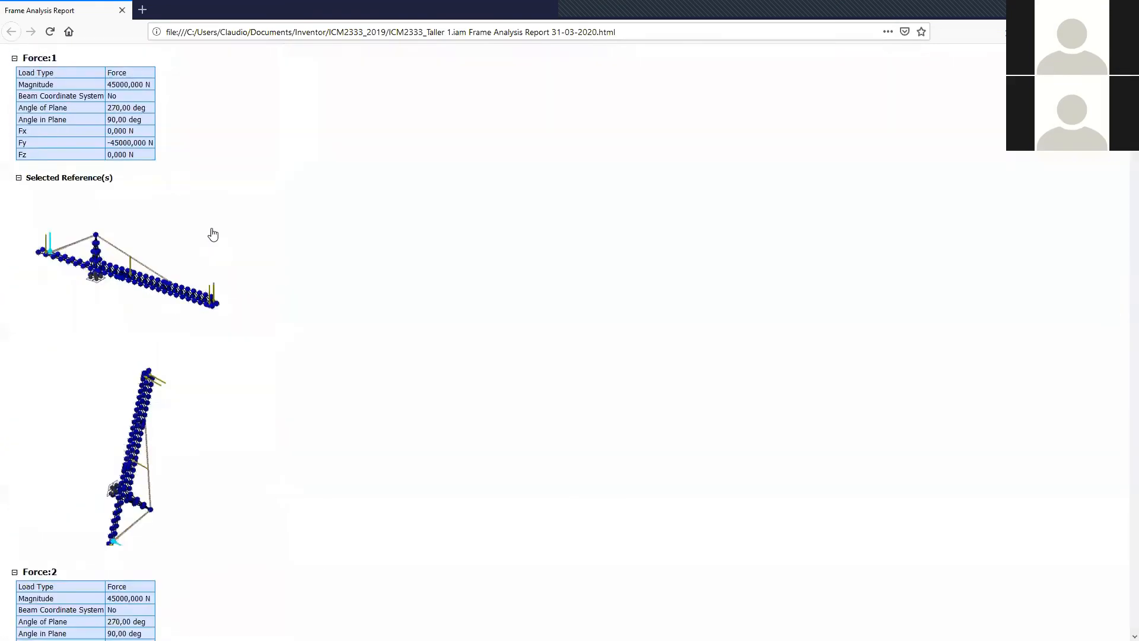
pyautogui.scroll(5, 214, 232)
pyautogui.scroll(-6, 166, 287)
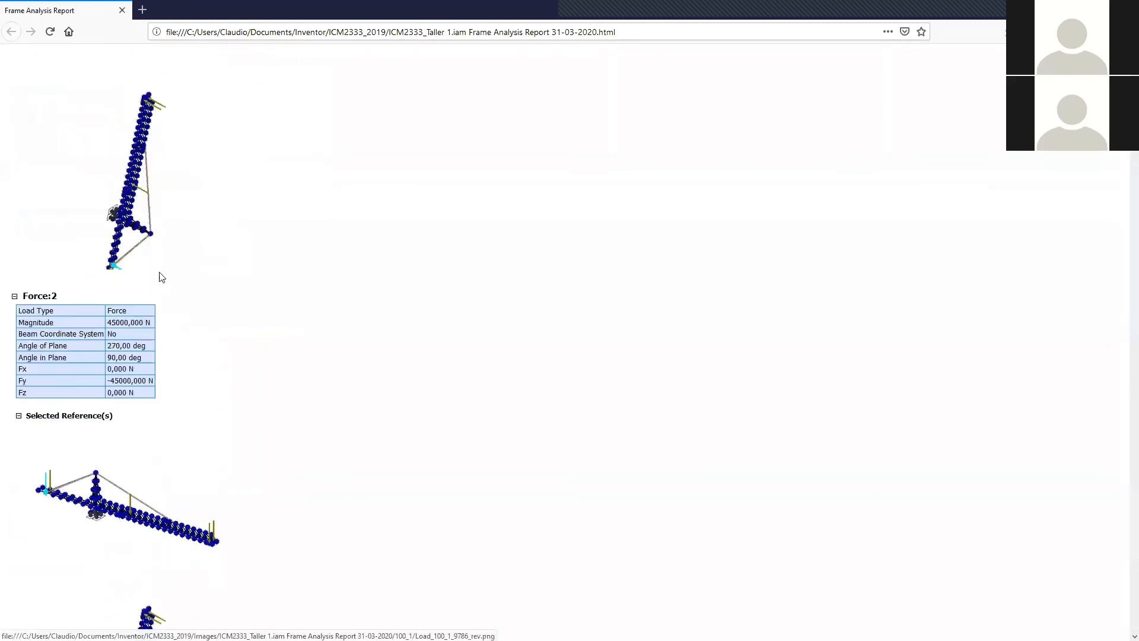
pyautogui.scroll(-15, 160, 276)
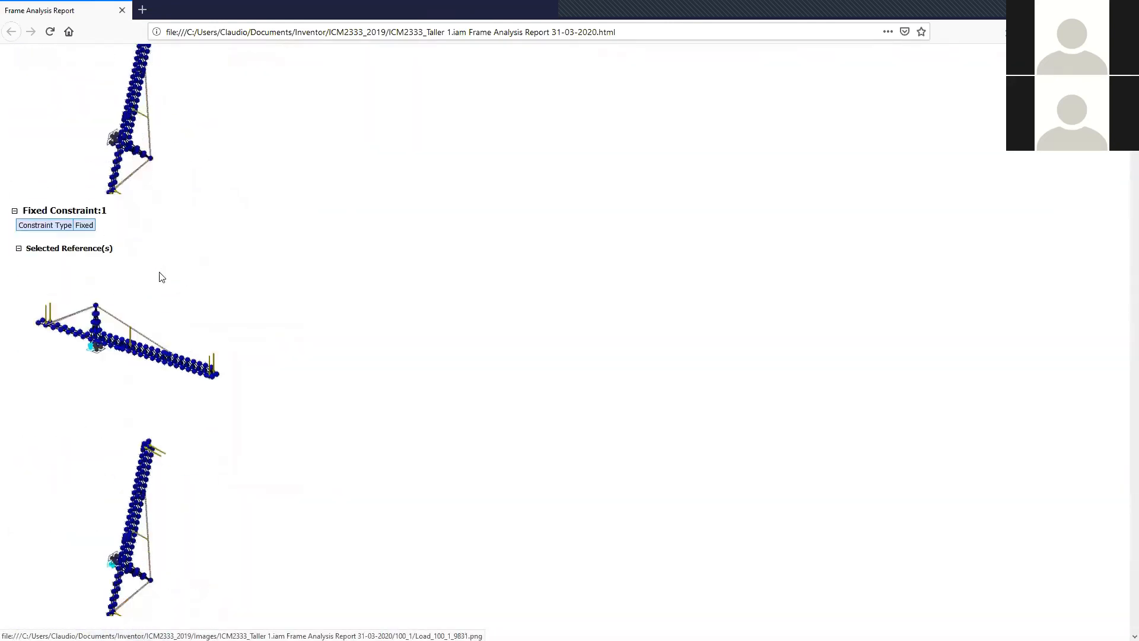
# Read the report's result tables and its displacement, force, moment and stress figures, and return to the beginning.
pyautogui.scroll(-20, 161, 267)
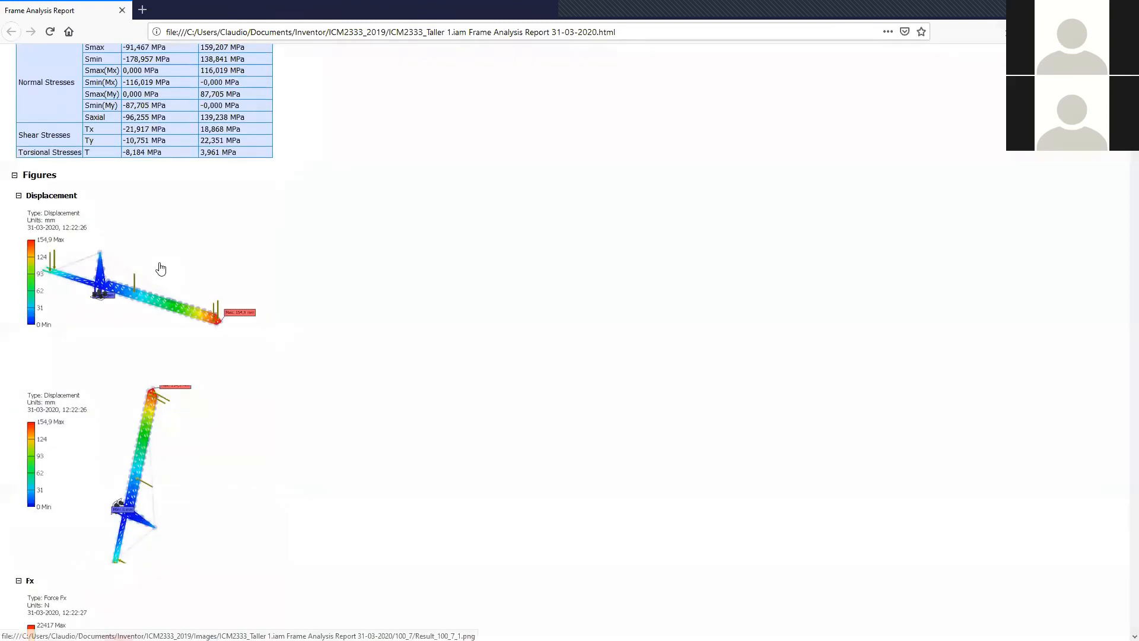
pyautogui.scroll(4, 161, 269)
pyautogui.scroll(-2, 160, 267)
pyautogui.scroll(4, 159, 266)
pyautogui.scroll(-20, 159, 267)
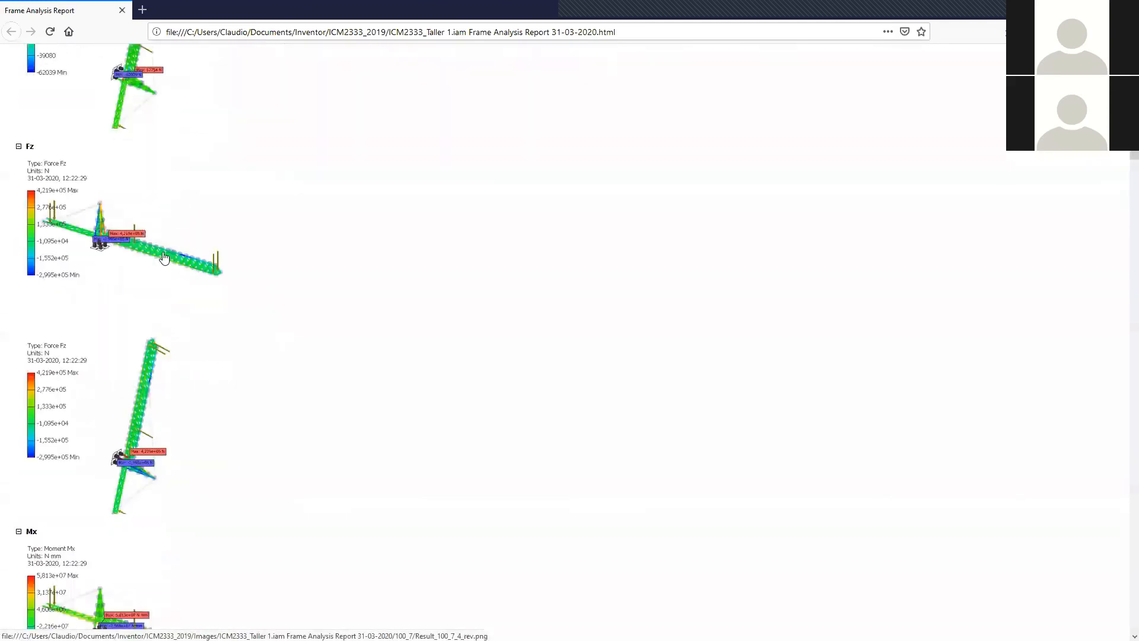
pyautogui.scroll(-20, 164, 257)
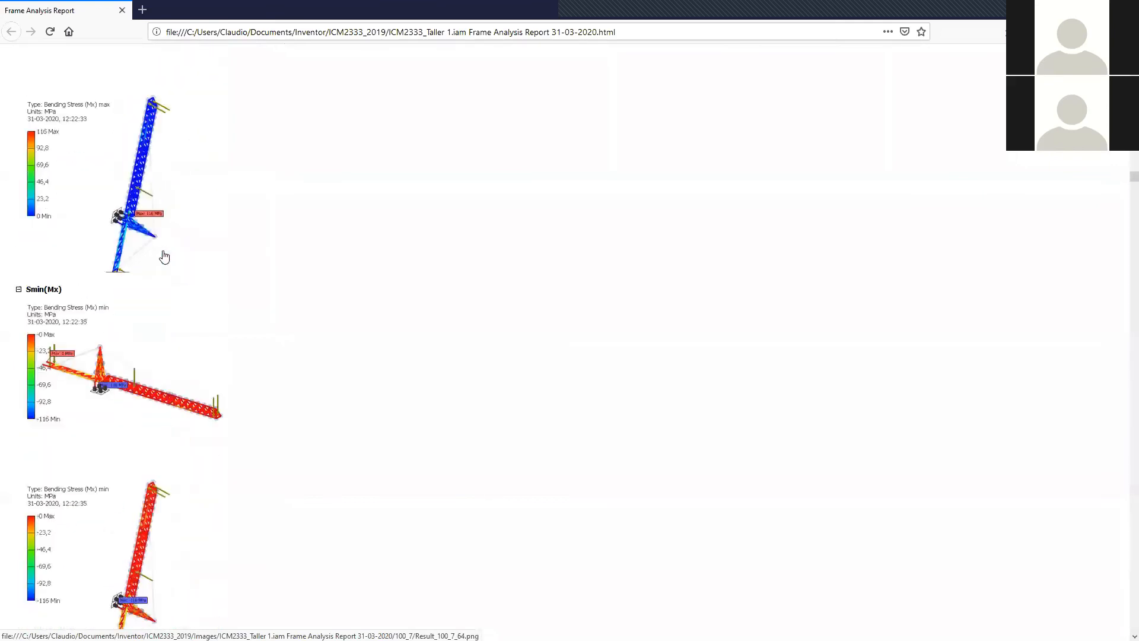
pyautogui.scroll(-5, 165, 257)
pyautogui.moveTo(1129, 191); pyautogui.dragTo(1126, 54)
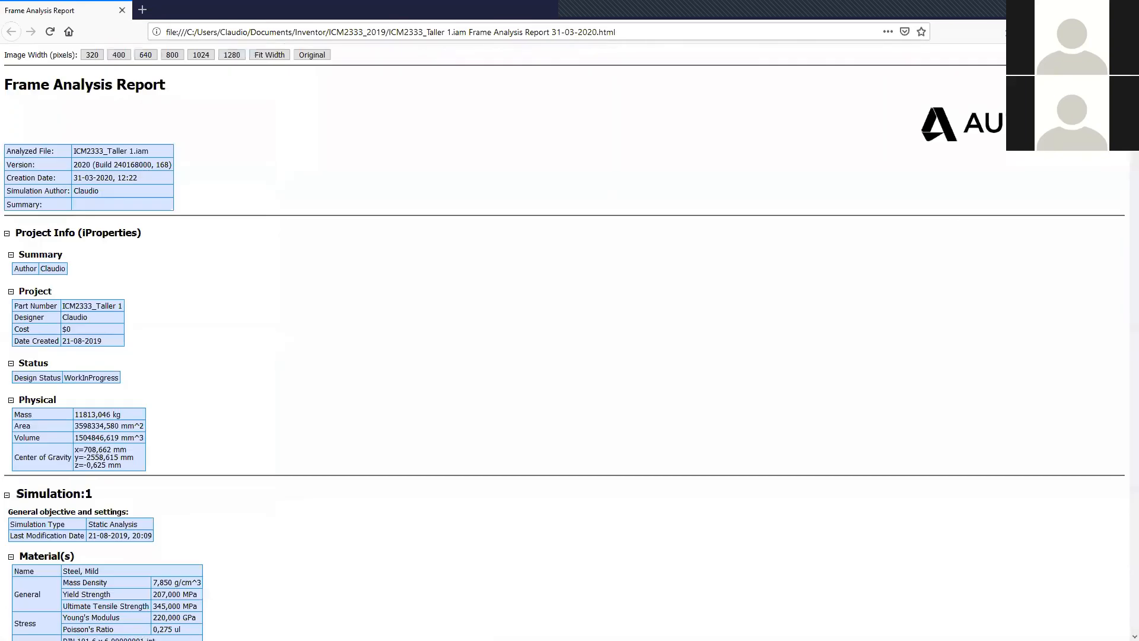
# Set the report's image width to 1024 pixels and look over the resized figures.
pyautogui.click(202, 57)
pyautogui.scroll(-20, 648, 218)
pyautogui.moveTo(1134, 58)
pyautogui.mouseDown()
pyautogui.moveTo(1117, 363)
pyautogui.moveTo(1121, 58)
pyautogui.mouseUp()
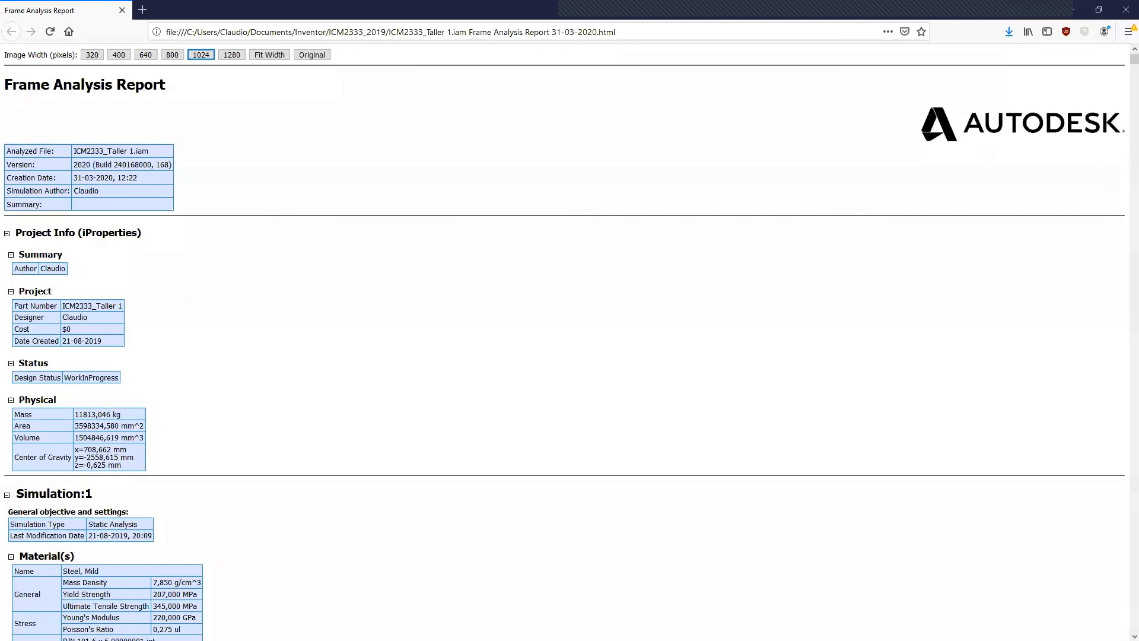
# Switch back to Inventor and examine the crane frame's loads and fixed supports in front and isometric views.
pyautogui.hotkey('alt', 'Tab')
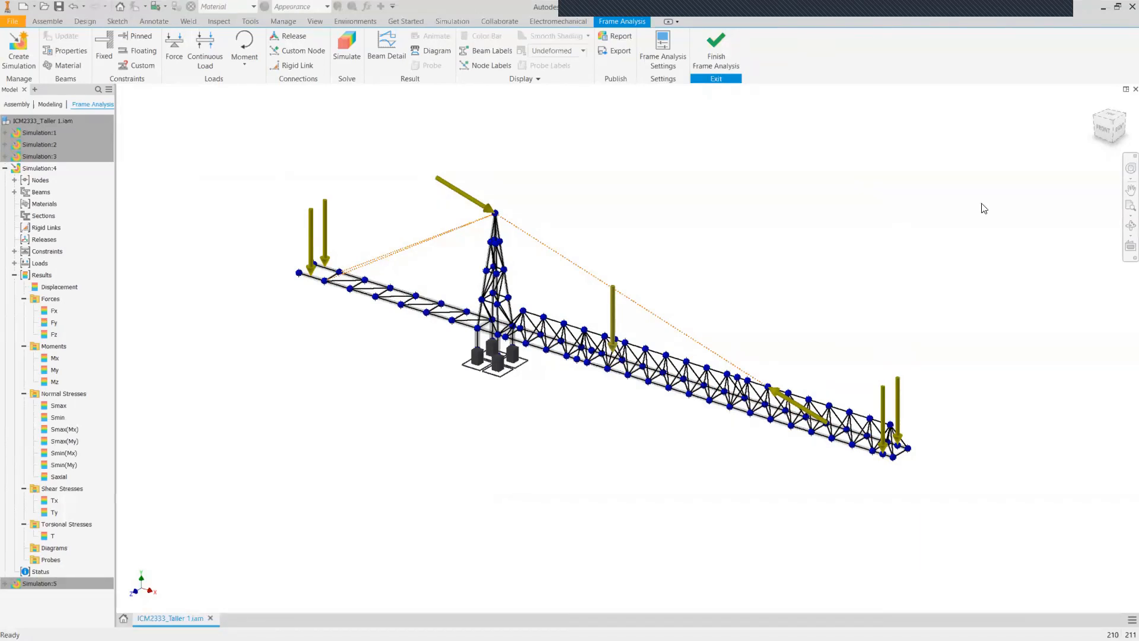
pyautogui.click(1104, 134)
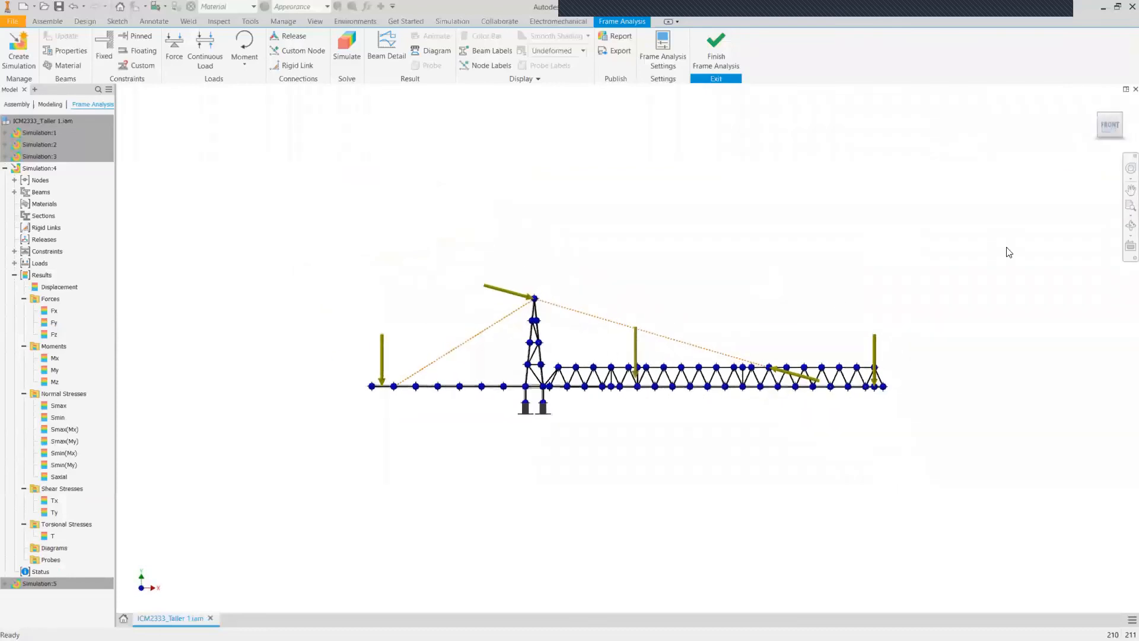
pyautogui.click(1119, 123)
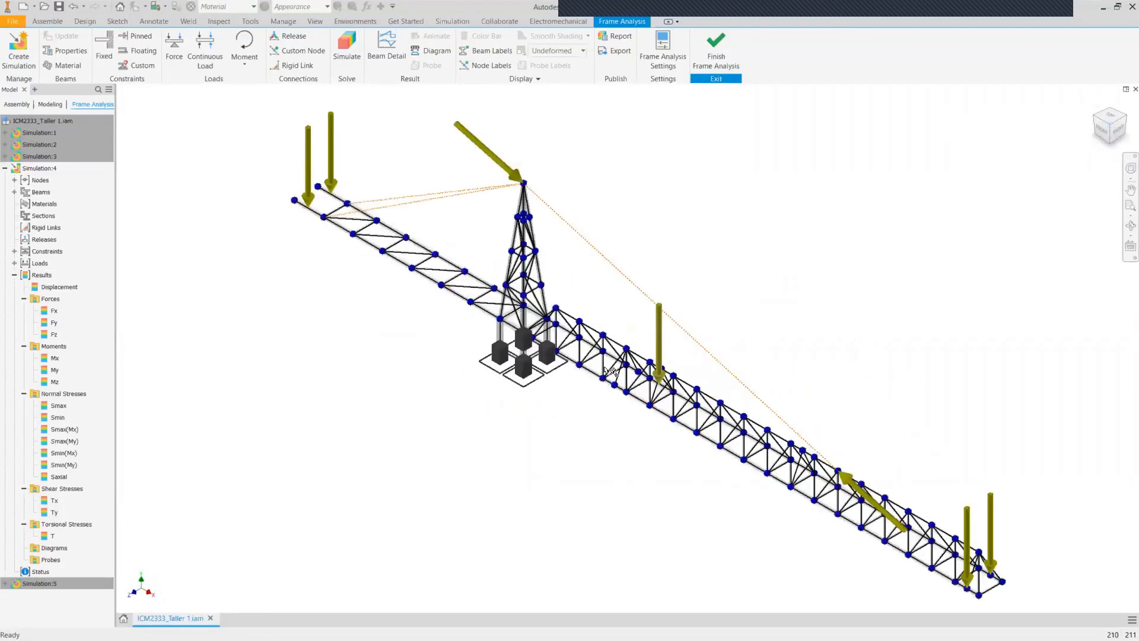
pyautogui.scroll(-5, 609, 372)
pyautogui.scroll(4, 610, 370)
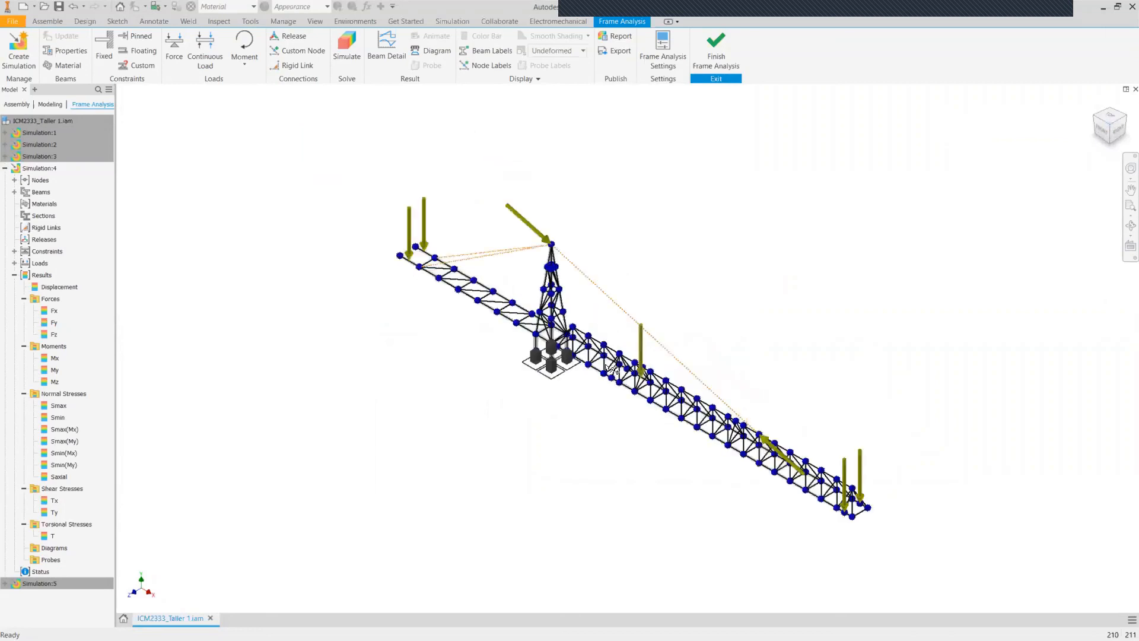
pyautogui.scroll(3, 611, 369)
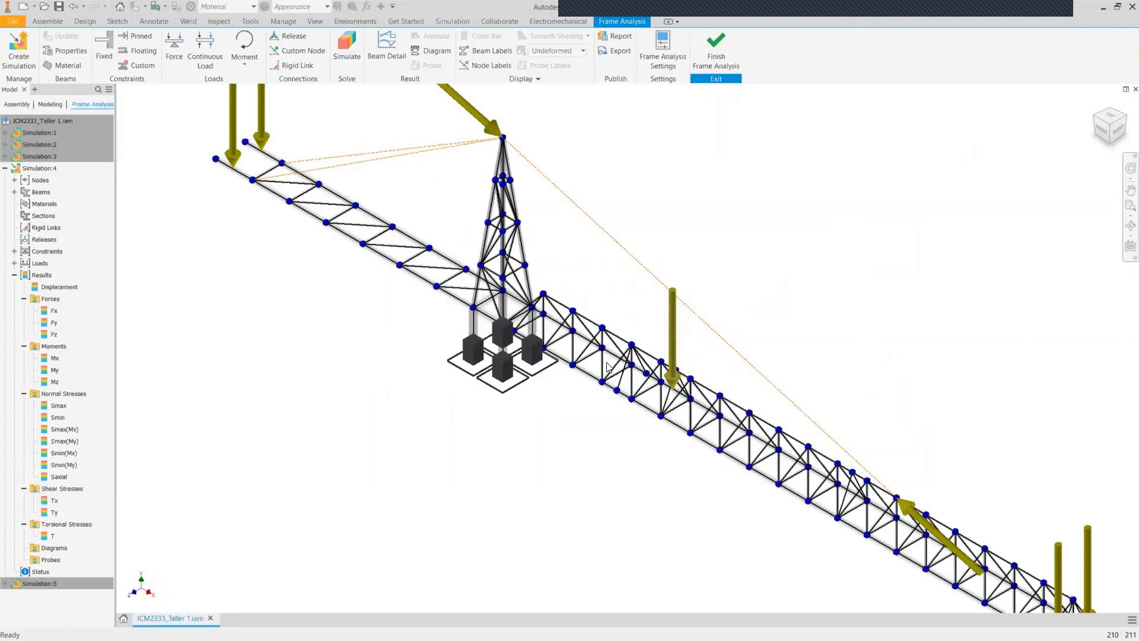
pyautogui.scroll(5, 500, 387)
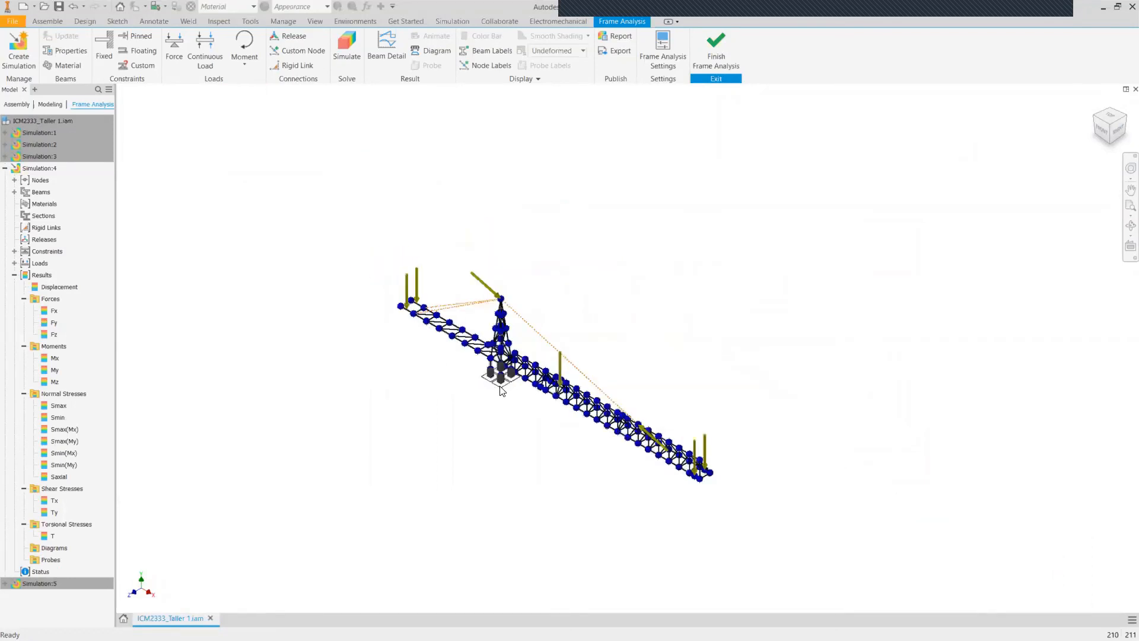
pyautogui.scroll(-3, 500, 386)
# Examine the counter-jib, mast and main jib from the front, and inspect the mast base in isometric view.
pyautogui.click(1101, 128)
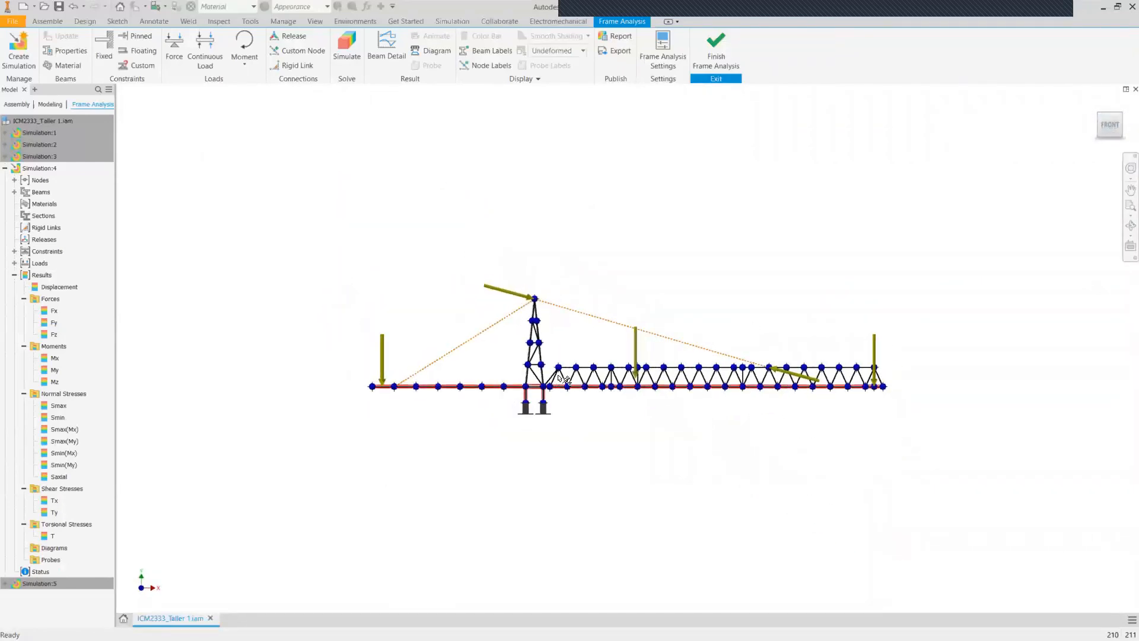
pyautogui.scroll(-3, 563, 379)
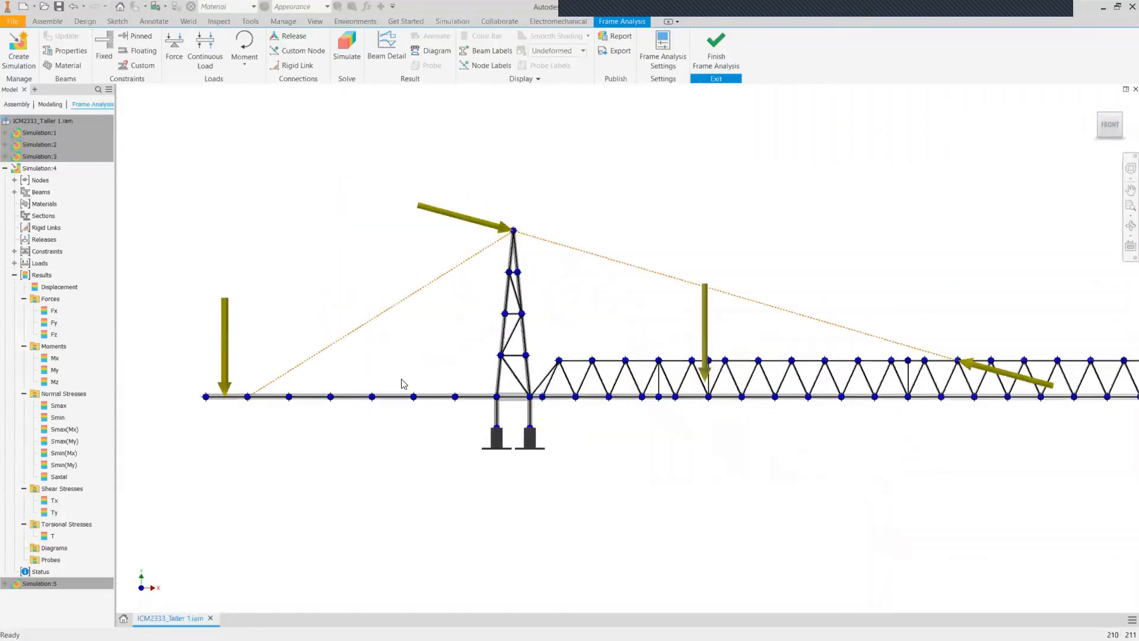
pyautogui.scroll(3, 402, 356)
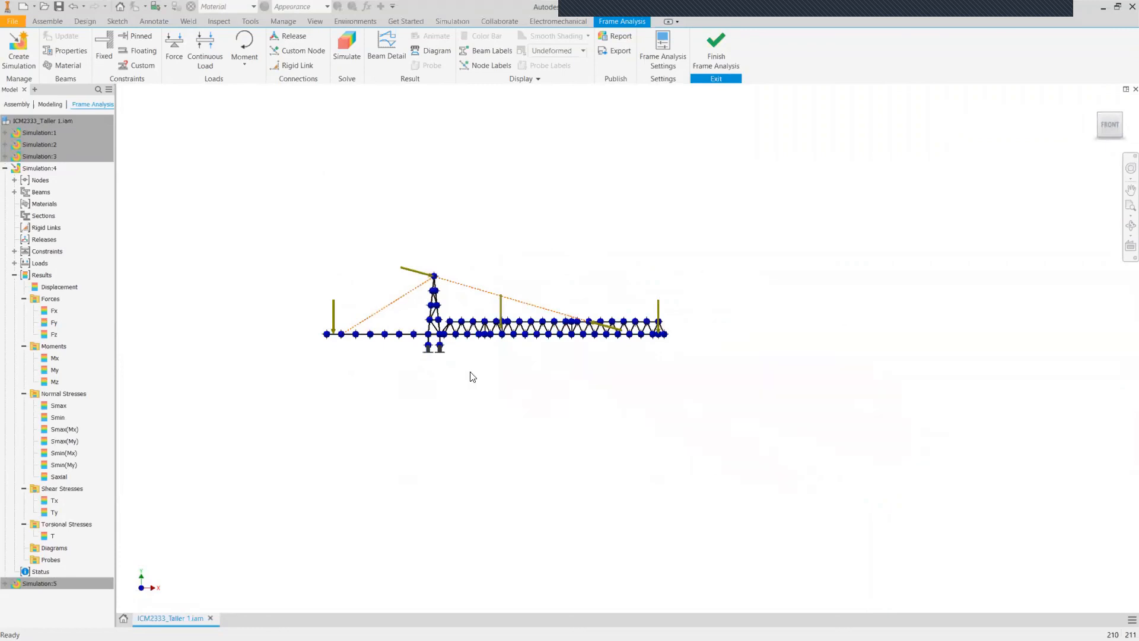
pyautogui.scroll(4, 558, 334)
pyautogui.scroll(-7, 559, 334)
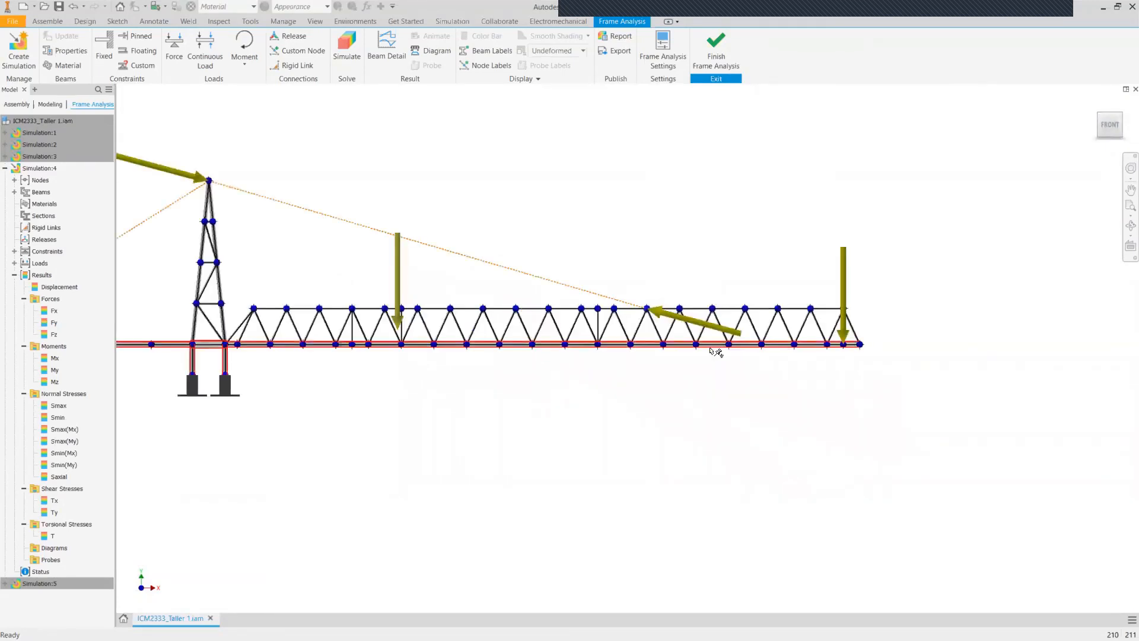
pyautogui.click(1120, 116)
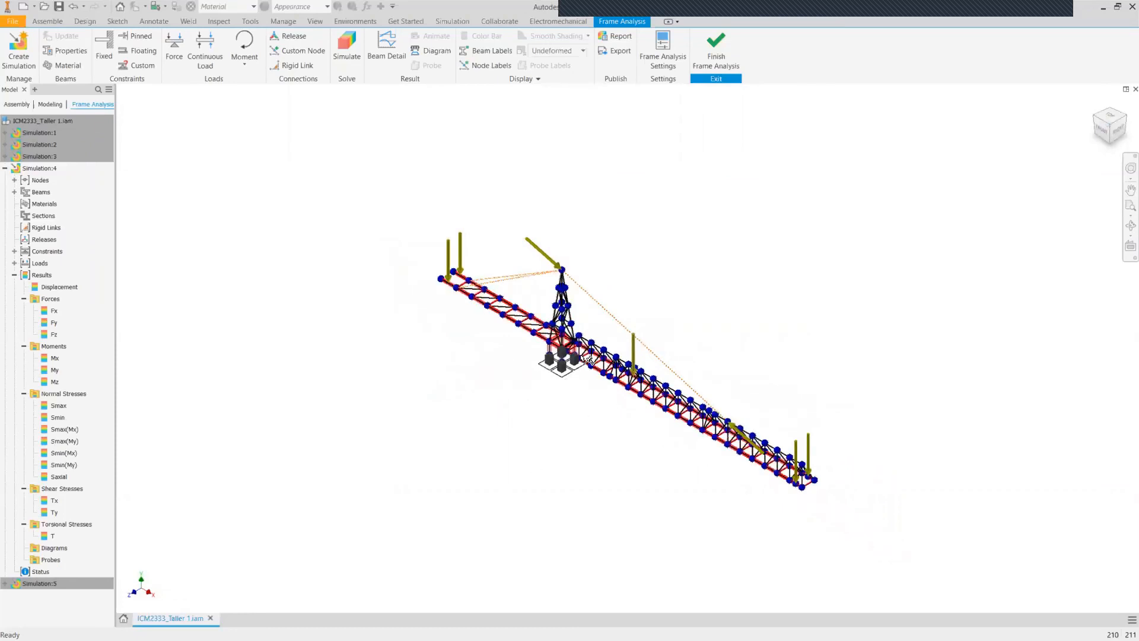
pyautogui.scroll(-5, 587, 359)
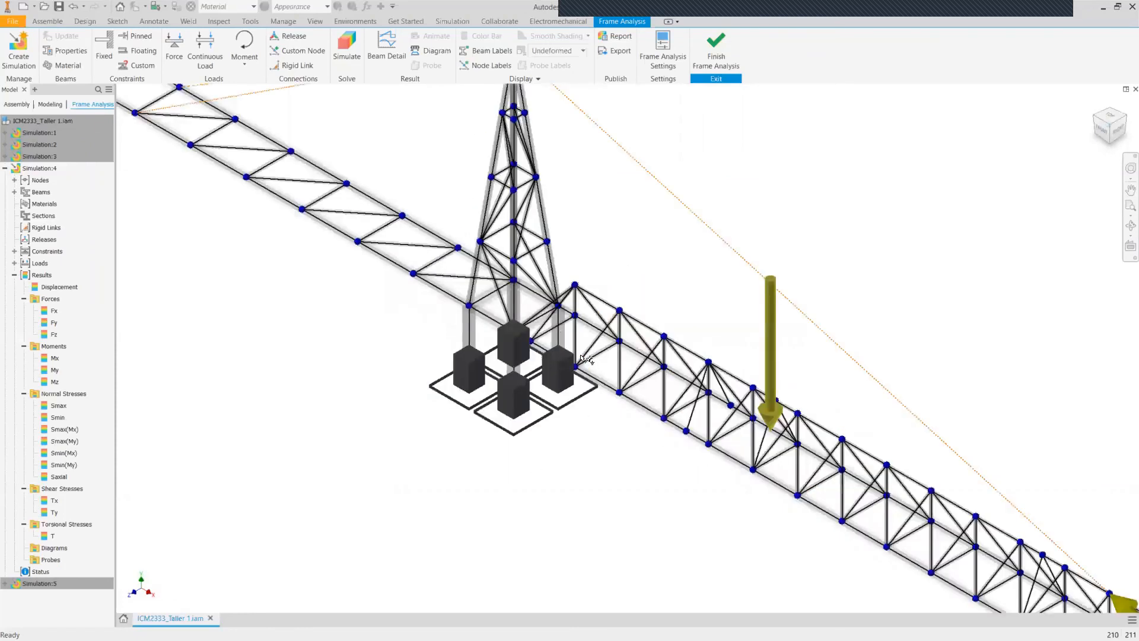
pyautogui.scroll(3, 587, 359)
# Display the Smax normal stress result for Simulation:4 and examine the beams where the mast meets the jib.
pyautogui.doubleClick(59, 406)
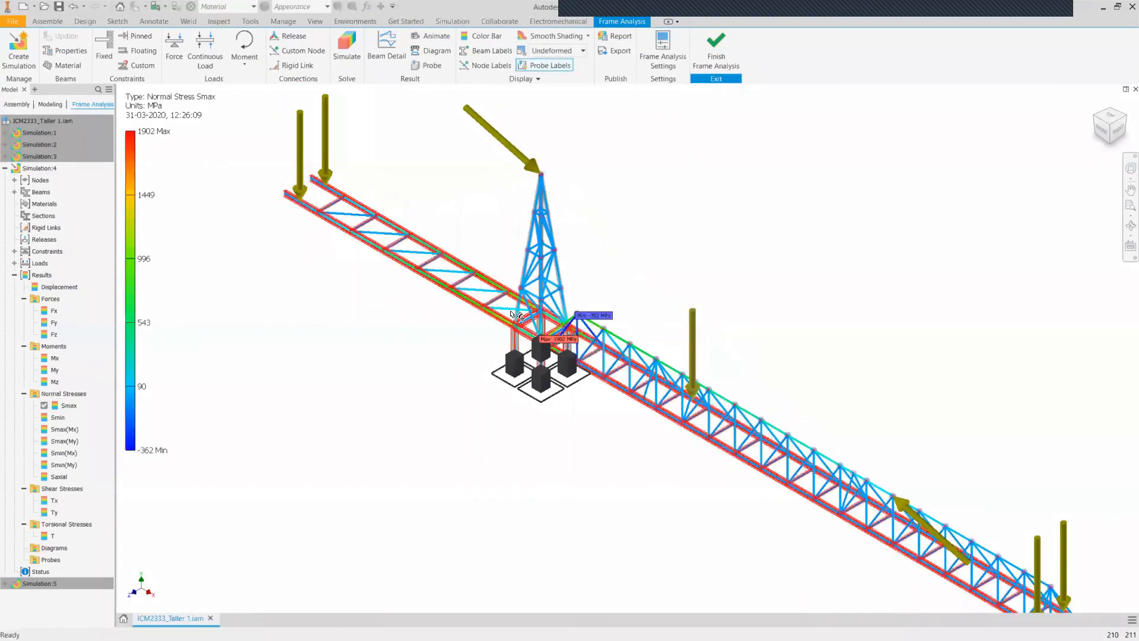
pyautogui.scroll(-5, 516, 315)
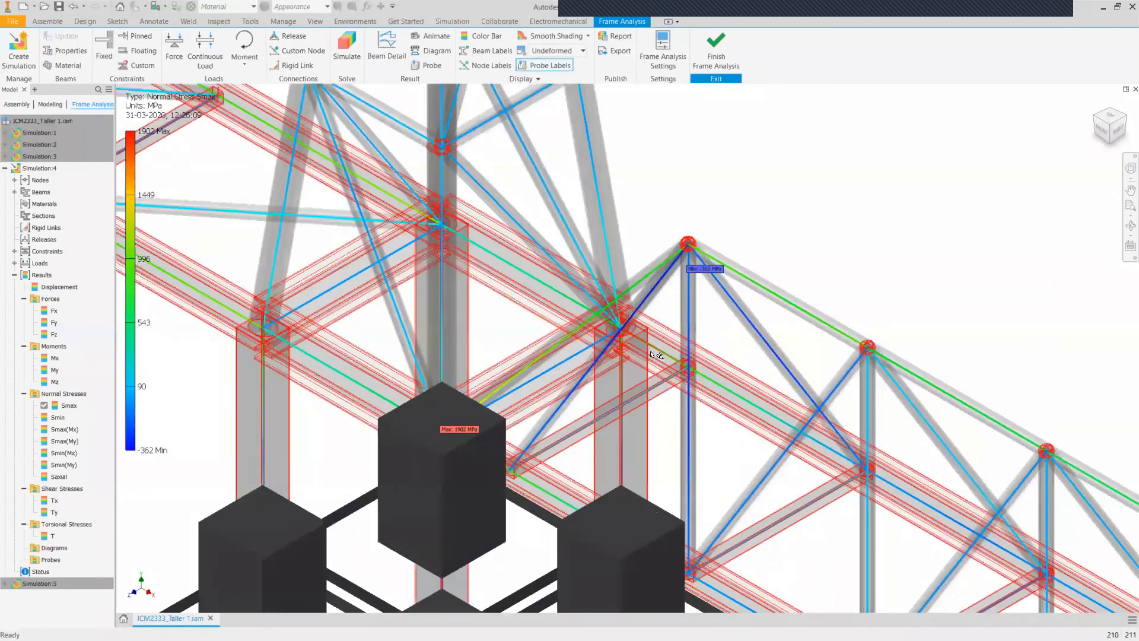
pyautogui.scroll(5, 657, 355)
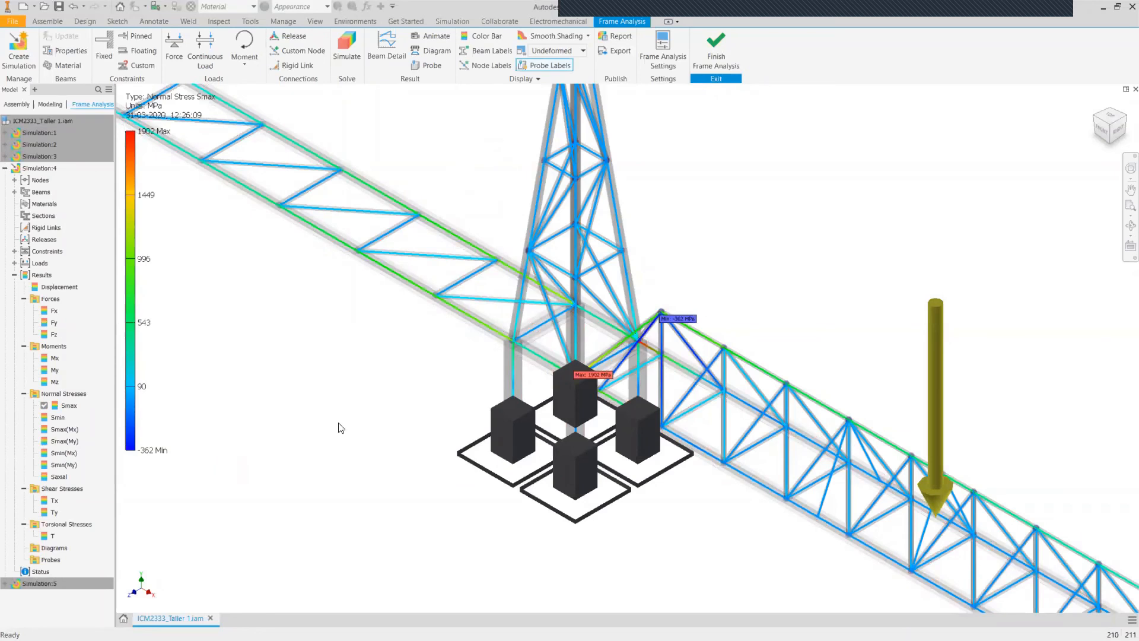
pyautogui.scroll(-5, 339, 423)
pyautogui.scroll(7, 418, 422)
pyautogui.scroll(5, 556, 419)
pyautogui.scroll(-8, 558, 421)
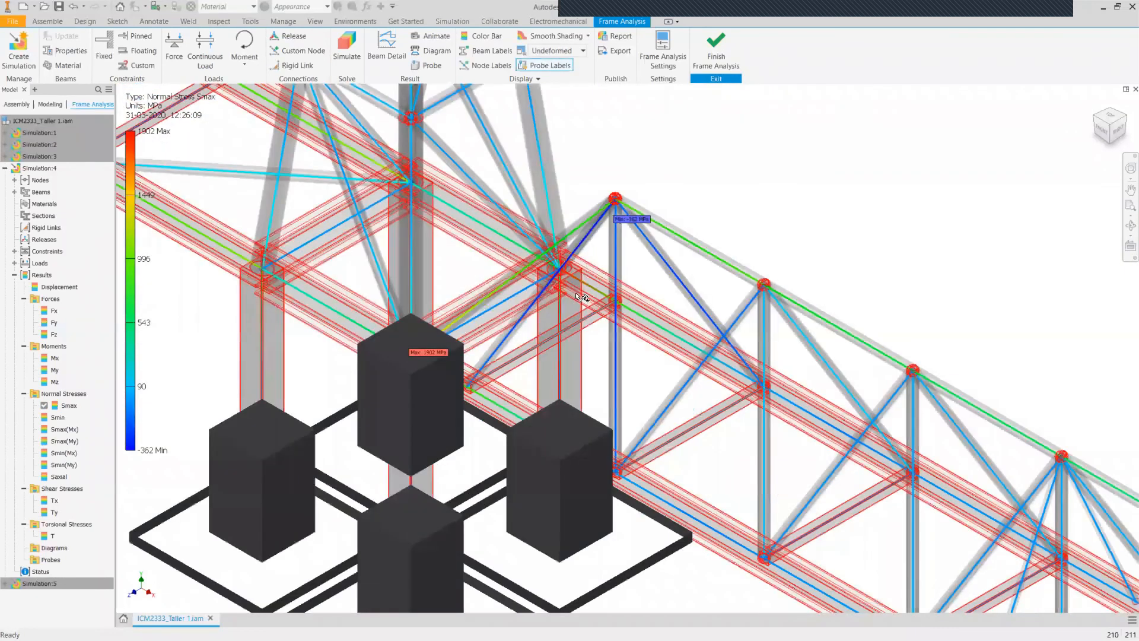
pyautogui.scroll(3, 569, 301)
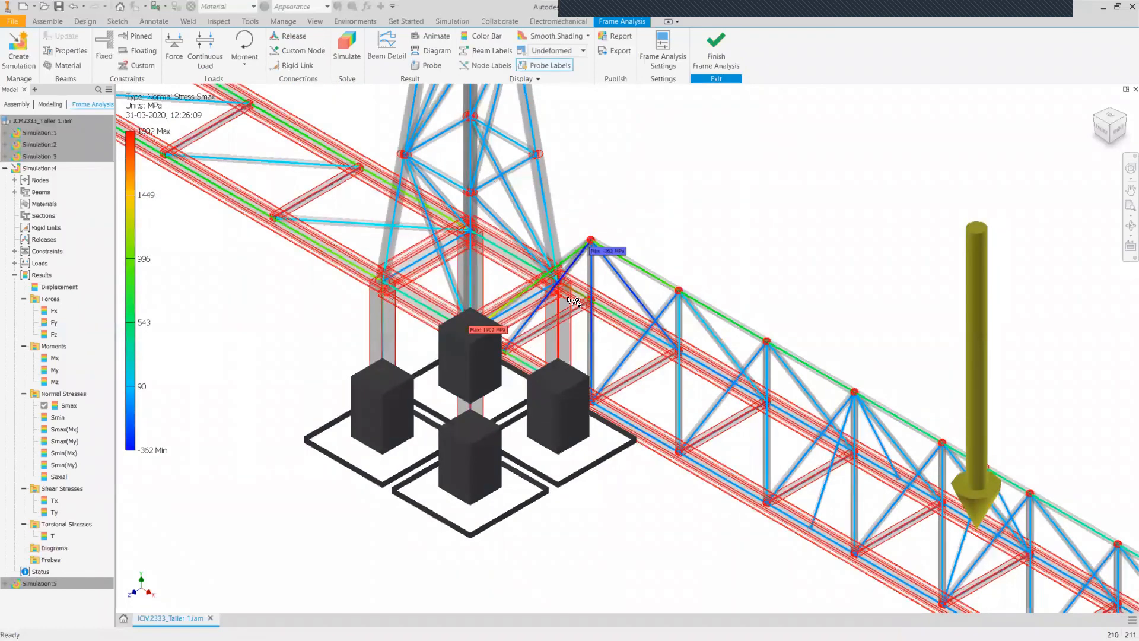
pyautogui.scroll(5, 492, 309)
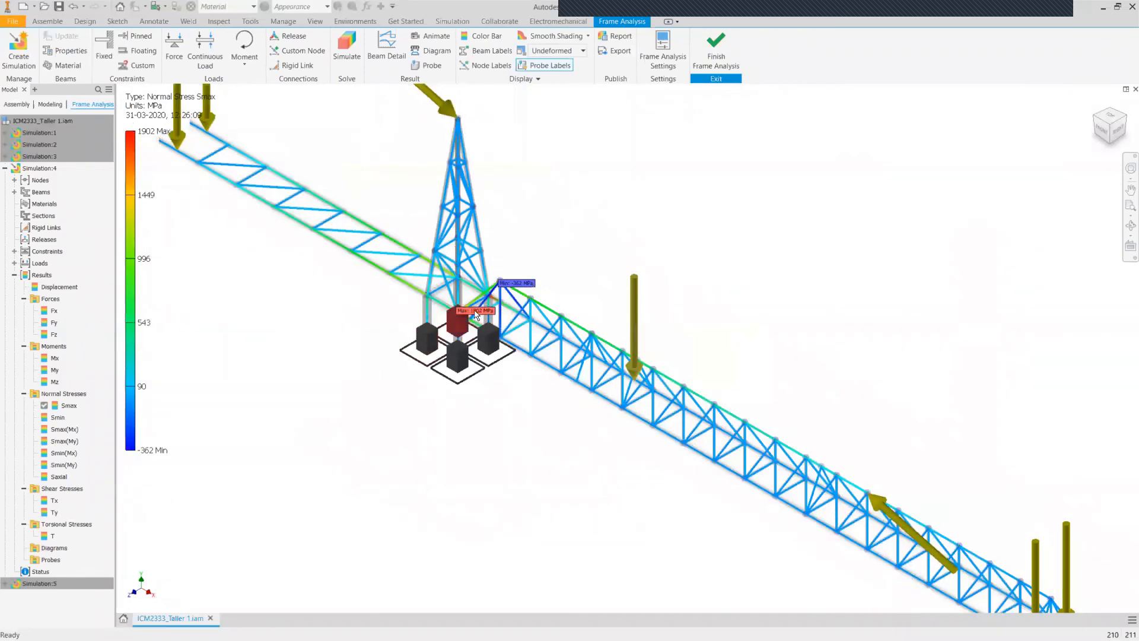
pyautogui.scroll(-5, 487, 307)
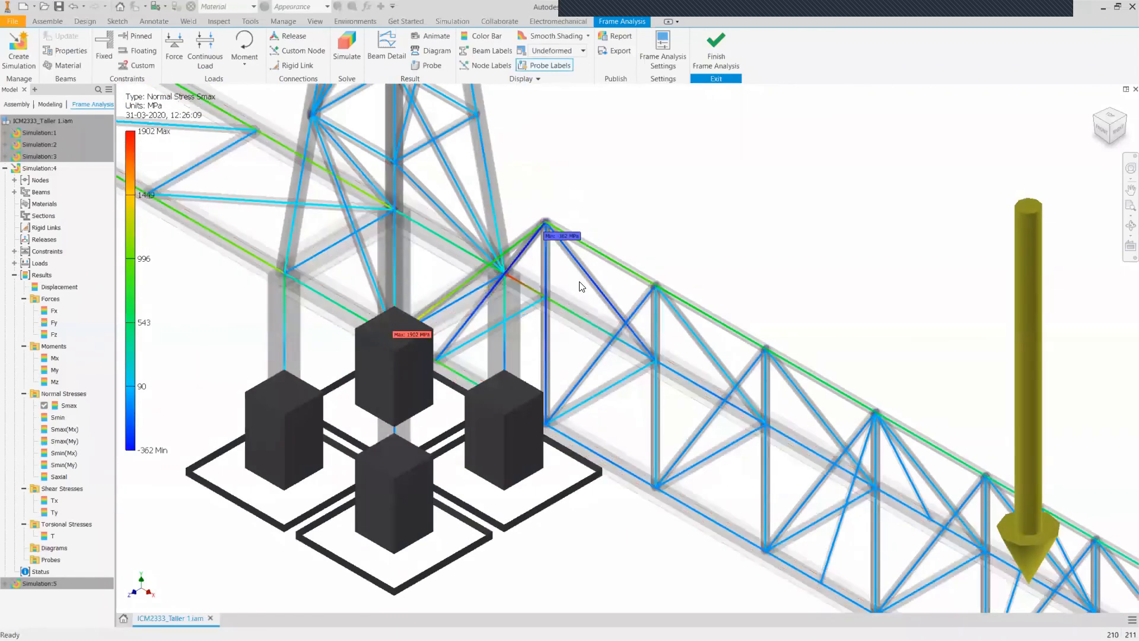
pyautogui.scroll(5, 530, 272)
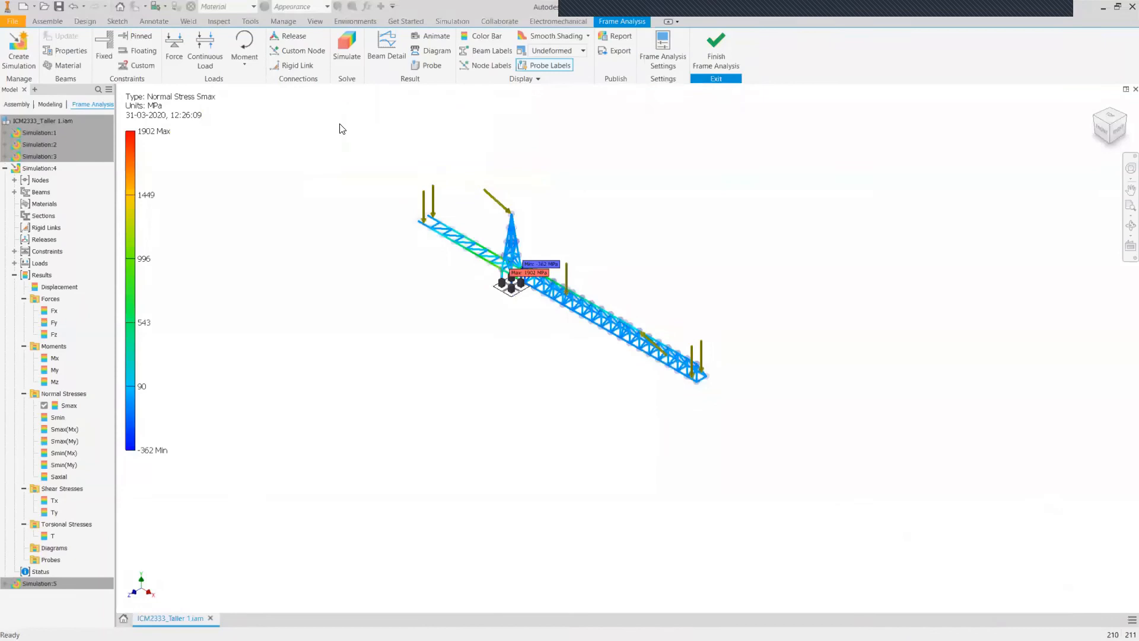
# Compare the Smax stress distribution along the whole crane with the beams around the maximum and minimum labels.
pyautogui.scroll(2, 584, 249)
pyautogui.scroll(-6, 541, 288)
pyautogui.scroll(5, 417, 218)
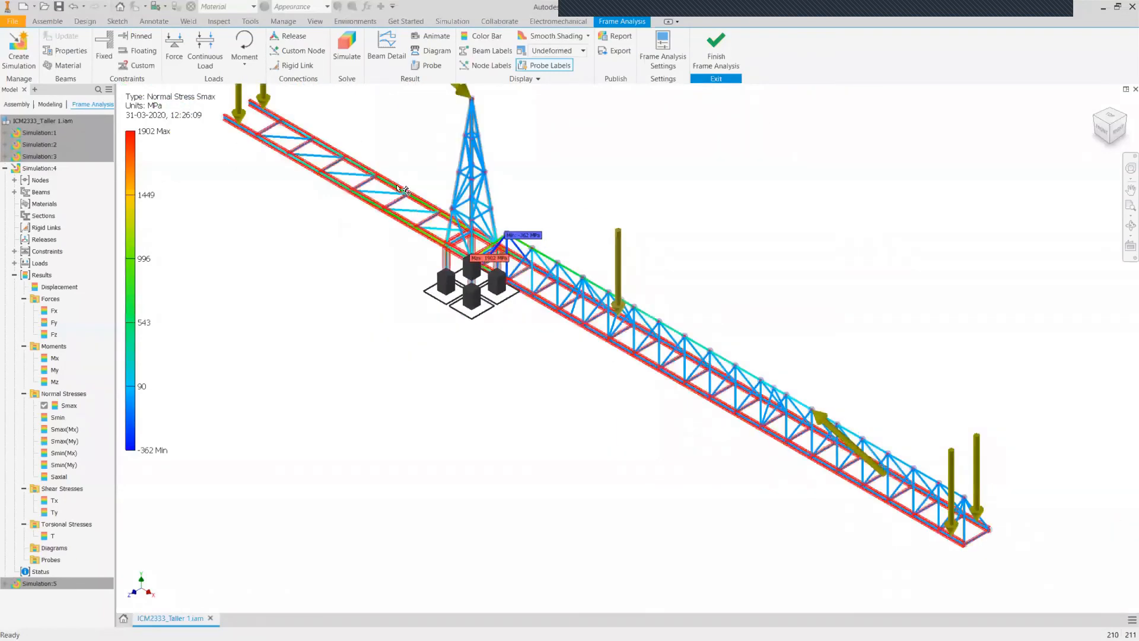
pyautogui.scroll(-2, 479, 365)
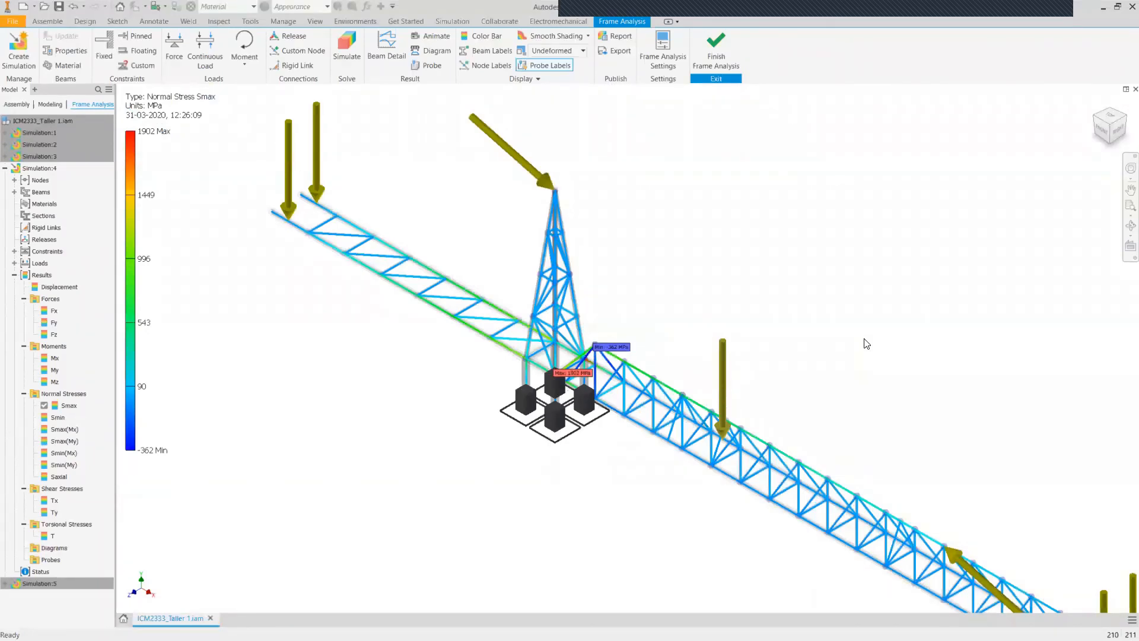
pyautogui.scroll(3, 626, 350)
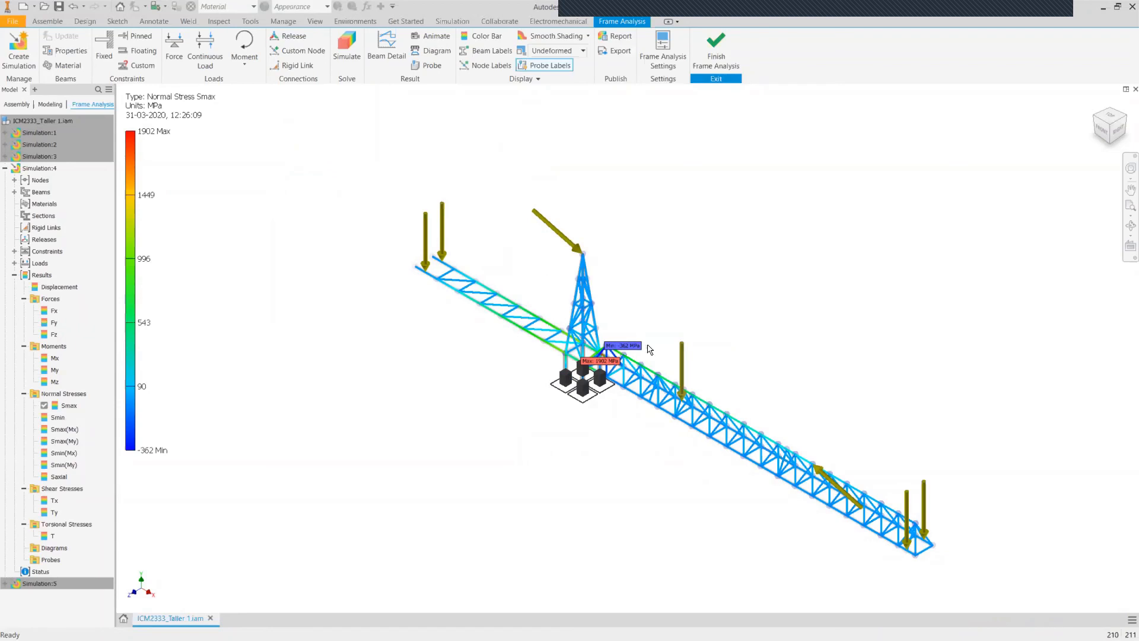
pyautogui.scroll(5, 657, 332)
pyautogui.scroll(5, 445, 441)
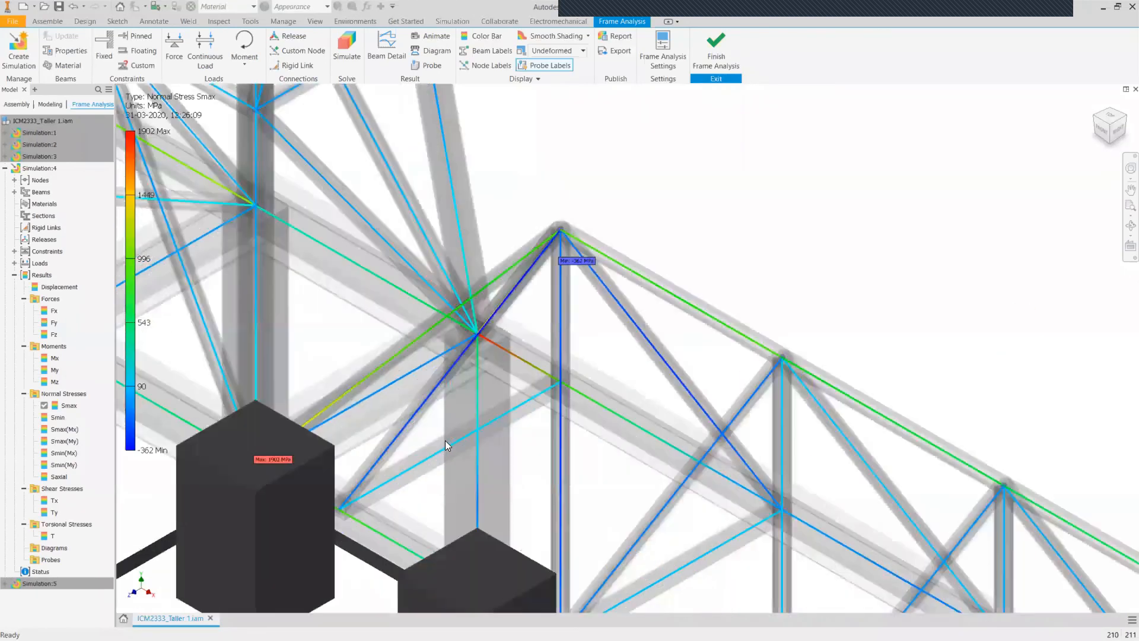
pyautogui.scroll(-5, 509, 387)
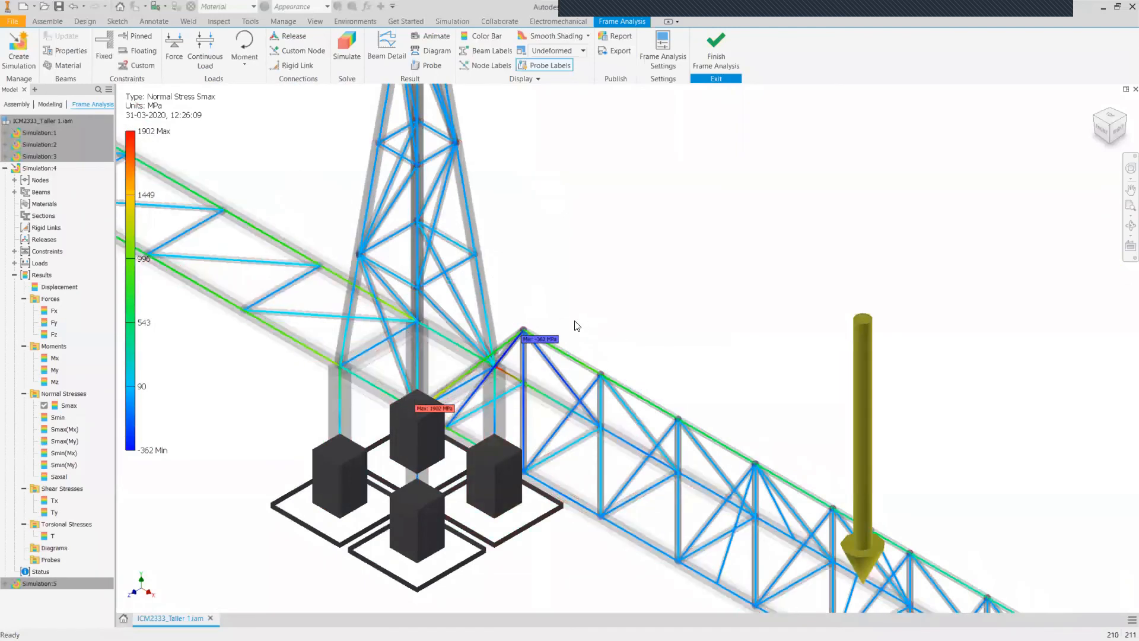
pyautogui.scroll(-7, 668, 274)
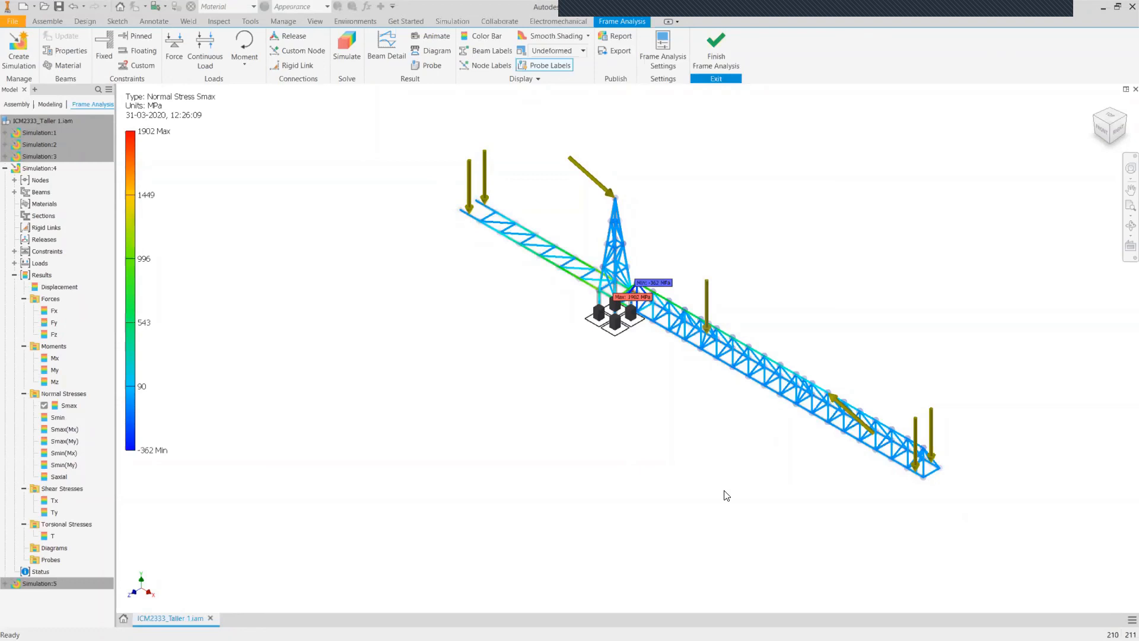
# Re-examine the Smax stress colours at the mast-to-jib connection and along the adjoining jib and counter-jib beams.
pyautogui.scroll(5, 651, 302)
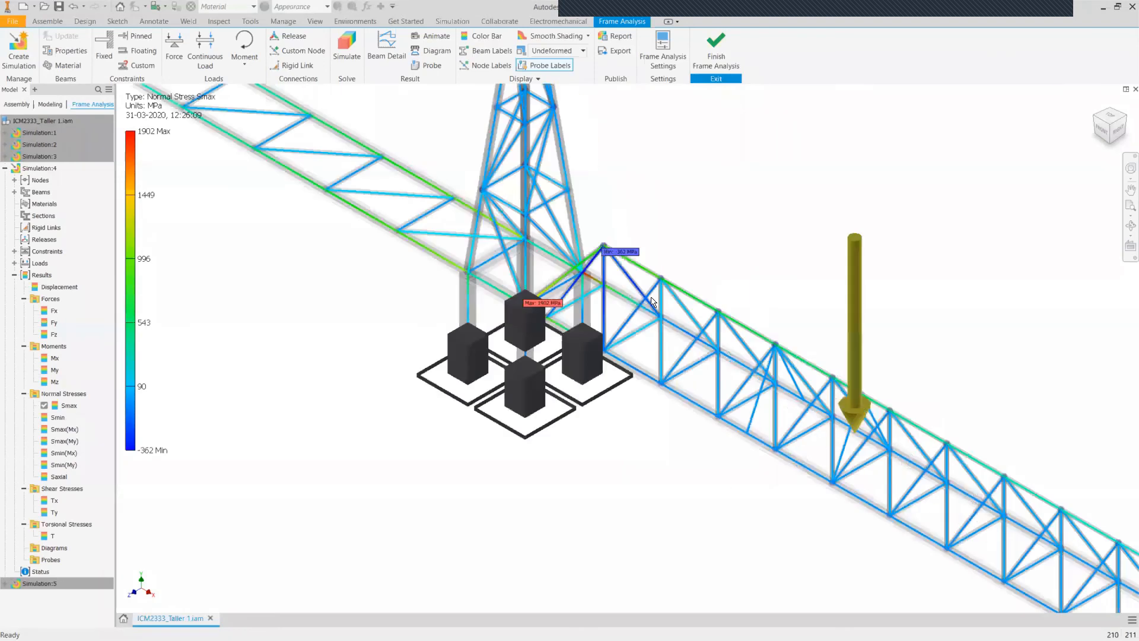
pyautogui.scroll(-5, 651, 301)
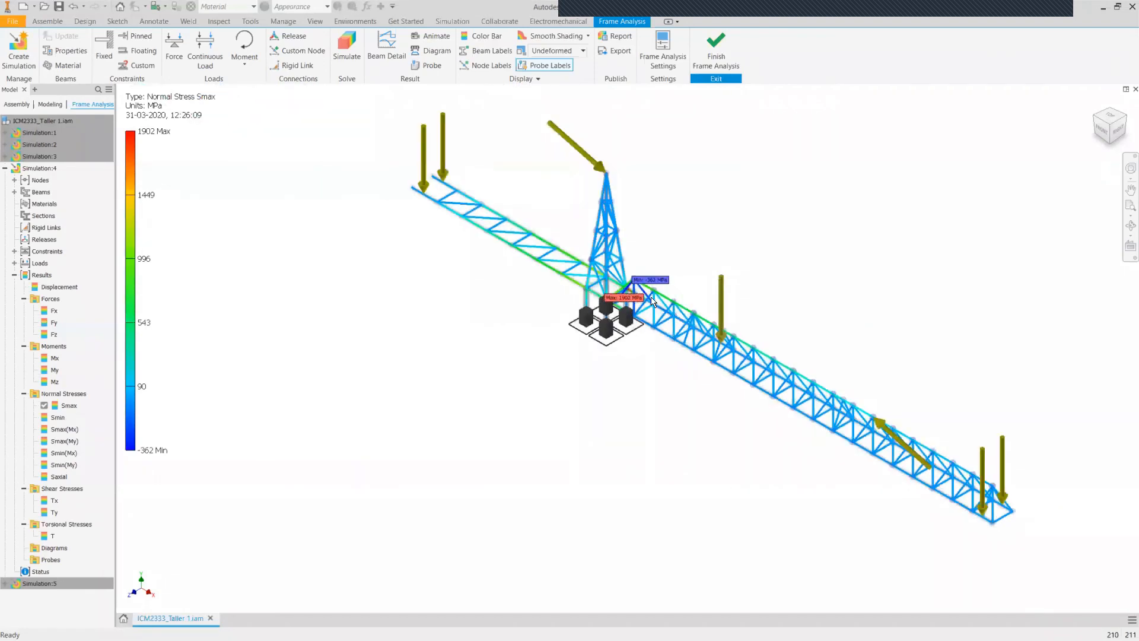
pyautogui.scroll(3, 529, 286)
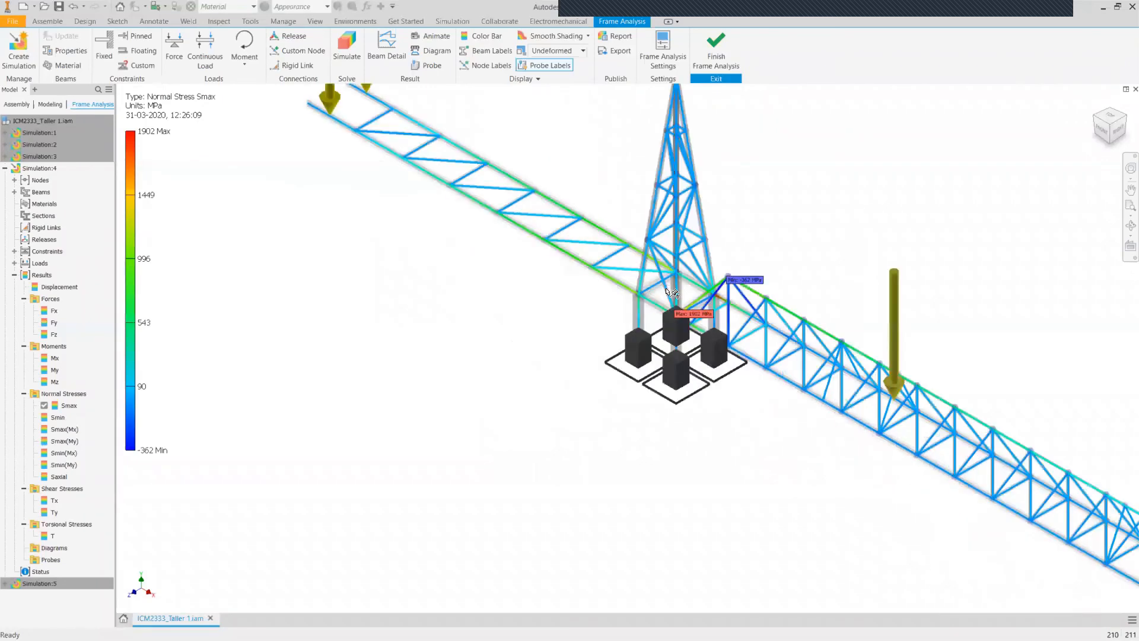
pyautogui.scroll(1, 688, 301)
pyautogui.scroll(-5, 687, 303)
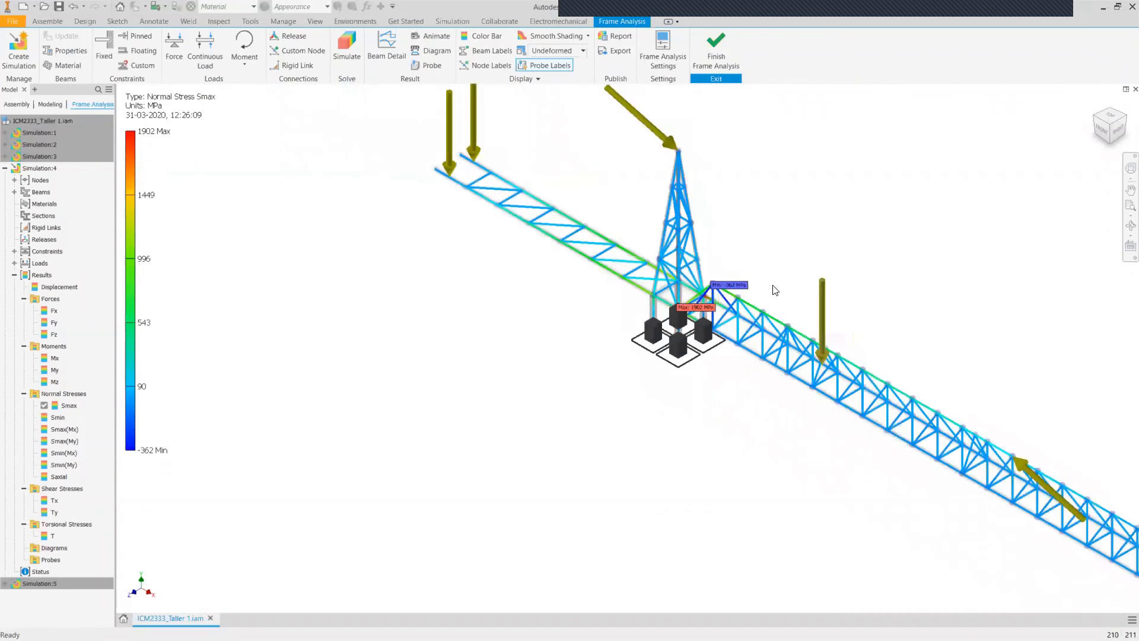
pyautogui.scroll(4, 732, 290)
pyautogui.scroll(4, 732, 290)
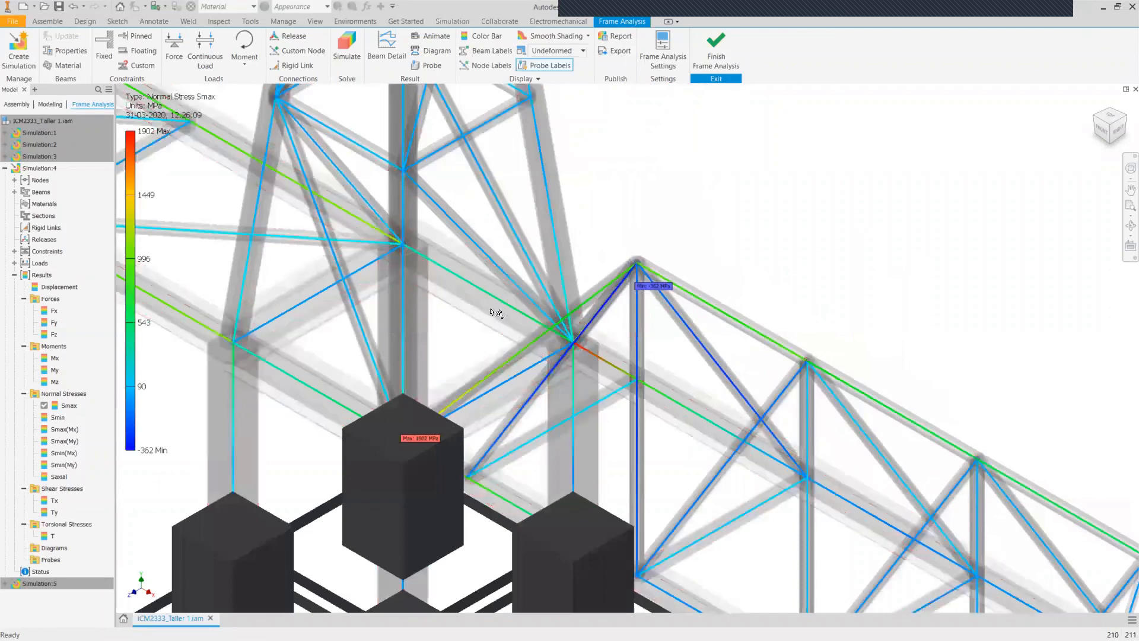
pyautogui.scroll(-5, 590, 257)
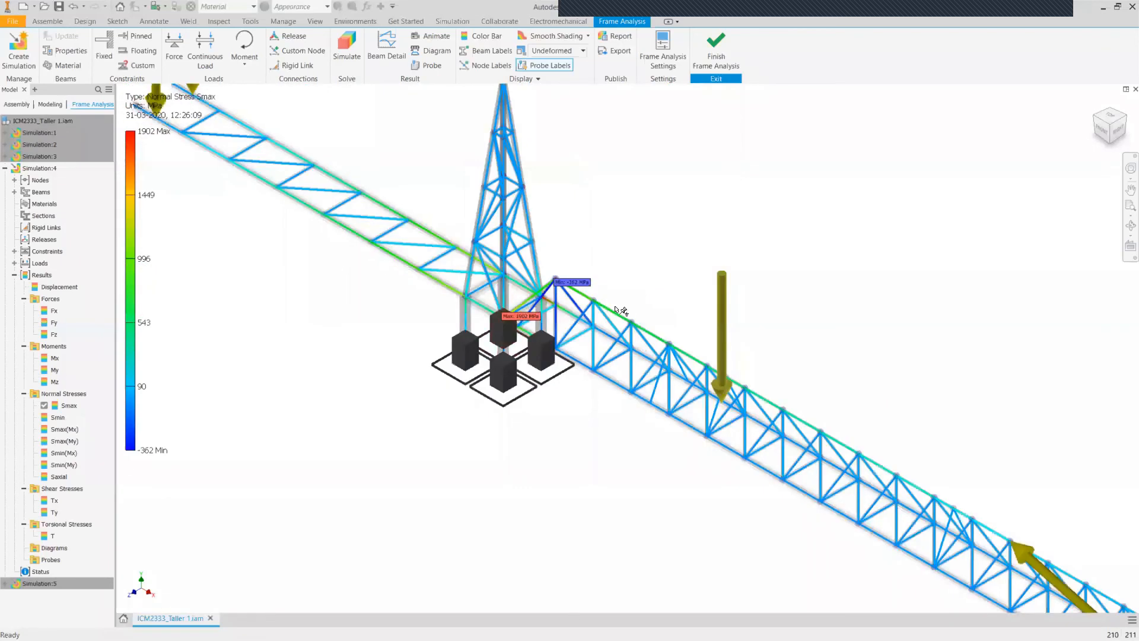
pyautogui.scroll(-2, 315, 364)
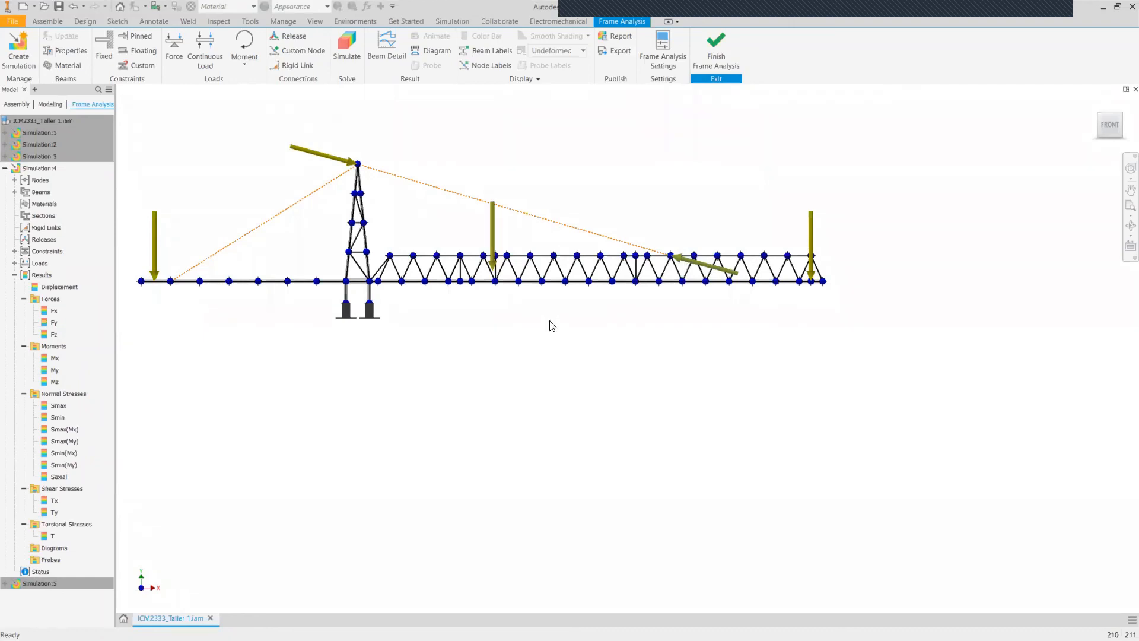
# View the whole loaded crane frame in isometric orientation without a stress result displayed.
pyautogui.click(1119, 122)
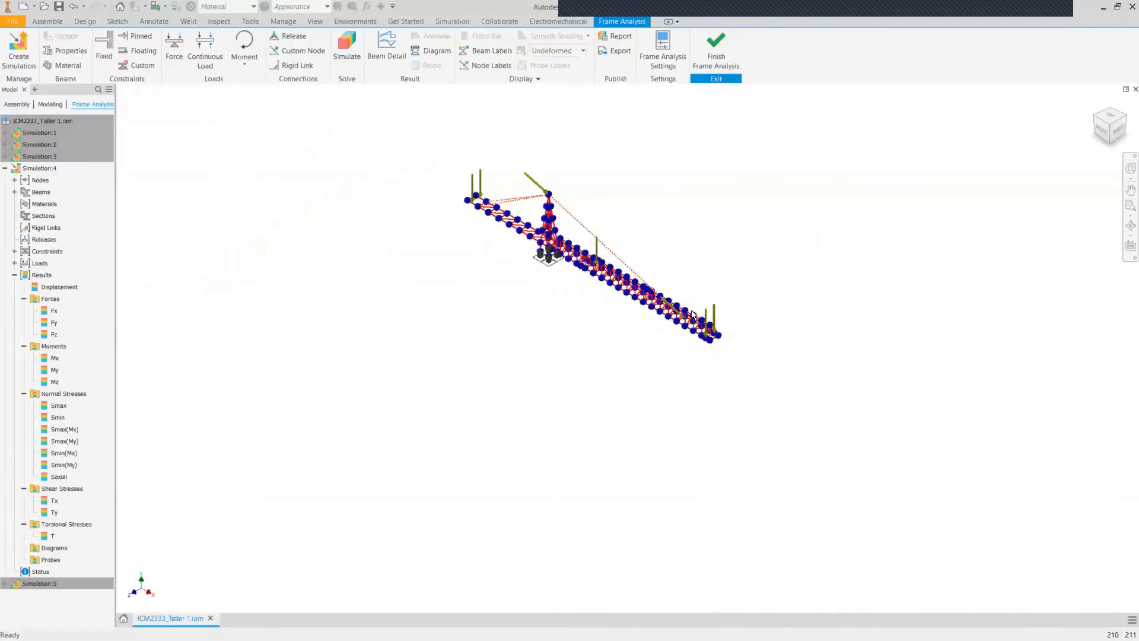
pyautogui.scroll(5, 562, 215)
pyautogui.scroll(-3, 562, 216)
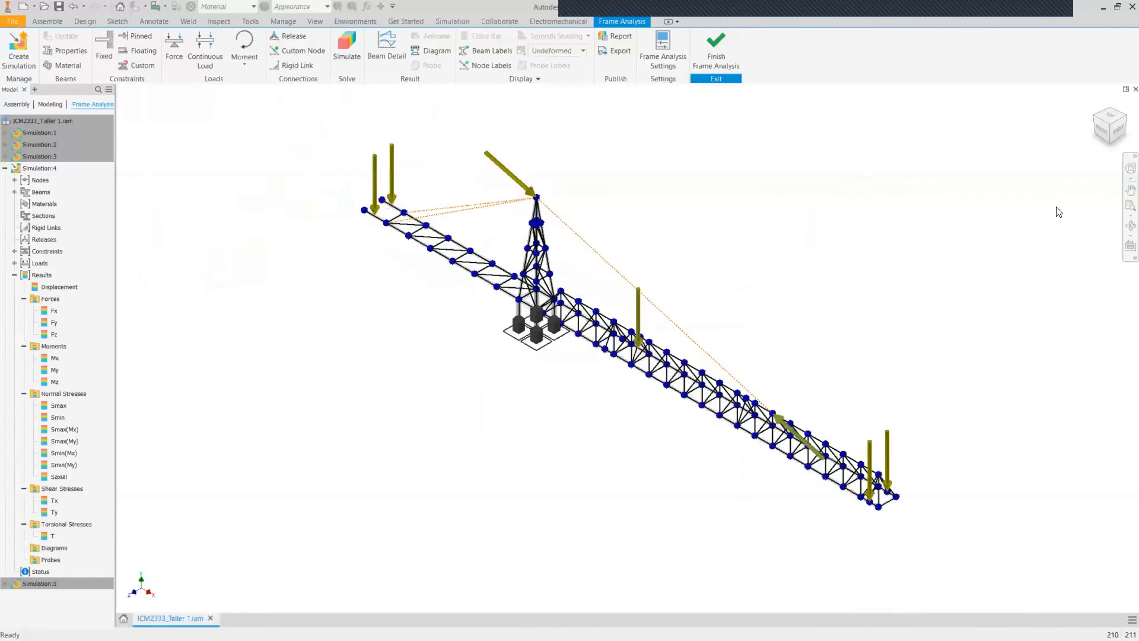
# Display the Displacement result for Simulation:4 and examine the deflection along the jib and counter-jib.
pyautogui.click(1130, 225)
pyautogui.moveTo(574, 304)
pyautogui.mouseDown()
pyautogui.moveTo(582, 310)
pyautogui.moveTo(557, 300)
pyautogui.moveTo(562, 285)
pyautogui.moveTo(541, 296)
pyautogui.moveTo(587, 303)
pyautogui.moveTo(582, 286)
pyautogui.mouseUp()
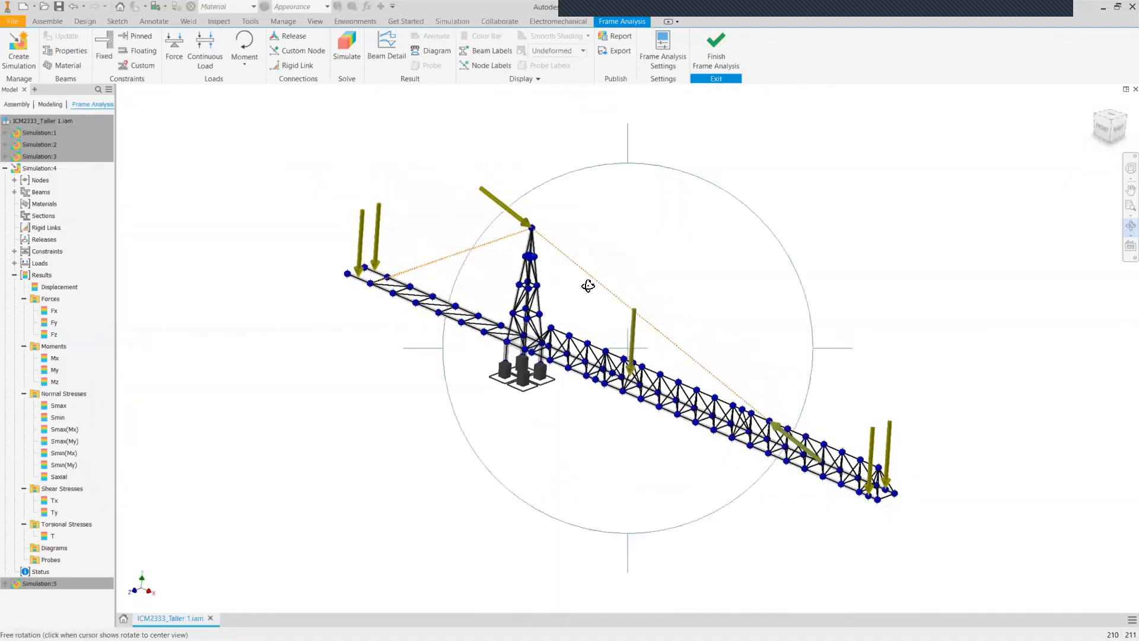
pyautogui.rightClick(594, 286)
pyautogui.click(626, 285)
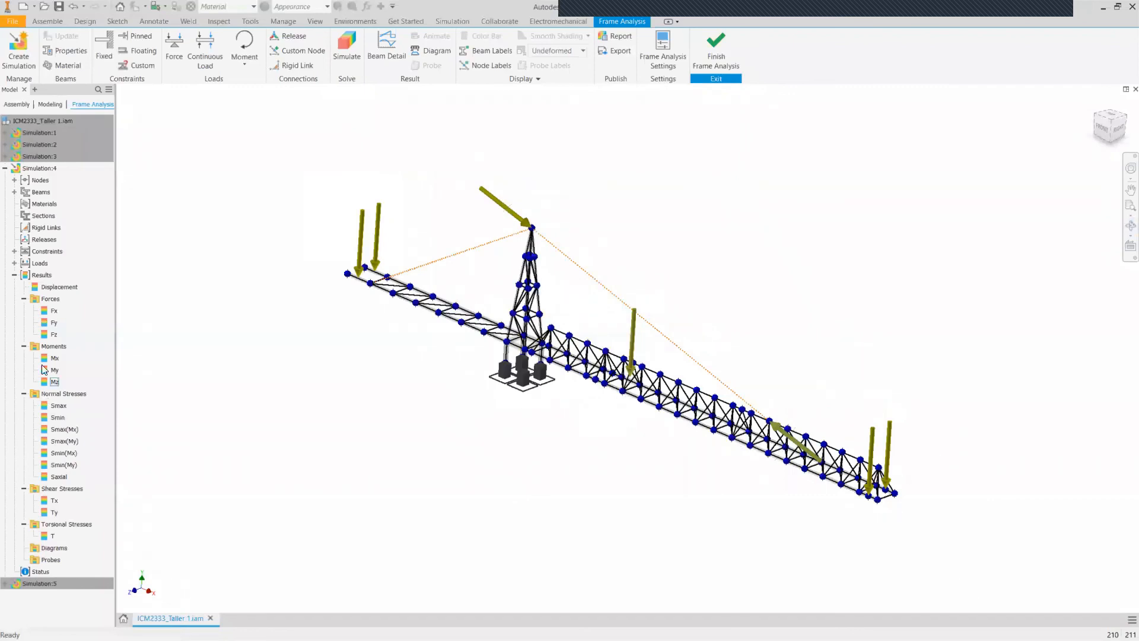
pyautogui.doubleClick(52, 288)
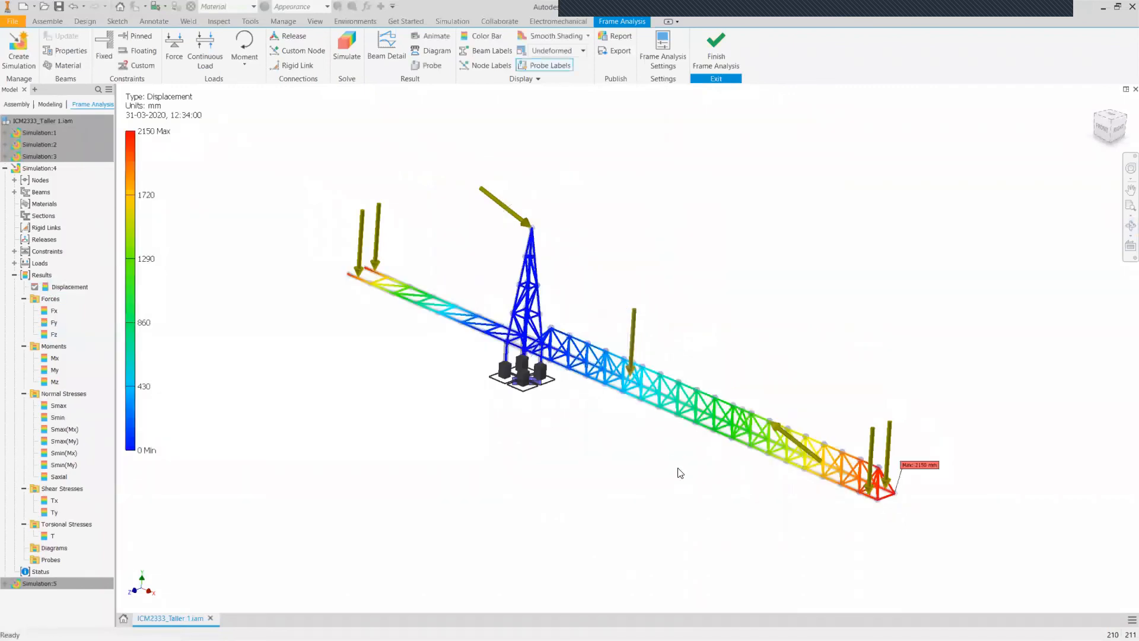
pyautogui.scroll(3, 690, 464)
pyautogui.scroll(-3, 704, 445)
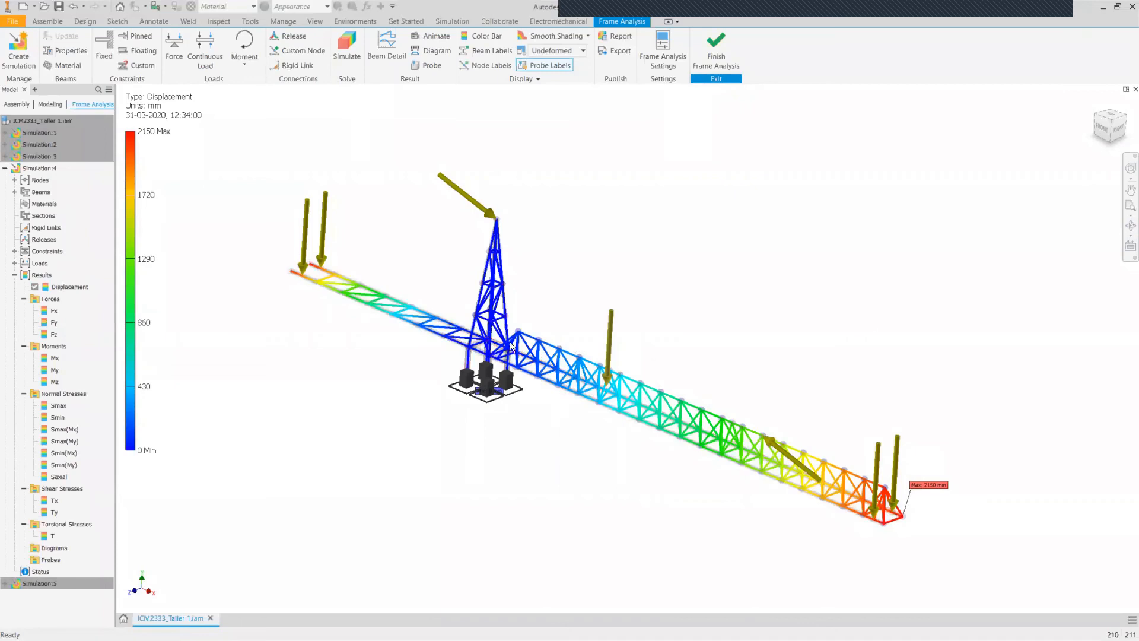
# Compare the displacement colours at the mast, counter-jib end and jib tip from several view orientations.
pyautogui.moveTo(550, 377)
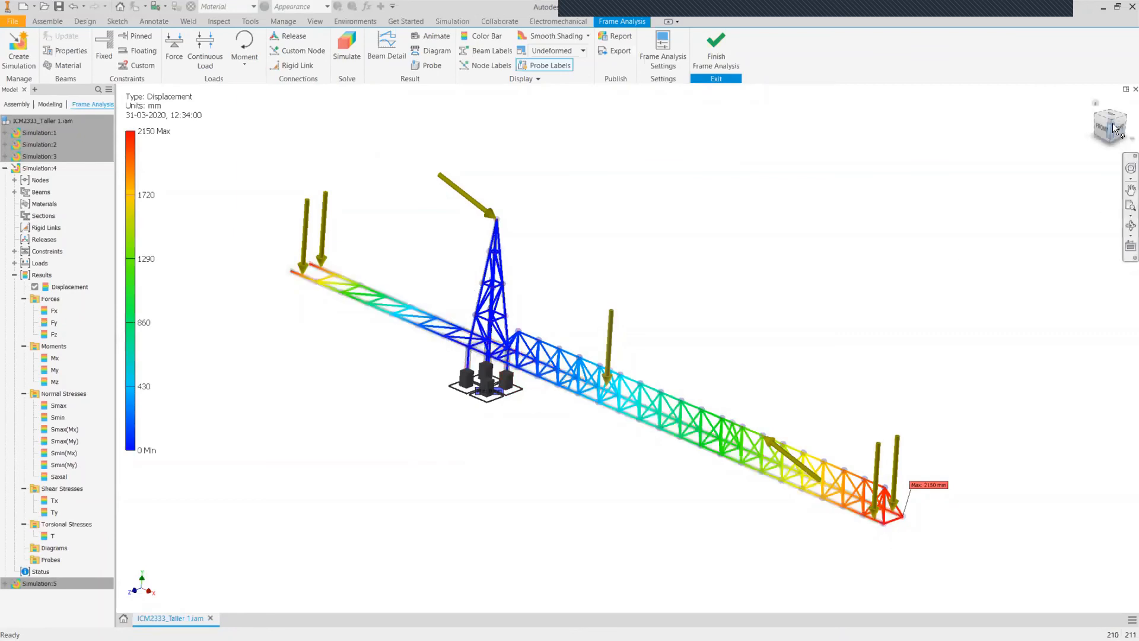
pyautogui.scroll(3, 728, 356)
pyautogui.scroll(-6, 589, 338)
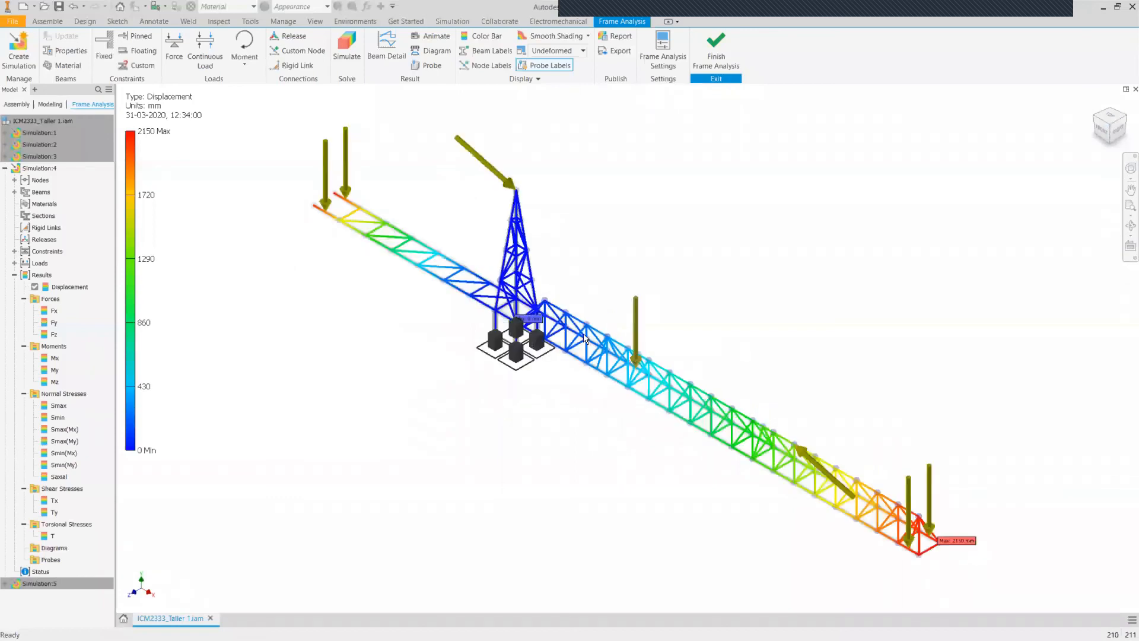
pyautogui.click(1131, 226)
pyautogui.moveTo(745, 374); pyautogui.dragTo(721, 361)
pyautogui.moveTo(684, 311); pyautogui.dragTo(595, 358)
pyautogui.scroll(4, 617, 336)
pyautogui.press('Escape')
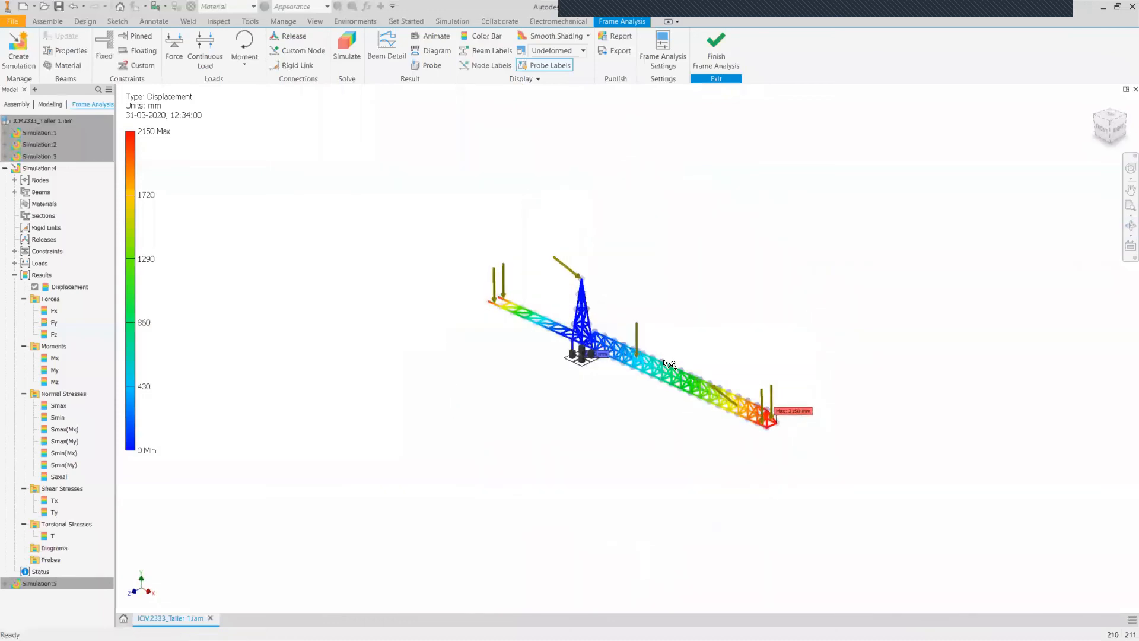
pyautogui.scroll(3, 670, 364)
pyautogui.scroll(-5, 670, 364)
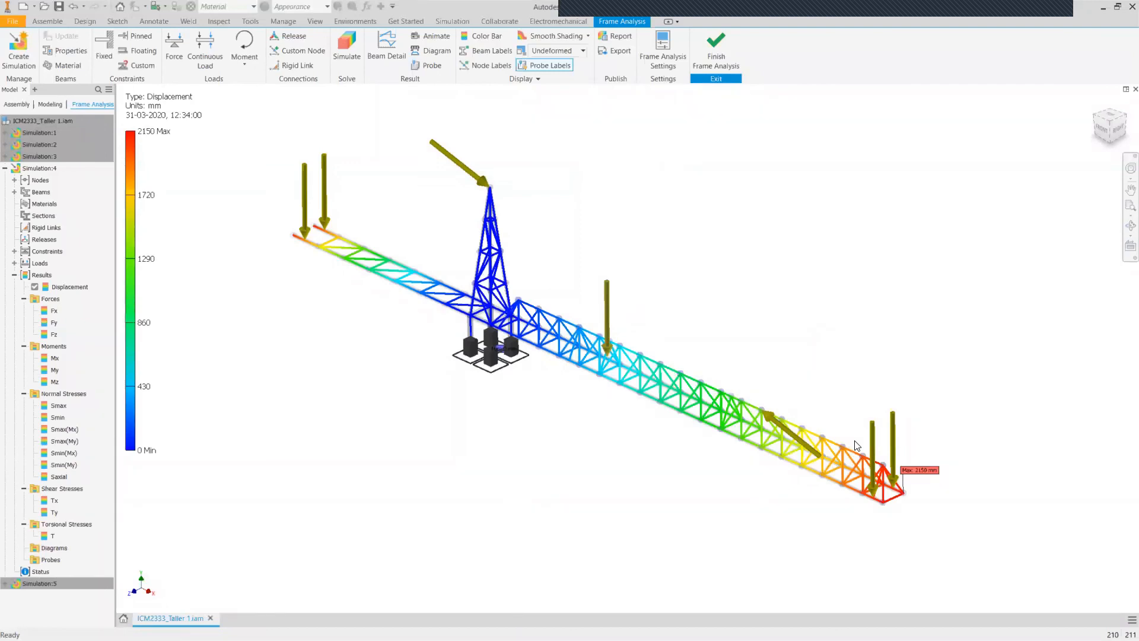
# Switch the displayed result to the Smax normal stress and examine the mast-to-jib connection and the whole crane.
pyautogui.doubleClick(57, 406)
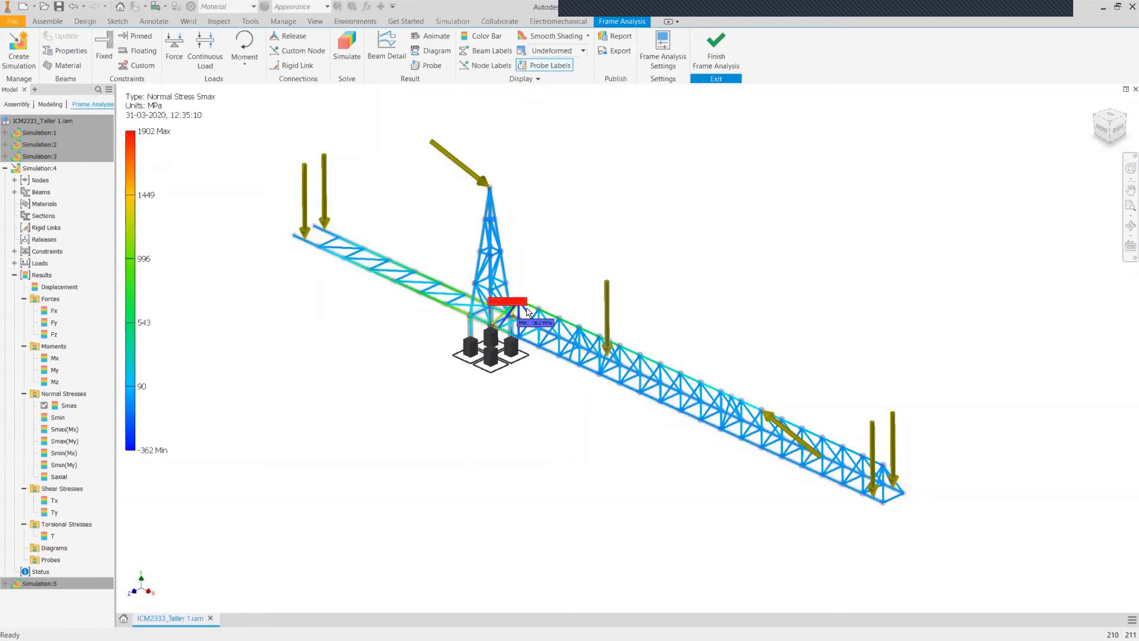
pyautogui.scroll(3, 509, 325)
pyautogui.scroll(-7, 509, 325)
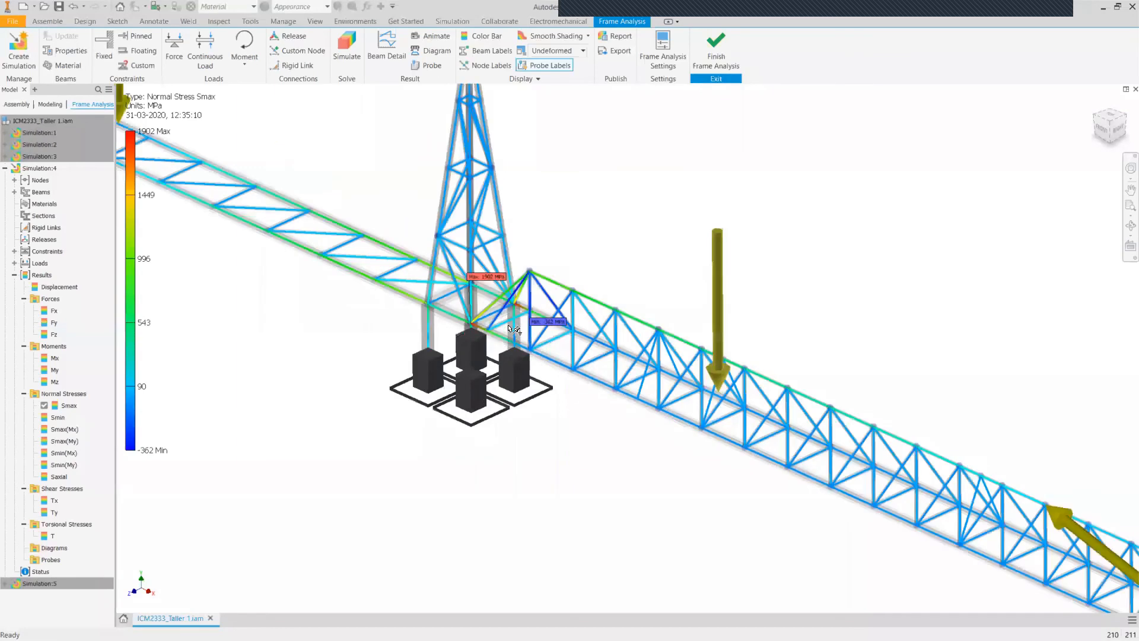
pyautogui.scroll(3, 243, 180)
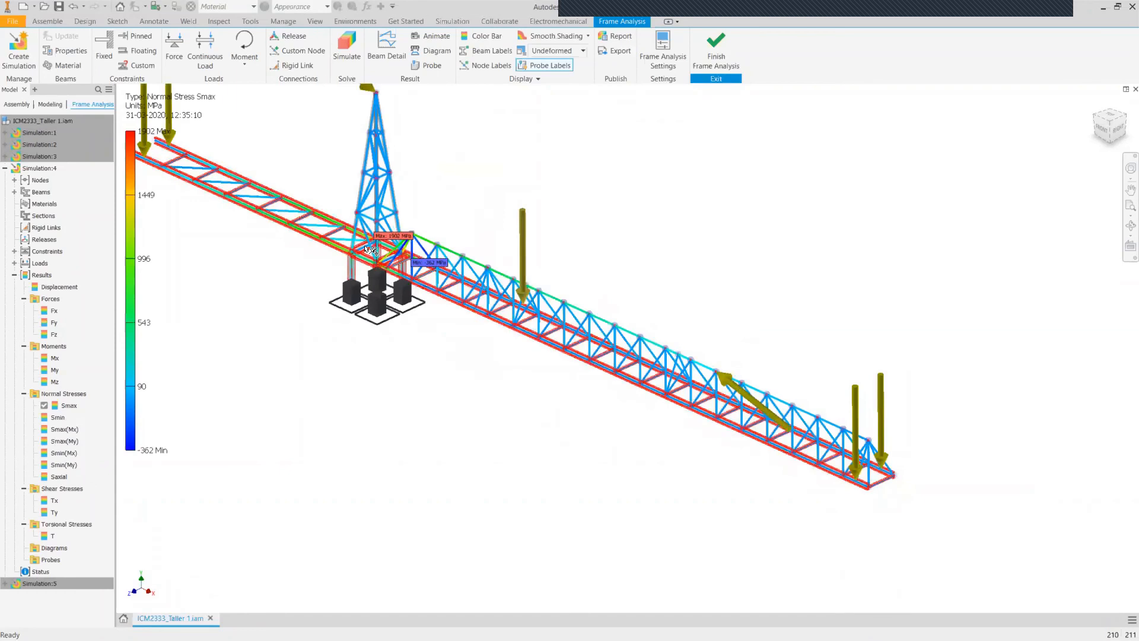
pyautogui.scroll(5, 739, 399)
pyautogui.scroll(-6, 547, 326)
pyautogui.scroll(5, 495, 300)
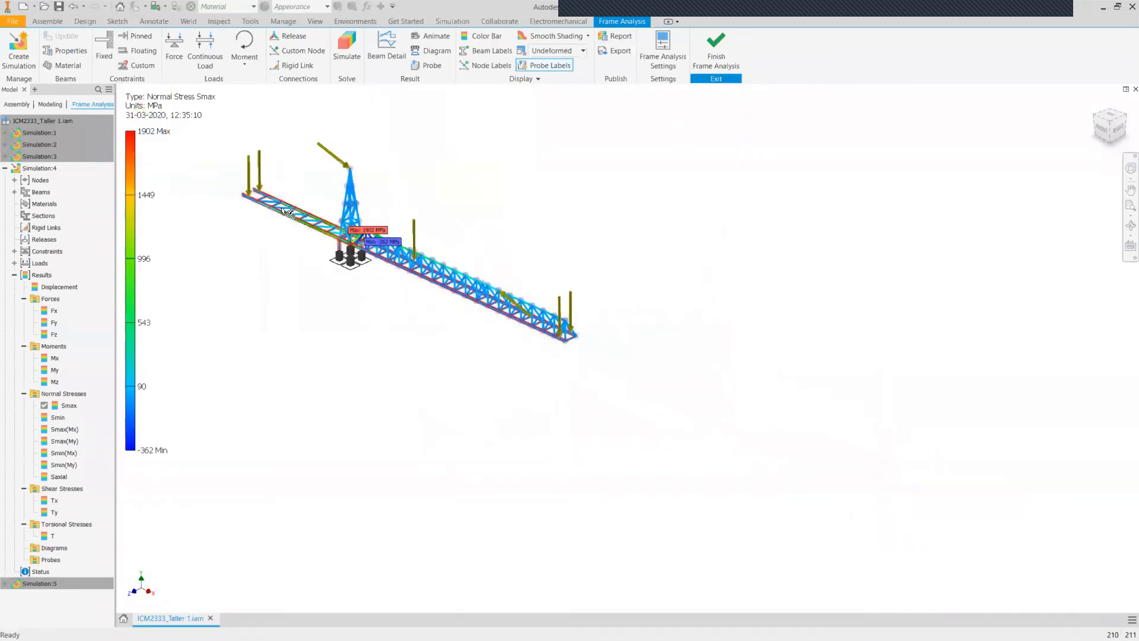
pyautogui.scroll(-3, 290, 216)
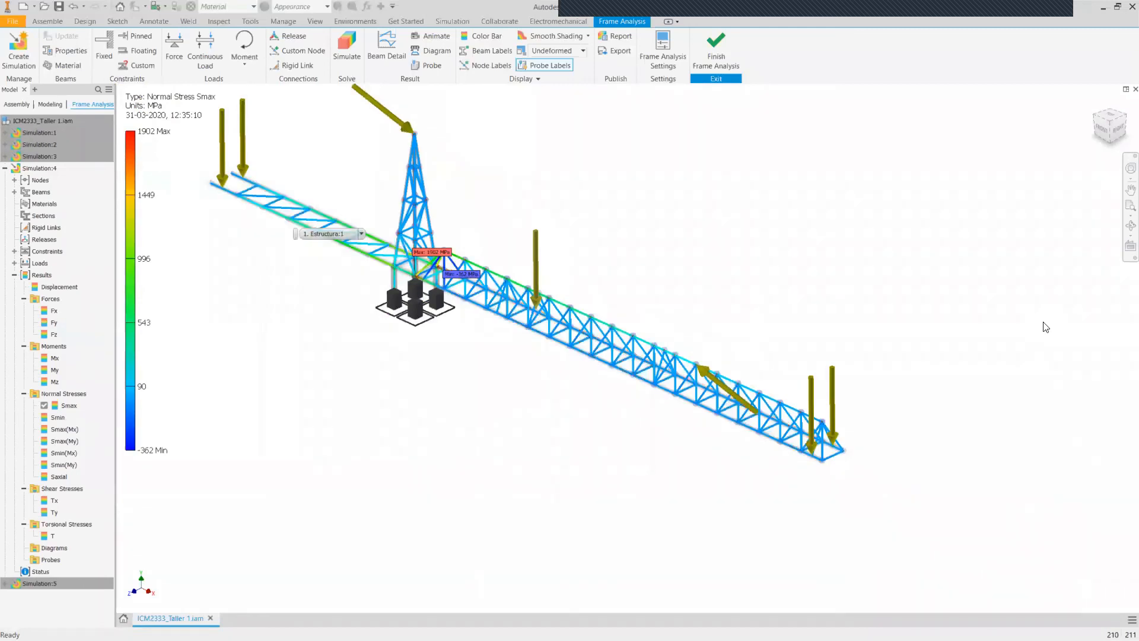
pyautogui.click(1131, 190)
pyautogui.moveTo(633, 237); pyautogui.dragTo(693, 292)
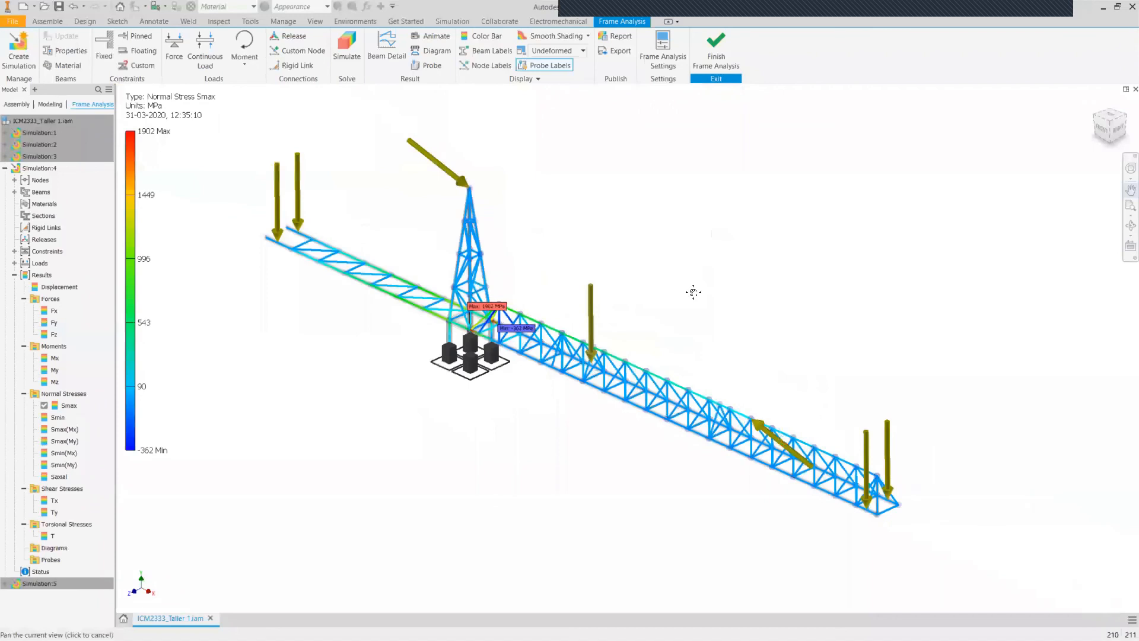